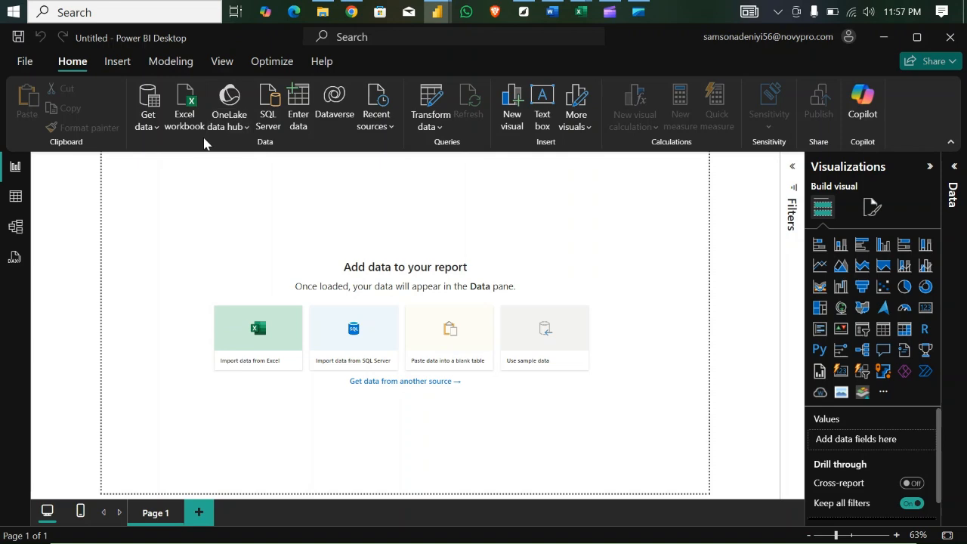
- Connect to the Excel workbook Data Original, stored in a subfolder of Students 2, as the data source
left_click(155, 129)
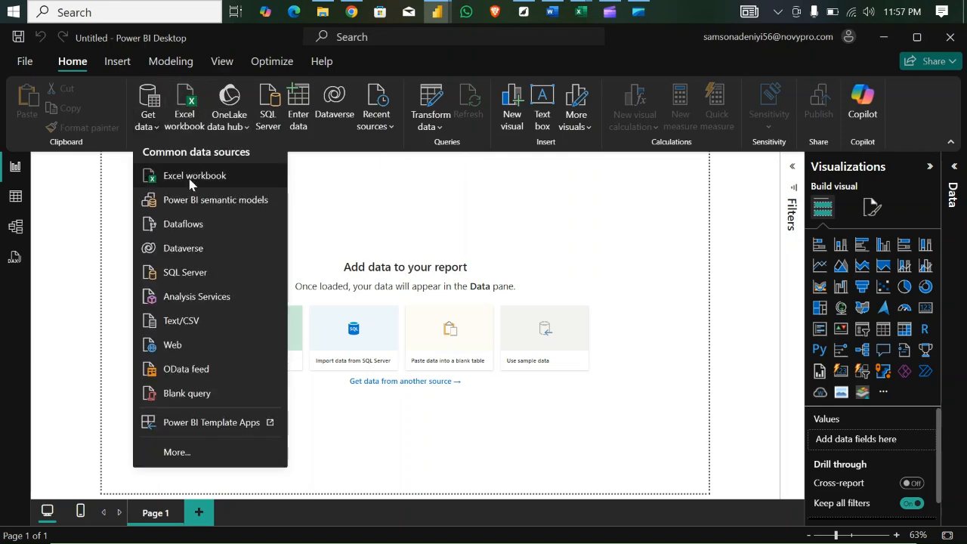
left_click(200, 181)
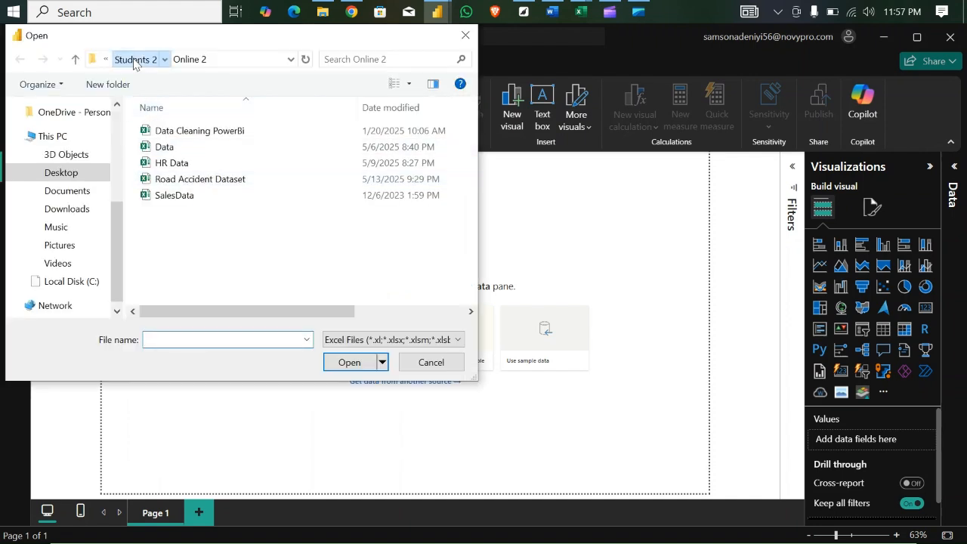
left_click(135, 59)
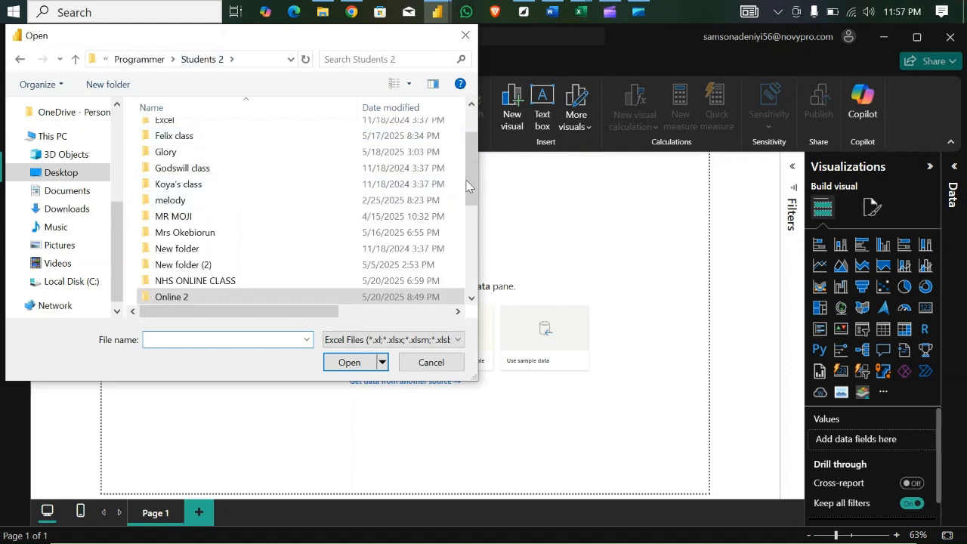
left_click_drag(469, 187, 471, 253)
double_click(182, 232)
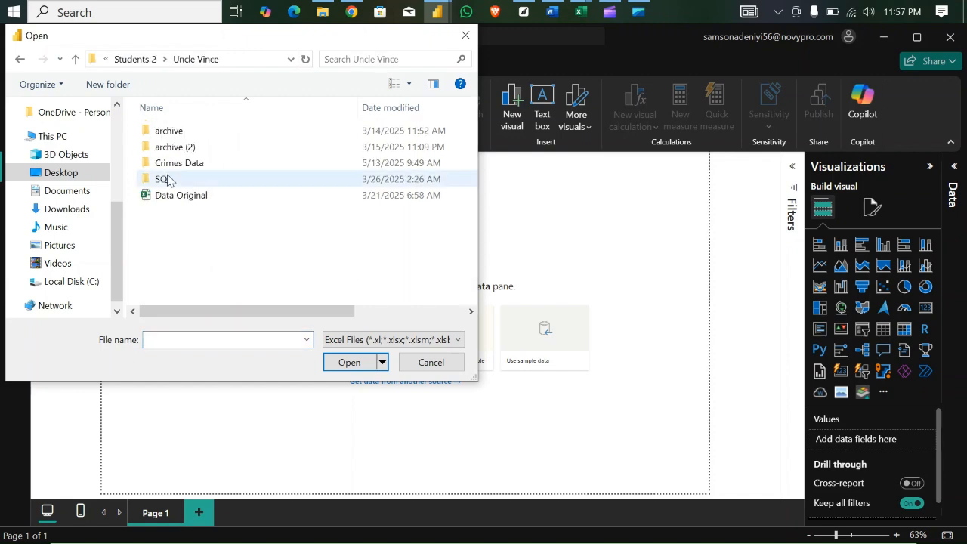
left_click(187, 201)
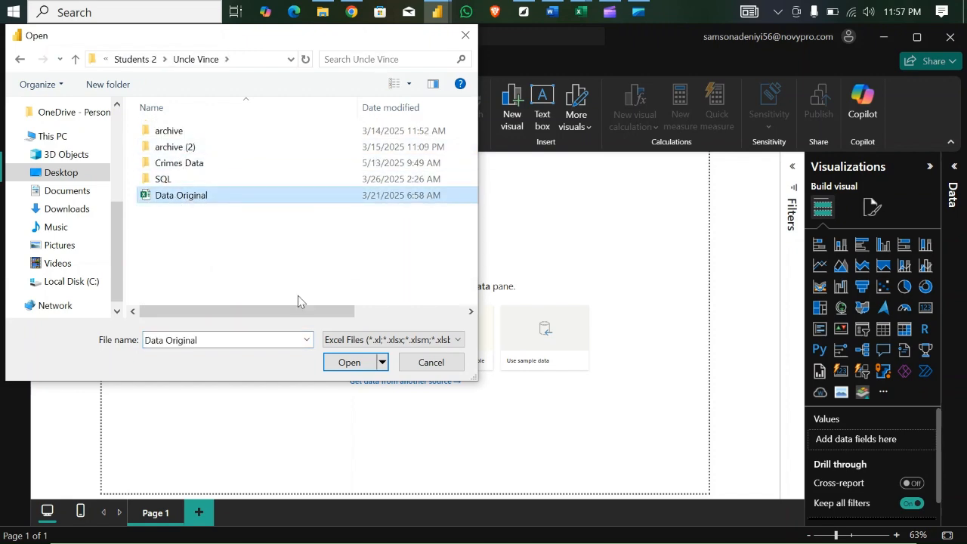
left_click(352, 362)
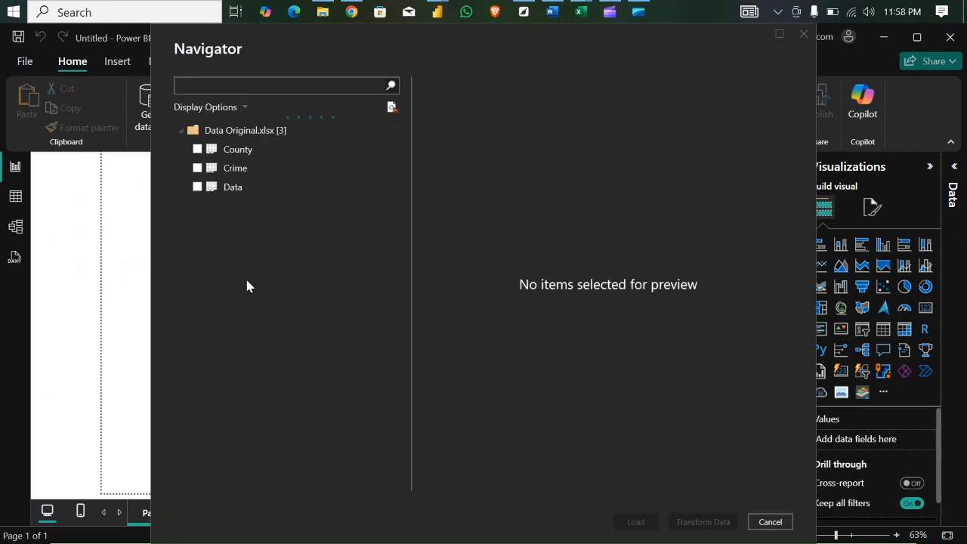
- Select the County, Crime and Data tables of the workbook and open them for transformation in Power Query Editor
left_click(197, 149)
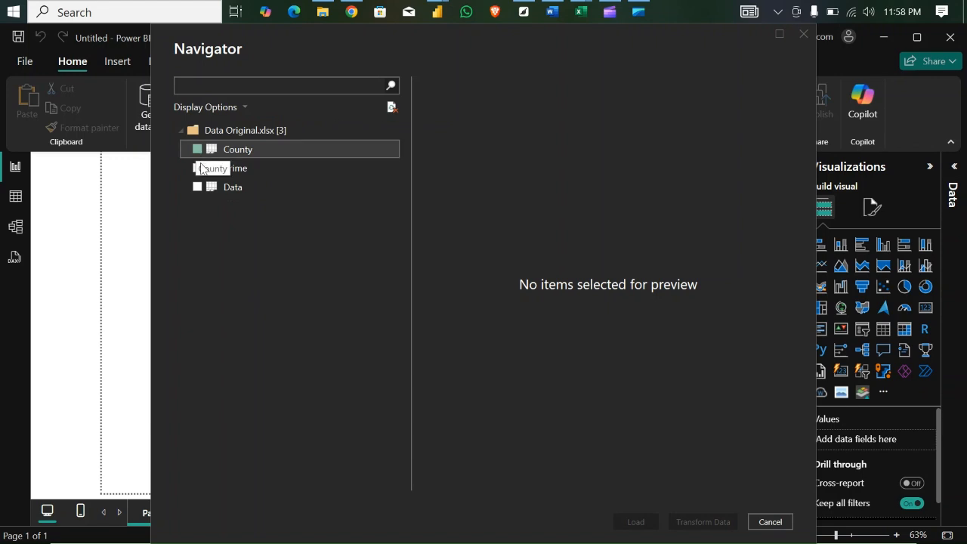
left_click(197, 168)
left_click(197, 187)
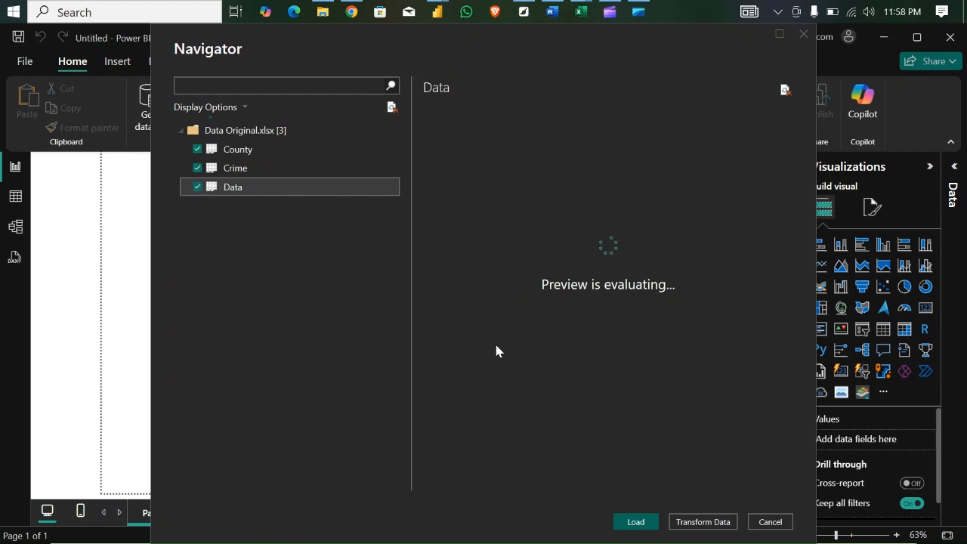
left_click(703, 521)
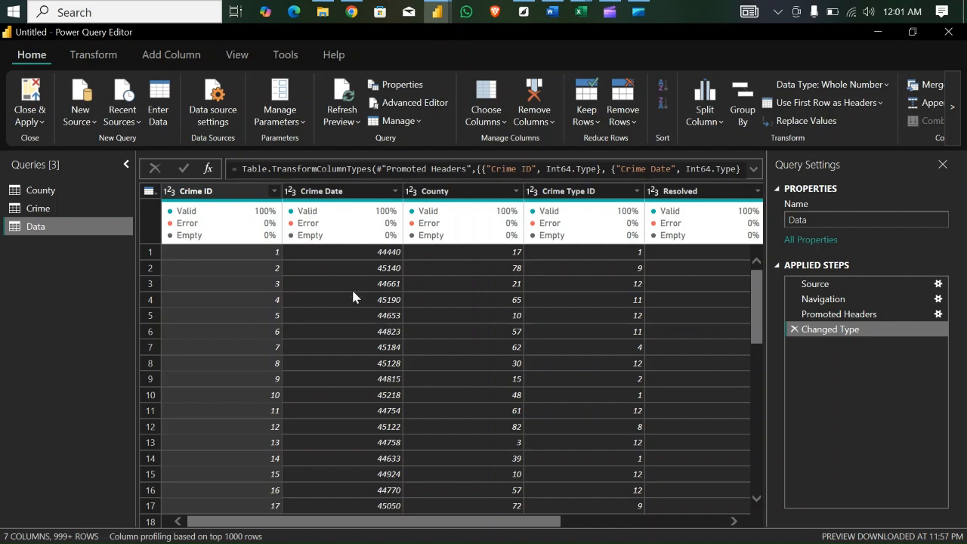
- Change the Crime Date column of the Data query to the Date type, adding it as a new conversion step
left_click(289, 192)
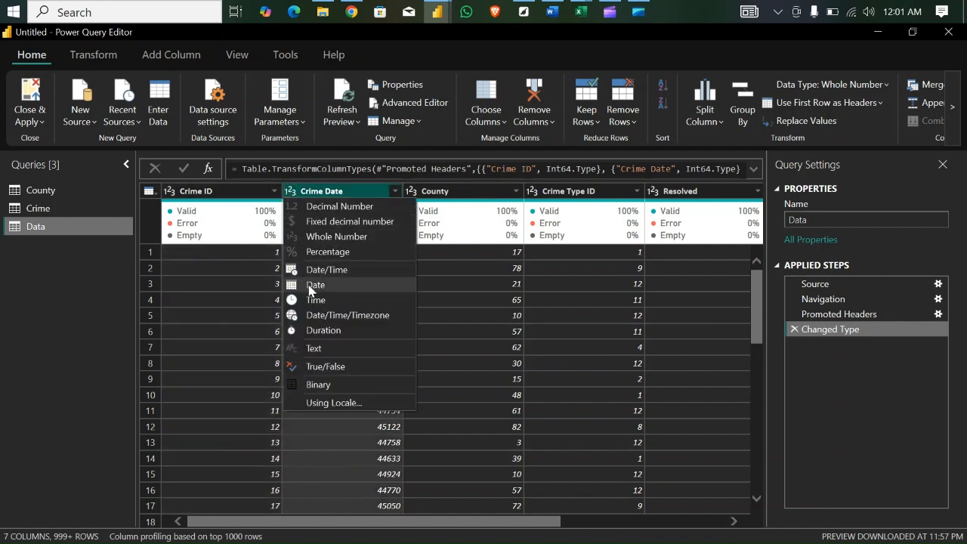
left_click(309, 287)
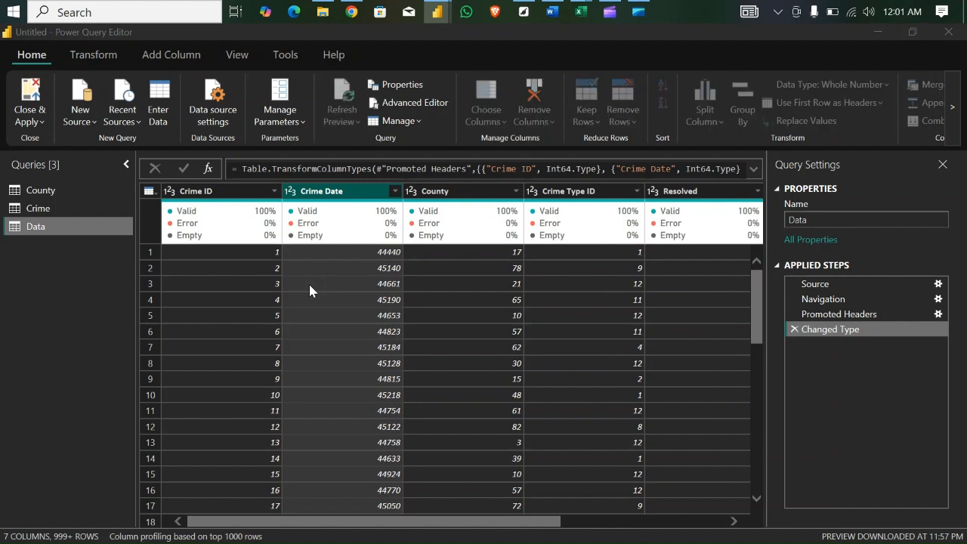
left_click(613, 323)
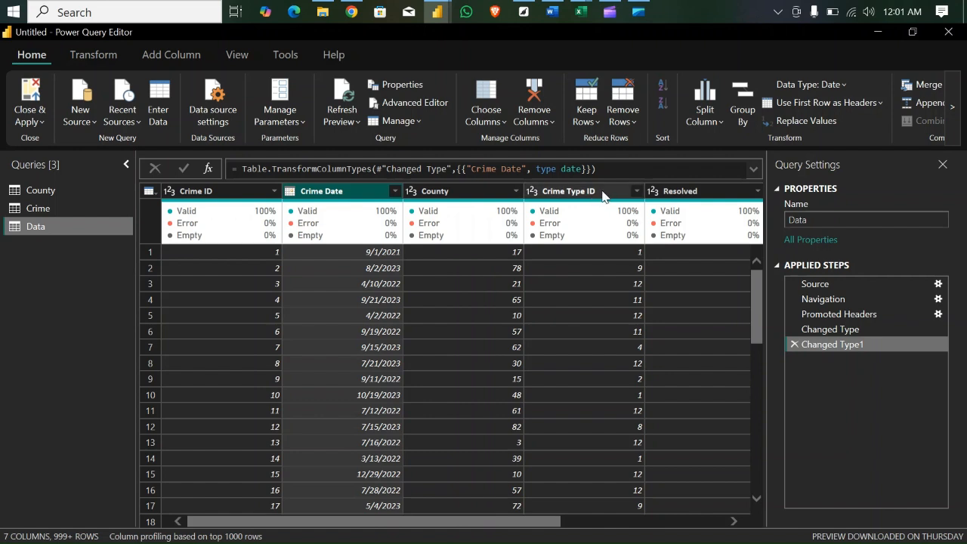
- Examine the distinct values in the Resolved column of the Data query without applying a filter
left_click_drag(510, 523, 583, 523)
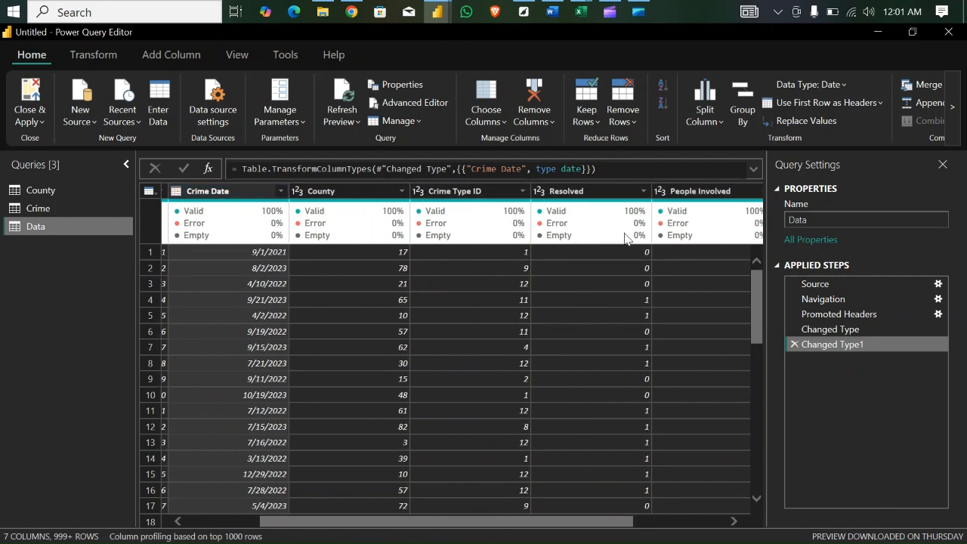
left_click(640, 193)
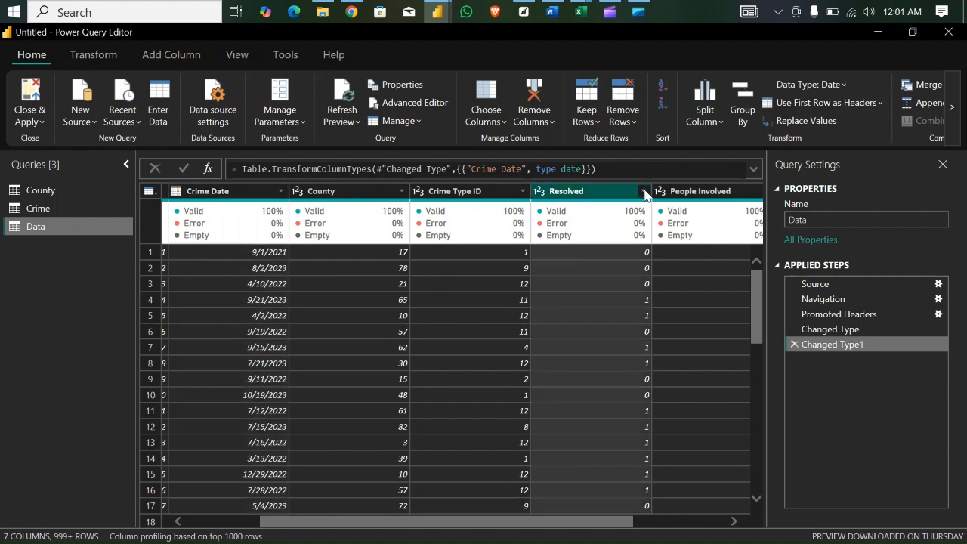
left_click(644, 192)
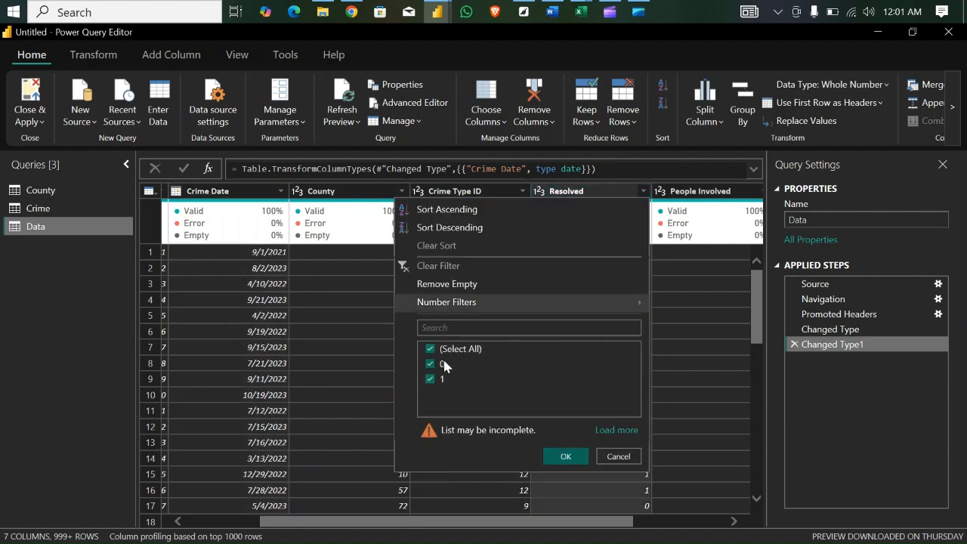
left_click(618, 456)
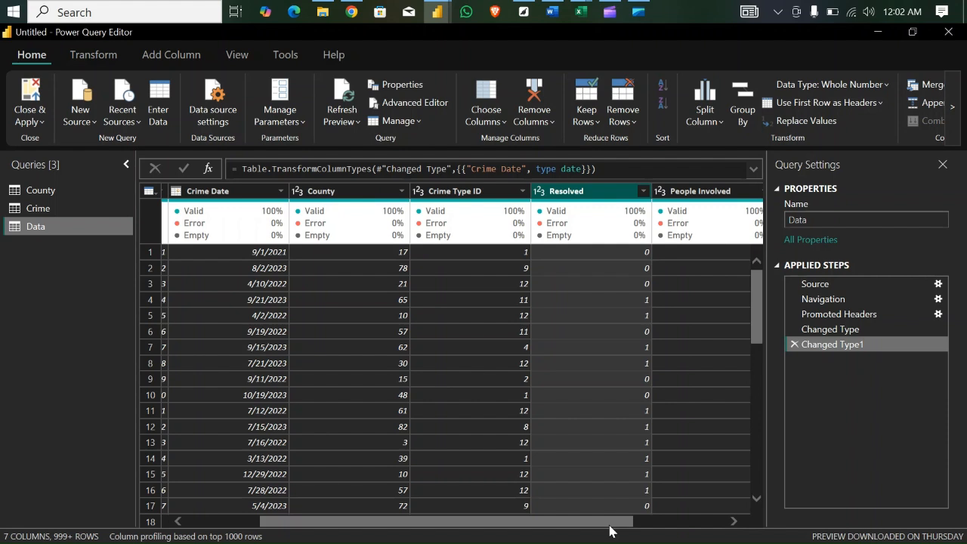
- Change the Time column of the Data query to the Time data type
left_click_drag(618, 525, 669, 529)
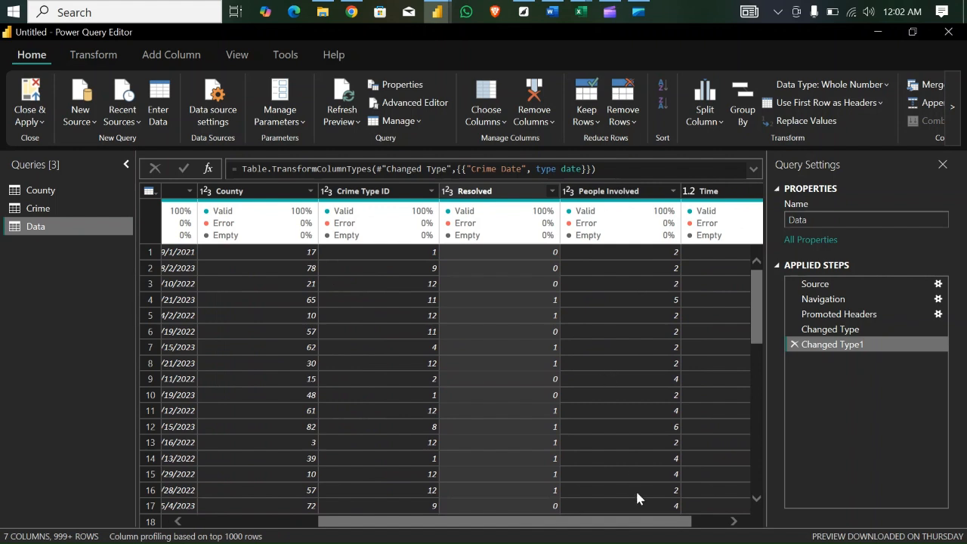
left_click_drag(643, 529, 702, 522)
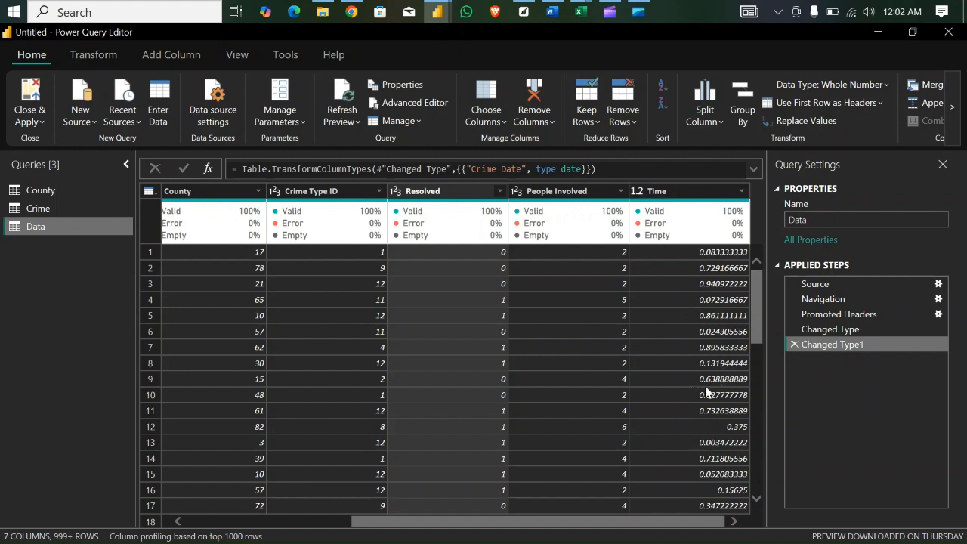
left_click(637, 191)
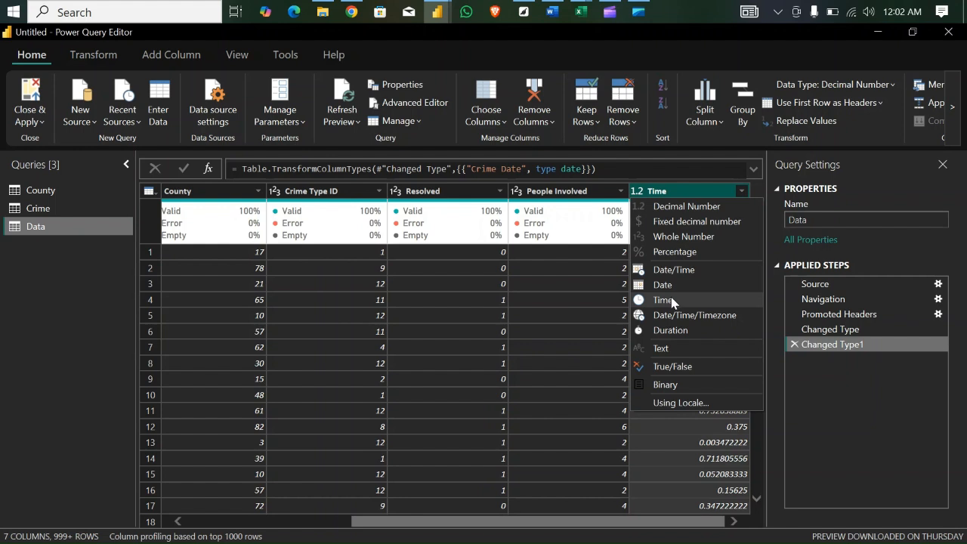
left_click(664, 300)
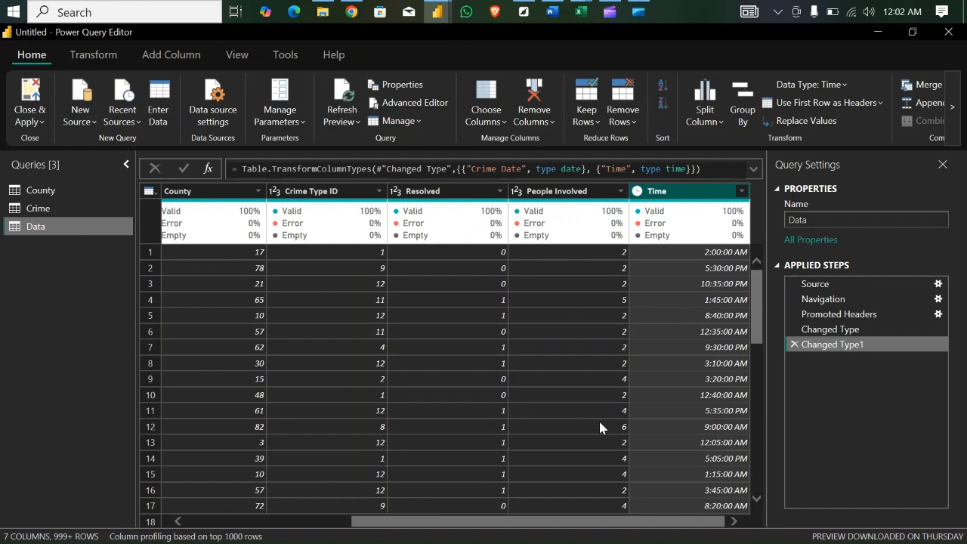
- Review the Crime and County queries, and apply the pending query changes to the report
left_click_drag(608, 522, 431, 503)
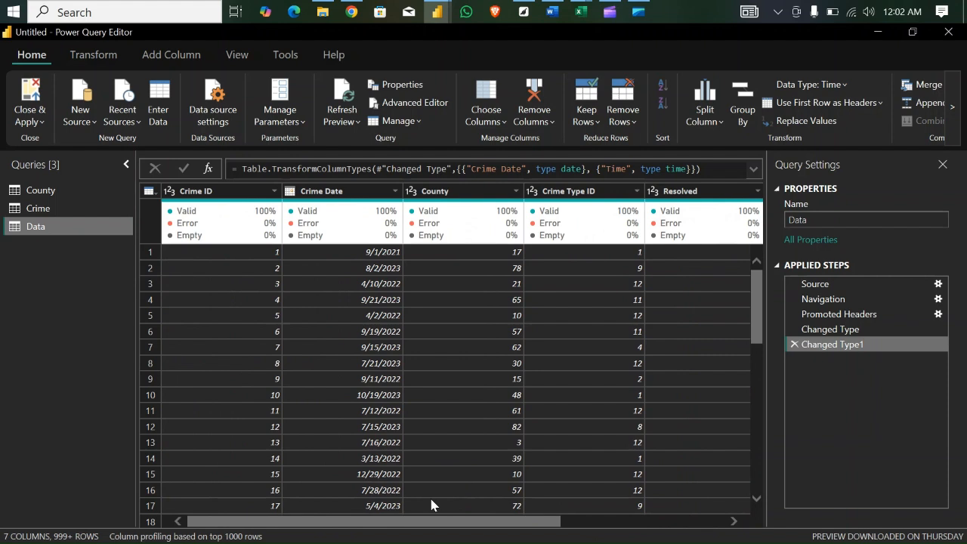
left_click(64, 212)
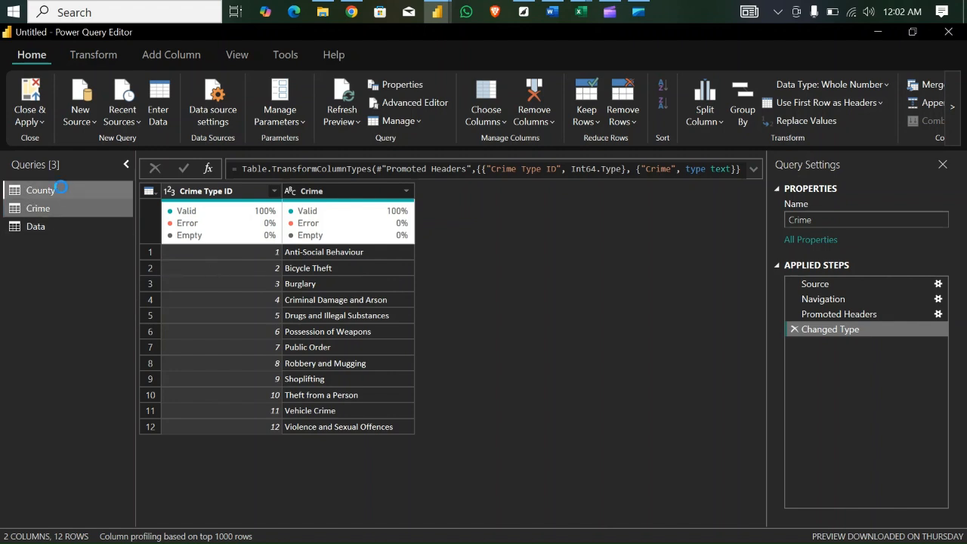
left_click(62, 191)
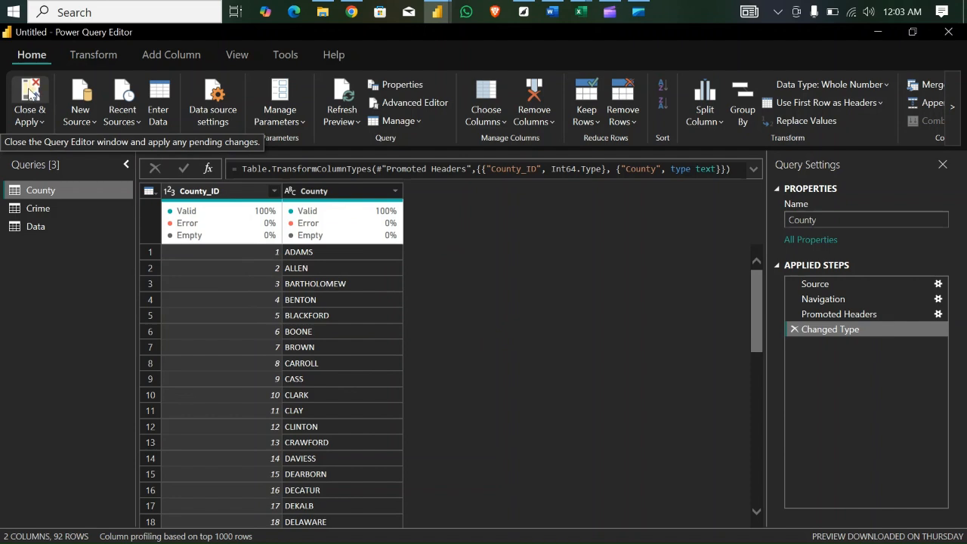
left_click(29, 90)
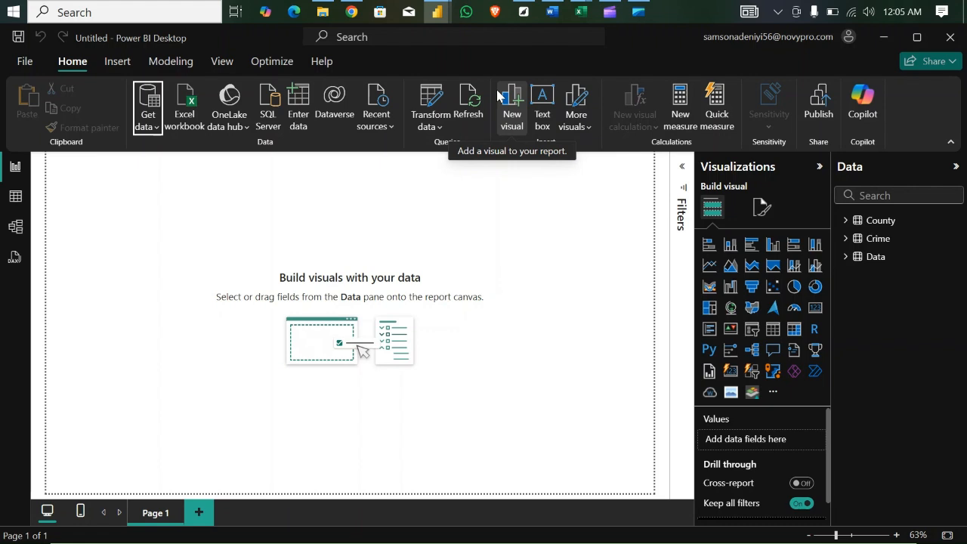
- Create an empty table named Measures and load it into the model
left_click(305, 104)
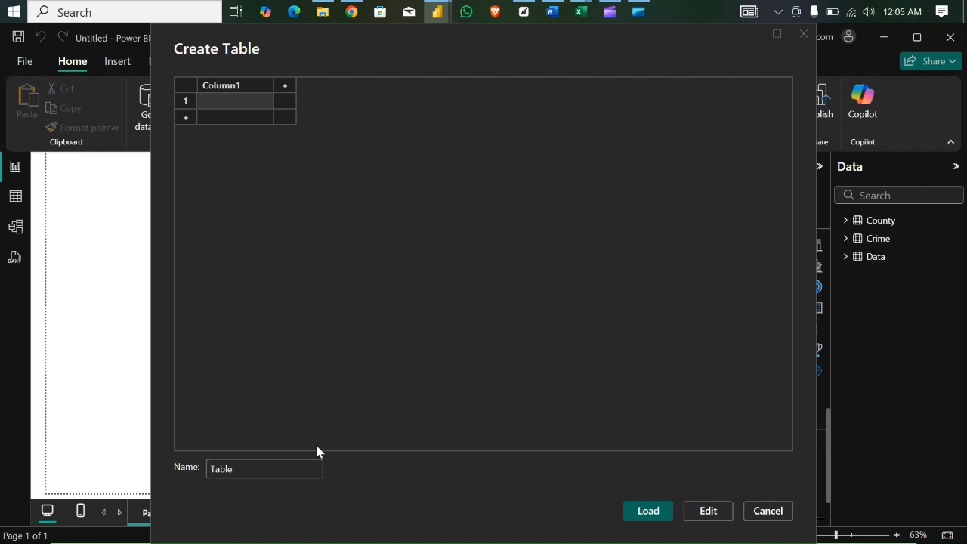
left_click(269, 470)
key("BackSpace")
key("BackSpace")
key("BackSpace")
key("BackSpace")
key("BackSpace")
type("M")
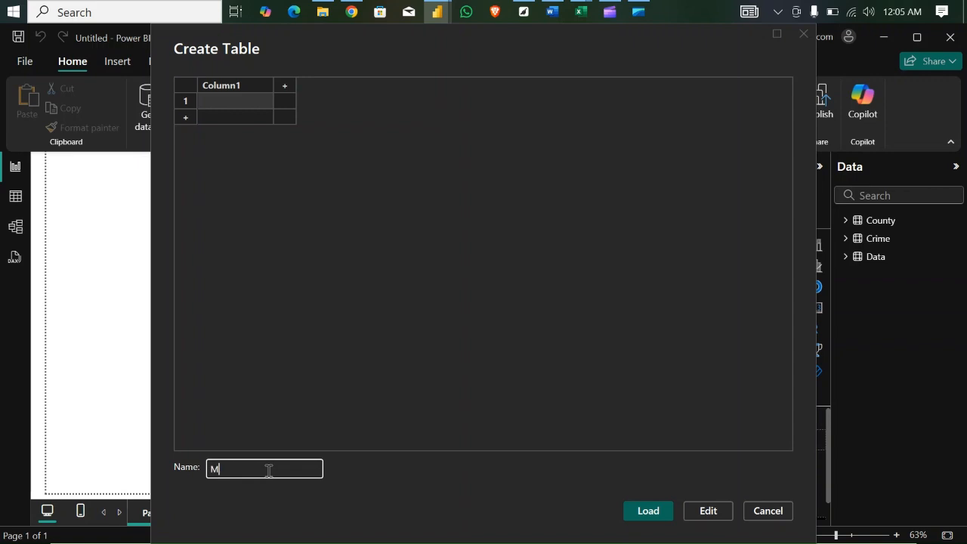
type("easures")
left_click(657, 515)
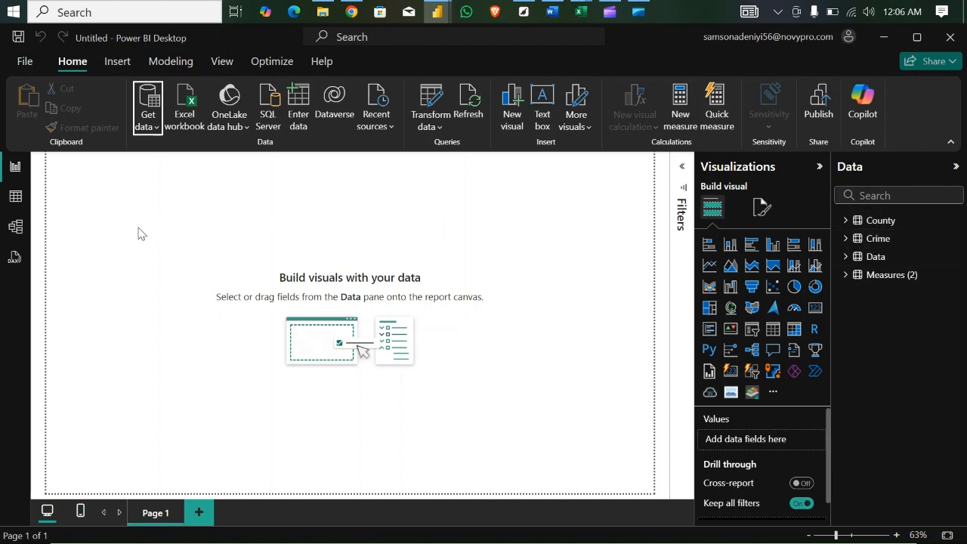
- Rearrange the model diagram with the side panes collapsed, moving the Crime table lower and the County table higher
left_click(17, 226)
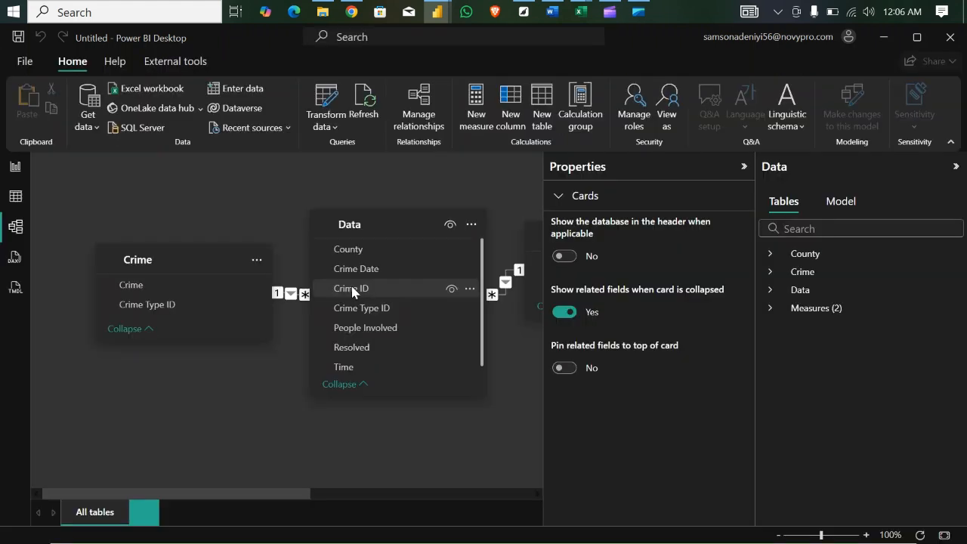
left_click(745, 168)
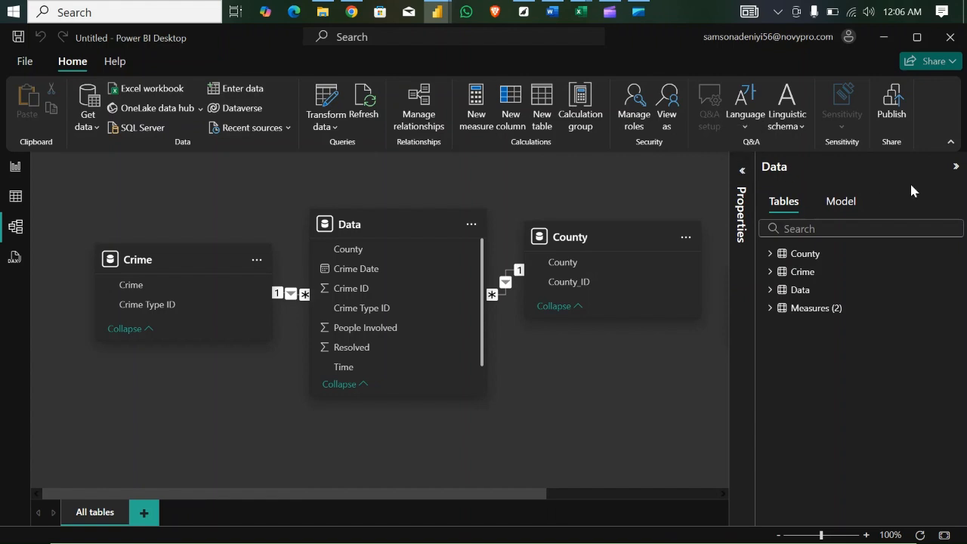
left_click(955, 167)
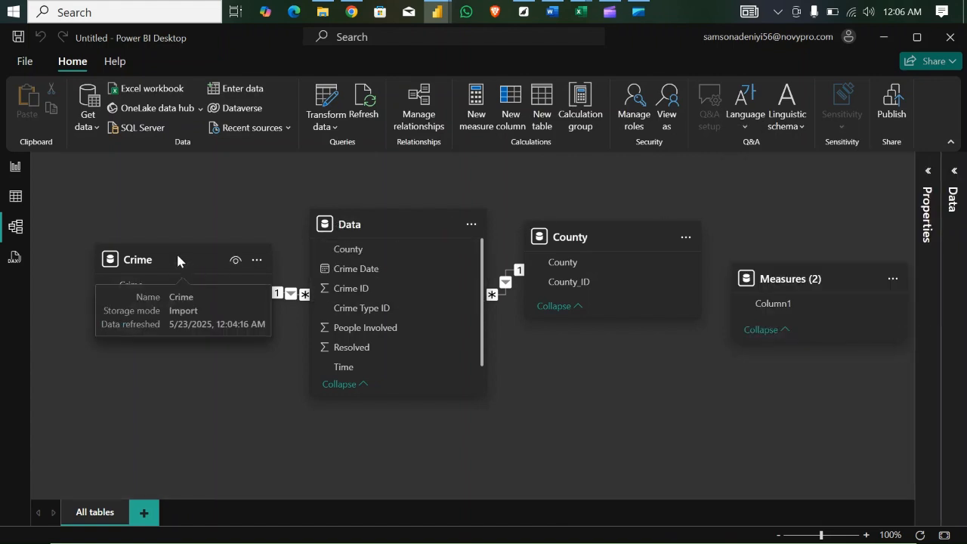
left_click_drag(176, 259, 182, 339)
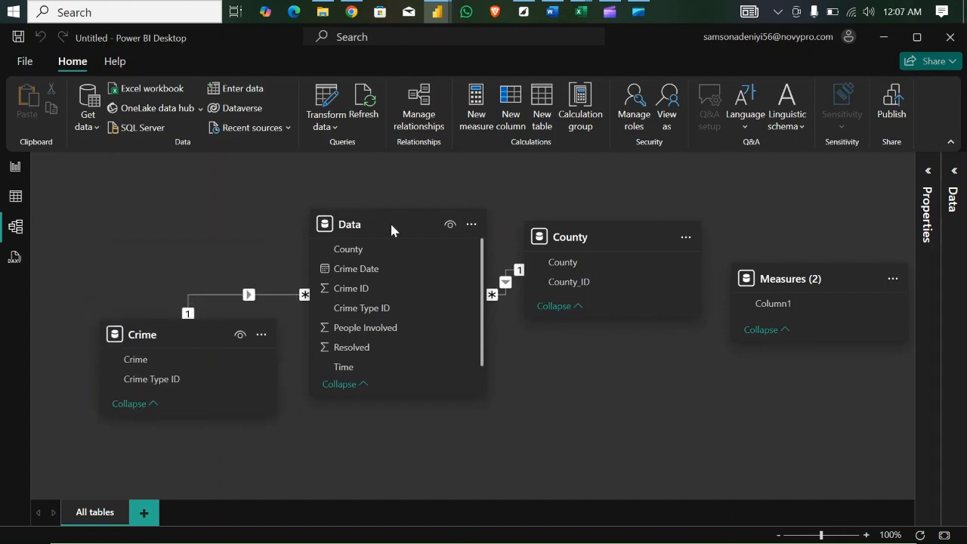
left_click_drag(596, 240, 594, 161)
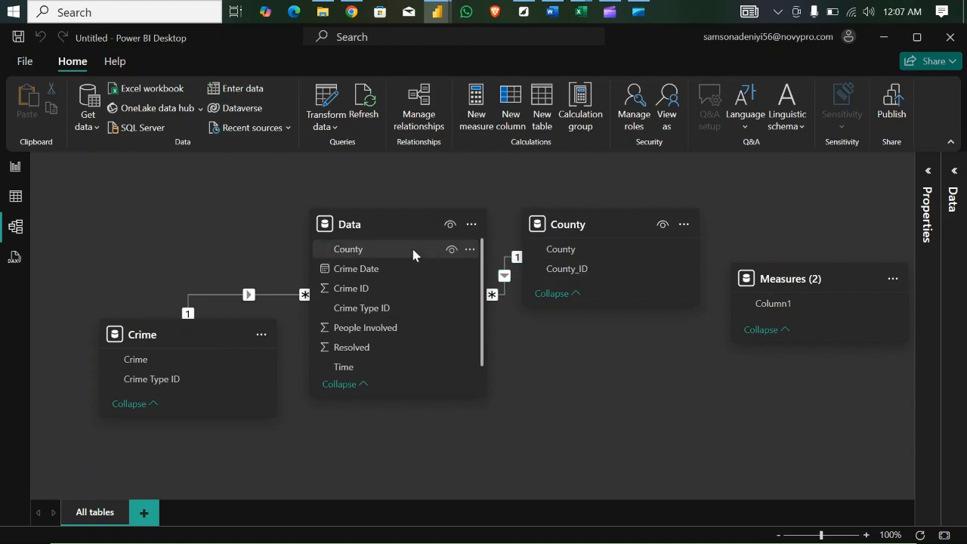
- Inspect the rows of the Data table in the Table view
left_click(17, 172)
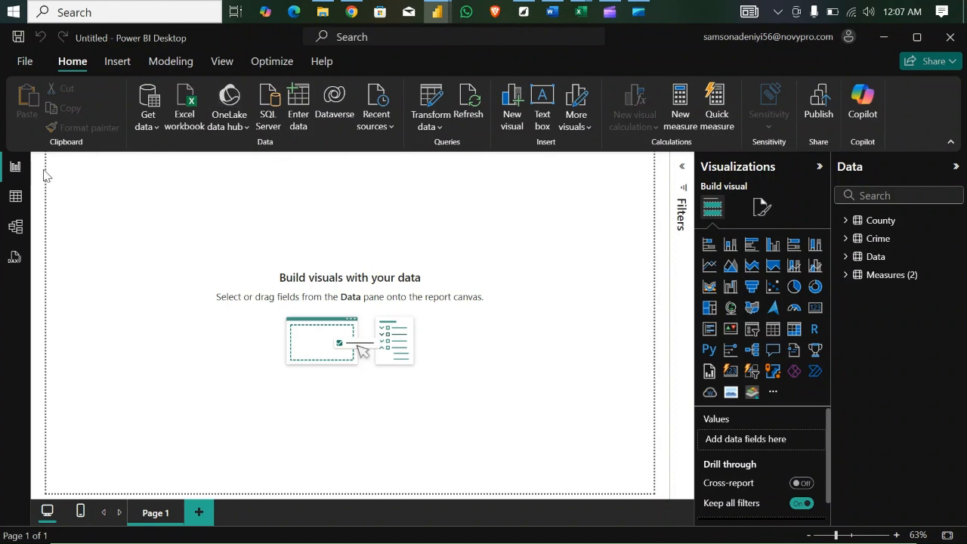
left_click(16, 198)
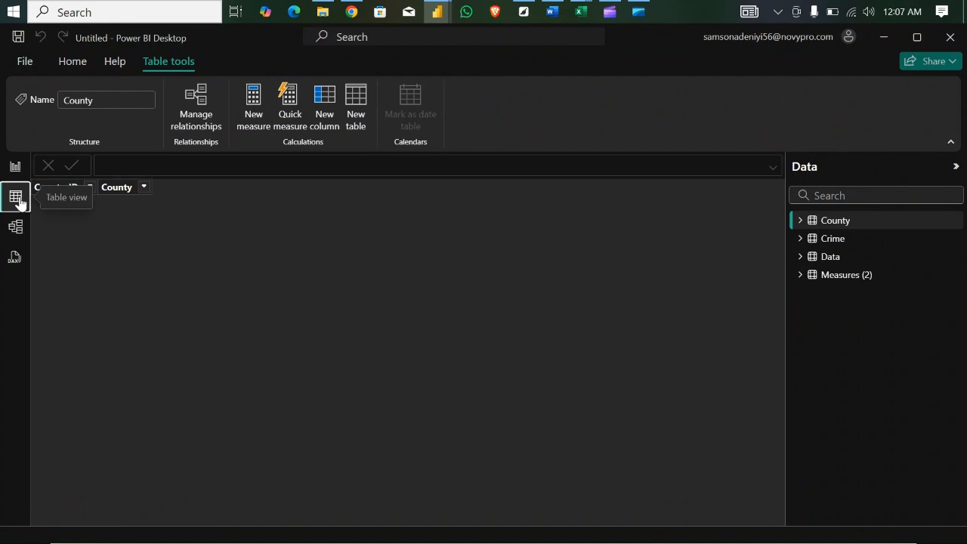
left_click(830, 258)
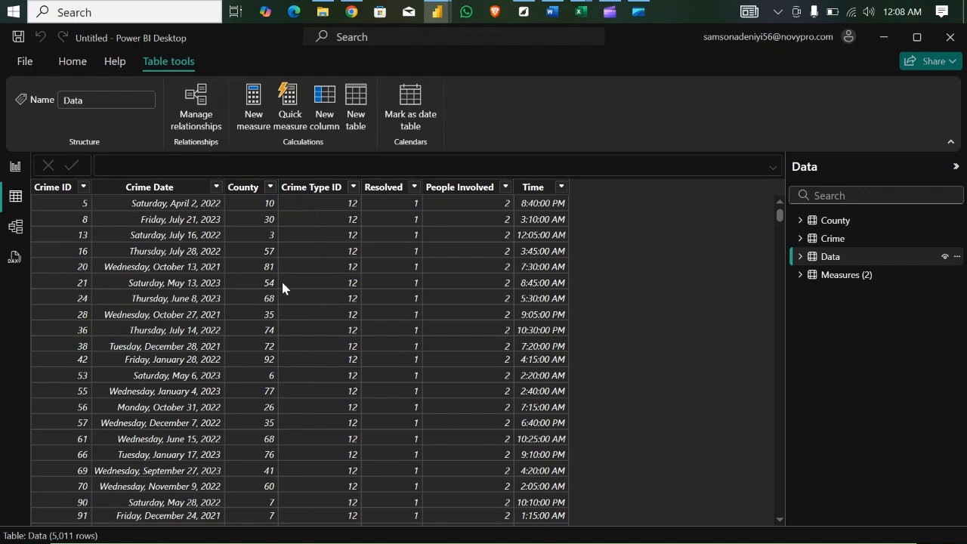
- Create a new measure in the Measures (2) table and name it Total Crimes
left_click(842, 275)
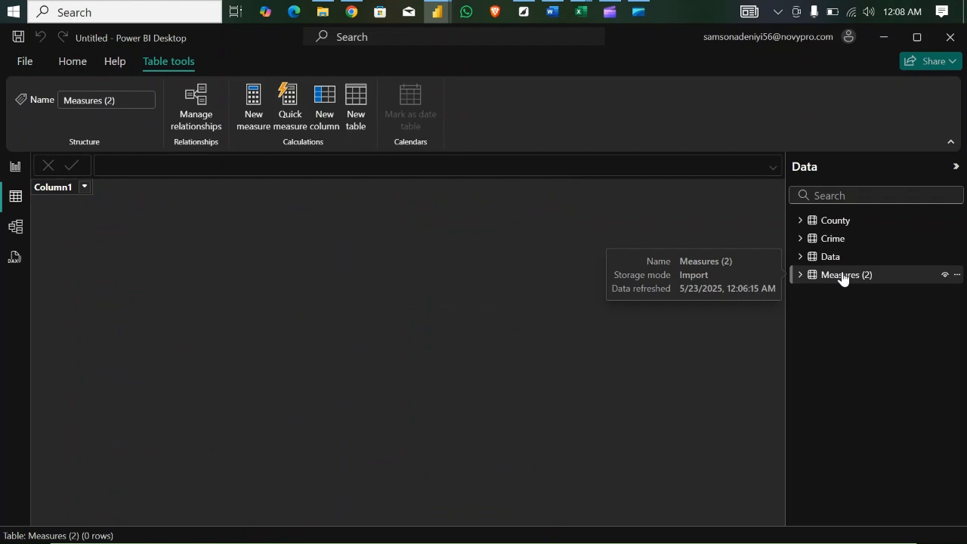
right_click(837, 277)
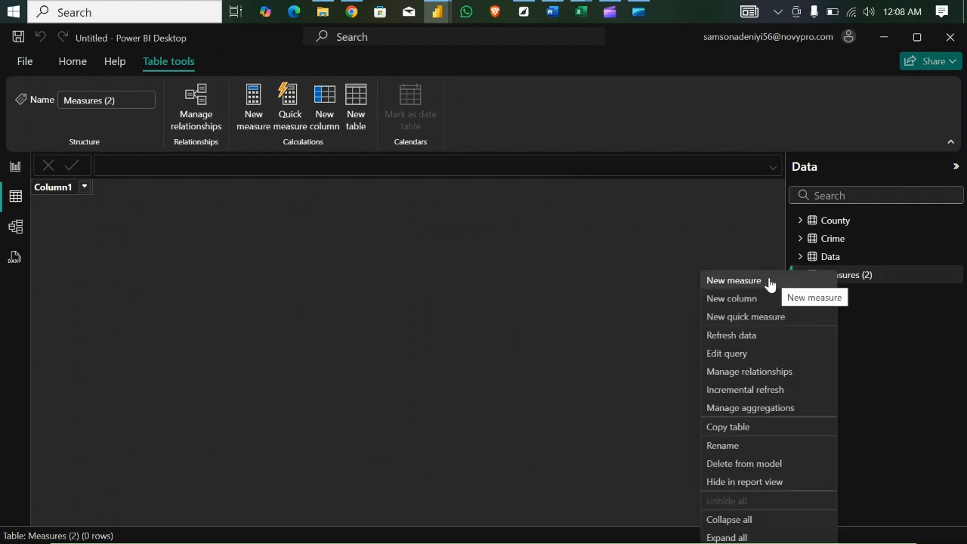
left_click(768, 282)
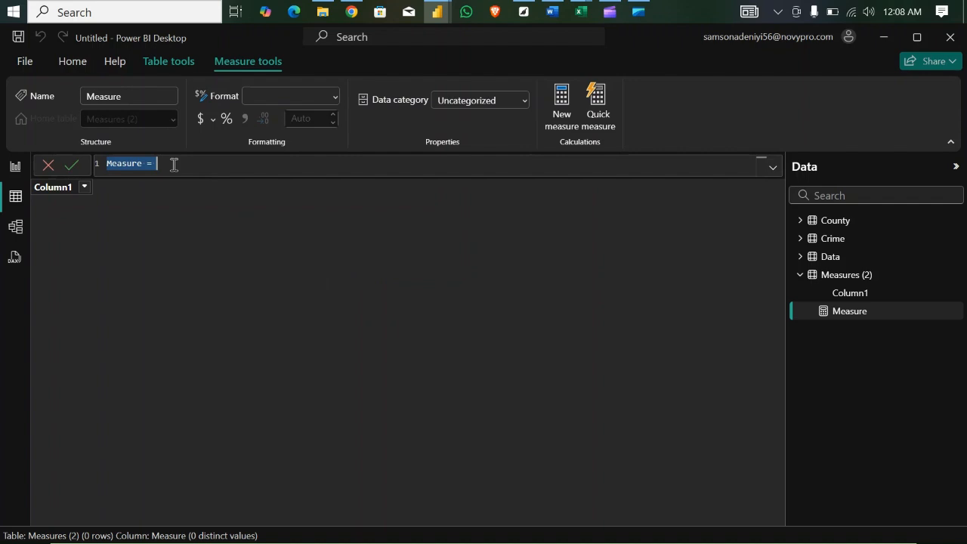
key("BackSpace")
type("TOT")
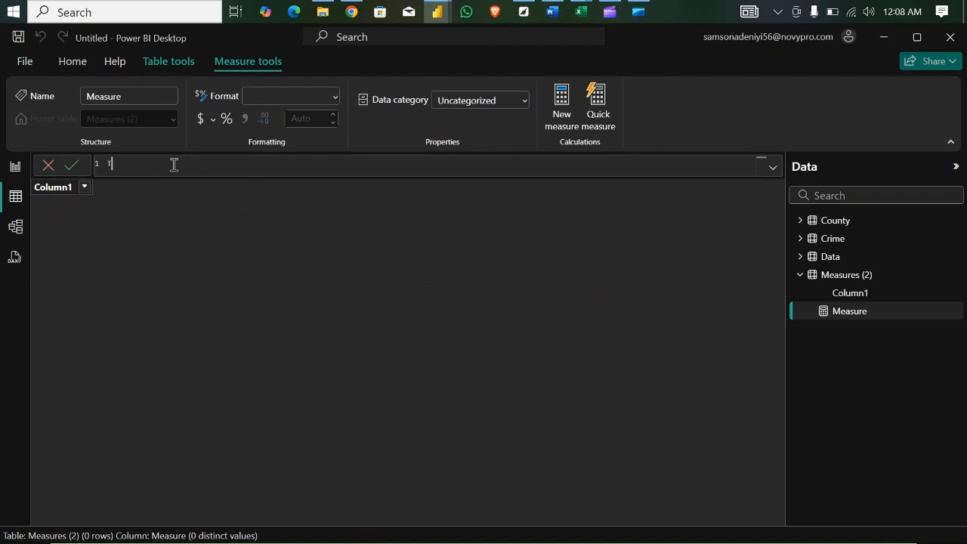
key("BackSpace")
key("BackSpace")
key("BackSpace")
type("Total Crimes = countro")
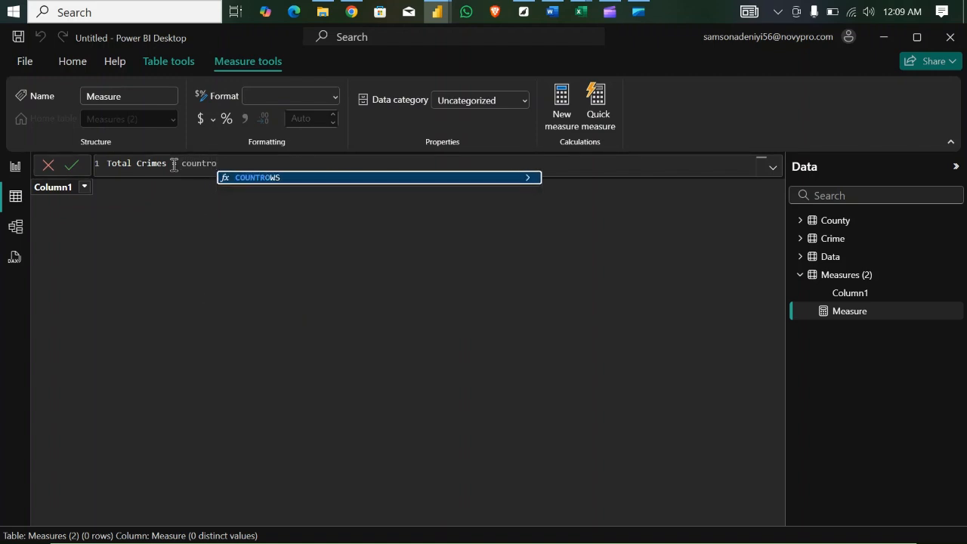
- Define the Total Crimes measure as COUNTROWS(Data) and commit the formula
key("Tab")
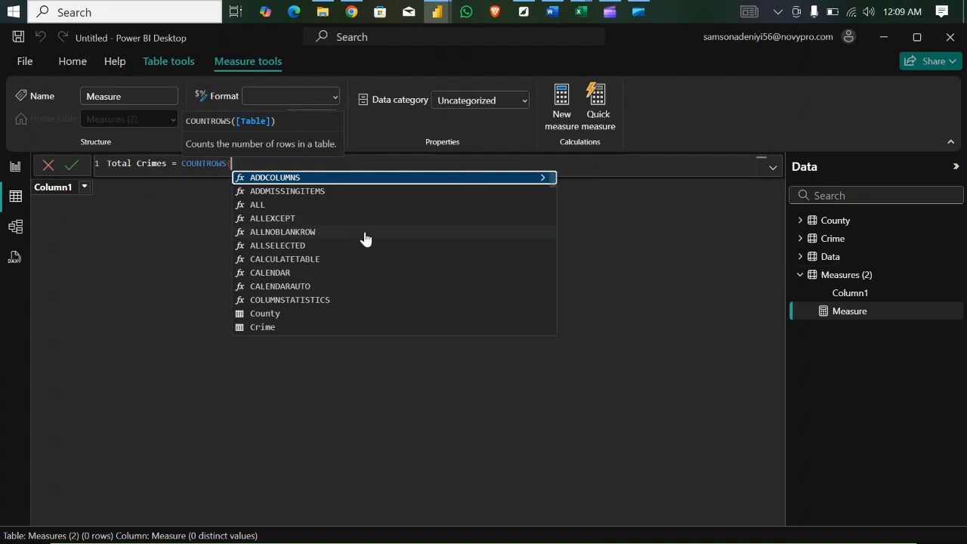
type("data")
key("Tab")
type(")")
key("Return")
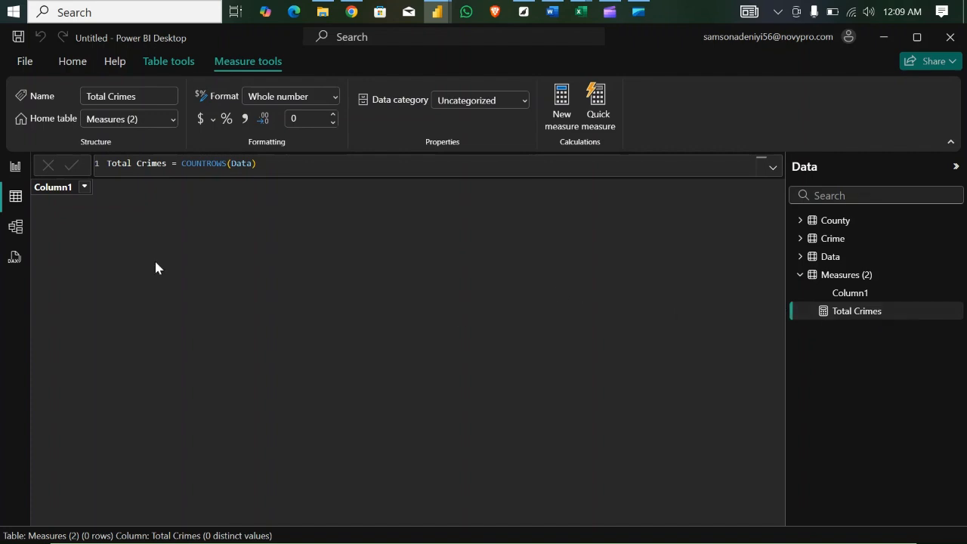
- Add a card visual with the Total Crimes measure to Page 1 of the report
left_click(15, 166)
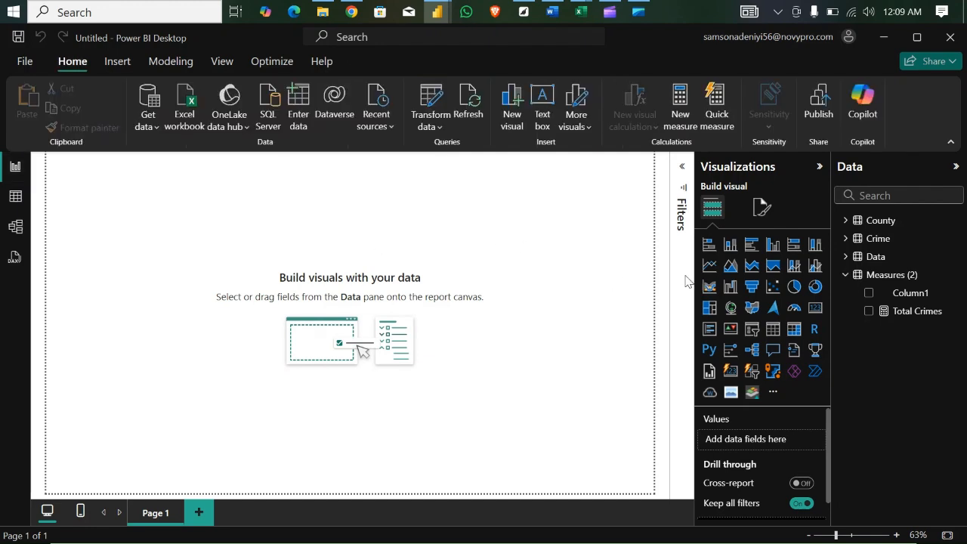
left_click(816, 310)
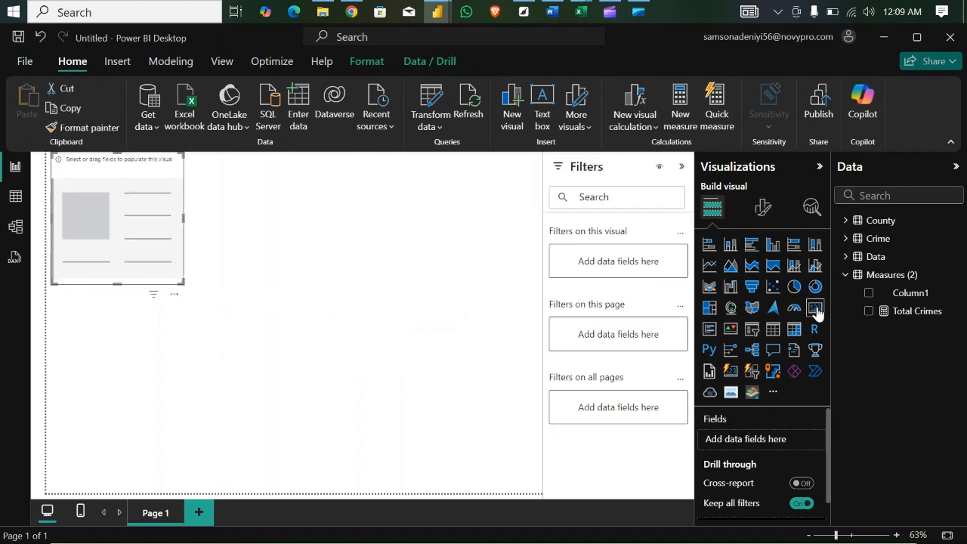
left_click(868, 311)
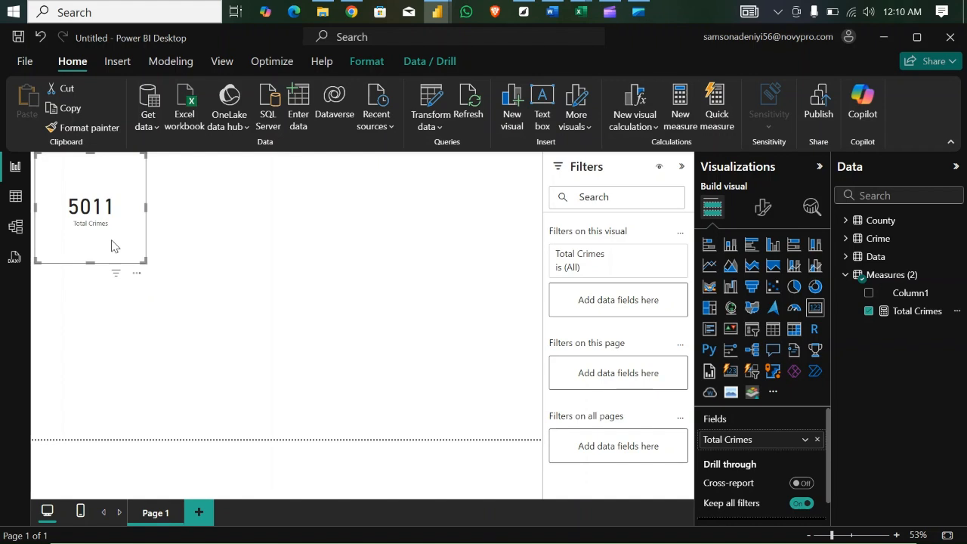
- Remove duplicate rows from the whole Data query in Power Query Editor and apply the change to the report
left_click(430, 101)
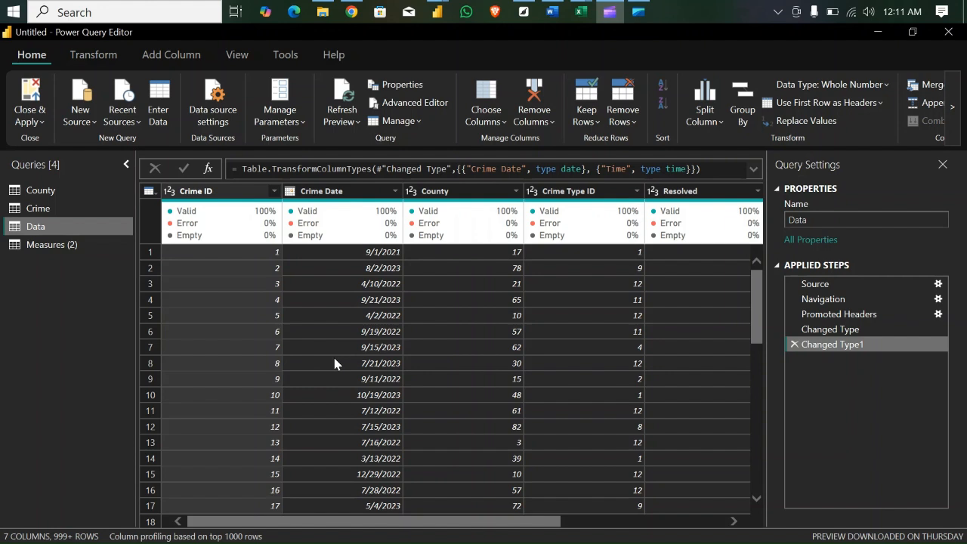
left_click(149, 192)
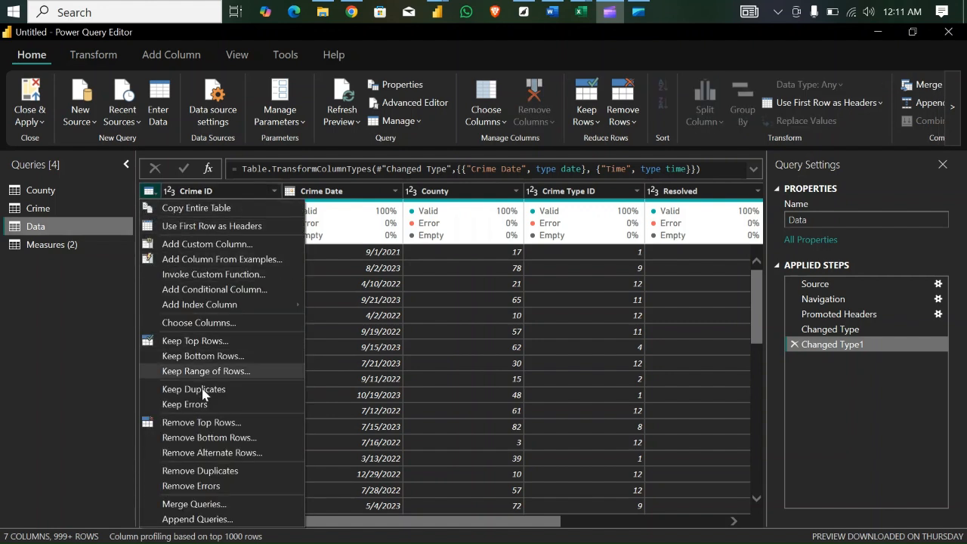
left_click(216, 470)
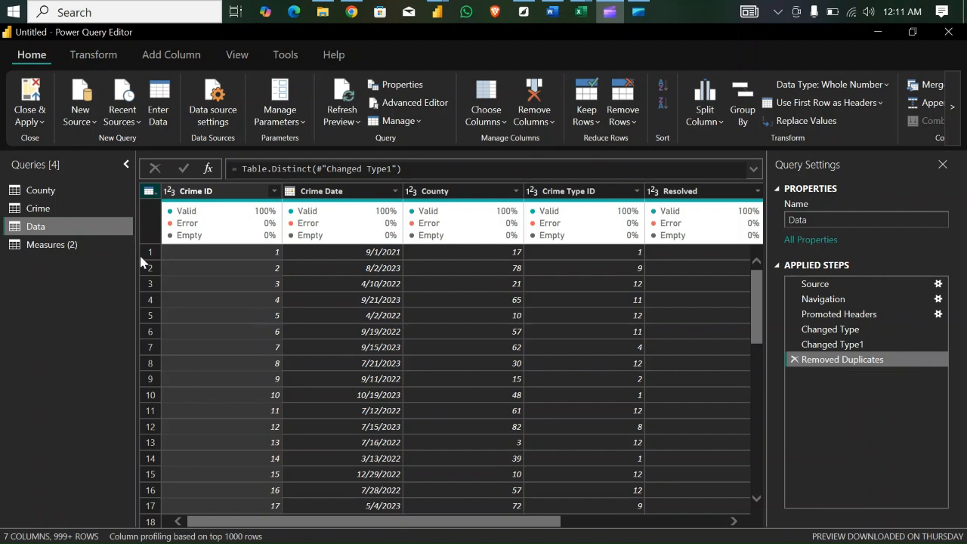
left_click(32, 92)
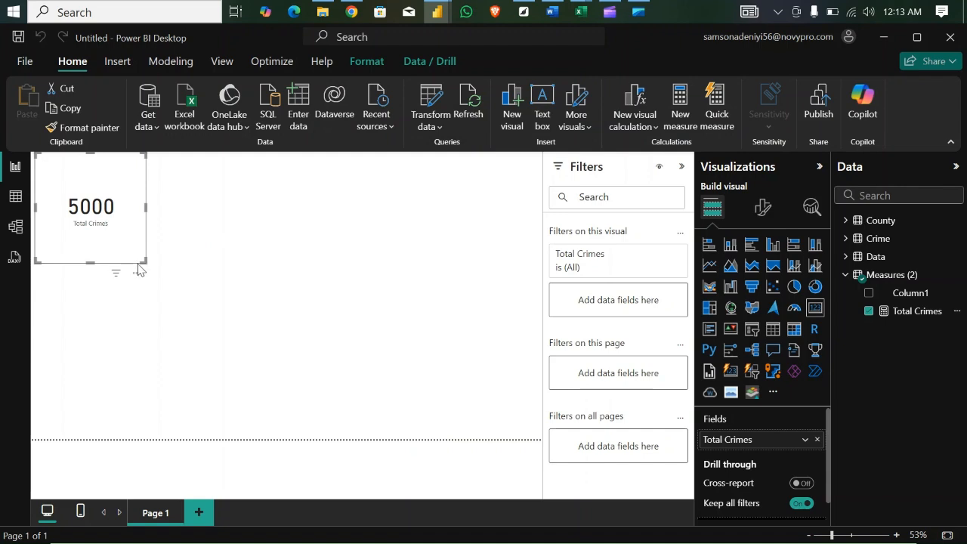
- Reduce the height of the Total Crimes card on the report page
left_click_drag(143, 261, 140, 224)
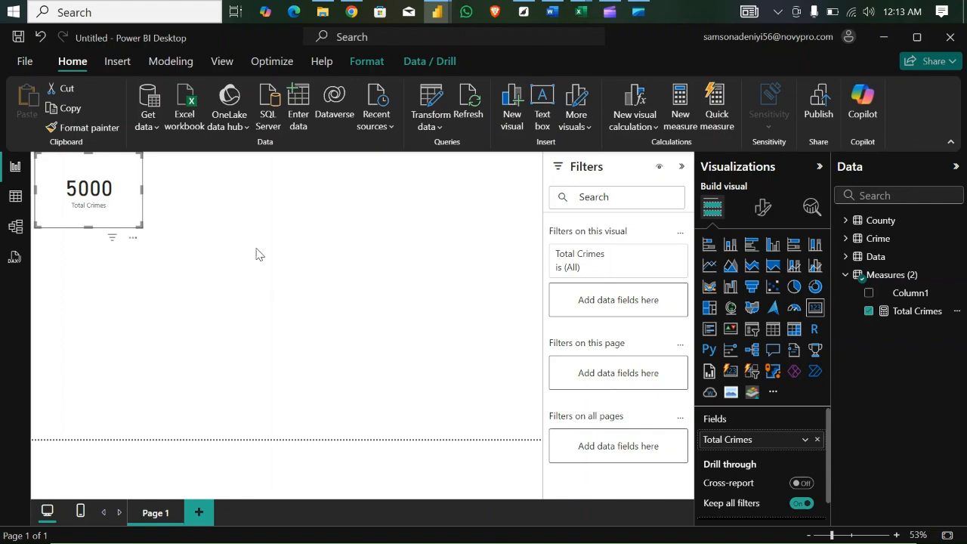
- Check which distinct values the Resolved column of the Data table contains, leaving all of them selected
left_click(16, 197)
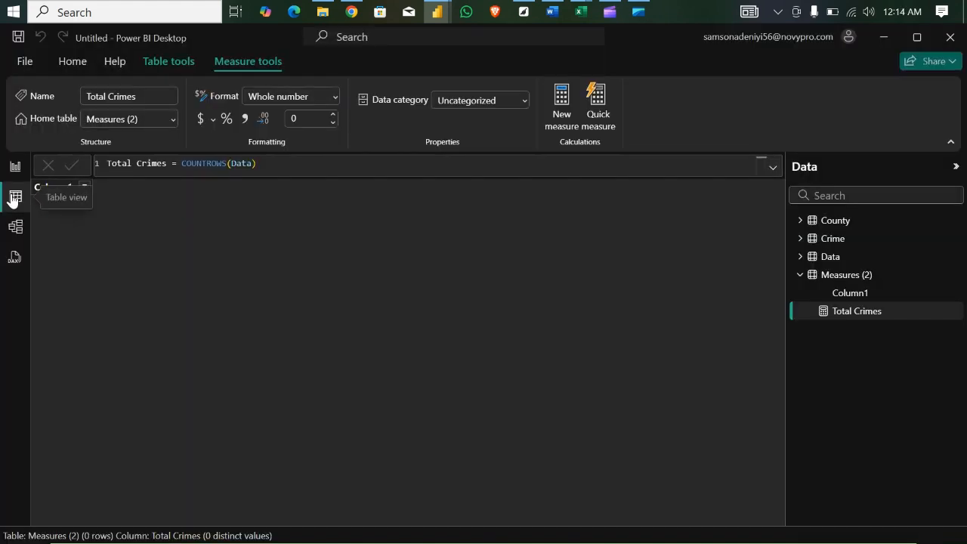
left_click(835, 256)
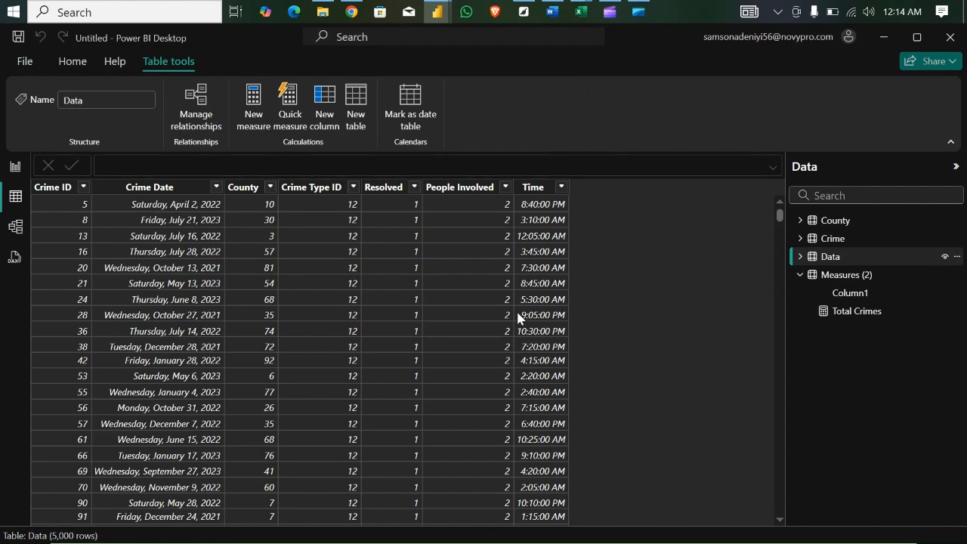
left_click(415, 189)
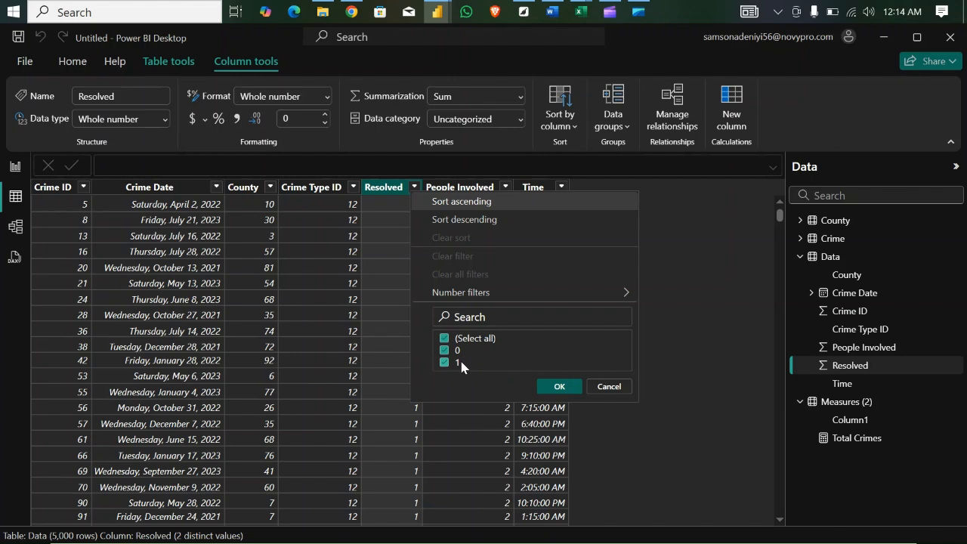
left_click(558, 387)
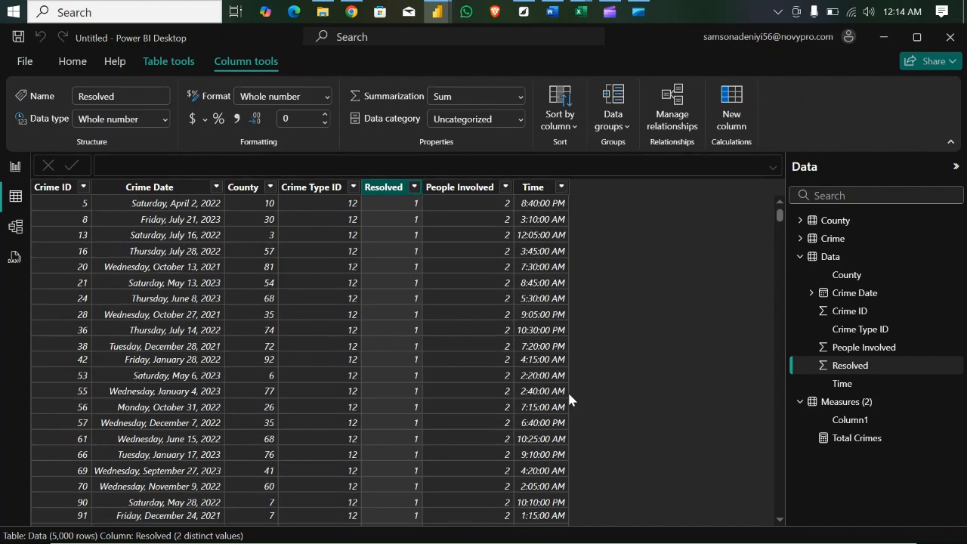
- Create a measure named % Resolved in the Measures (2) table and begin its formula with DIVIDE, continuing on a second line
left_click(837, 407)
right_click(838, 407)
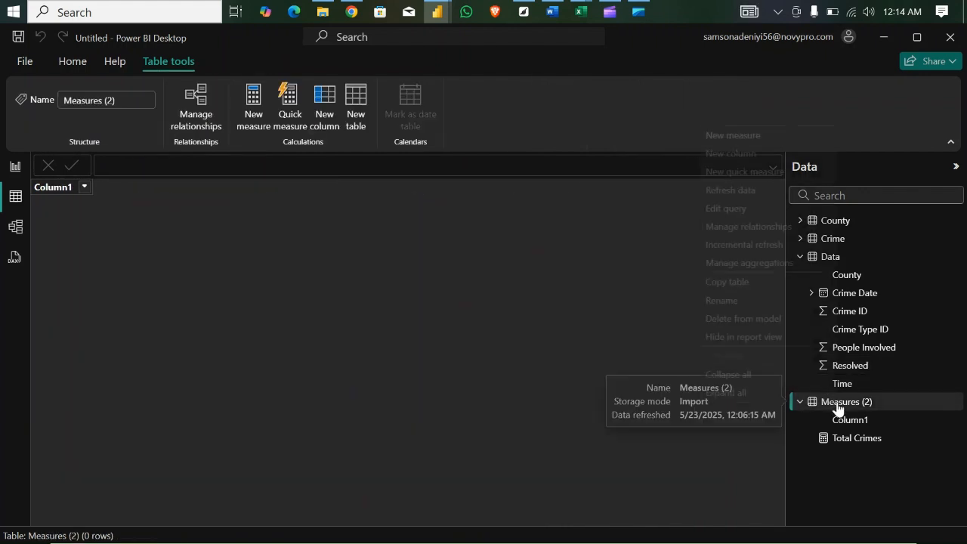
left_click(737, 136)
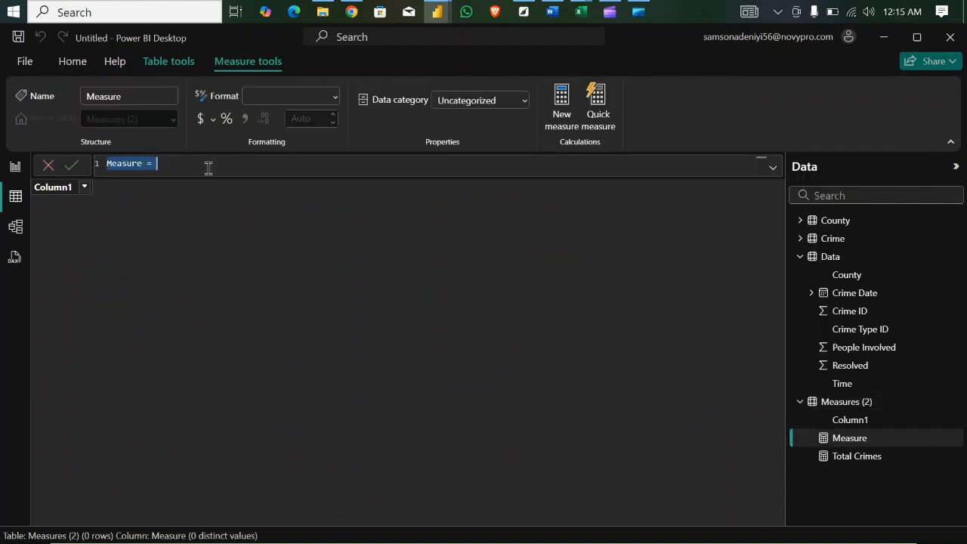
key("BackSpace")
type("1 % Re")
type("solve")
type("d =")
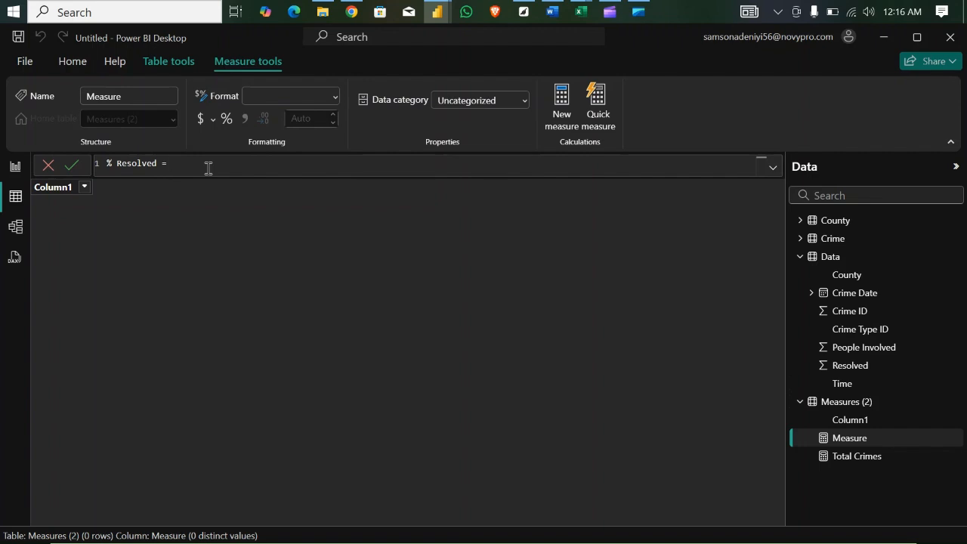
type("div")
key("Tab")
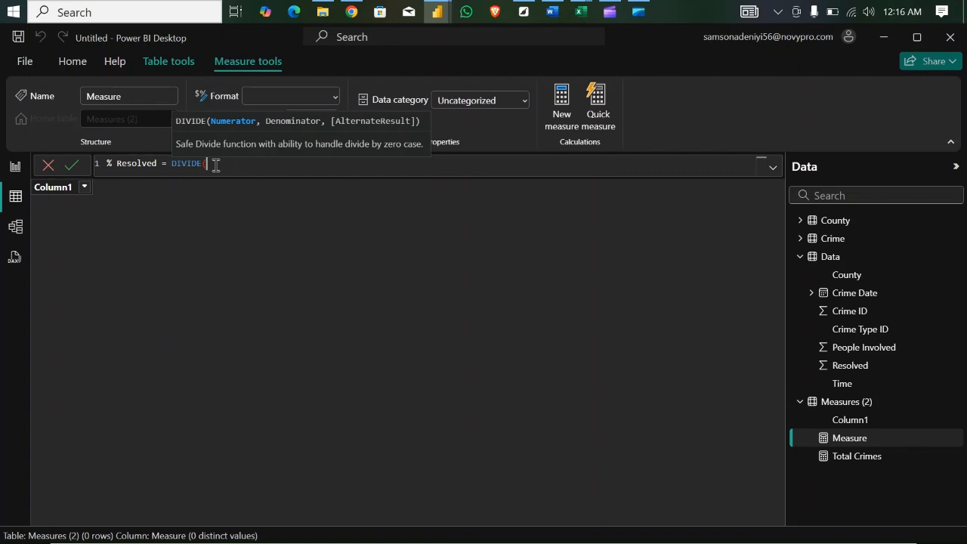
key("shift+Return")
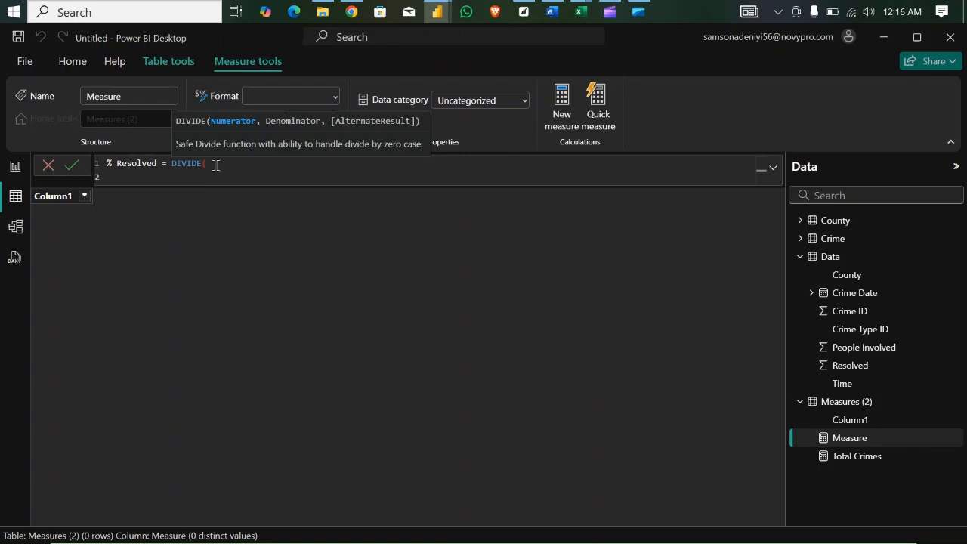
type("cal")
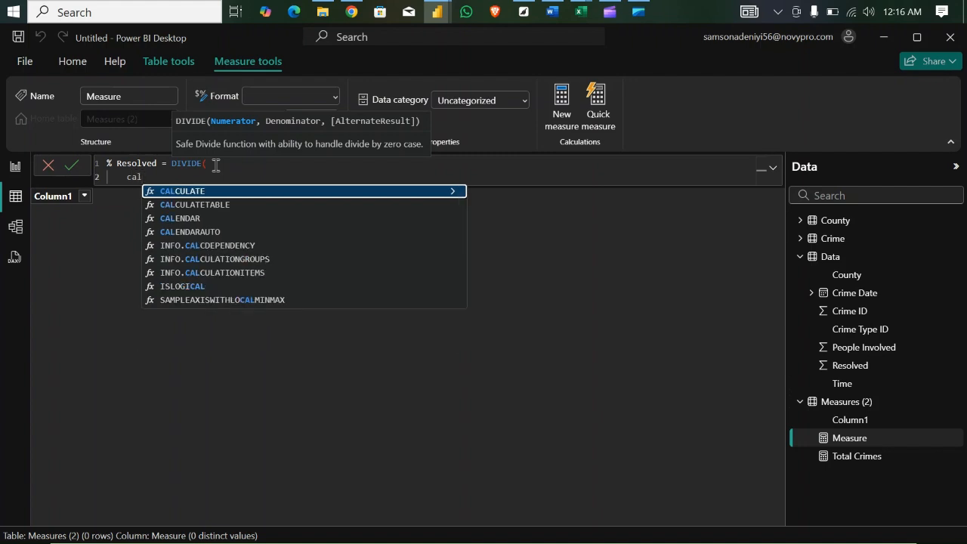
key("Tab")
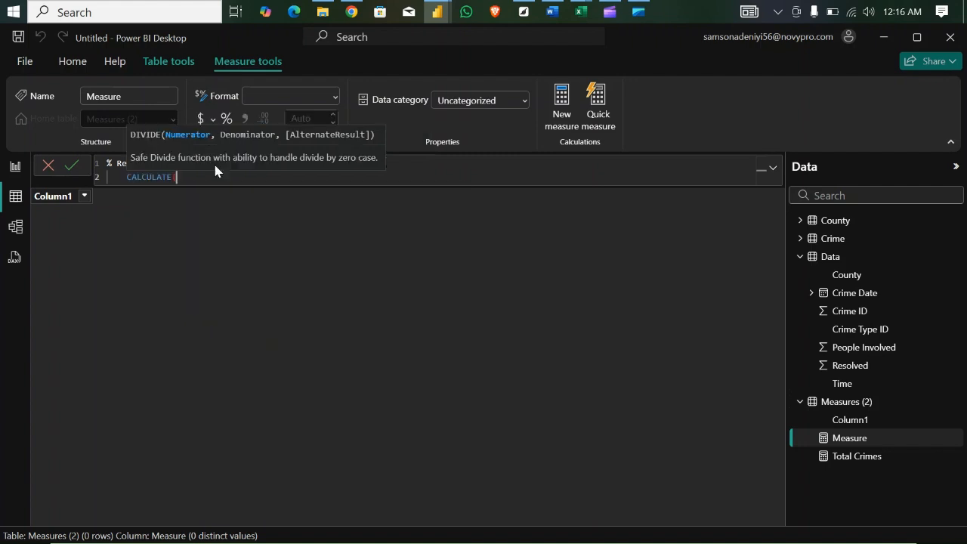
key("BackSpace")
key("BackSpace")
key("BackSpace")
key("BackSpace")
key("BackSpace")
key("BackSpace")
key("BackSpace")
key("BackSpace")
key("BackSpace")
key("BackSpace")
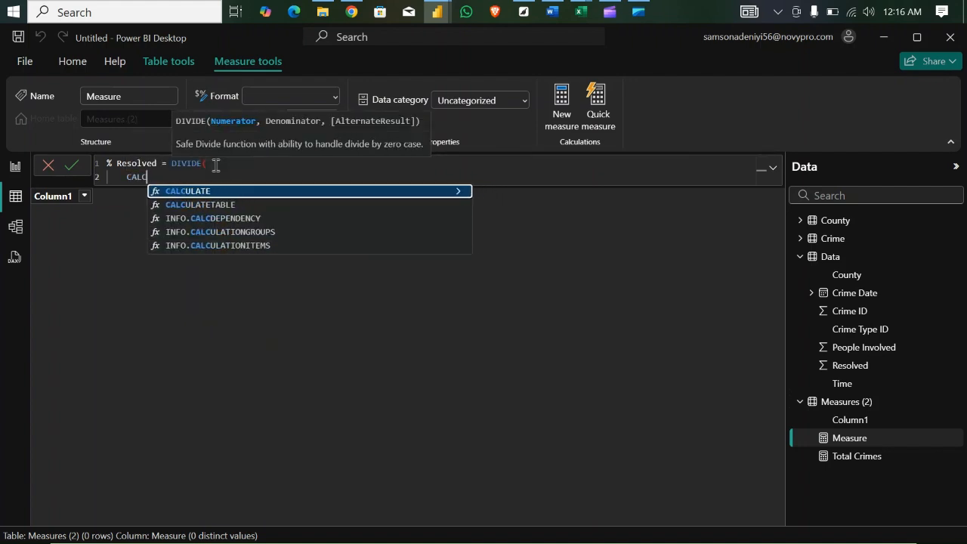
- Replace the started CALC text in the % Resolved formula with COUNTROWS( and open a FILTER( call on the line below
type("co")
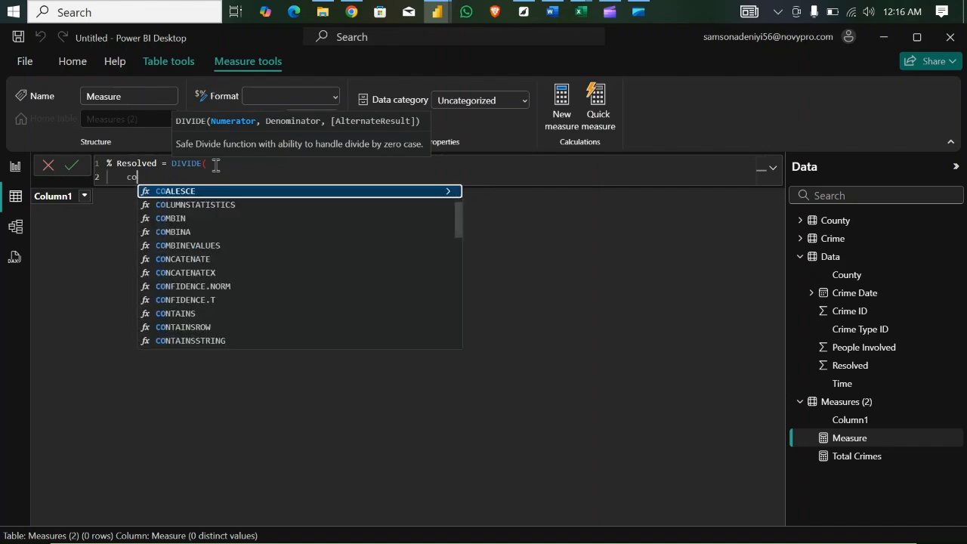
type("untrow")
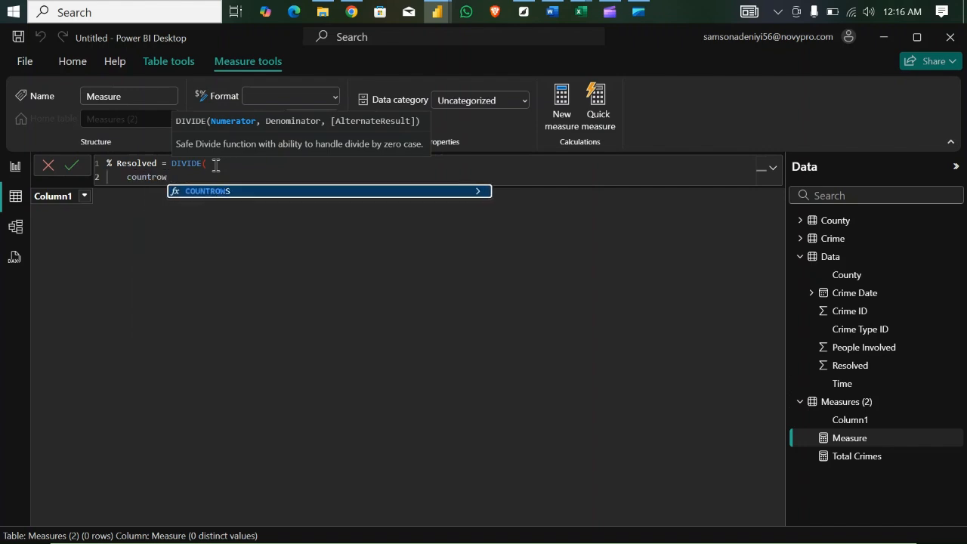
key("Tab")
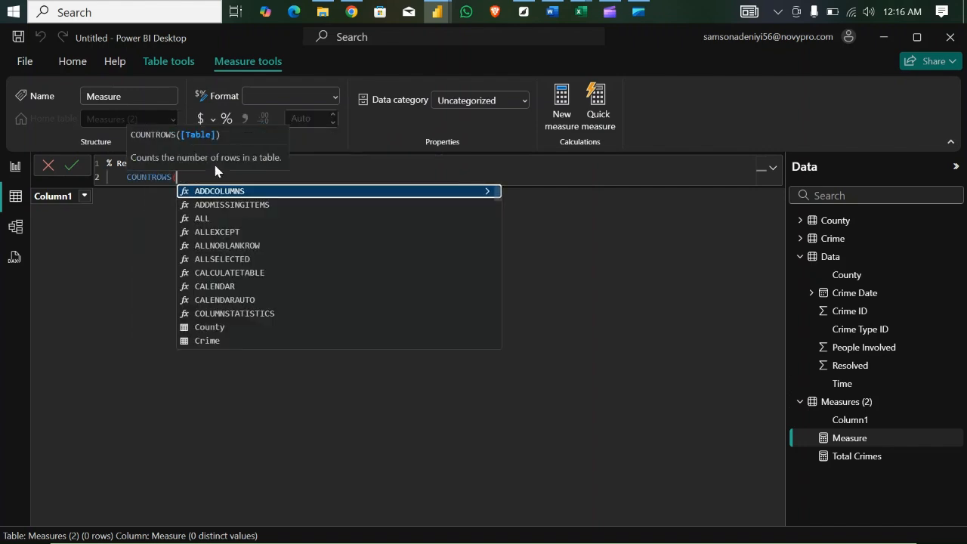
key("shift+Return")
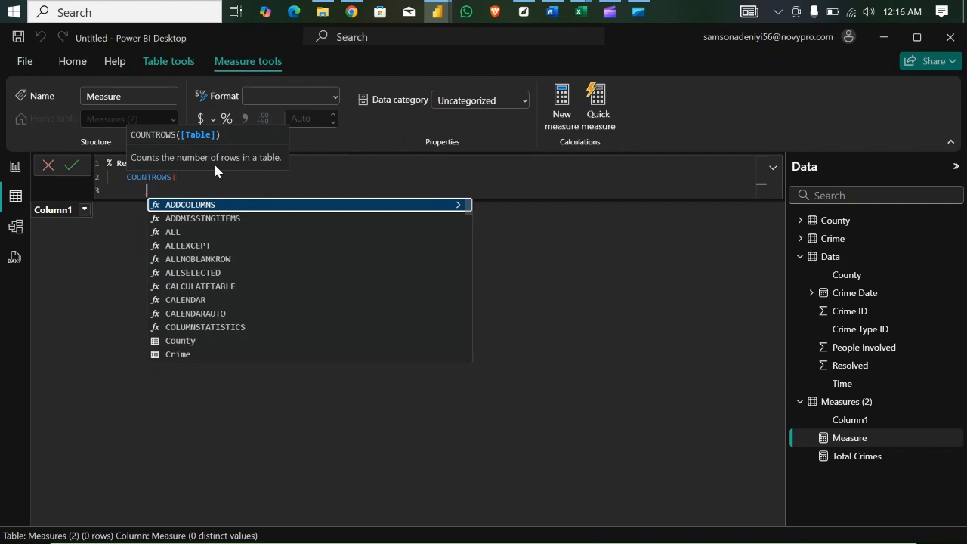
type("filter")
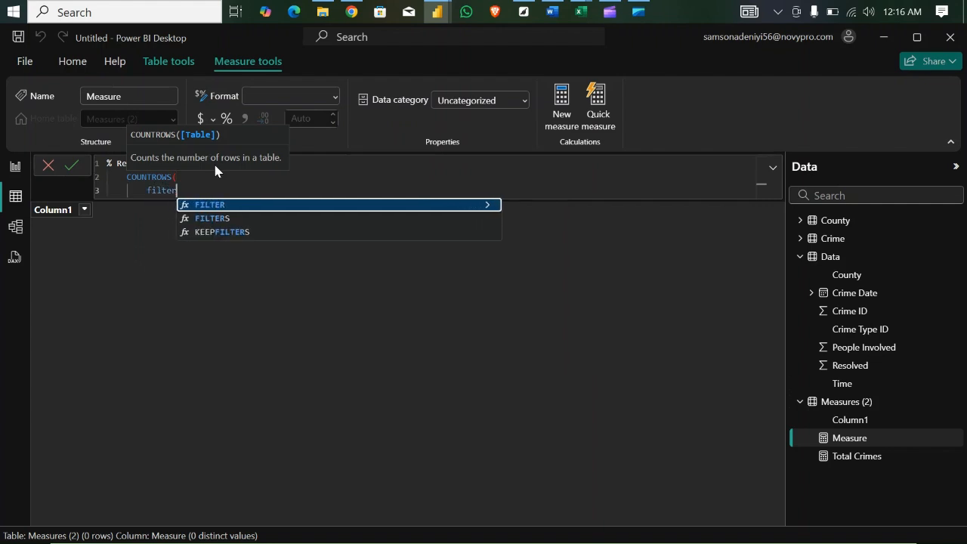
key("Tab")
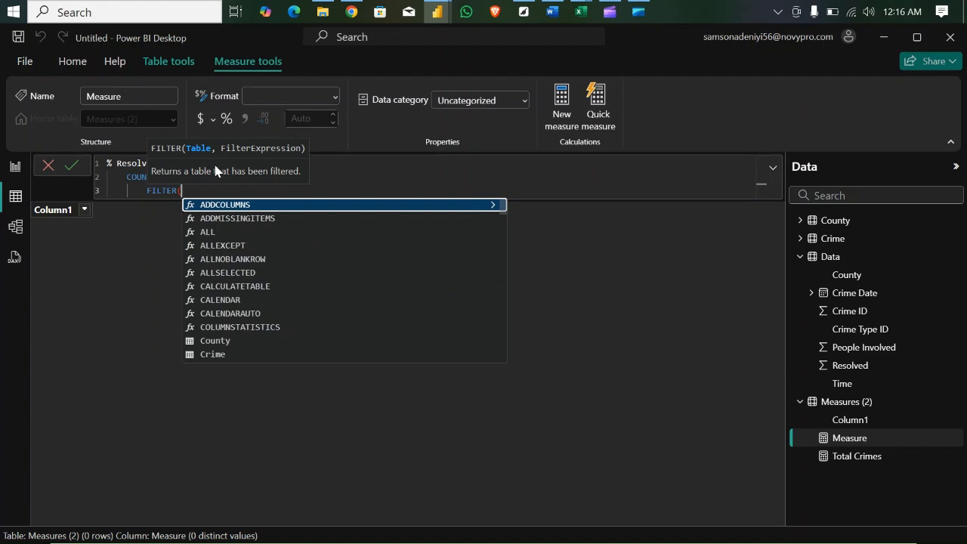
- Complete the numerator by filtering the Data table to Data[Resolved] = 1 and closing both FILTER and COUNTROWS
type("data")
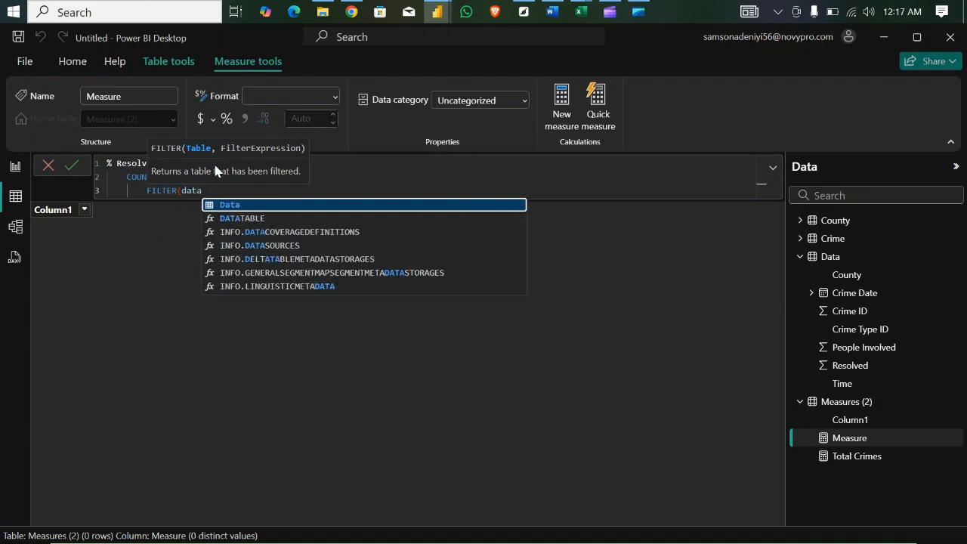
type(",")
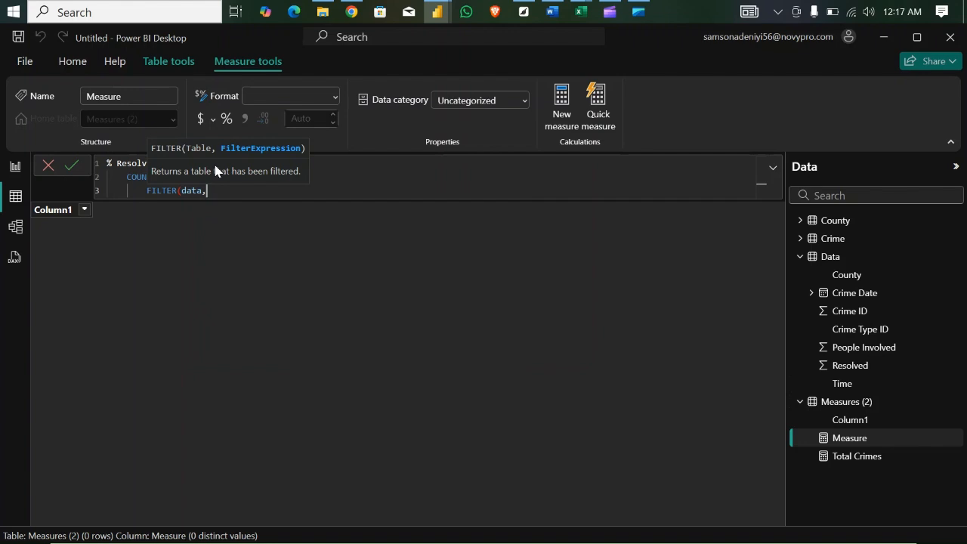
key("BackSpace")
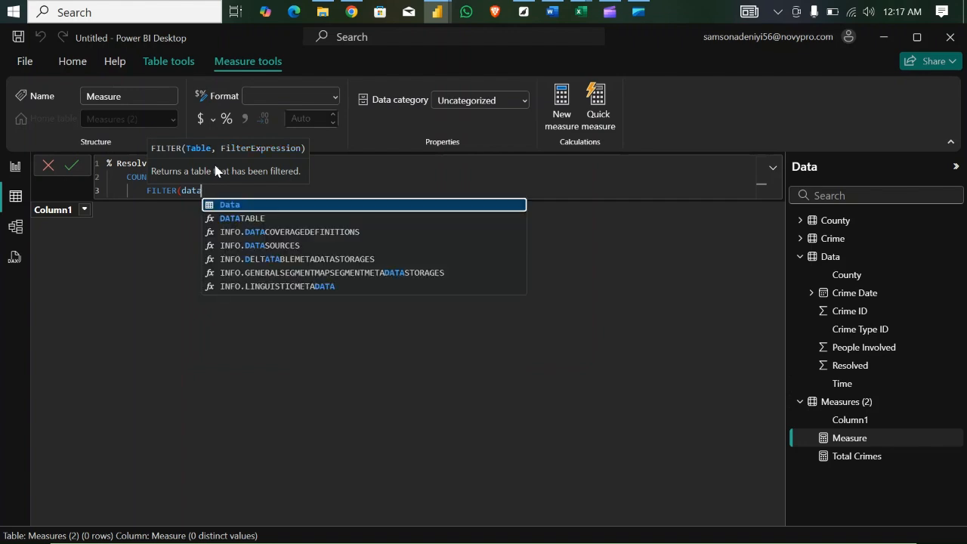
key("Tab")
type(",")
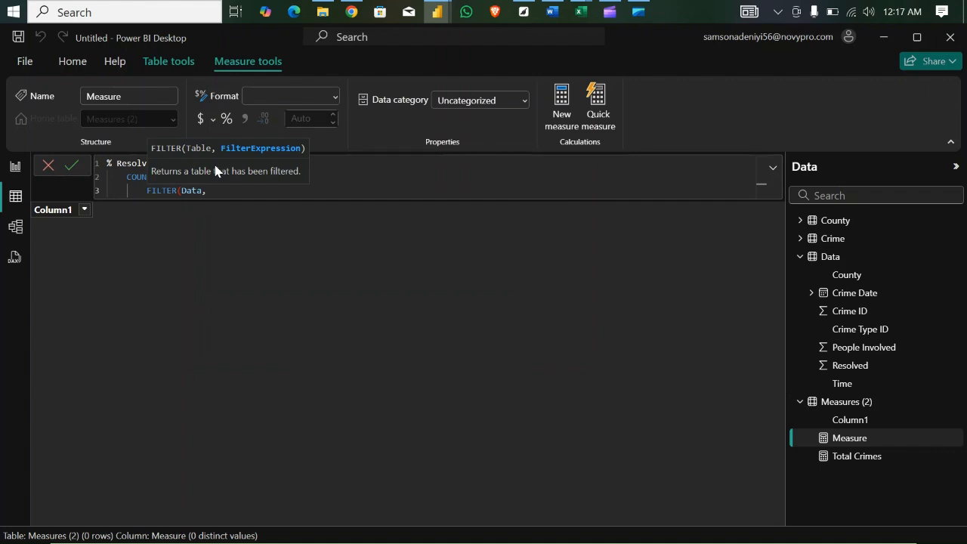
type(" resol")
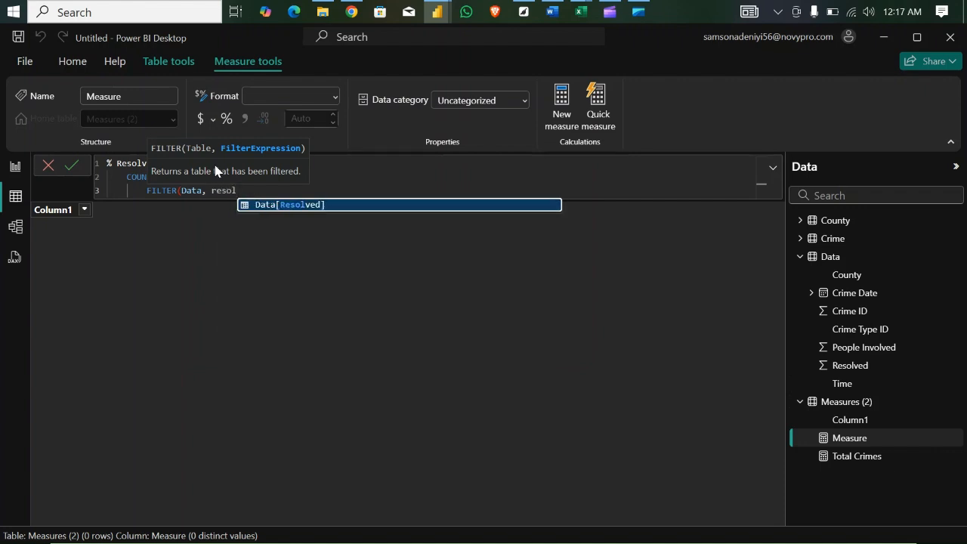
key("Tab")
type("= 1")
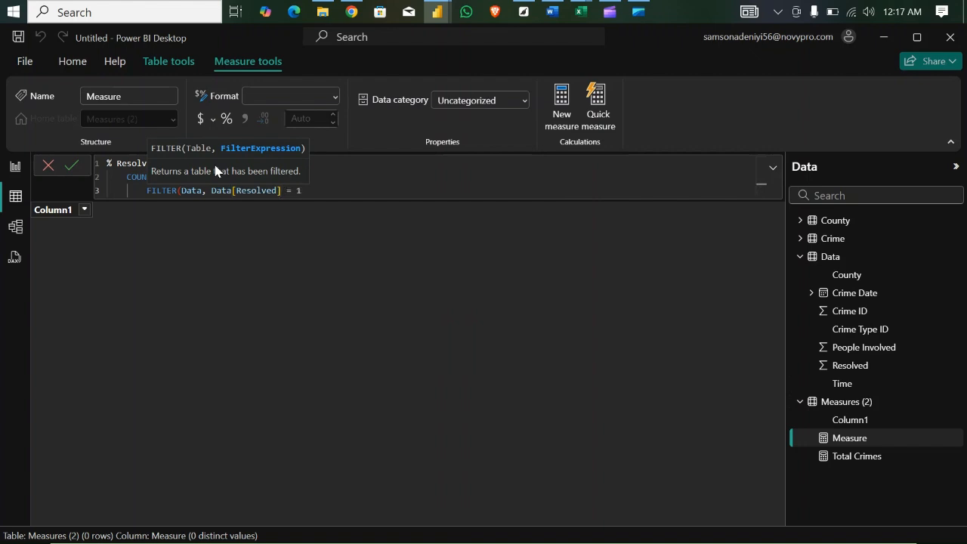
type(")")
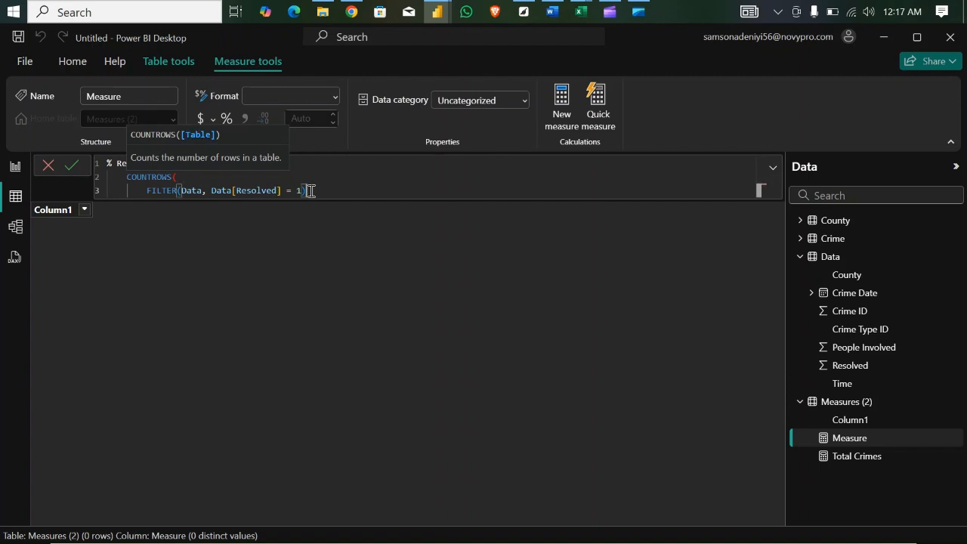
type("),")
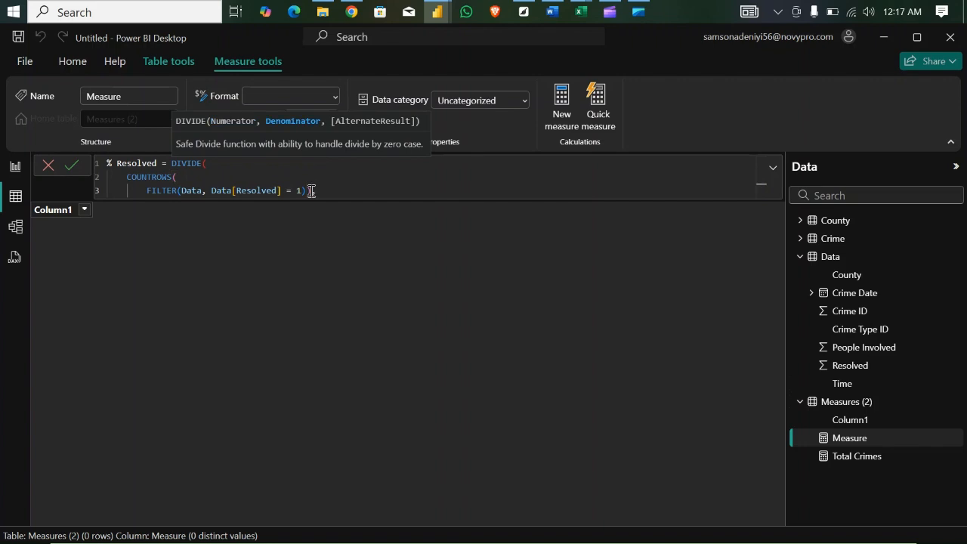
- Add [Total Crimes] on a new line as the DIVIDE denominator, review the formula's two arguments and commit the % Resolved measure
key("shift+Return")
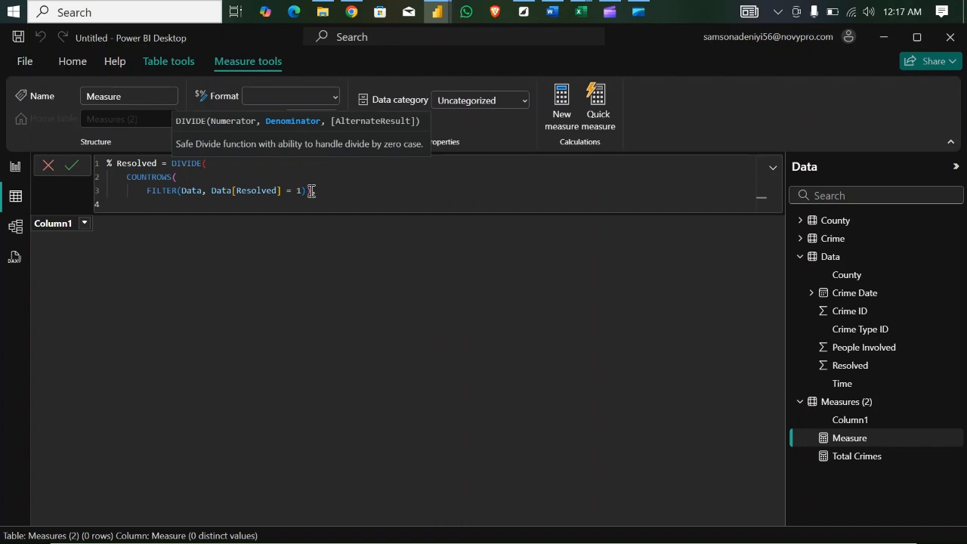
type("tot")
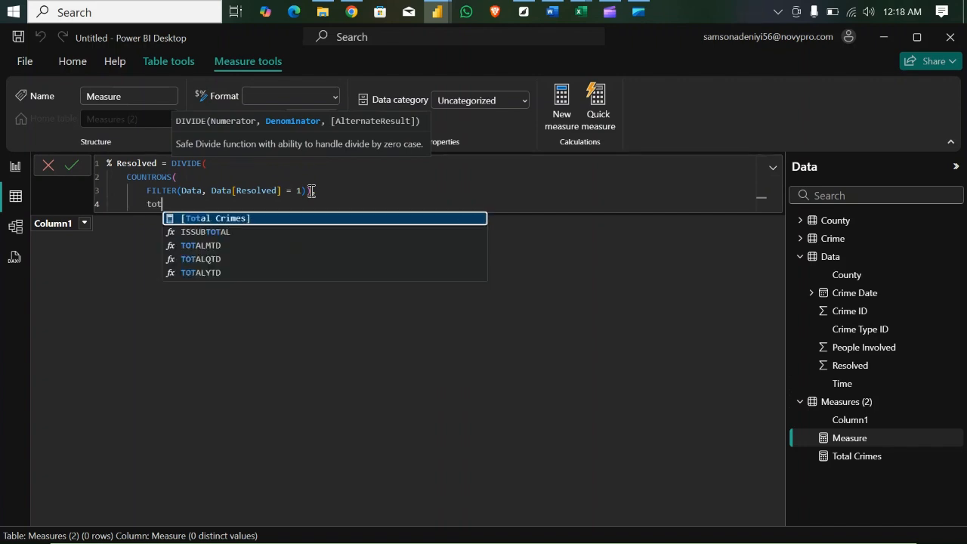
key("Tab")
type(")")
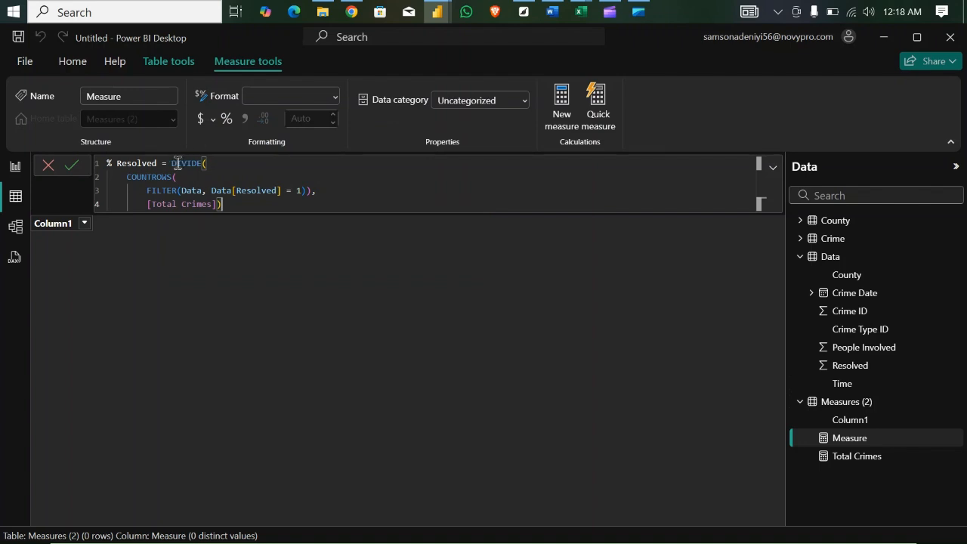
left_click(127, 177)
left_click_drag(150, 176, 309, 192)
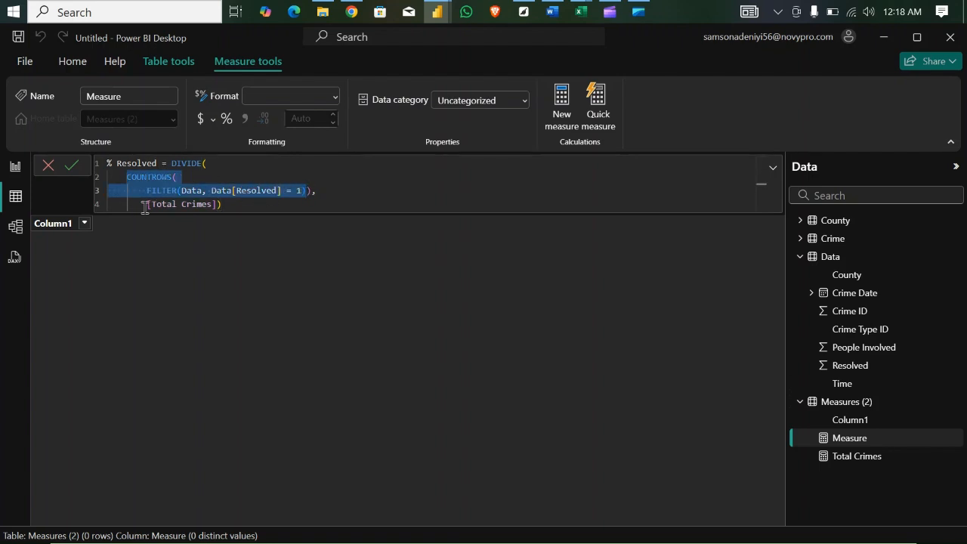
left_click_drag(145, 206, 225, 204)
left_click(233, 205)
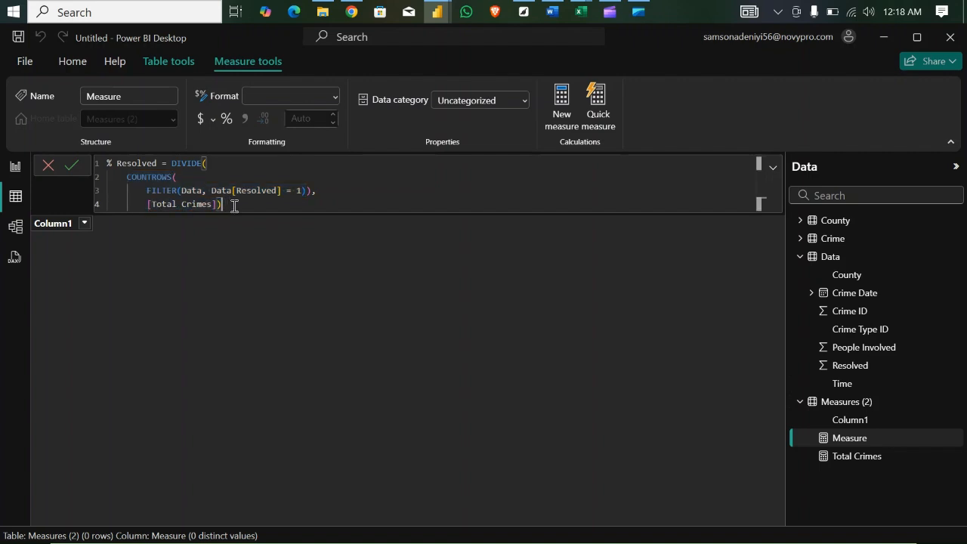
key("Return")
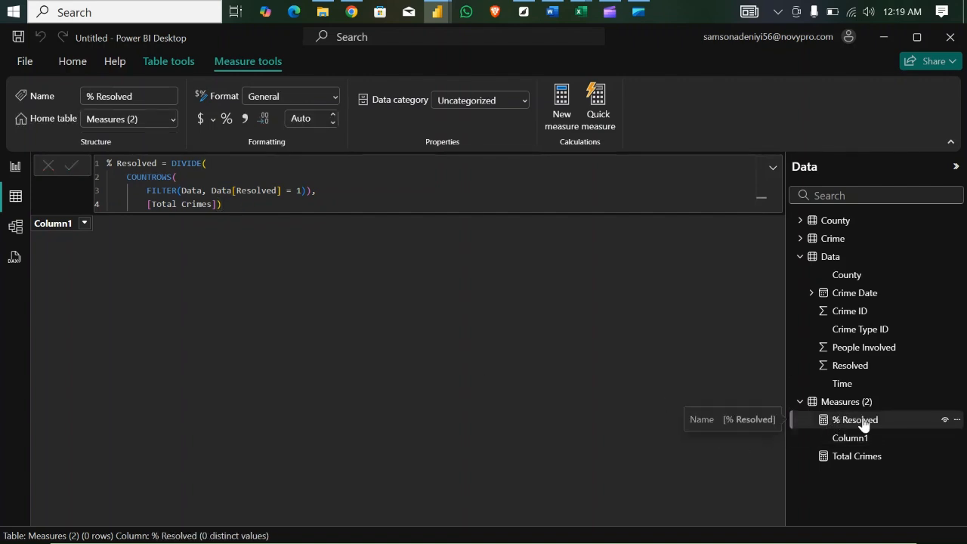
- Add a card visual showing % Resolved to the report page and place it to the right of the Total Crimes card
left_click(16, 171)
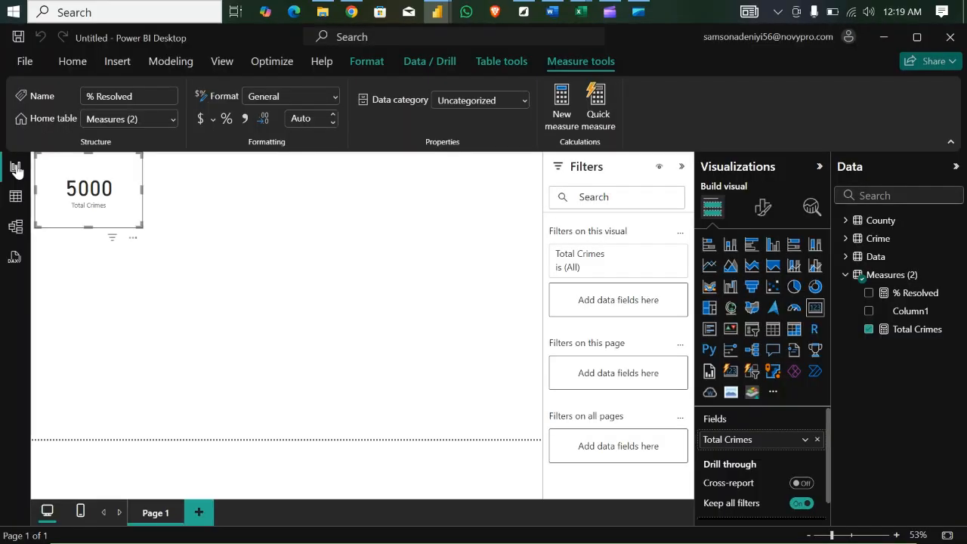
left_click(305, 246)
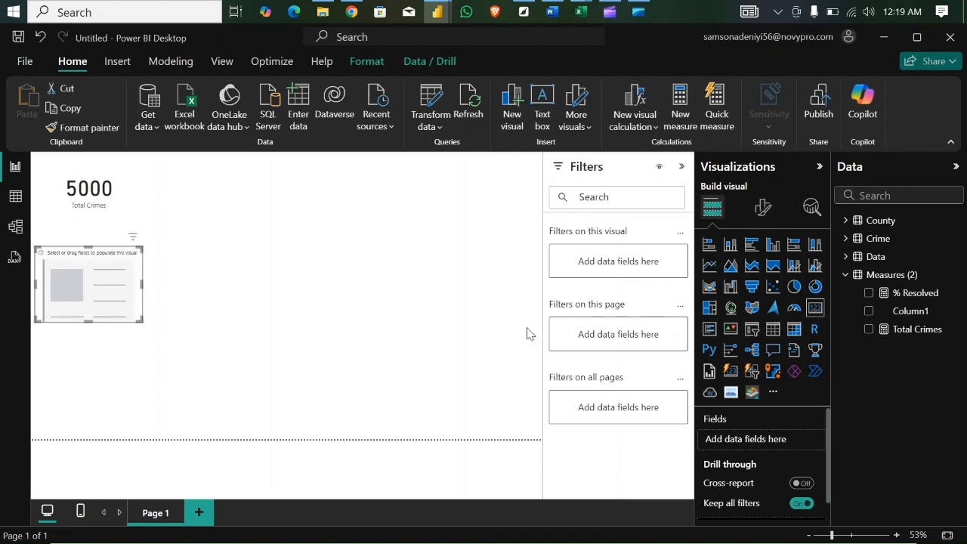
left_click(869, 293)
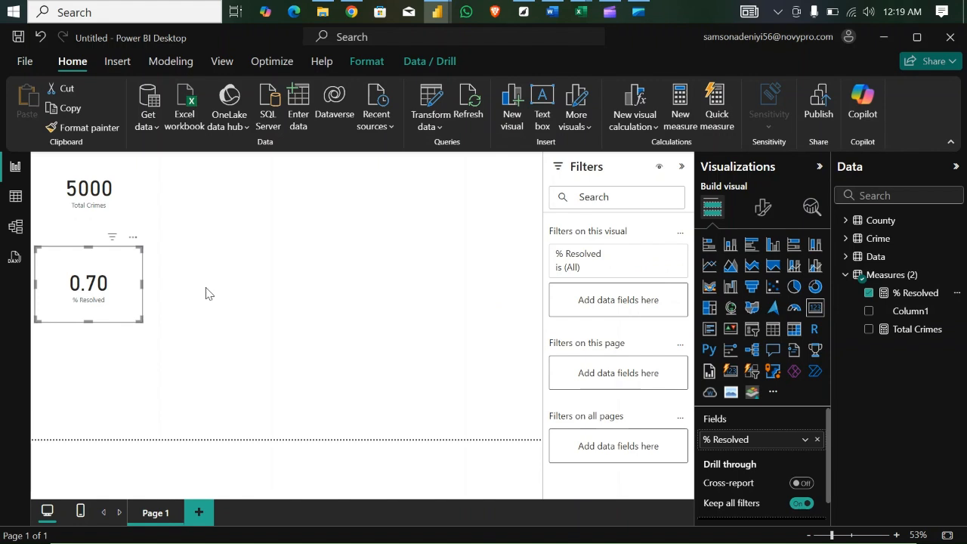
left_click_drag(139, 275, 358, 224)
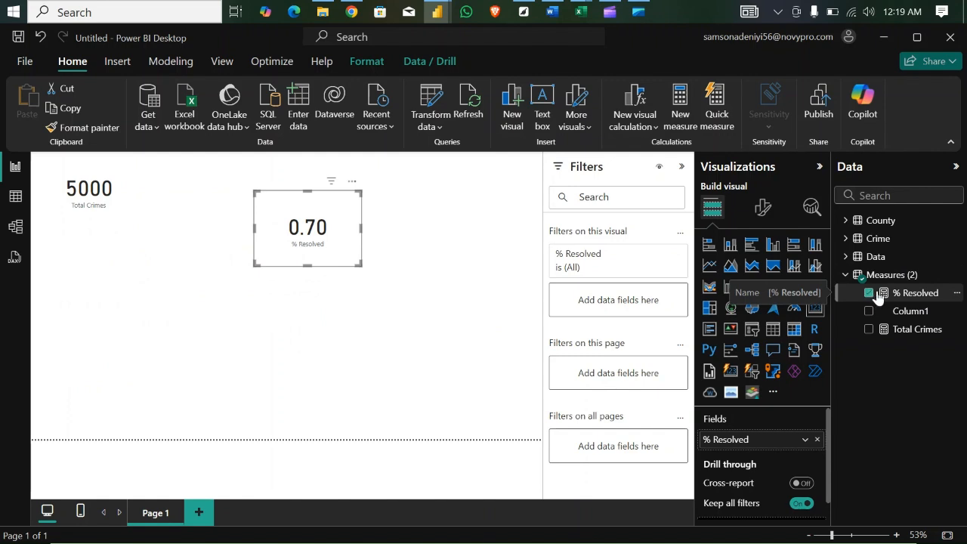
- Format the % Resolved measure as a percentage with 0 decimal places and move its card slightly lower on the page
left_click(919, 294)
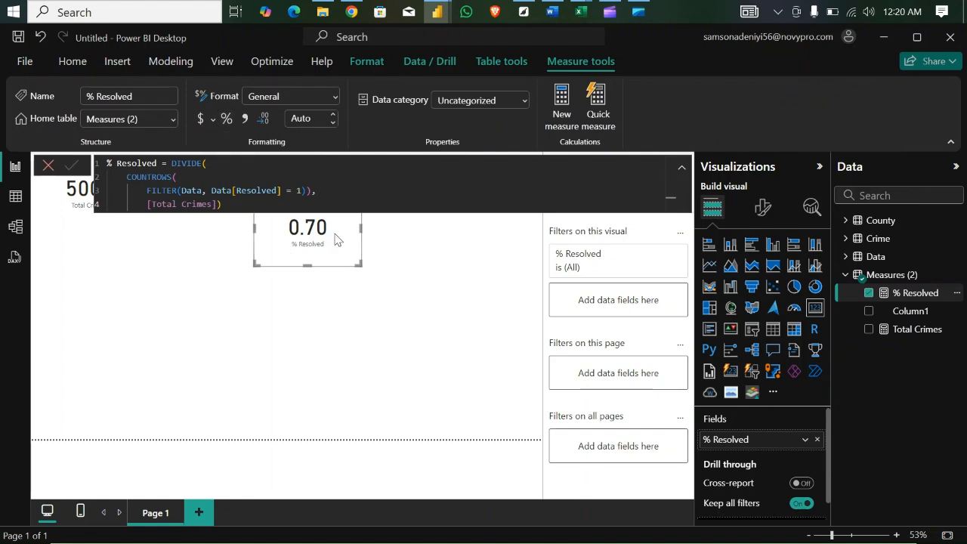
left_click(226, 118)
left_click_drag(285, 266, 292, 316)
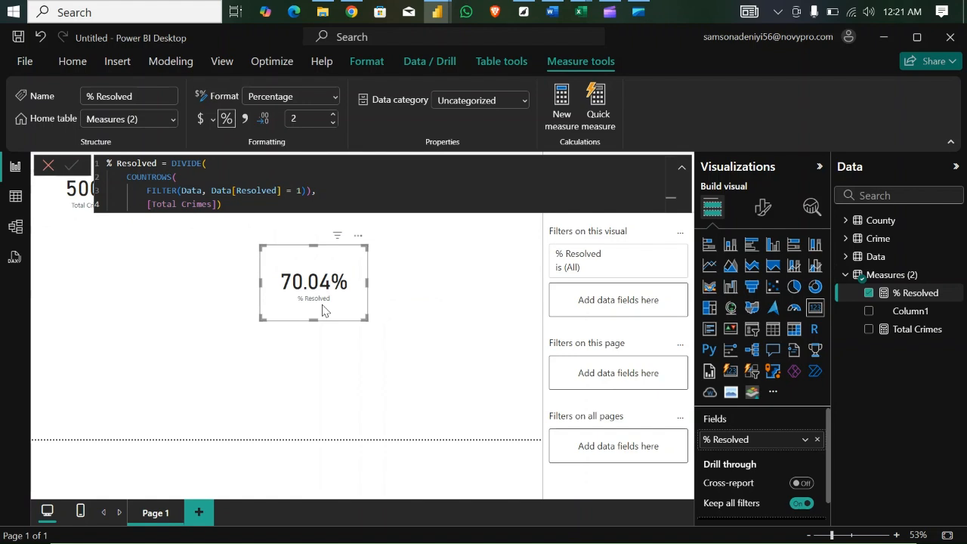
left_click(296, 119)
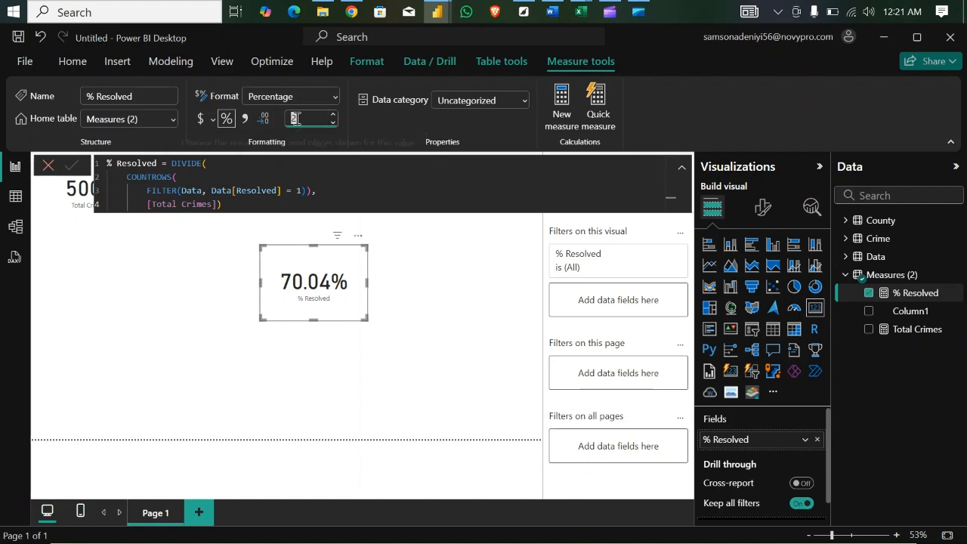
key("BackSpace")
type("0")
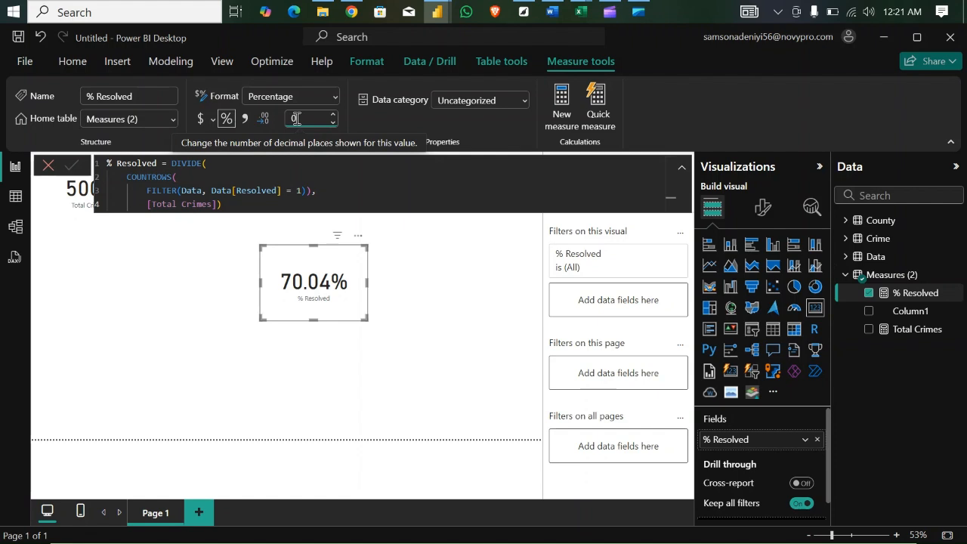
key("Return")
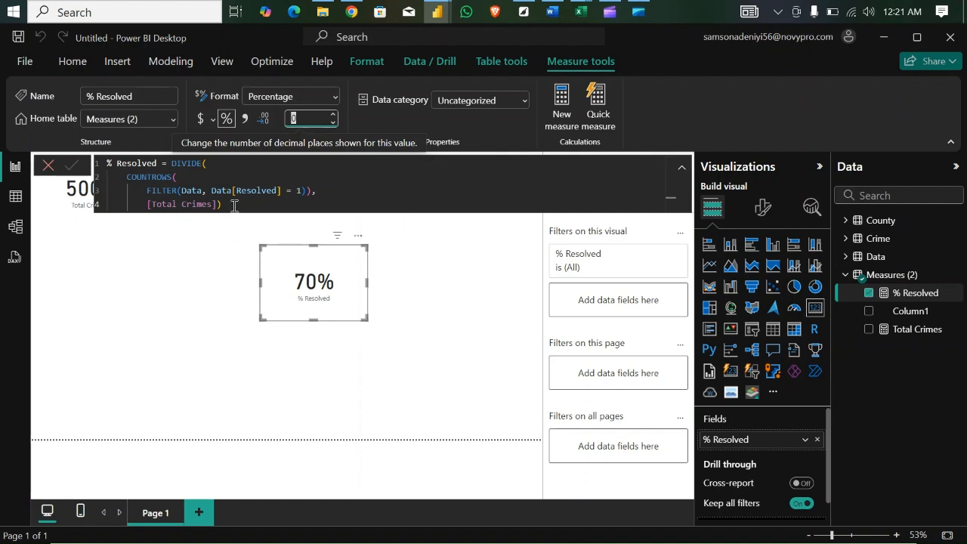
- Create a new measure in the Measures (2) table and replace its default text with a copy of the full % Resolved formula
left_click_drag(235, 206, 105, 165)
key("ctrl+c")
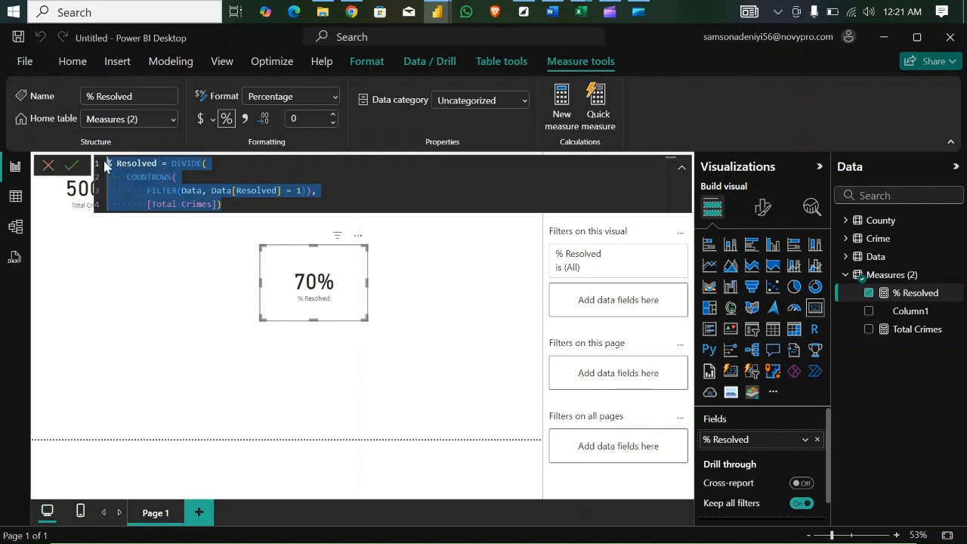
left_click(898, 277)
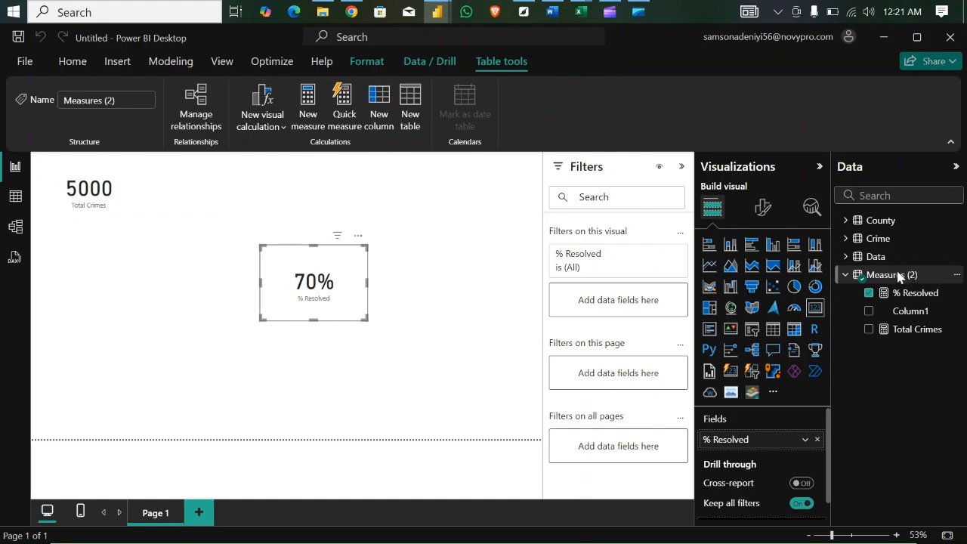
right_click(897, 277)
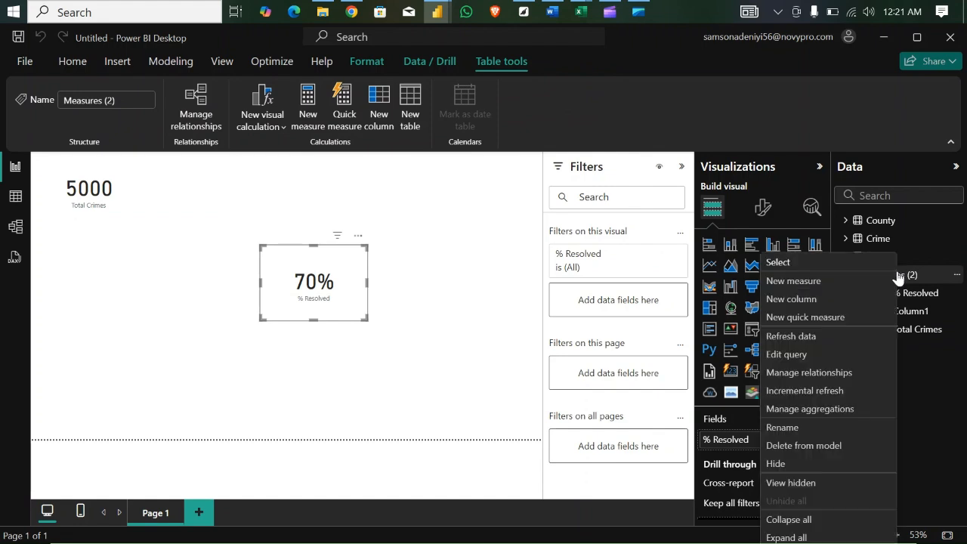
left_click(810, 282)
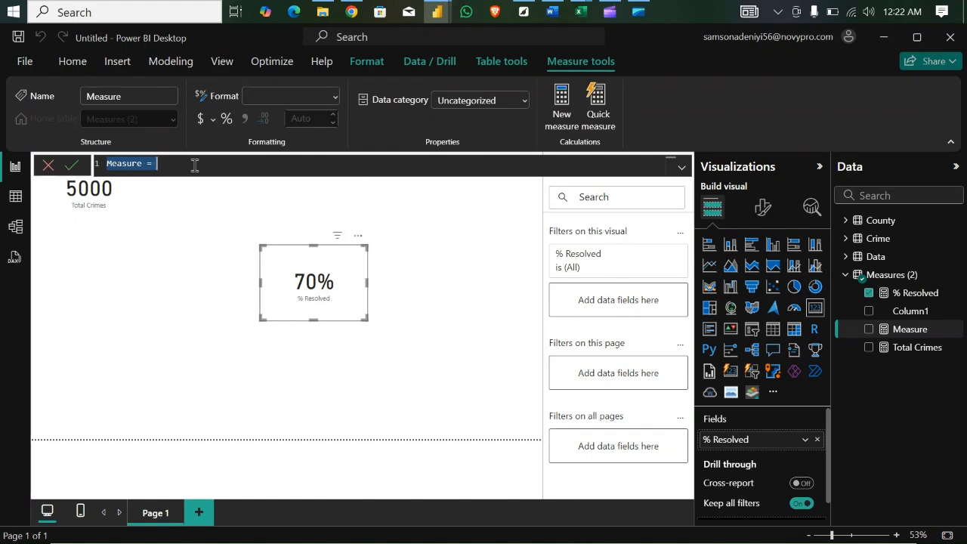
key("BackSpace")
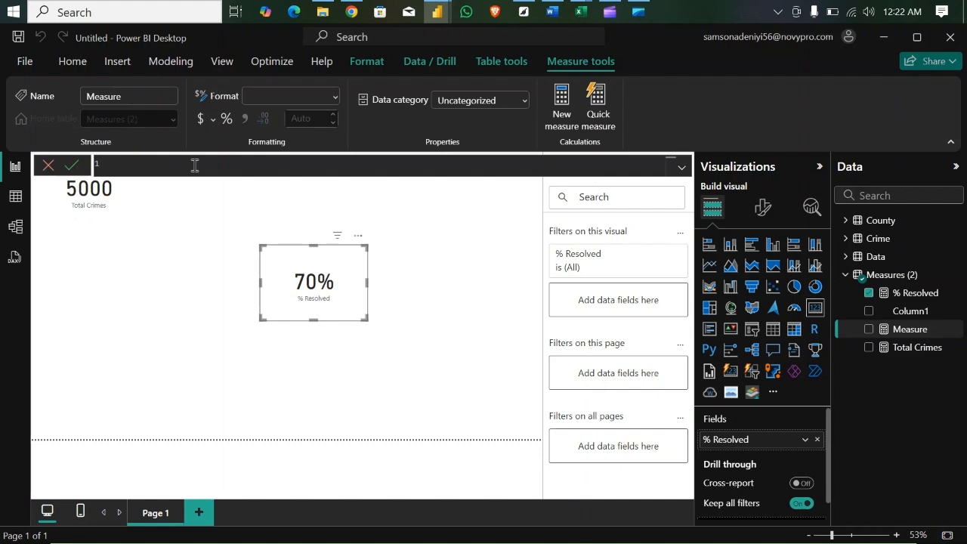
key("ctrl+v")
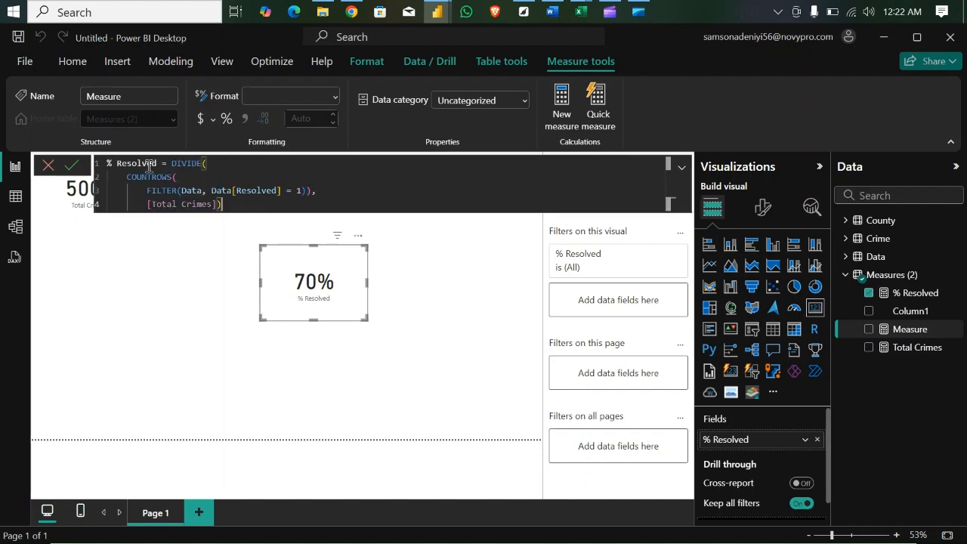
- Rename the copied measure % Unresolved, change its filter condition to Data[Resolved] = 0 and commit it
double_click(121, 163)
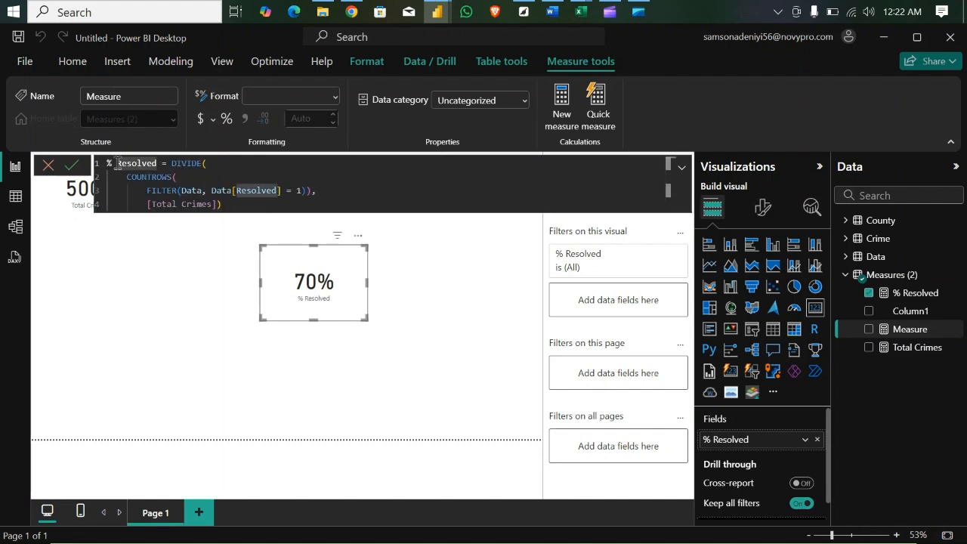
key("BackSpace")
type("Unr")
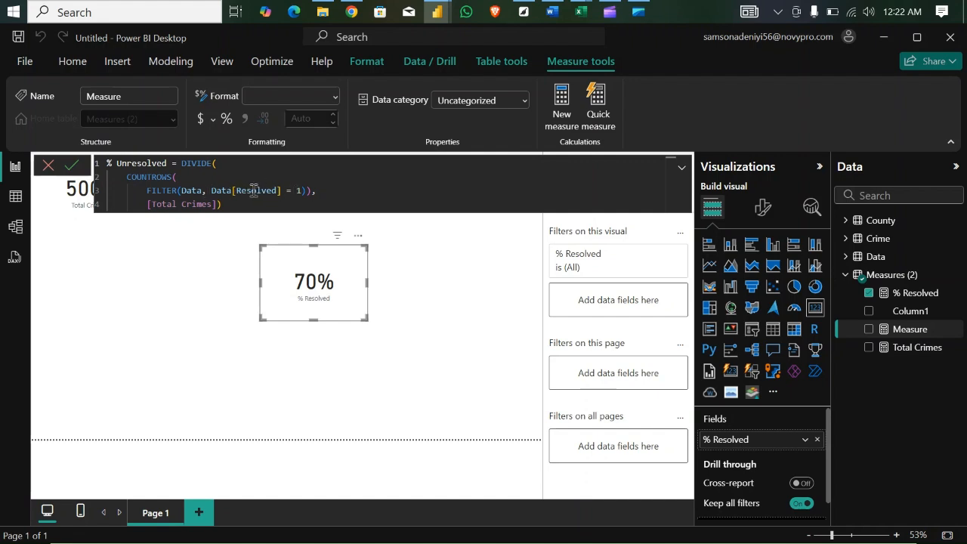
left_click(302, 190)
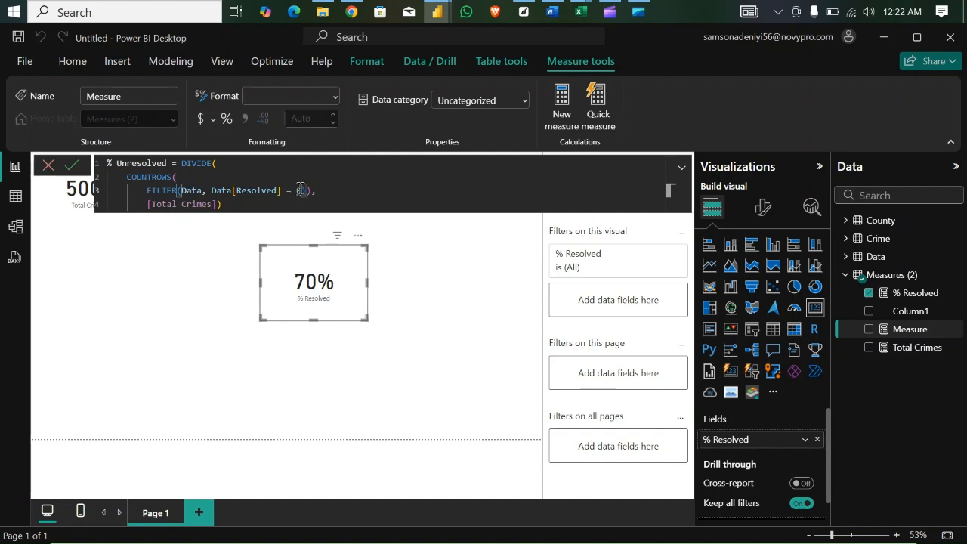
key("BackSpace")
type("0")
left_click(224, 203)
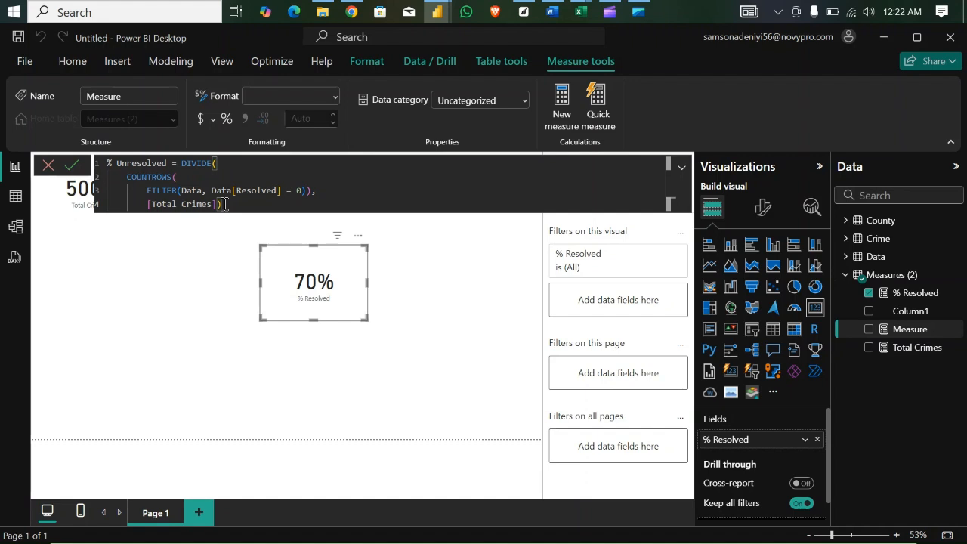
key("Return")
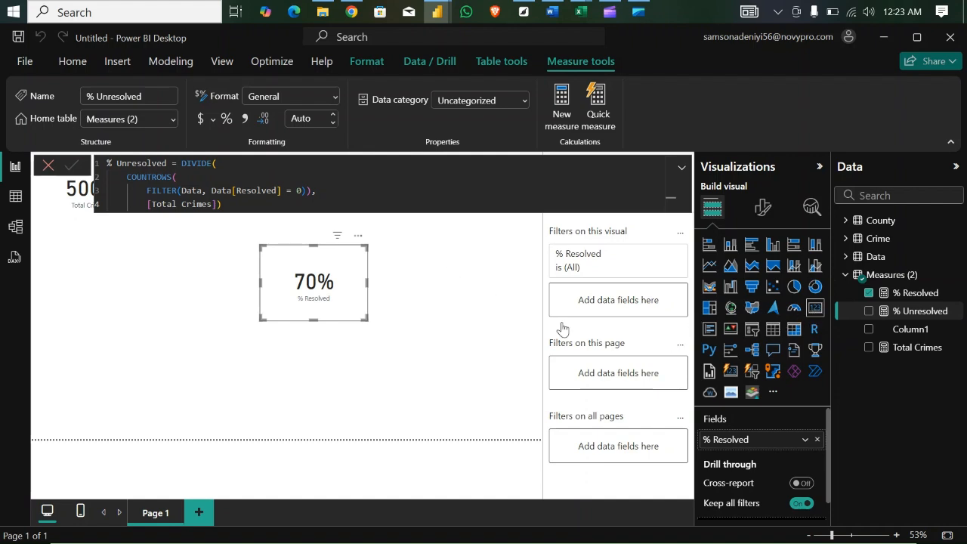
- Add a card visual showing % Unresolved to the report page and move it up, below the Total Crimes card
left_click(479, 303)
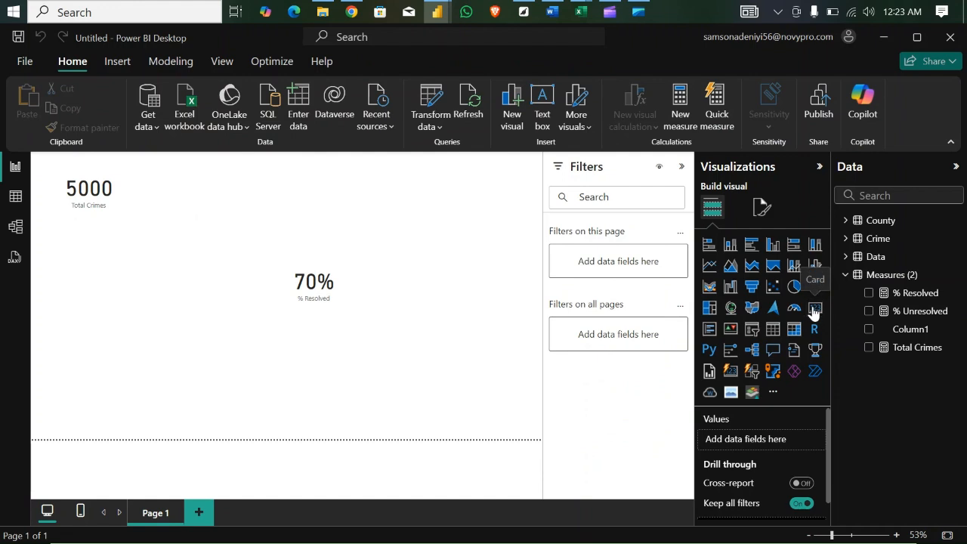
left_click(813, 309)
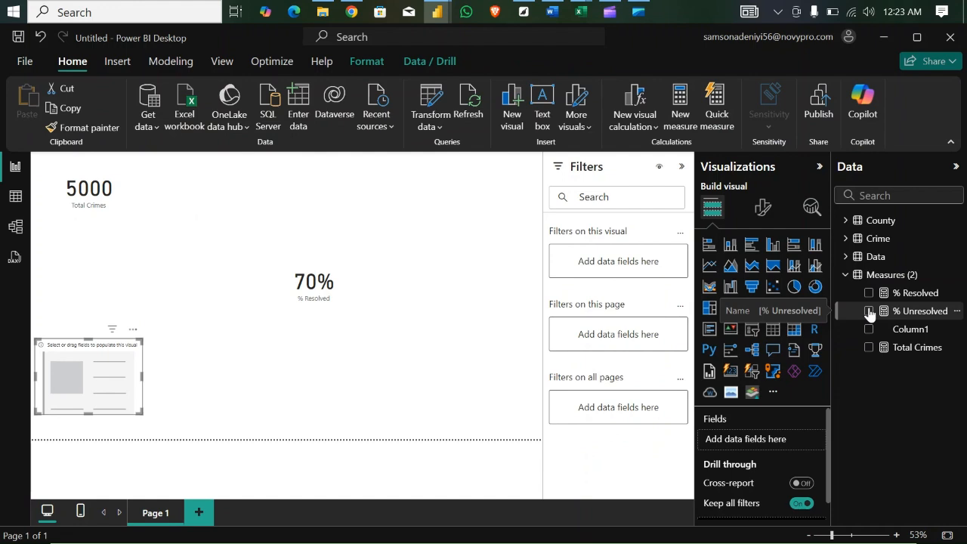
left_click(869, 310)
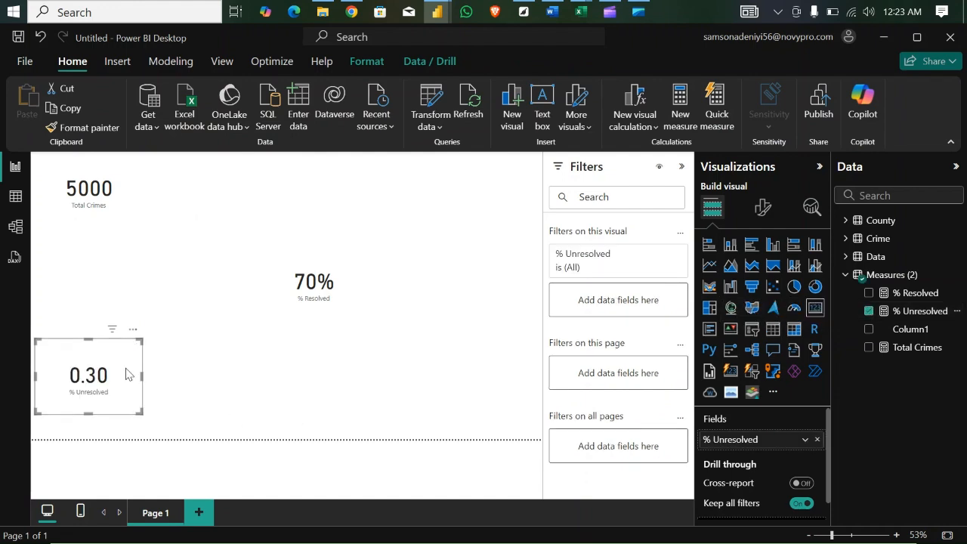
left_click_drag(125, 374, 173, 316)
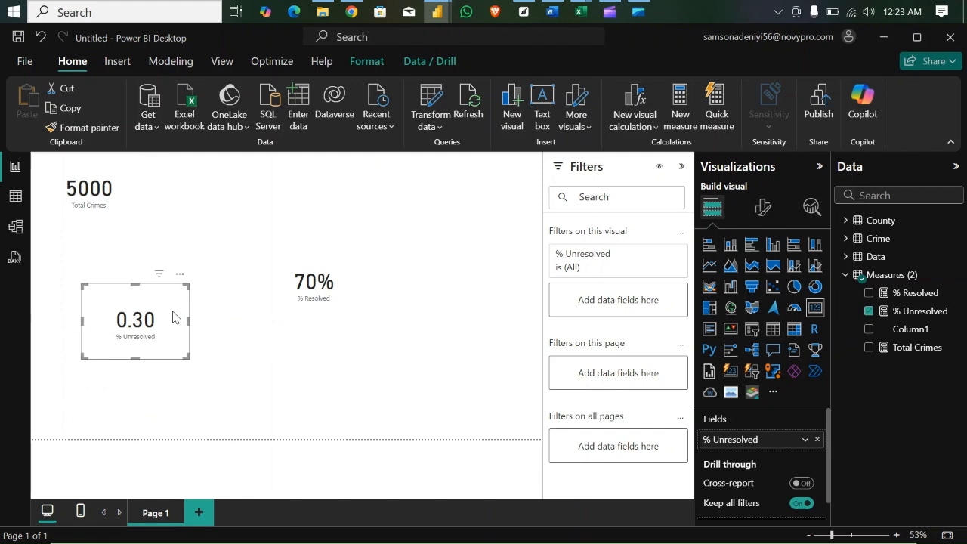
- Format the % Unresolved measure as a percentage with 0 decimal places
left_click(922, 312)
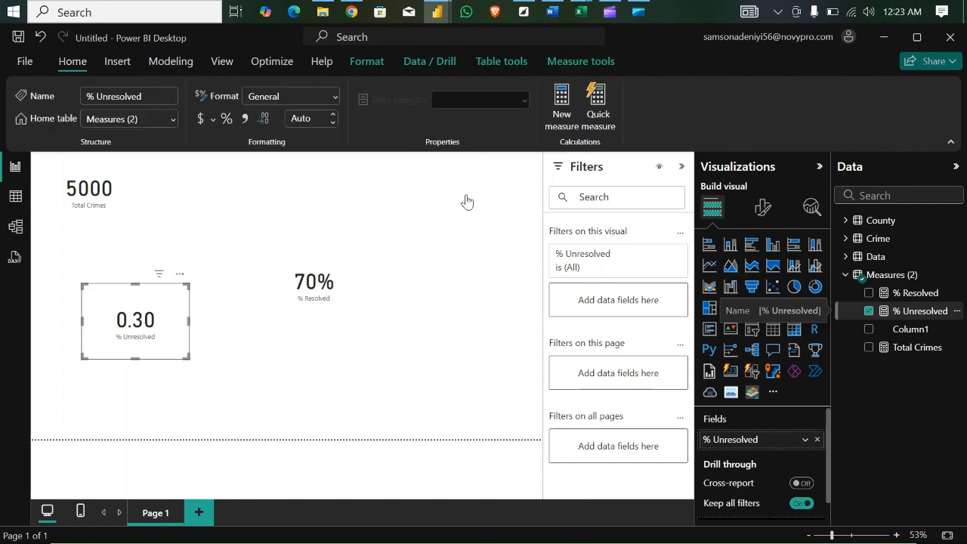
left_click(226, 120)
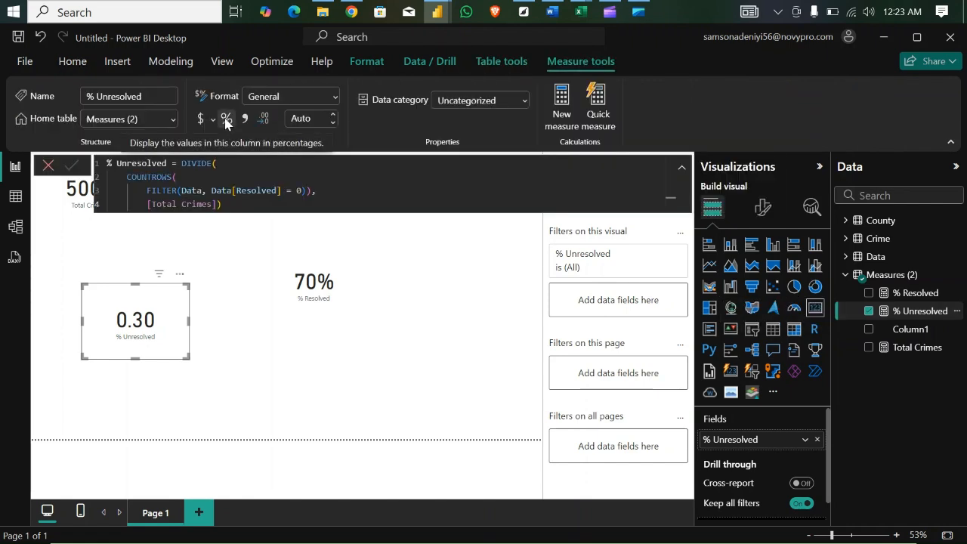
left_click(226, 120)
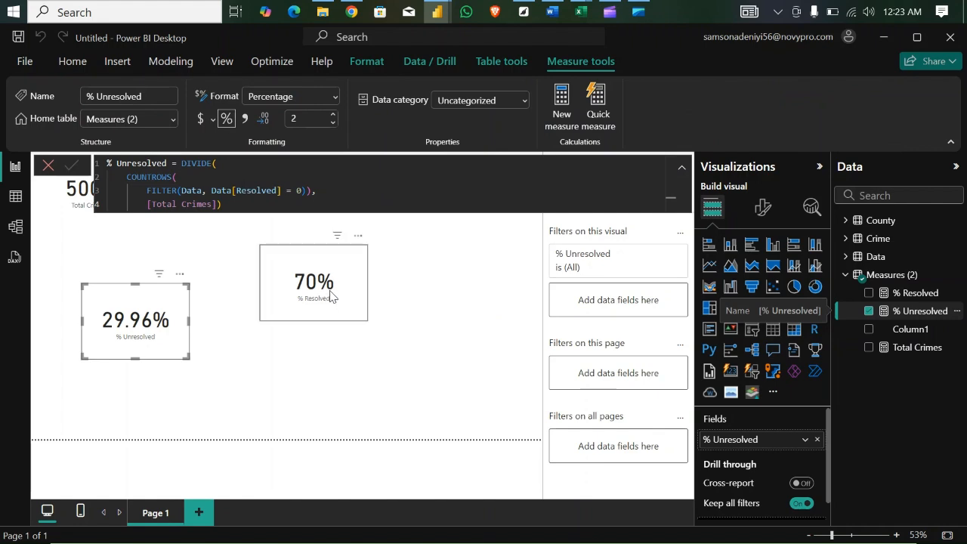
left_click(298, 119)
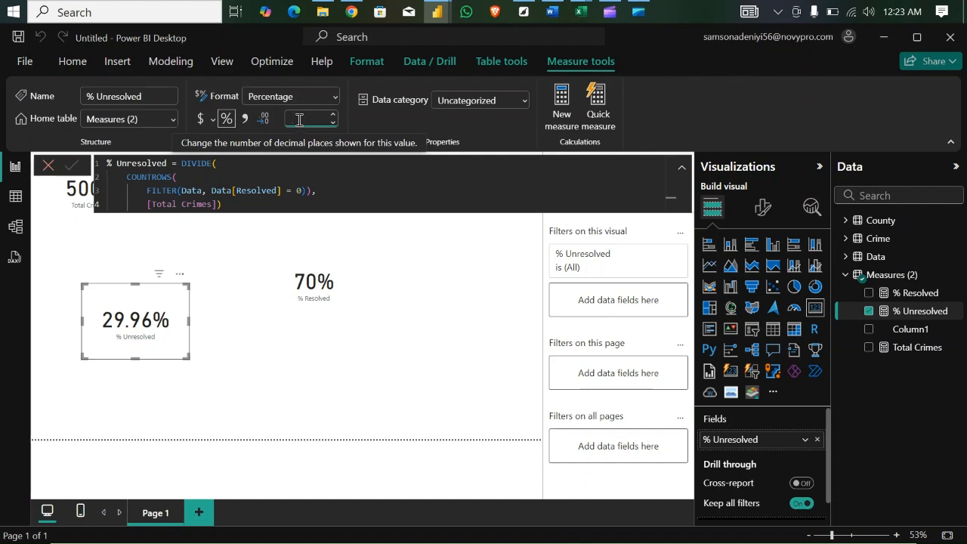
type("0")
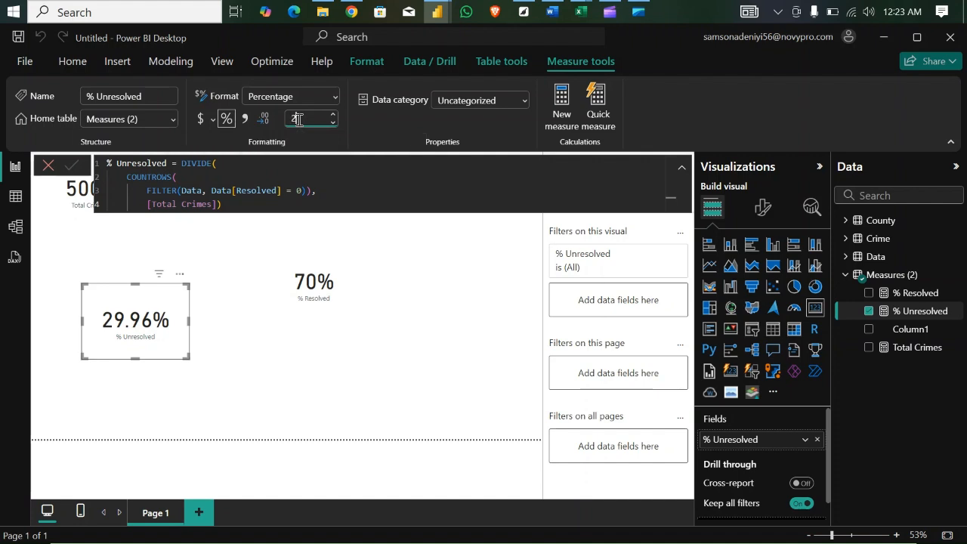
left_click(340, 398)
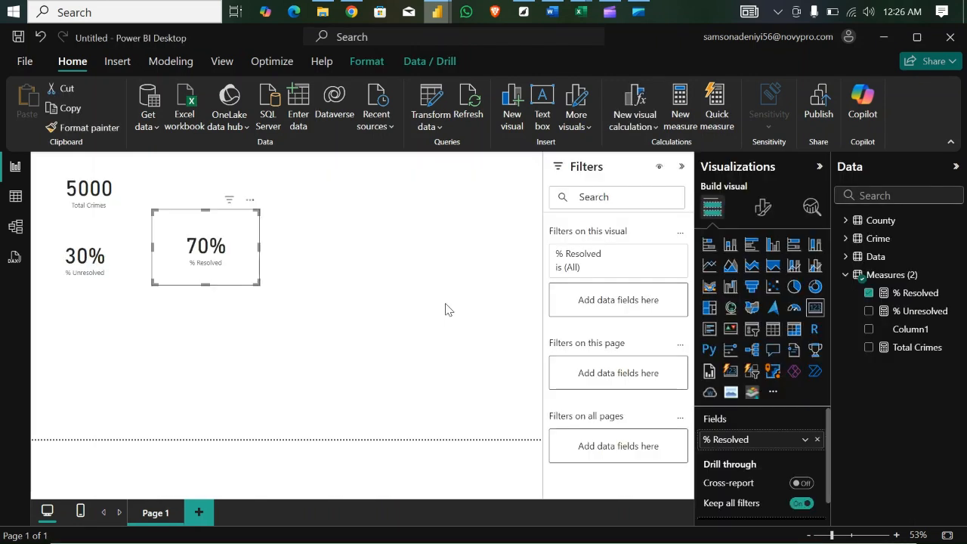
- Add a table visual listing the Day level of the Data table's Crime Date hierarchy, and enlarge it on the page beside the cards
left_click(846, 257)
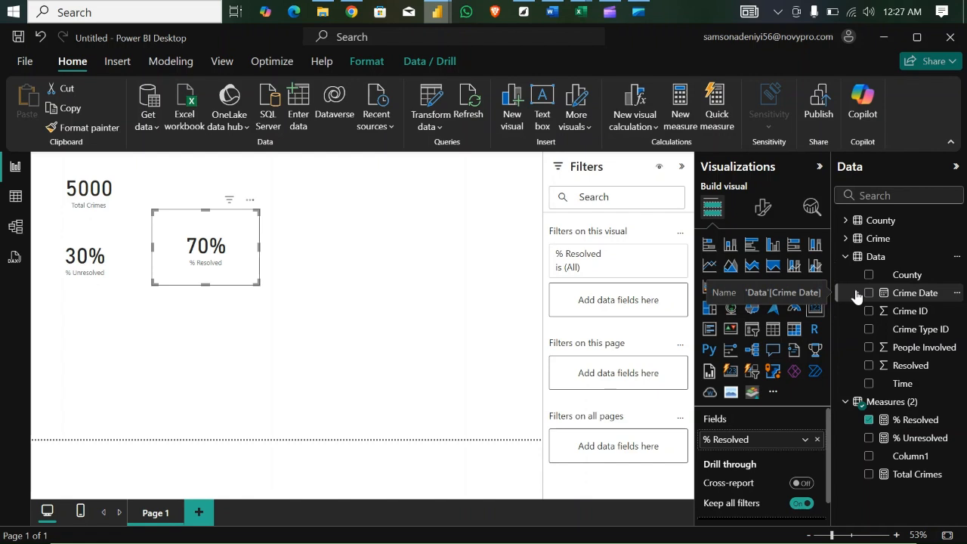
left_click(856, 293)
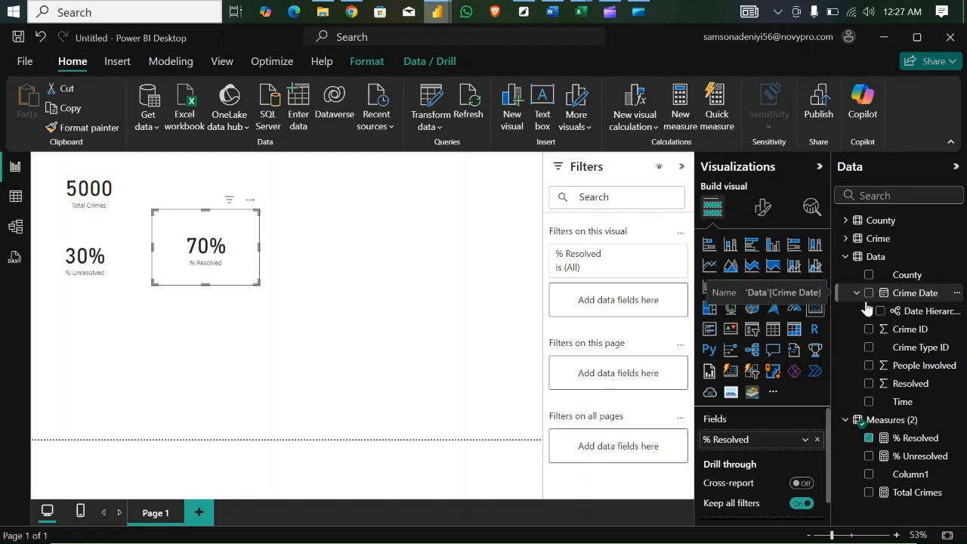
left_click(868, 312)
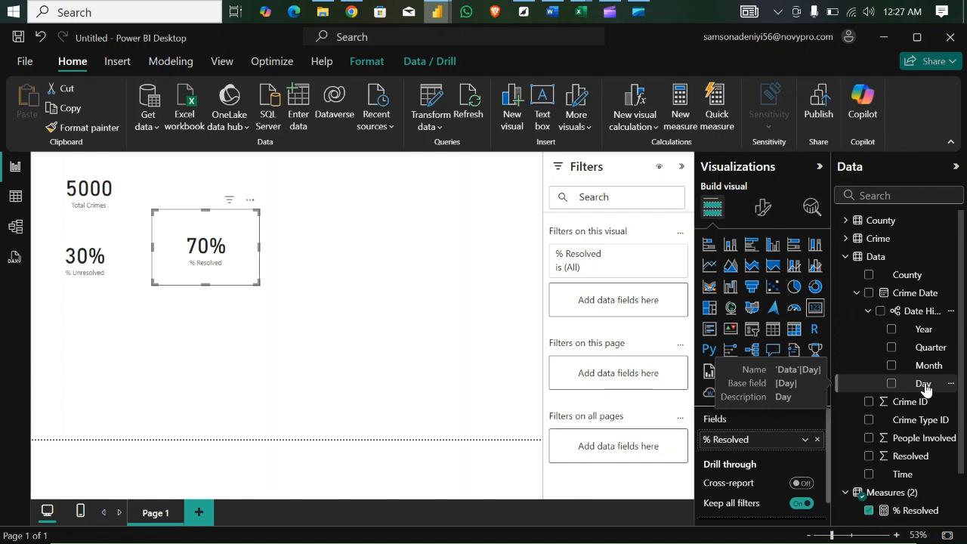
left_click(409, 352)
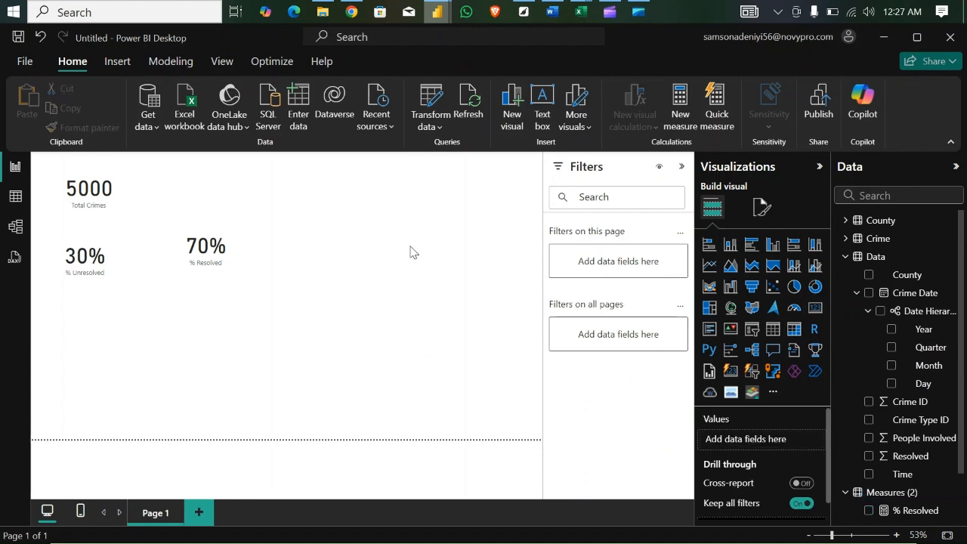
left_click(776, 333)
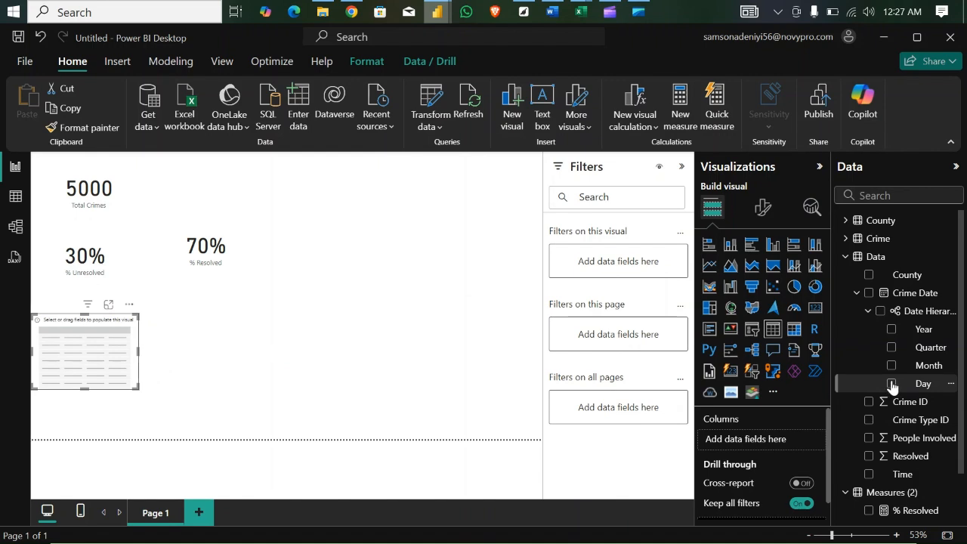
left_click(891, 384)
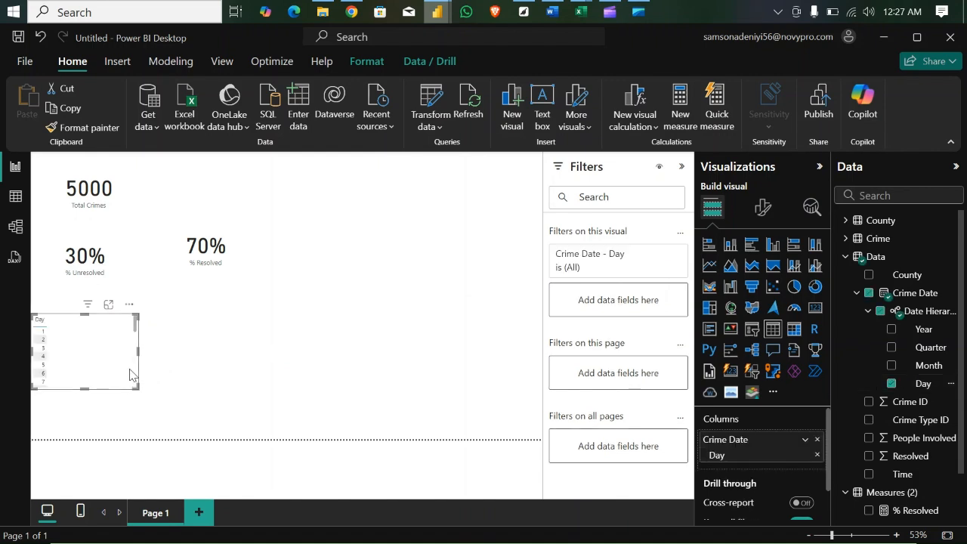
left_click_drag(136, 386, 459, 408)
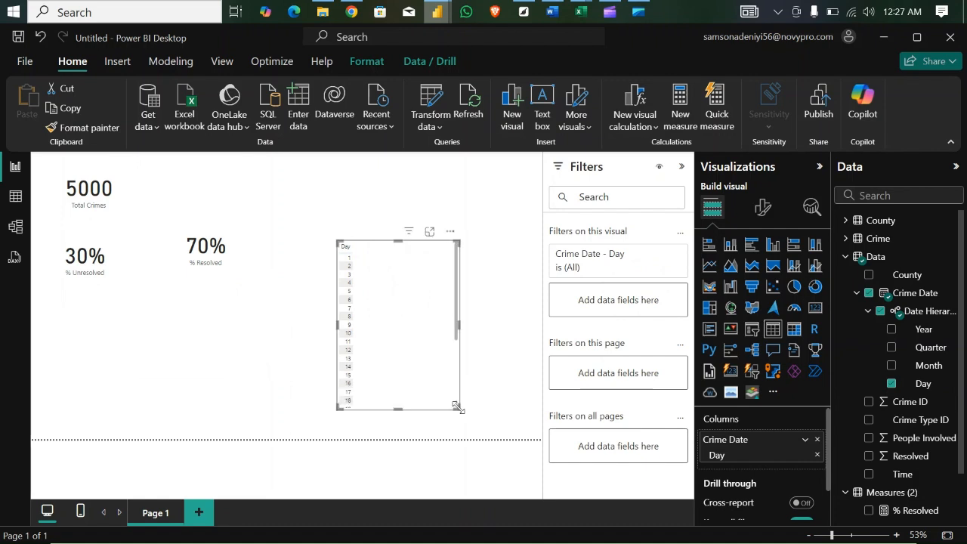
left_click_drag(398, 242, 393, 179)
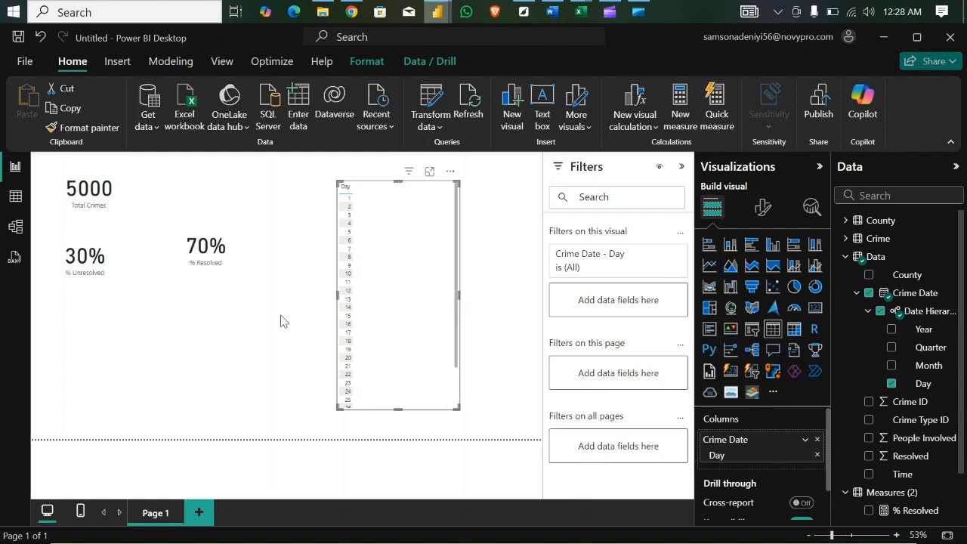
- Create a calculated table in the Table view with the formula Date = CALENDARAUTO()
left_click(15, 197)
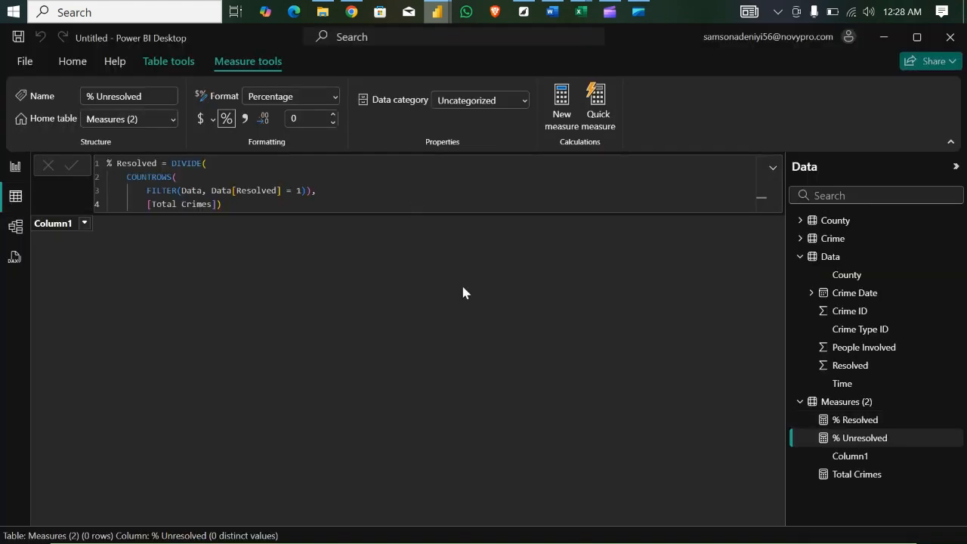
left_click(170, 63)
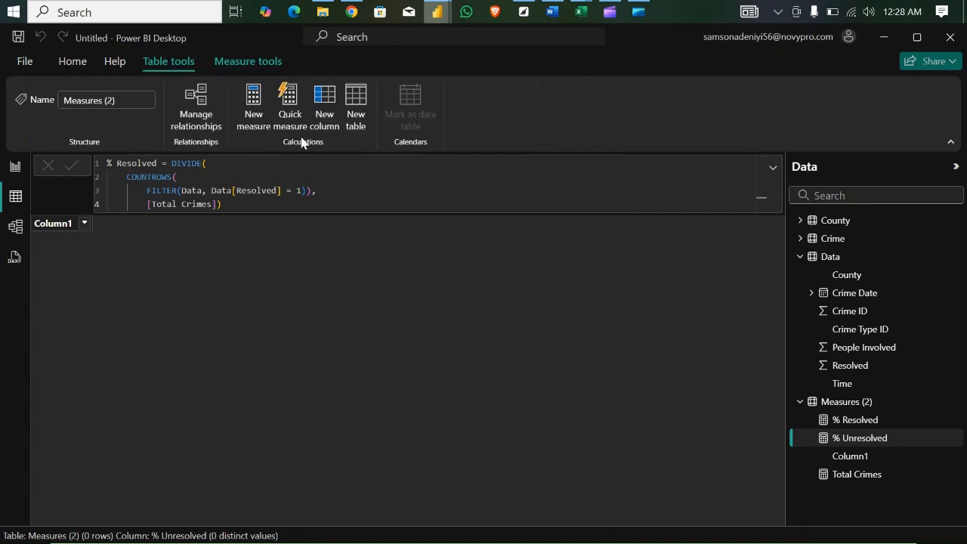
left_click(356, 114)
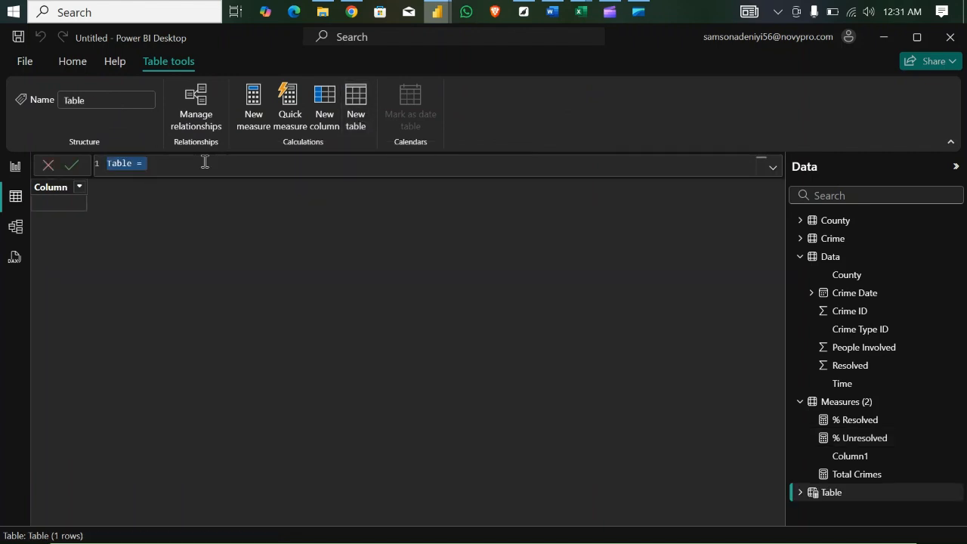
key("BackSpace")
type("D")
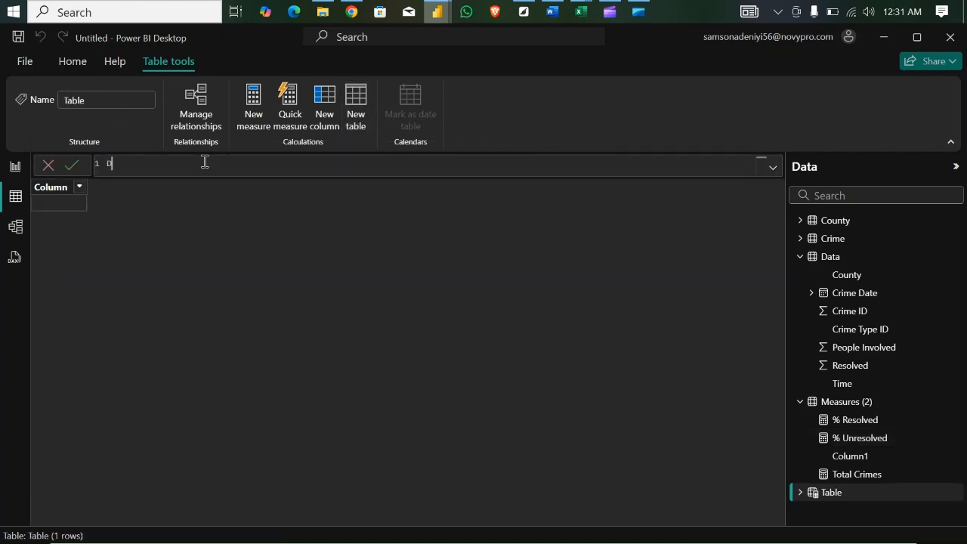
type("ate = ")
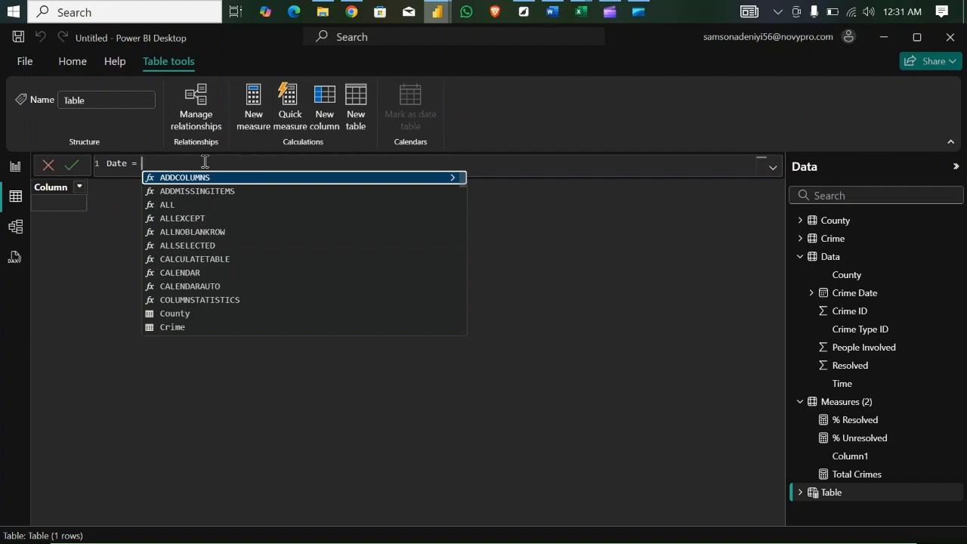
type("c")
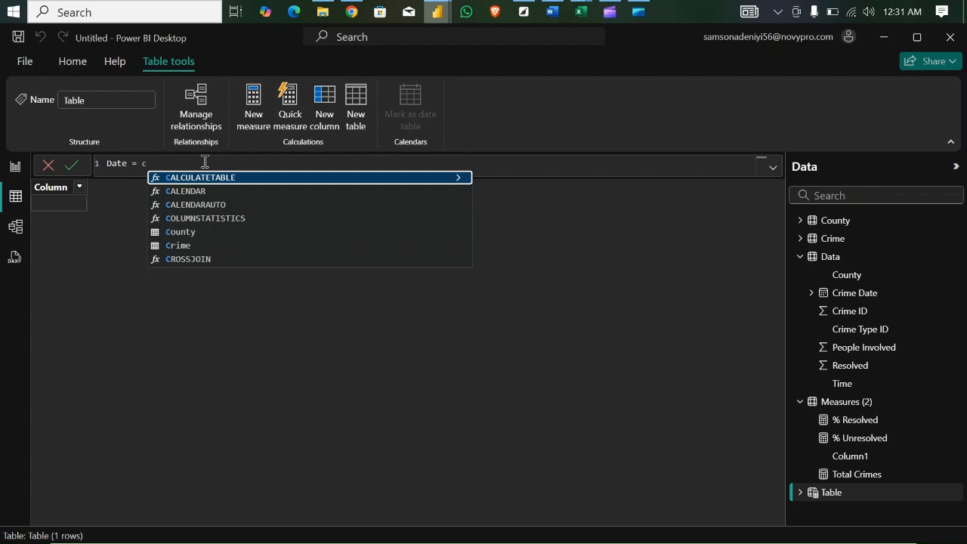
left_click(187, 204)
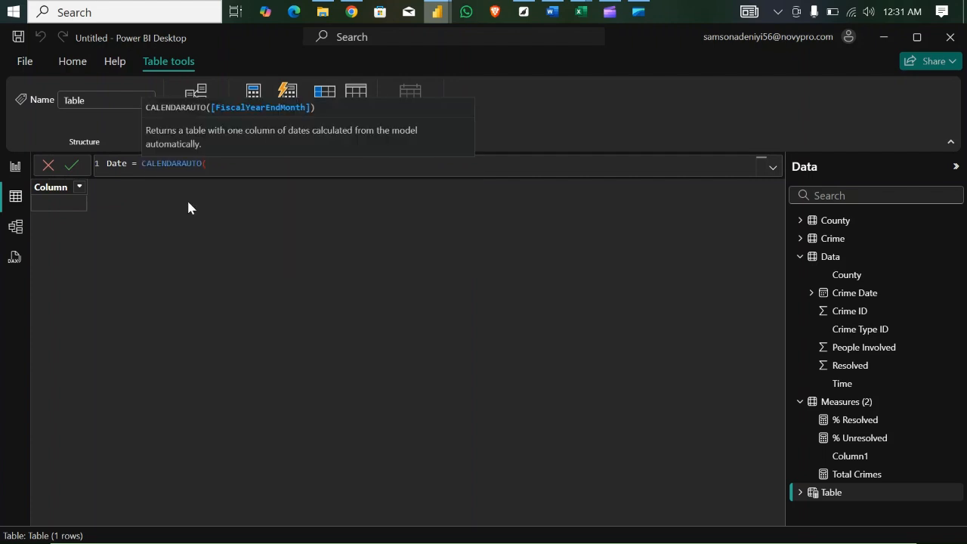
type(")")
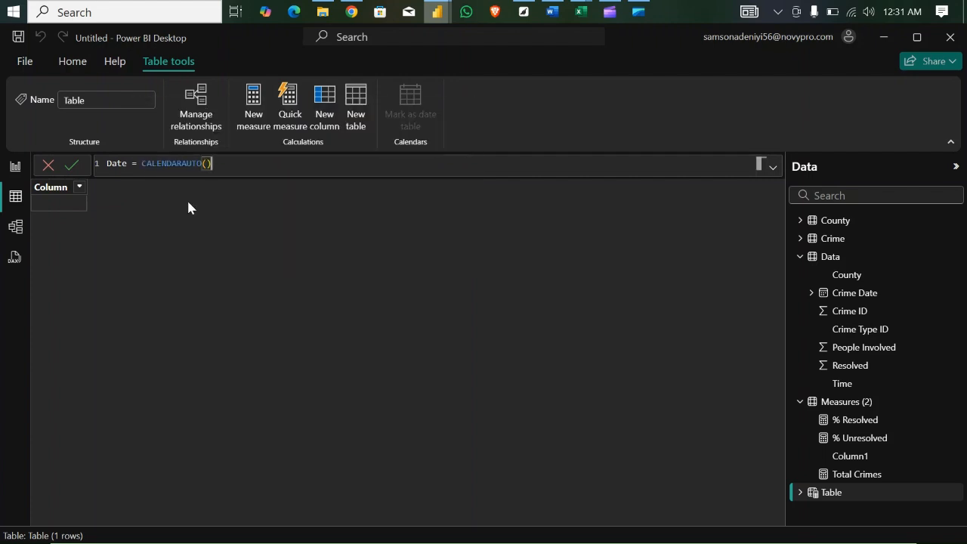
key("Return")
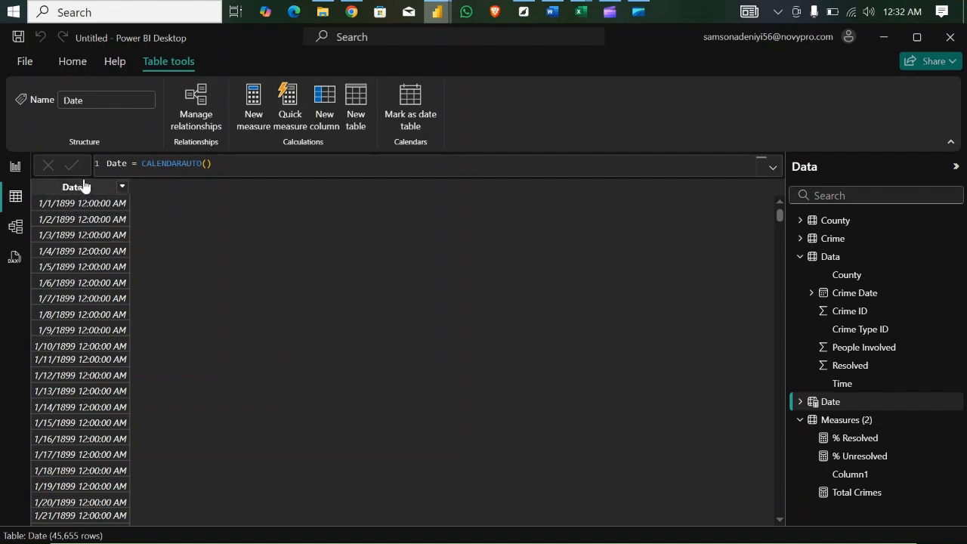
- Wrap CALENDARAUTO() in an ADDCOLUMNS function in the Date table's formula, using it as the table argument
left_click(220, 164)
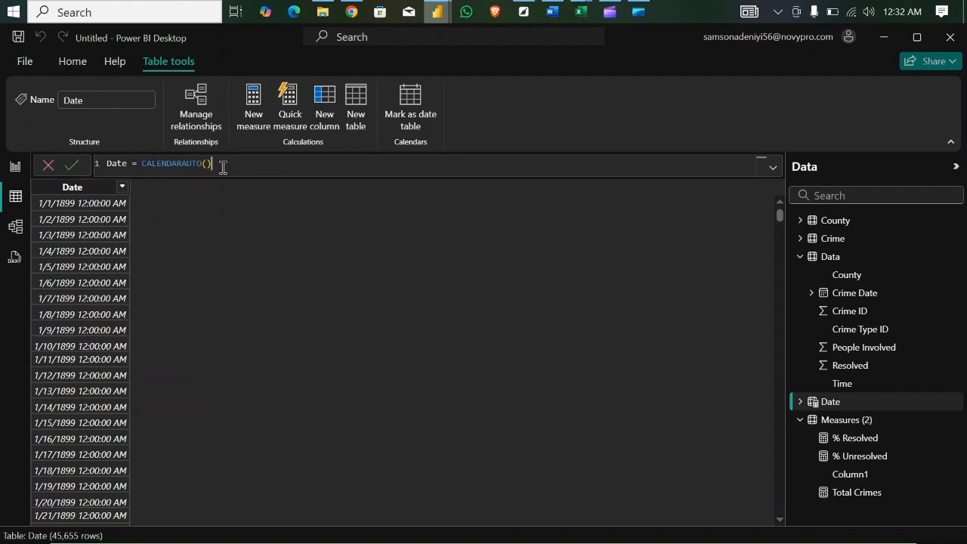
double_click(142, 164)
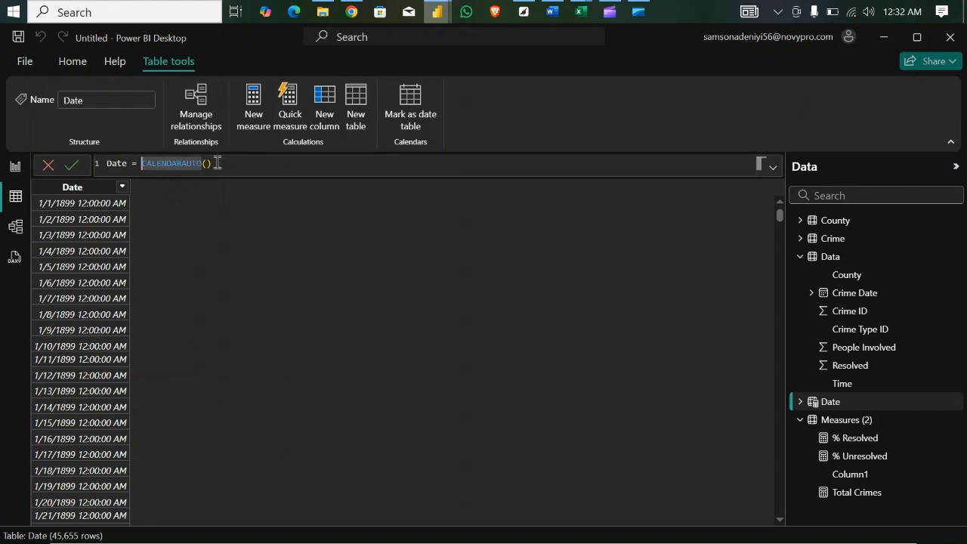
left_click(141, 163)
type("ad")
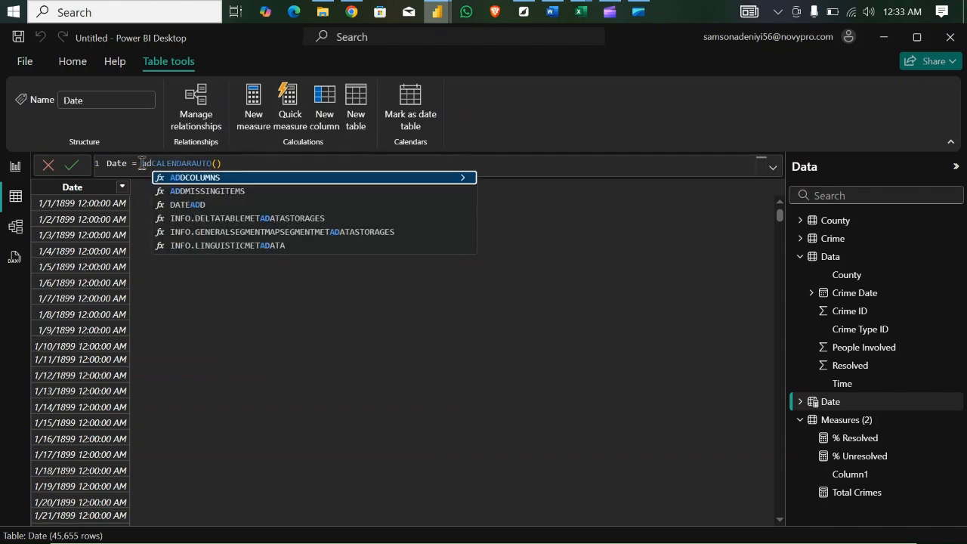
key("Tab")
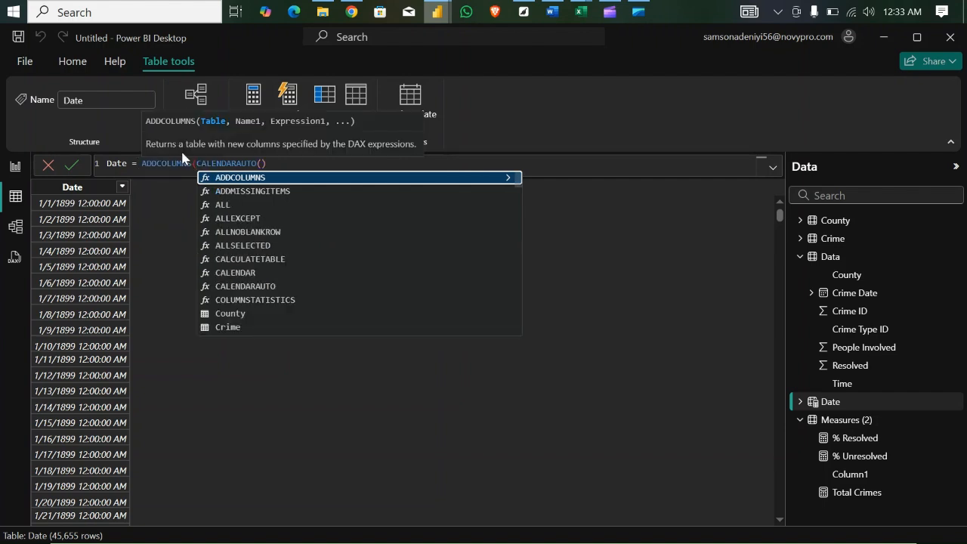
left_click(276, 163)
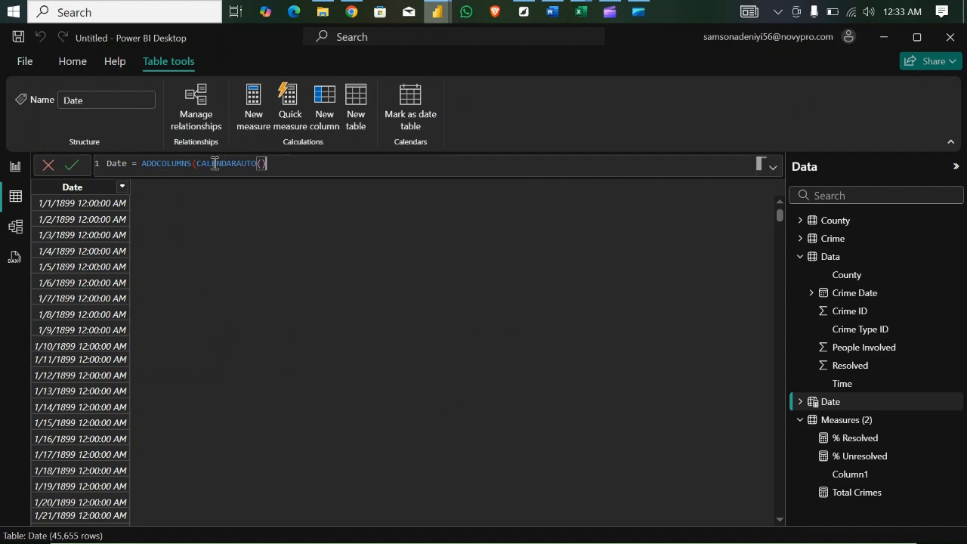
type(",")
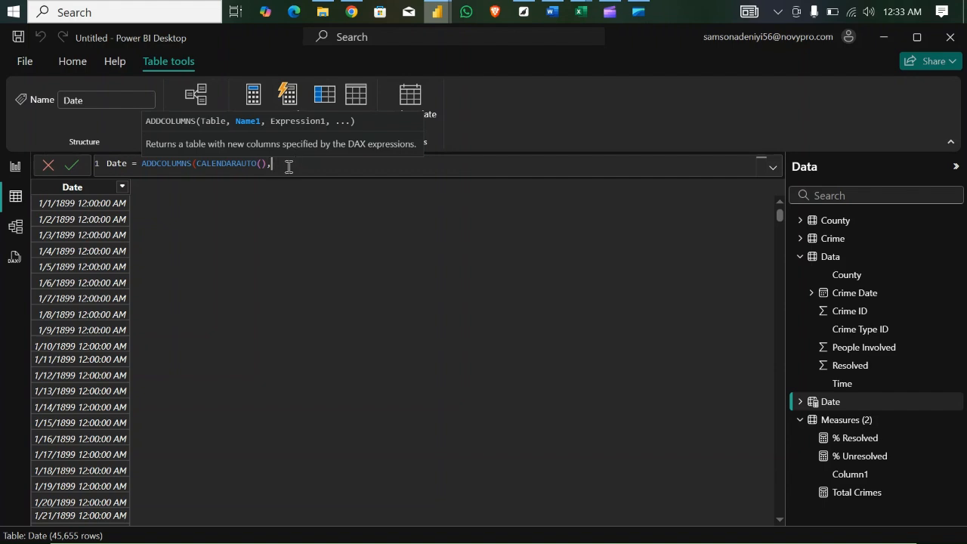
- Add a "Year" column defined as YEAR([Date]) to the ADDCOLUMNS formula, close the function and commit it
type("\"")
type("Ye")
type("ar\",")
type(",")
type("year")
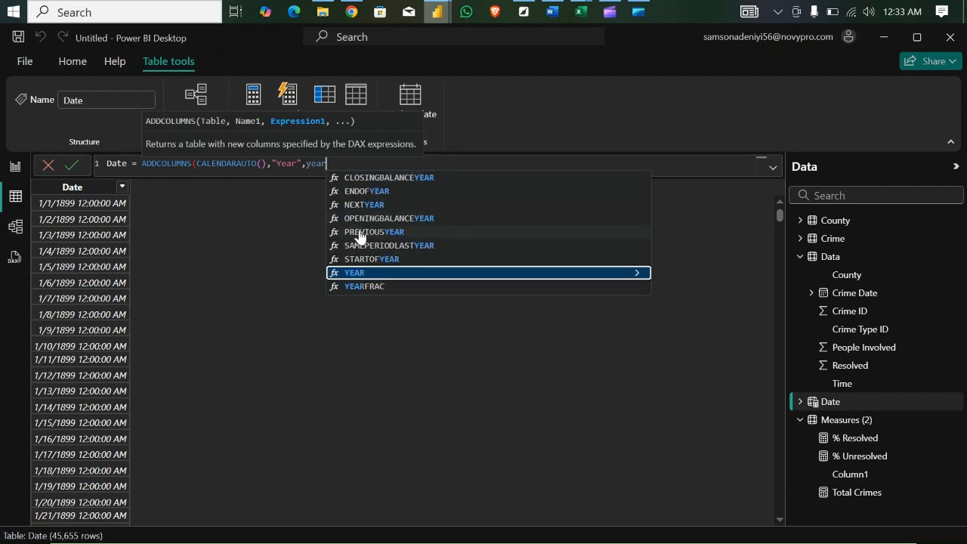
left_click(381, 271)
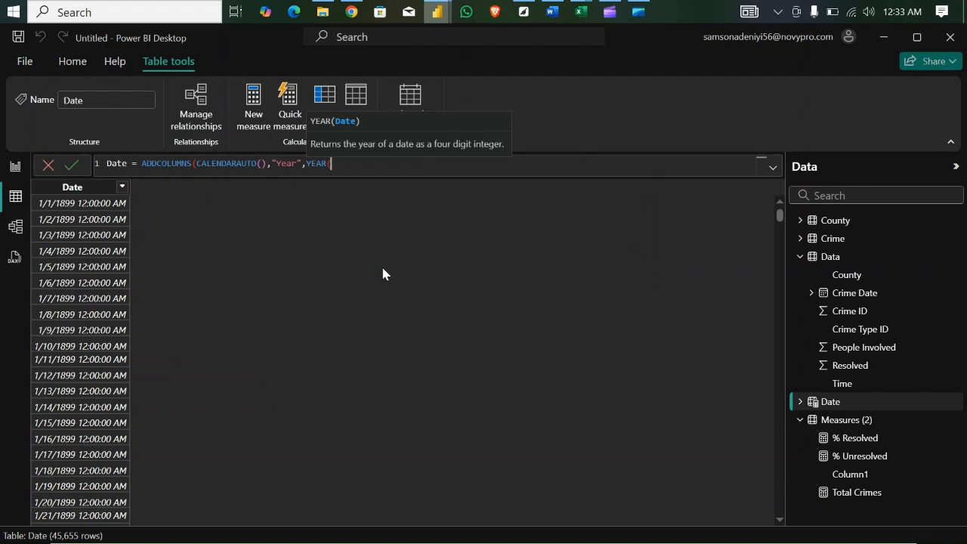
type("date")
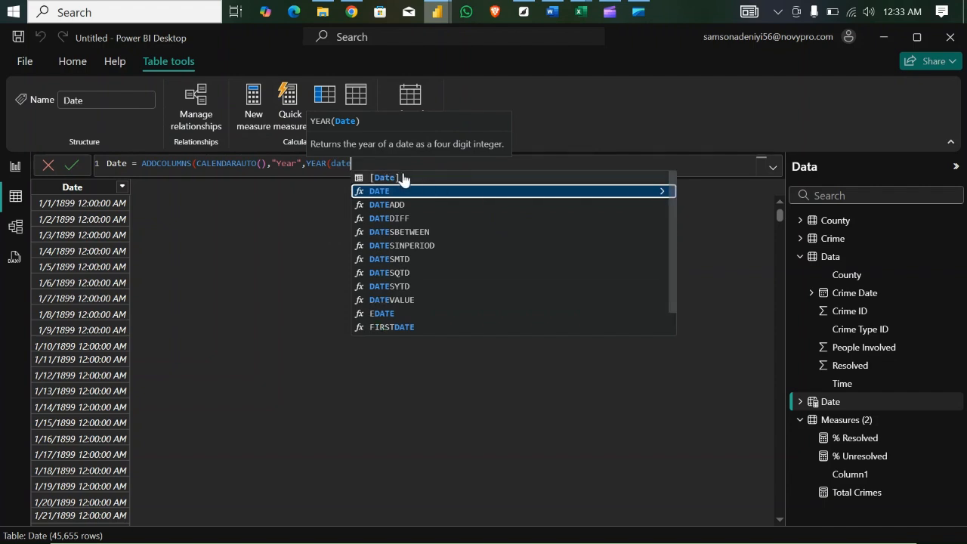
left_click(402, 178)
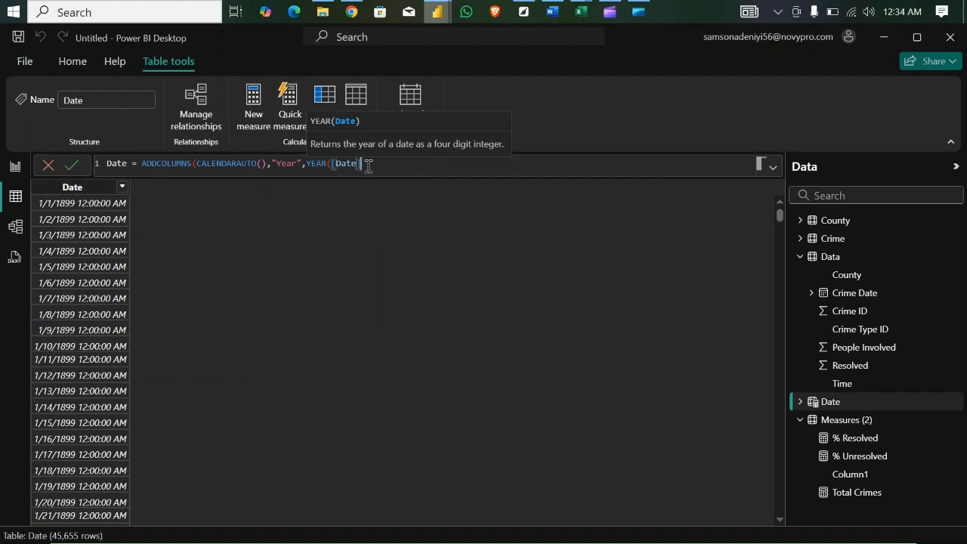
type(")")
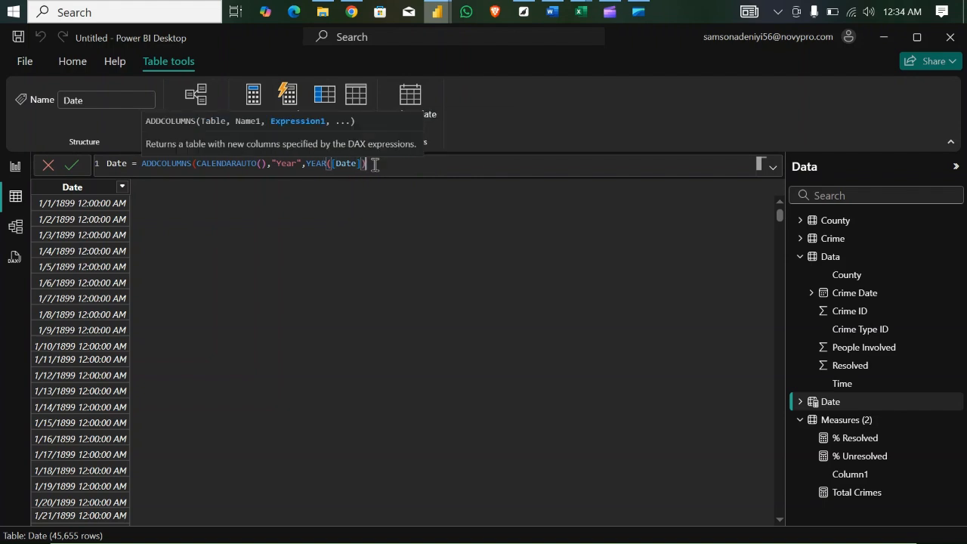
type(")")
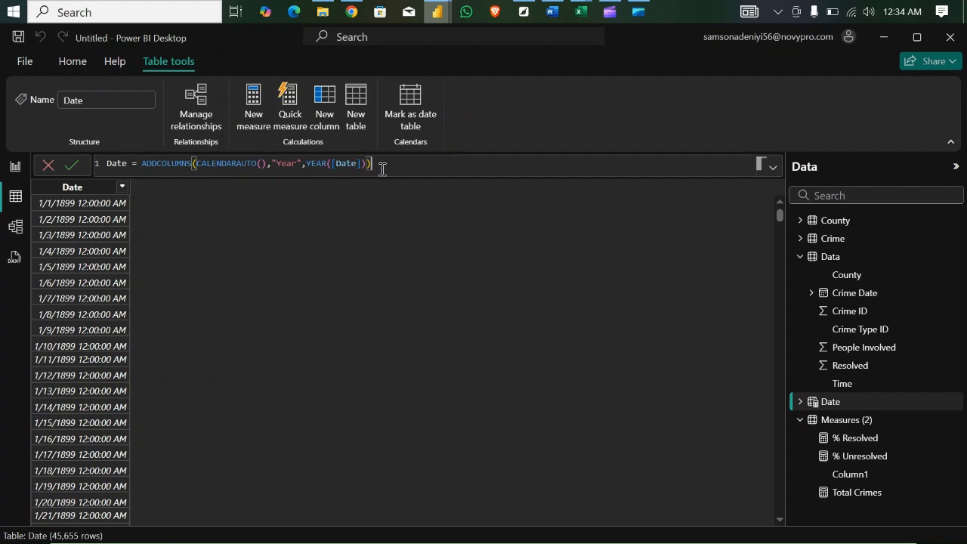
key("Return")
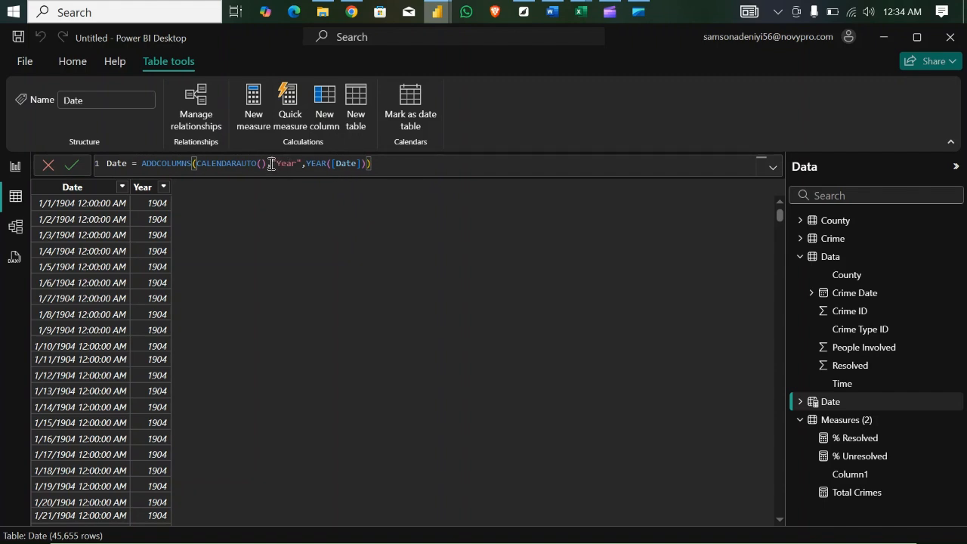
- Put the "Year" column definition on its own indented line in the Date formula
key("shift+Return")
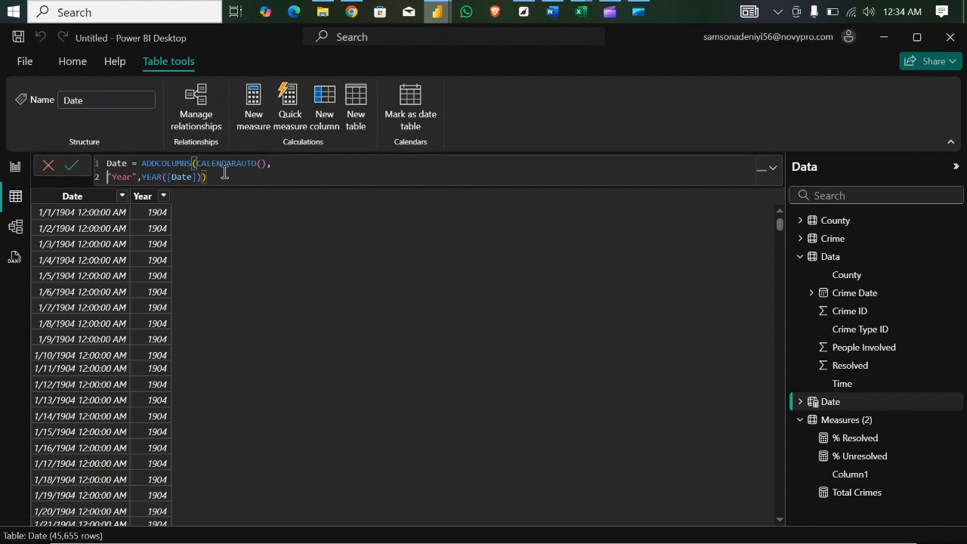
key("Tab")
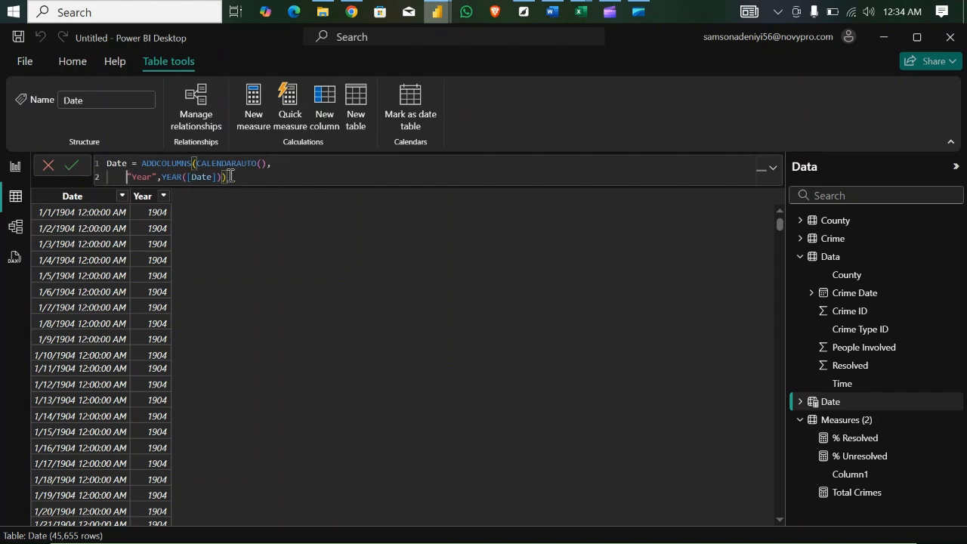
key("Left")
- Add a "Month Num" column defined as MONTH([Date]) on a new line of the Date formula
type(",")
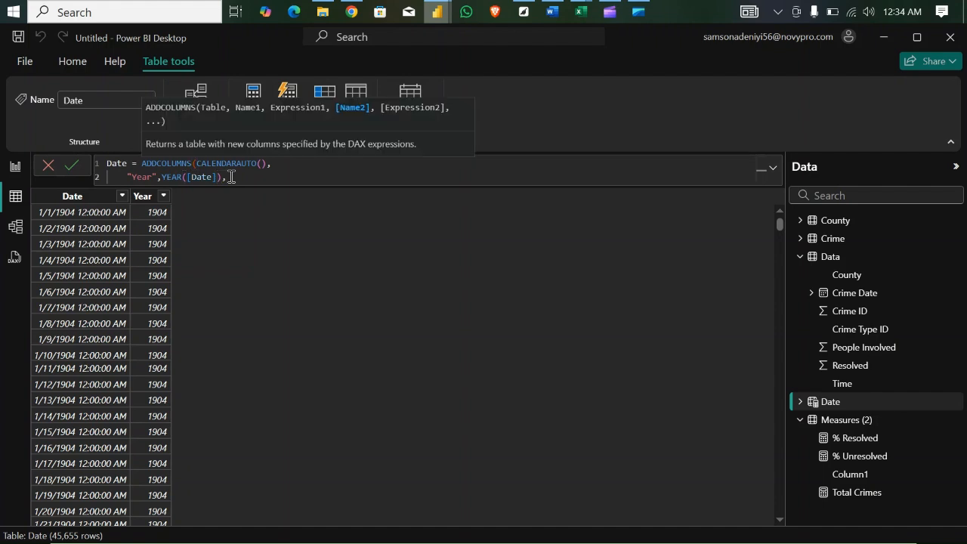
key("shift+Return")
type("\"")
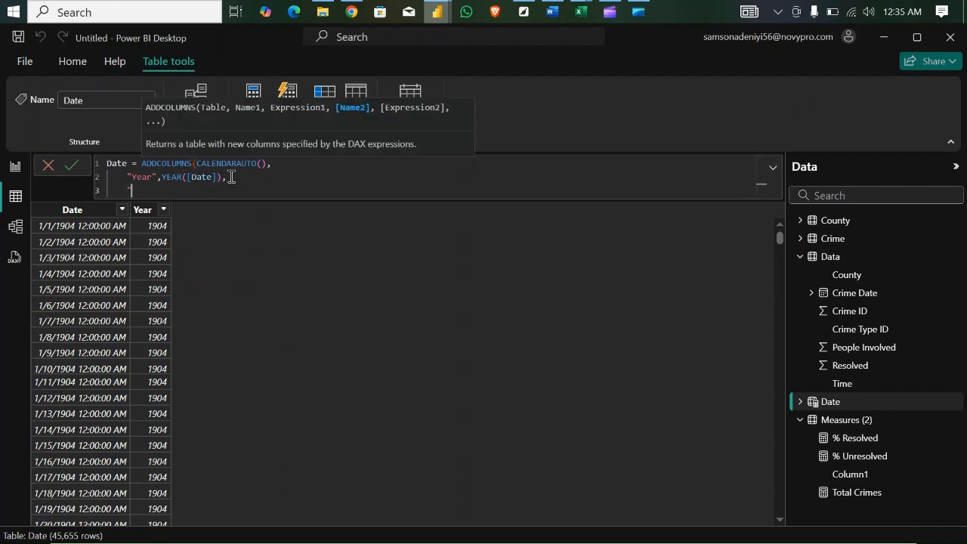
type("Month Num\",month")
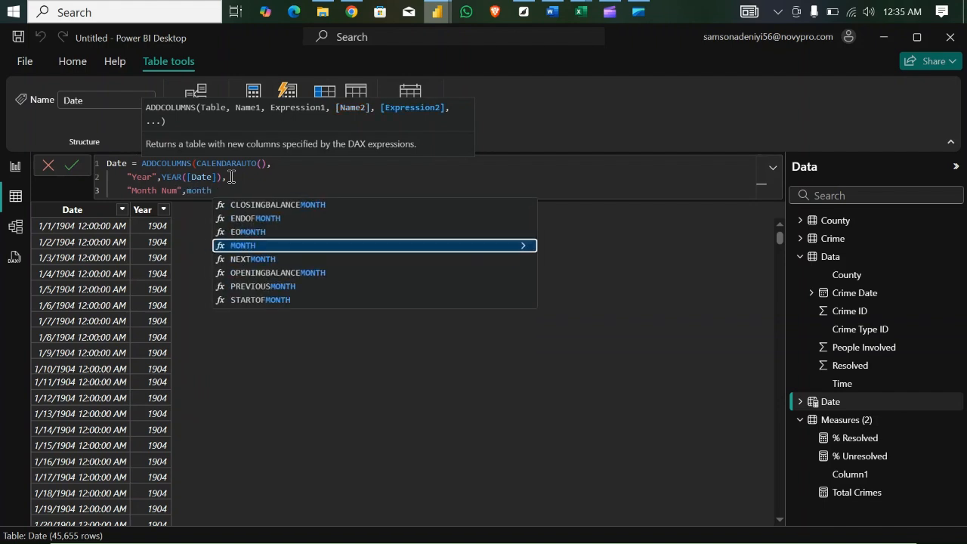
key("Tab")
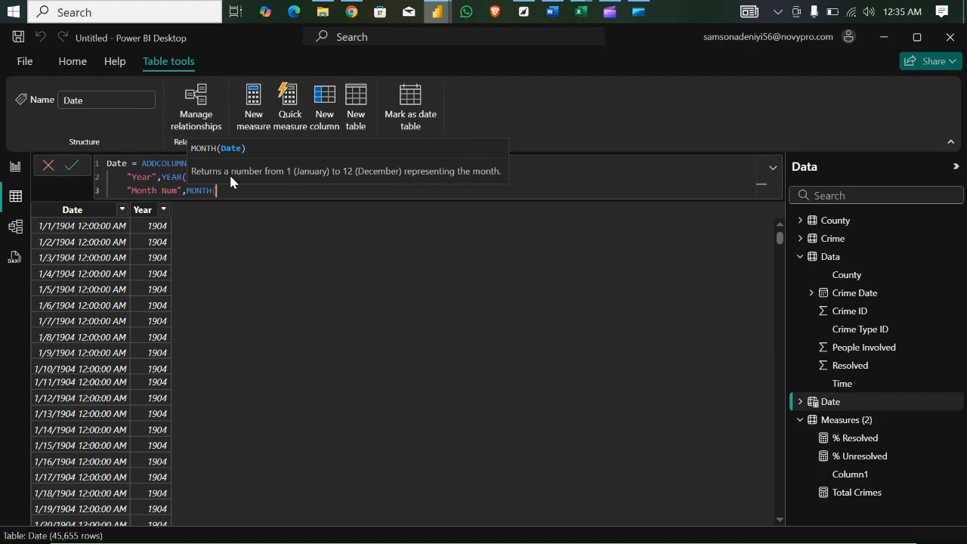
type("dat")
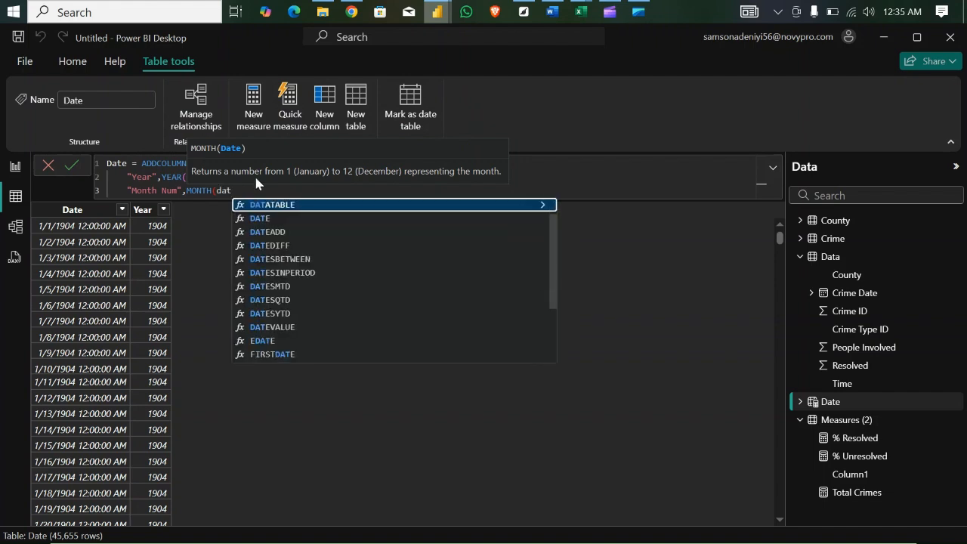
scroll(542, 242, "up", 1)
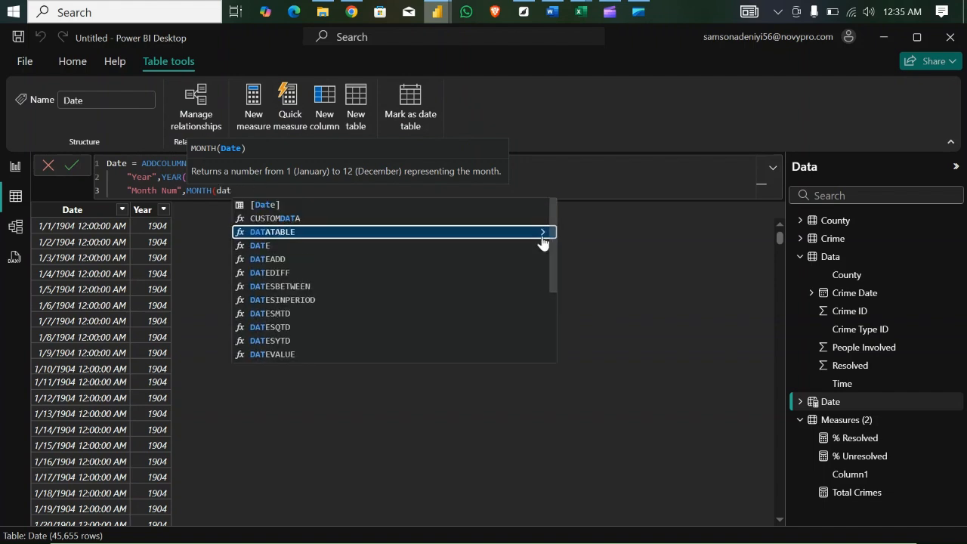
left_click(319, 204)
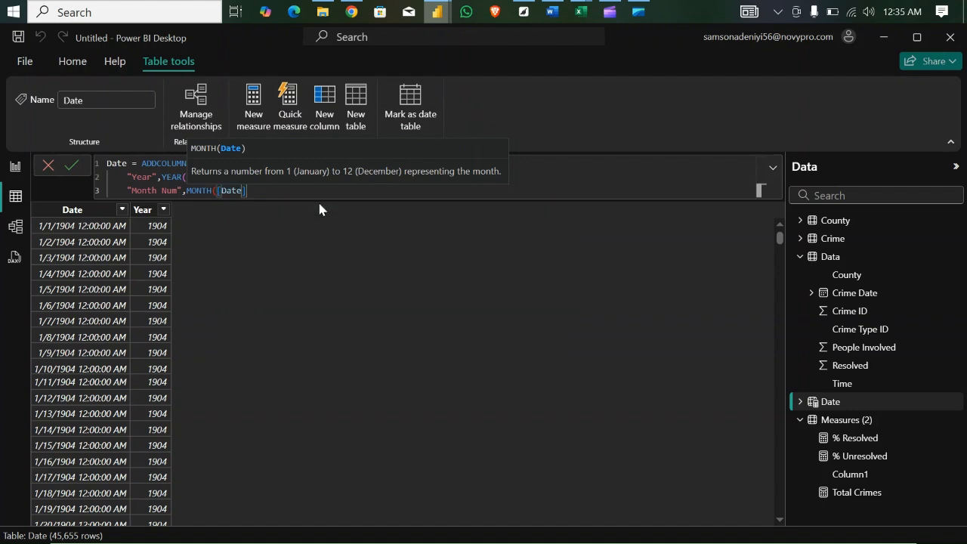
type(")")
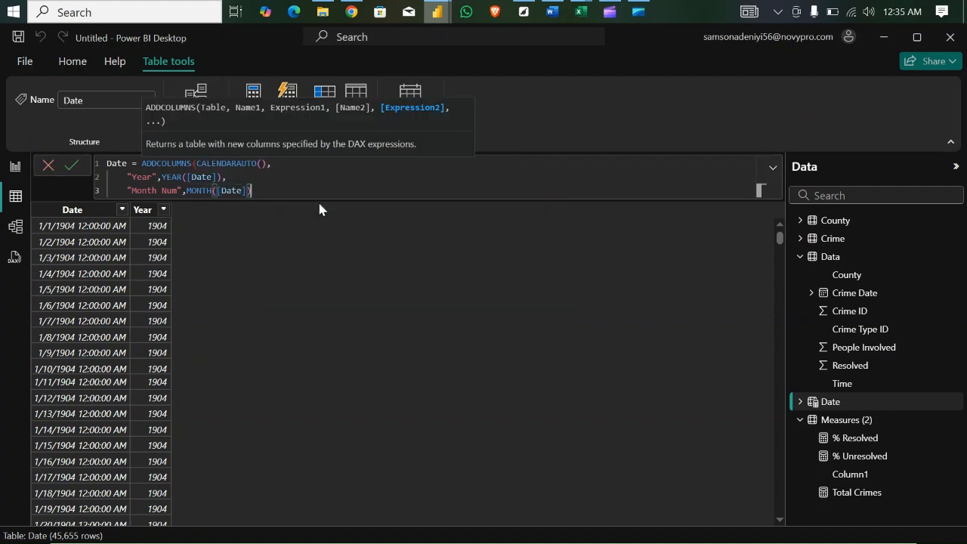
type(",")
- Start a "Month" column on a new line of the Date formula, defined with the FORMAT function
key("shift+Return")
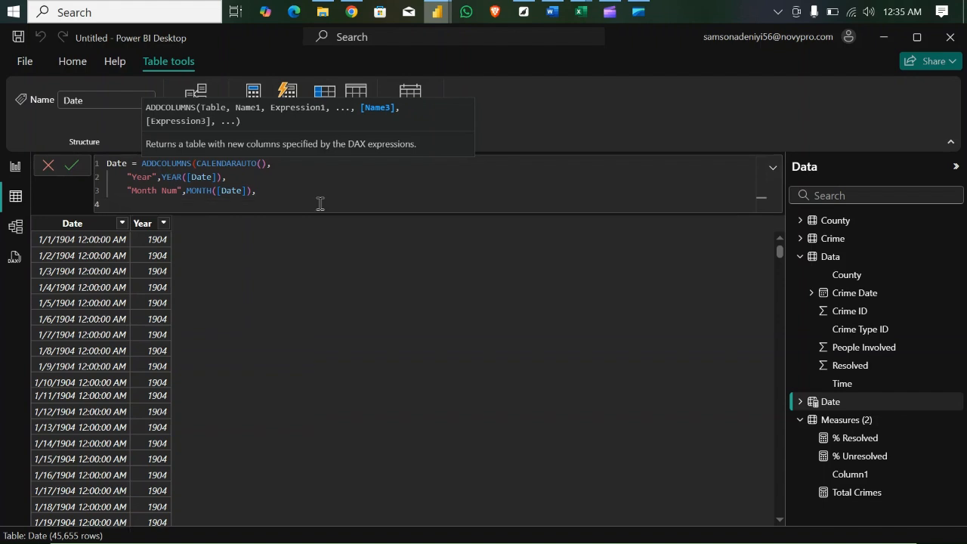
type("\"")
type("Month")
type(" N")
key("BackSpace")
key("BackSpace")
type("\", form")
key("Tab")
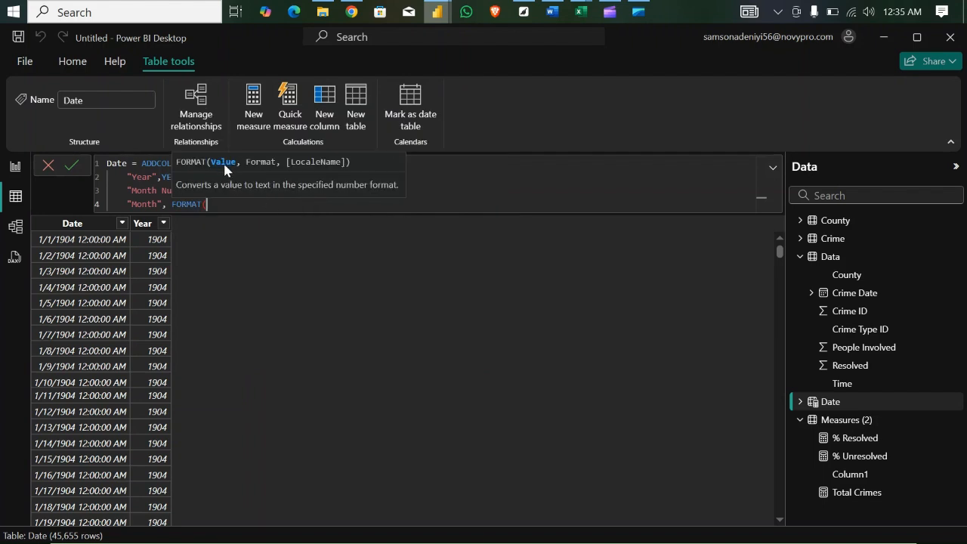
- Use the [Date] column as the value argument of the Month column's FORMAT function
type("dat")
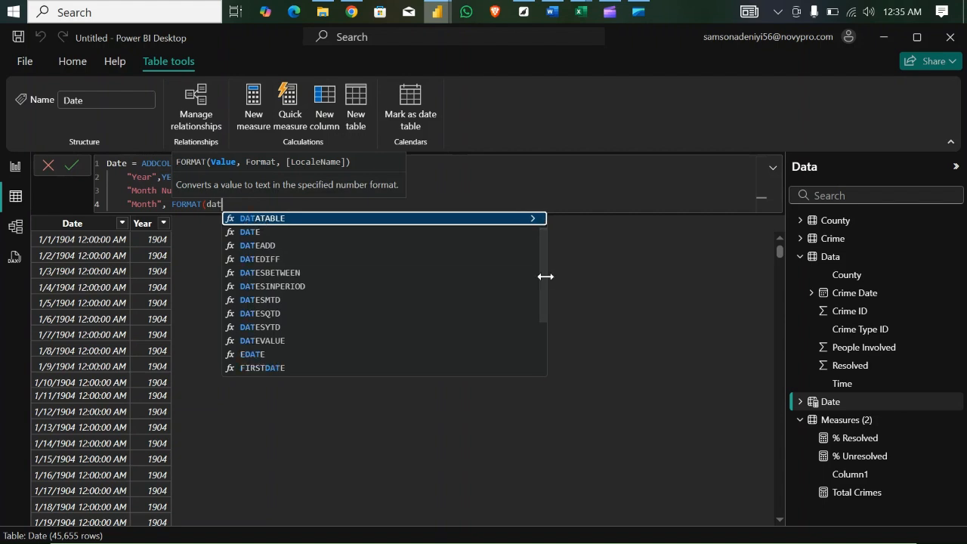
left_click(537, 270)
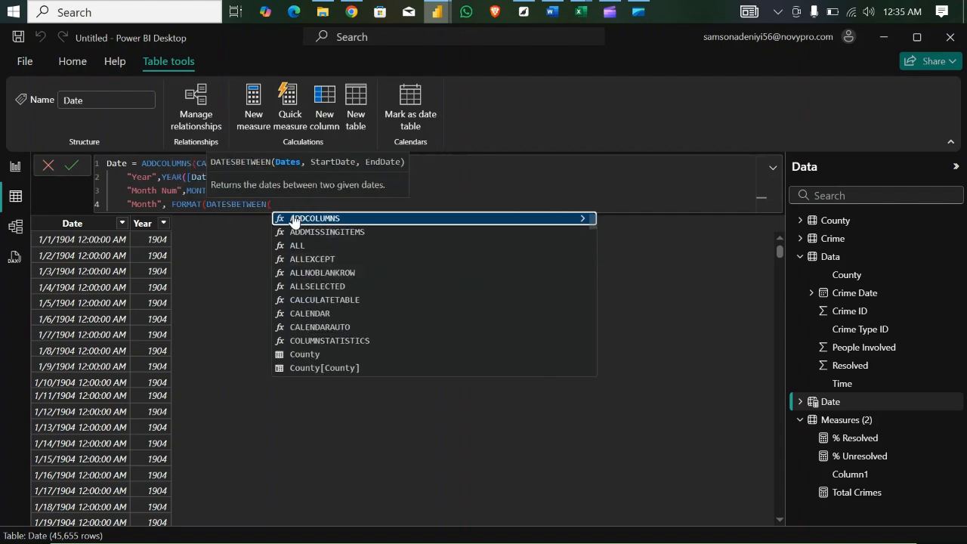
key("BackSpace")
key("BackSpace")
key("BackSpace")
key("BackSpace")
key("BackSpace")
key("BackSpace")
key("BackSpace")
key("BackSpace")
key("BackSpace")
key("BackSpace")
key("BackSpace")
key("BackSpace")
key("BackSpace")
type("date")
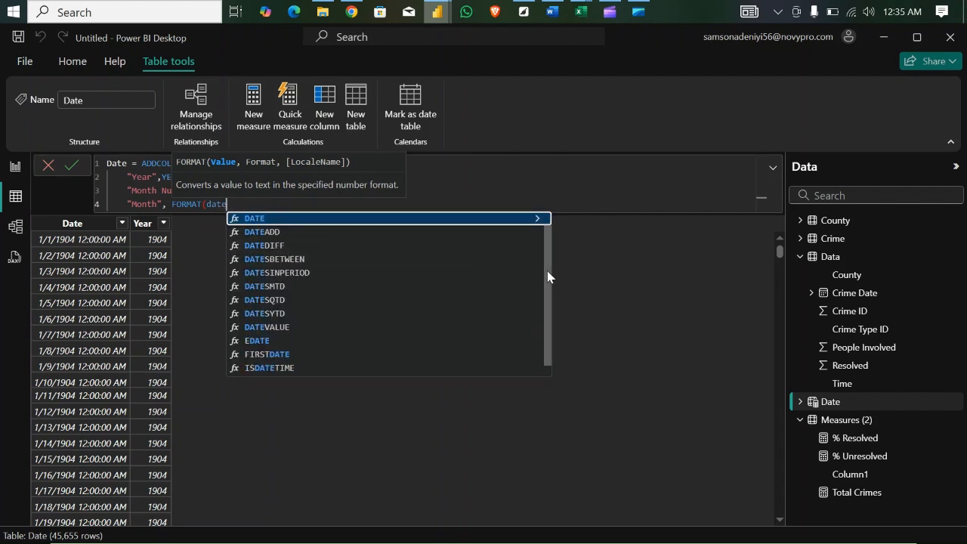
left_click(366, 218)
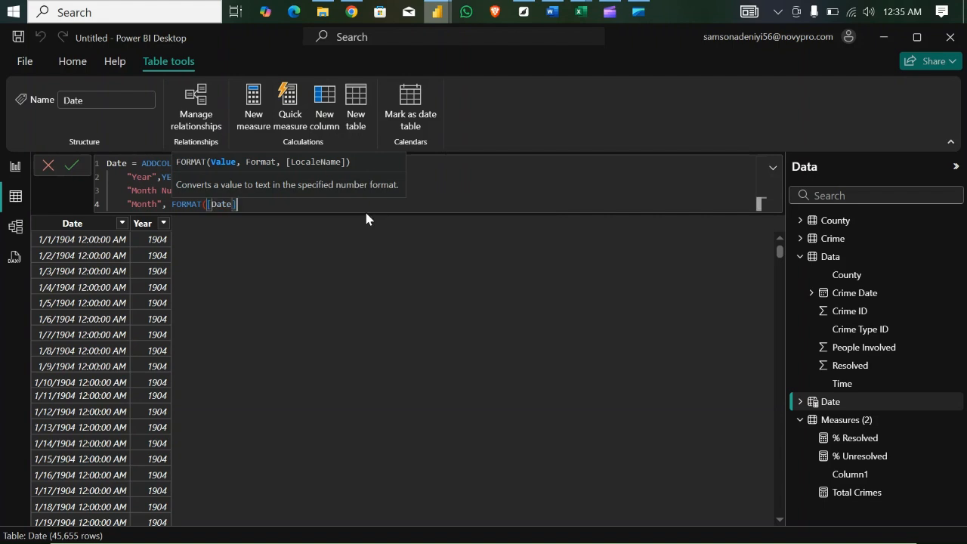
- Set the Month column's format string to "MMM" and close the FORMAT function
type(",")
key("BackSpace")
type(",\"MMM\"")
type(")")
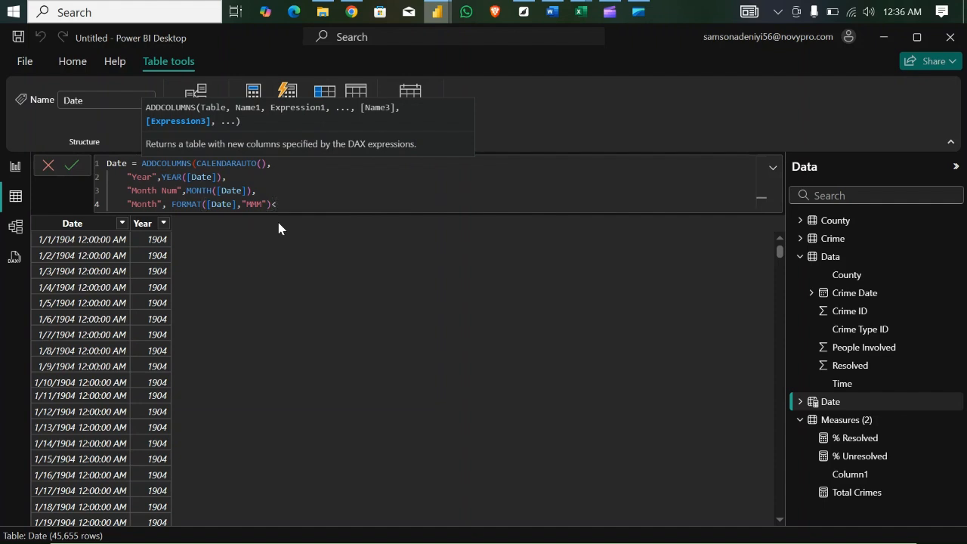
type(",")
- Add a "Day Num" column defined as WEEKDAY([Date]) on a new line of the Date formula
key("Return")
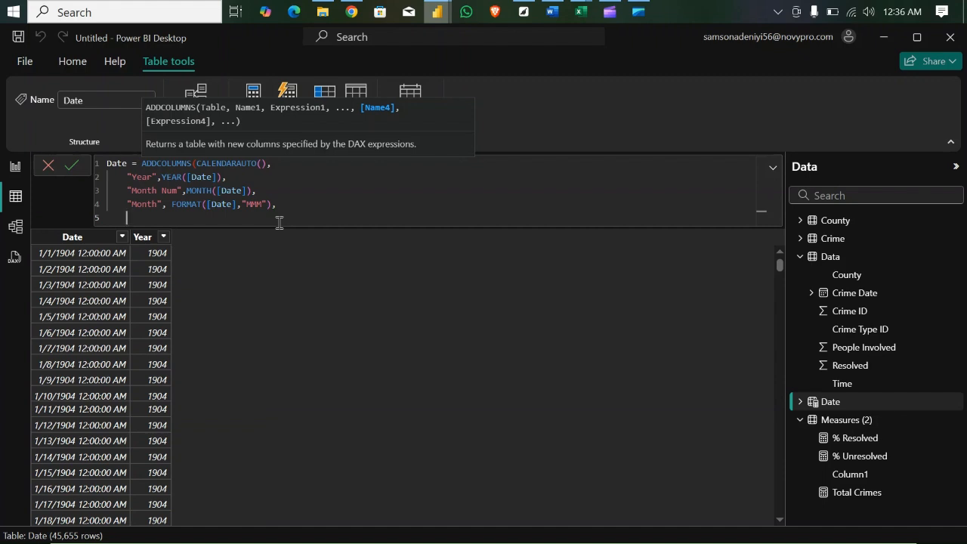
type("D")
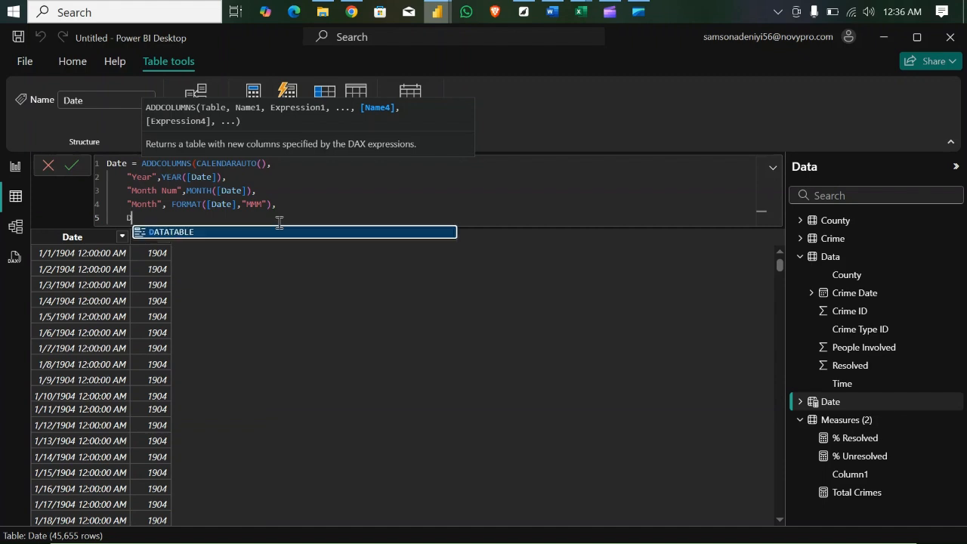
key("BackSpace")
type("\"")
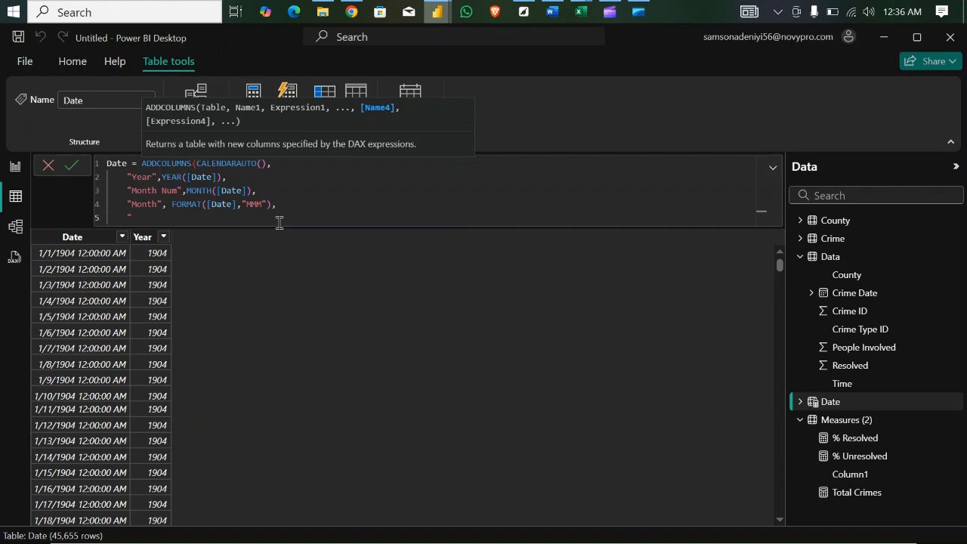
type("Day Num\", weekday")
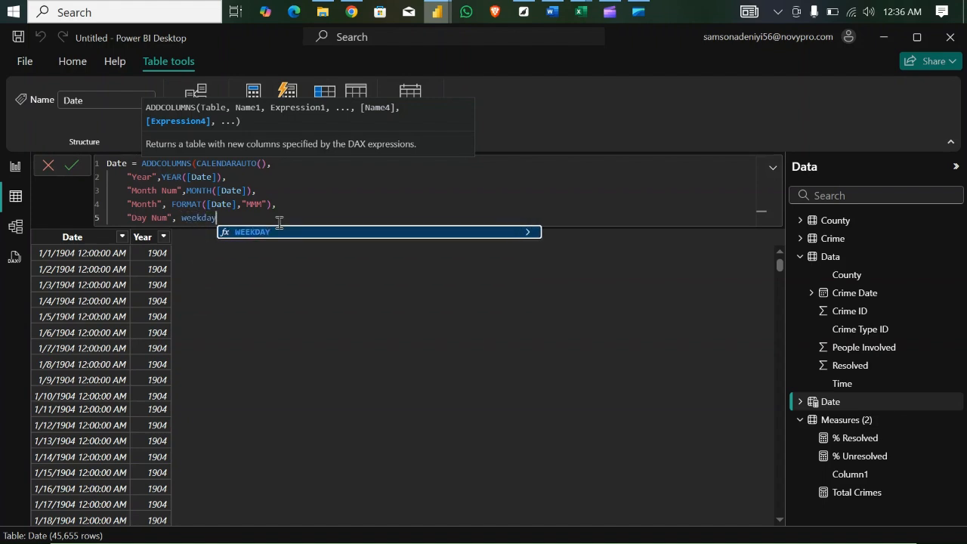
key("Tab")
type("date")
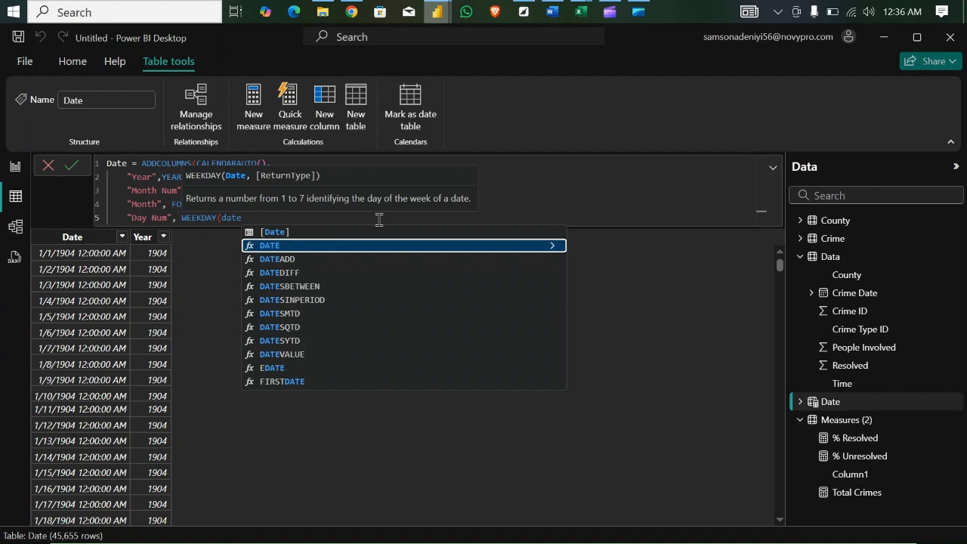
left_click(316, 232)
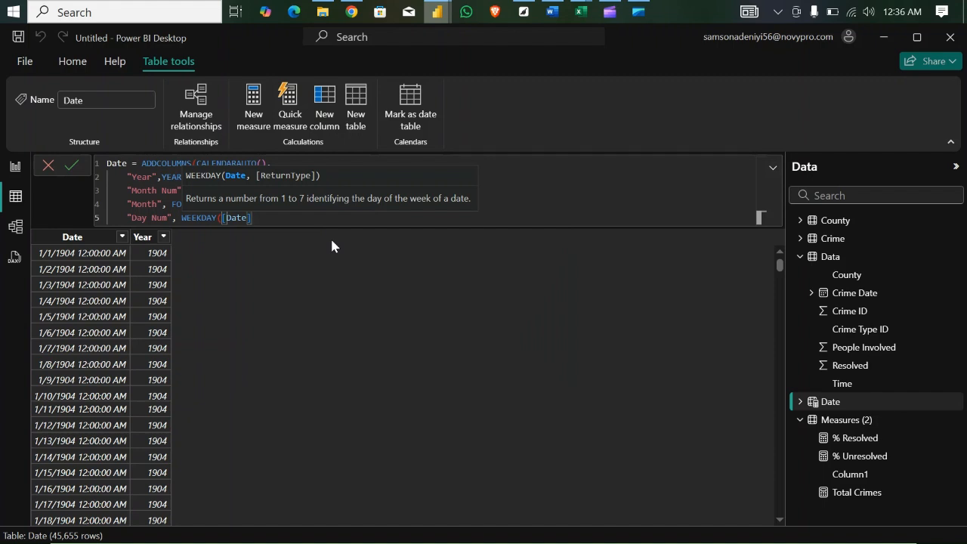
type(")")
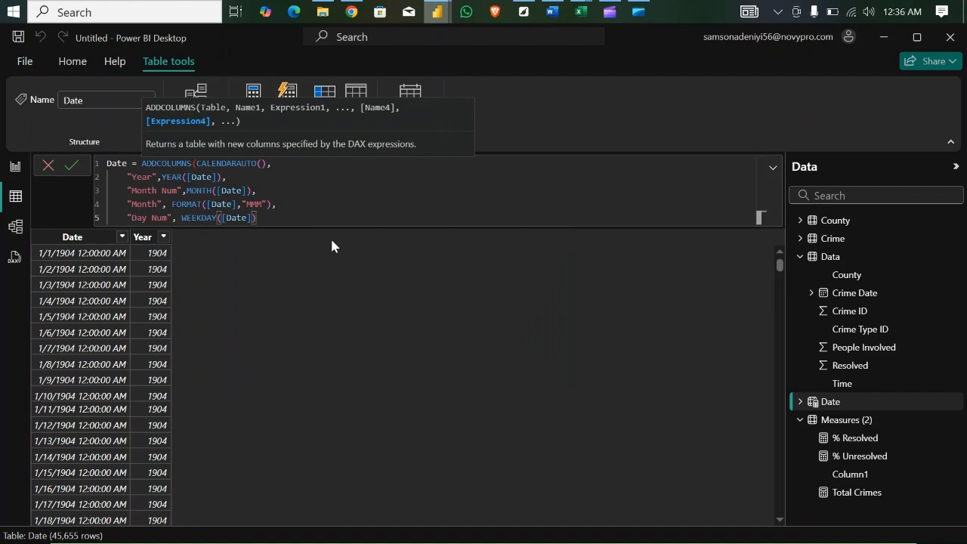
type(",")
- Start a "Day" column on a new line of the Date formula, defined with the FORMAT function
key("shift+Return")
type("da")
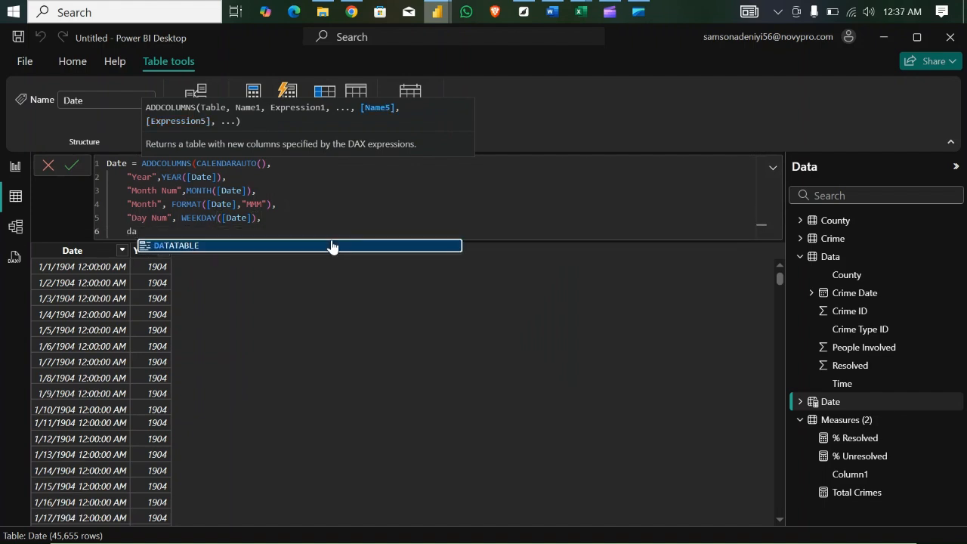
key("BackSpace")
key("BackSpace")
type("\"Da")
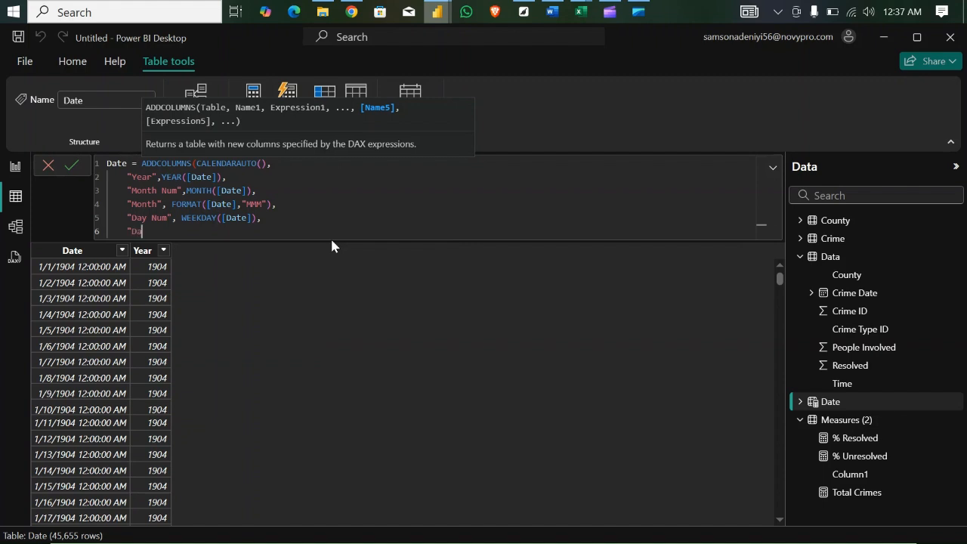
type("y\"")
type(", format")
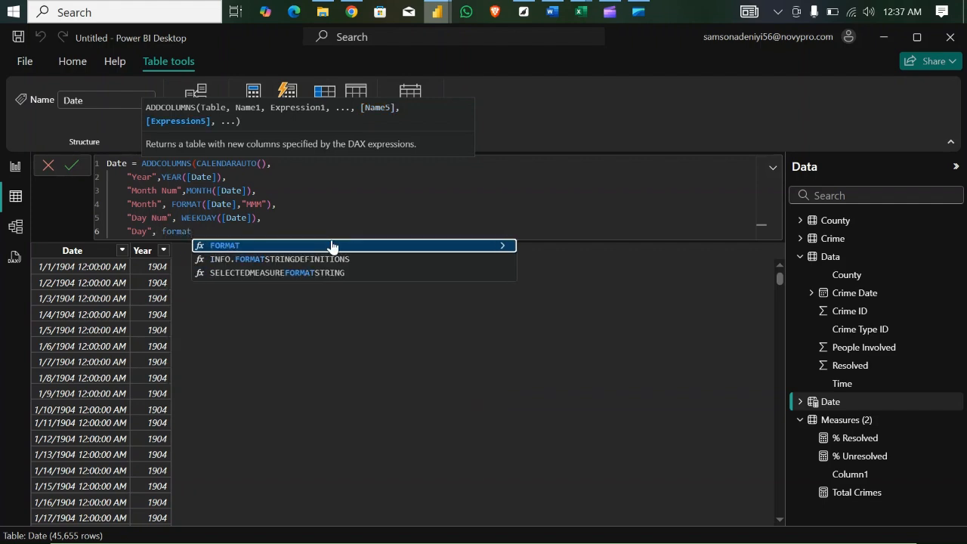
key("Tab")
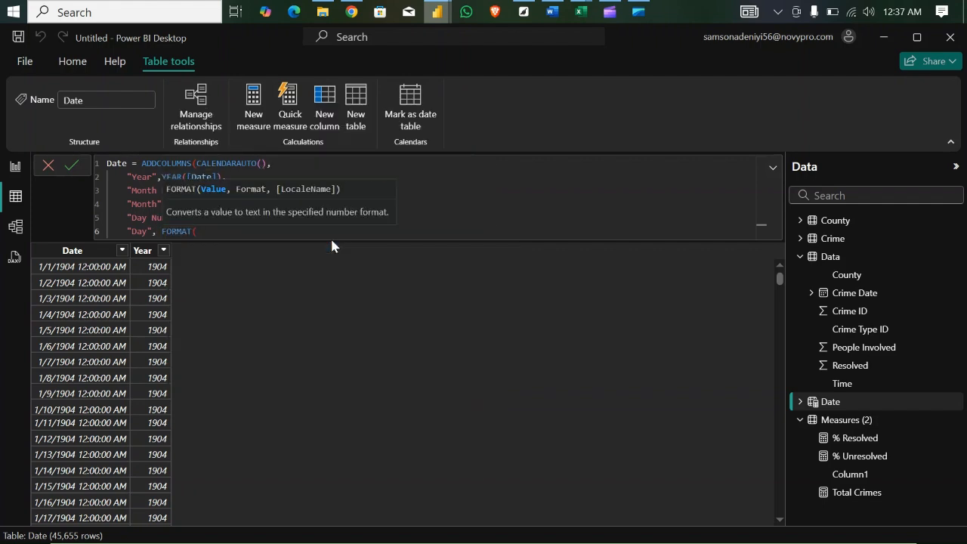
- Complete the Day column as FORMAT([Date],"ddd"), close the ADDCOLUMNS function and commit the Date formula
type("dat")
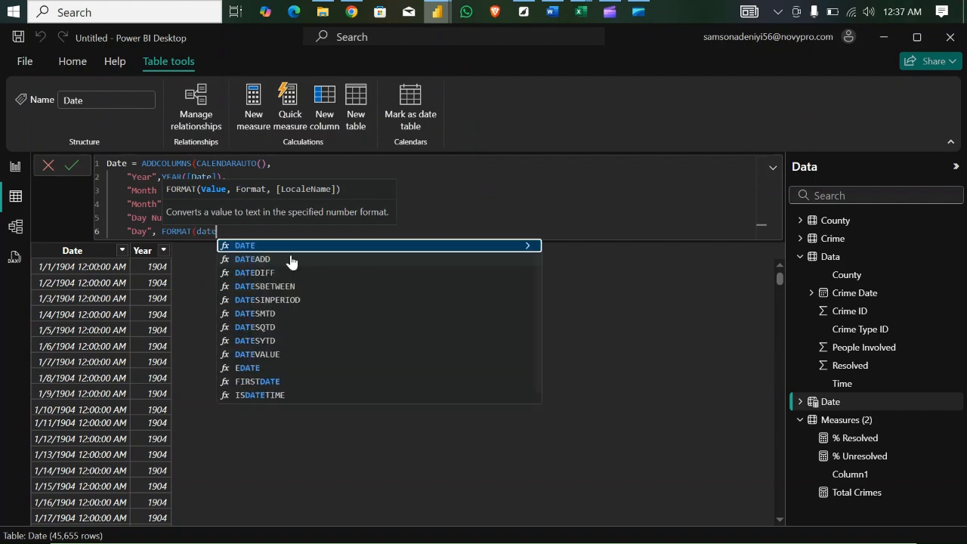
type("e")
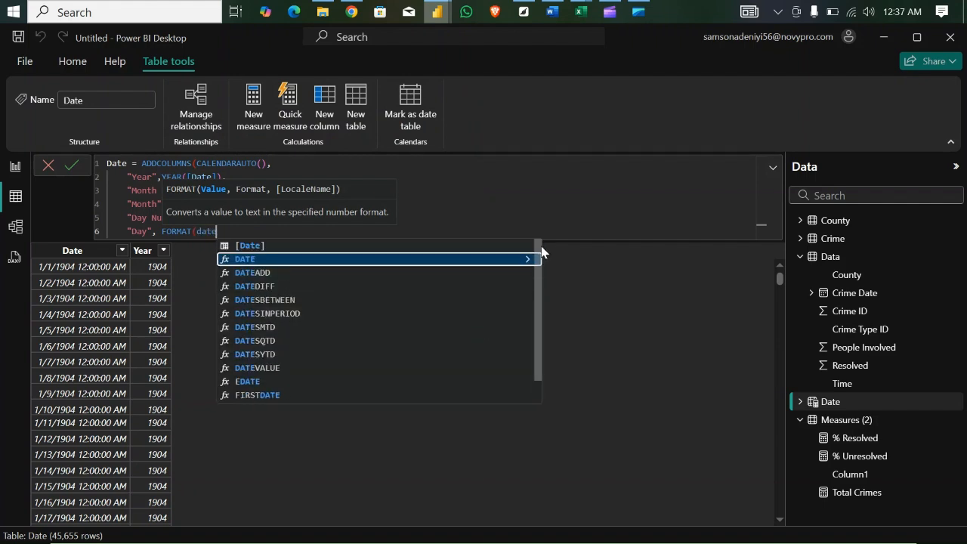
left_click(316, 247)
type(",\"ddd")
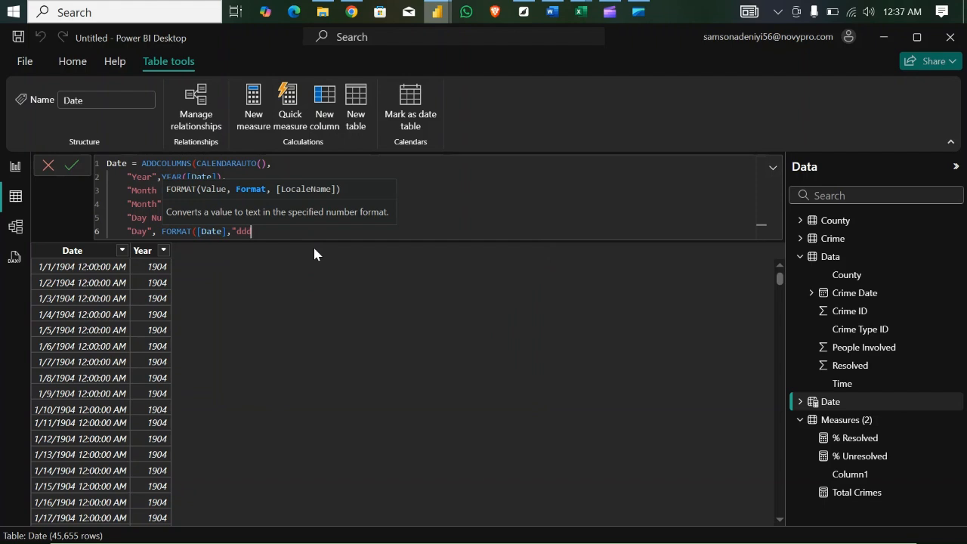
type("\")")
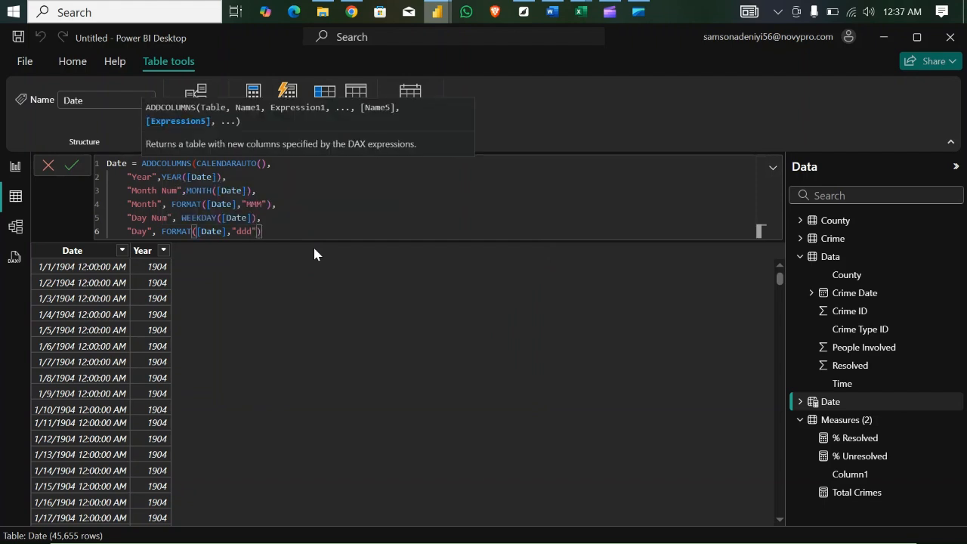
type(")")
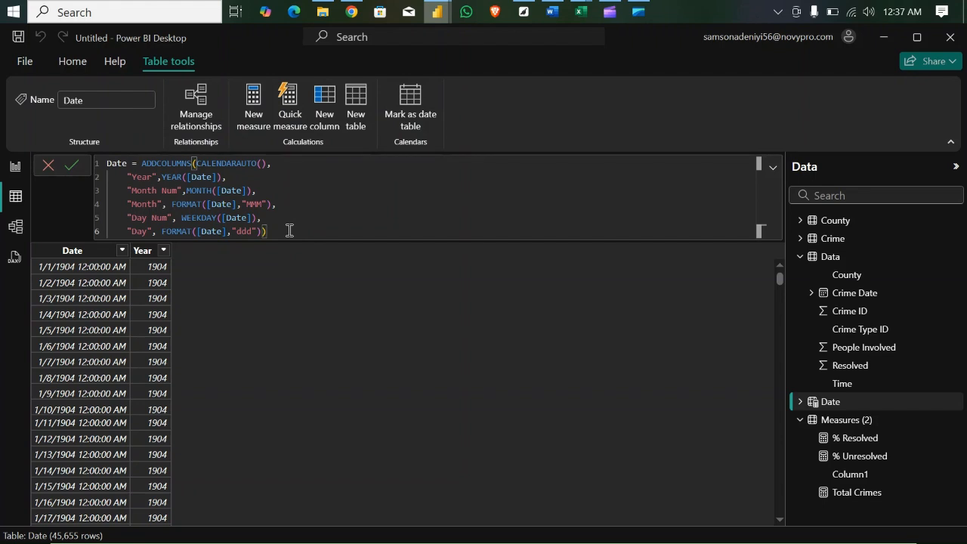
key("Return")
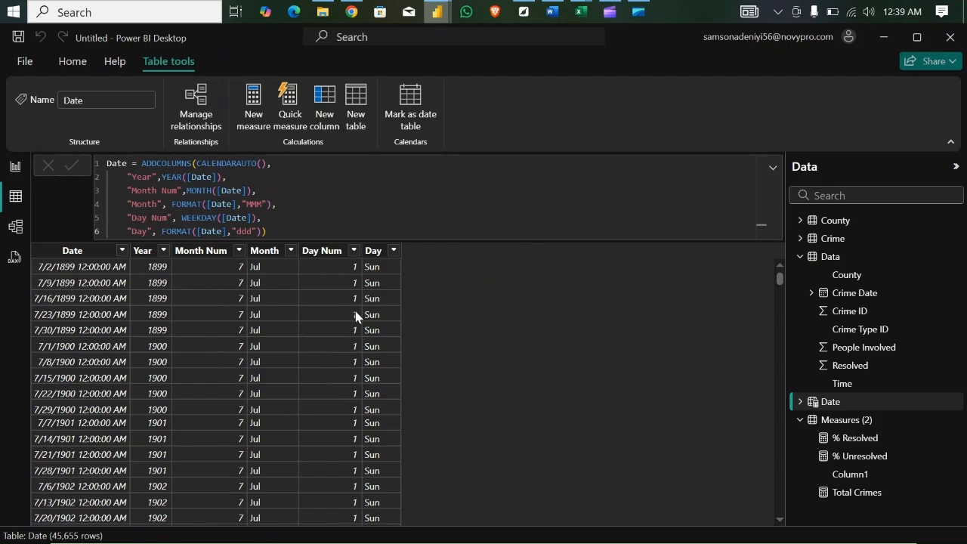
- Check the distinct values in the Day and Month columns of the Date table
left_click(393, 252)
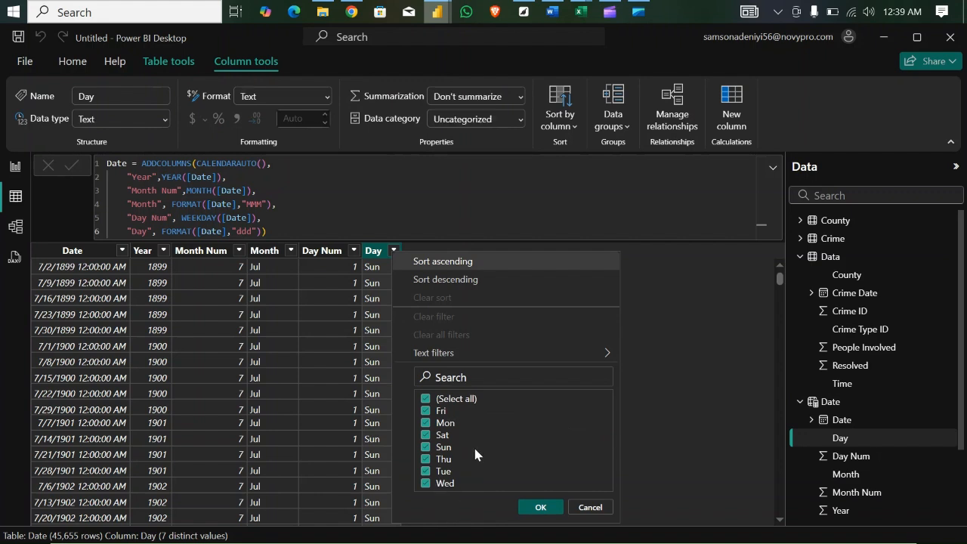
left_click(292, 252)
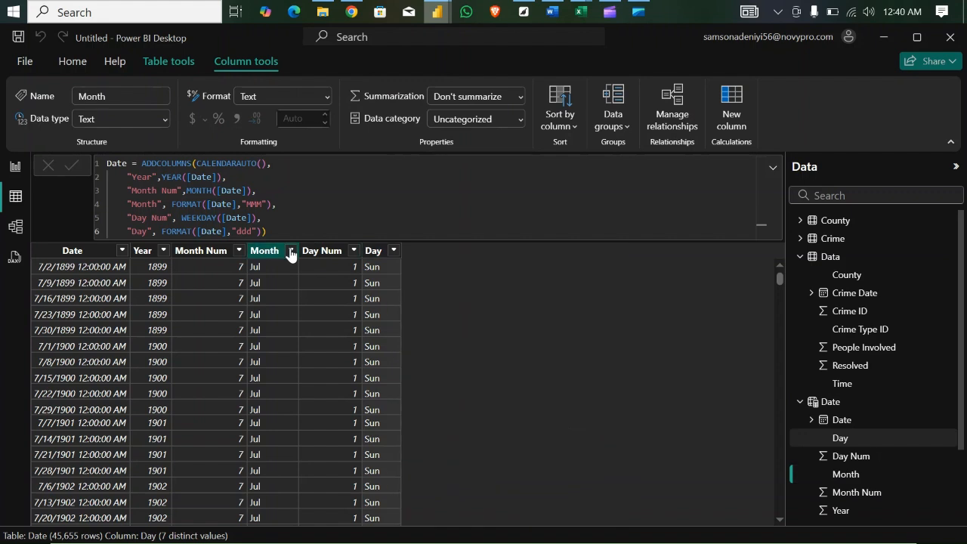
left_click(292, 252)
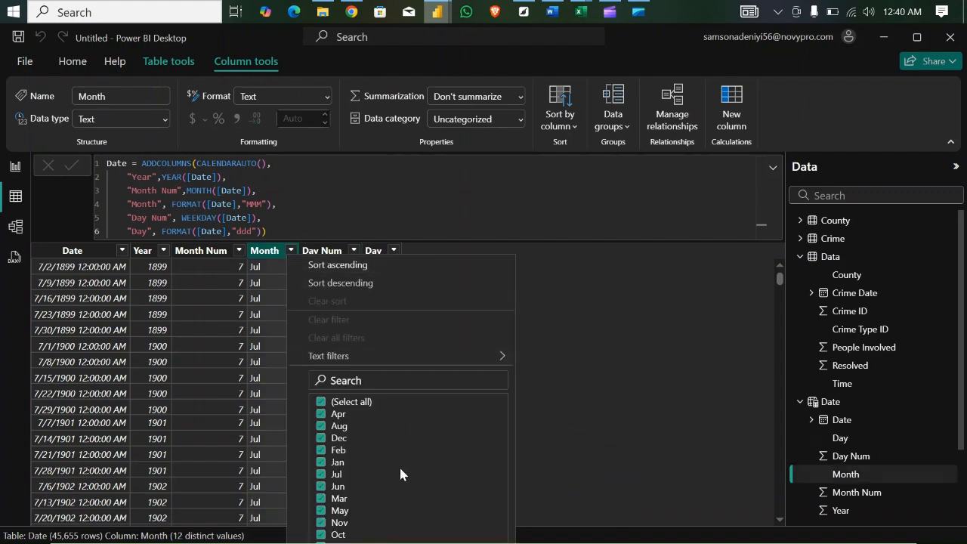
key("Escape")
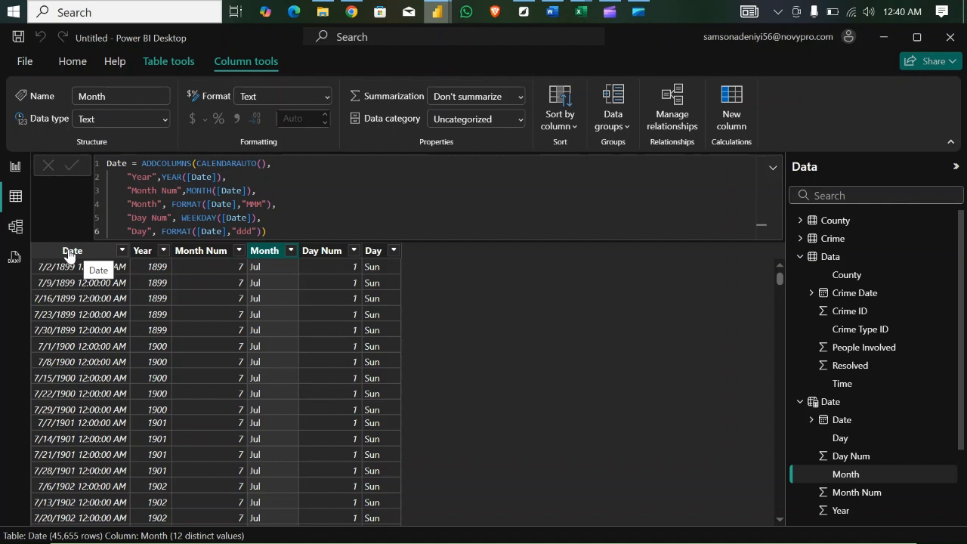
- Change the data type of the Date table's Date column to Date
left_click(69, 252)
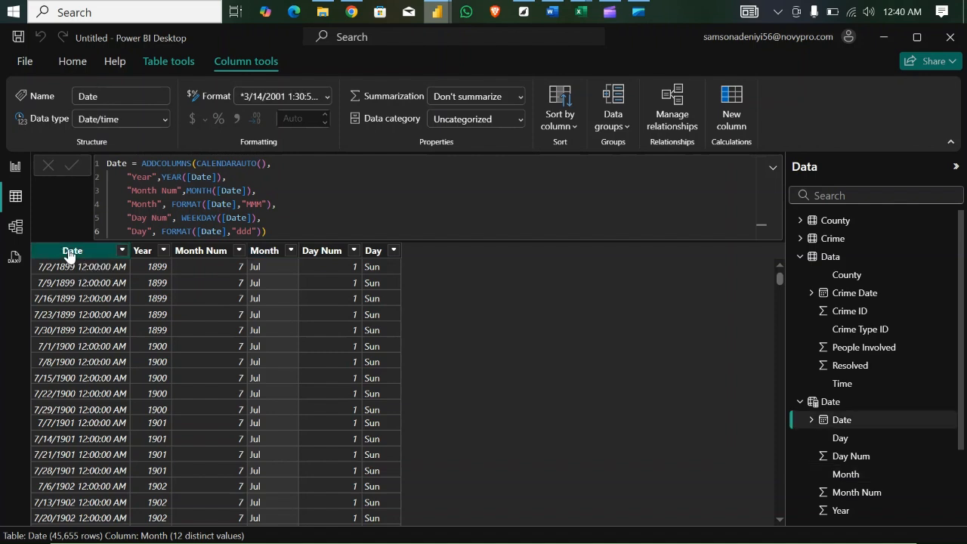
left_click(163, 119)
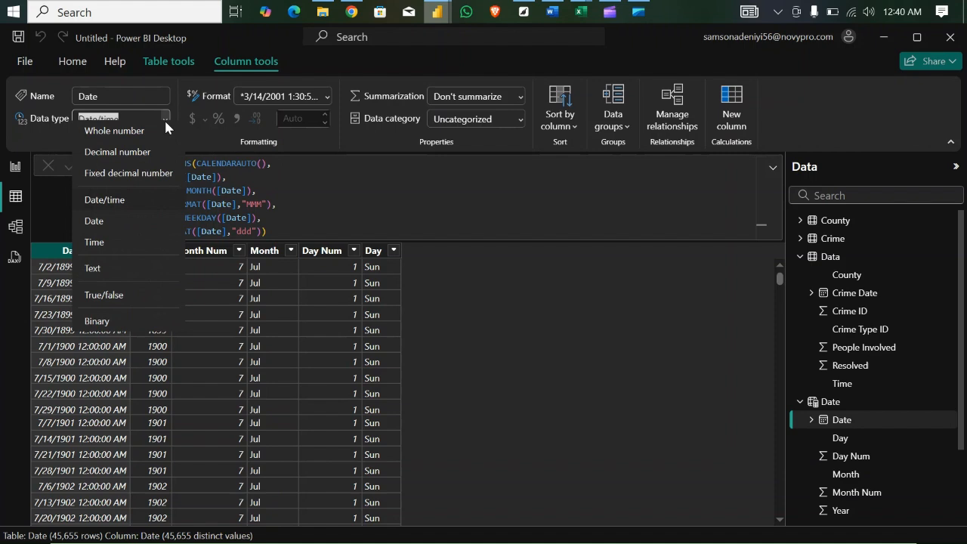
left_click(106, 229)
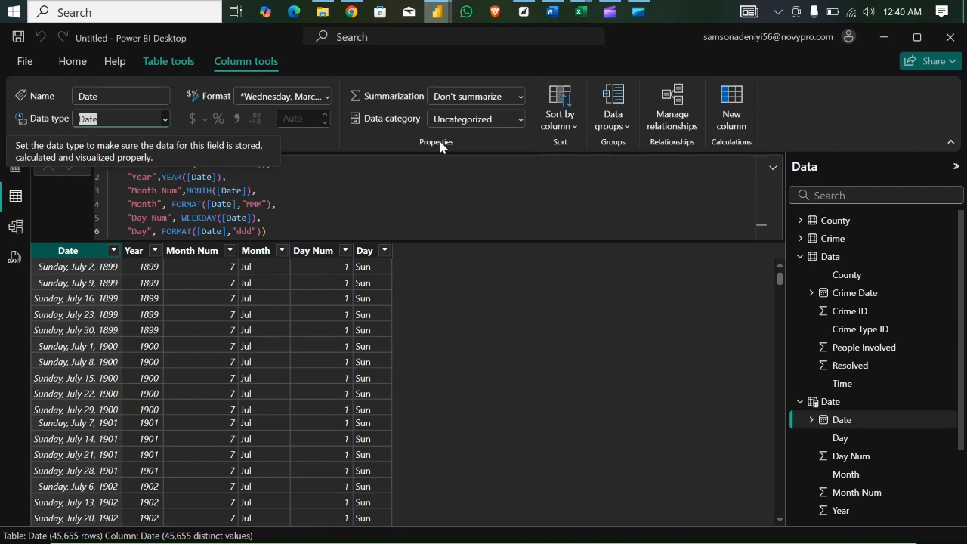
- Mark the Date table as a date table, using its Date column as the date column
left_click(175, 66)
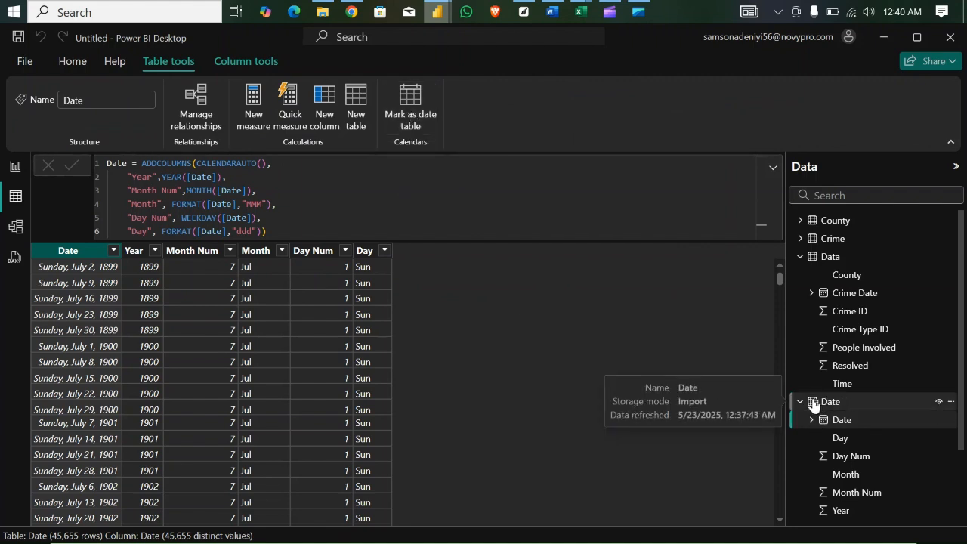
left_click(950, 403)
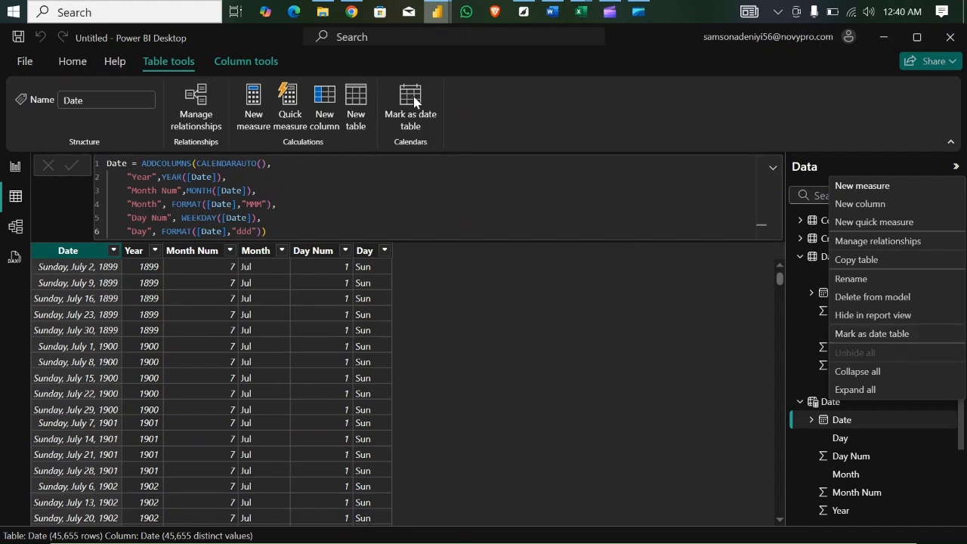
left_click(862, 337)
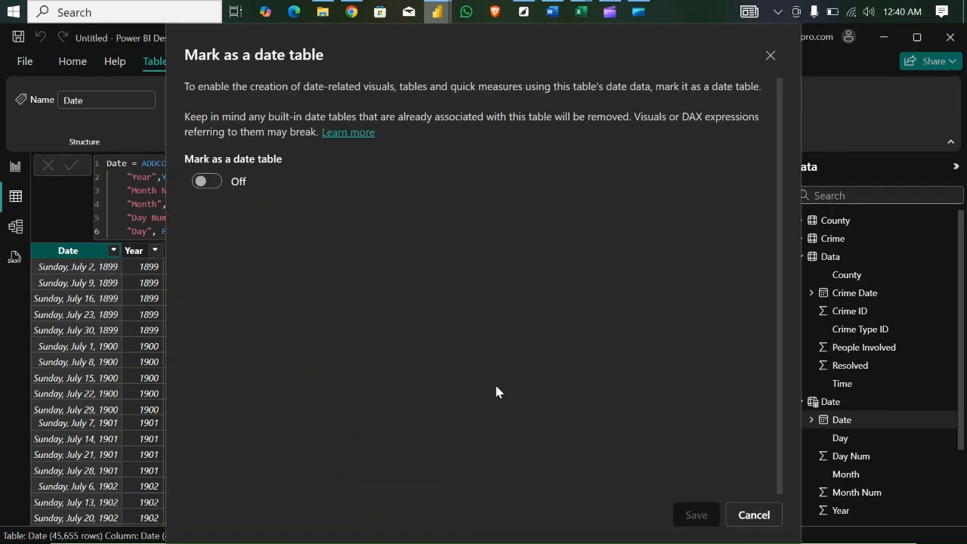
left_click(209, 181)
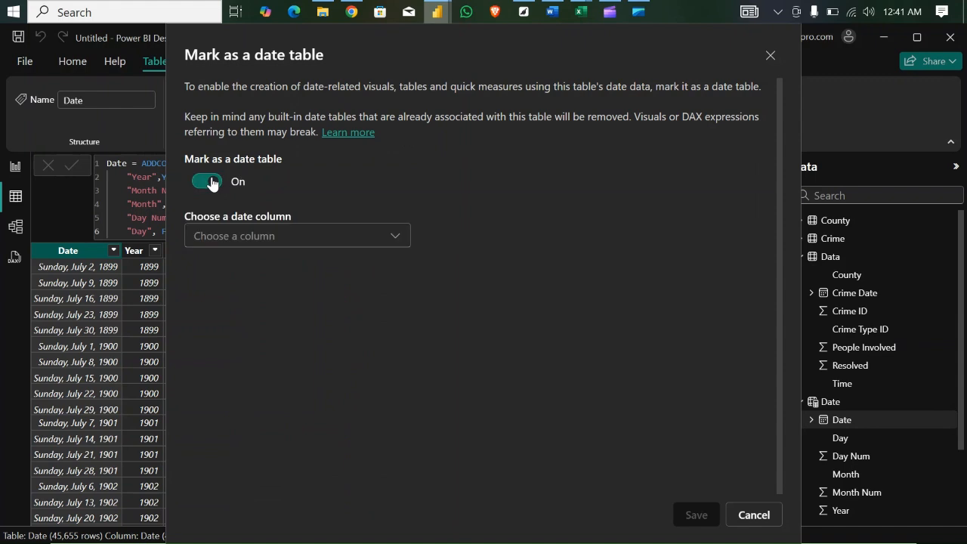
left_click(288, 237)
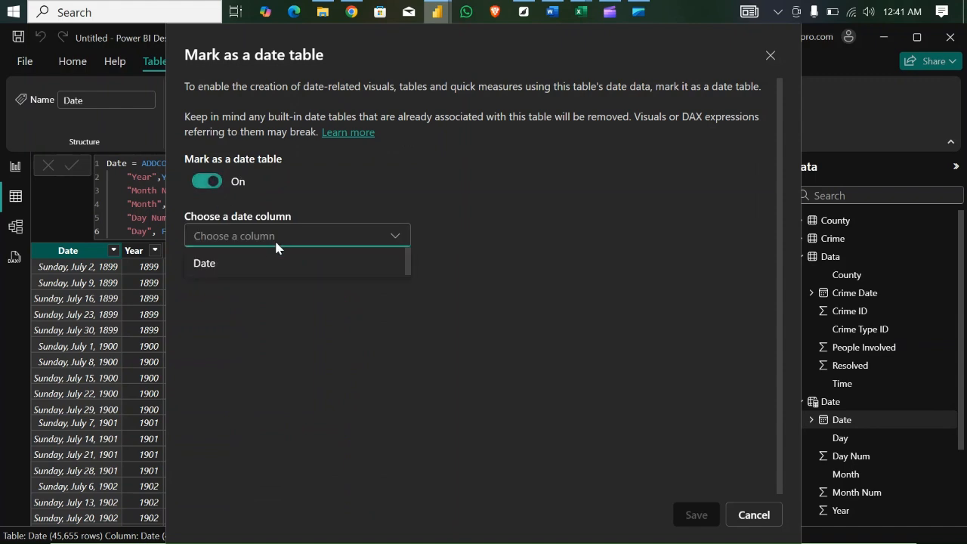
left_click(236, 268)
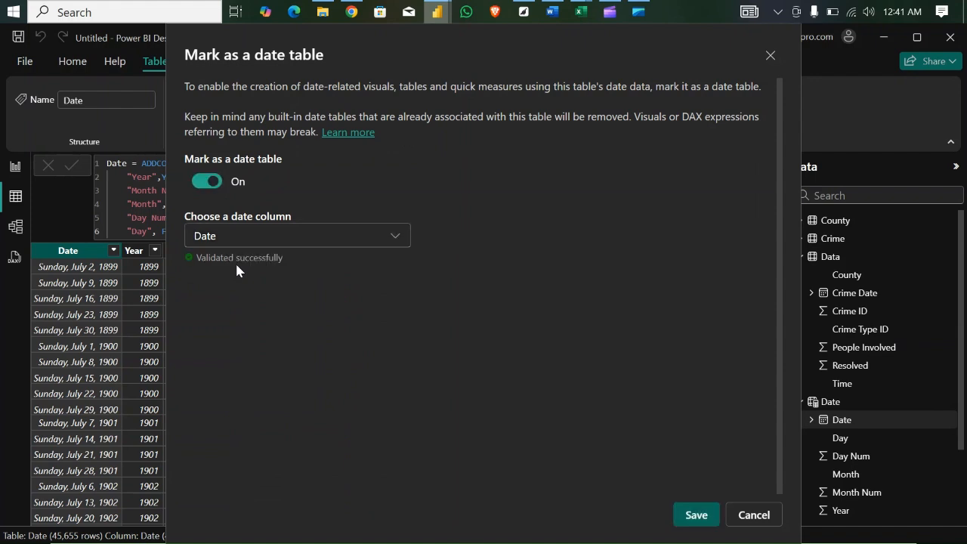
left_click(699, 515)
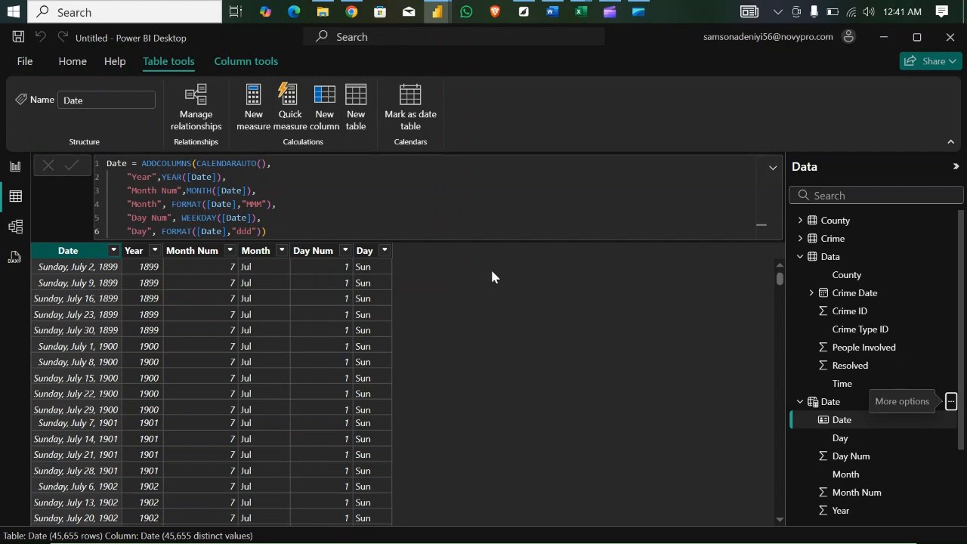
- In the data model diagram, collapse the formula display and move the Date table beneath the Data and County tables
left_click(16, 231)
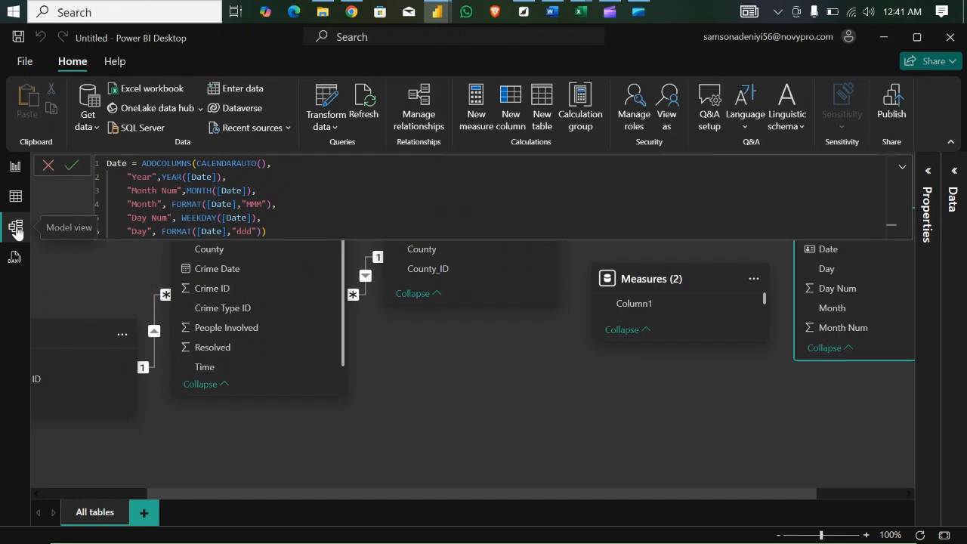
left_click(904, 172)
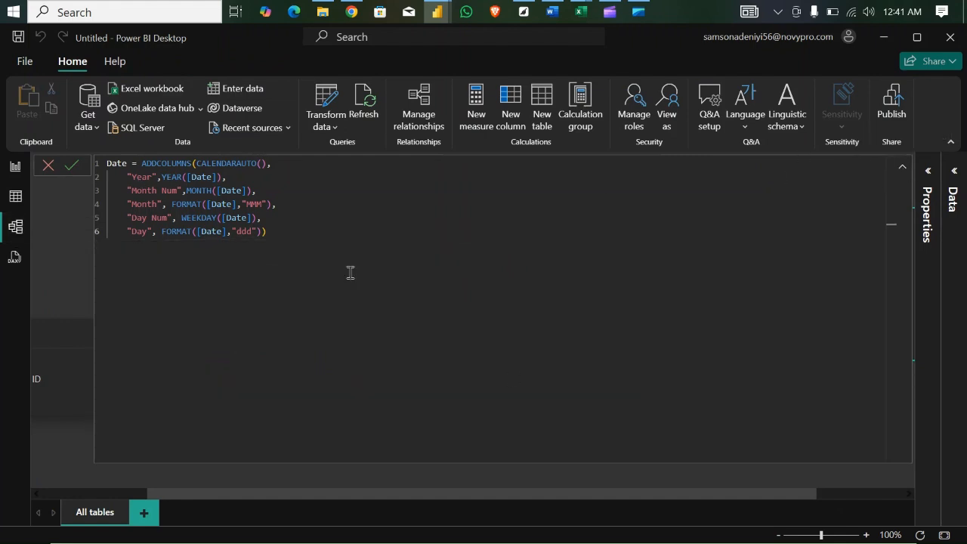
left_click(902, 165)
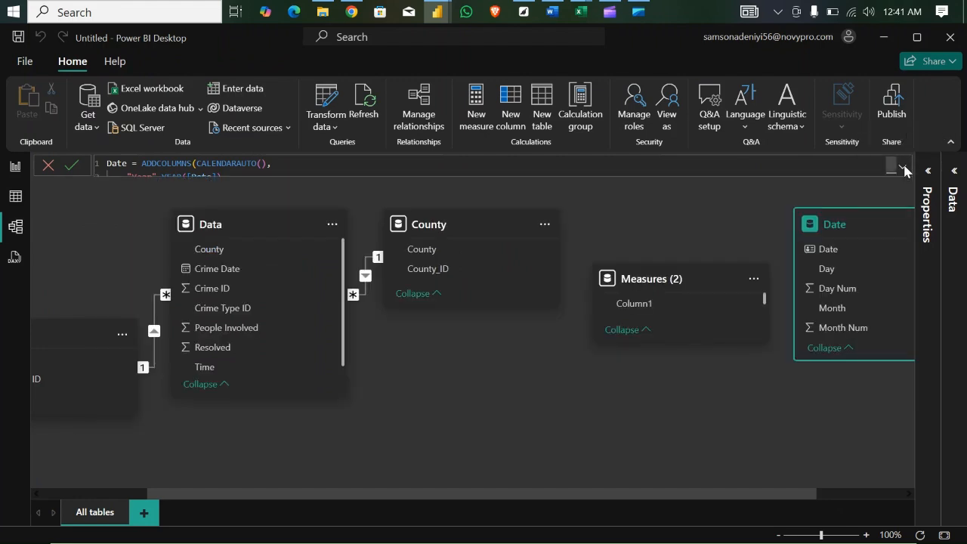
left_click(780, 536)
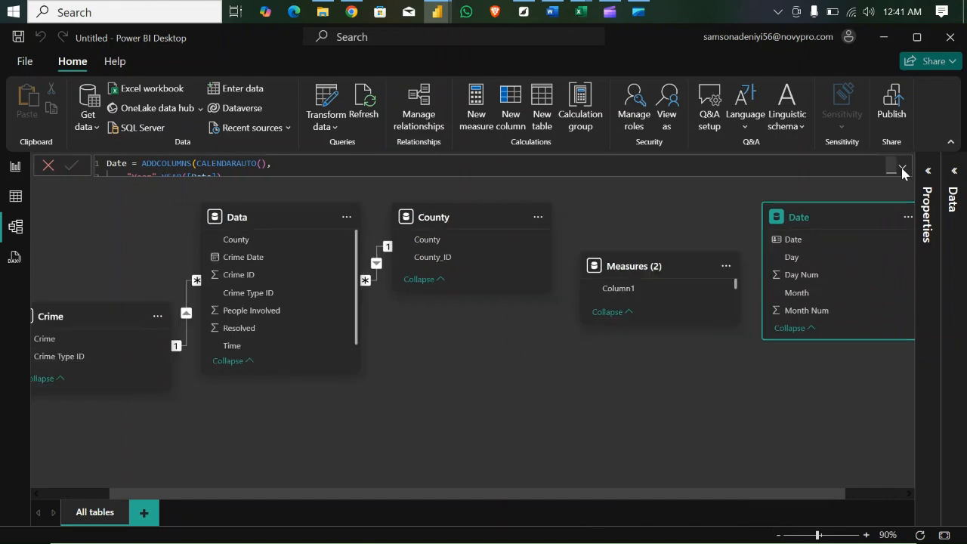
left_click_drag(847, 213, 538, 396)
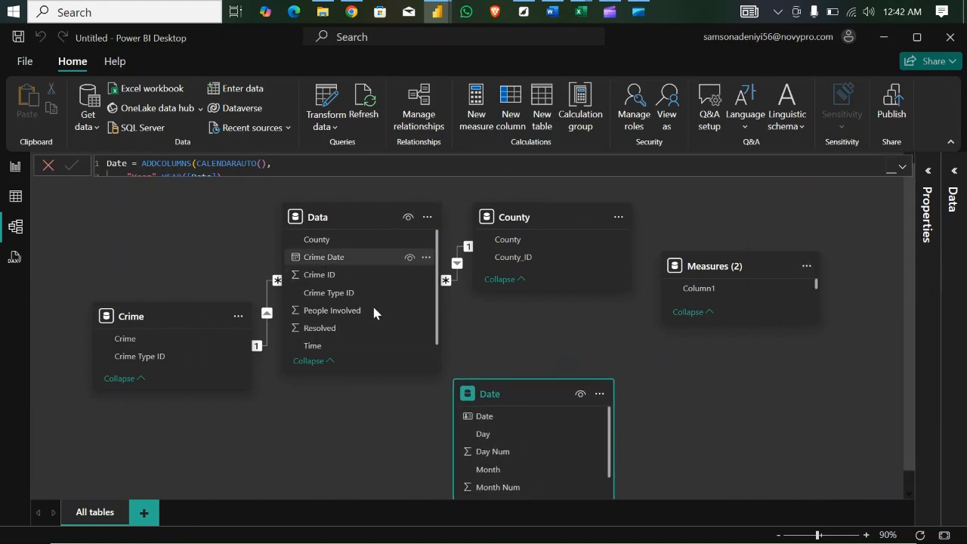
- Create an active one-to-many relationship from Date in the Date table to Crime Date in the Data table, with single cross-filter direction
left_click(499, 416)
left_click_drag(499, 417, 362, 257)
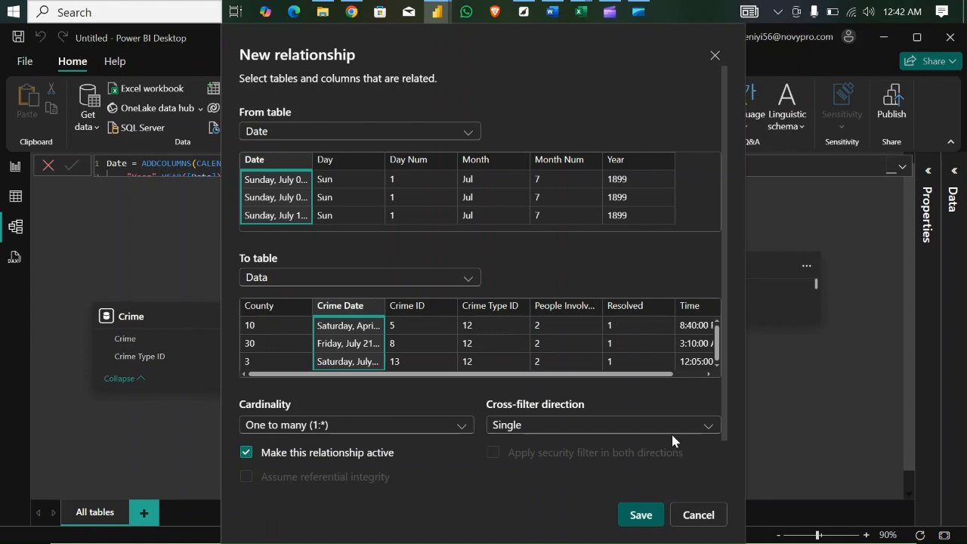
left_click(641, 517)
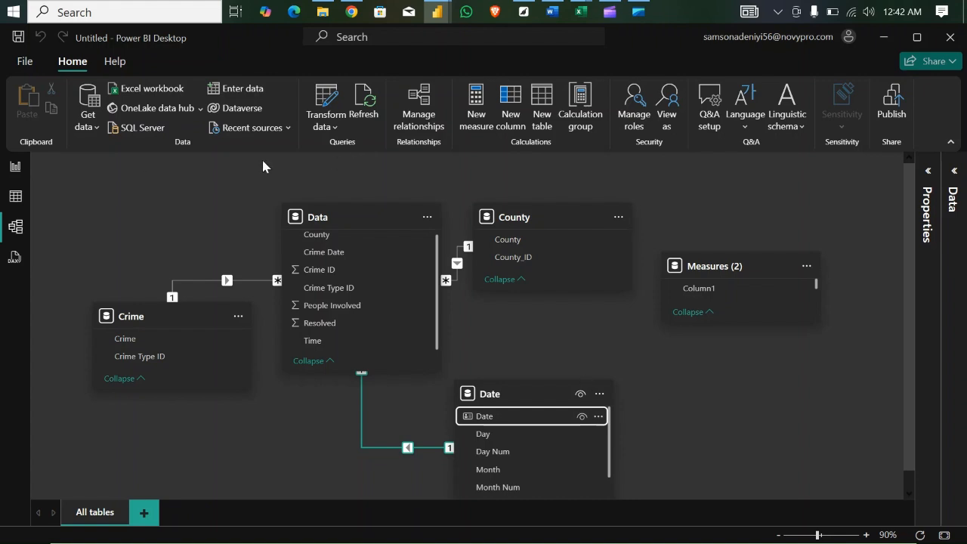
- Remove the Crime Date table visual from the report page
left_click(16, 168)
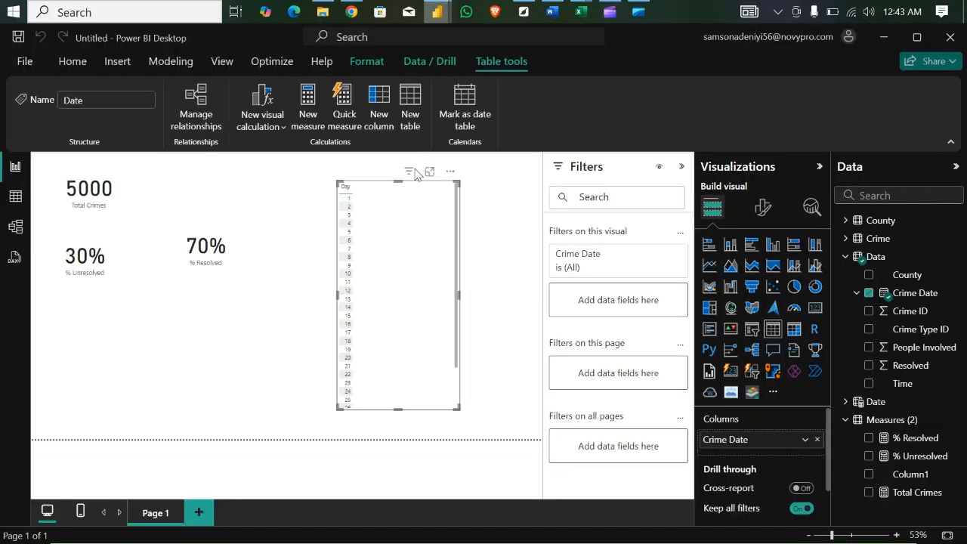
left_click(451, 172)
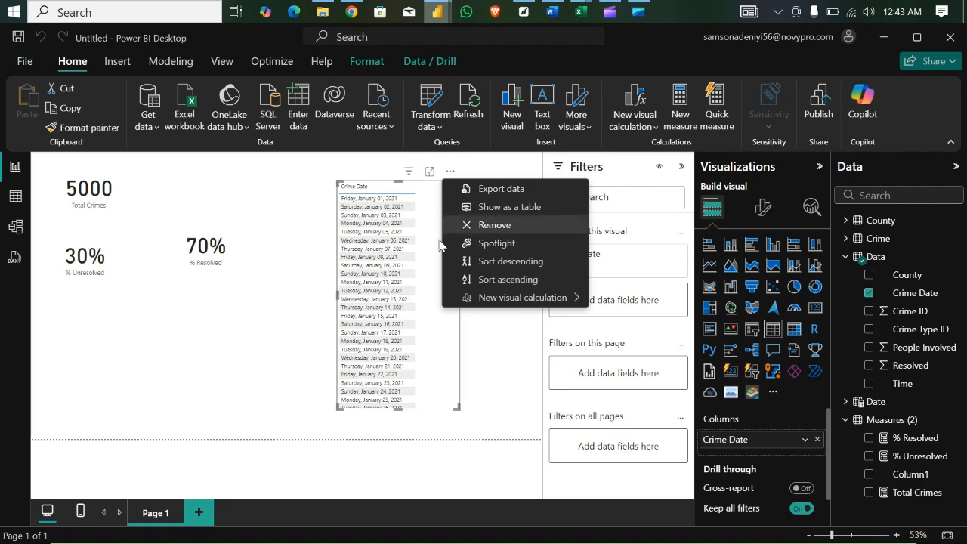
left_click(491, 225)
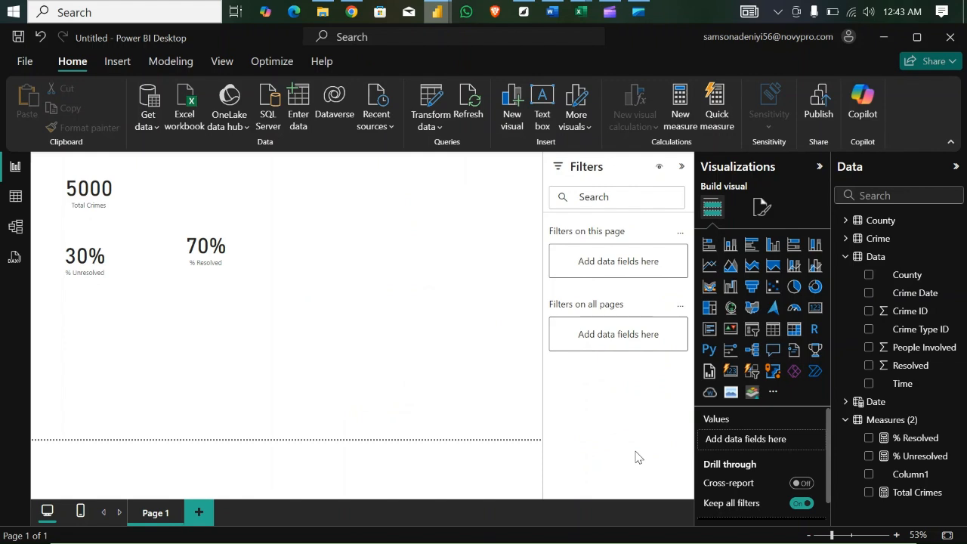
- Add an enlarged table visual with Year from the Date table and the Total Crimes measure, placed to the right of the cards
left_click(771, 332)
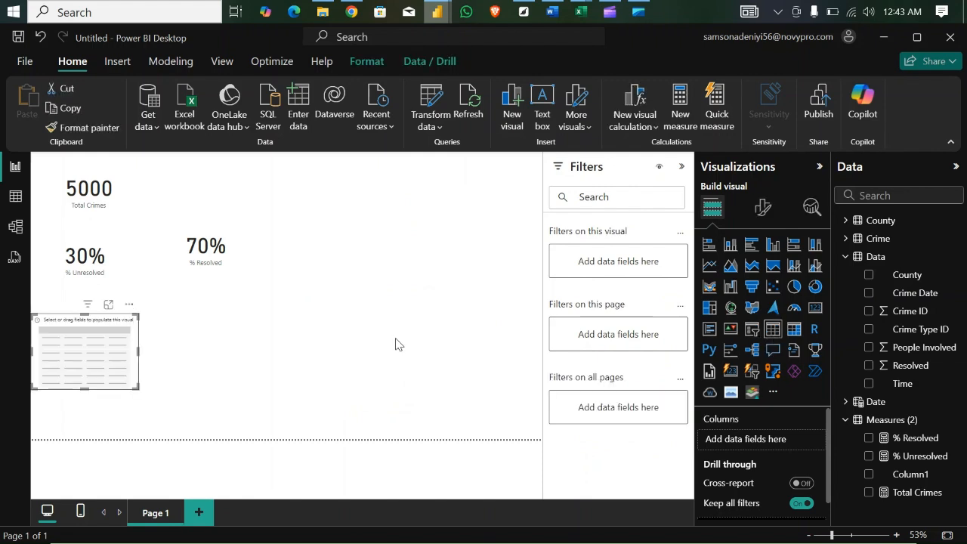
left_click_drag(137, 387, 152, 427)
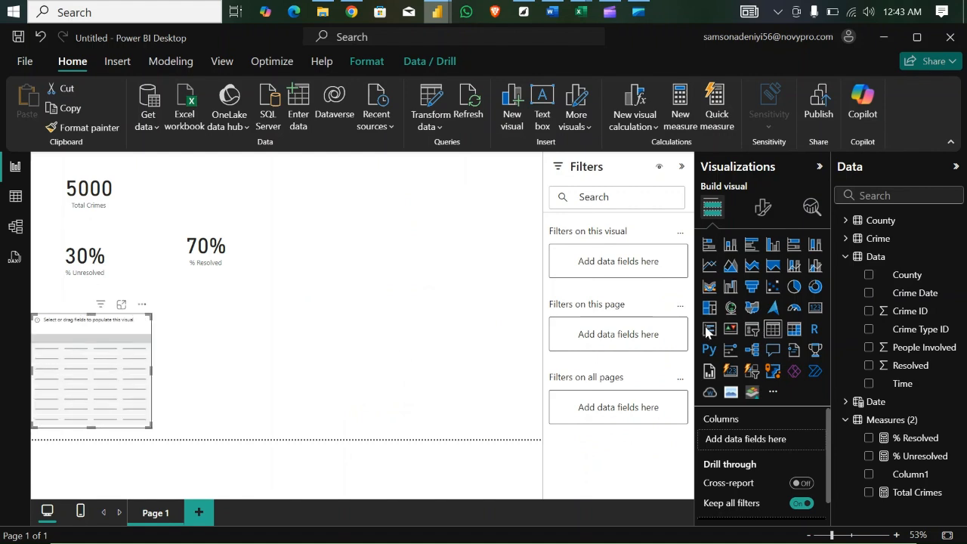
left_click(844, 256)
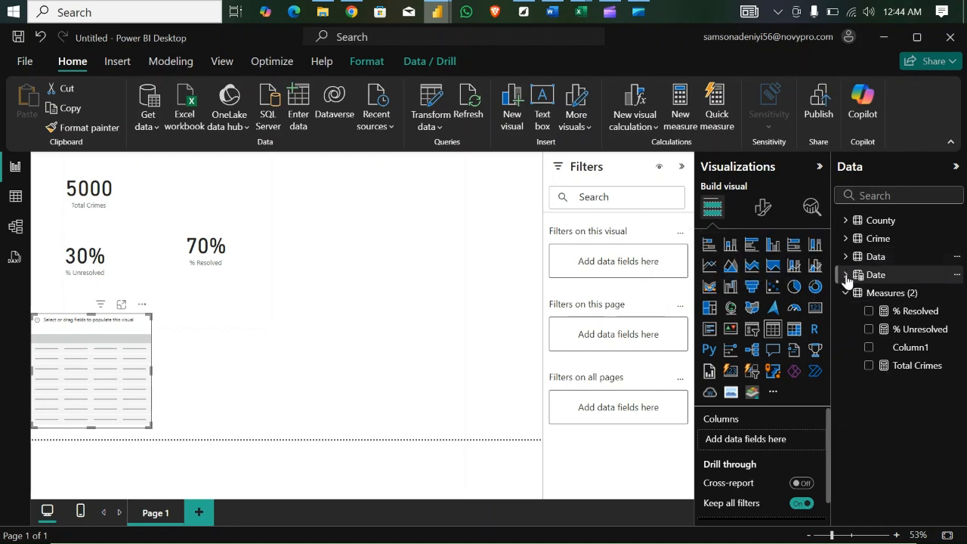
left_click(845, 275)
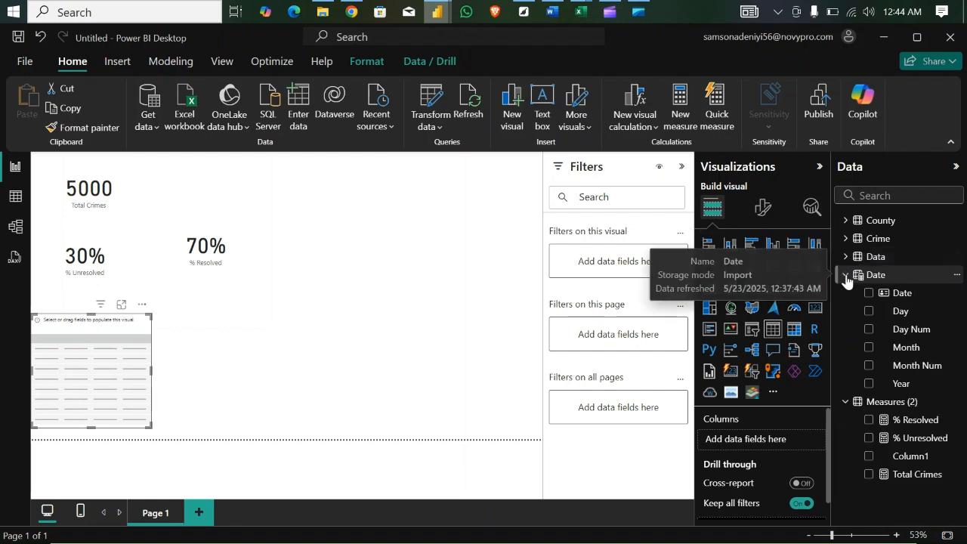
left_click(868, 384)
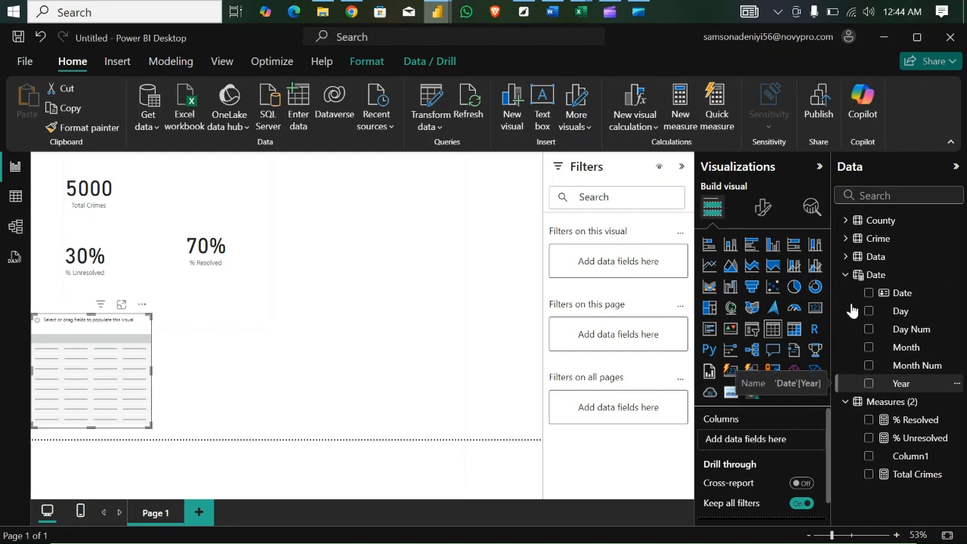
left_click(846, 275)
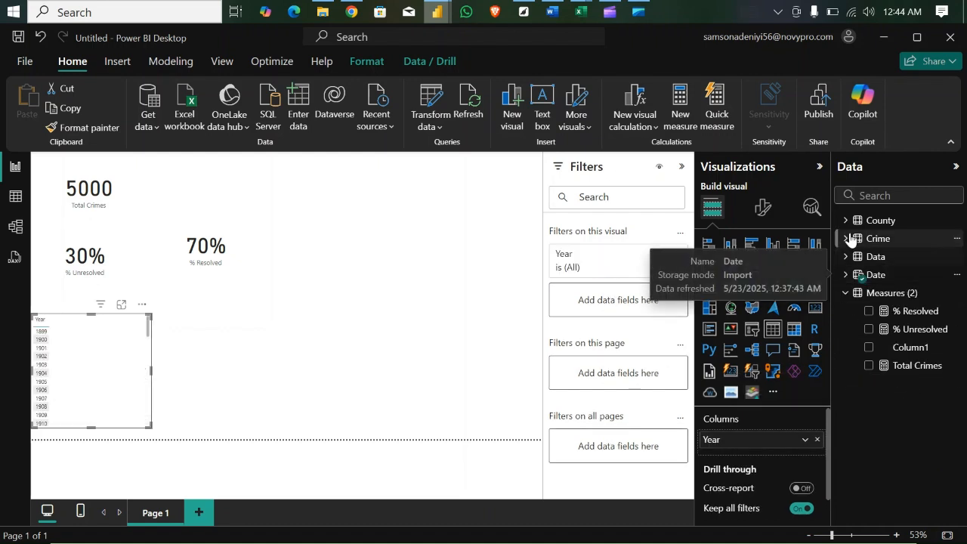
left_click(868, 365)
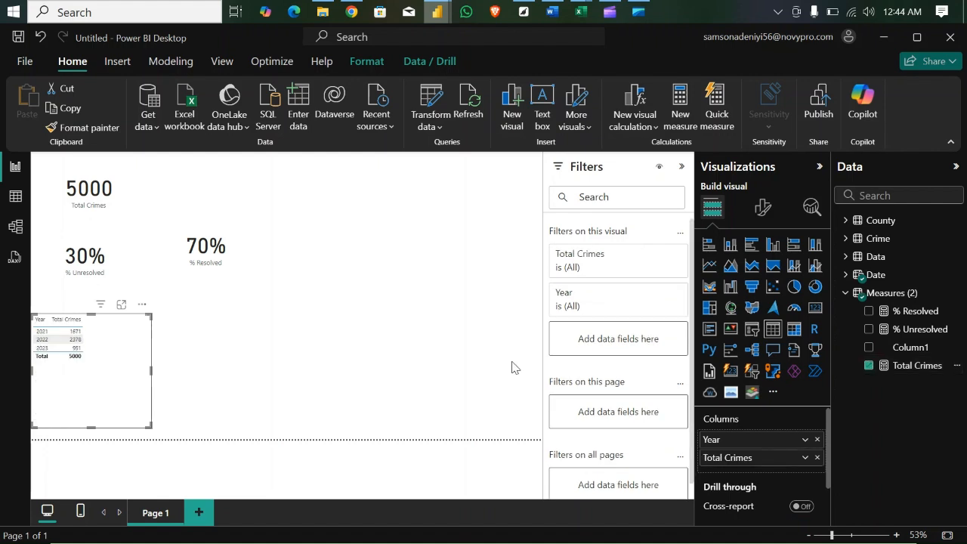
left_click_drag(134, 334, 395, 234)
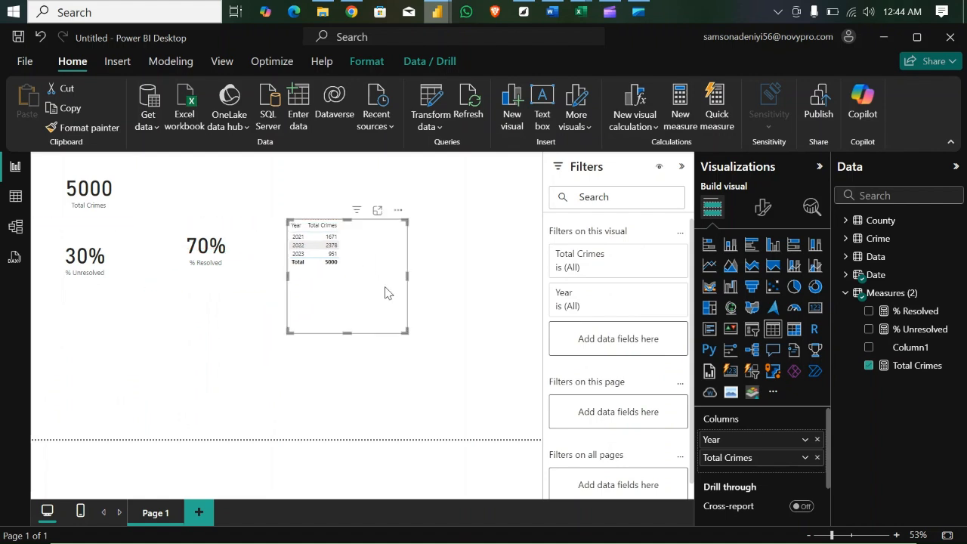
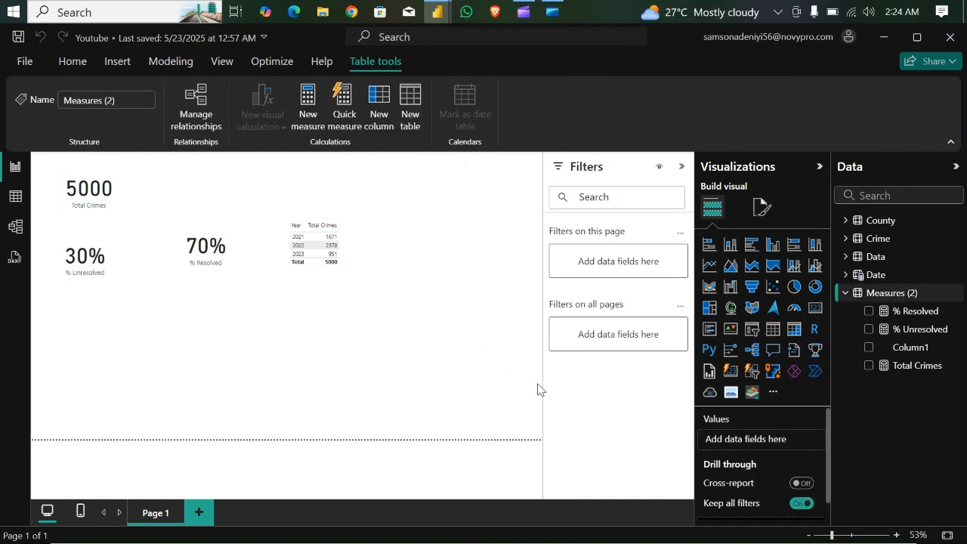
- Create a new measure named YoYChange in the Measures (2) table and start its formula body on a new line
right_click(898, 295)
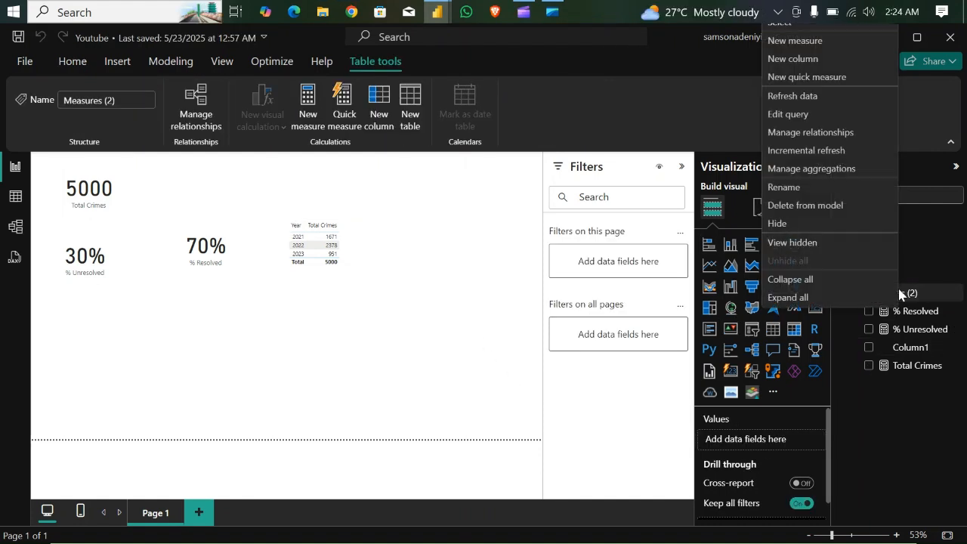
left_click(799, 42)
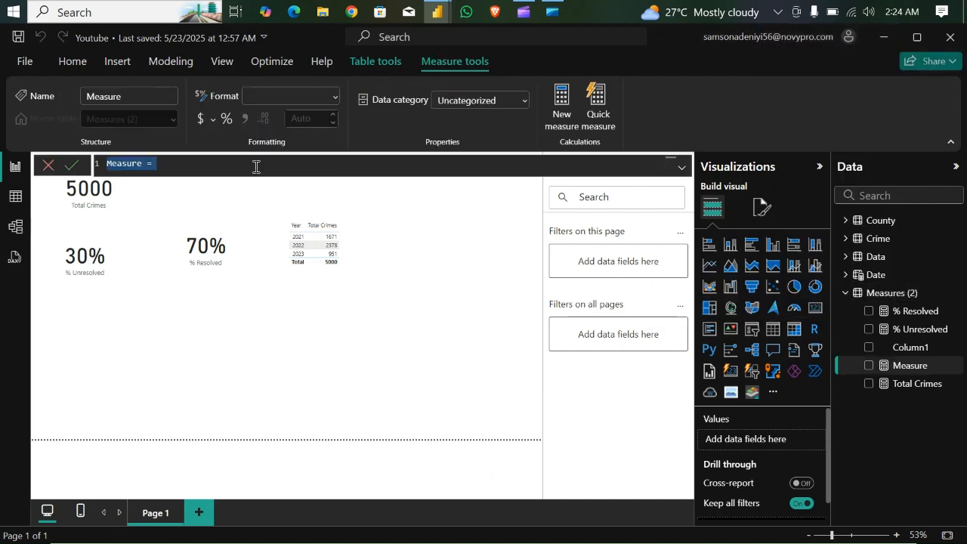
key("BackSpace")
type("Y")
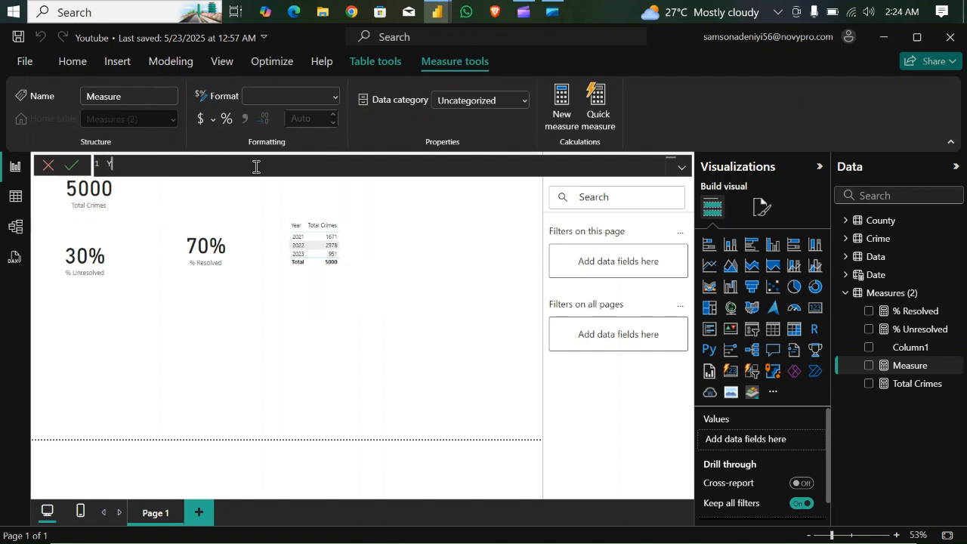
type("oYChange =")
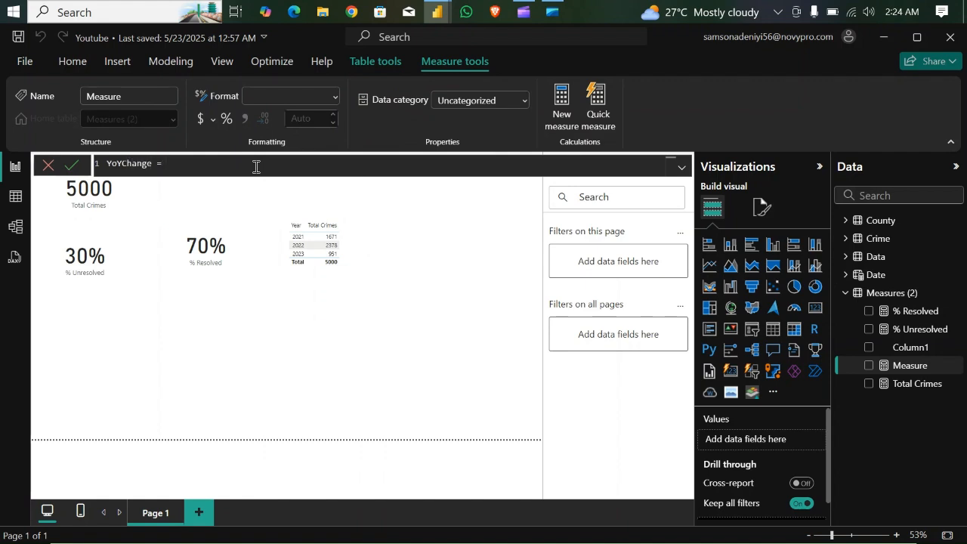
key("shift+Return")
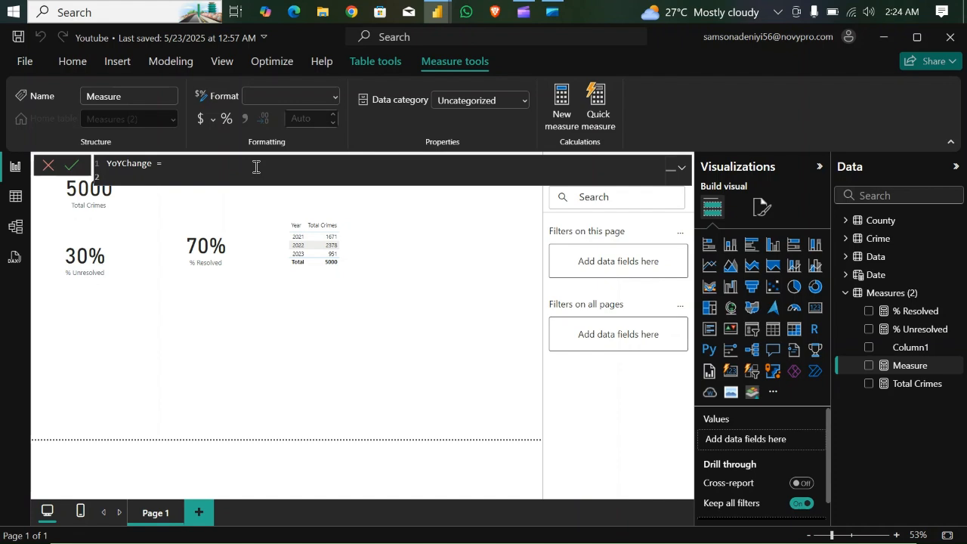
- In the YoYChange formula, declare the variable _PrevYear as a CALCULATE of [Total Crimes]
key("Tab")
type("VA")
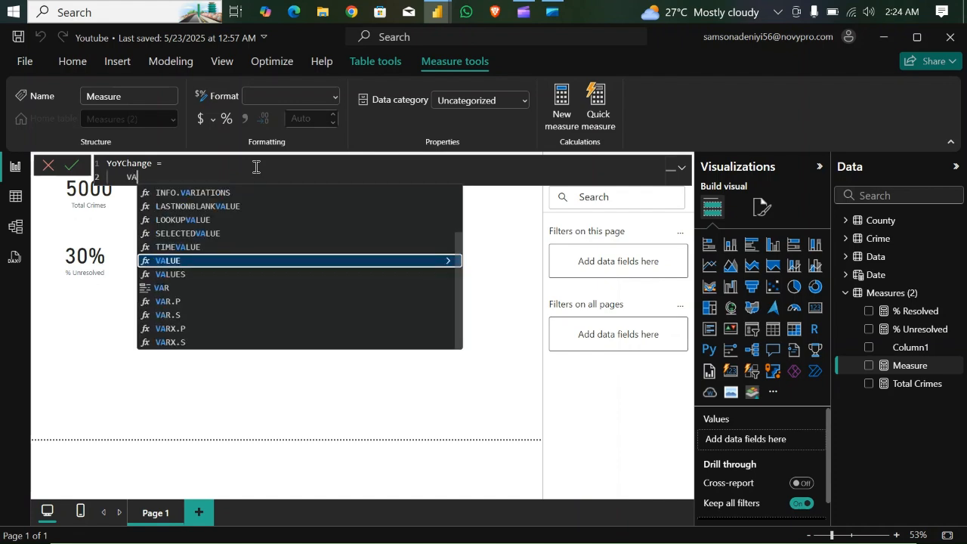
type("R _")
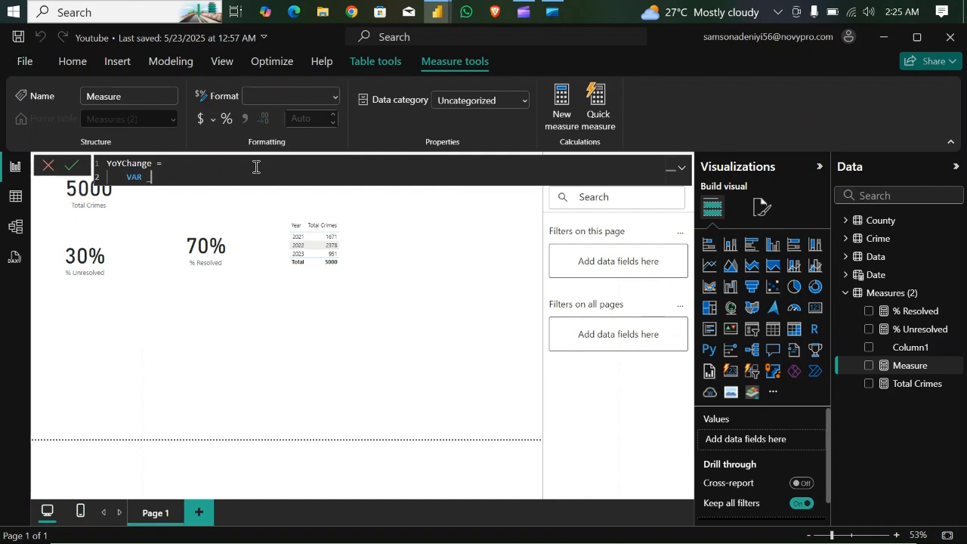
type("Prev")
type("Year ")
type("=")
type("cla")
key("BackSpace")
key("BackSpace")
type("a")
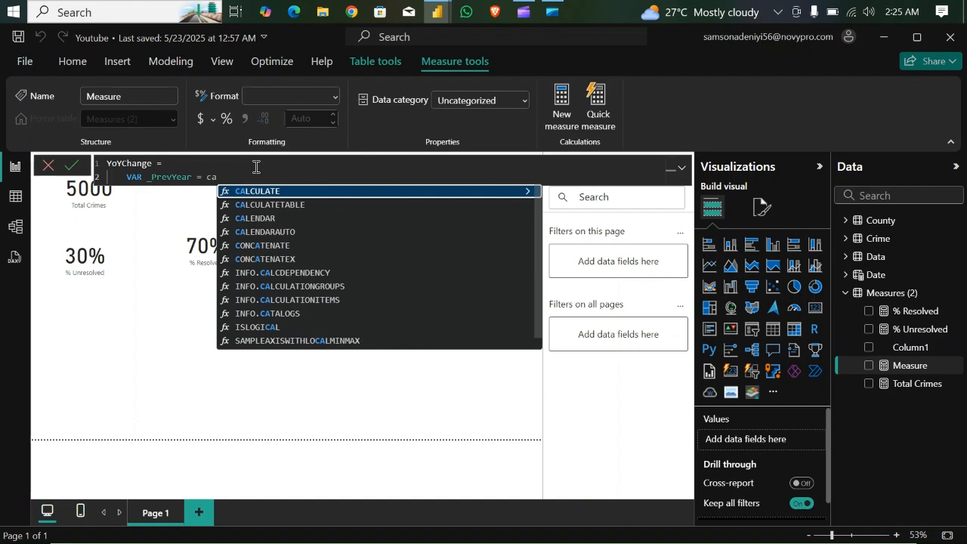
type("l")
key("Tab")
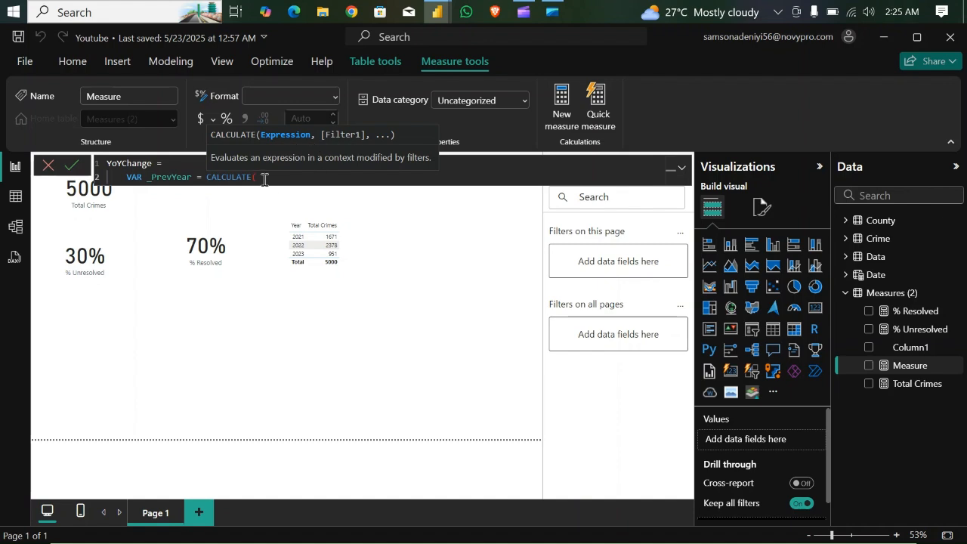
type("tot")
key("Tab")
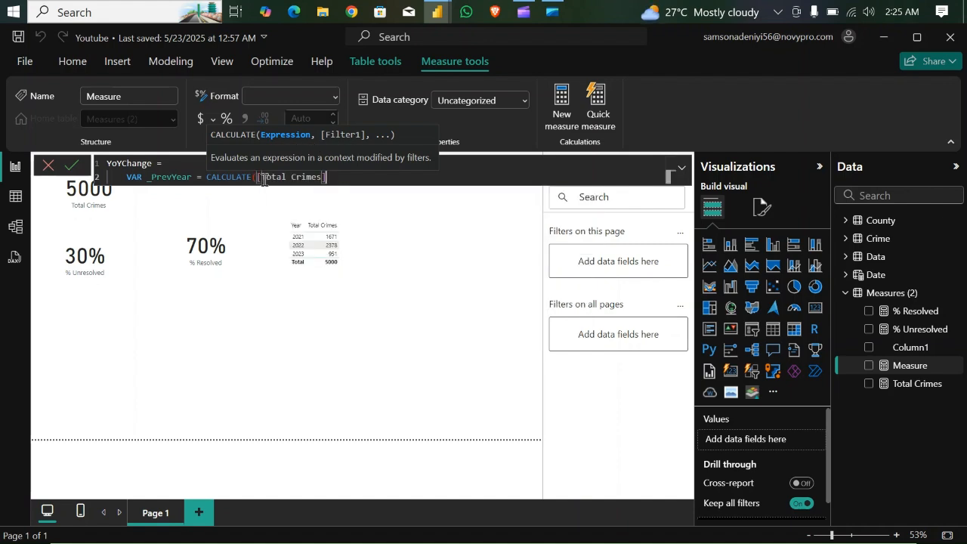
- Add SAMEPERIODLASTYEAR('Date'[Date]) as the filter of the _PrevYear calculation
type(", ")
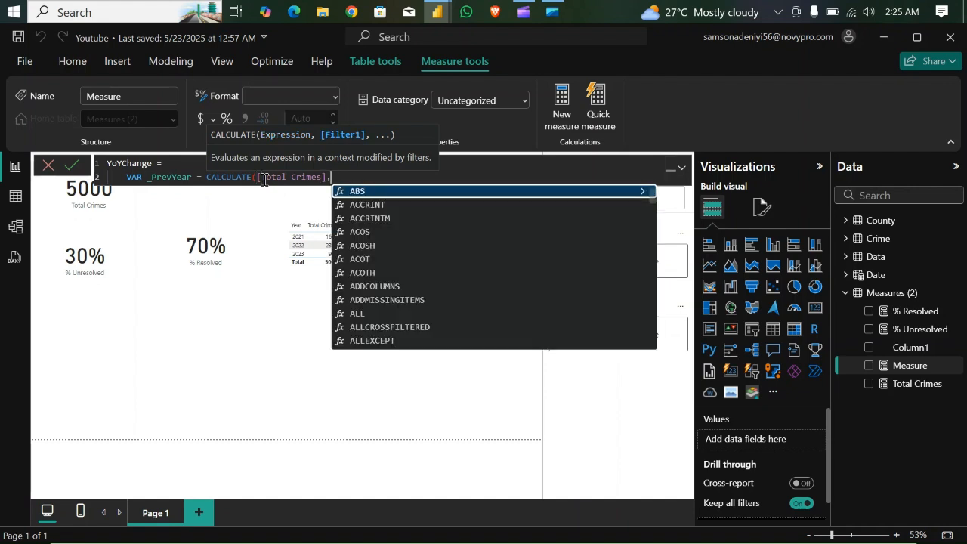
type("sam")
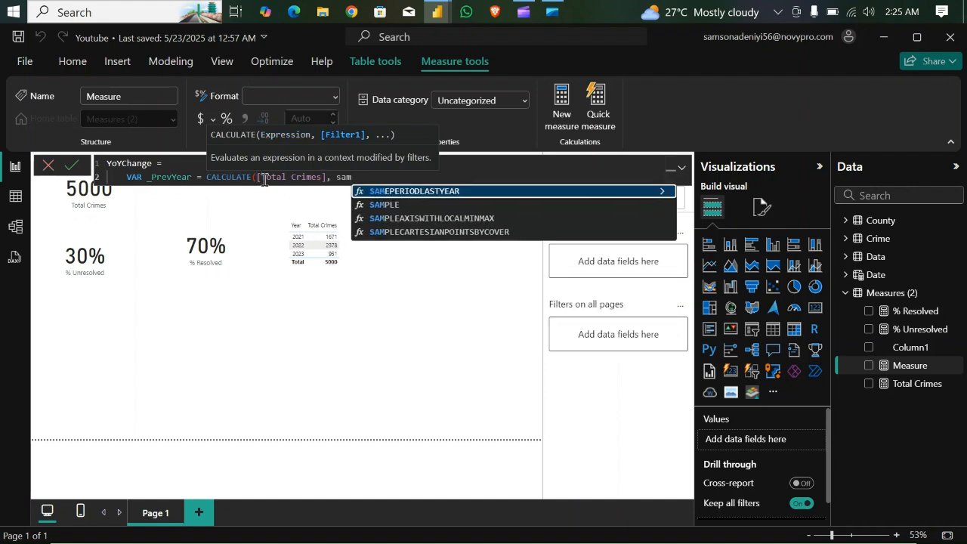
key("Tab")
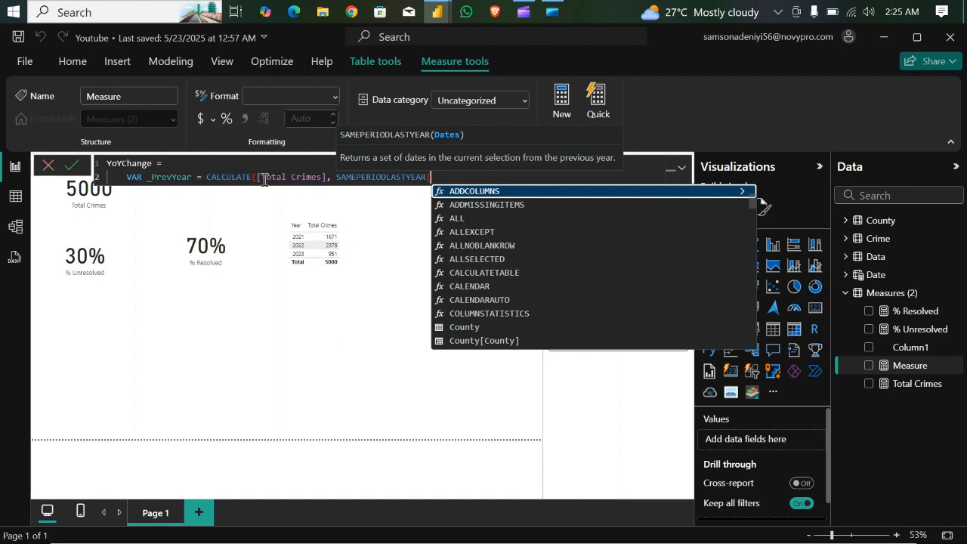
type("dat")
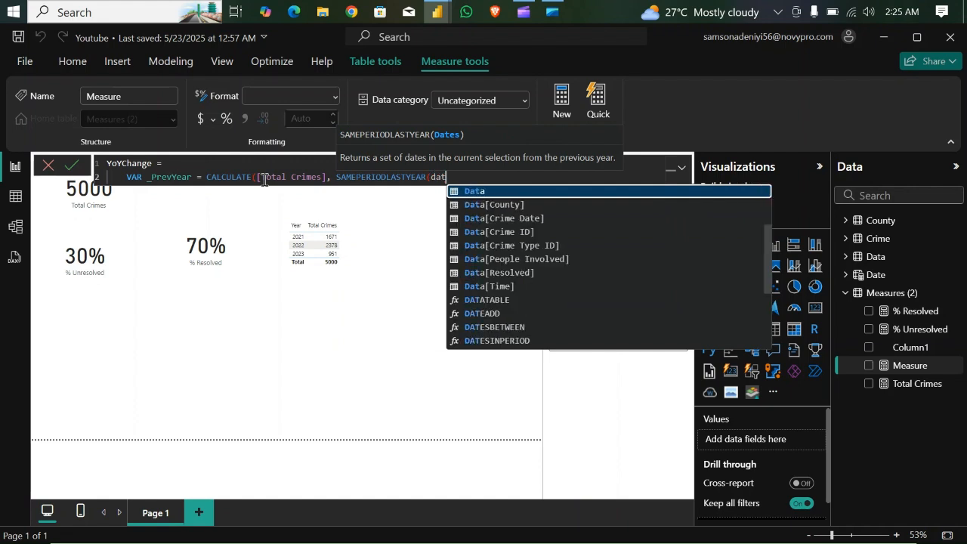
type("e")
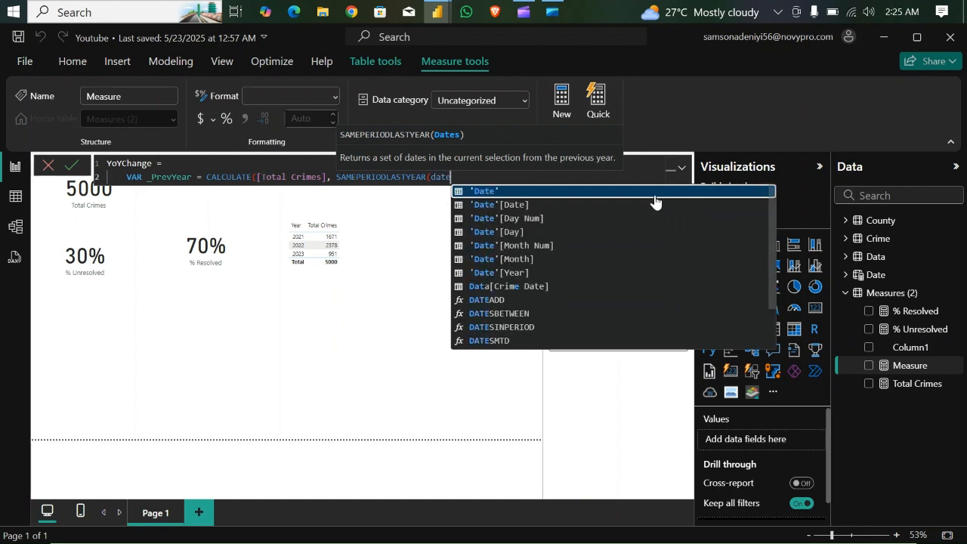
left_click(533, 207)
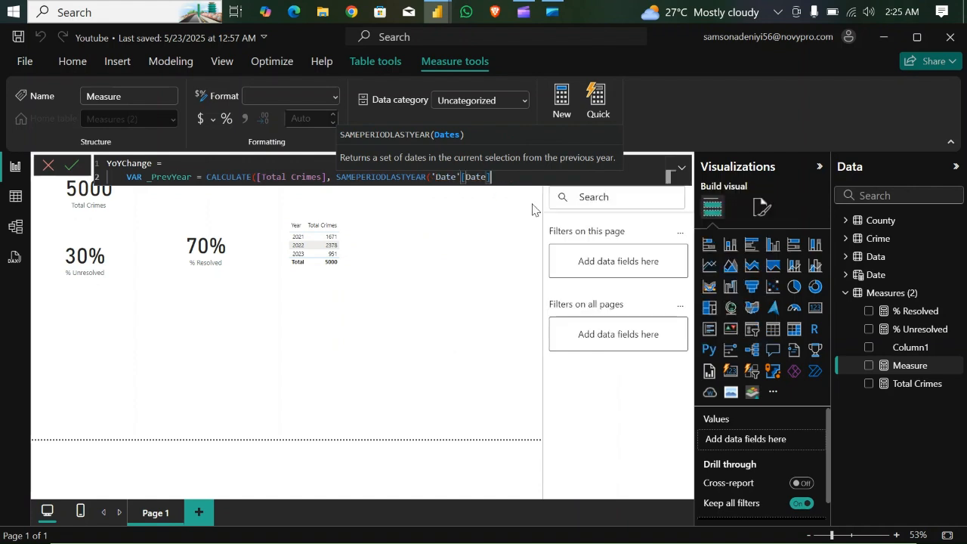
type(")")
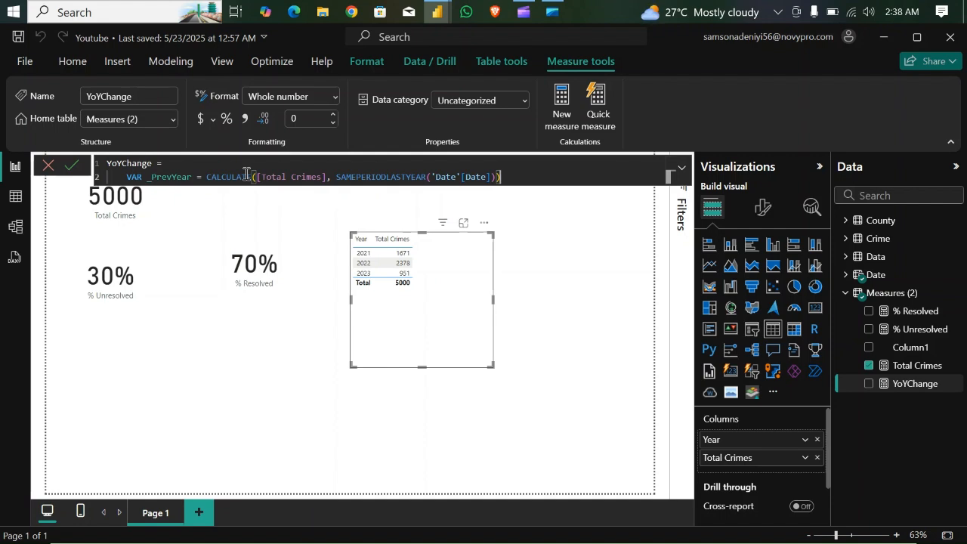
- Close the YoYChange formula with a RETURN of _PrevYear and commit the measure
key("shift+Return")
key("shift+Return")
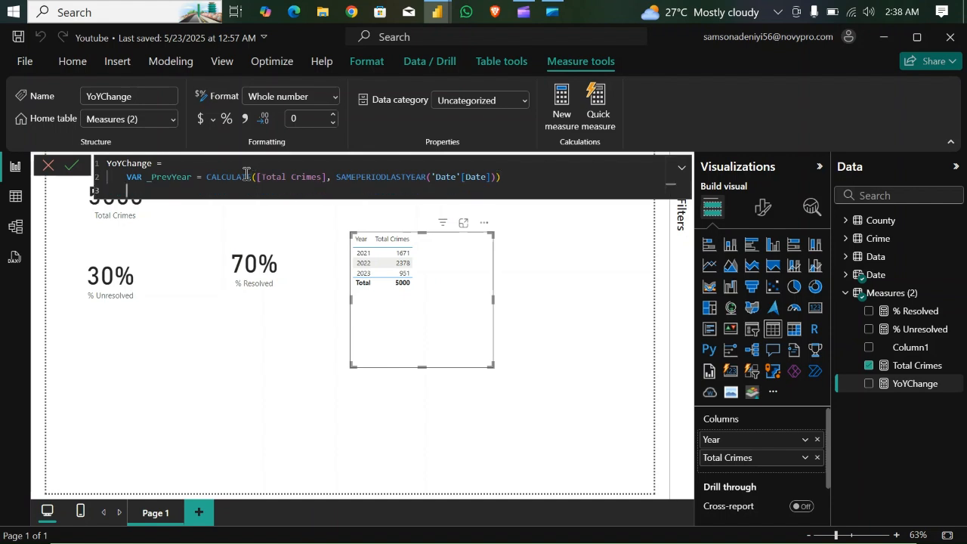
type("RETURN")
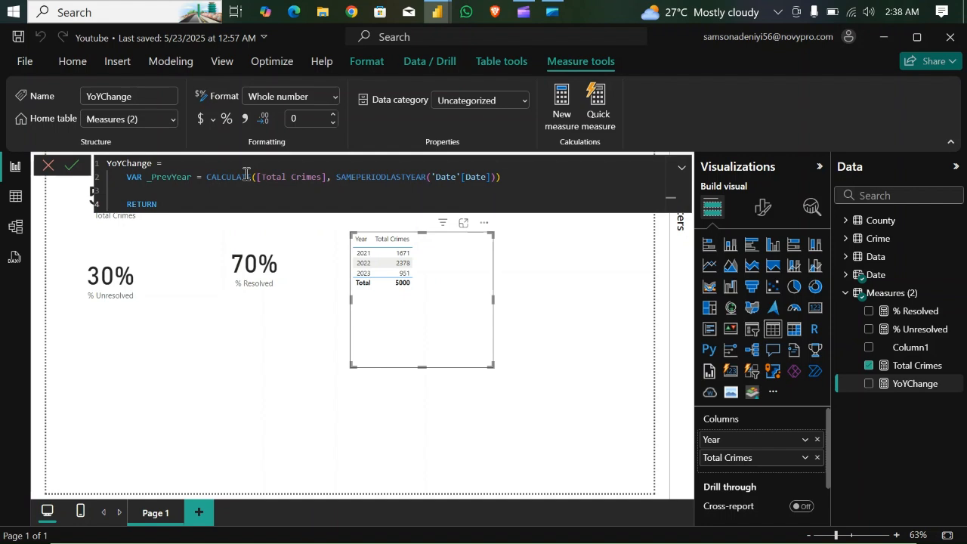
key("shift+Return")
type("_")
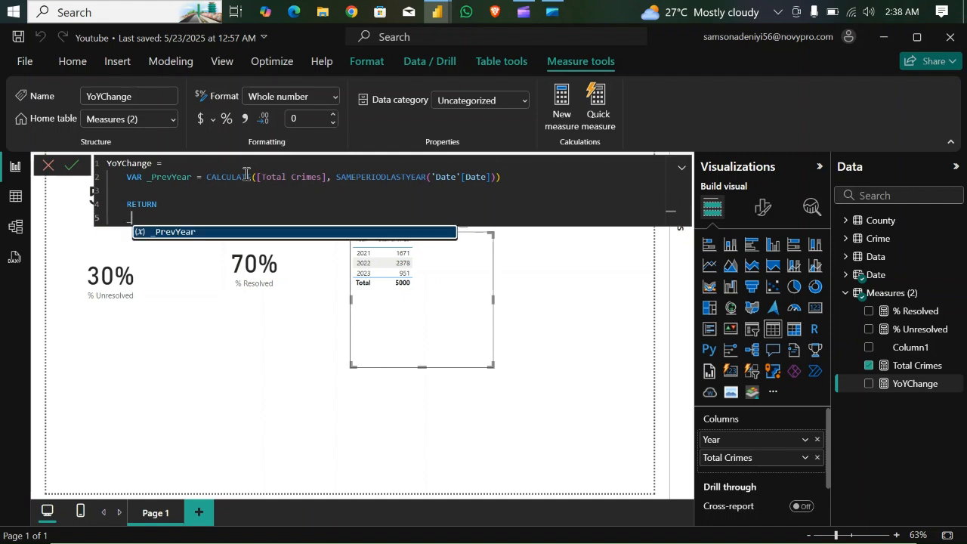
key("Tab")
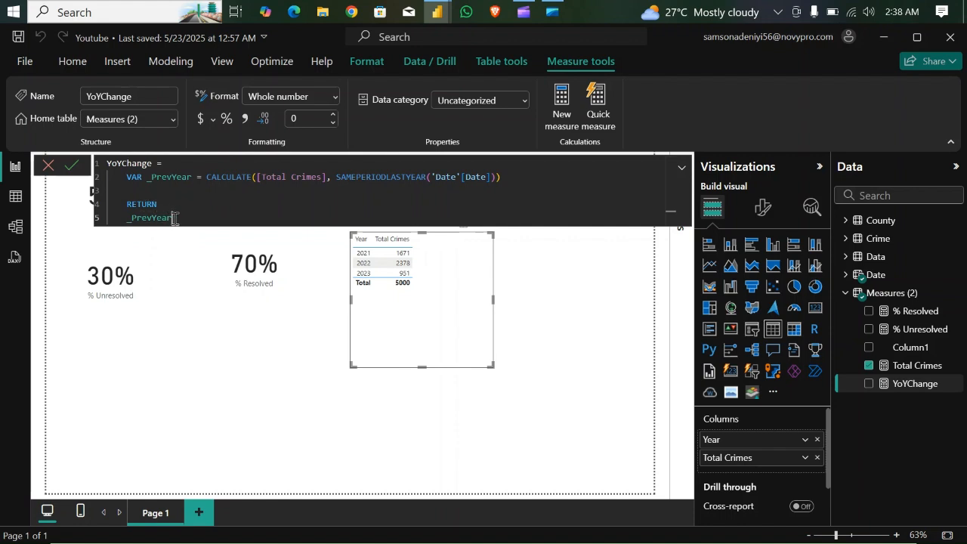
key("Return")
- Collapse the formula display and add YoYChange as a column after Total Crimes in the table visual
left_click(680, 168)
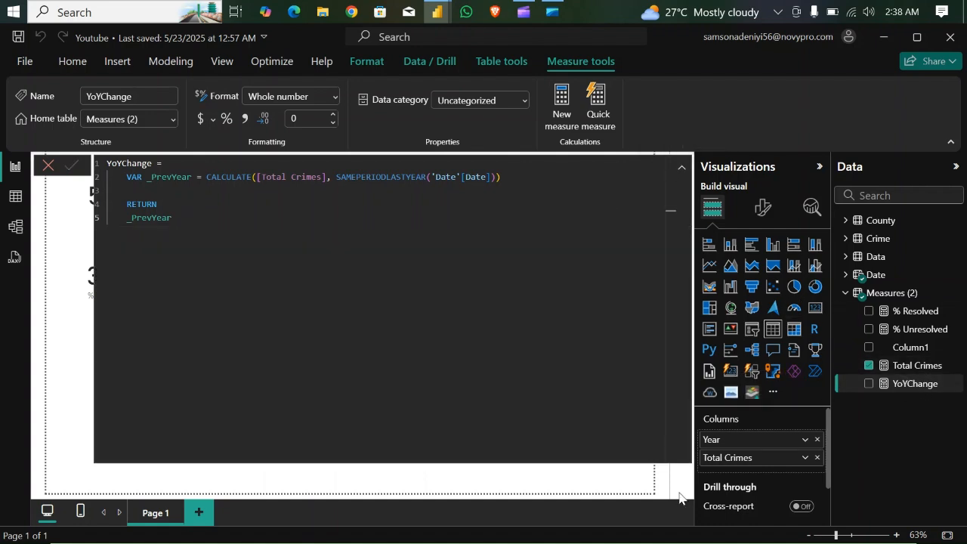
left_click(682, 168)
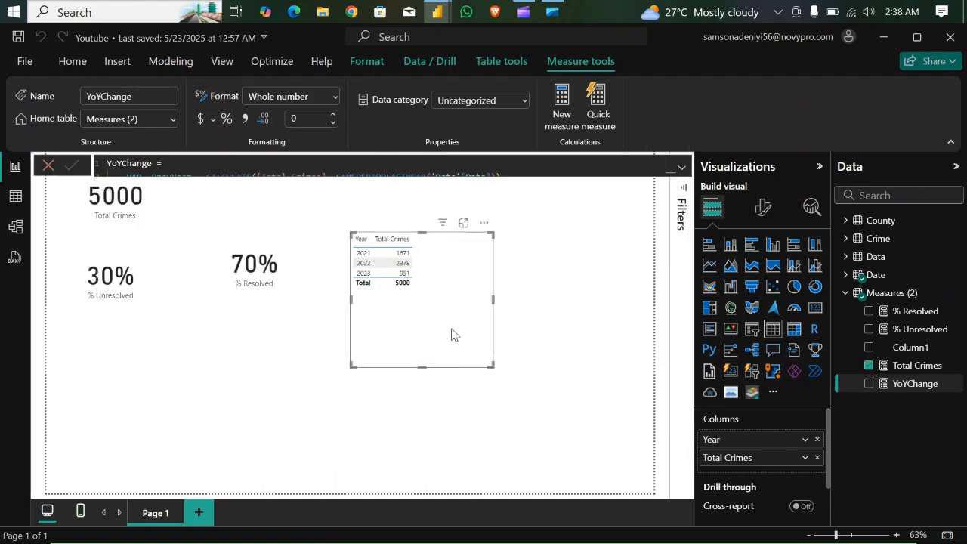
left_click_drag(910, 385, 775, 468)
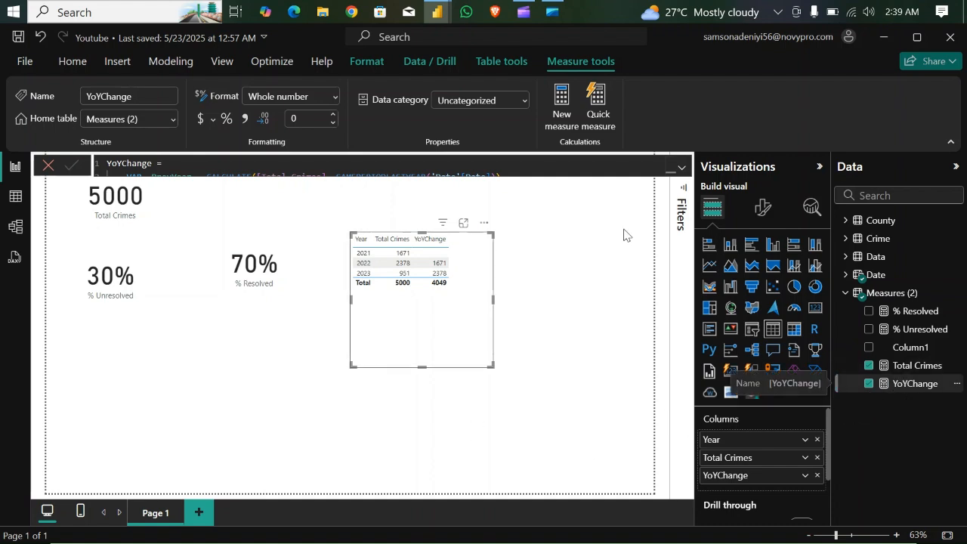
- Reopen the full YoYChange formula and declare a second variable, _YoYChange_pct, between _PrevYear and RETURN
left_click(682, 170)
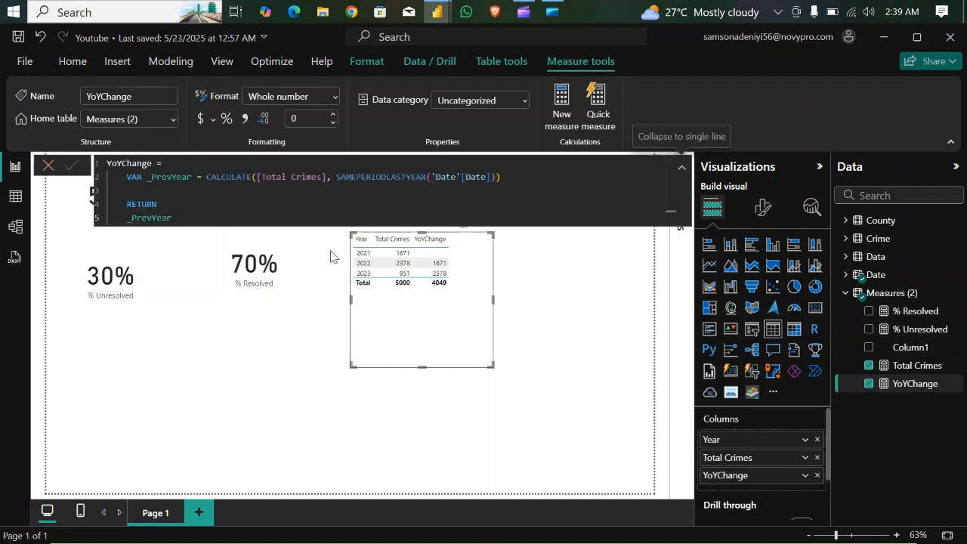
left_click(202, 218)
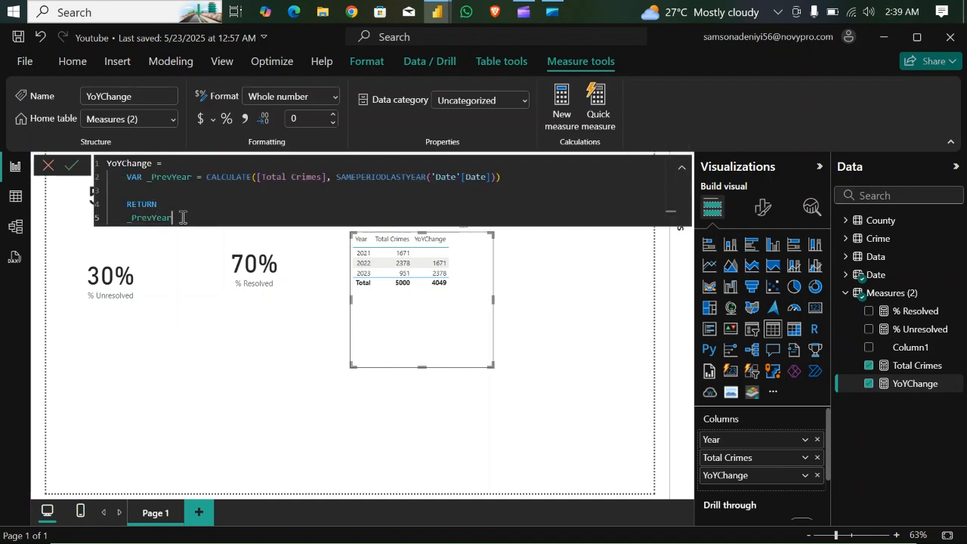
left_click(157, 190)
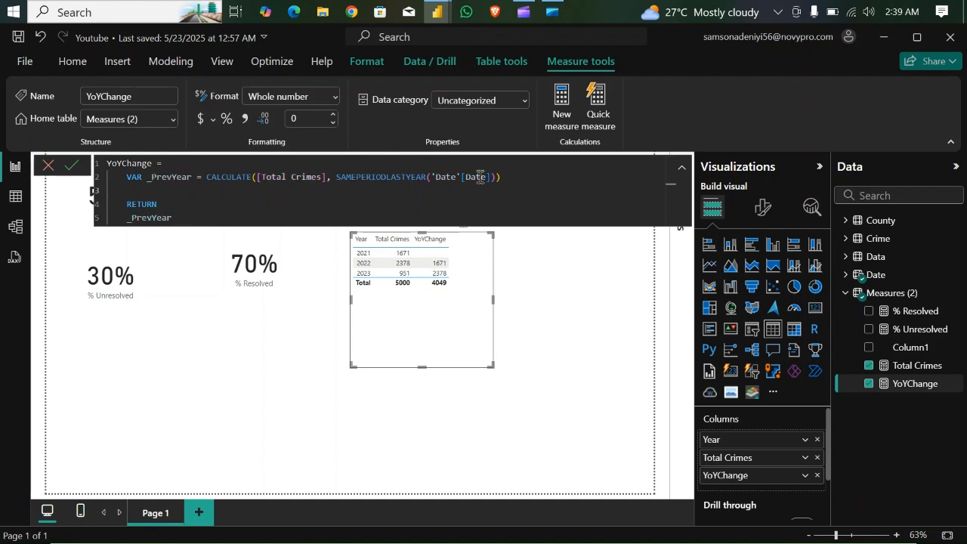
left_click(504, 178)
key("Return")
key("Return")
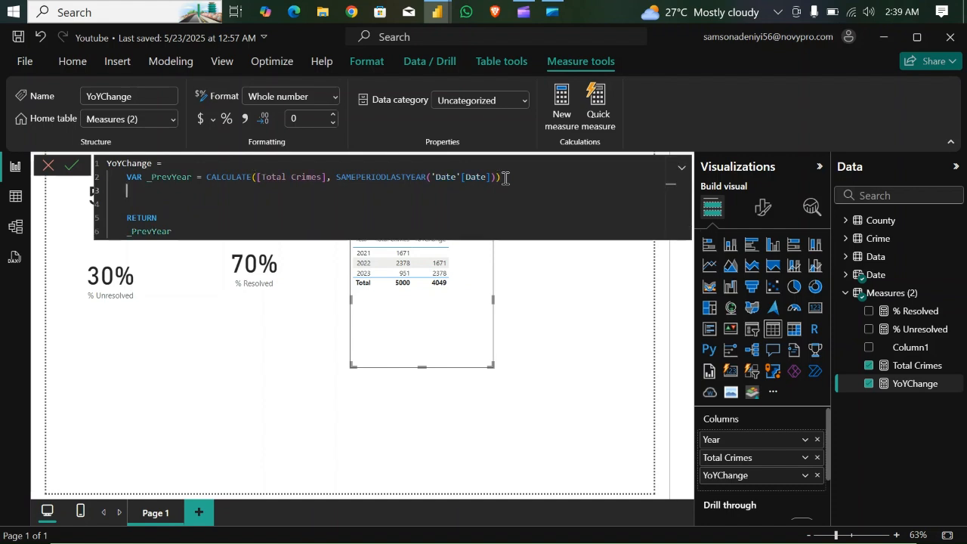
type("VAR Y")
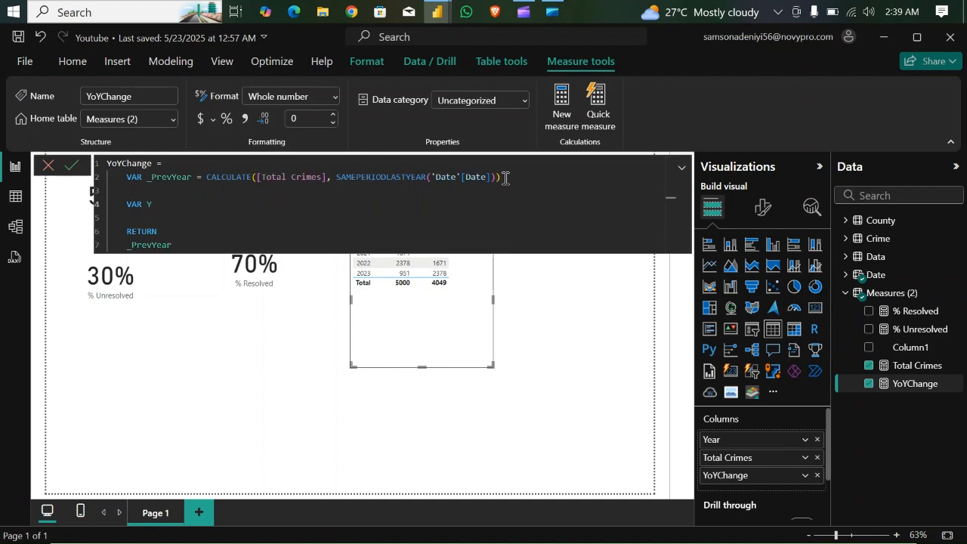
type("o")
key("BackSpace")
key("BackSpace")
type("_YoYChange_pct =")
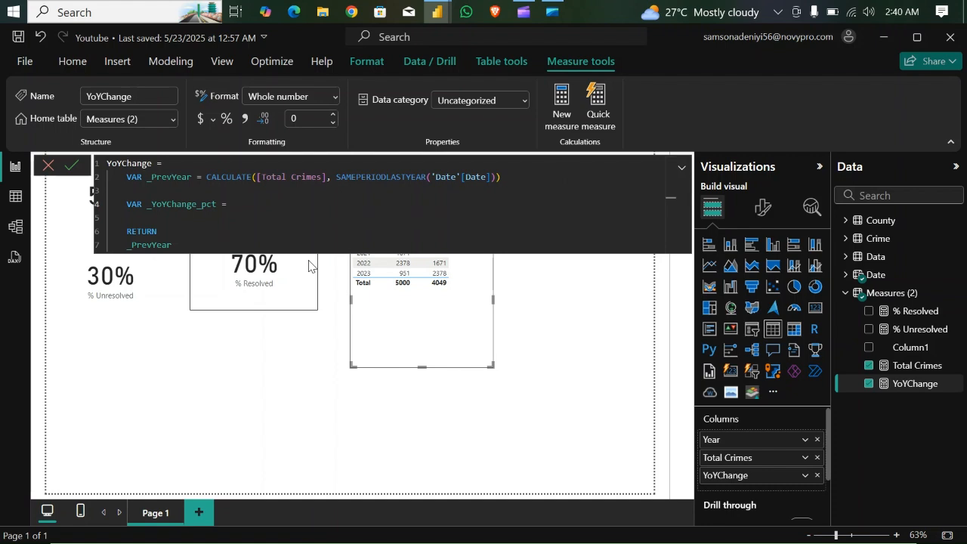
- Define _YoYChange_pct with a DIVIDE function whose numerator is [Total Crimes] - _PrevYear
type("d")
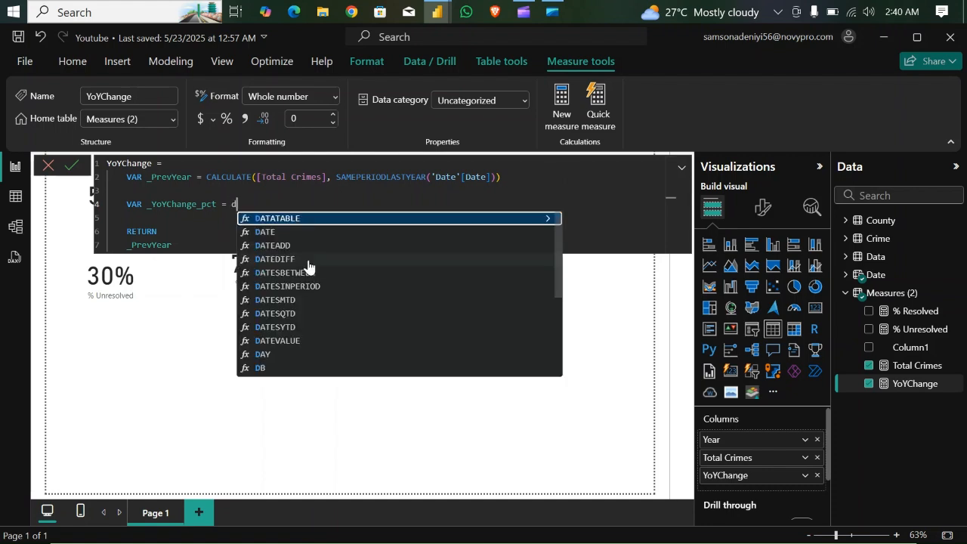
type("iv")
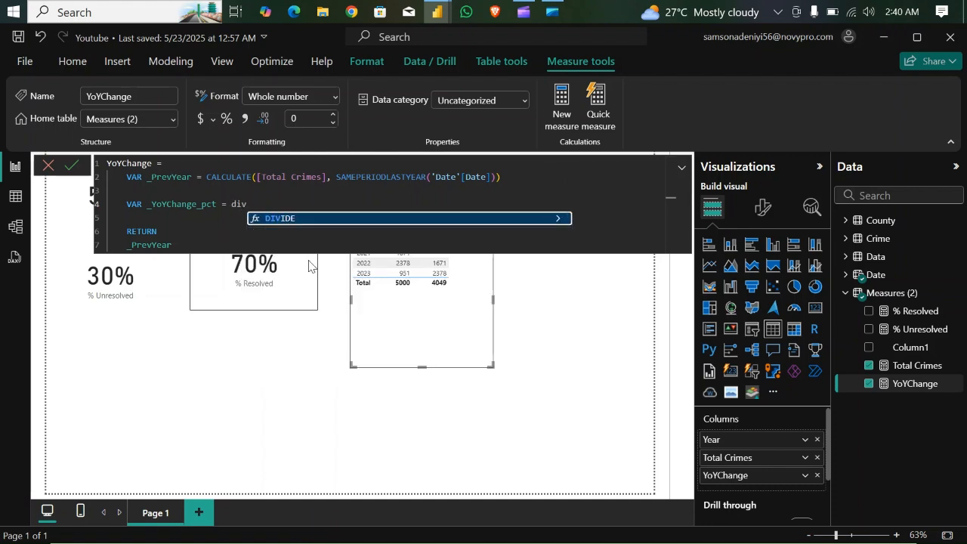
key("Tab")
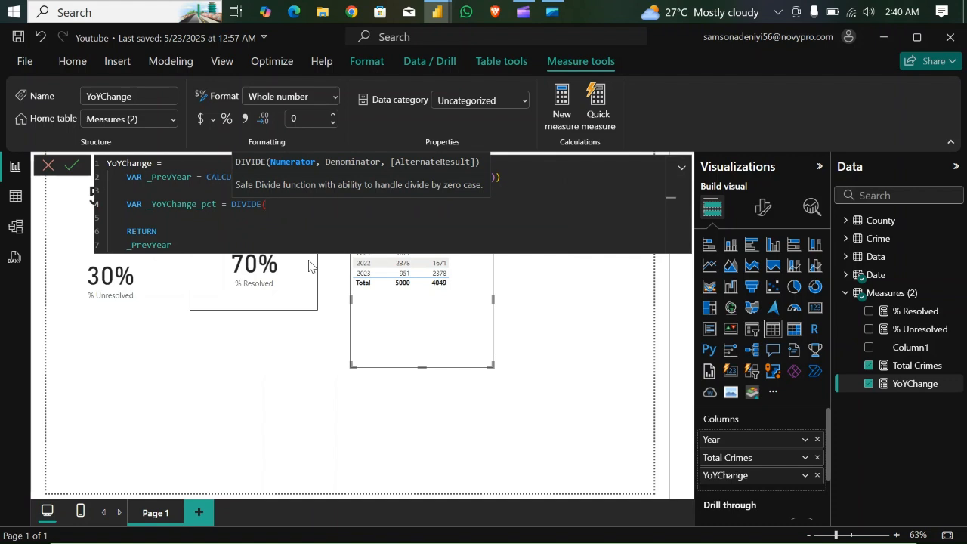
type("tot")
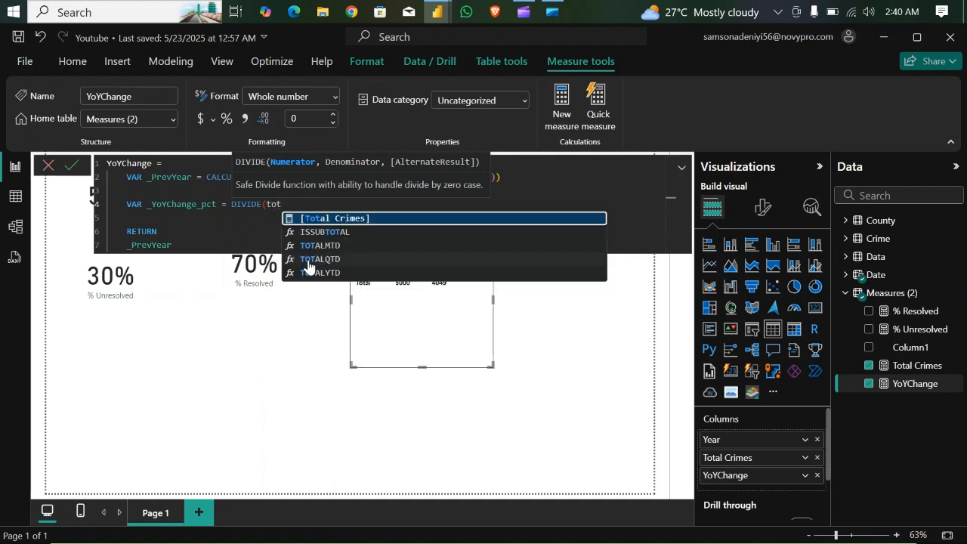
key("Tab")
type("- ")
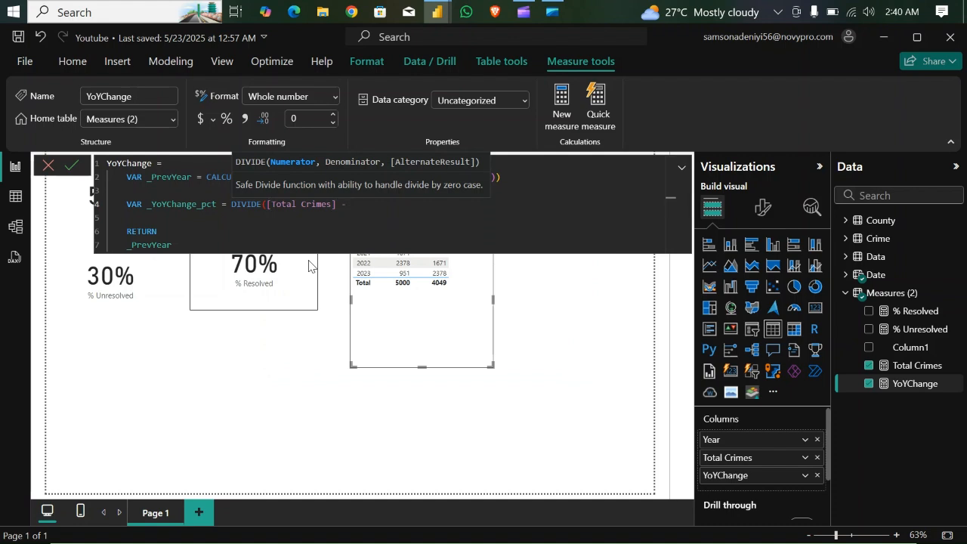
type("_pr")
key("Tab")
- Enclose the DIVIDE numerator in its own parentheses and complete the function with _PrevYear as the denominator
type("),")
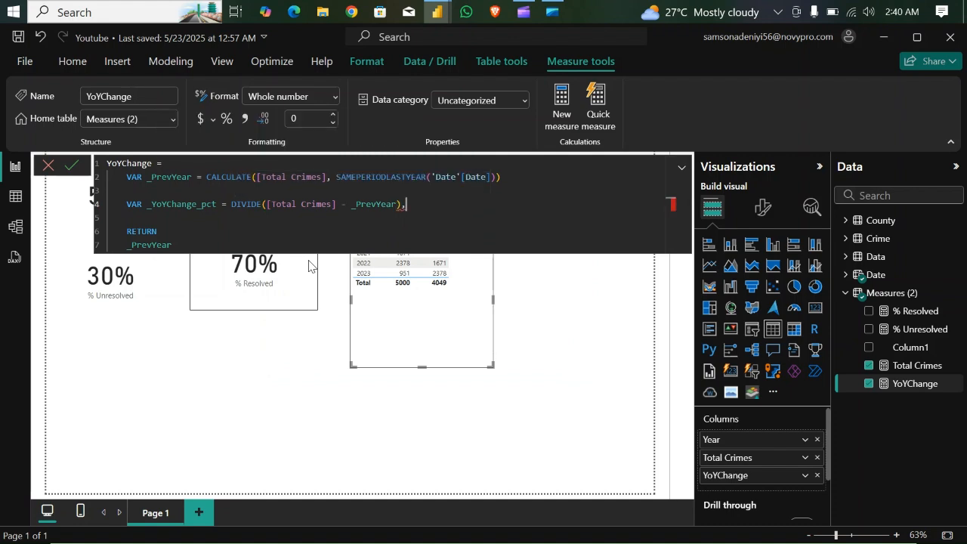
key("BackSpace")
key("BackSpace")
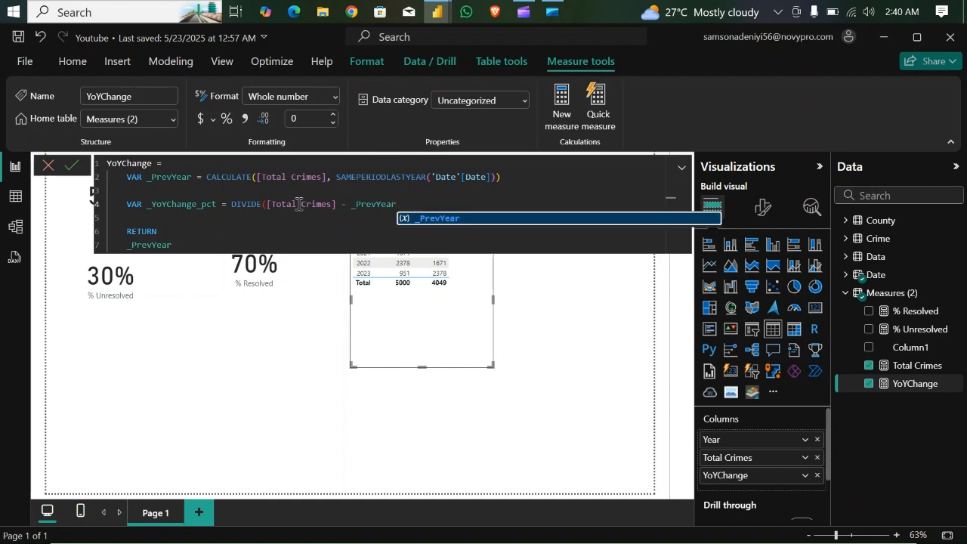
left_click(266, 204)
type("(")
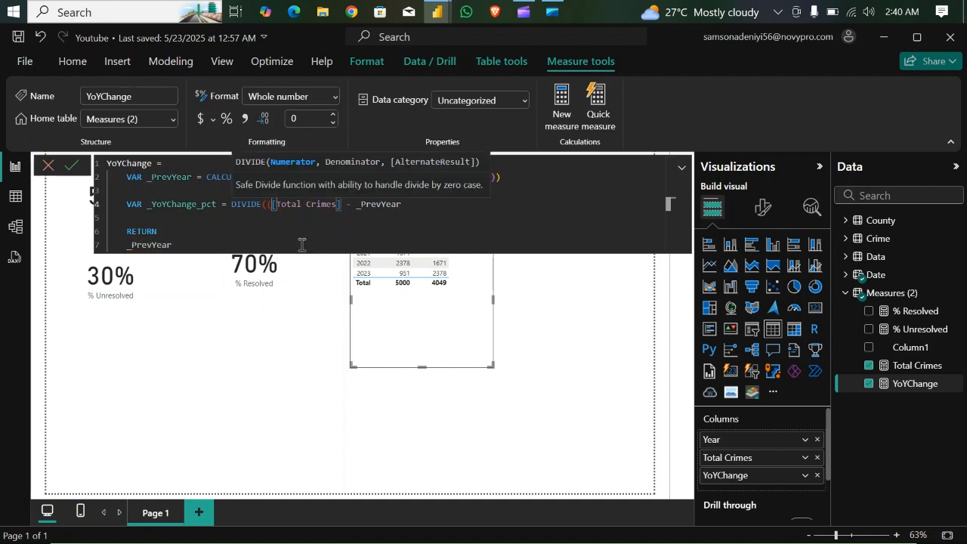
left_click(405, 203)
type("),")
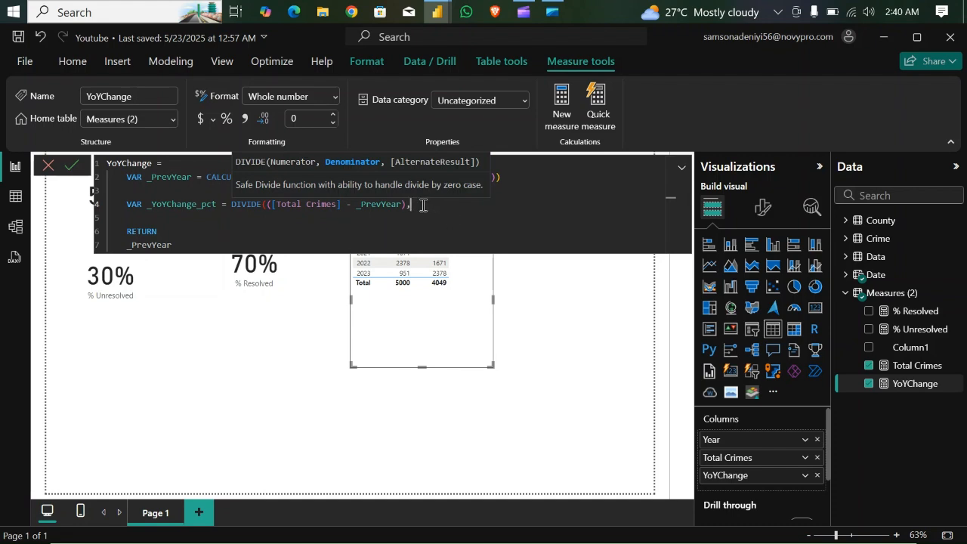
type("_PrevYear)")
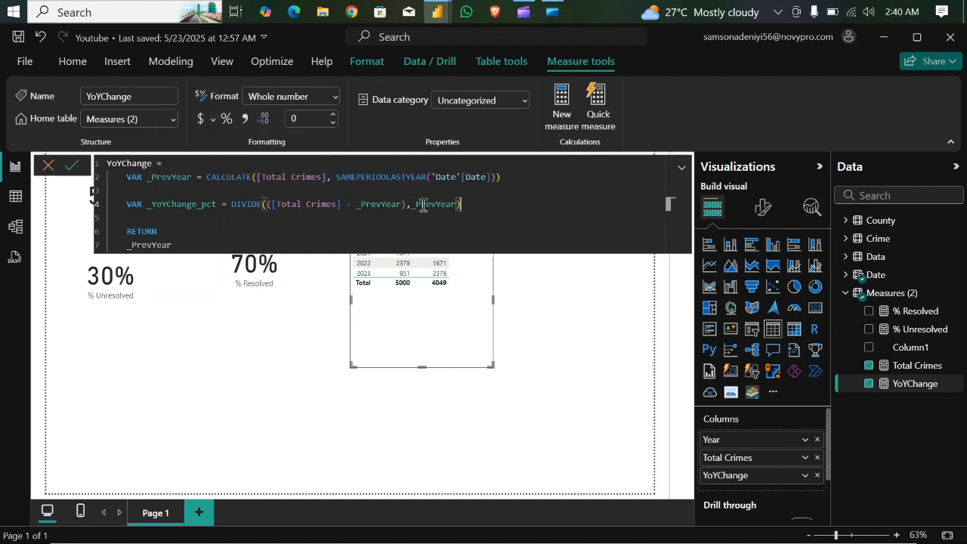
- Make the measure return _YoYChange_pct instead of _PrevYear, commit it, and format YoYChange as a percentage
left_click(187, 244)
key("BackSpace")
key("BackSpace")
key("BackSpace")
key("BackSpace")
key("BackSpace")
key("BackSpace")
key("BackSpace")
key("BackSpace")
key("BackSpace")
type("_yop")
key("BackSpace")
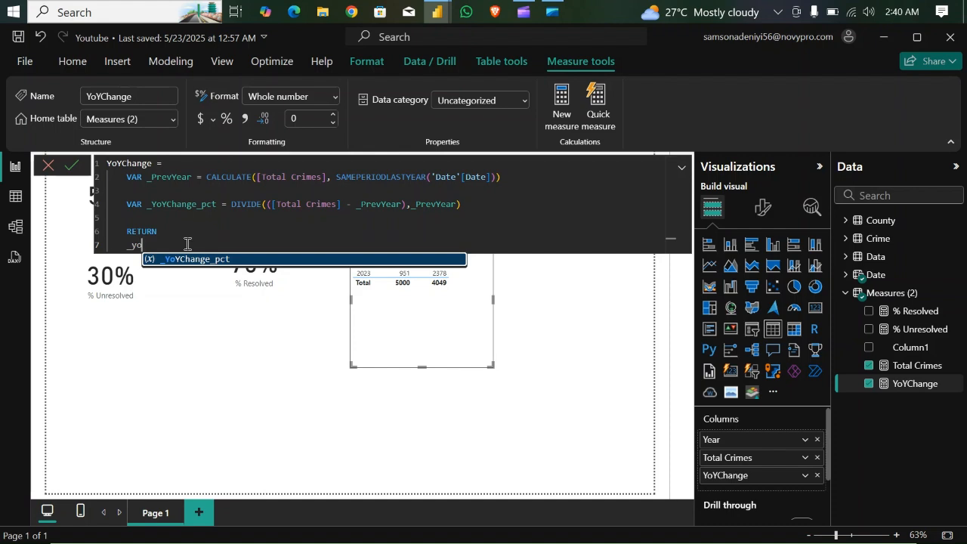
key("Tab")
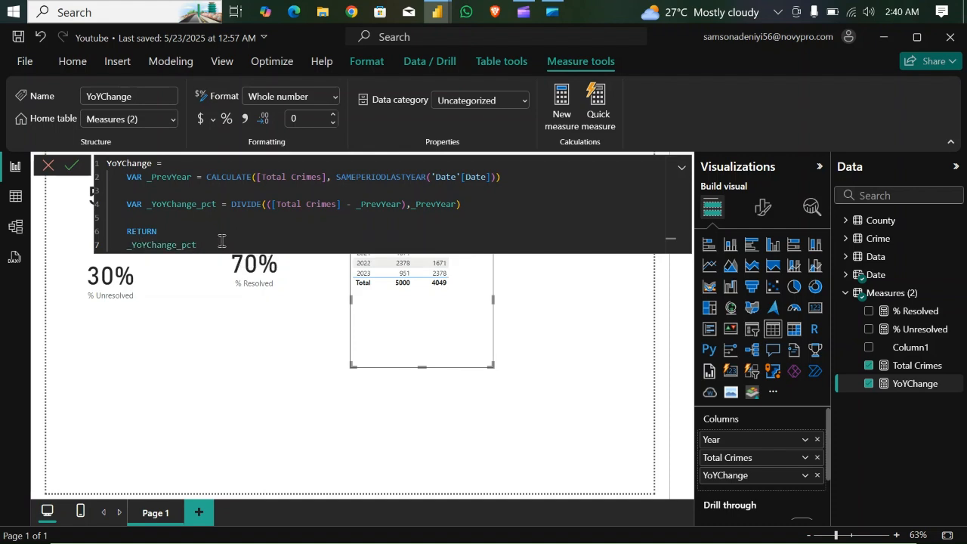
key("Return")
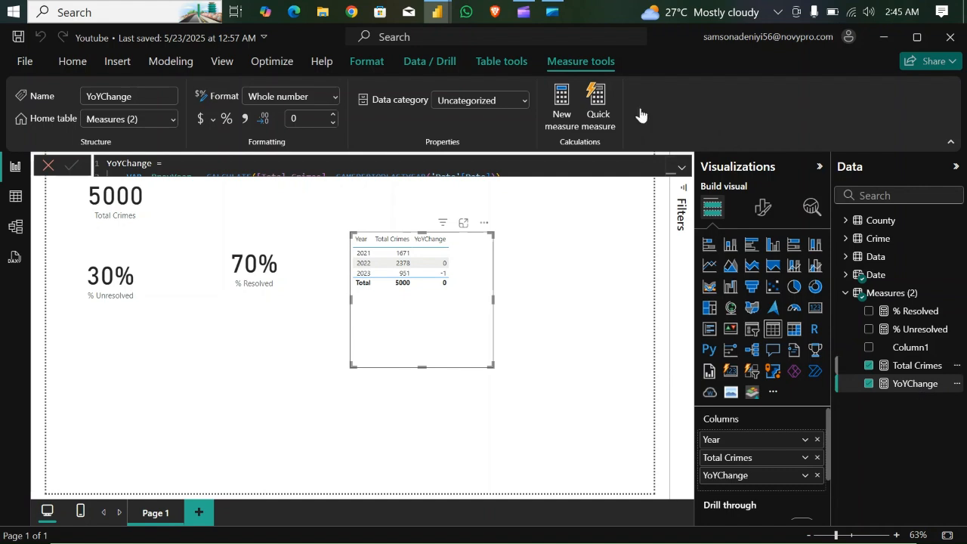
left_click(226, 119)
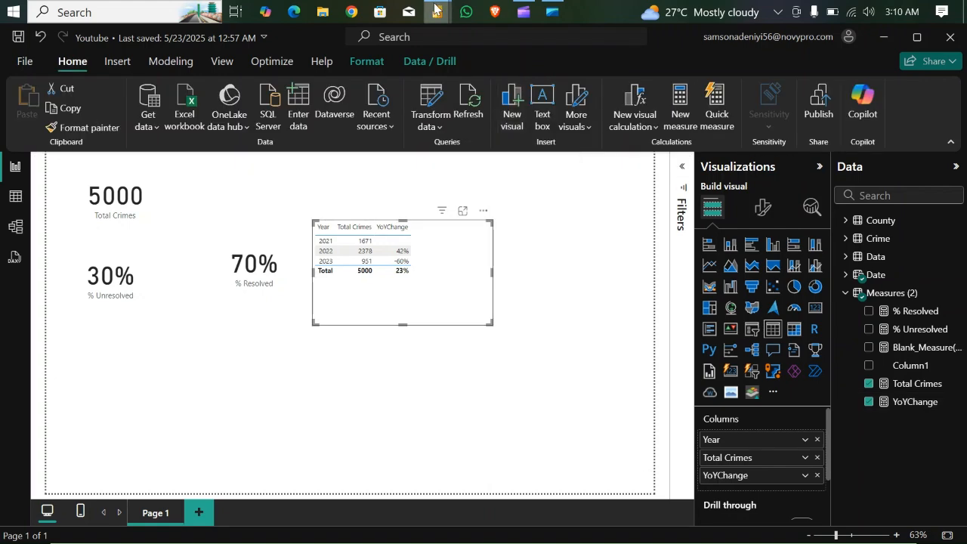
- Examine the Crime by Year column chart in the Crimes report and return to the Youtube report
mouse_move(436, 11)
left_click(336, 103)
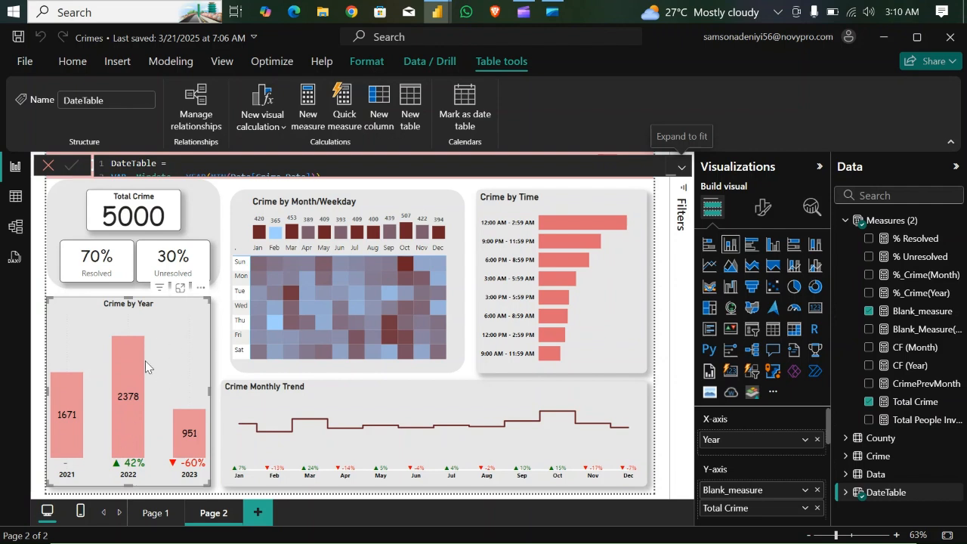
mouse_move(117, 384)
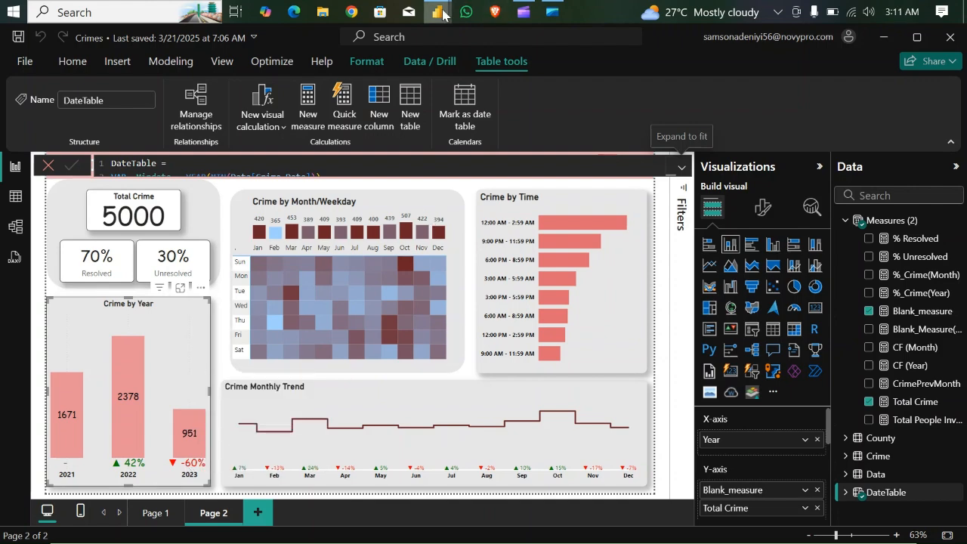
mouse_move(436, 12)
left_click(500, 96)
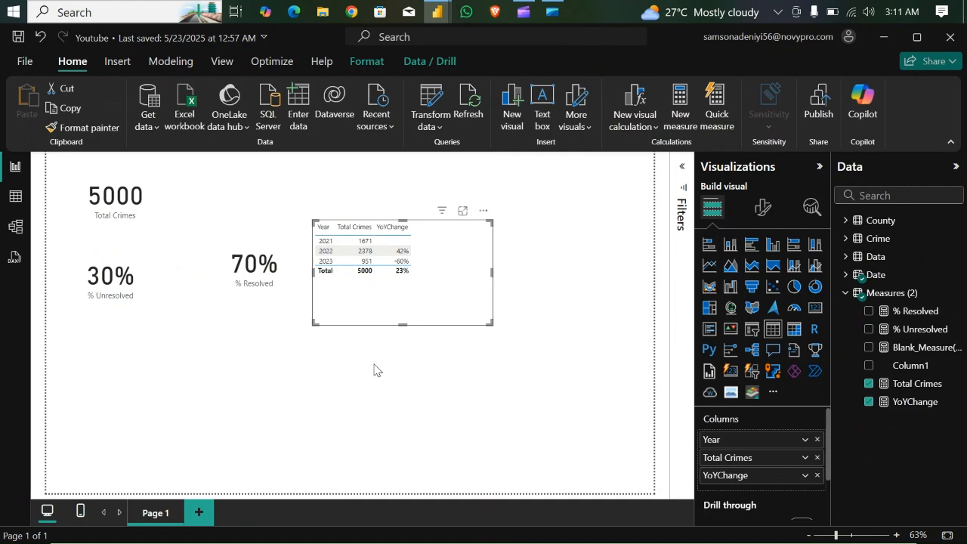
- Replace the yearly table visual with a stacked column chart, moved to the middle of the page and enlarged
left_click(484, 210)
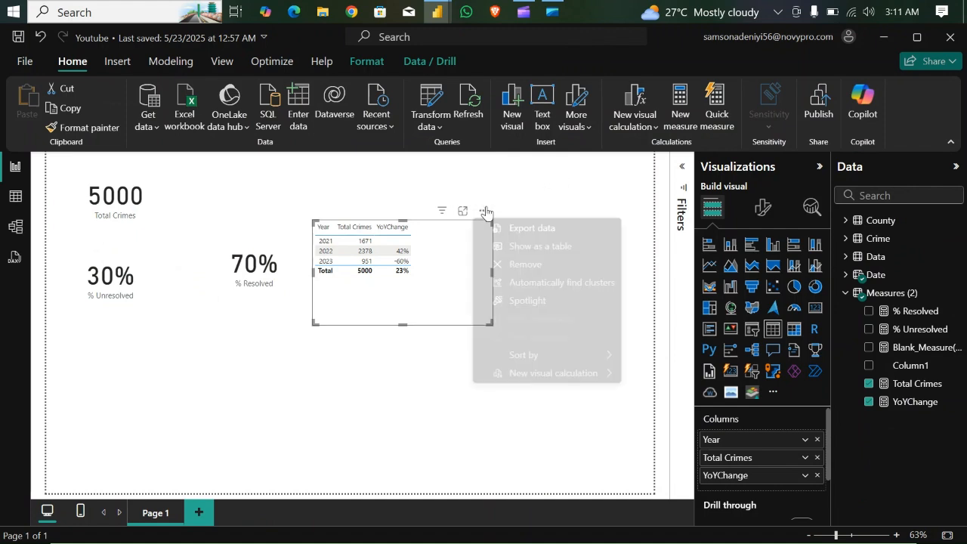
left_click(528, 264)
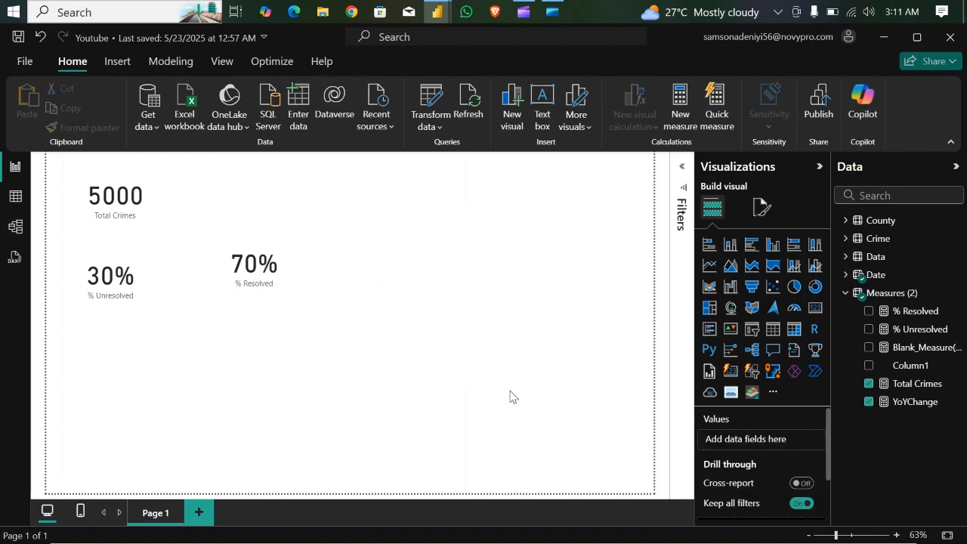
left_click(730, 245)
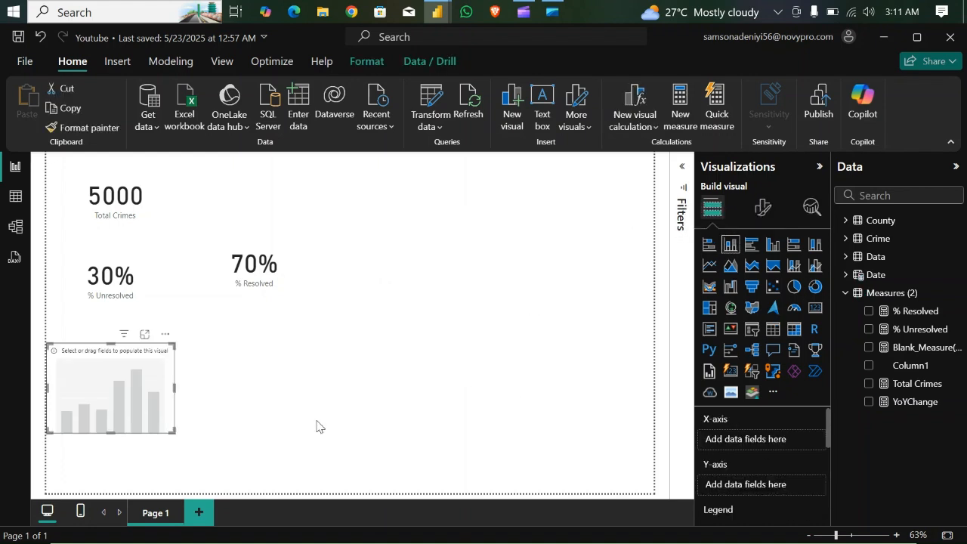
left_click_drag(167, 360, 382, 293)
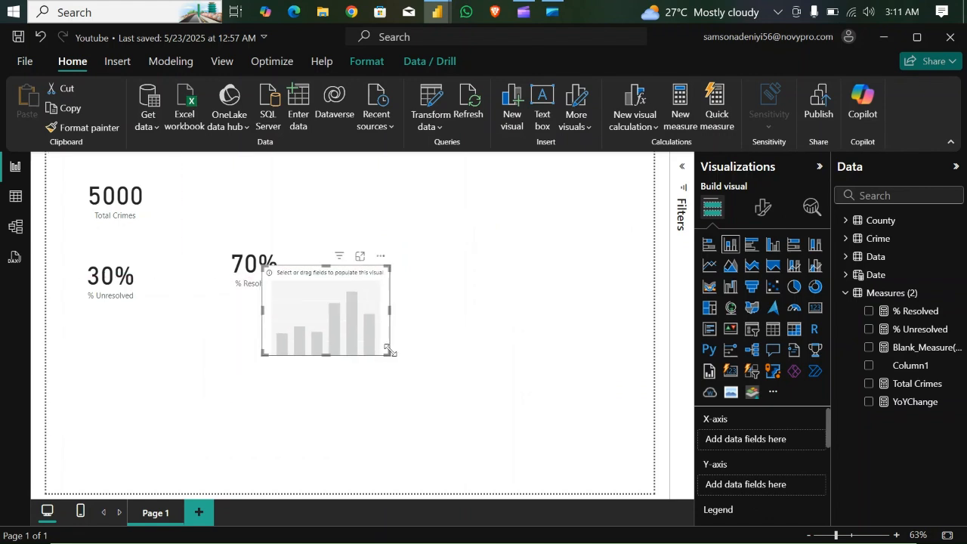
left_click_drag(390, 352, 453, 375)
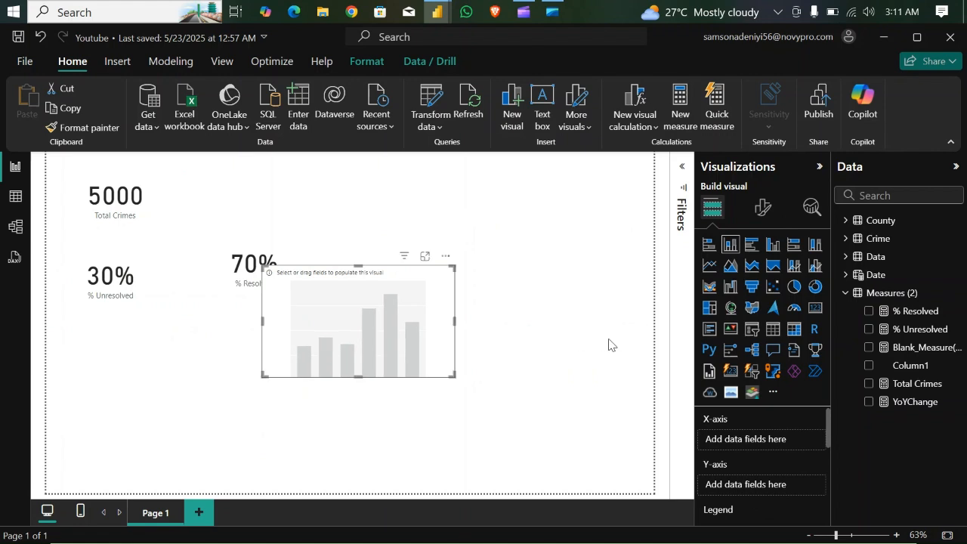
- Plot Total Crimes on the chart's Y-axis against Year from the Date table on the X-axis, and make the chart narrower and taller
left_click(846, 293)
left_click(846, 293)
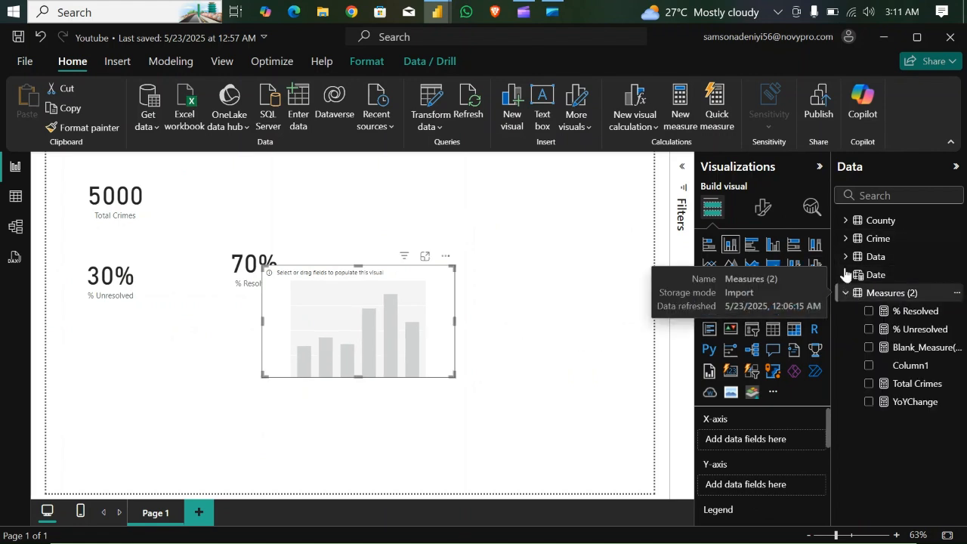
left_click(847, 276)
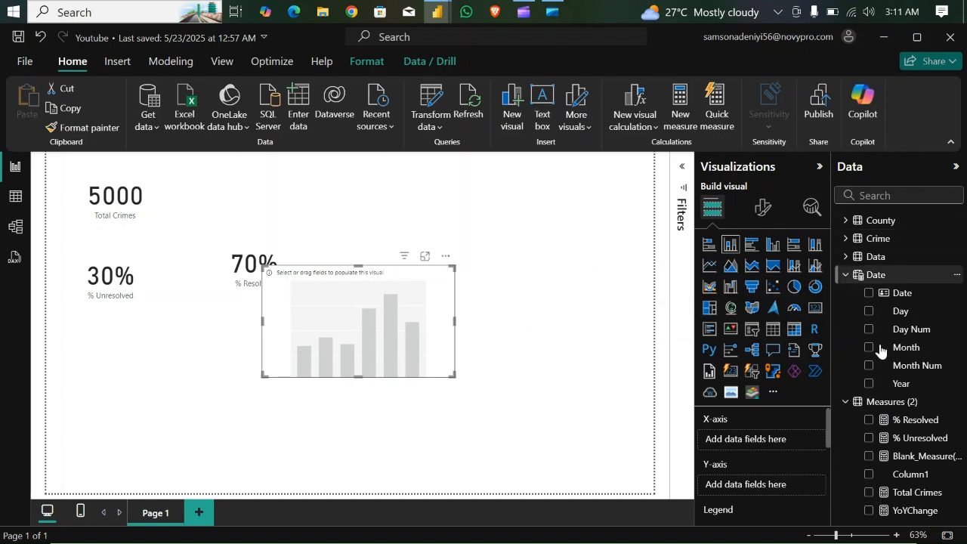
left_click_drag(900, 386, 760, 446)
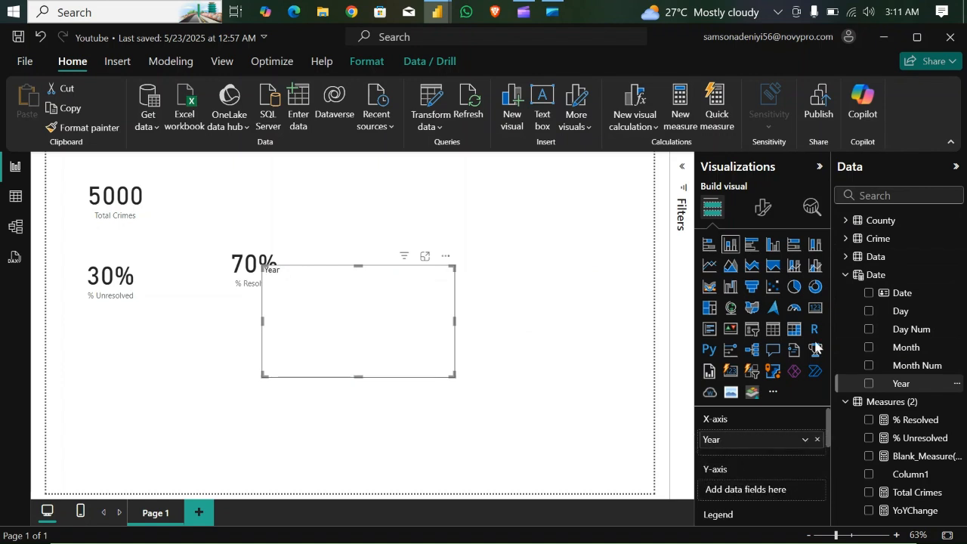
left_click(846, 274)
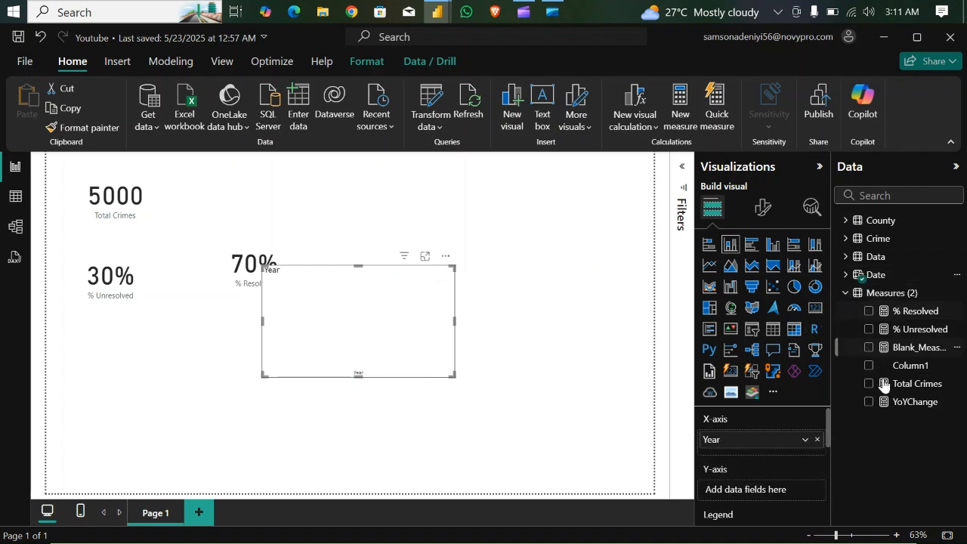
left_click_drag(873, 384, 772, 490)
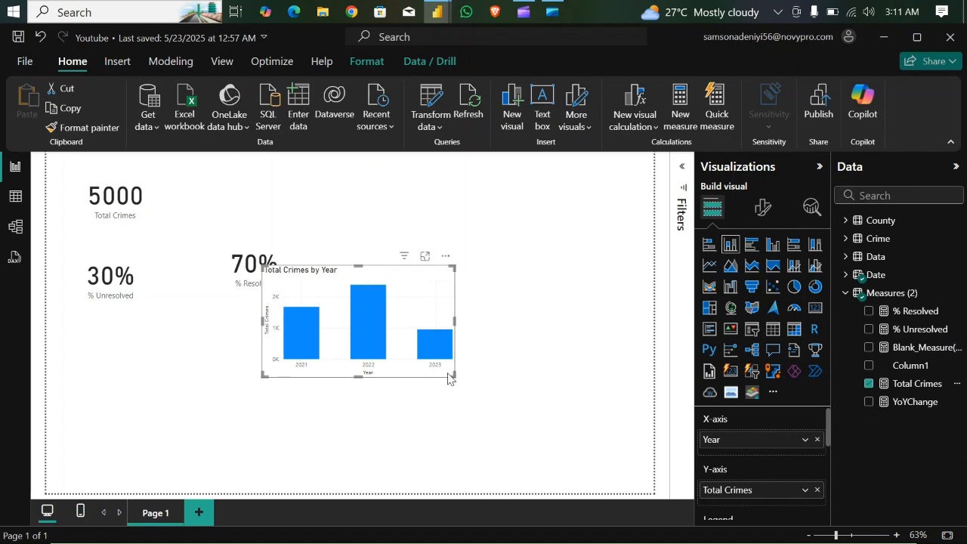
left_click_drag(447, 375, 430, 399)
left_click_drag(393, 303, 392, 283)
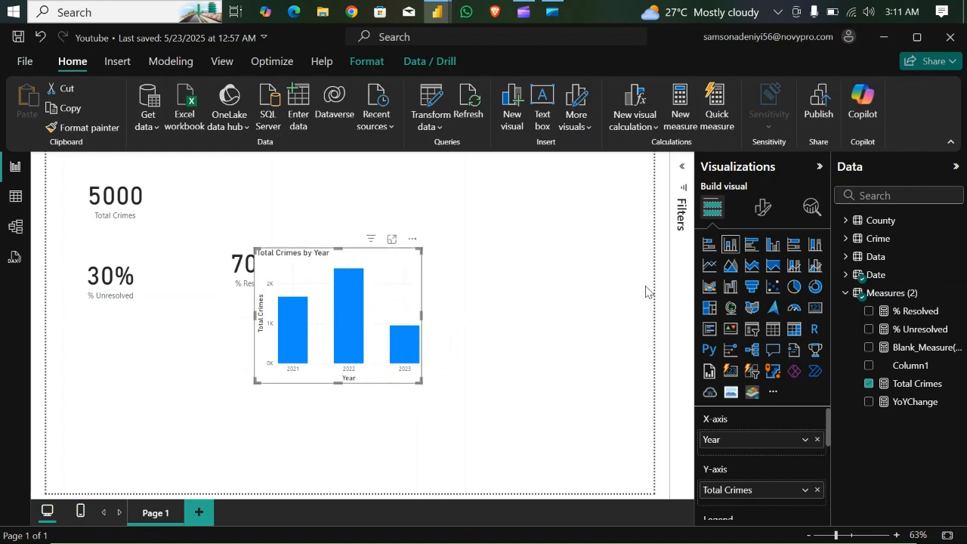
- Show the Blank_Measure(year) formula, add that measure below Total Crimes on the Y-axis, and widen the chart
left_click(902, 348)
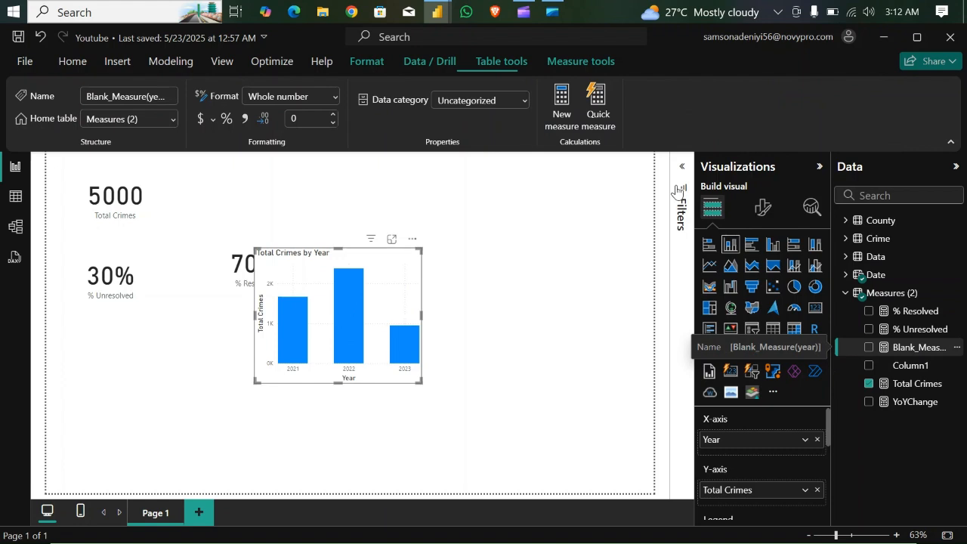
left_click(149, 163)
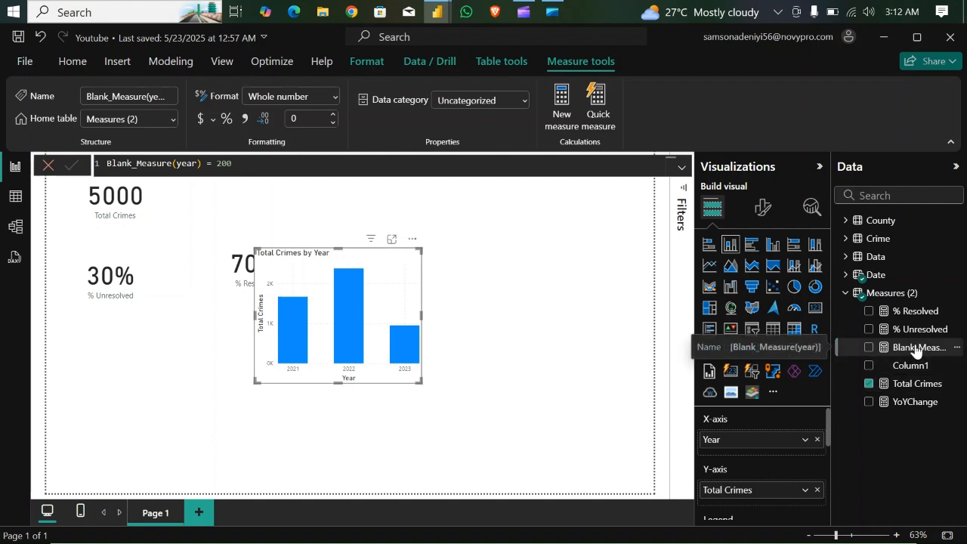
left_click_drag(915, 348, 781, 499)
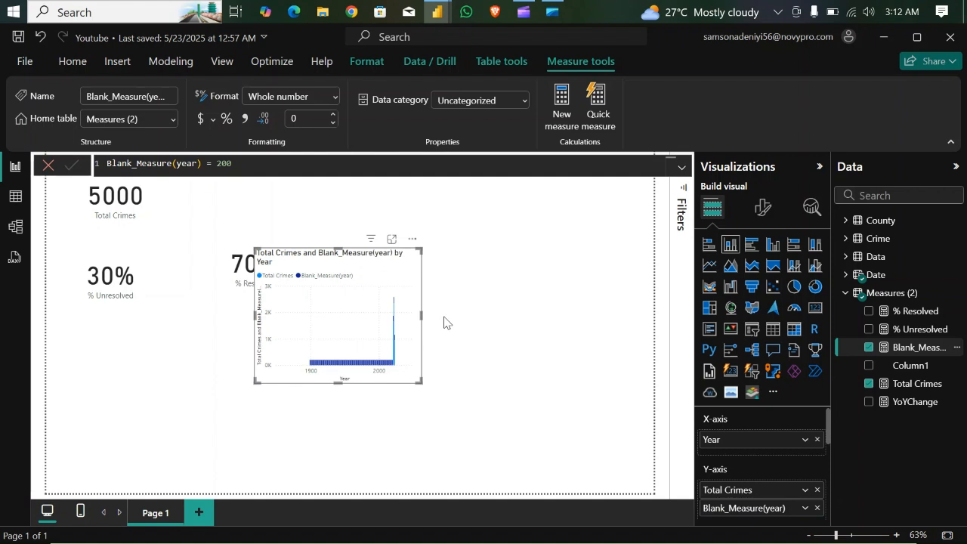
left_click_drag(421, 315, 572, 318)
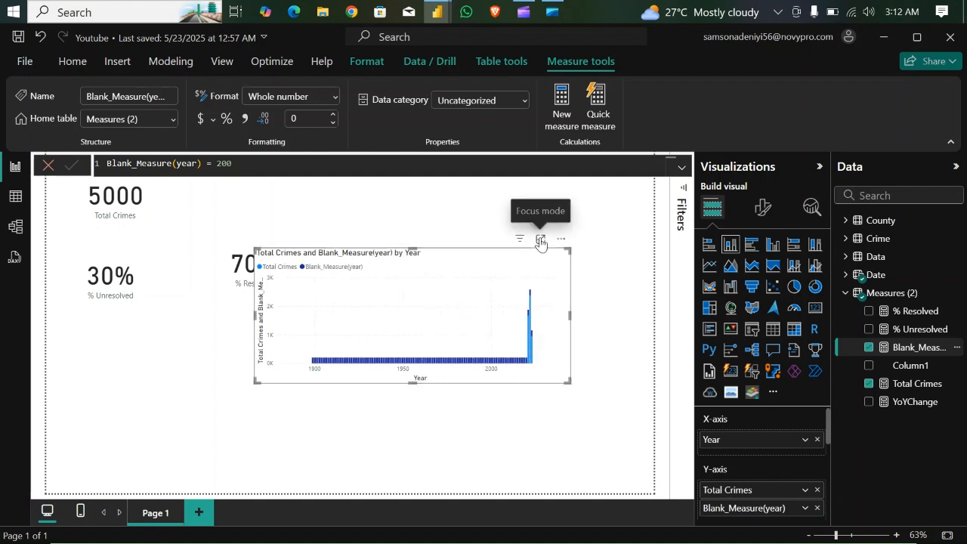
- Examine the range of years on the column chart in focus mode and switch to Table view
left_click(540, 240)
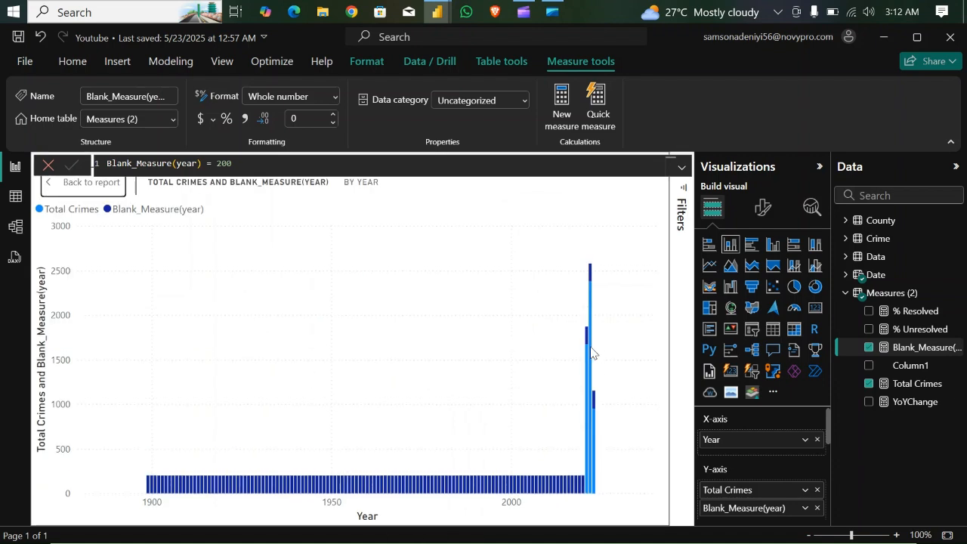
mouse_move(592, 370)
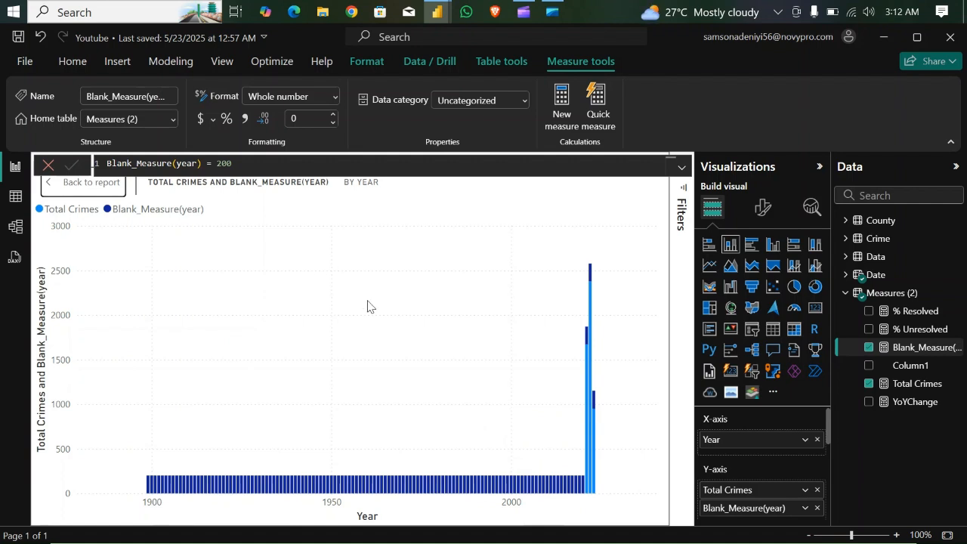
left_click(16, 197)
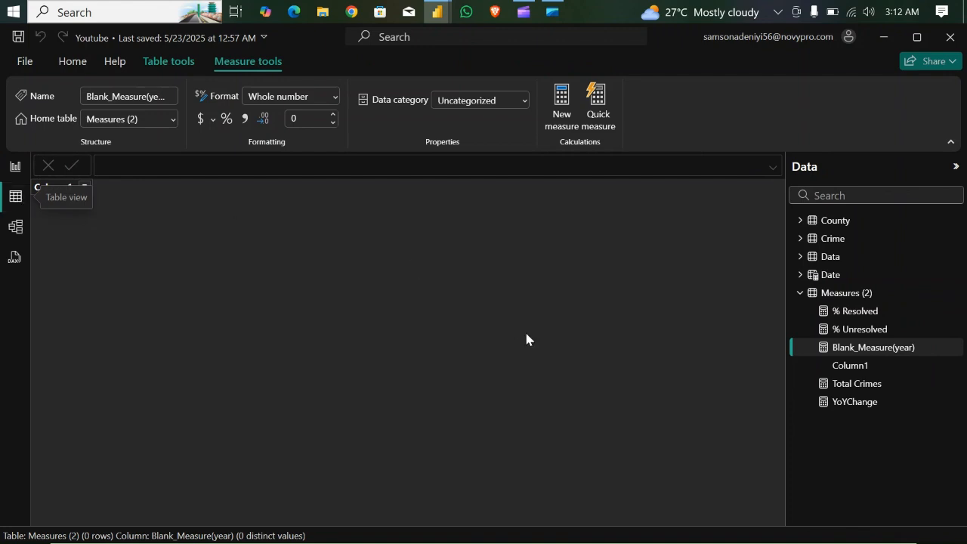
- Show the Date table's formula and move ADDCOLUMNS below "Date =", leaving an empty line between them
left_click(831, 275)
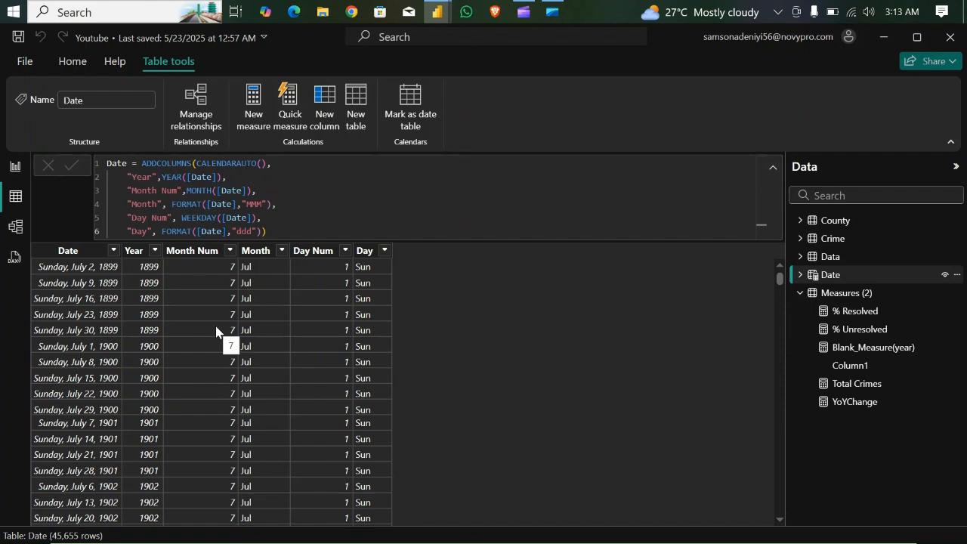
left_click(284, 231)
double_click(142, 163)
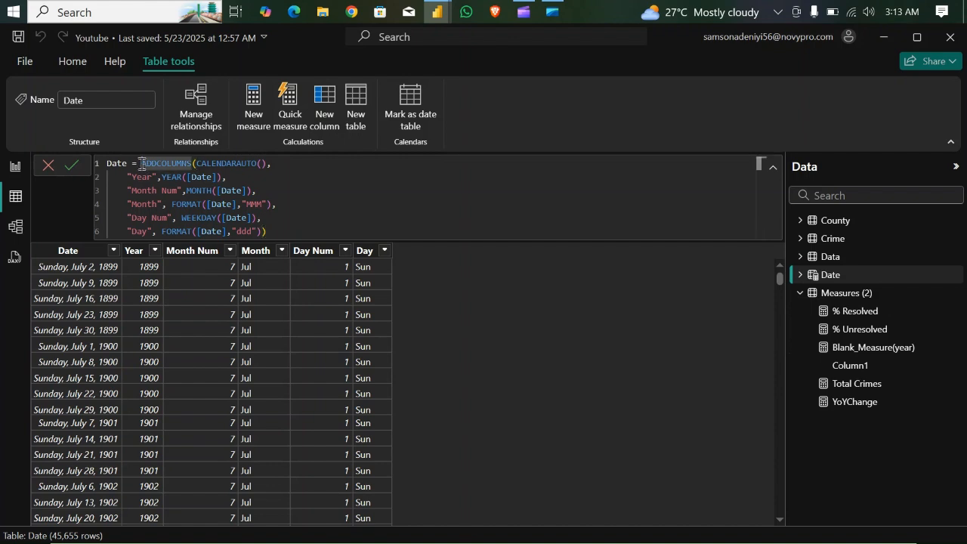
key("shift+Return")
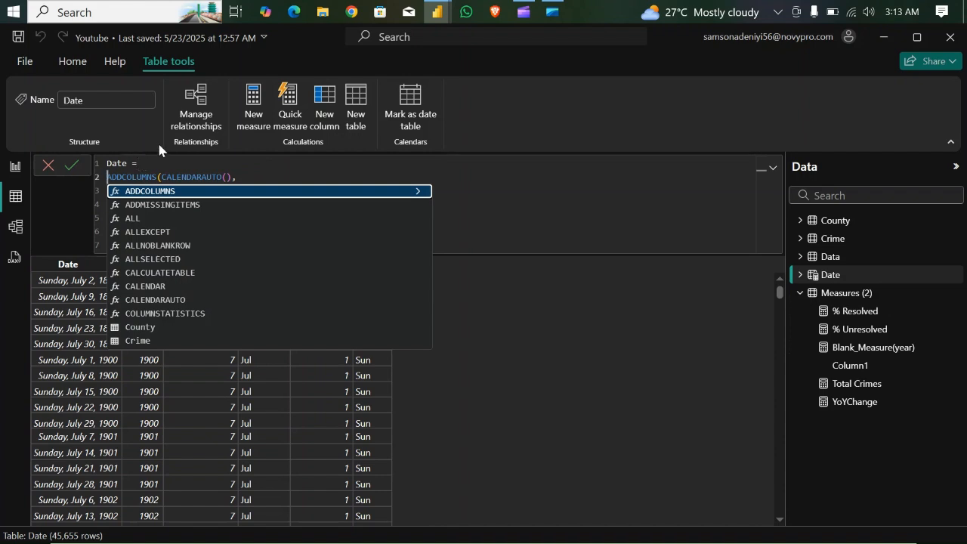
key("Escape")
key("Up")
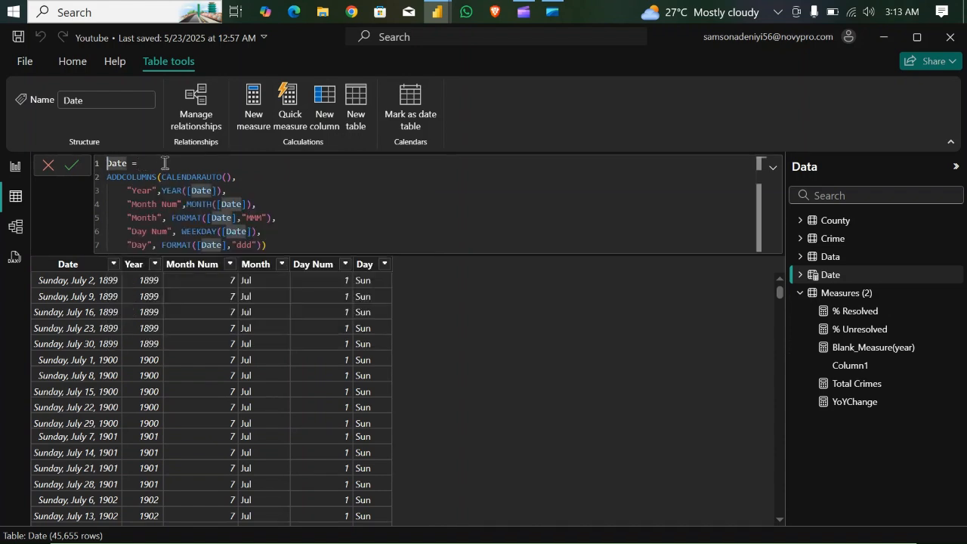
left_click(166, 163)
key("Return")
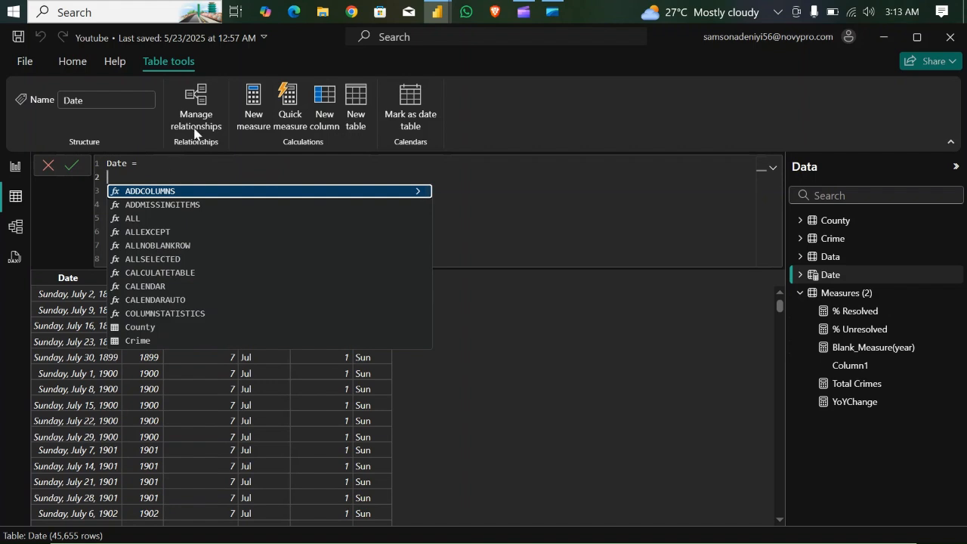
- Declare the variable _MinDate in the Date table formula as YEAR(MIN(Data[Crime Date]))
type("VAR")
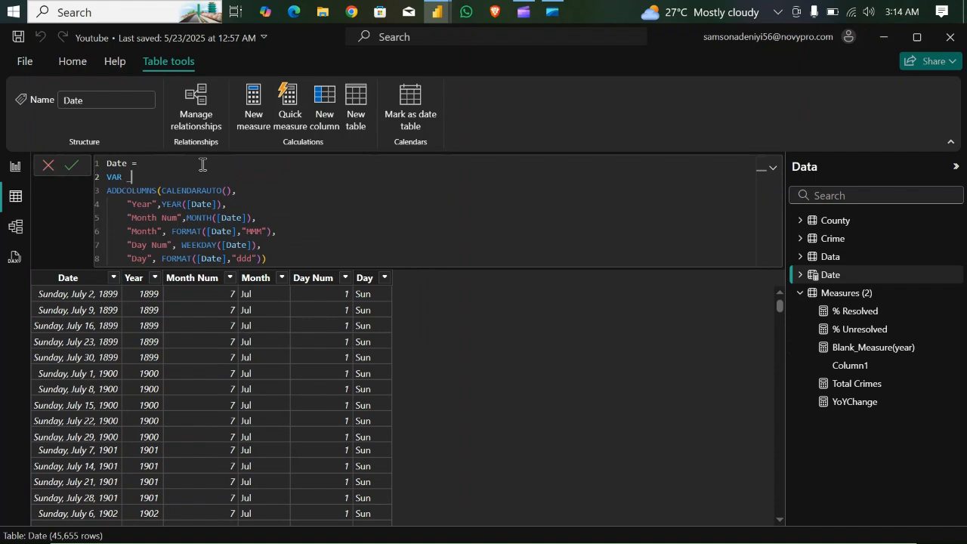
type(" _MinD")
key("BackSpace")
type("nDate = YEAR(")
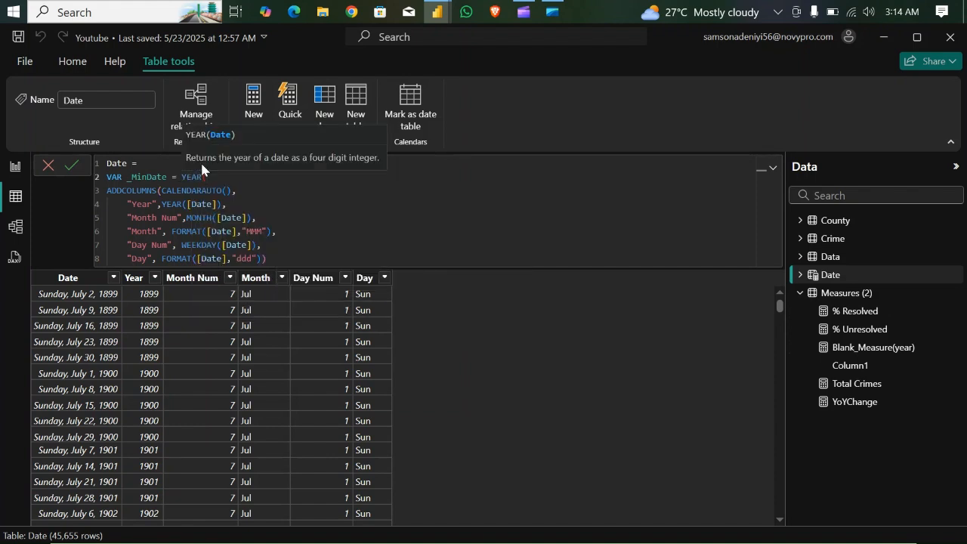
type("min")
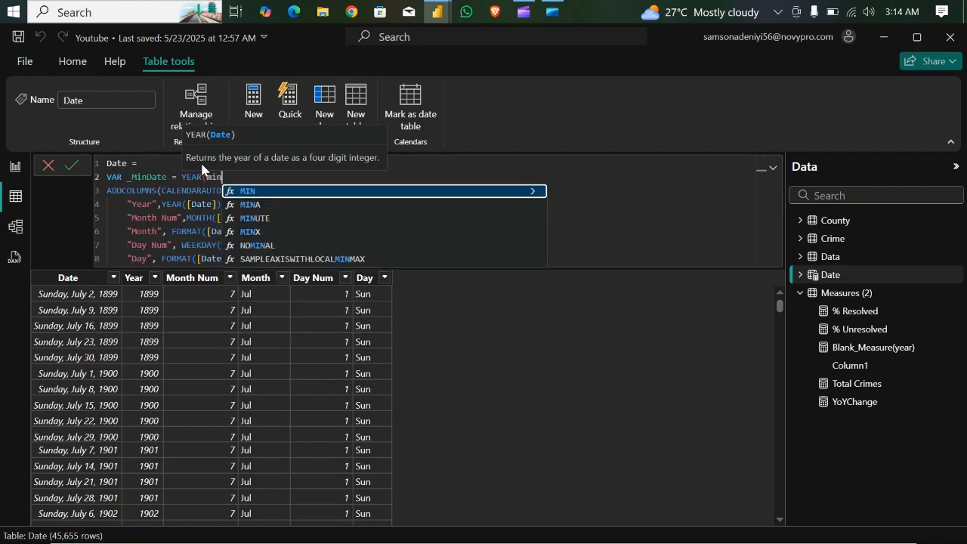
key("Tab")
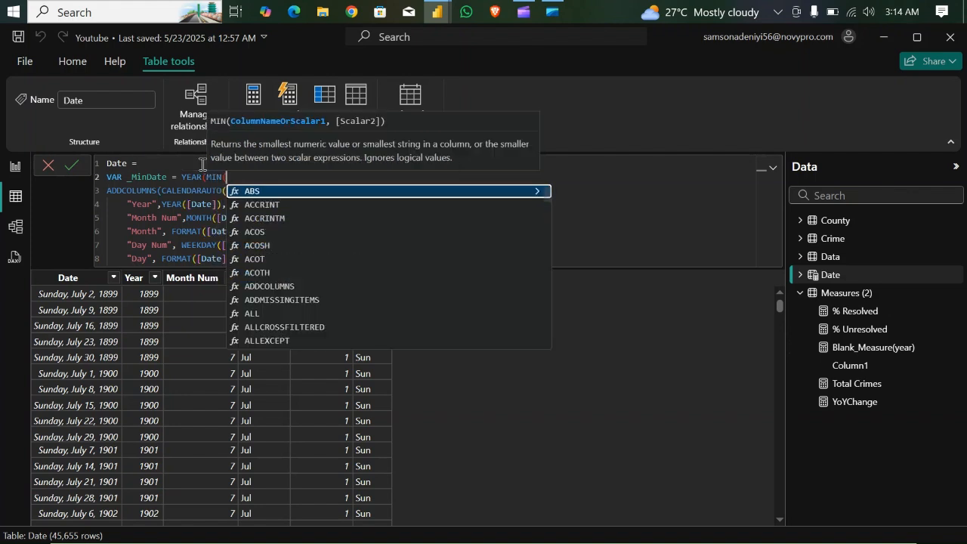
type("data")
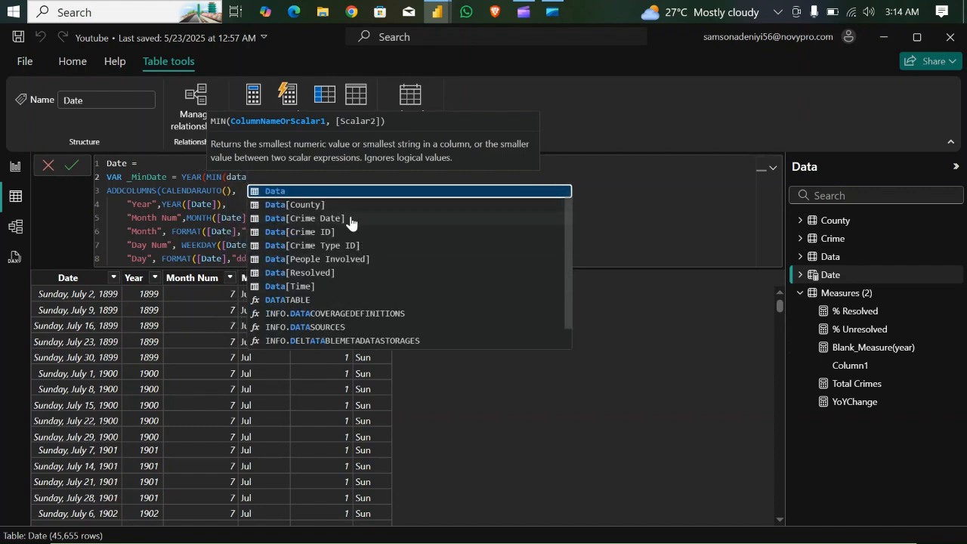
left_click(351, 218)
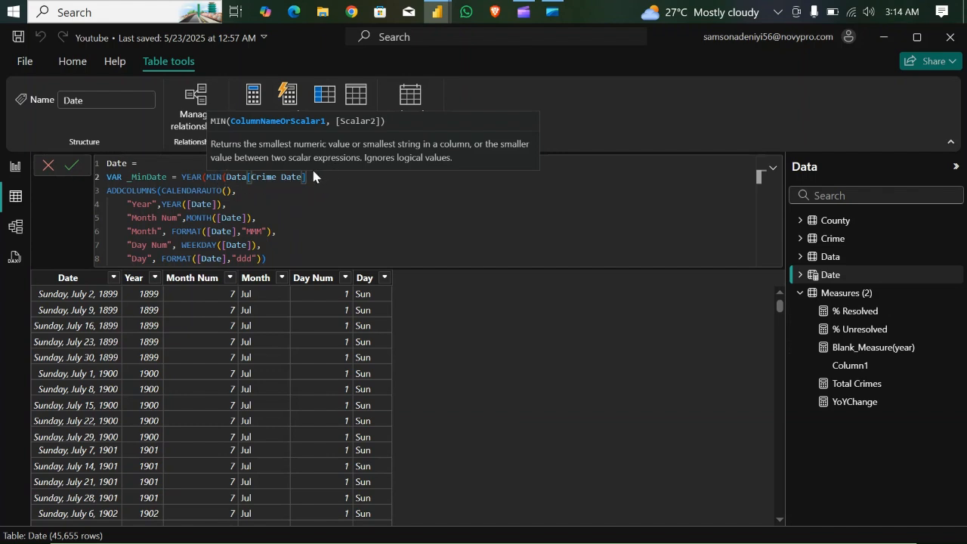
type(")")
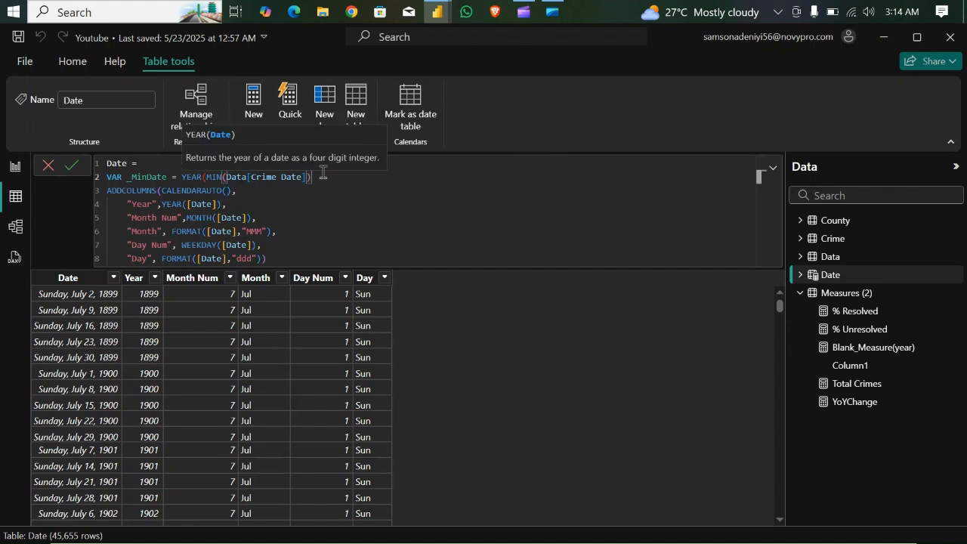
type(")")
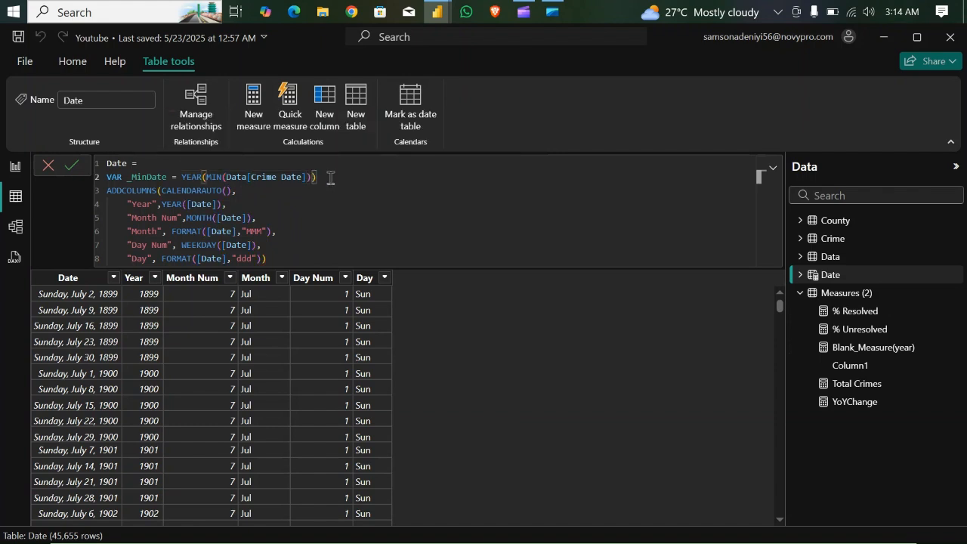
- Declare a second variable, _MaxDate, on the line below _MinDate as YEAR(MAX(Data[Crime Date]))
key("shift+Return")
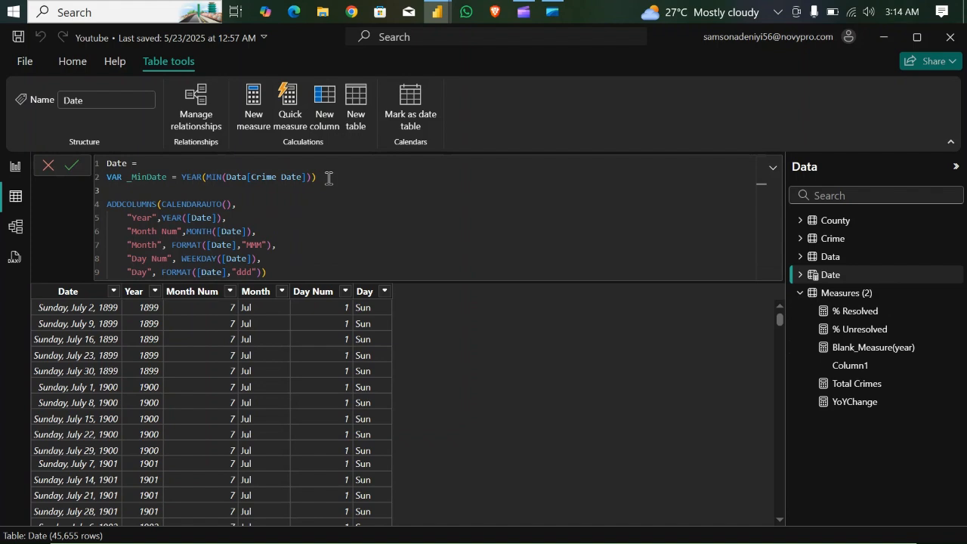
type("var")
key("Tab")
type("_MaxDate = year")
key("Tab")
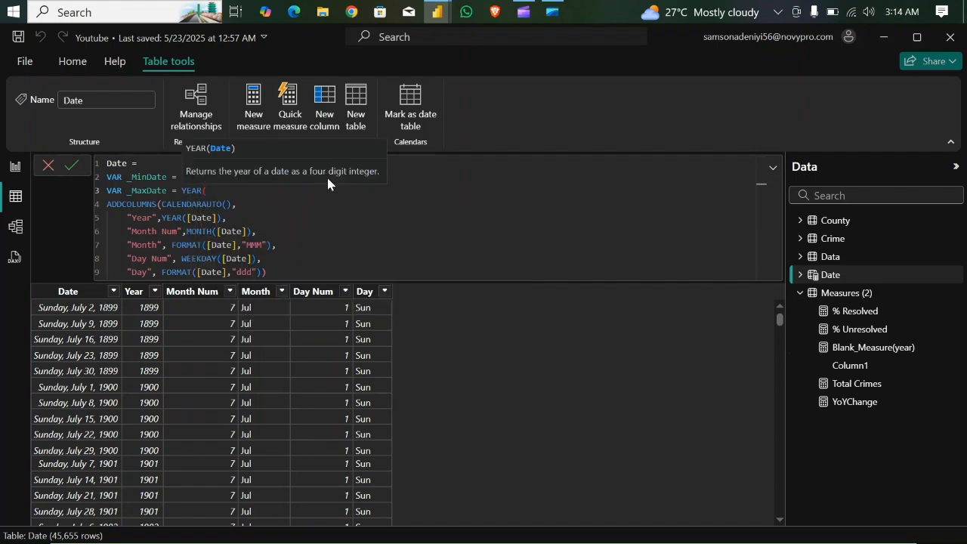
type("max")
key("Tab")
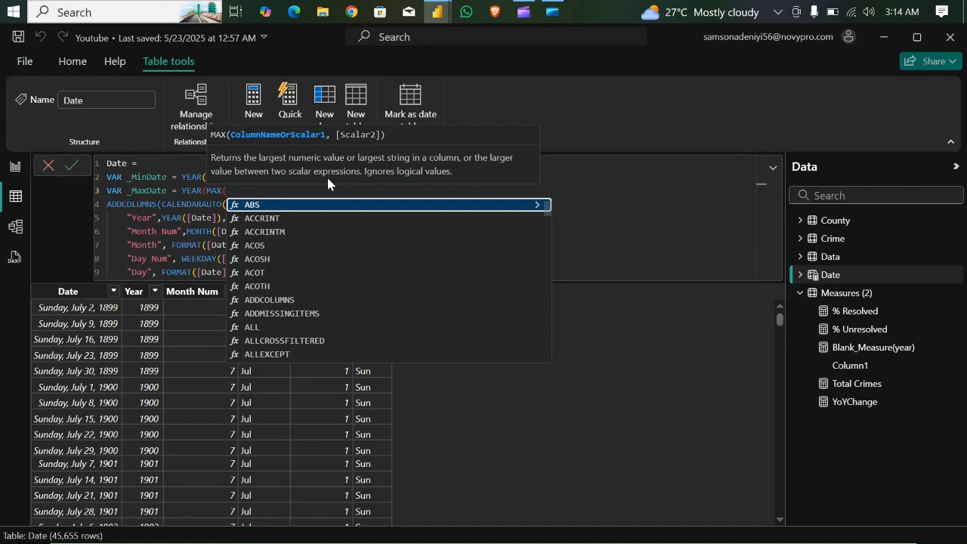
type("data")
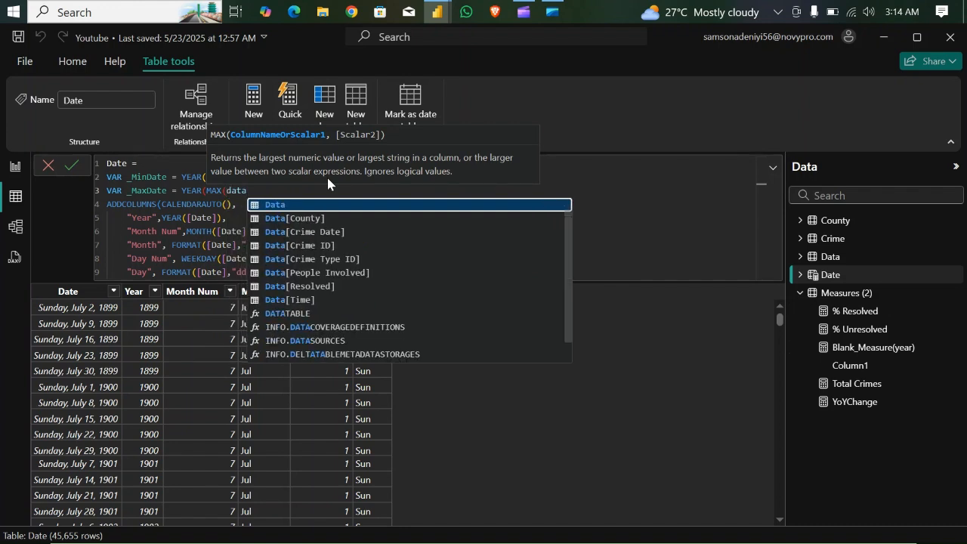
left_click(345, 233)
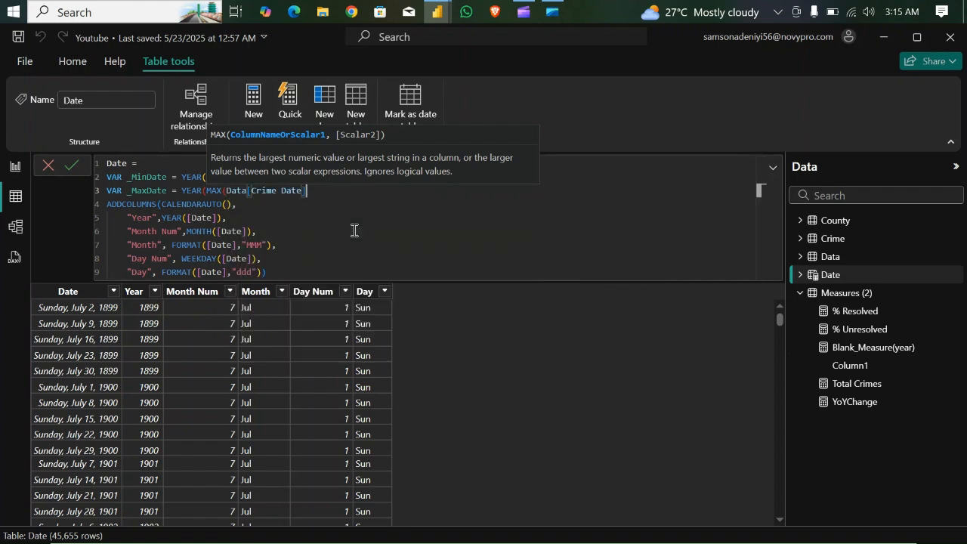
type(")")
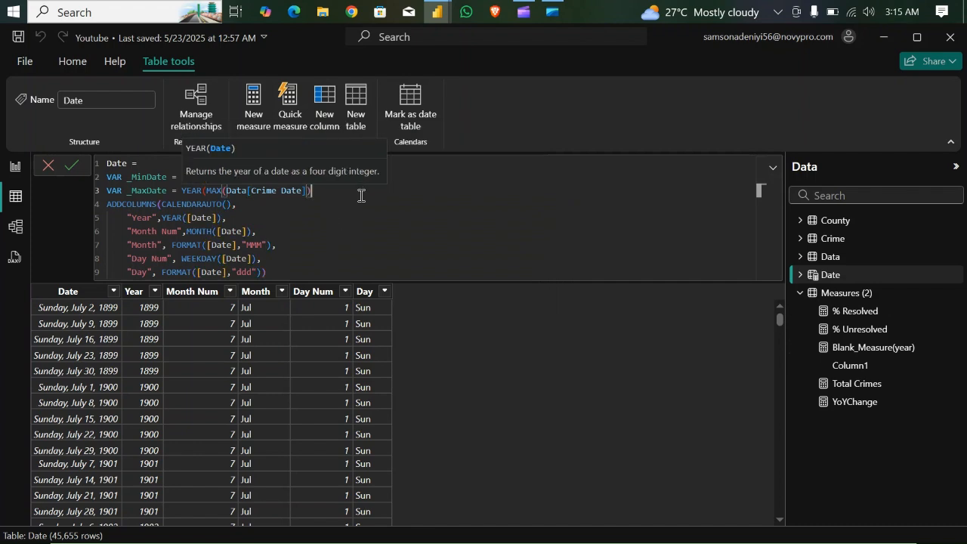
type(")")
left_click_drag(109, 176, 324, 181)
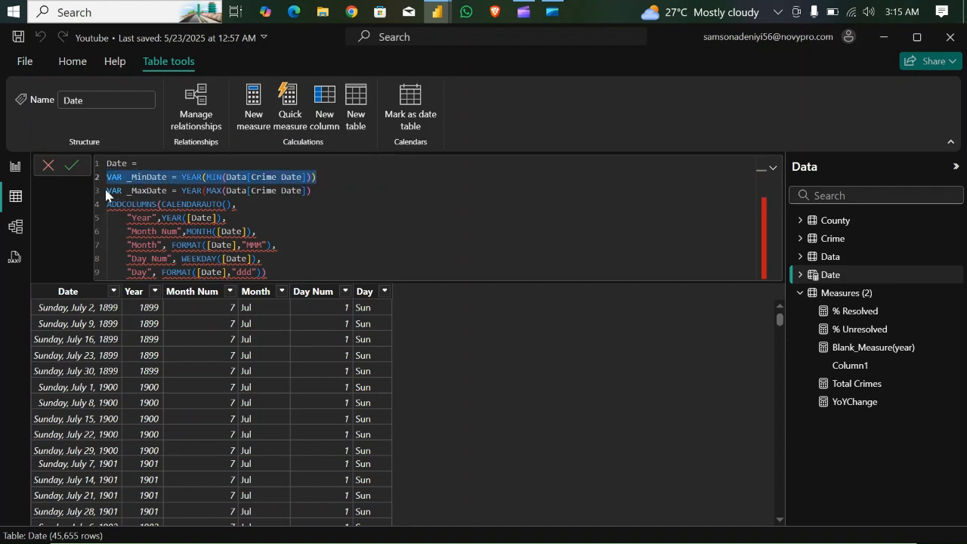
left_click_drag(109, 191, 316, 195)
left_click(316, 194)
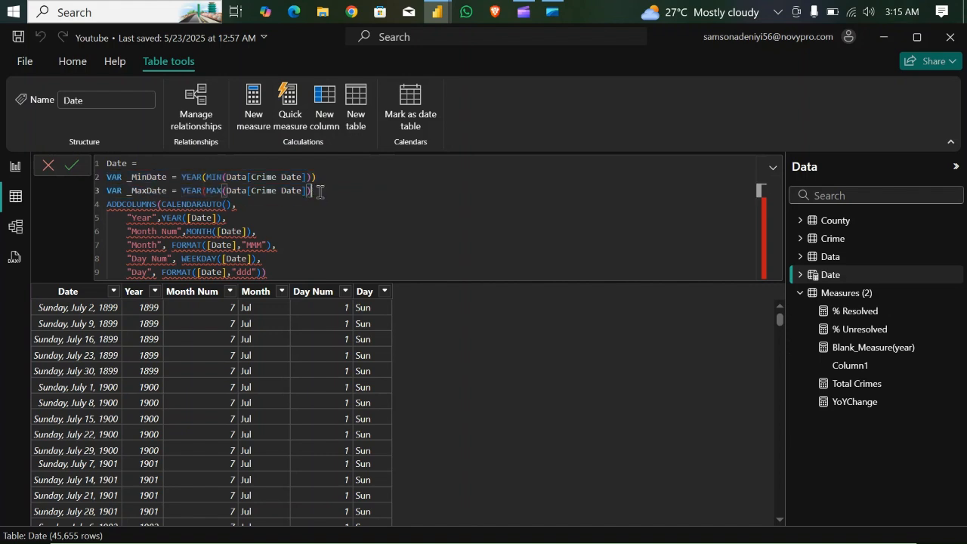
- Add a RETURN line between the _MaxDate variable and the ADDCOLUMNS expression
key("Return")
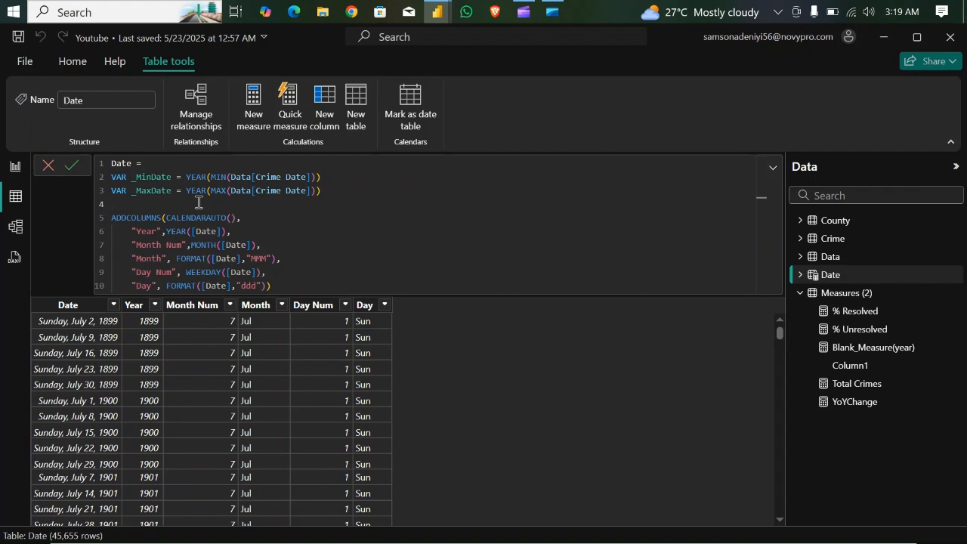
type("R")
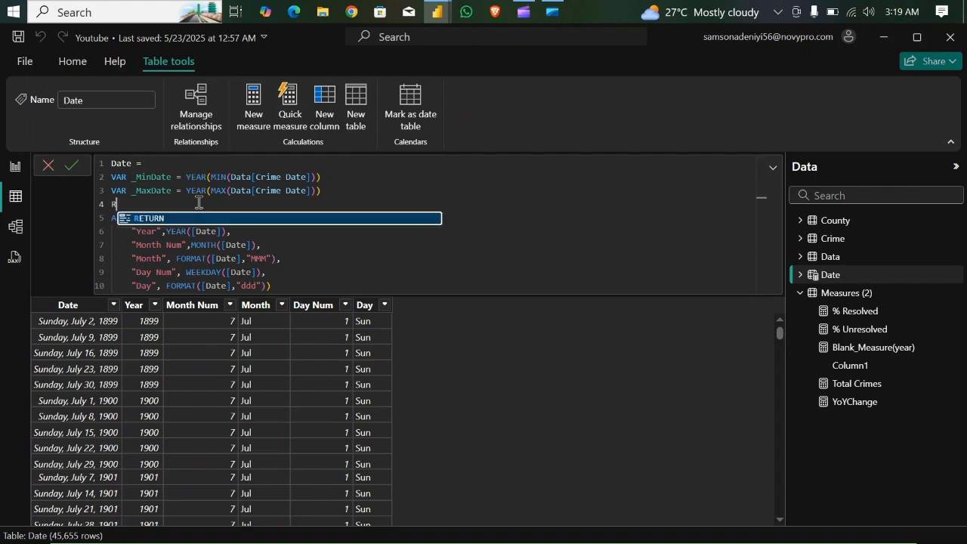
key("Tab")
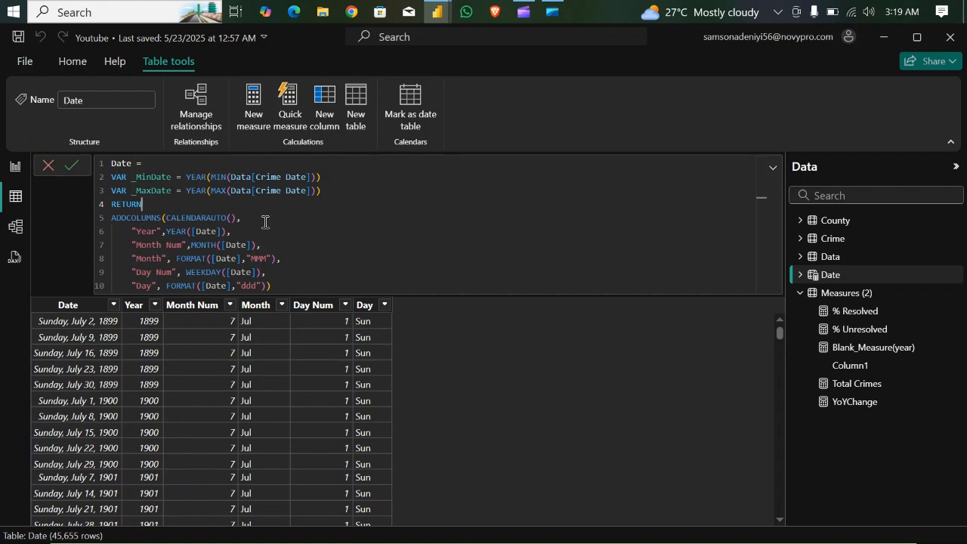
- Put CALENDARAUTO() on its own line inside ADDCOLUMNS and open a FILTER function on the line above it
left_click(167, 219)
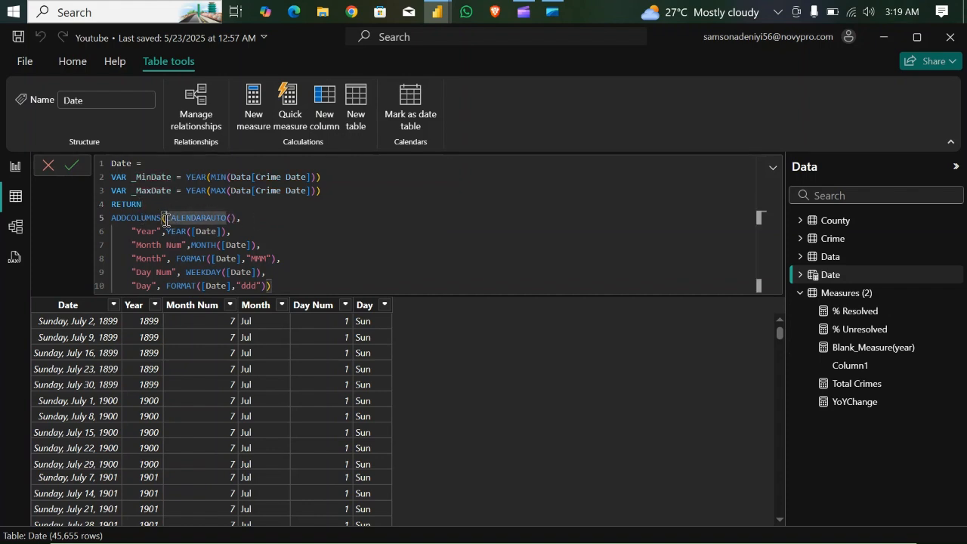
key("Return")
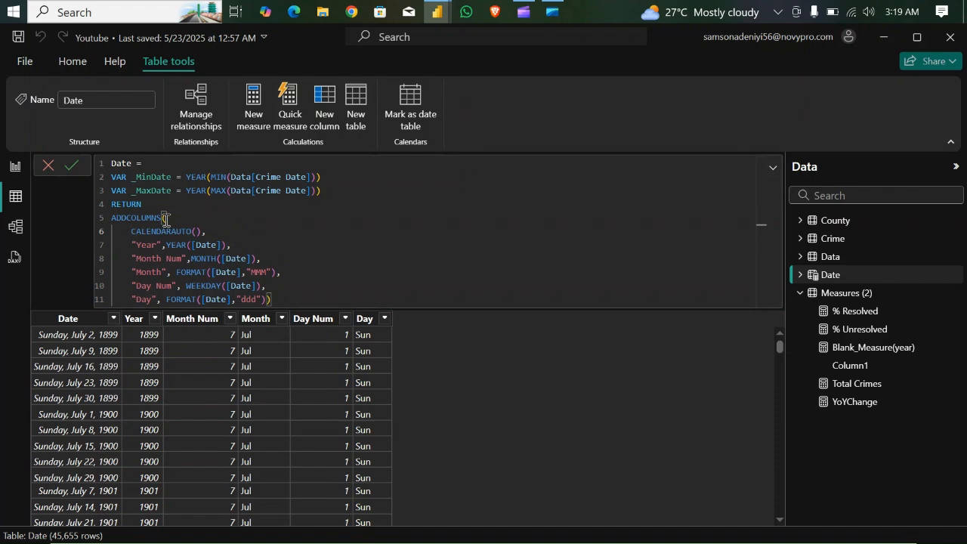
key("Return")
key("Up")
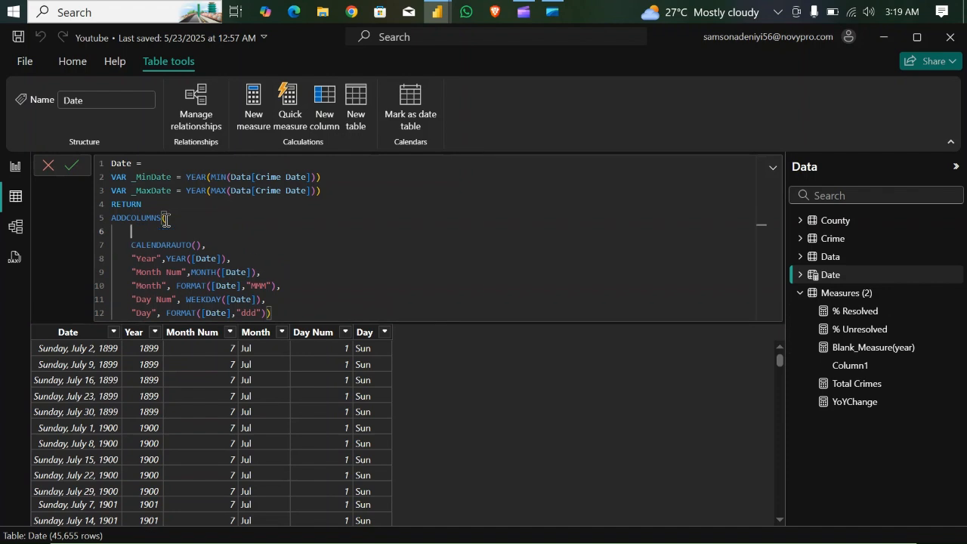
type("FILTER(")
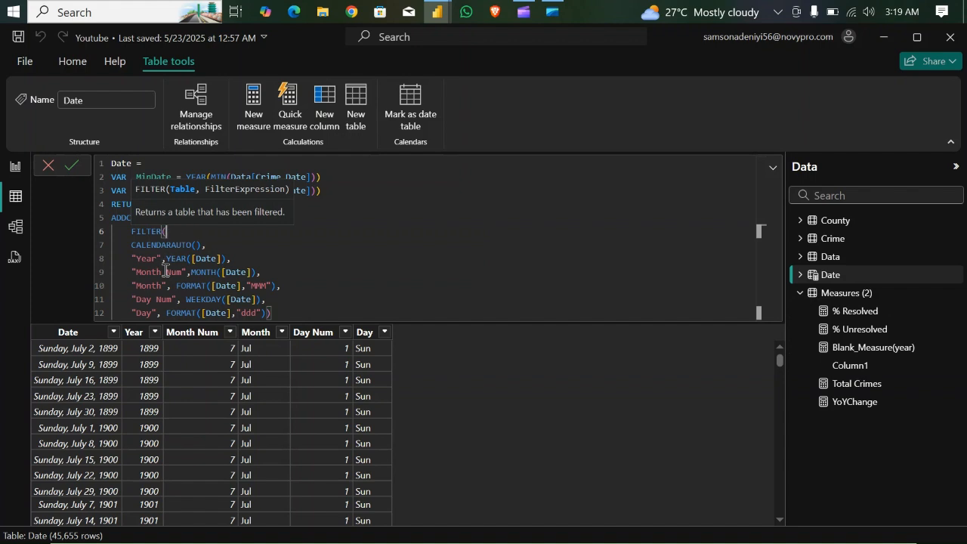
- Add the filter condition YEAR([Date]) >= _MinDate on a new line below CALENDARAUTO() in the Date table formula
left_click(206, 247)
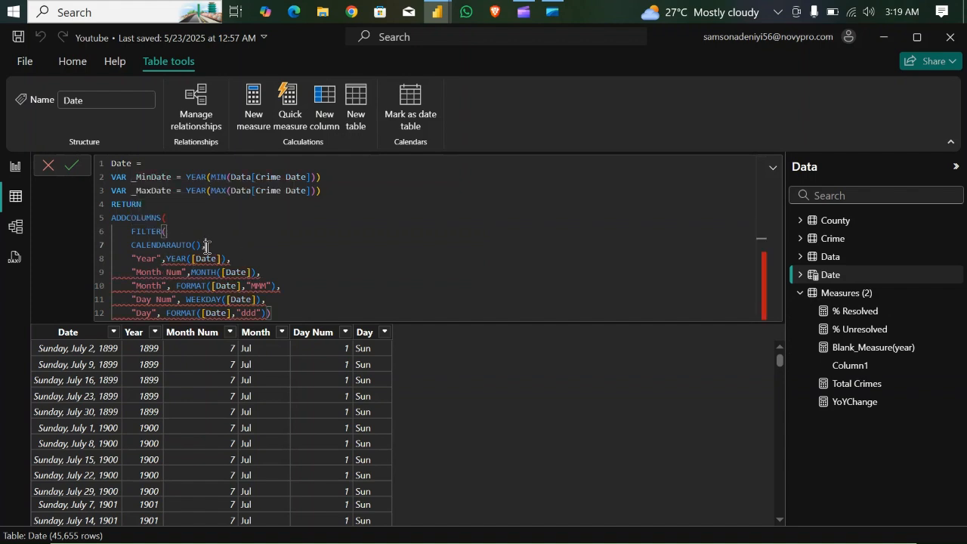
key("shift+Return")
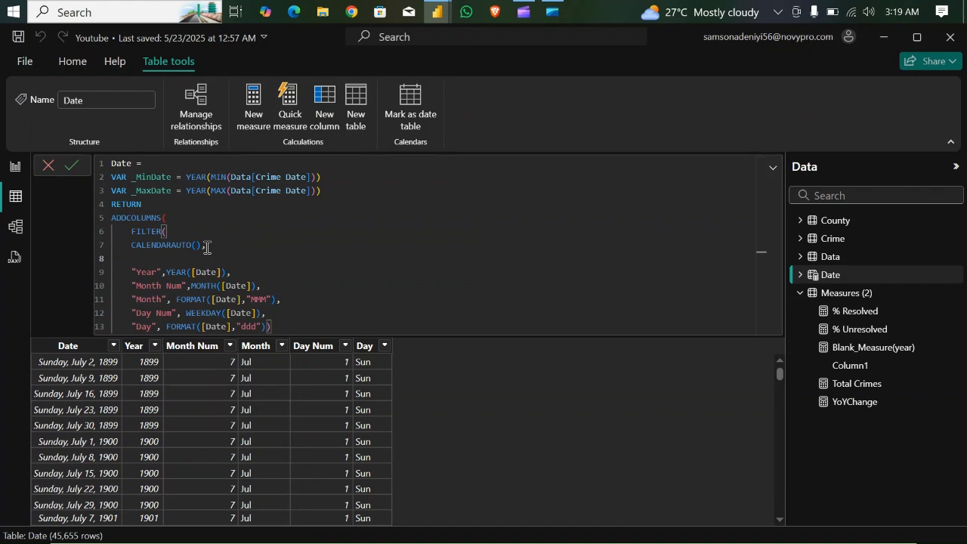
type("YEA")
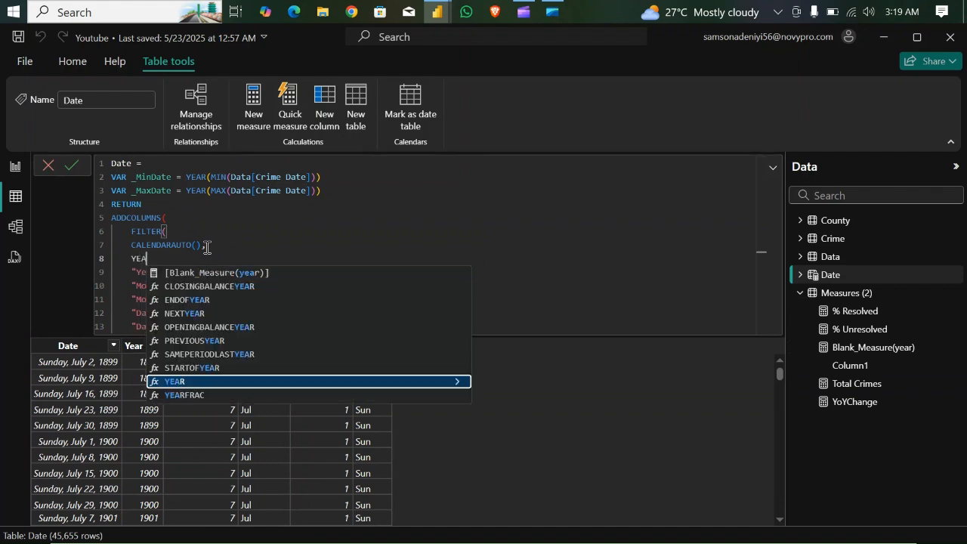
type("R(")
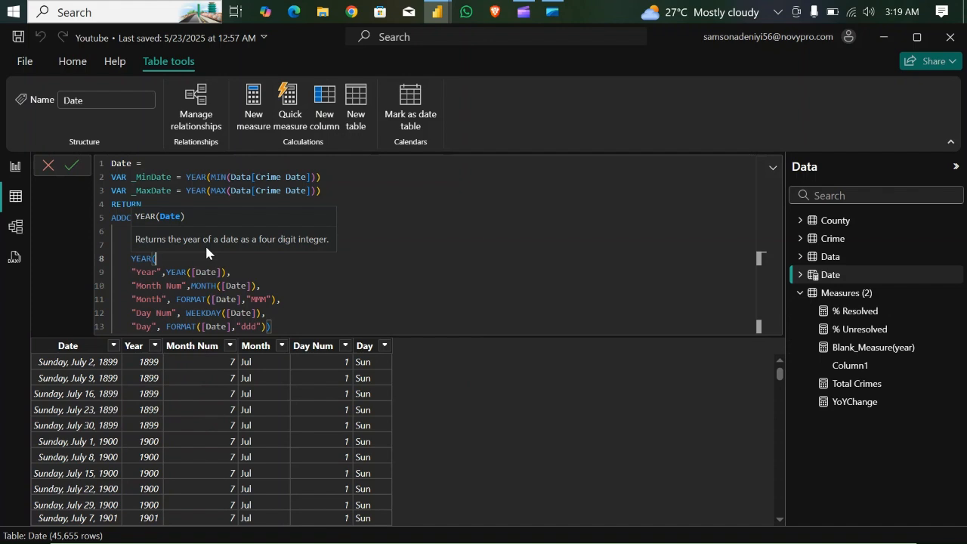
type("DAT")
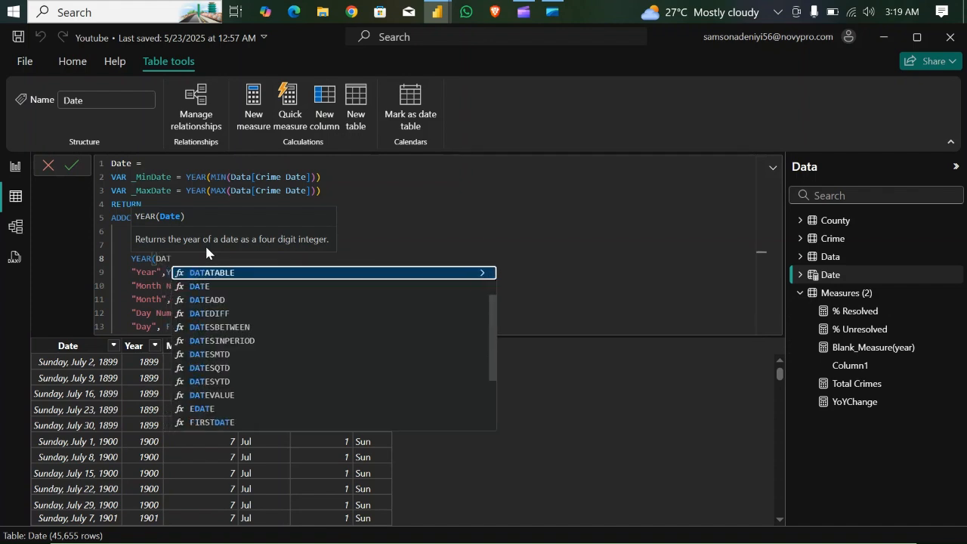
type("E")
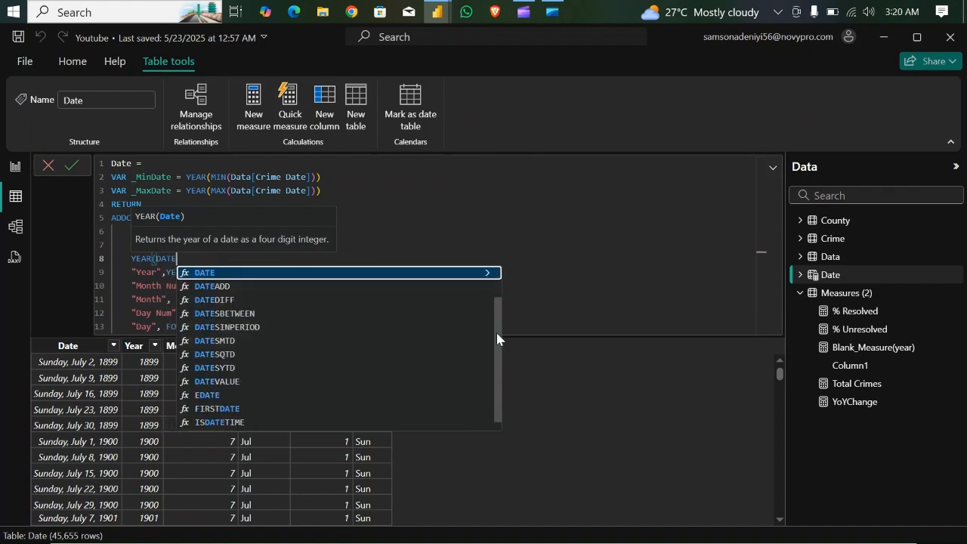
scroll(500, 338, "up", 1)
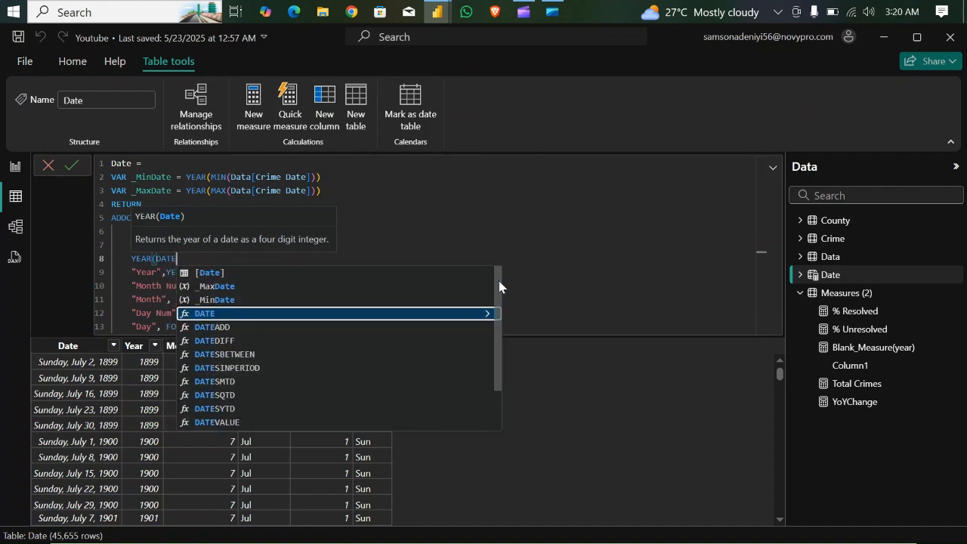
left_click(276, 274)
type(") ")
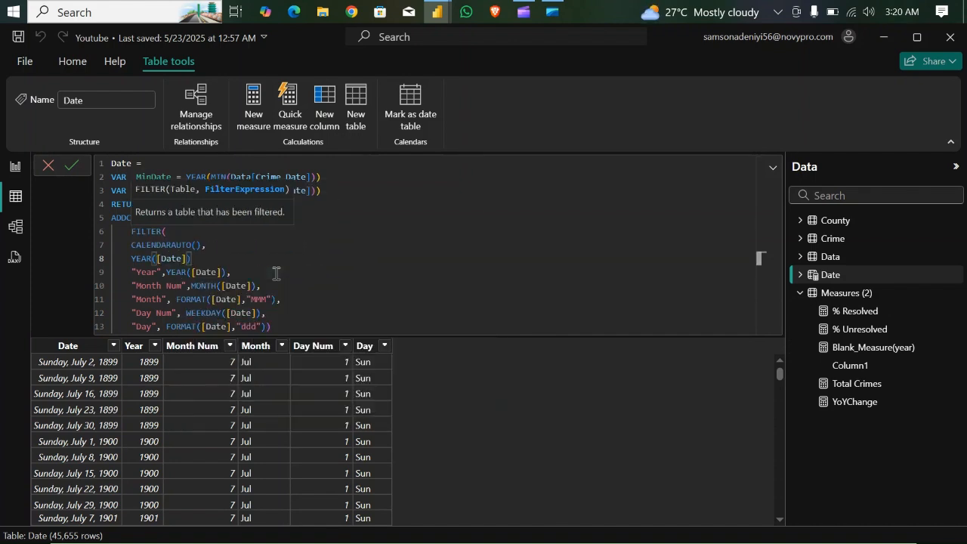
type(">= MIN")
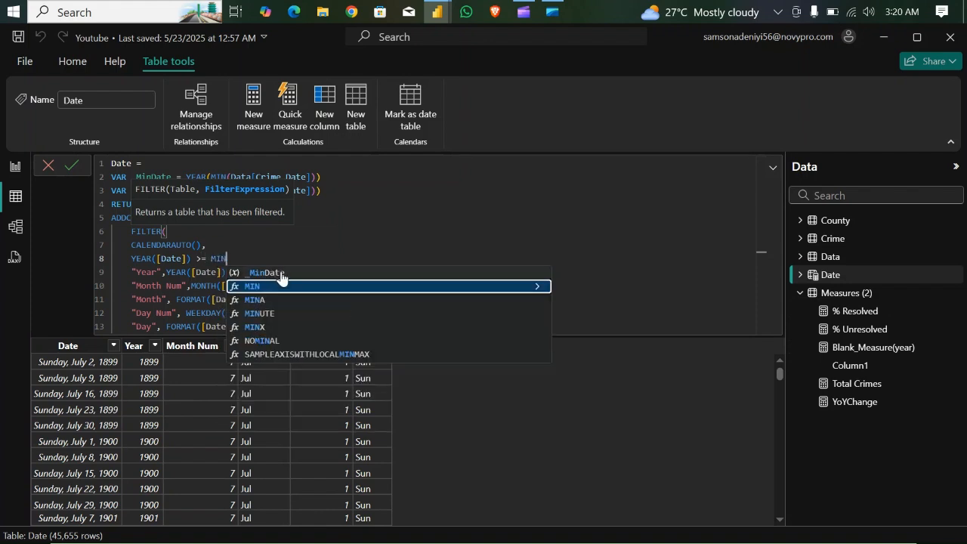
left_click(281, 274)
- Extend the filter condition with && YEAR([Date]) <= _MaxDate and close the FILTER function with a parenthesis and comma
type("&& YEAR")
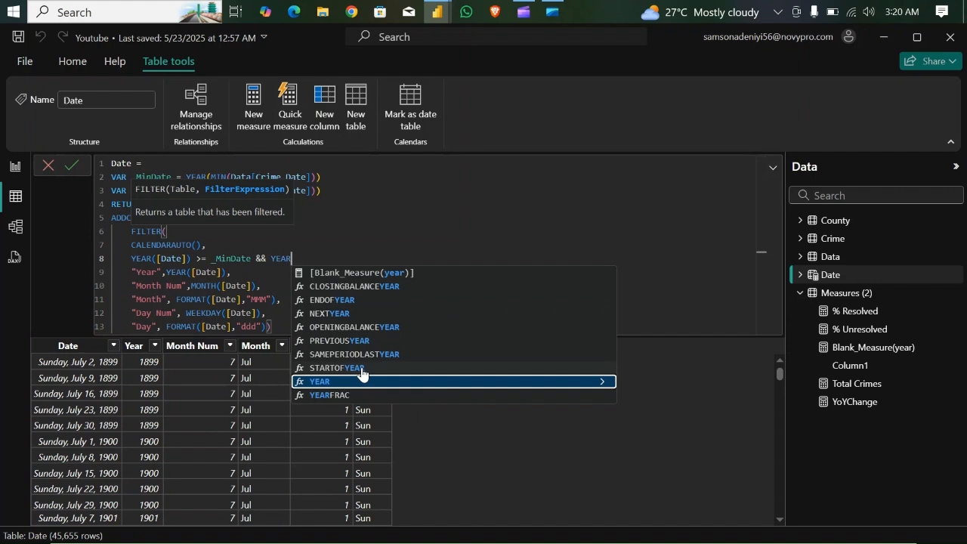
type("(DAT")
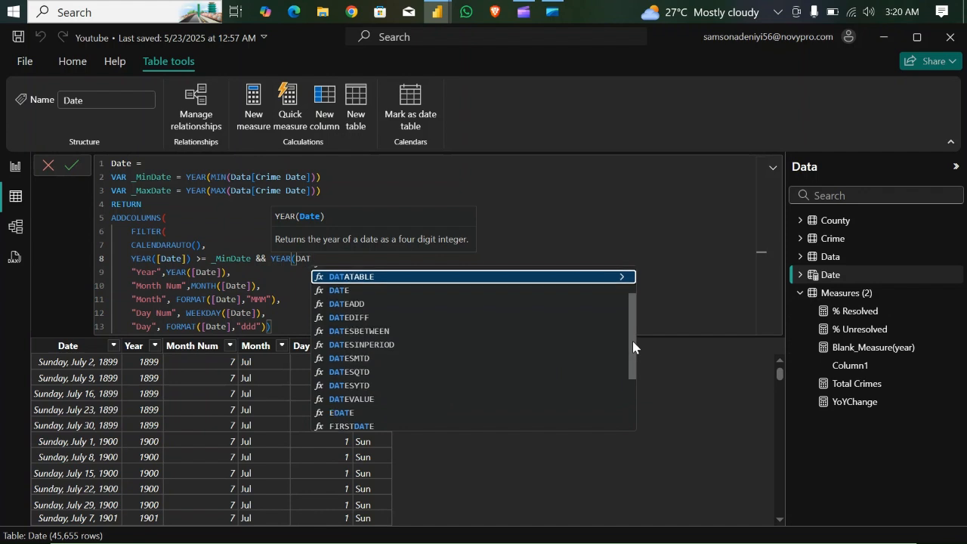
left_click_drag(632, 341, 627, 301)
left_click(384, 272)
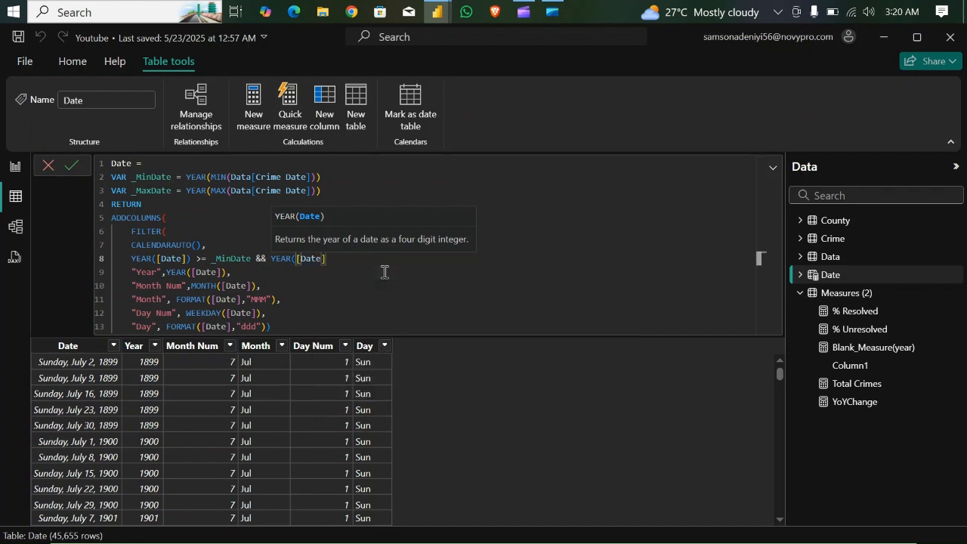
type(")")
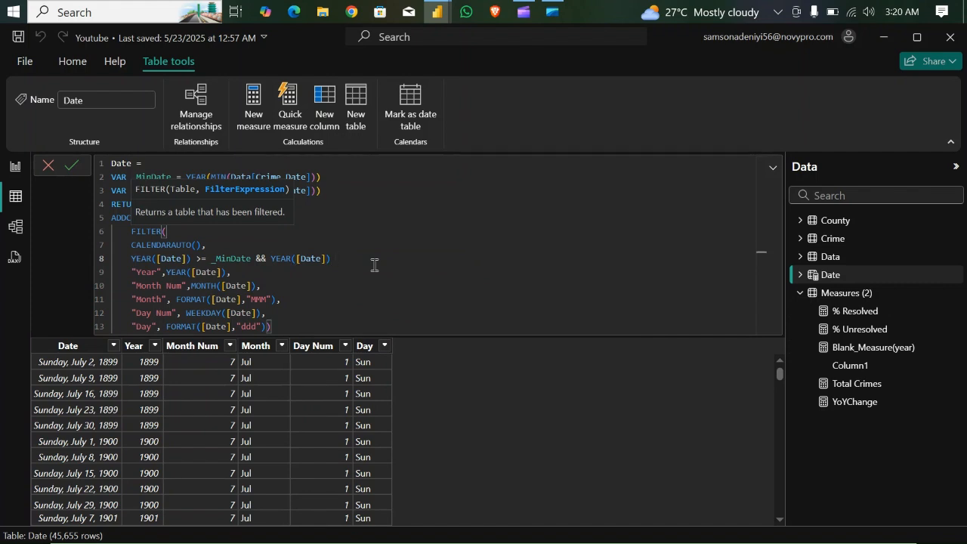
type(" <==")
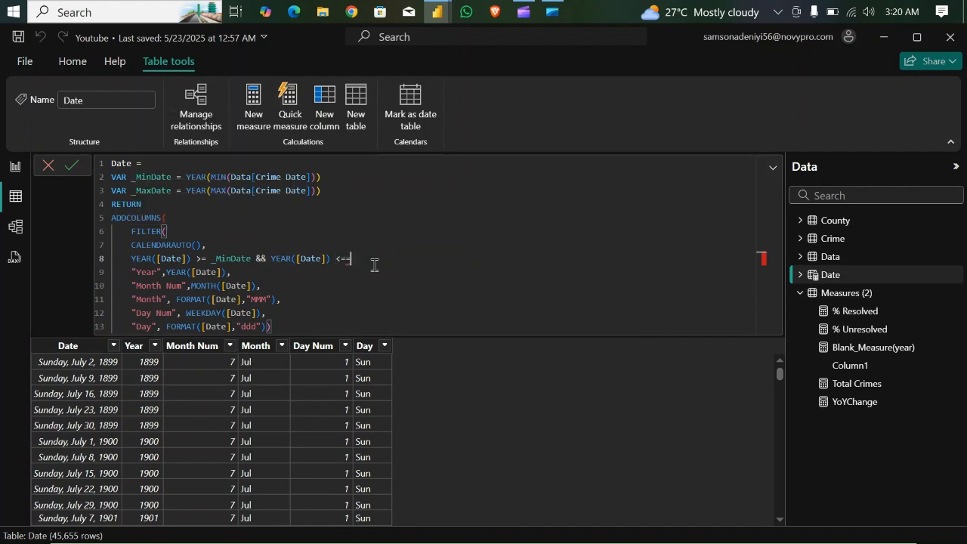
key("BackSpace")
type("_MaxDate")
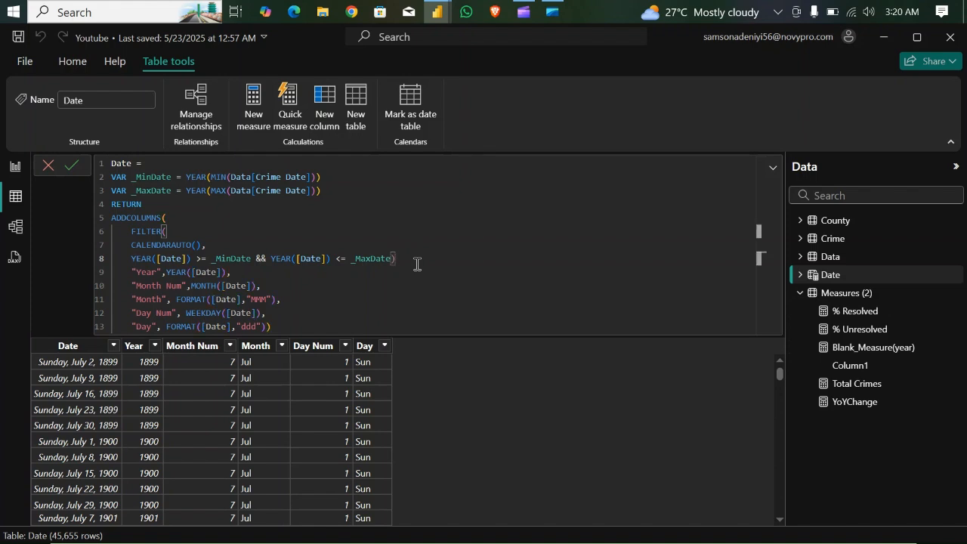
type("),")
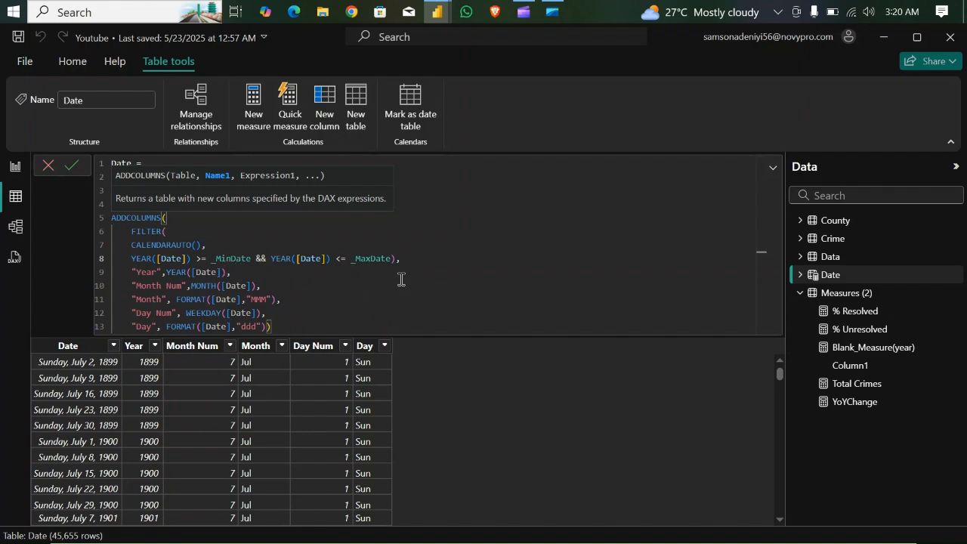
- Review the year filter condition and commit the revised Date table formula
left_click(406, 285)
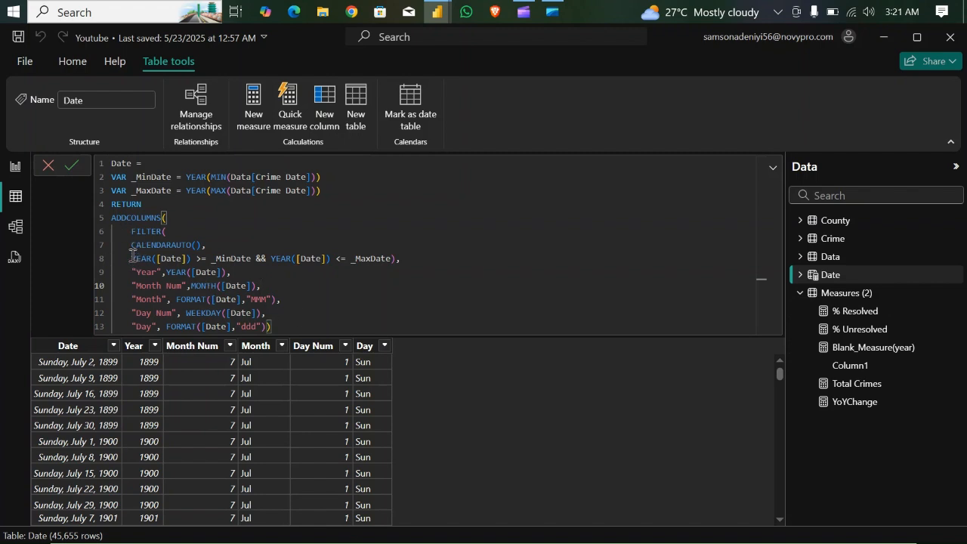
left_click_drag(129, 257, 404, 259)
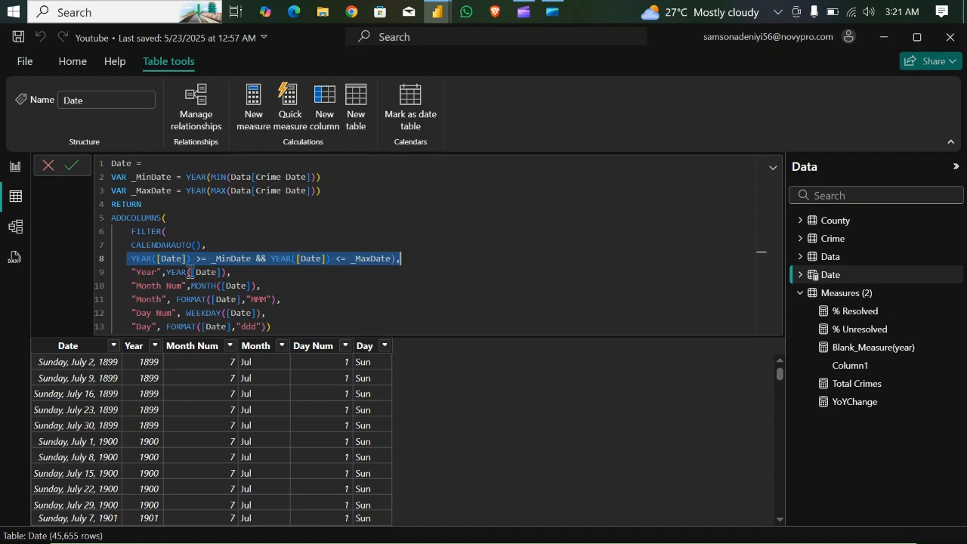
left_click(289, 327)
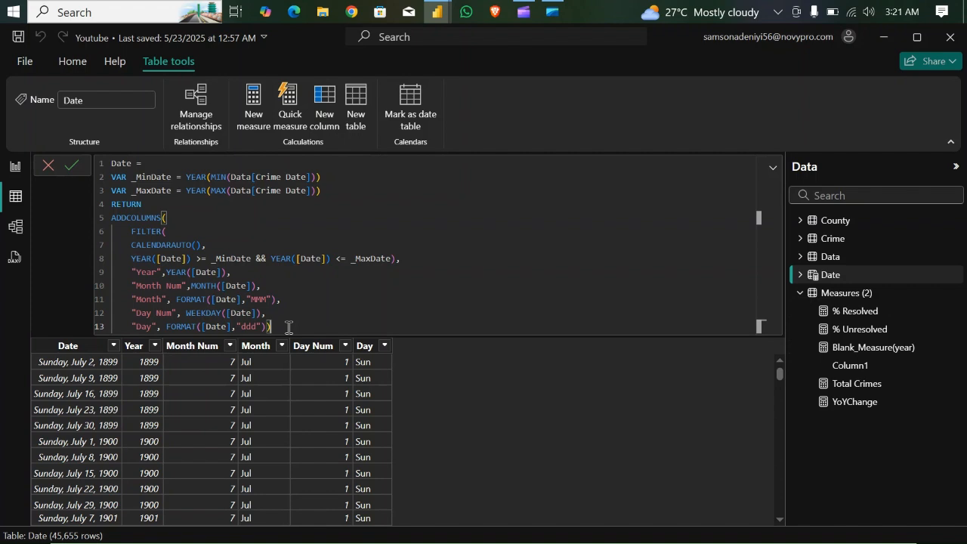
key("Return")
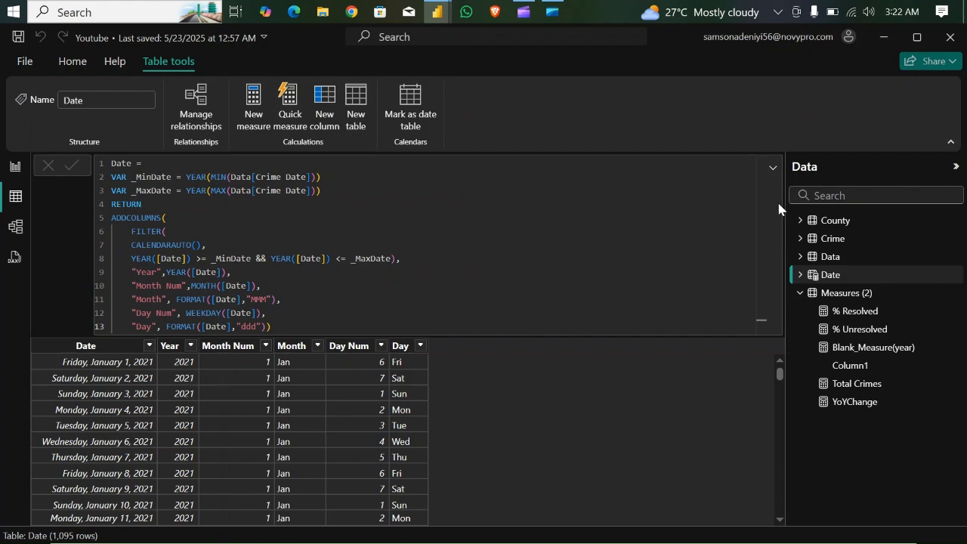
- Collapse the formula and check which years the Date table's Year column contains, without applying a filter
left_click(772, 167)
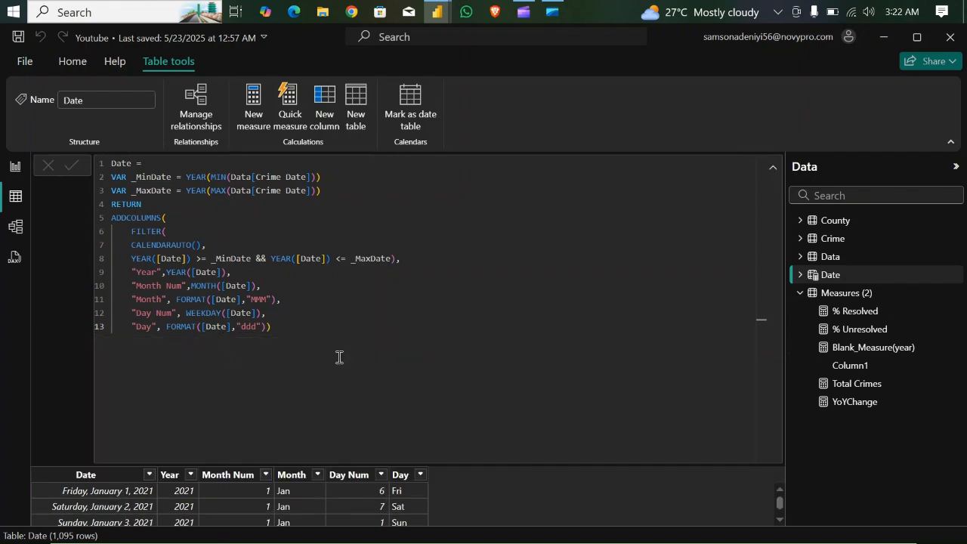
left_click(772, 170)
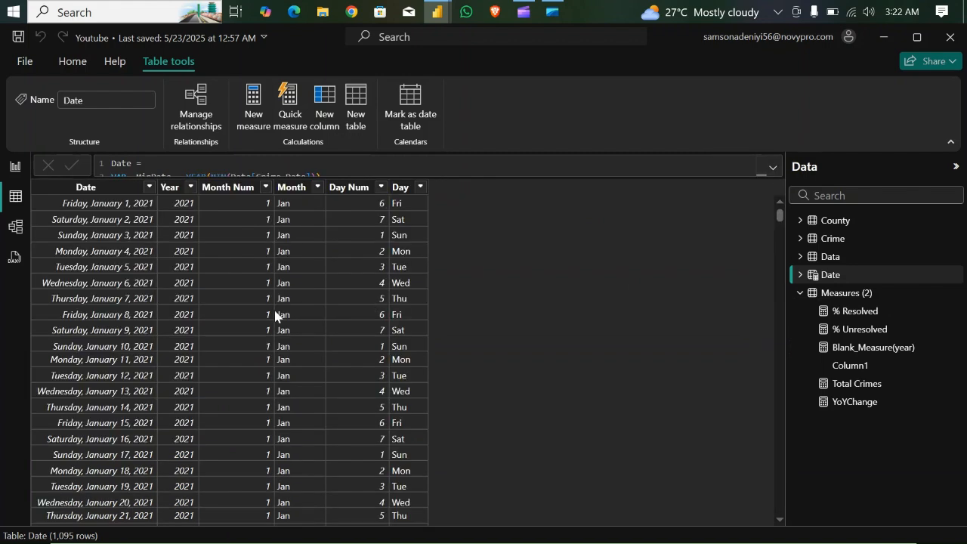
left_click(191, 187)
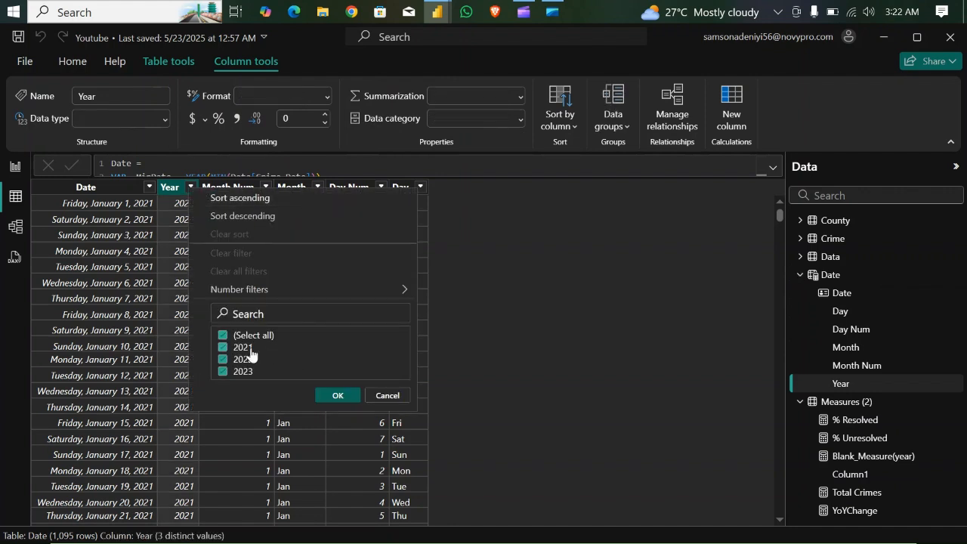
left_click(386, 397)
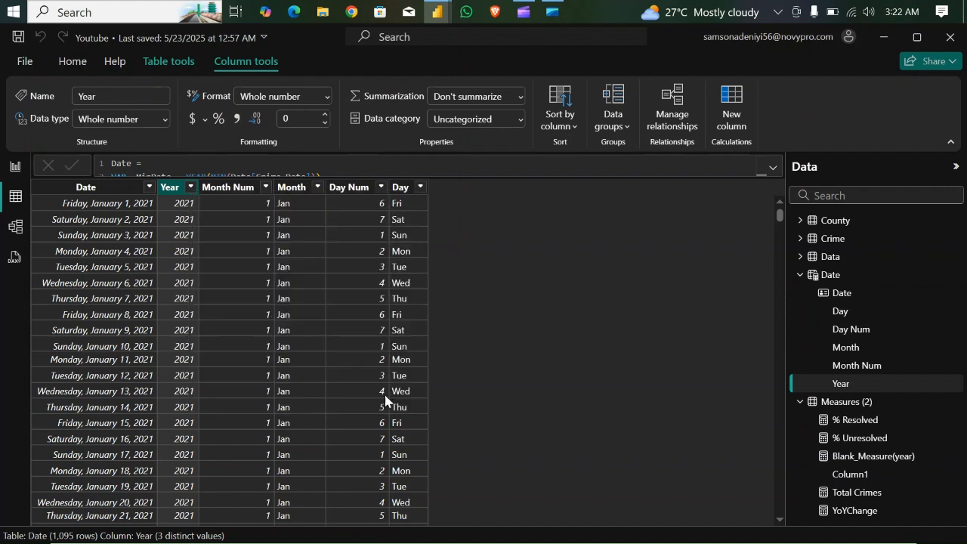
- Return to the report chart and move Blank_Measure(year) above Total Crimes in the Y-axis field order
left_click(15, 170)
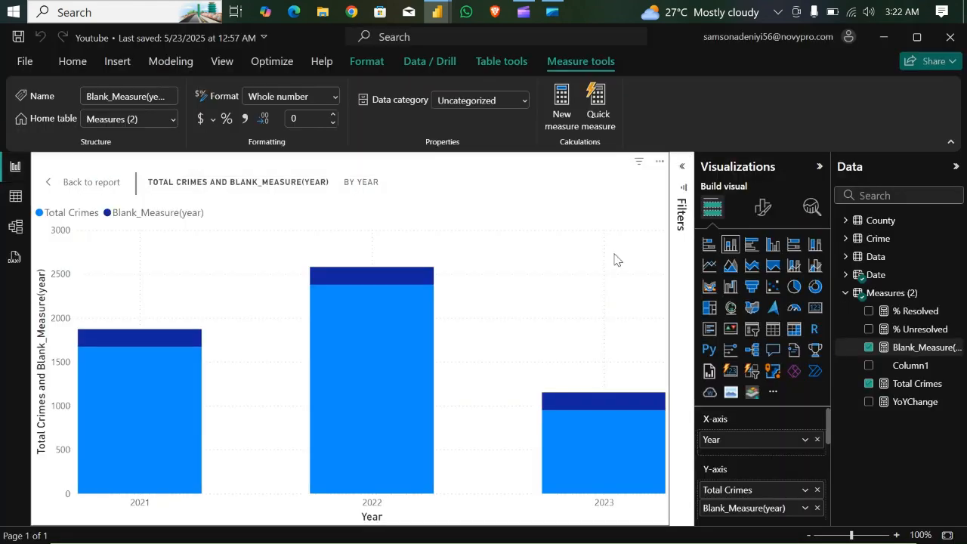
left_click(258, 280)
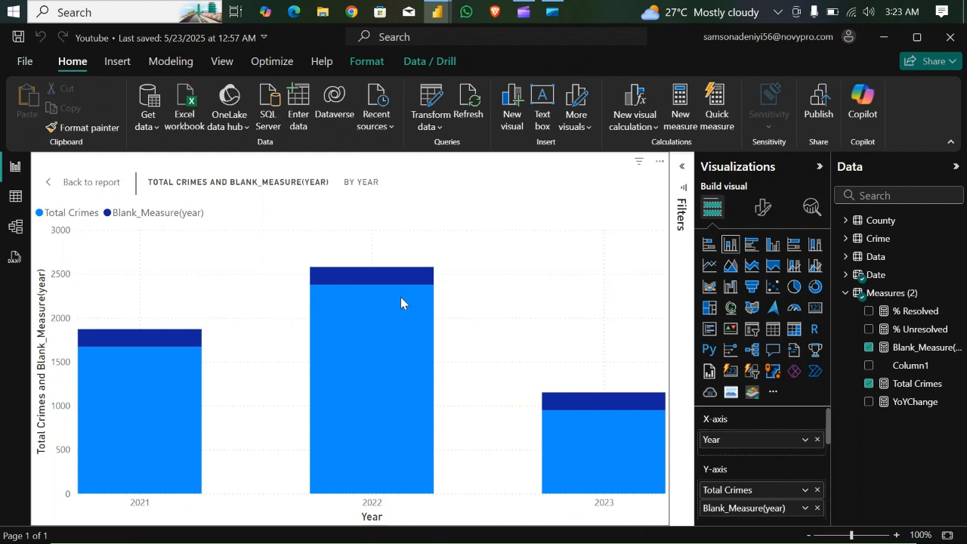
mouse_move(401, 302)
mouse_move(365, 397)
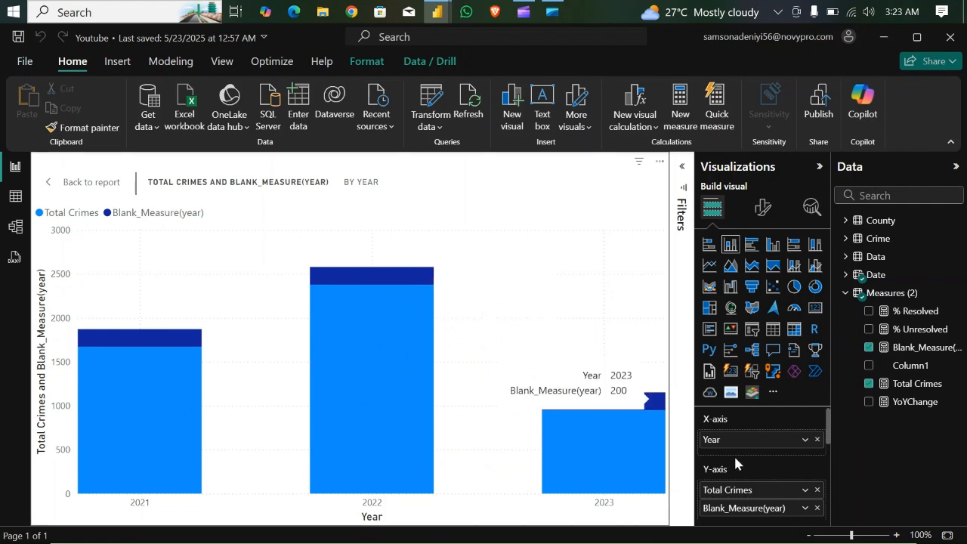
left_click_drag(742, 513, 742, 492)
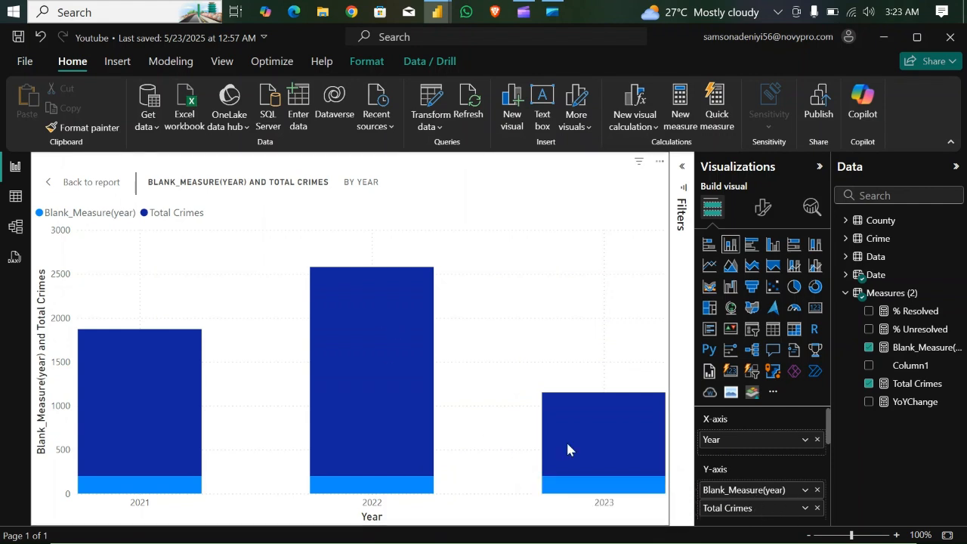
mouse_move(567, 448)
mouse_move(600, 483)
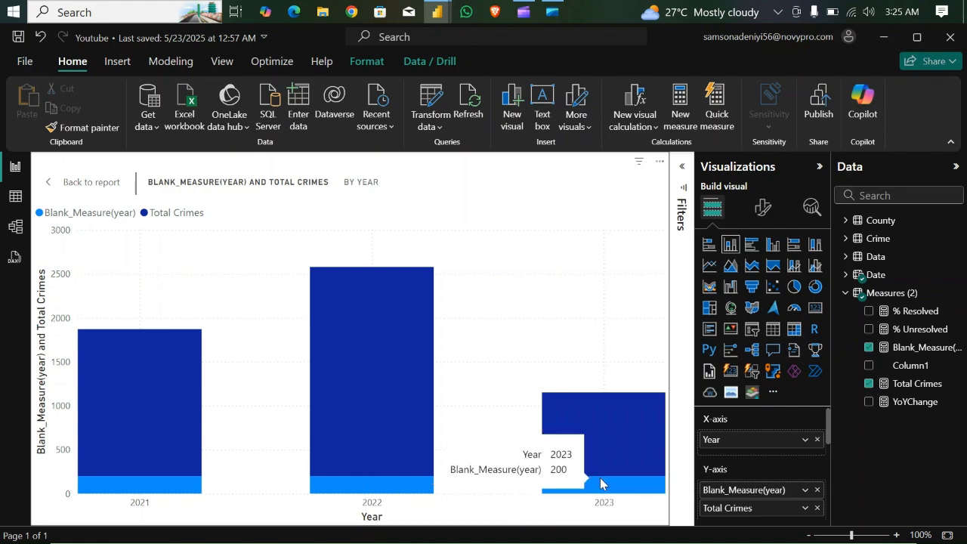
- Open the chart's column formatting and apply its settings to the Blank_Measure(year) series
left_click(765, 215)
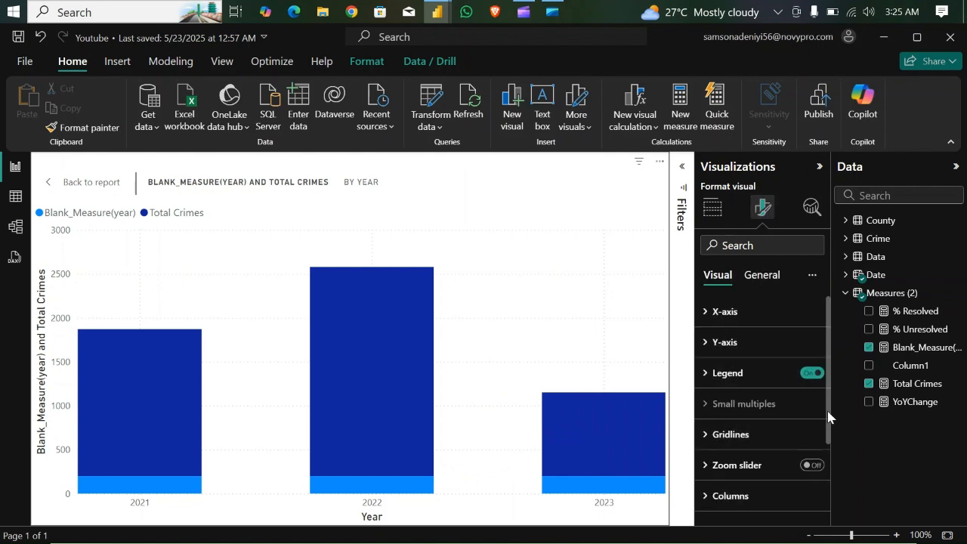
left_click_drag(828, 416, 836, 473)
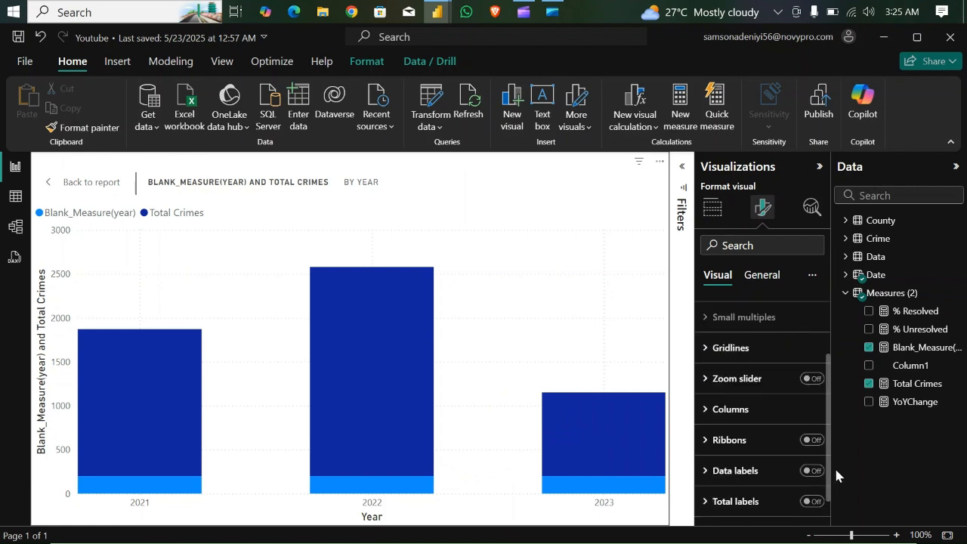
left_click(706, 415)
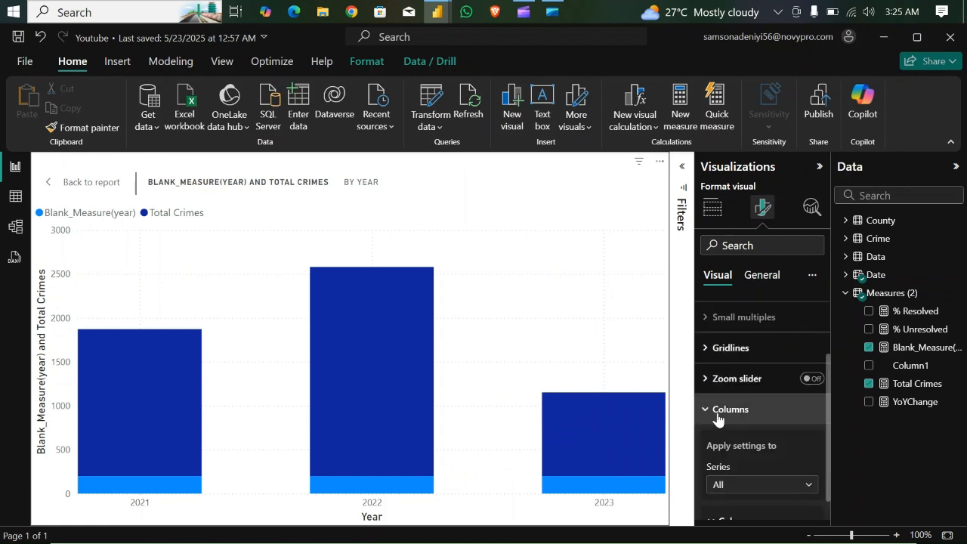
left_click_drag(829, 401, 836, 444)
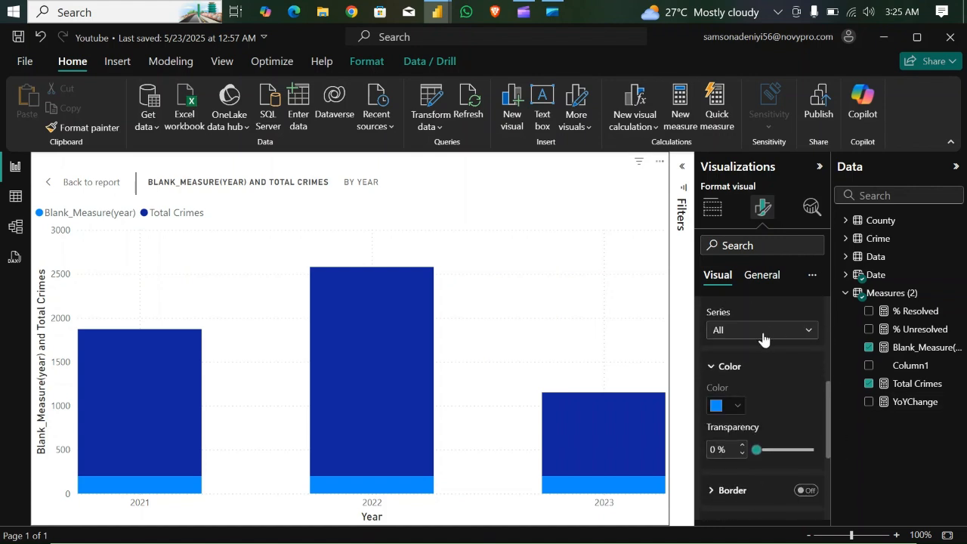
left_click(810, 332)
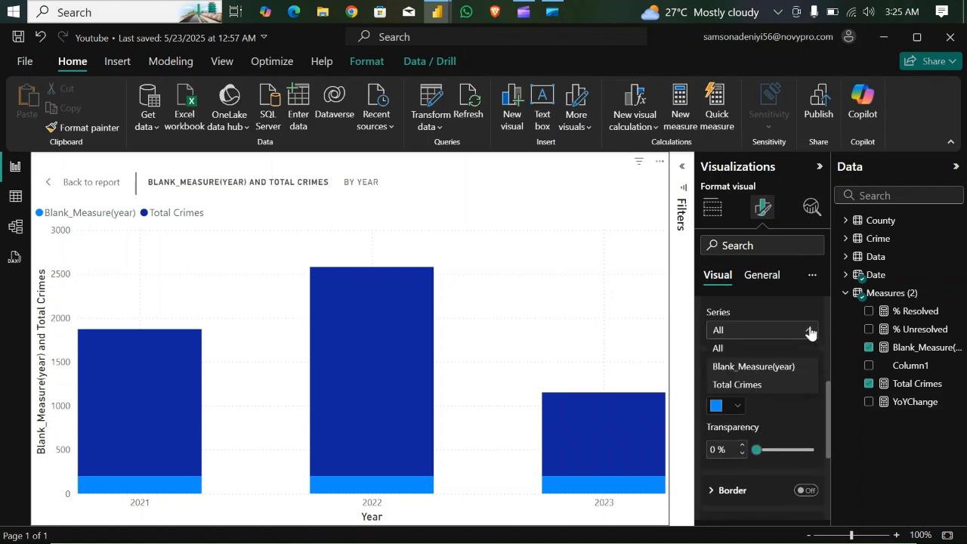
left_click(750, 368)
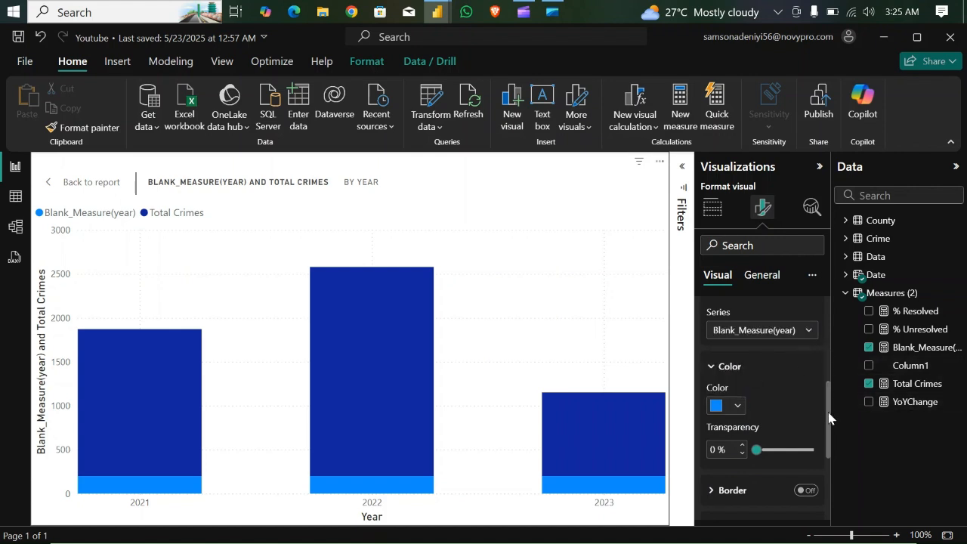
- Turn on the chart's data labels and target the Blank_Measure(year) series in the label settings
left_click_drag(827, 416, 831, 477)
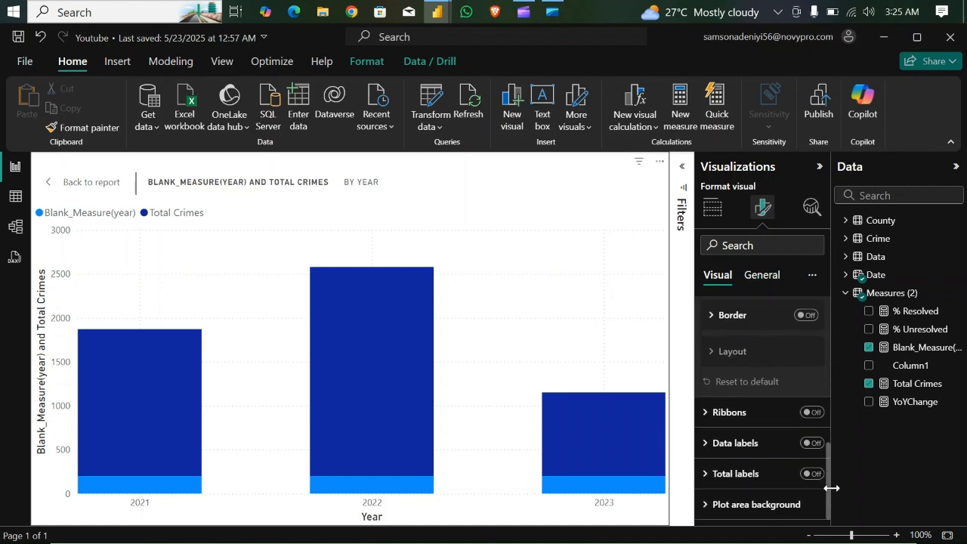
left_click(813, 445)
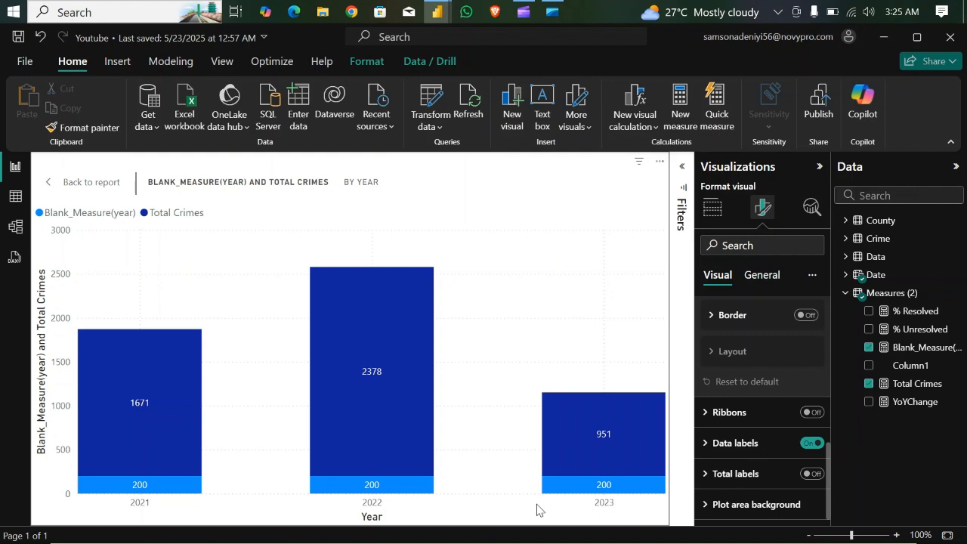
left_click(703, 444)
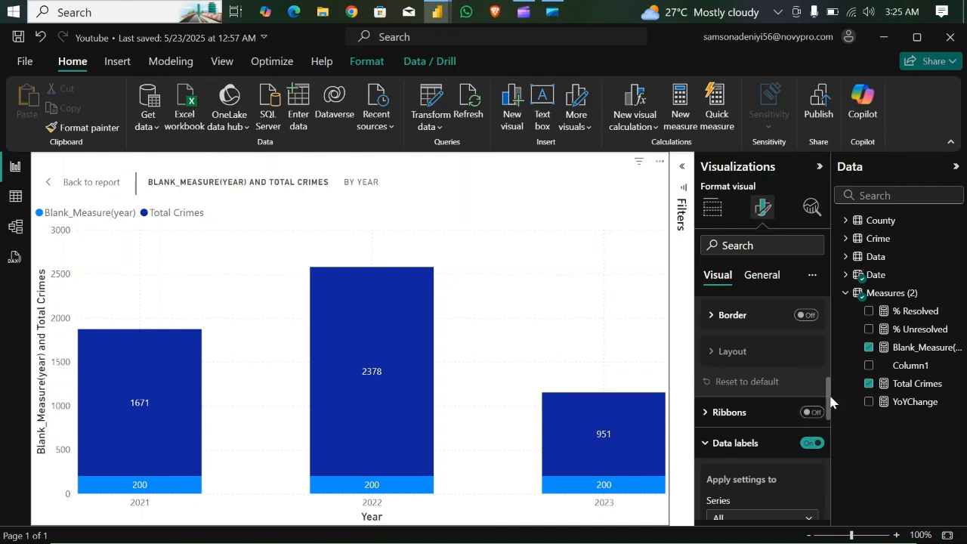
left_click_drag(828, 400, 831, 427)
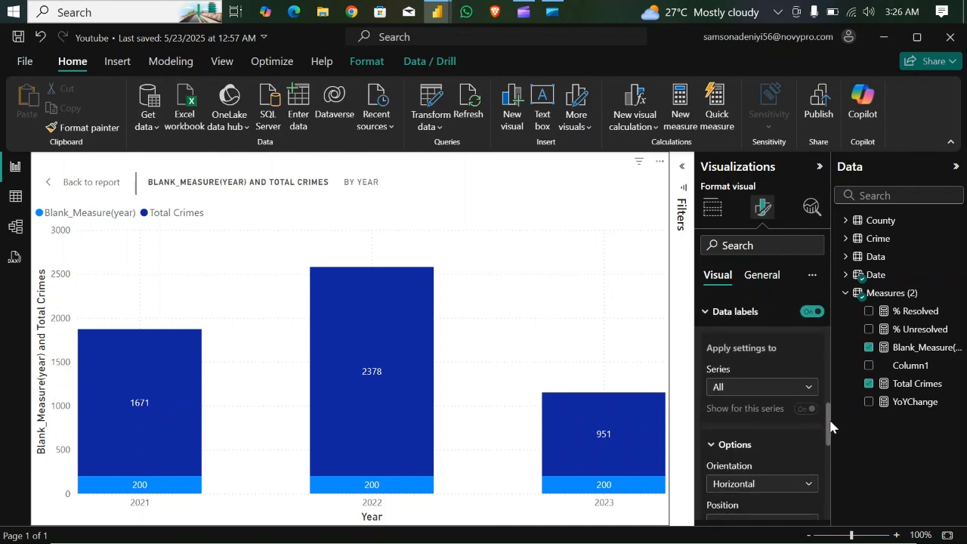
left_click(808, 379)
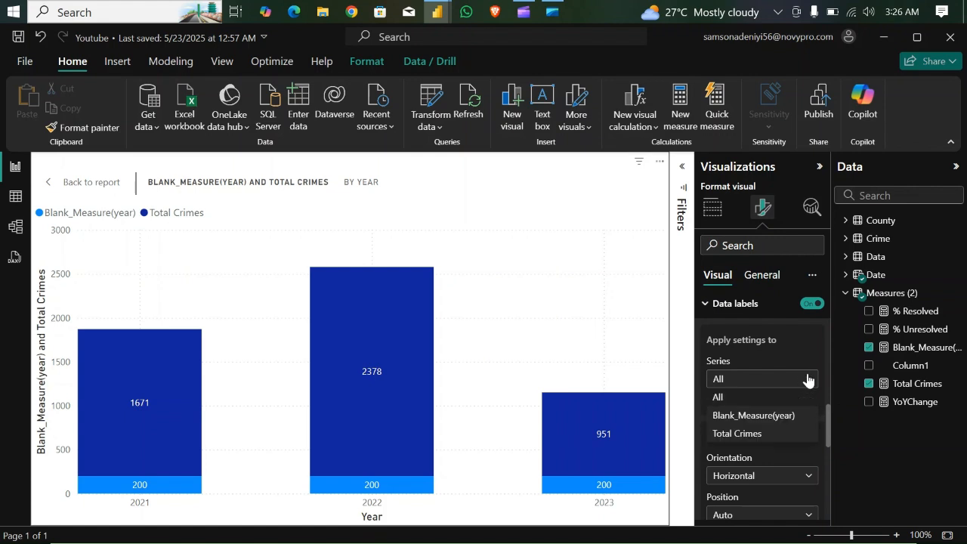
left_click(746, 416)
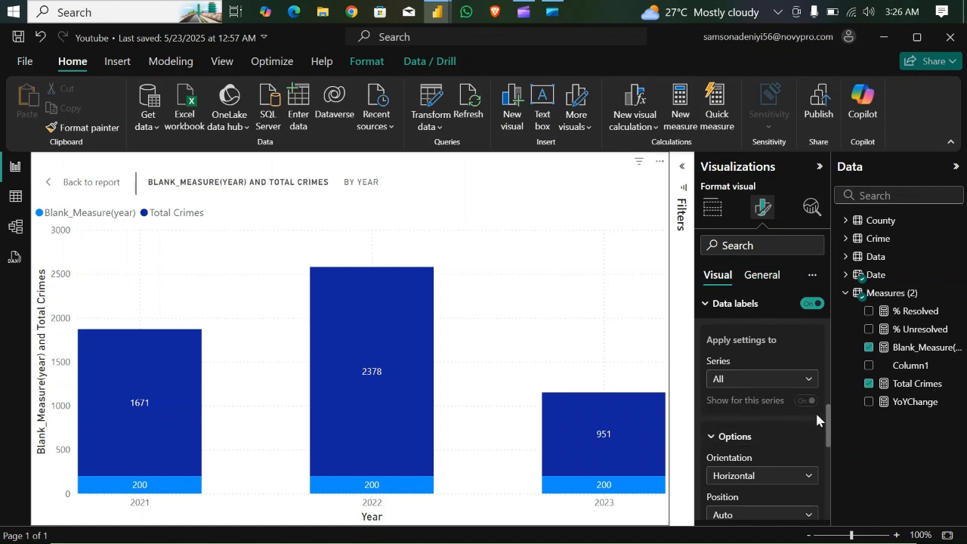
- Use the YoYChange measure as the value field for the Blank_Measure(year) data labels and check the labels on the columns
left_click_drag(829, 424, 830, 485)
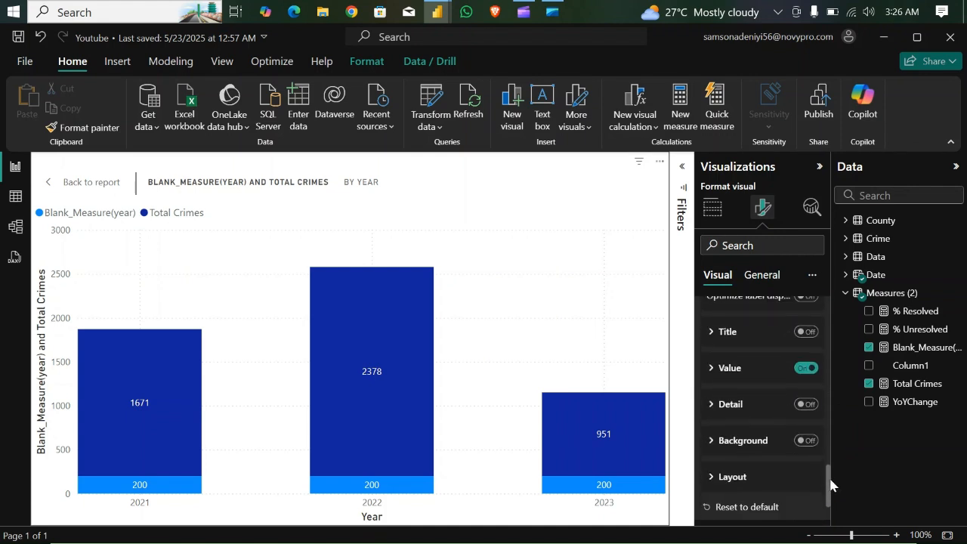
left_click(710, 371)
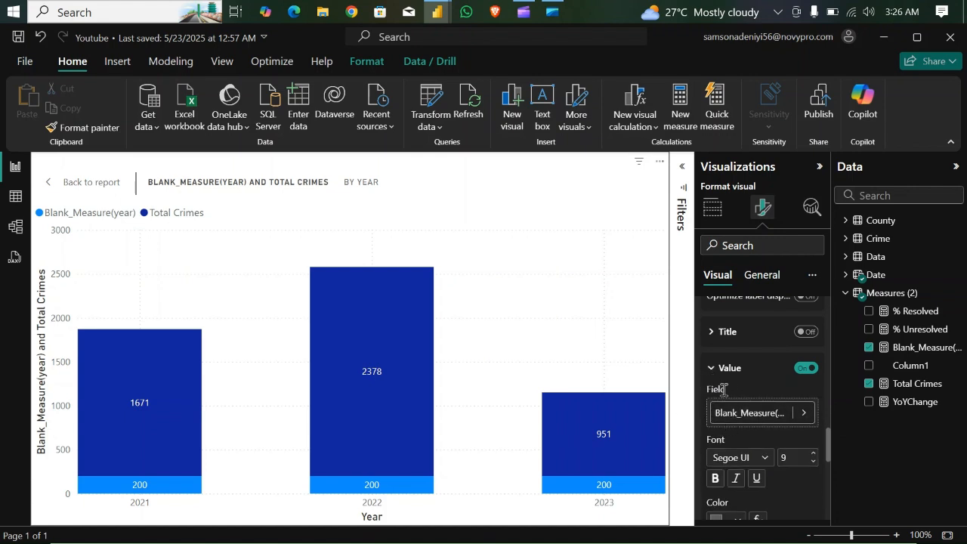
left_click(804, 413)
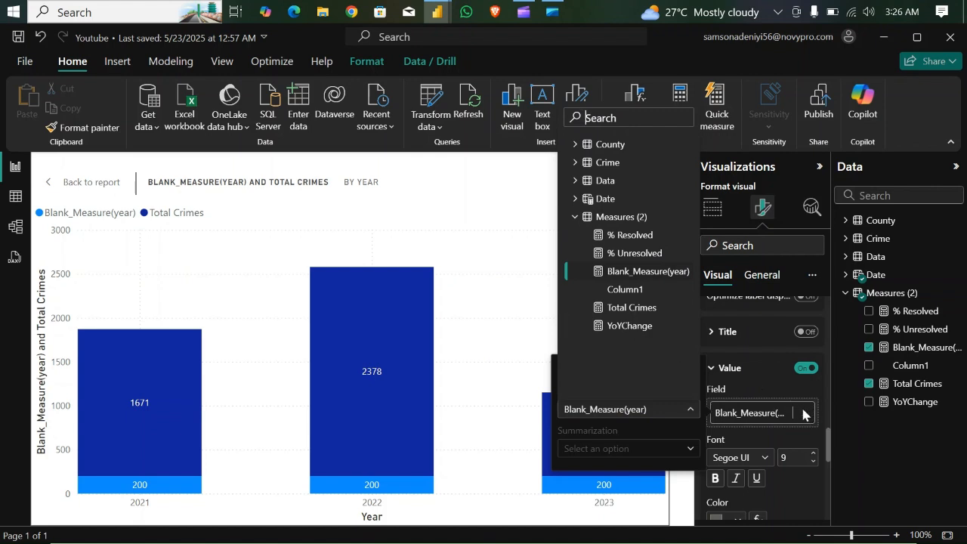
left_click(618, 325)
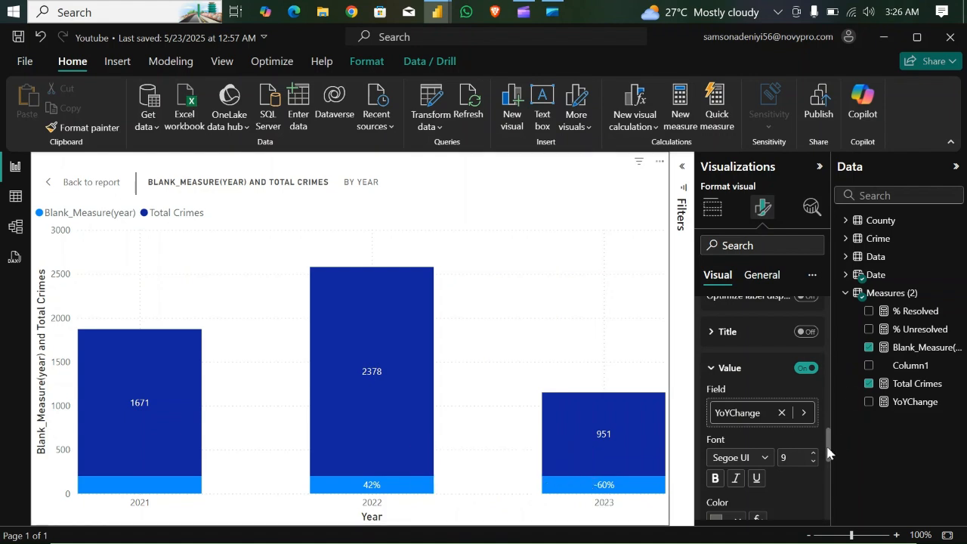
left_click_drag(828, 452, 820, 280)
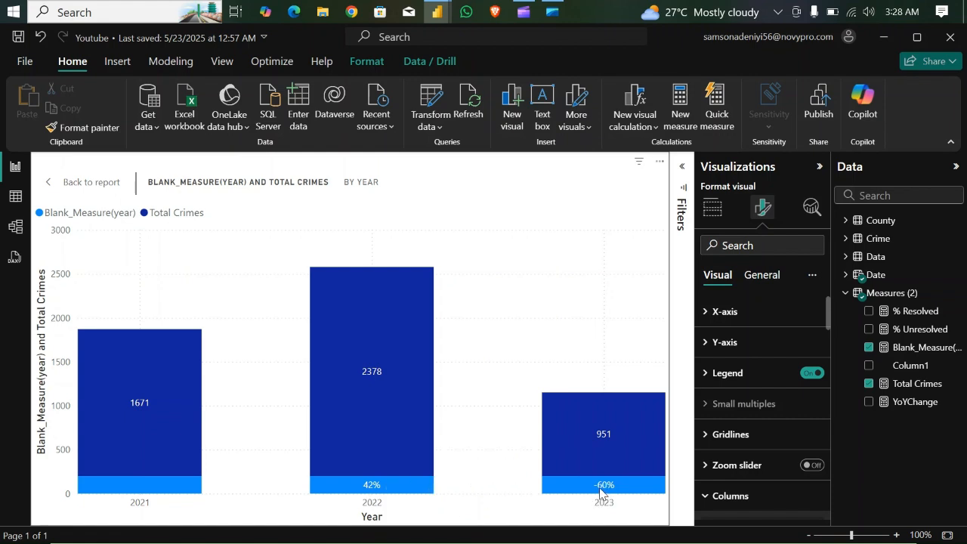
mouse_move(599, 491)
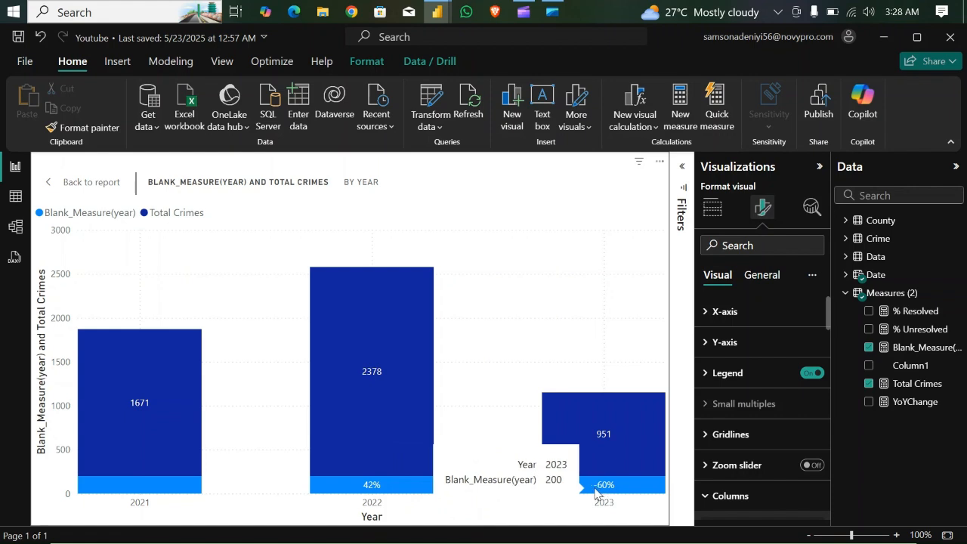
mouse_move(371, 489)
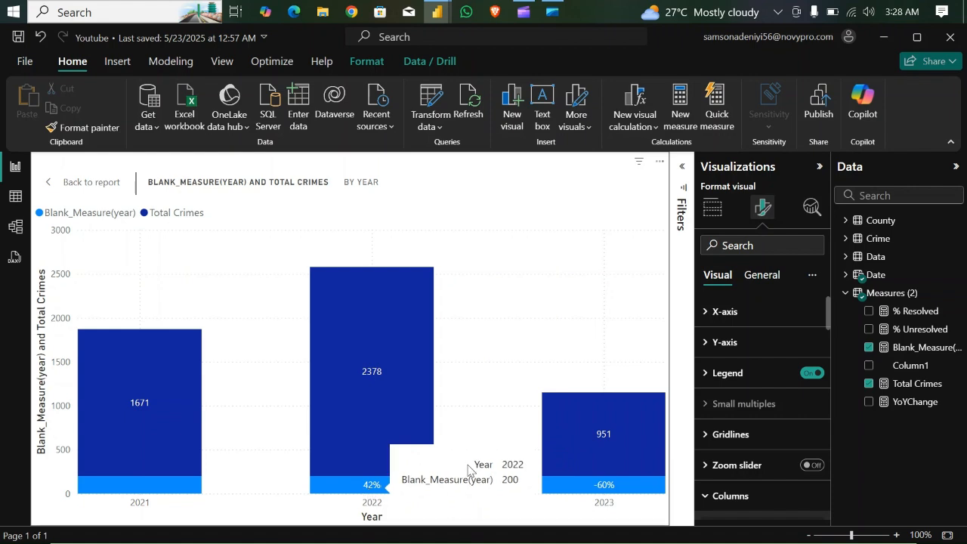
- Open the YoYChange measure's formula and replace the returned _YoYChange_pct with the start of a SWITCH function
left_click(914, 403)
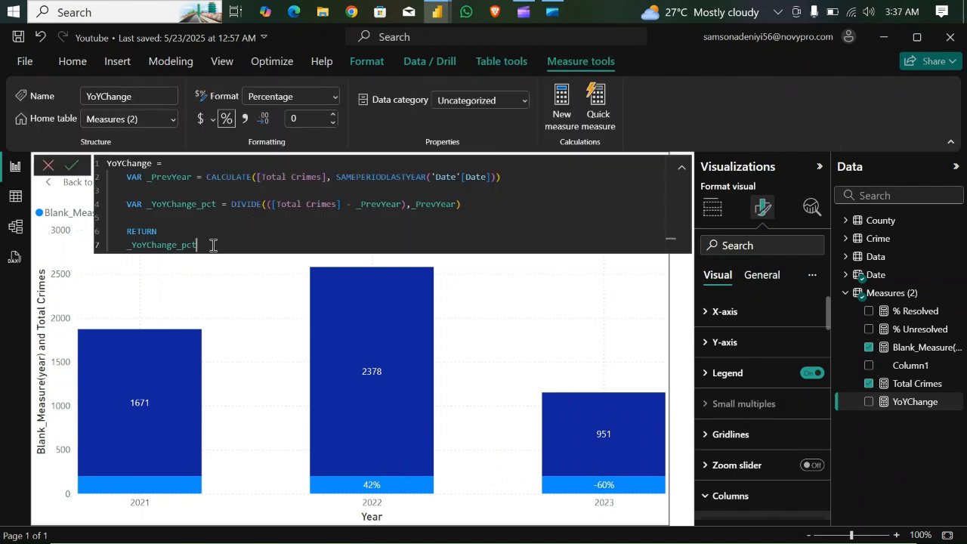
key("BackSpace")
key("BackSpace")
key("BackSpace")
key("BackSpace")
key("BackSpace")
key("BackSpace")
key("BackSpace")
key("BackSpace")
key("BackSpace")
key("BackSpace")
key("BackSpace")
type("SWITCH")
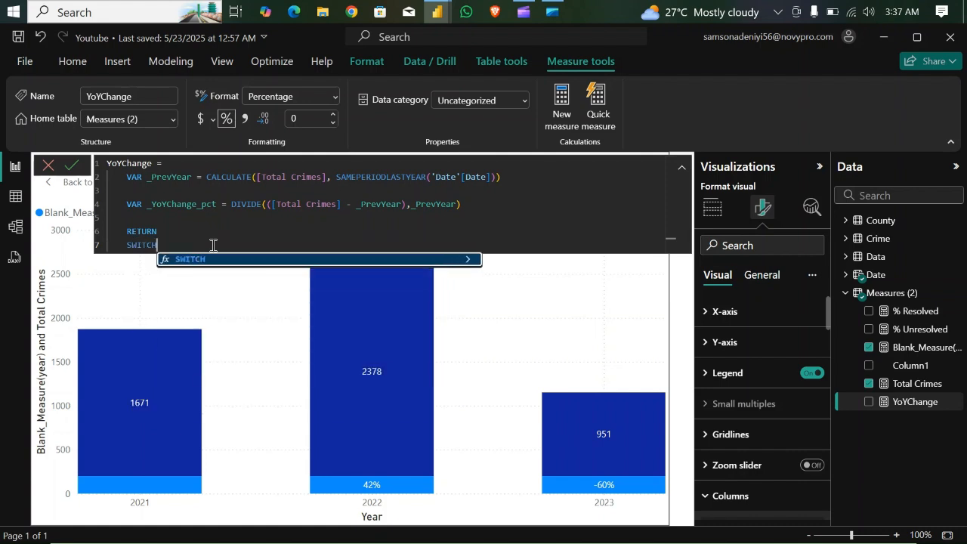
key("Tab")
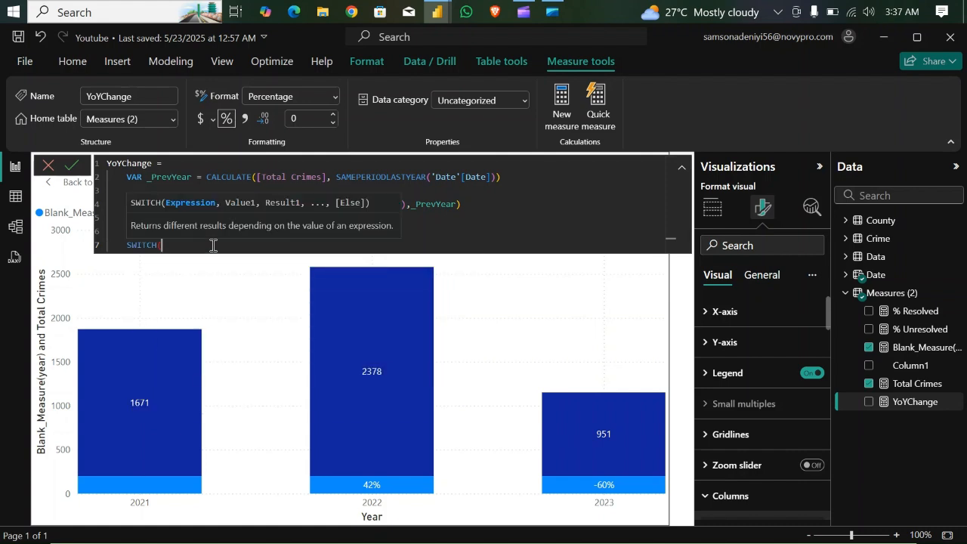
- Enter TRUE() as the SWITCH expression on its own line, followed by a comma and a new line
key("shift+Return")
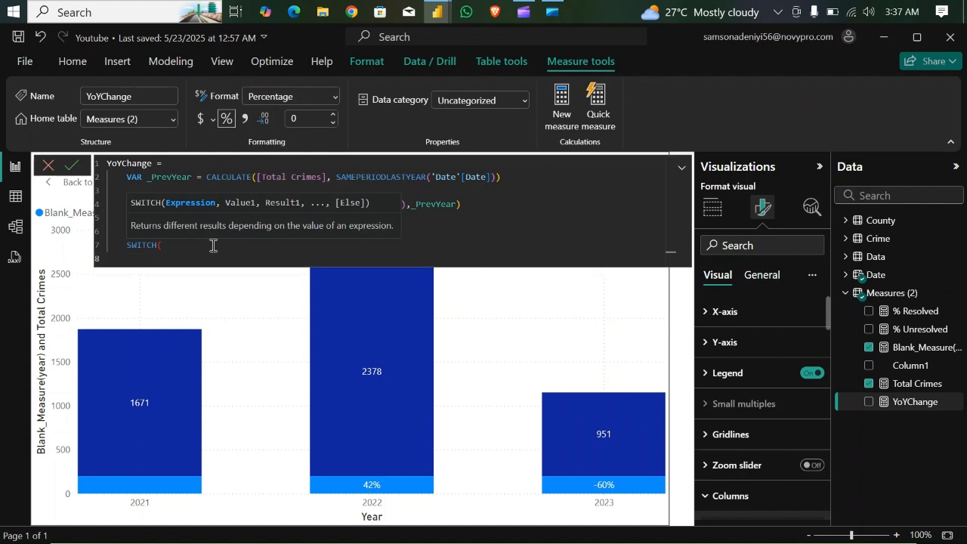
type("TRUE")
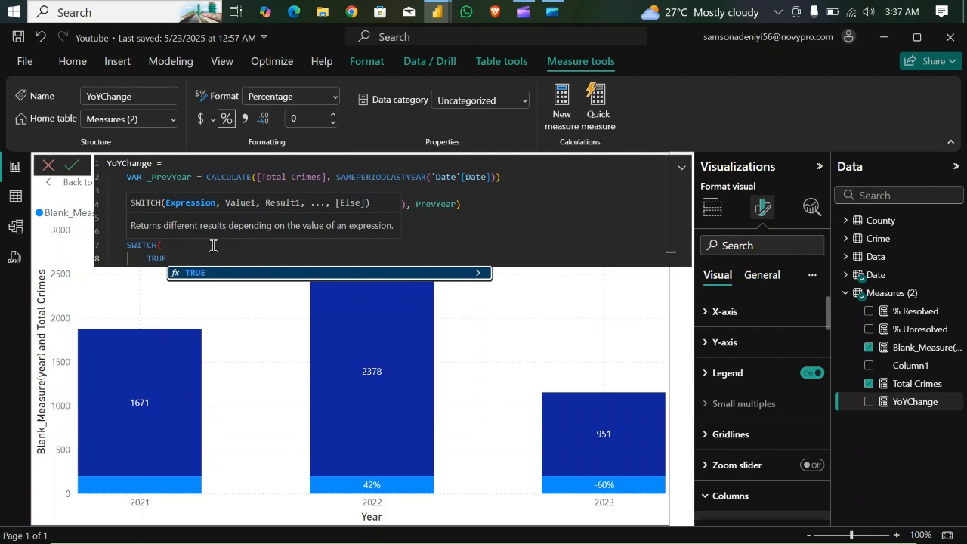
type("()")
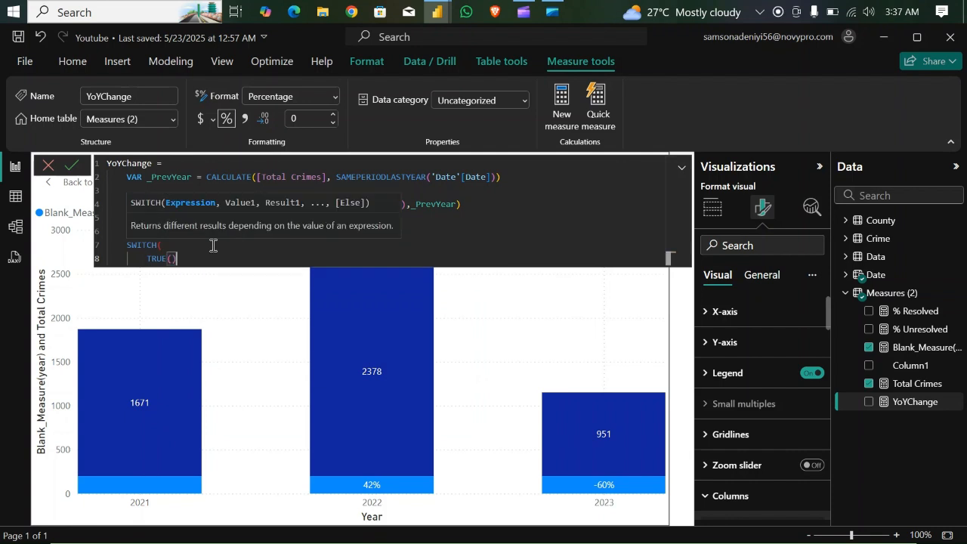
type(",")
key("Return")
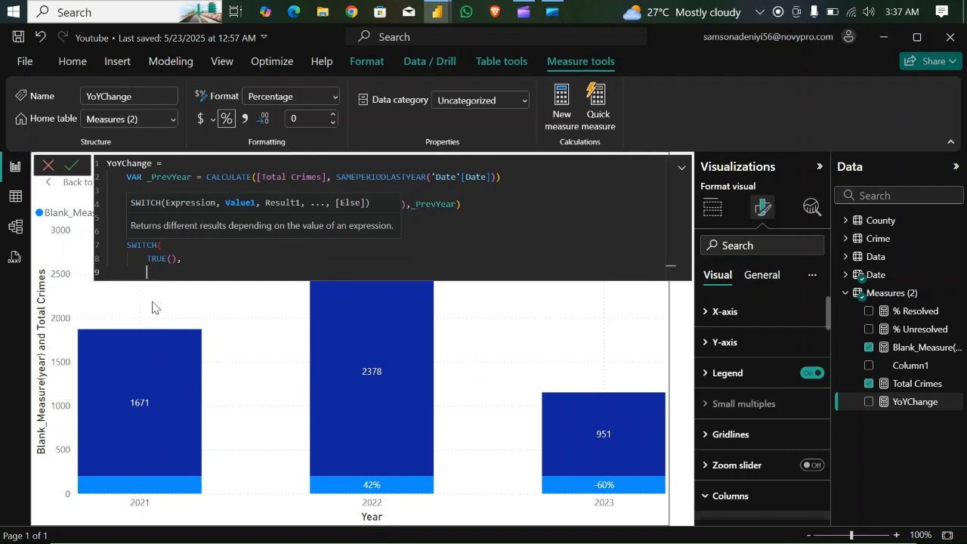
- Add the first SWITCH case, _YoYChange_pct = 0, returning "-", and end it with a comma
type("-")
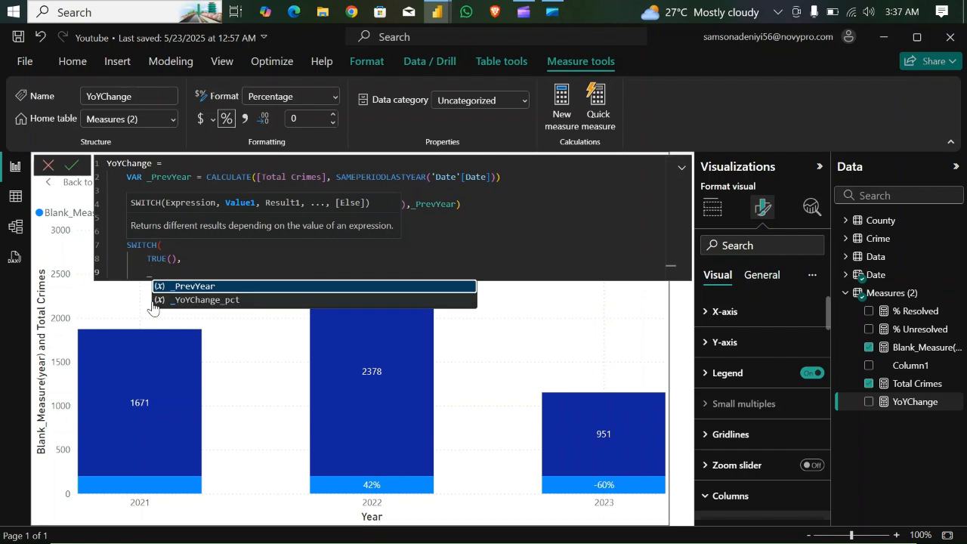
left_click(203, 300)
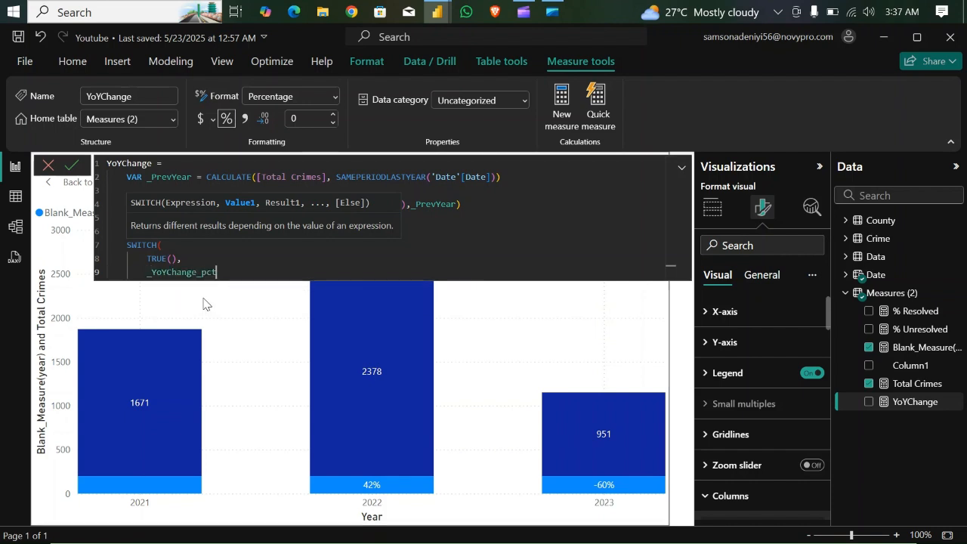
type("= 0,")
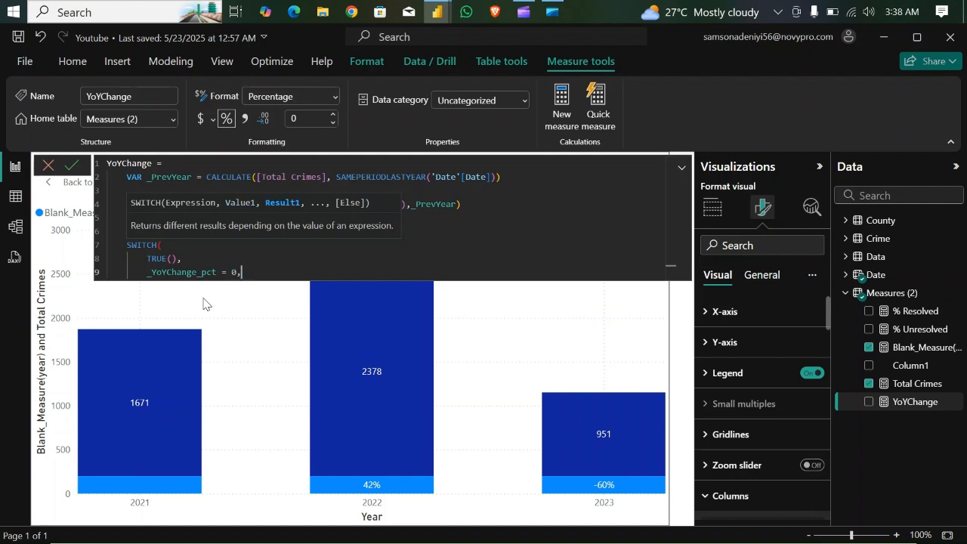
type("\"-_")
key("BackSpace")
type("\"")
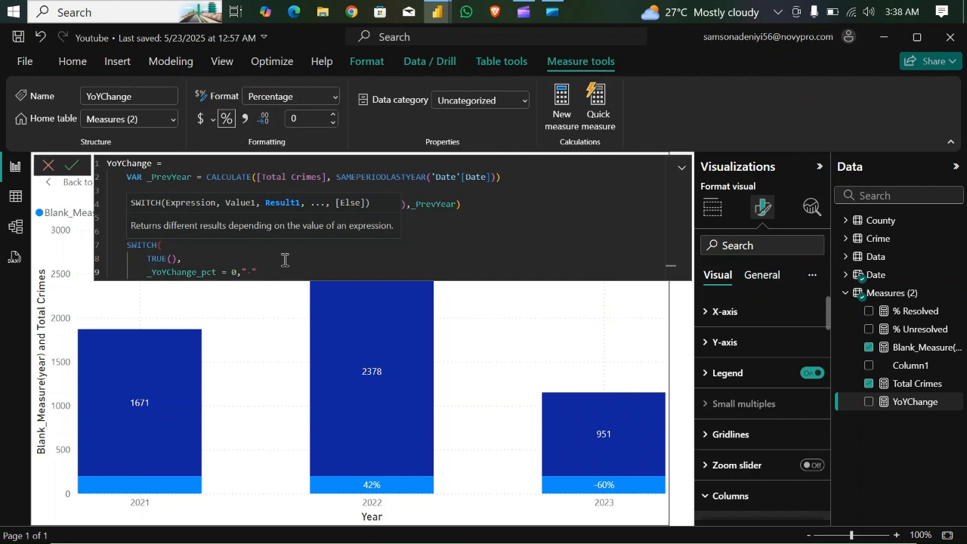
type(",")
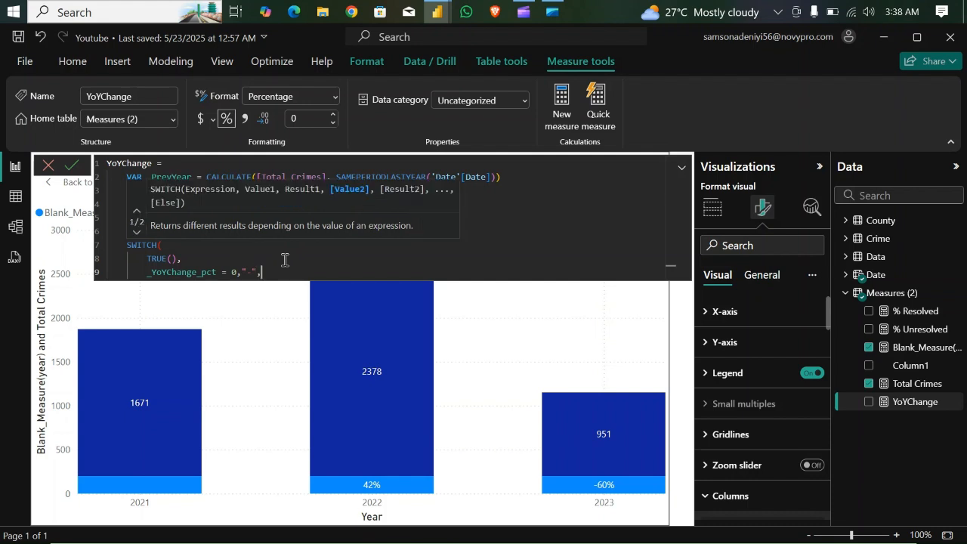
- Start the second SWITCH case on a new line with the condition _YoYChange_pct > 0 followed by a comma
key("shift+Return")
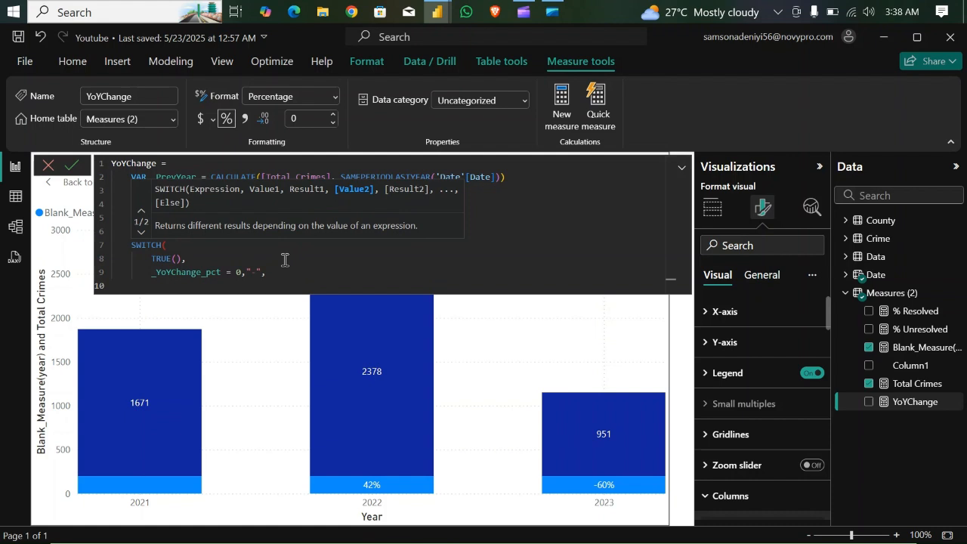
type("_")
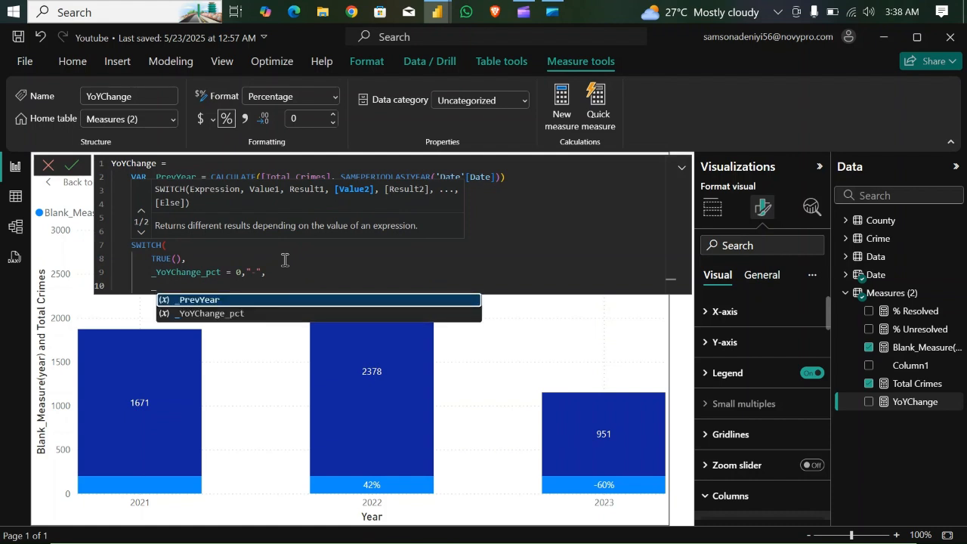
key("Down")
key("Tab")
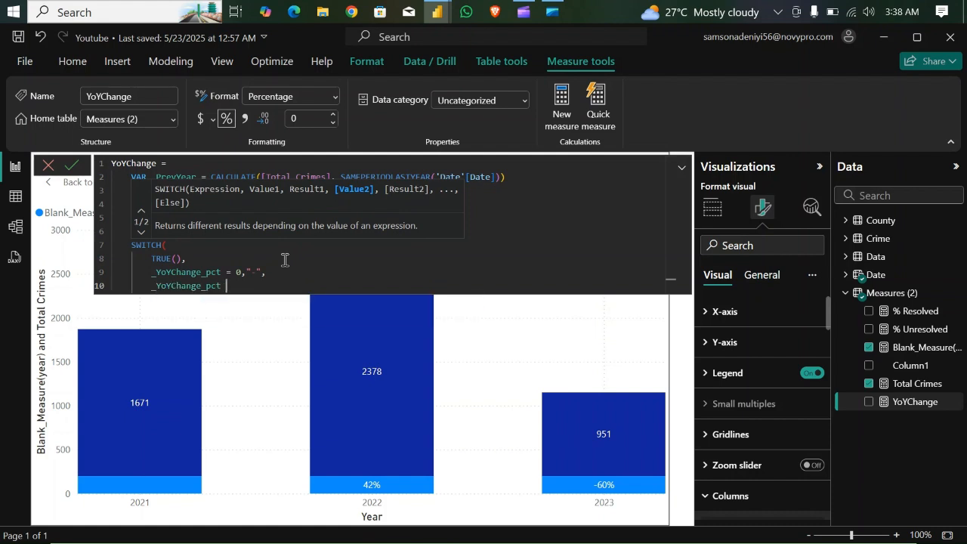
type("> 0 ,")
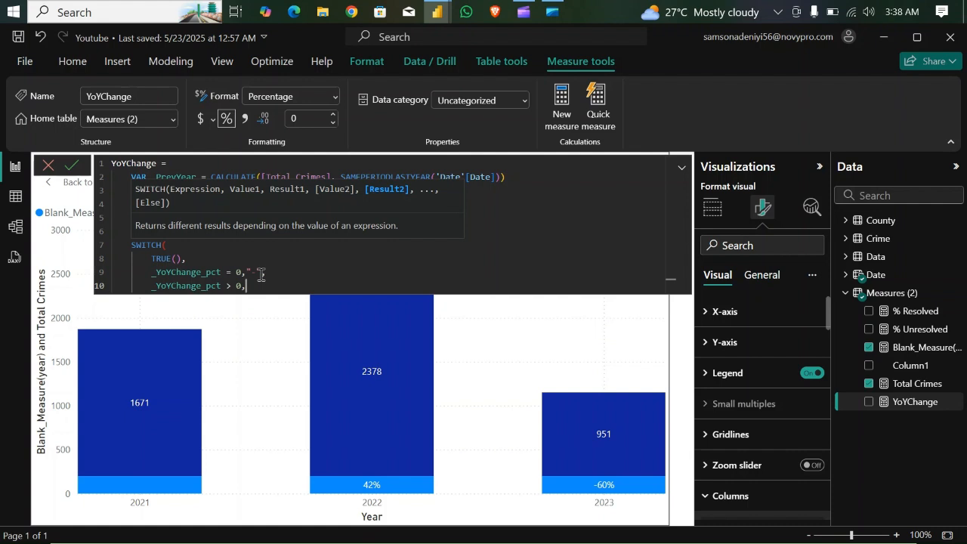
- Enter a single red up-pointing triangle emoji in double quotes as the _YoYChange_pct > 0 result, removing any surplus triangles
type("\",")
key("super+period")
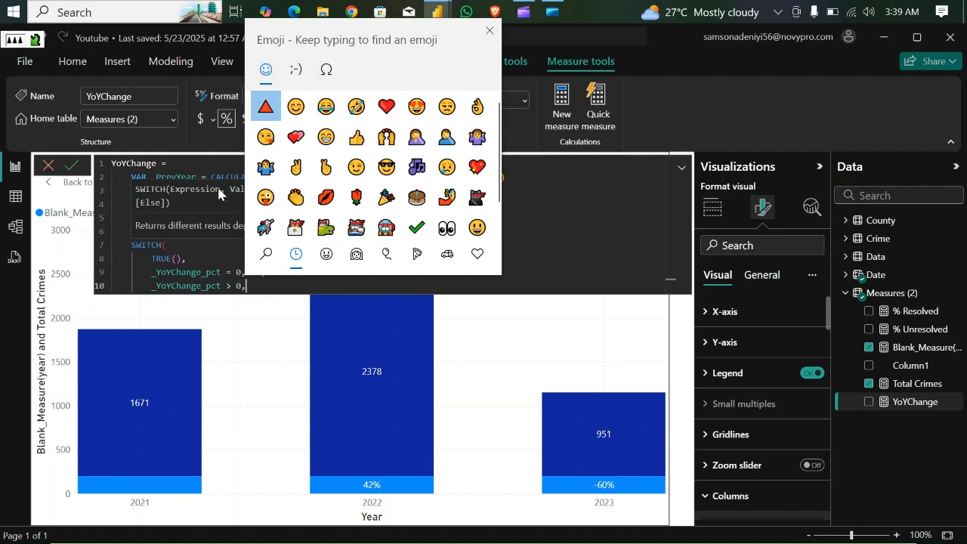
left_click(269, 287)
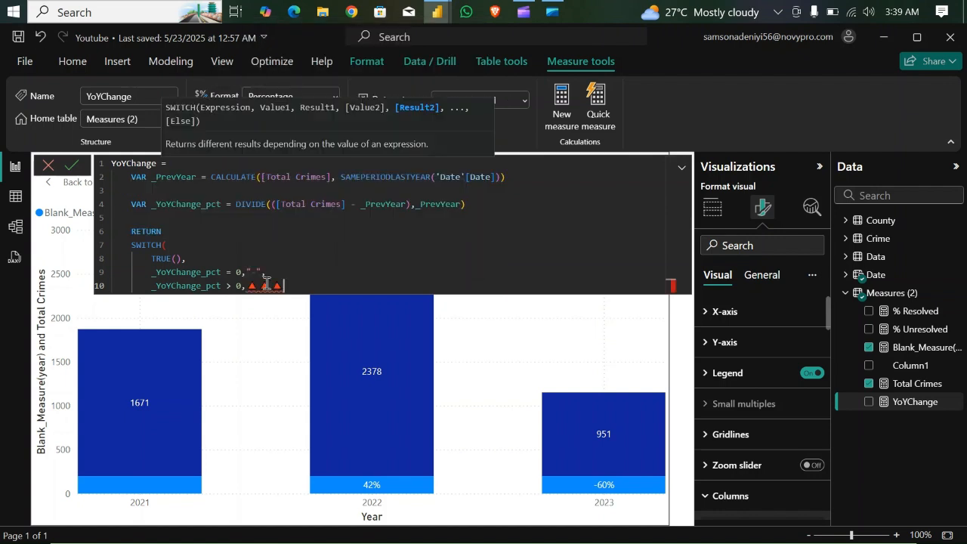
key("BackSpace")
key("BackSpace")
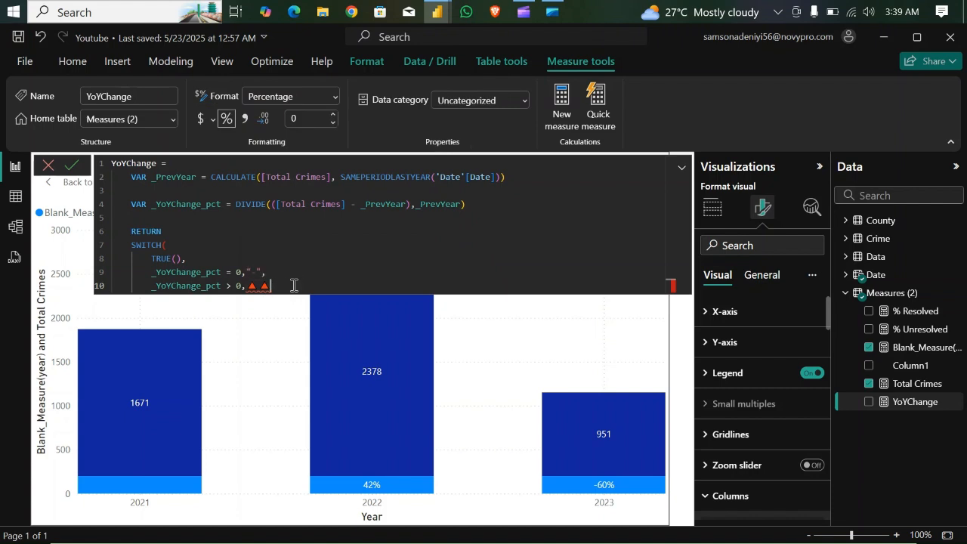
key("BackSpace")
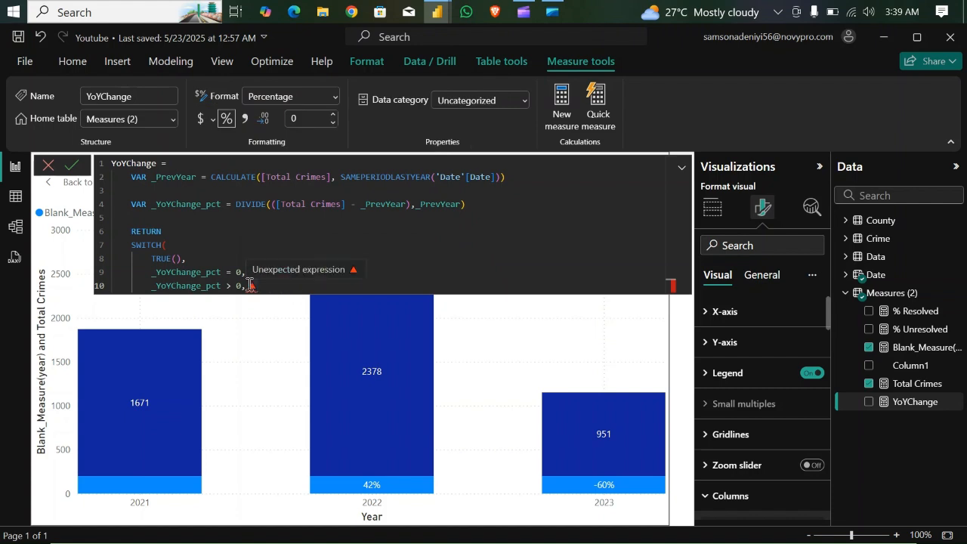
type("\"")
type("▲")
type("\"")
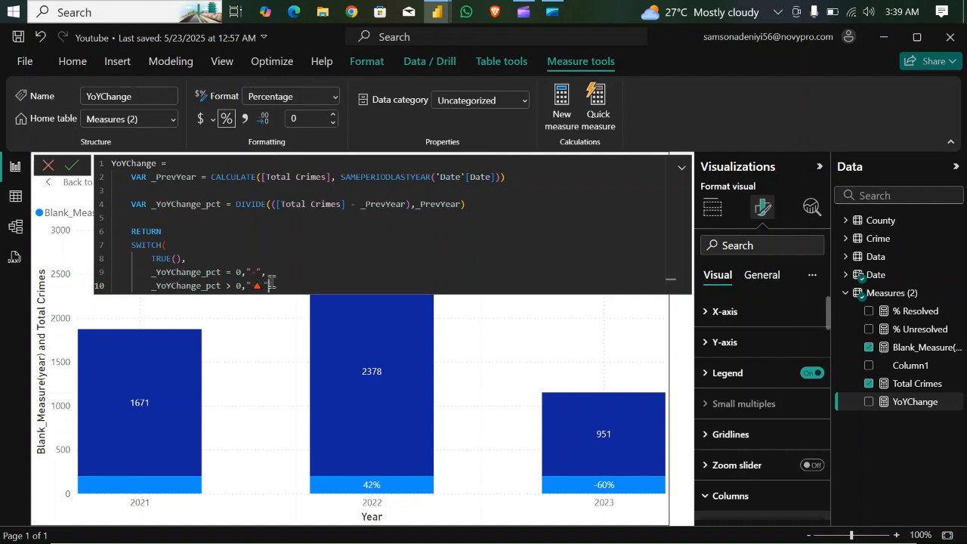
type(" & ")
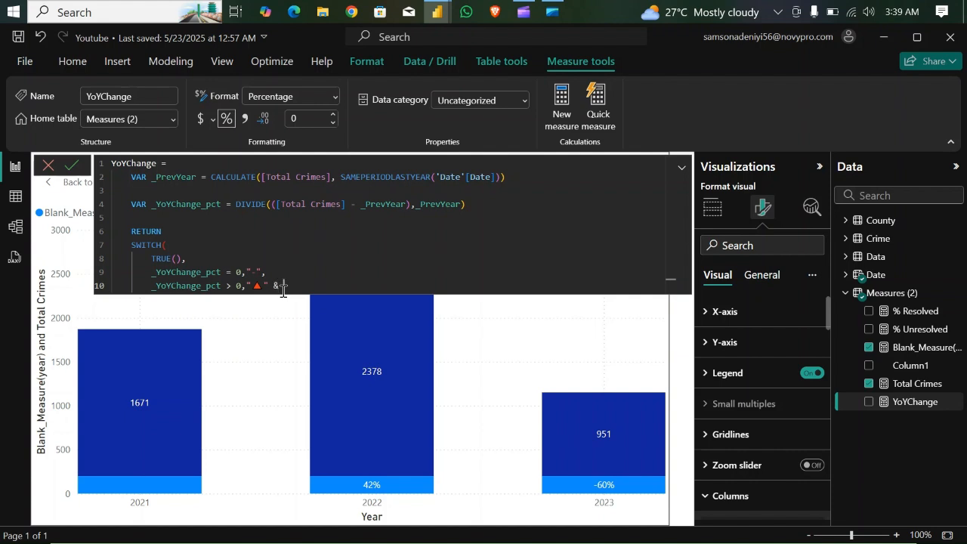
type("_YoYChange_pct,")
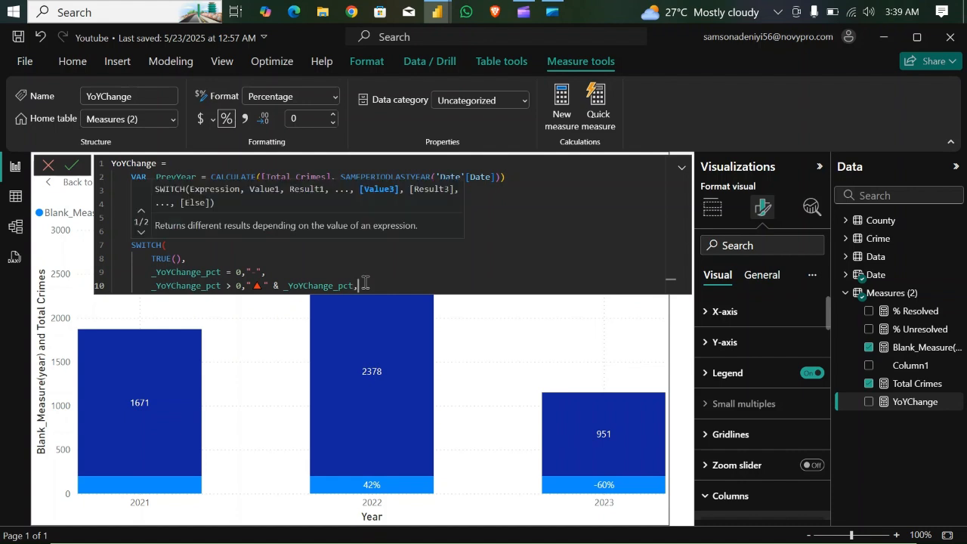
- Start the third SWITCH case on a new line with the condition _YoYChange_pct < 0, a comma and an opening quote
key("shift+Return")
type("_")
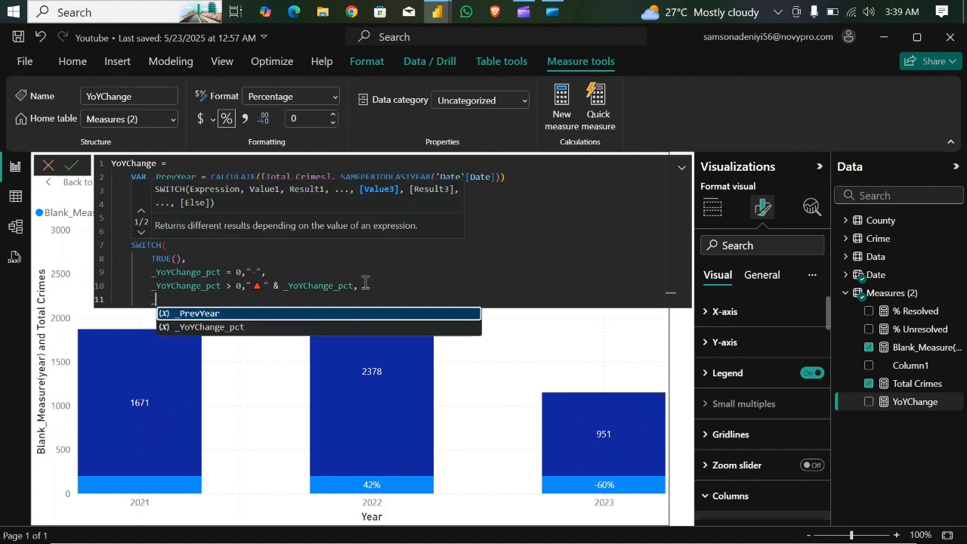
left_click(237, 327)
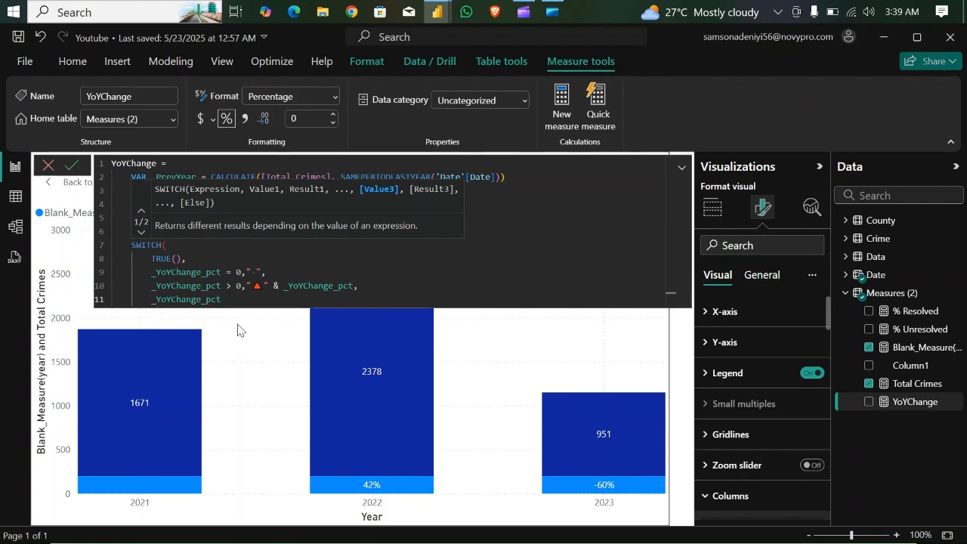
type("<")
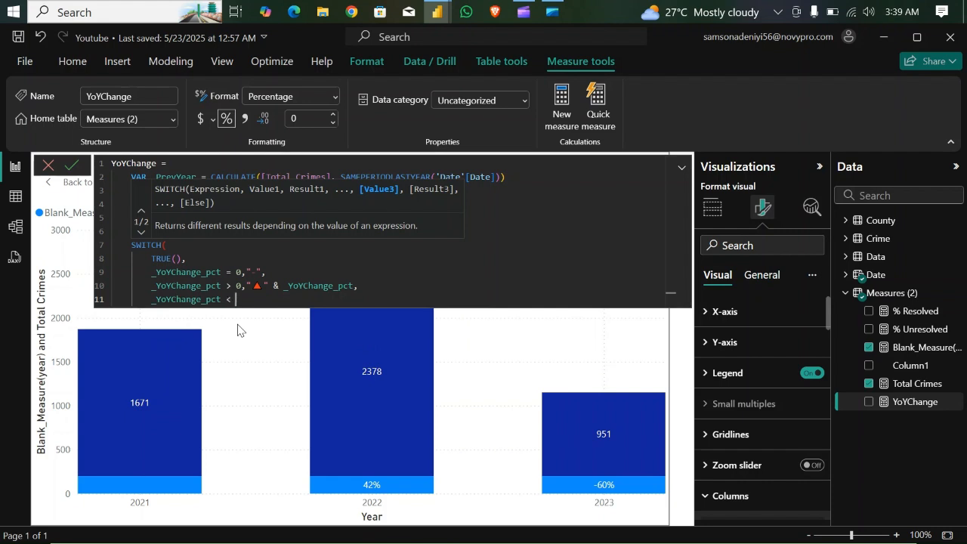
type(" 0 ")
type("<")
key("BackSpace")
type(", \"")
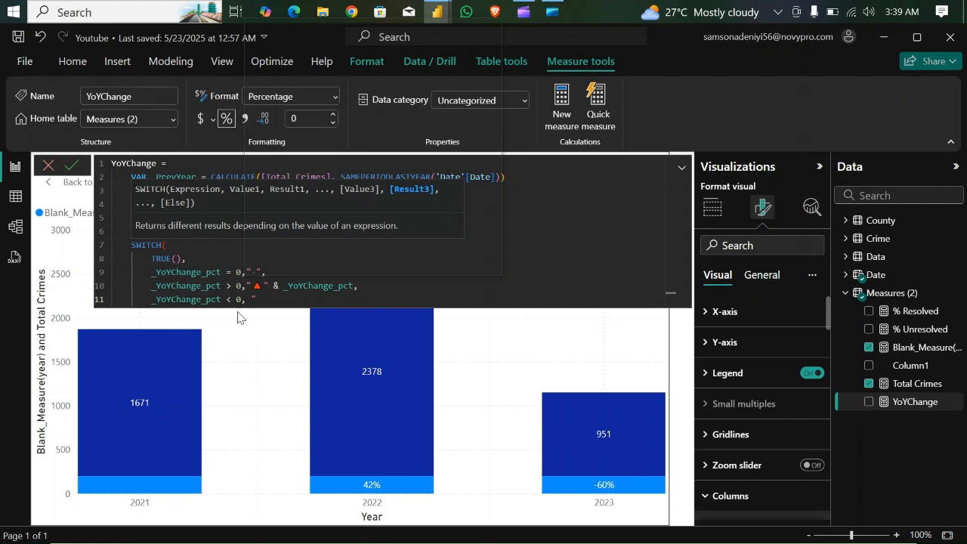
- Find the red down-pointing triangle emoji with "tri", insert it as the _YoYChange_pct < 0 result and close the quote
key("super+period")
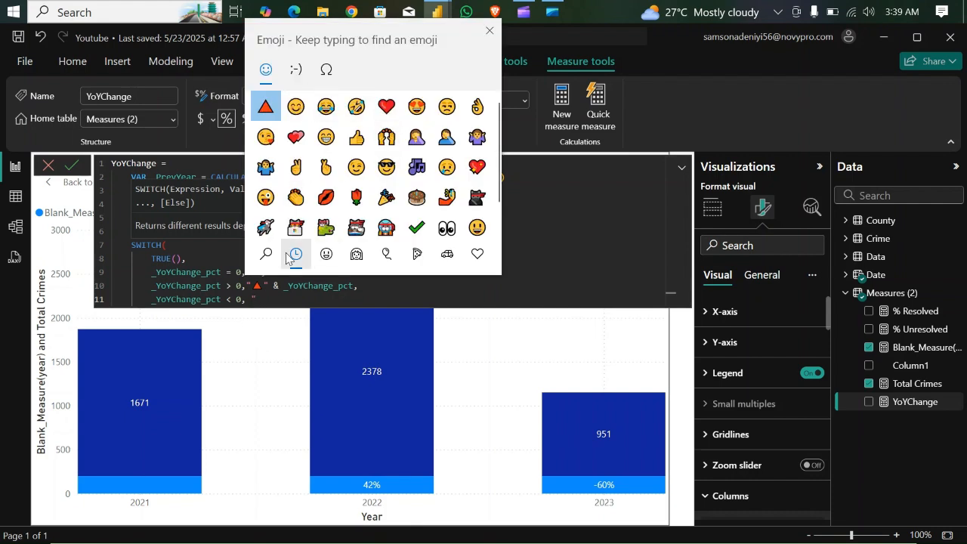
type("tri")
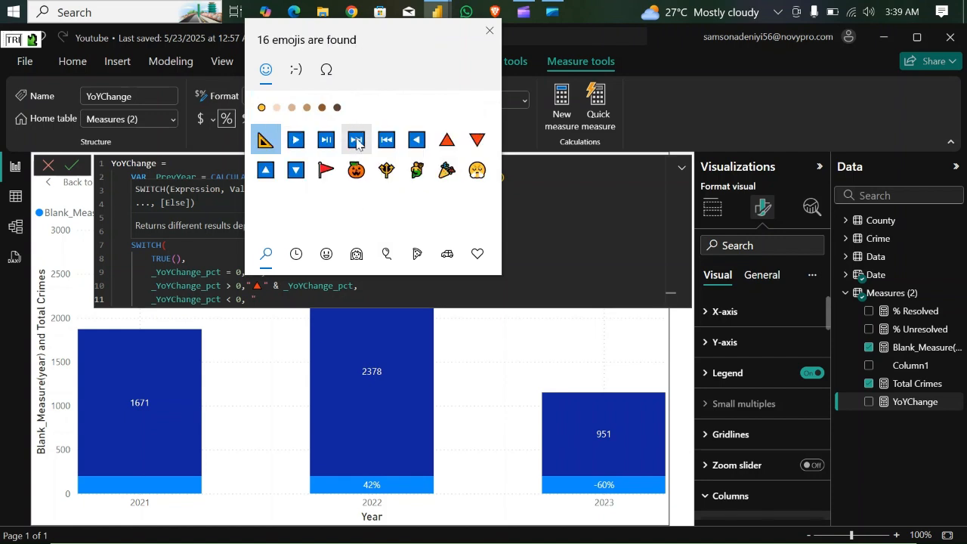
left_click(477, 138)
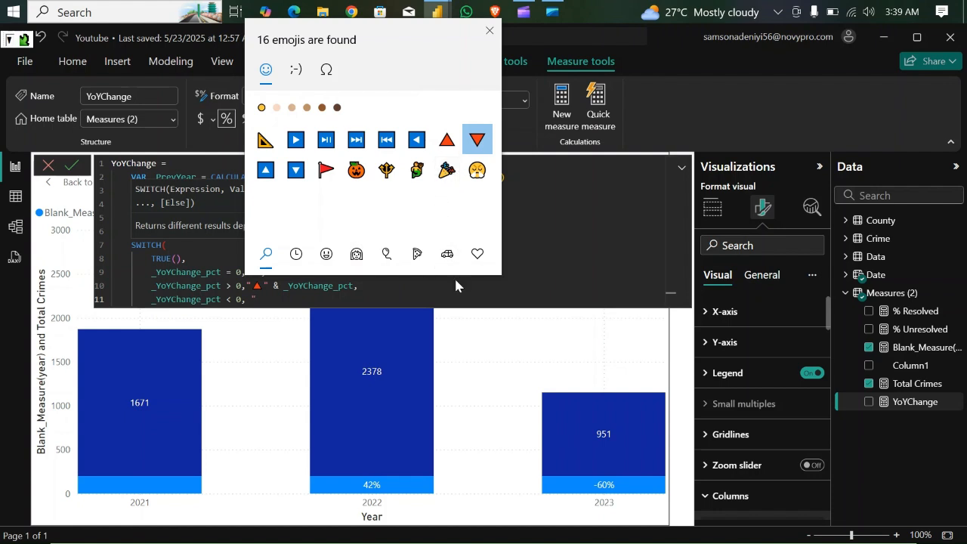
key("Return")
type("\" & ")
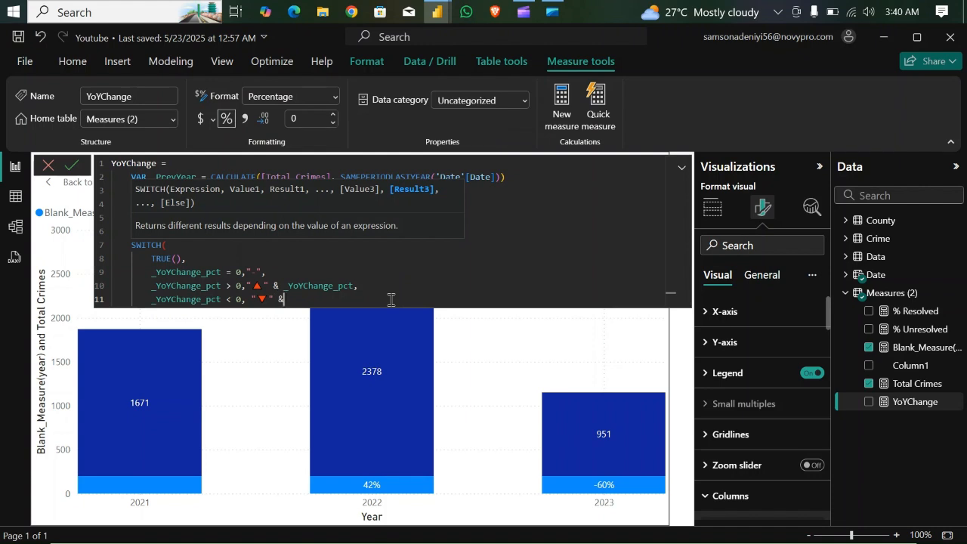
type("_")
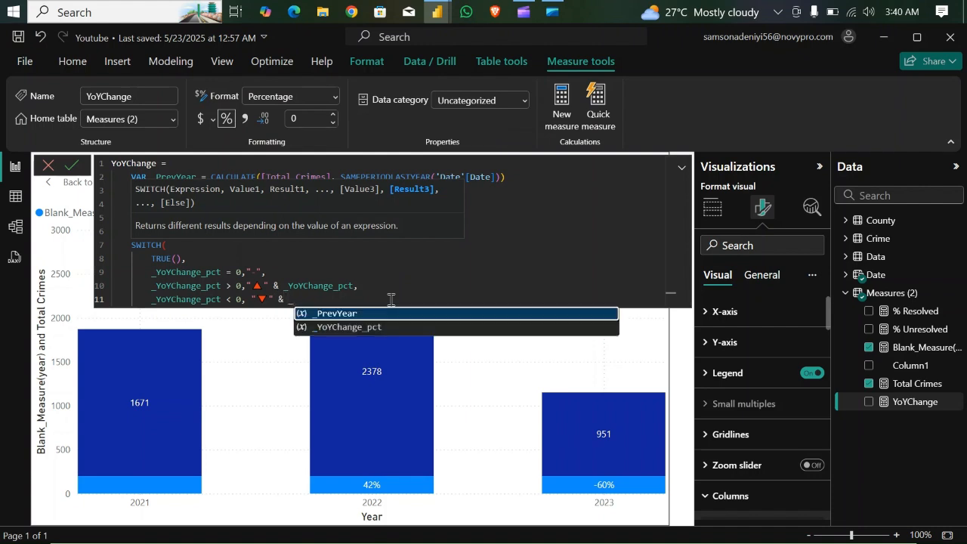
- Append & _YoYChange_pct to the down-triangle result, close the SWITCH function and commit the YoYChange measure
left_click(365, 329)
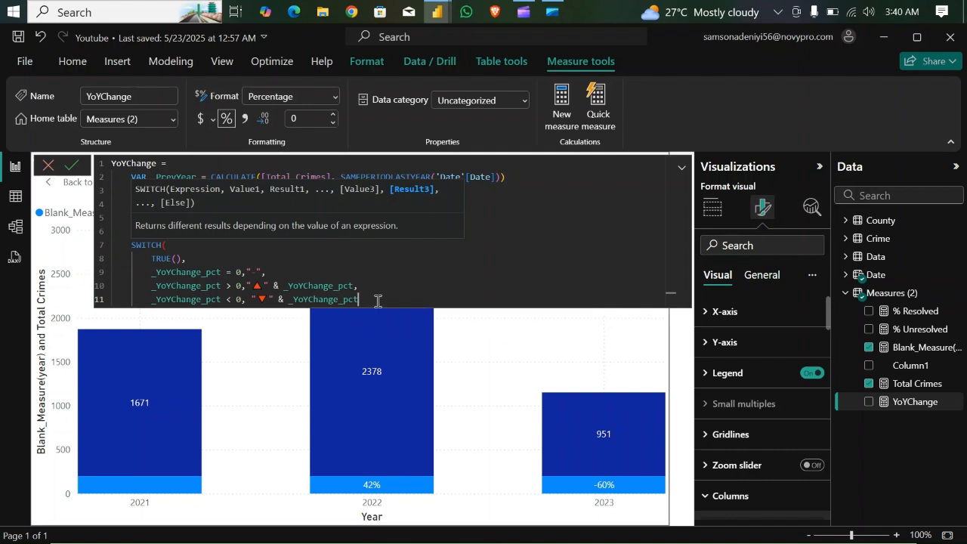
type(")")
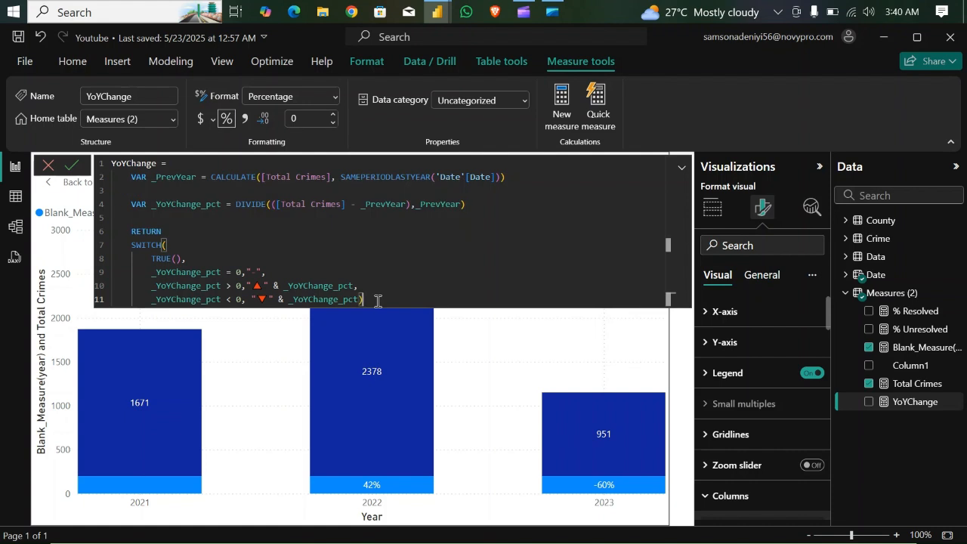
key("Return")
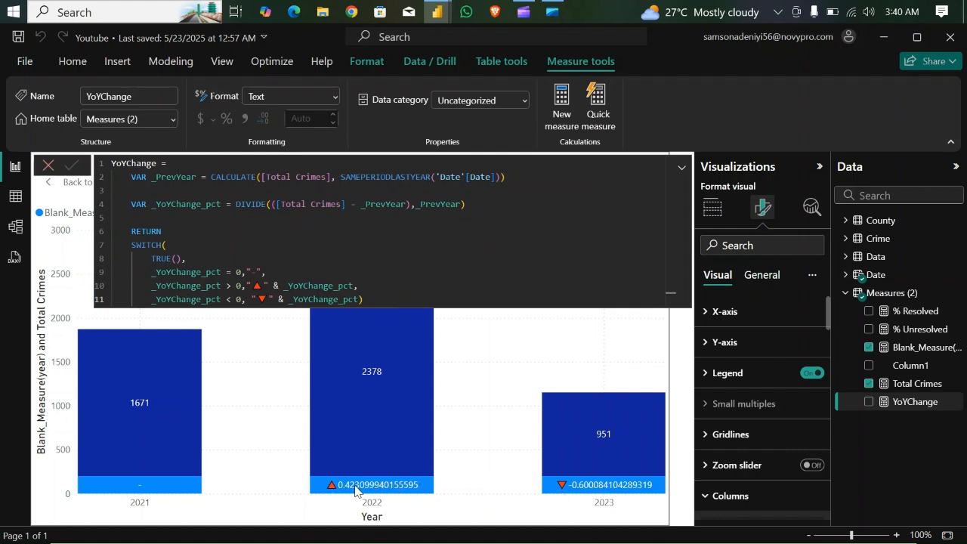
- Wrap _YoYChange_pct in the up-triangle result in a FORMAT function with the format string "0%"
mouse_move(363, 489)
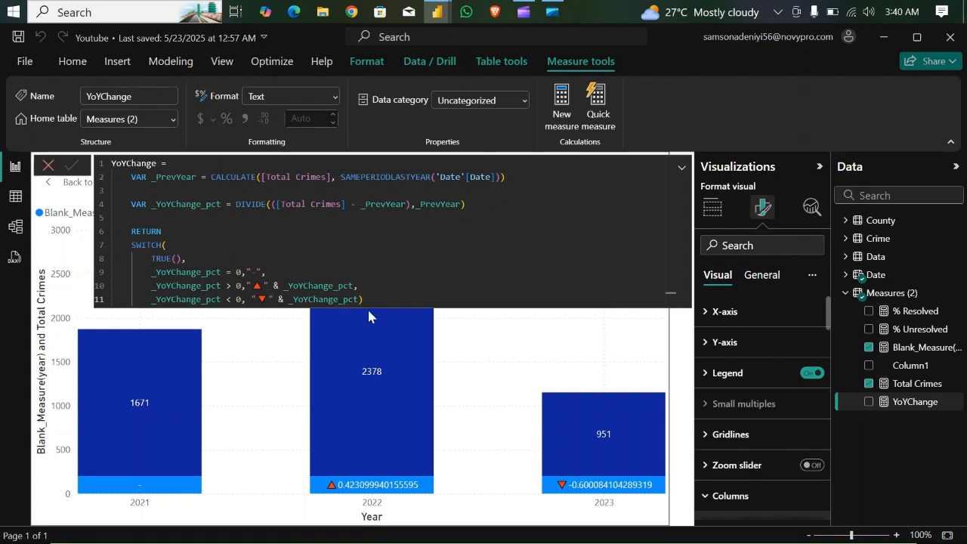
mouse_move(369, 315)
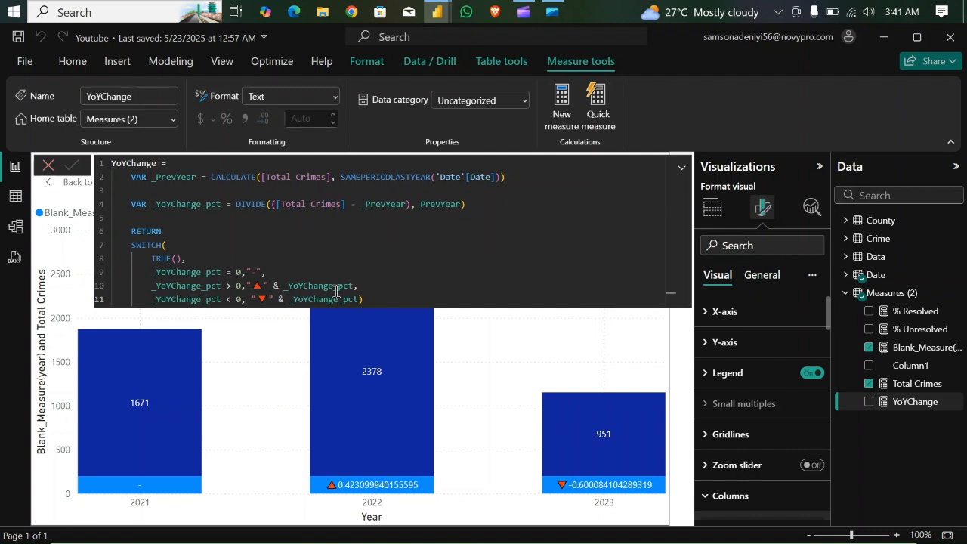
left_click(283, 285)
type("FOR")
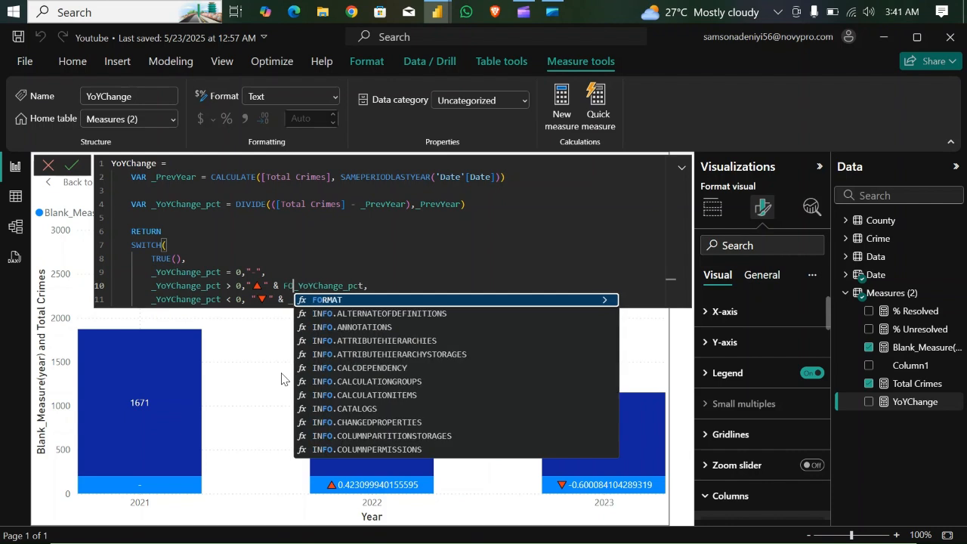
key("Tab")
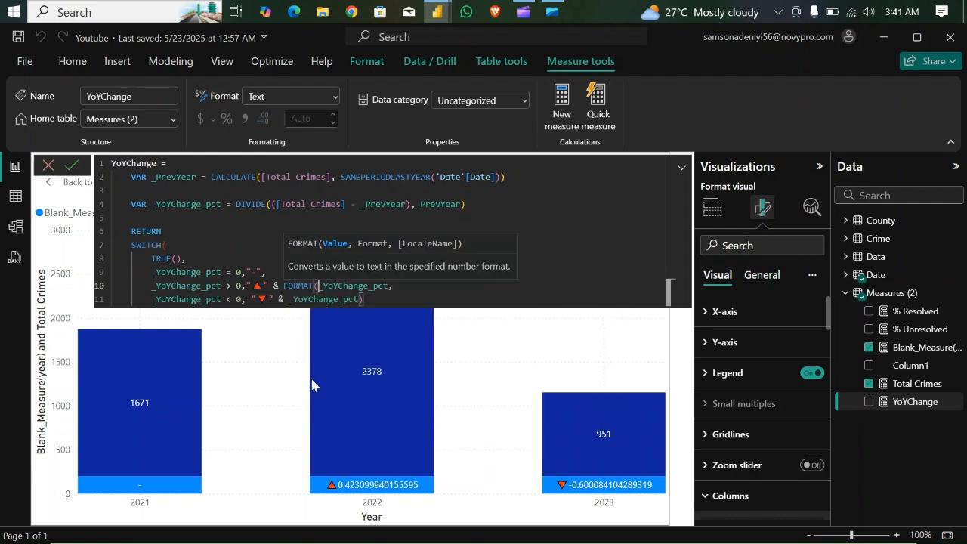
left_click(391, 286)
type(",")
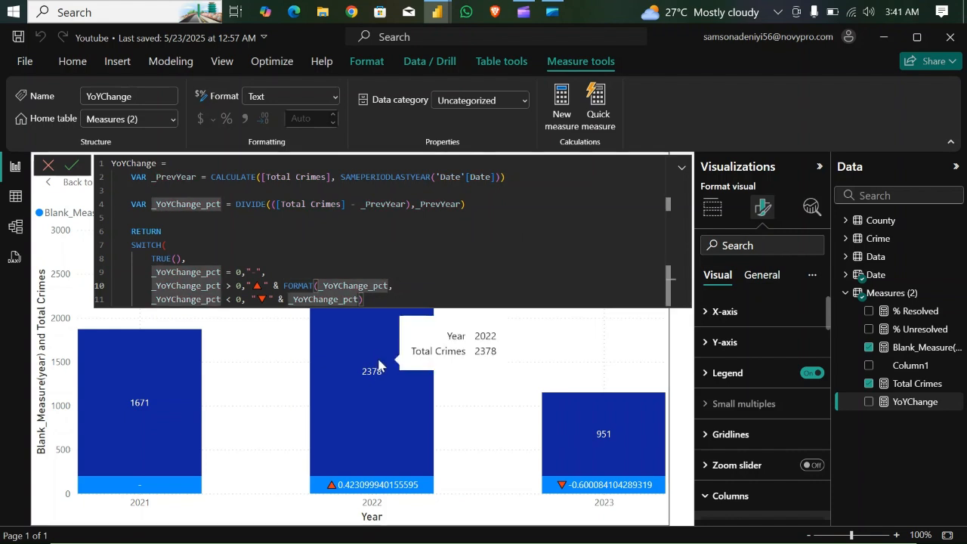
type(",")
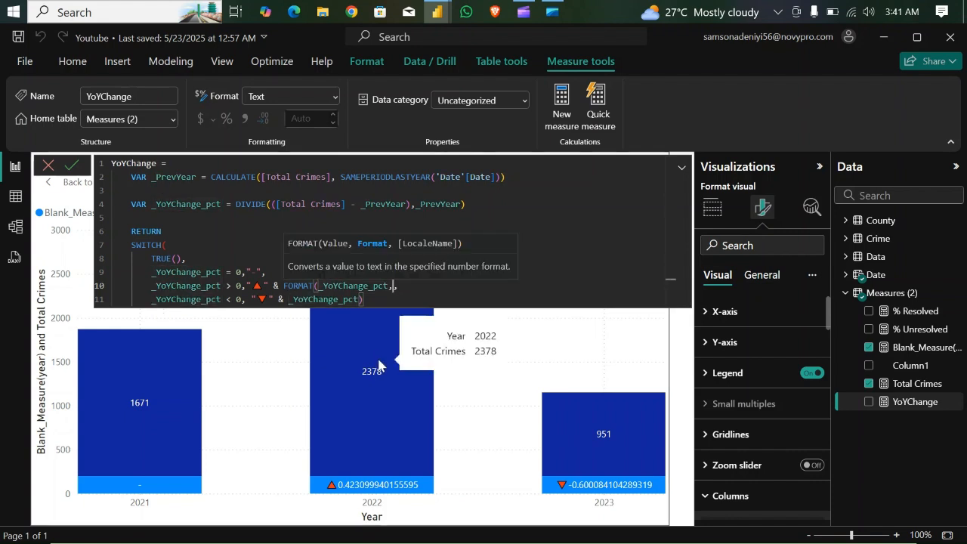
key("BackSpace")
type("\"0")
type("%")
type("\"")
type(")")
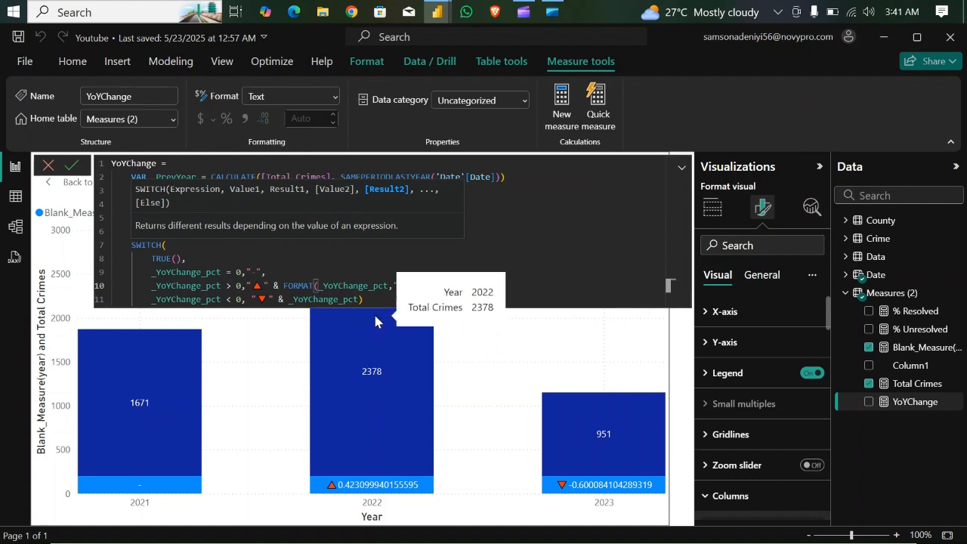
- Replace _YoYChange_pct in the down-triangle result with a copy of FORMAT(_YoYChange_pct,"0%"), close the SWITCH and commit the measure
left_click(293, 299)
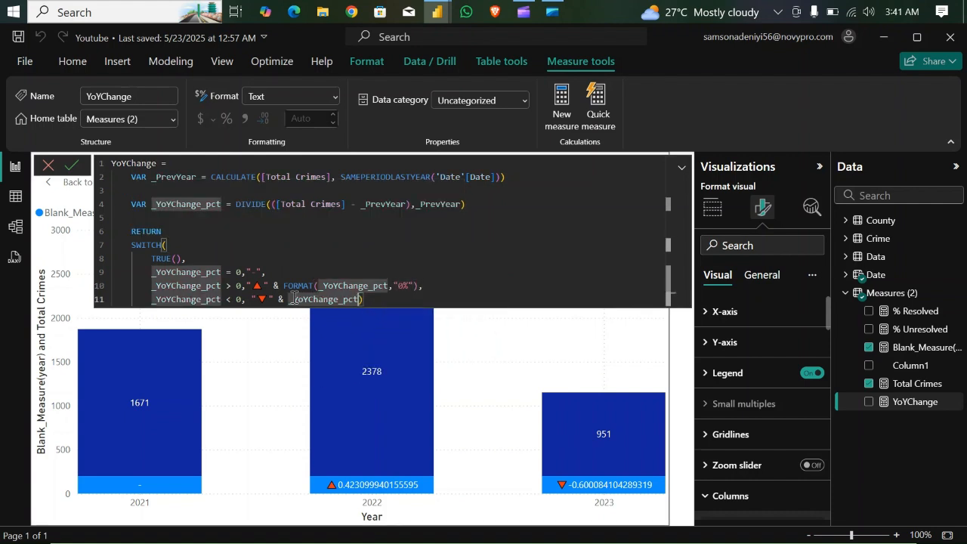
left_click_drag(284, 285, 418, 286)
key("ctrl+c")
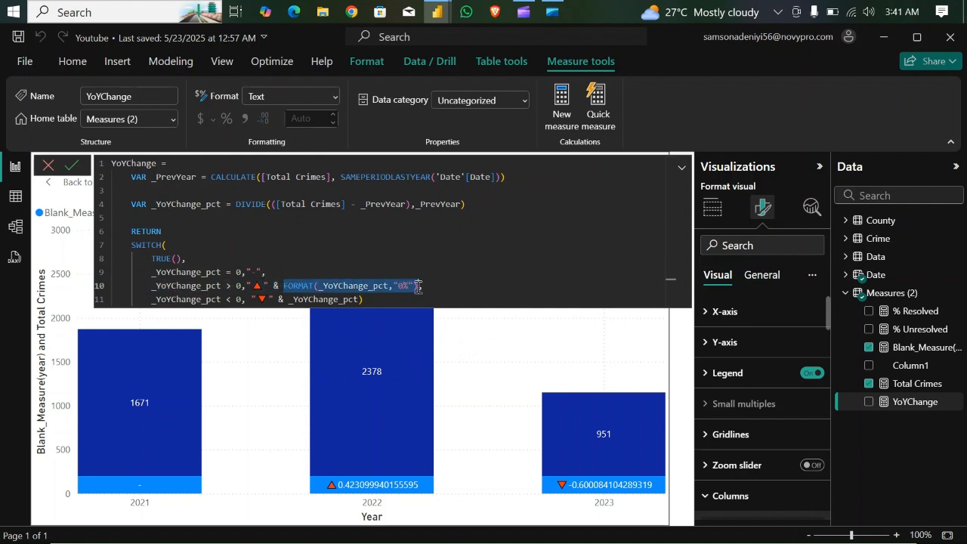
left_click(289, 299)
left_click_drag(289, 299, 365, 302)
key("ctrl+v")
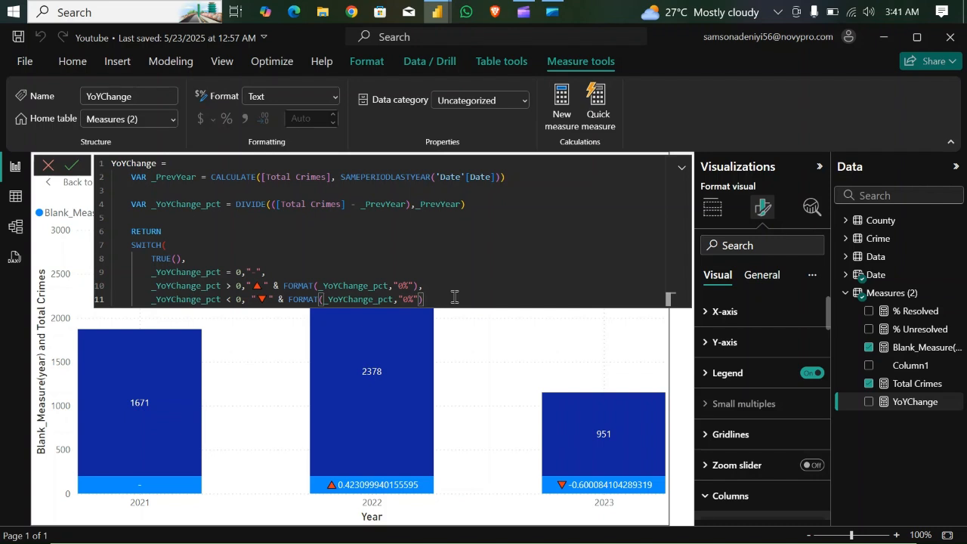
type(")")
key("Return")
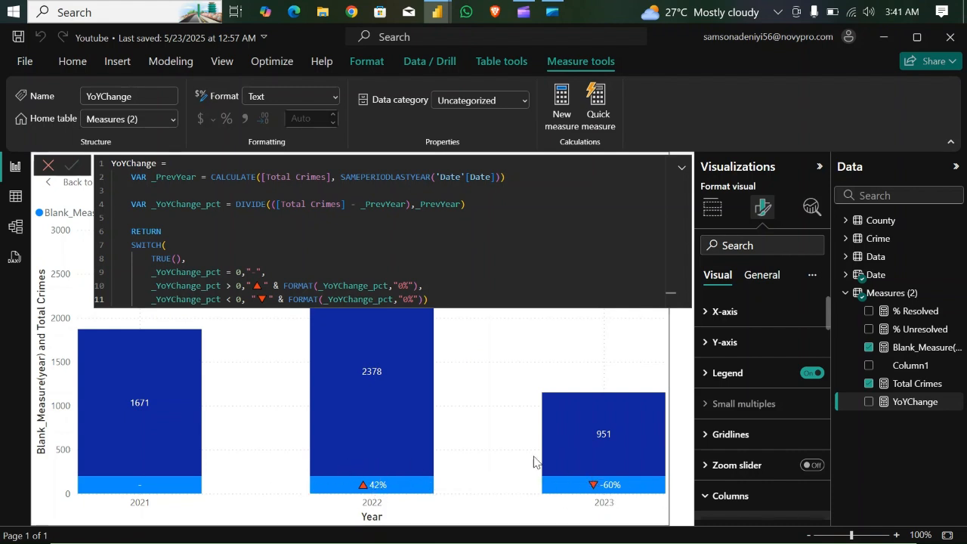
- Switch to the Crimes report to examine its finished Crime by Year and monthly trend visuals, and return to the Youtube report
mouse_move(437, 20)
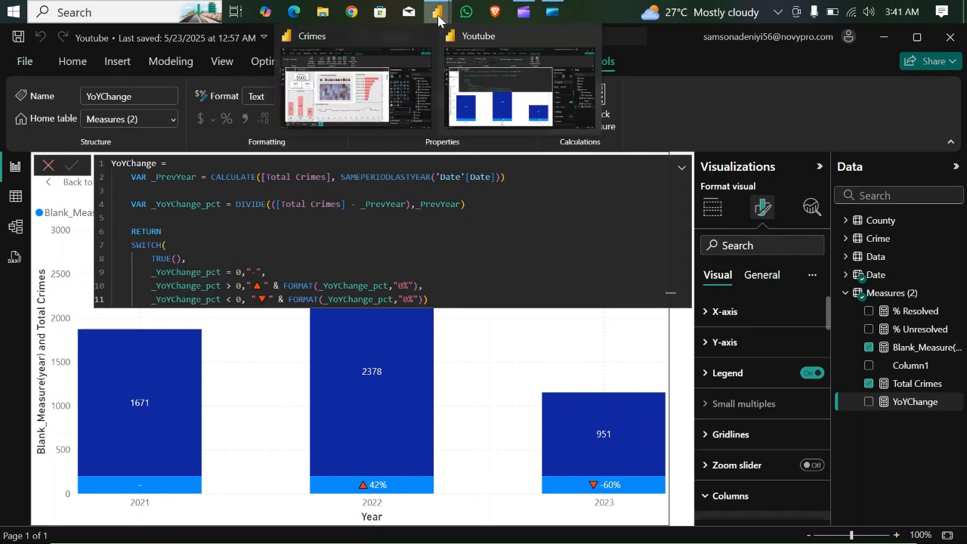
left_click(361, 95)
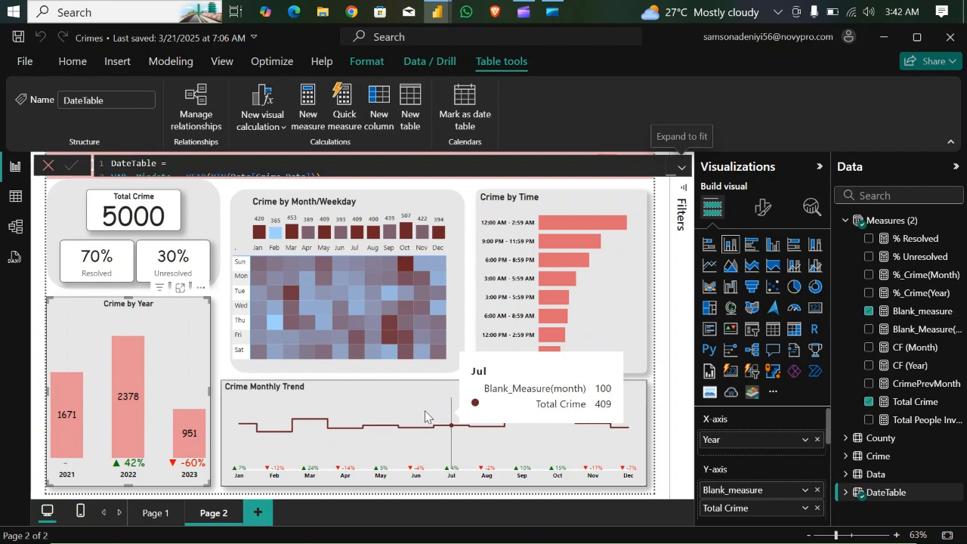
mouse_move(445, 16)
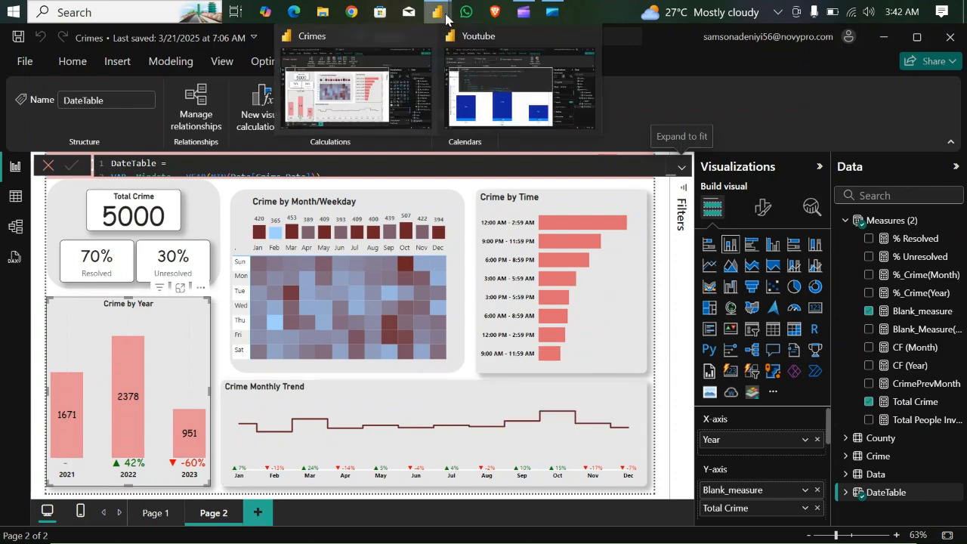
left_click(496, 96)
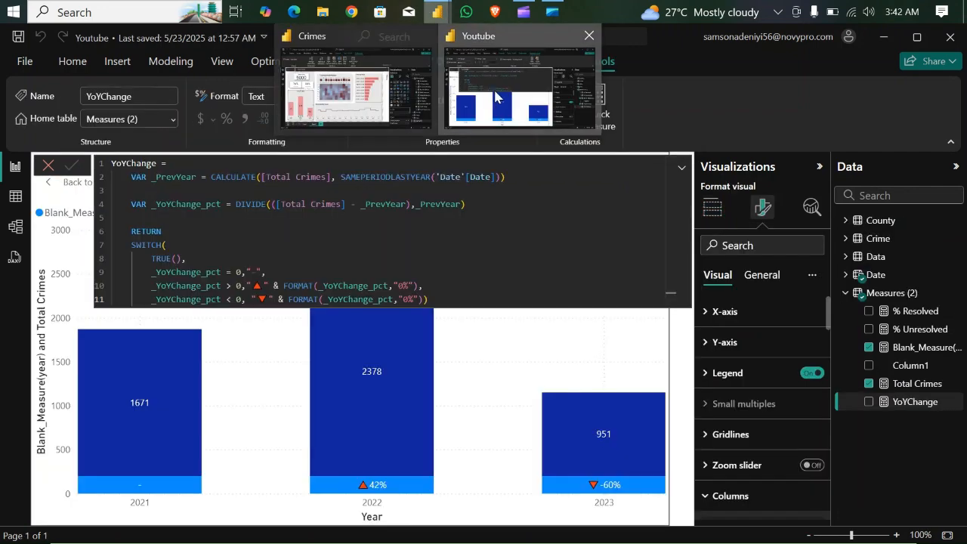
- Leave the chart's focus mode, move the column chart below the % Unresolved card and make it narrower and taller
left_click(682, 169)
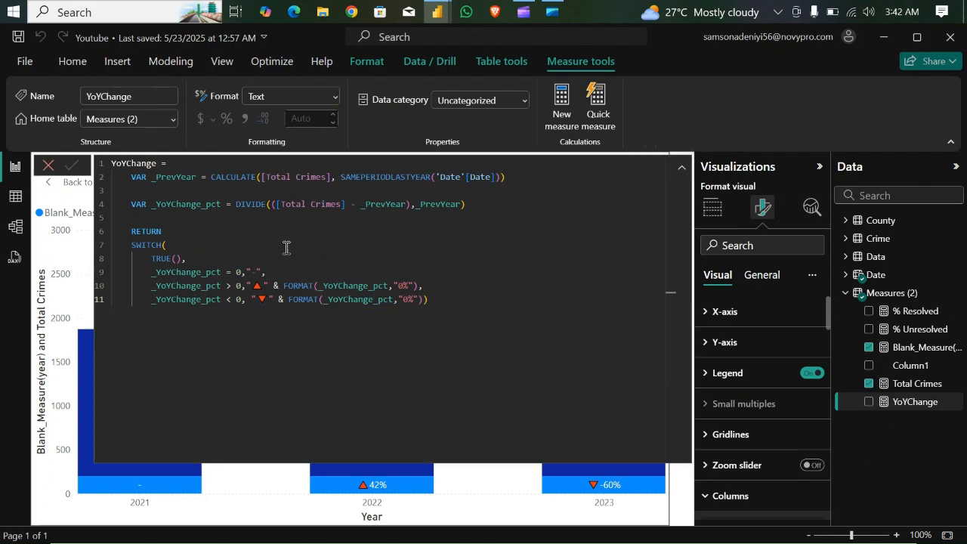
left_click(682, 167)
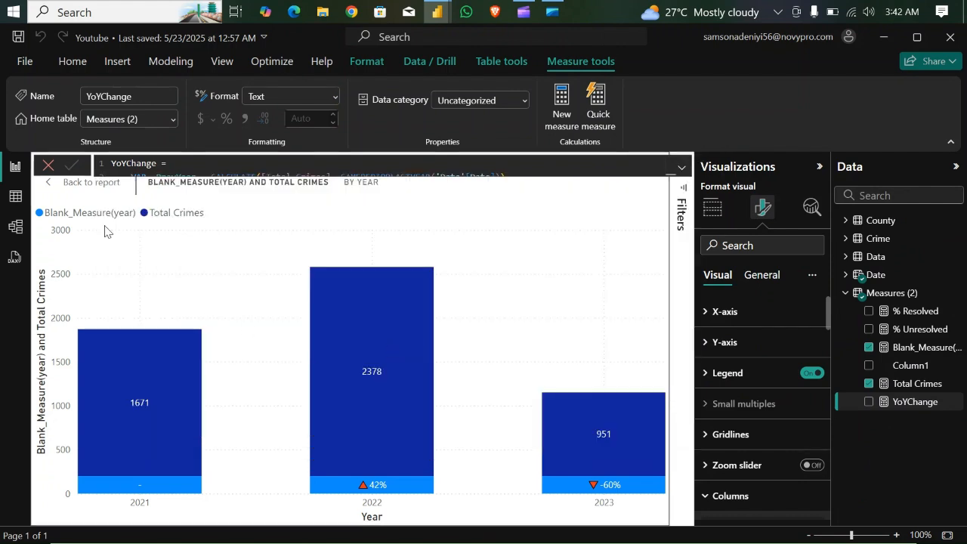
left_click(73, 186)
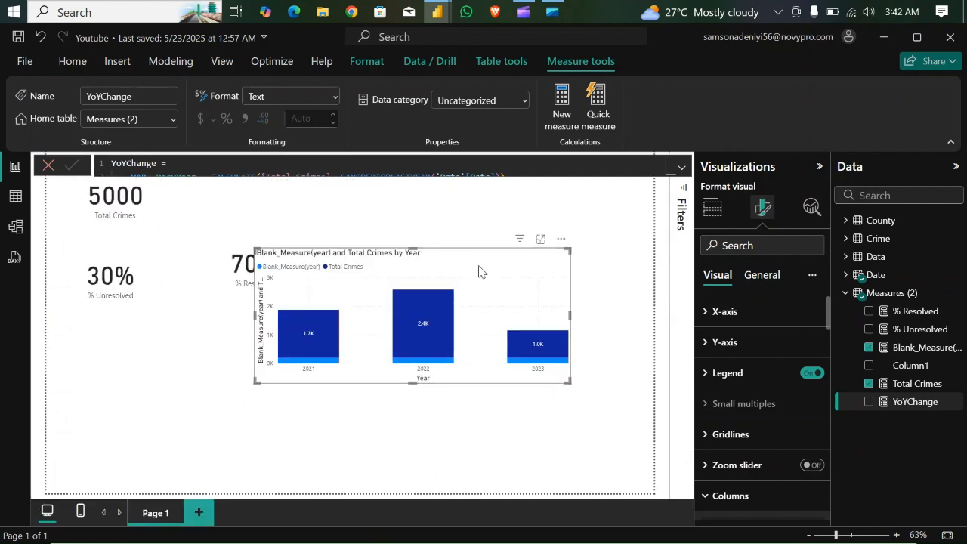
left_click_drag(477, 272, 262, 318)
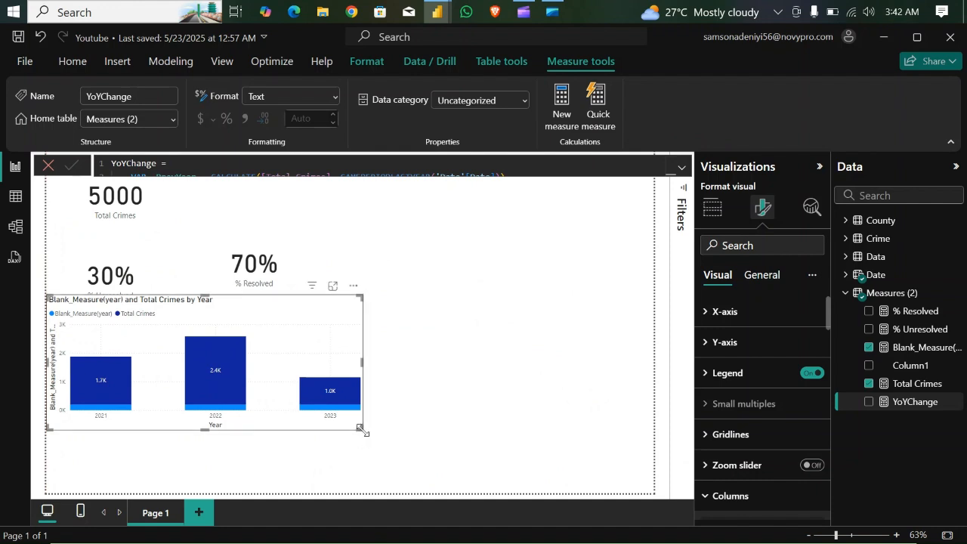
left_click_drag(361, 429, 193, 476)
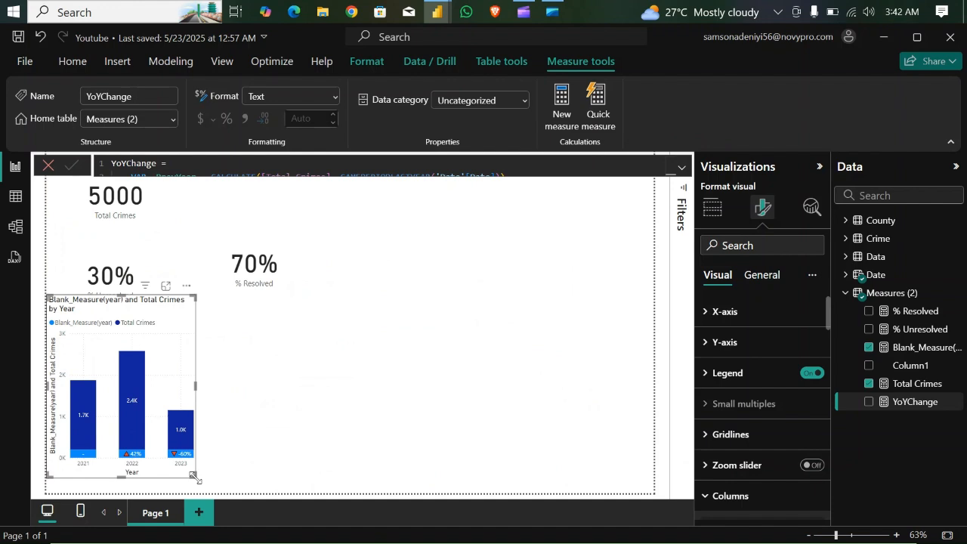
- Insert a table visual with Month from the Date table and the Total Crimes measure, and move it above and beside the column chart
left_click(400, 295)
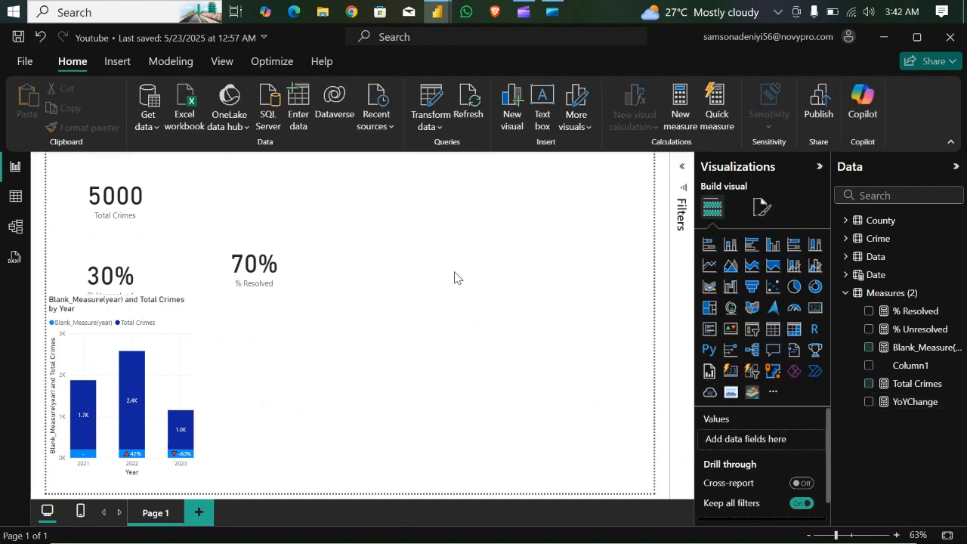
left_click(772, 334)
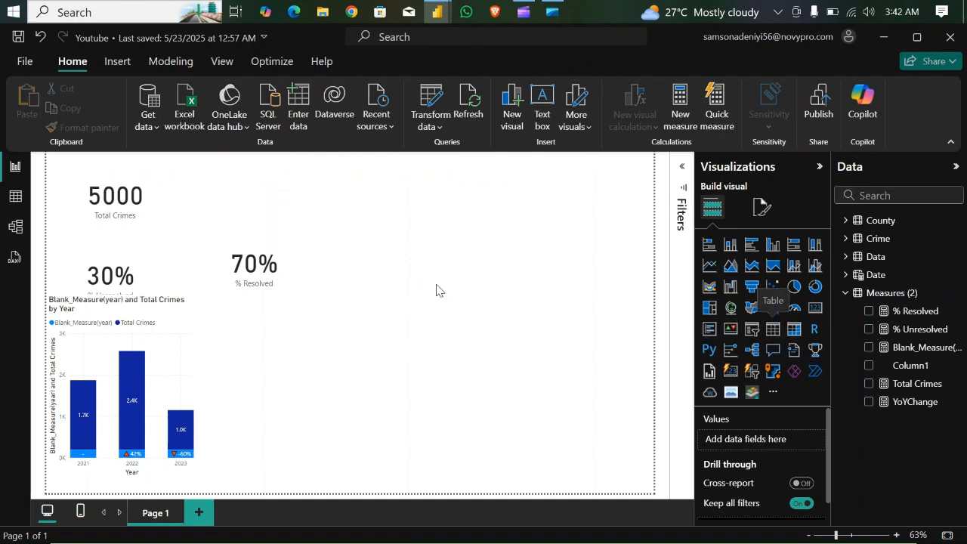
left_click(845, 292)
left_click(846, 275)
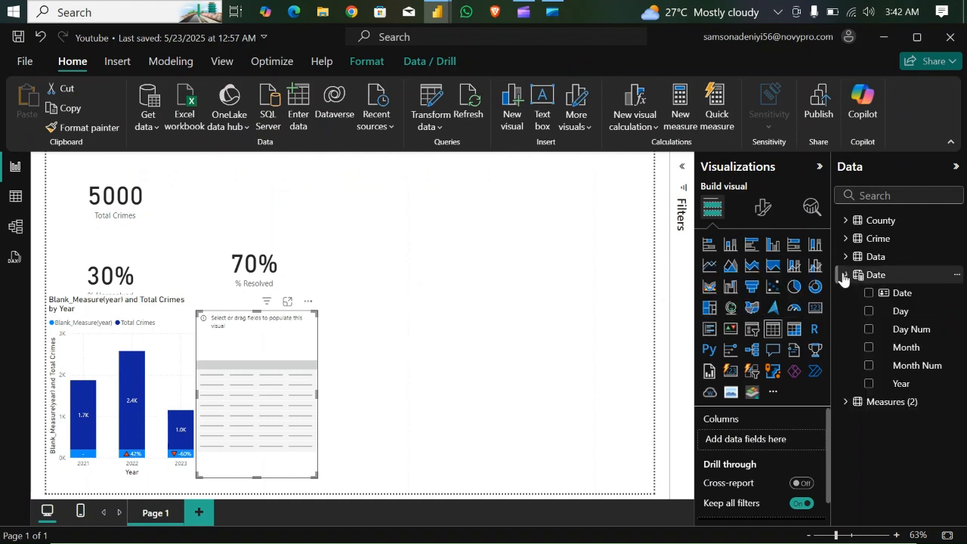
left_click(868, 347)
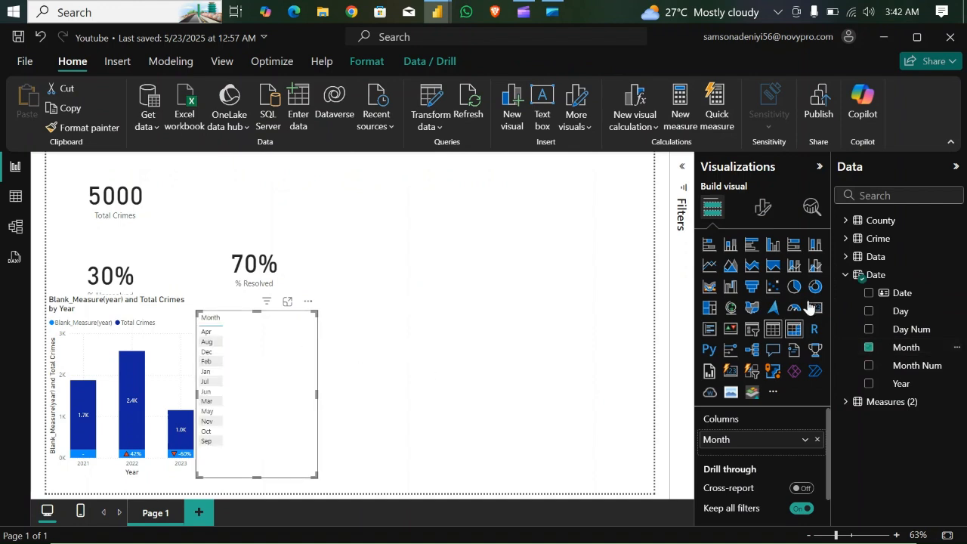
left_click(843, 402)
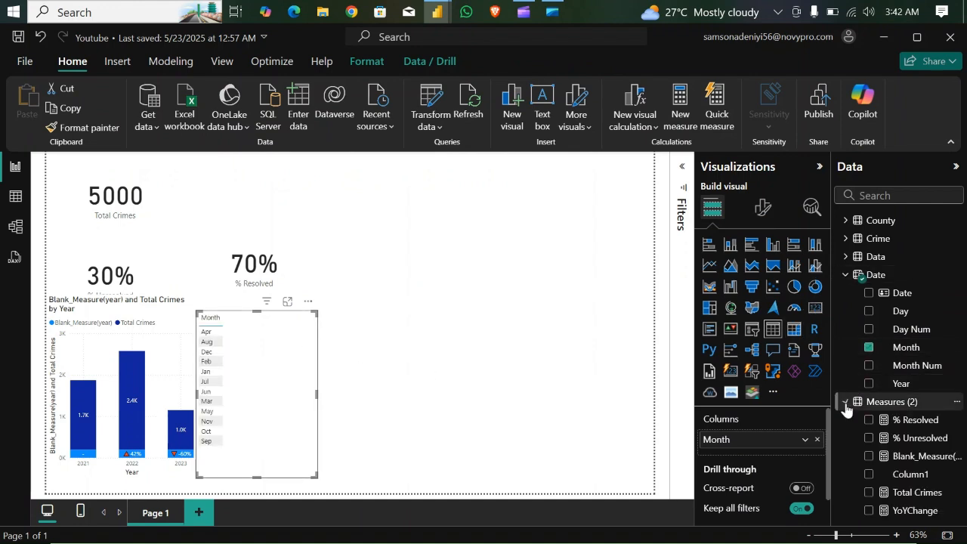
left_click(870, 494)
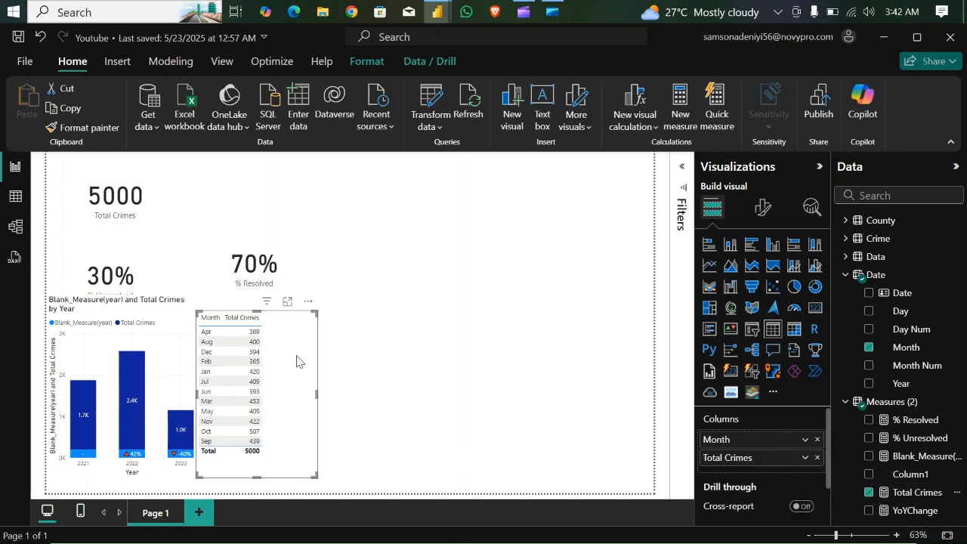
left_click_drag(293, 337, 332, 225)
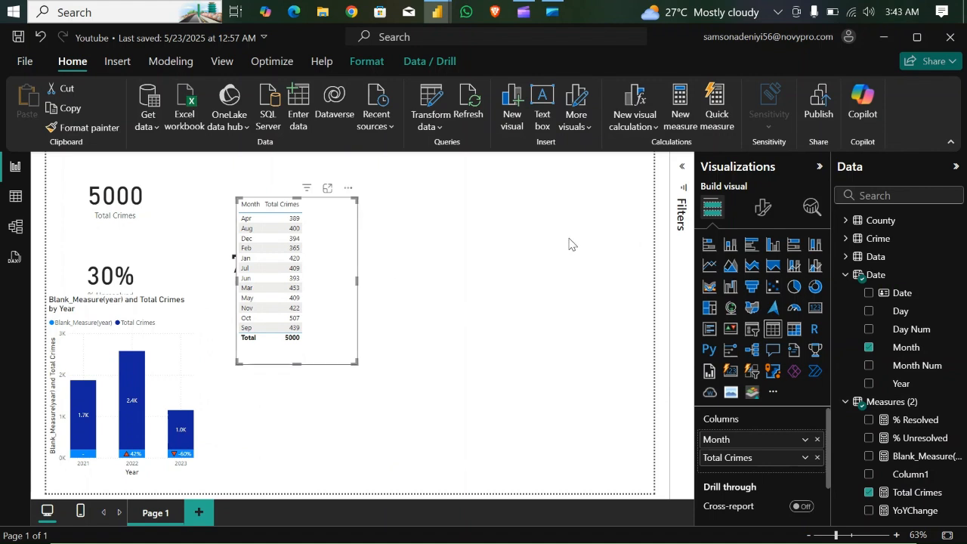
- Create a new measure in the Measures (2) table and begin its formula with the name MoMChange =
left_click(845, 274)
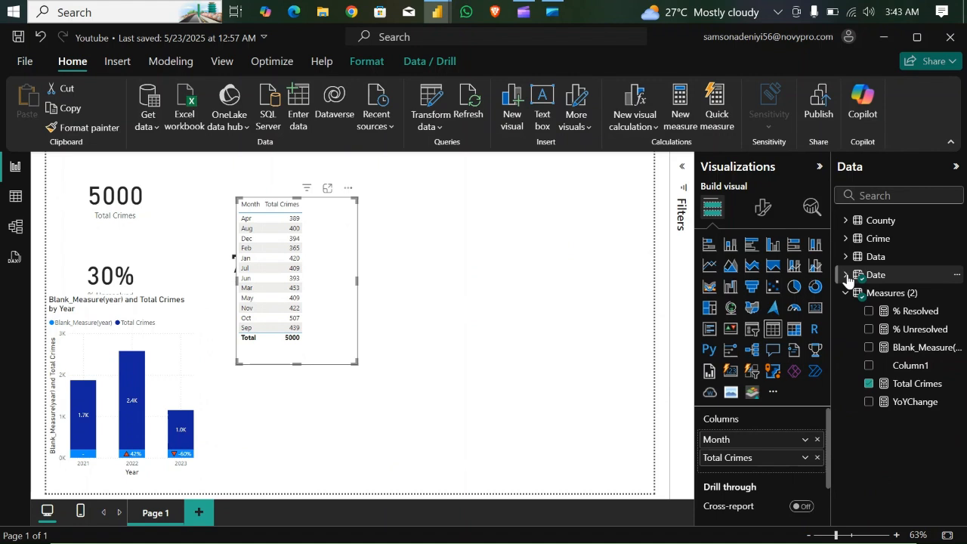
left_click(846, 293)
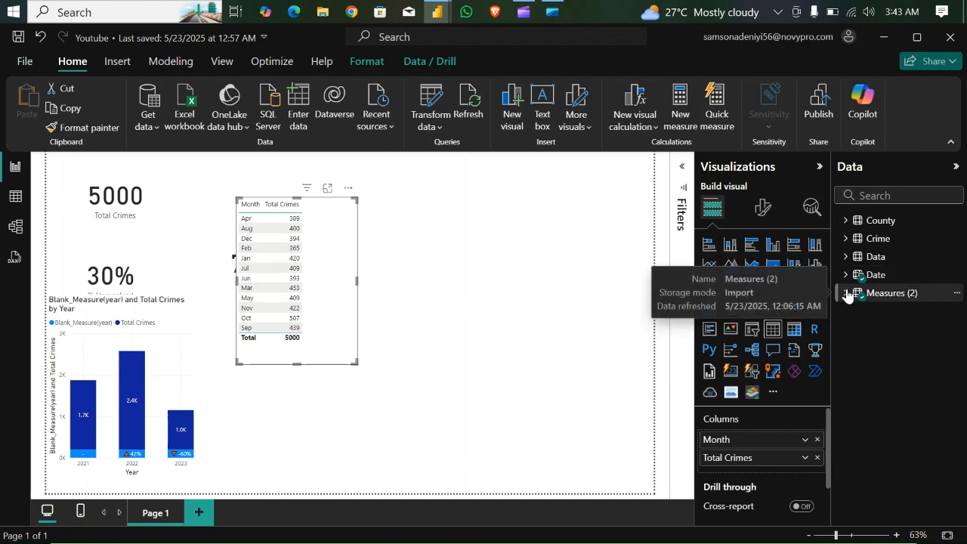
left_click(847, 293)
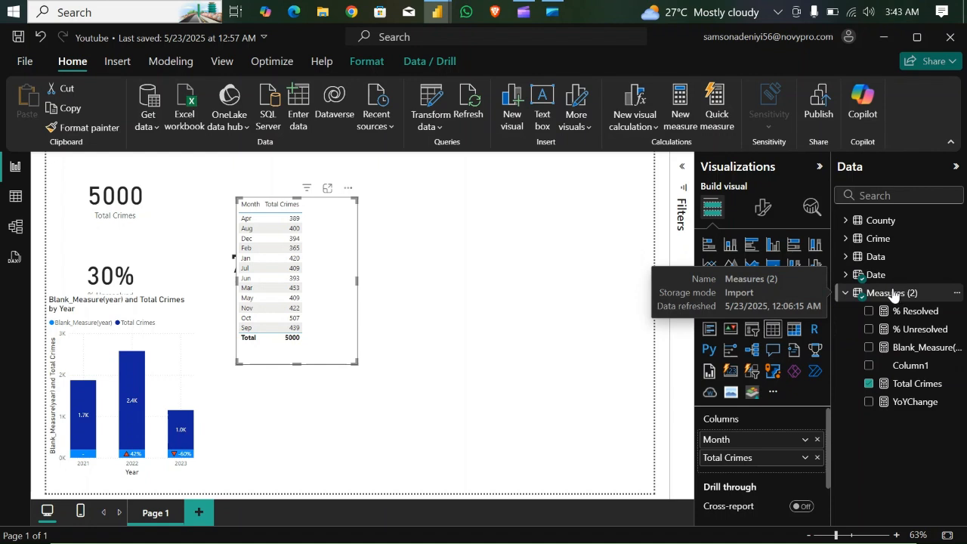
right_click(892, 294)
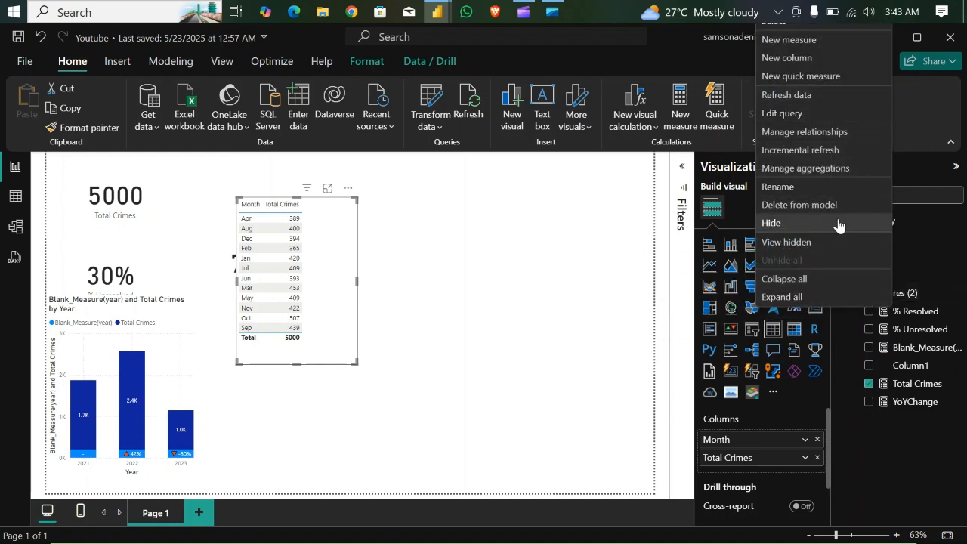
left_click(788, 41)
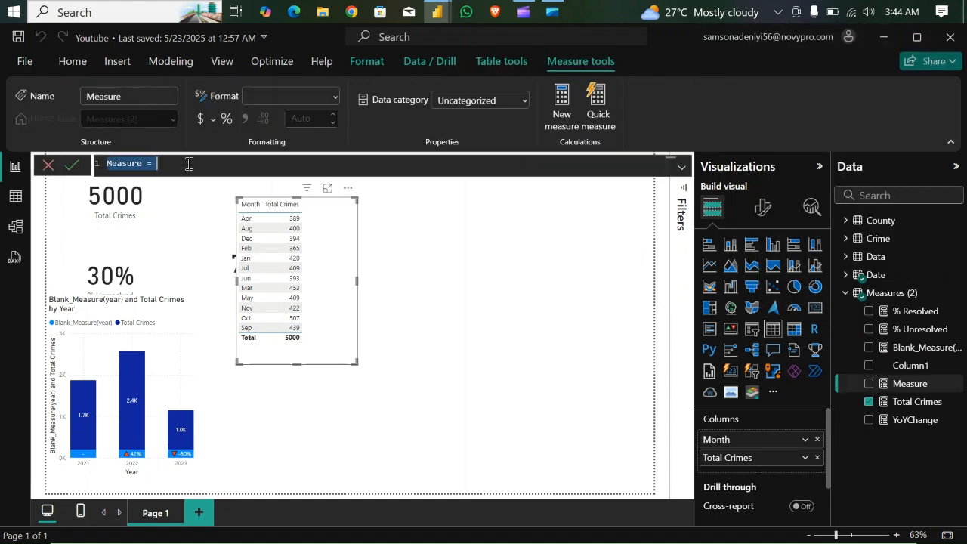
key("BackSpace")
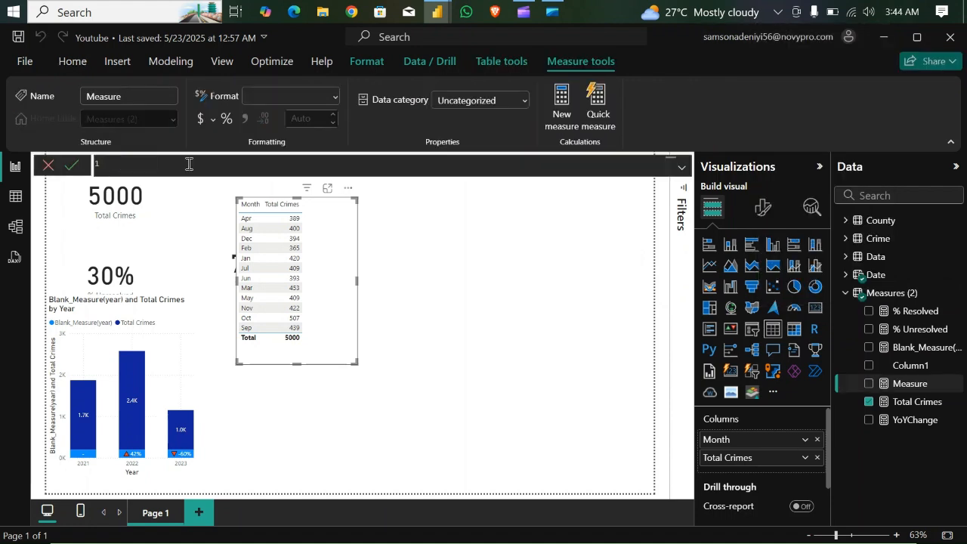
type("MoMChange =")
key("shift+Return")
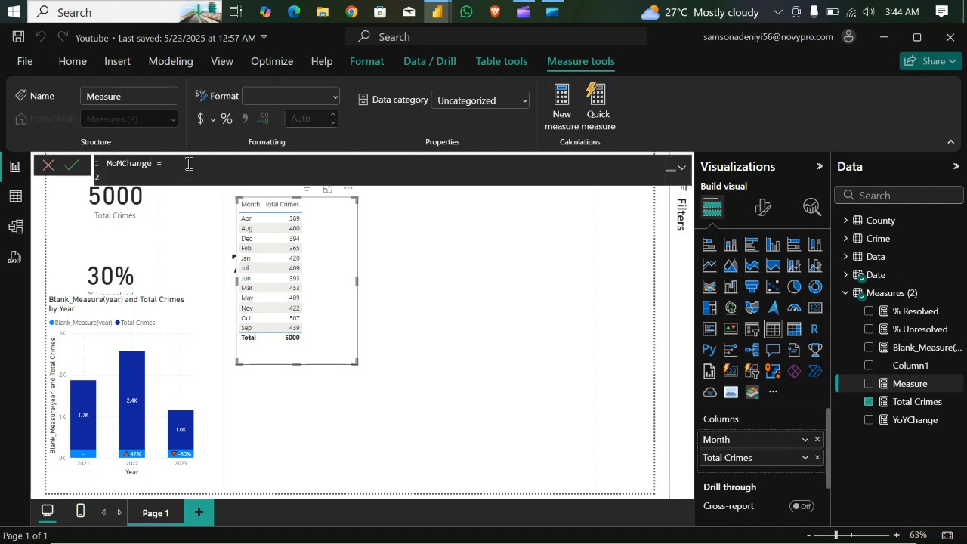
- Declare the variable _PrevMonth in MoMChange as a CALCULATE function with [Total Crimes] as its expression
key("Tab")
type("var")
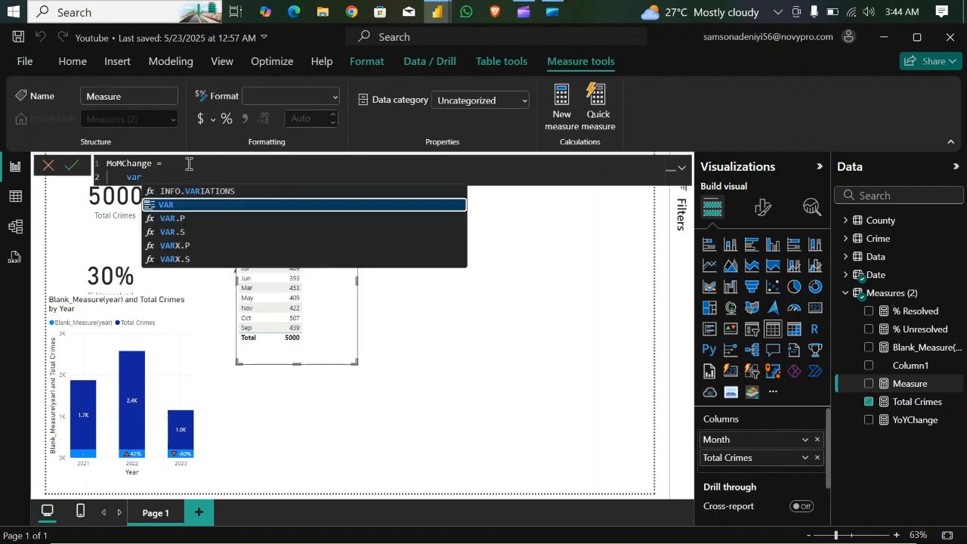
key("Tab")
type("_Pre")
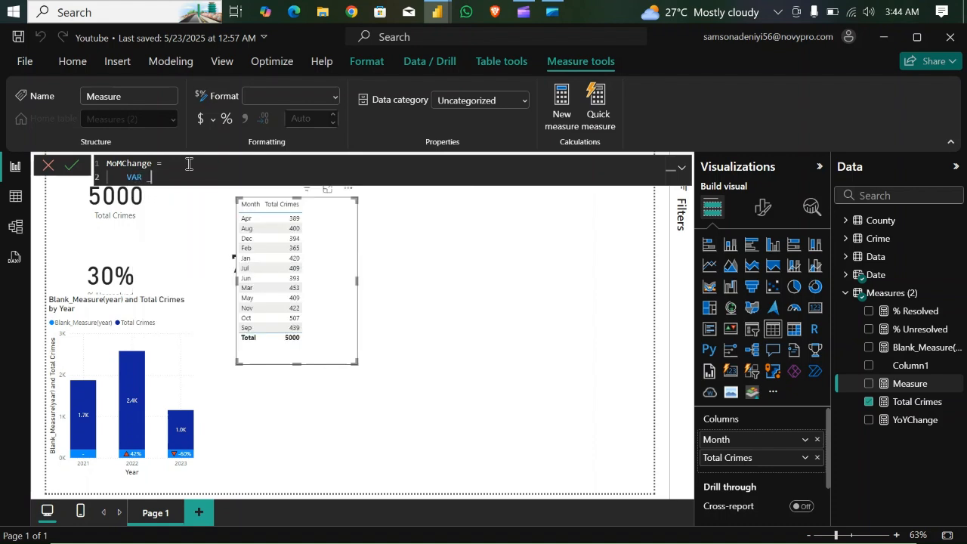
type("vMonth = CALCULATE(tot")
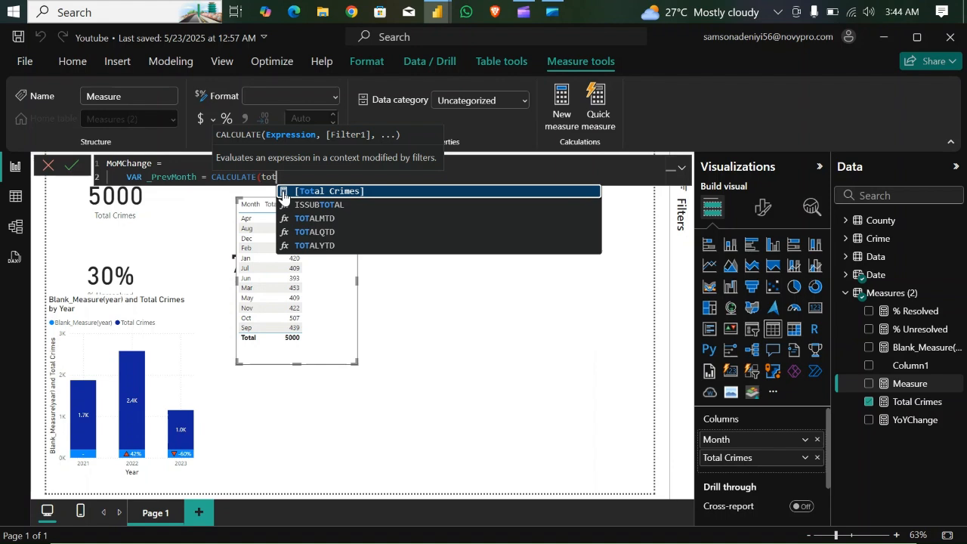
left_click(283, 191)
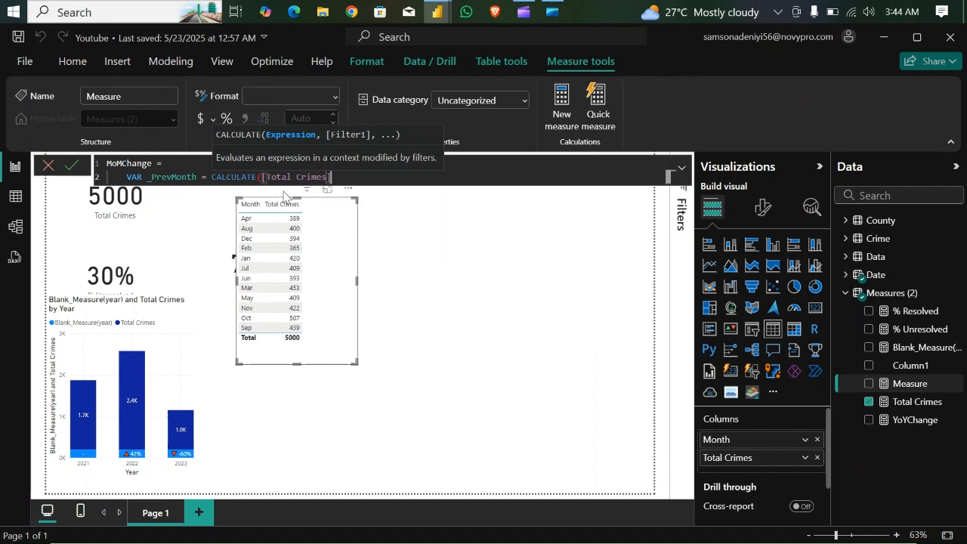
type(",")
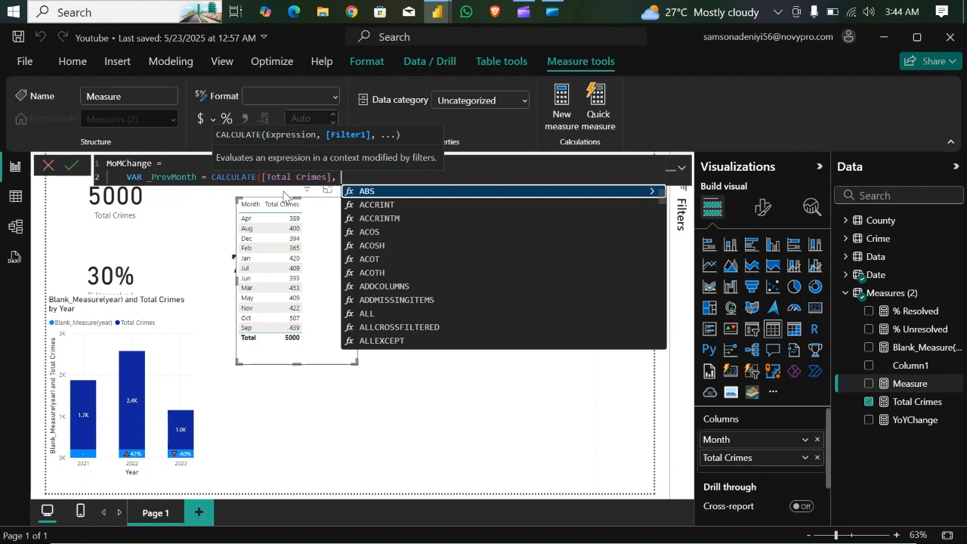
type("same")
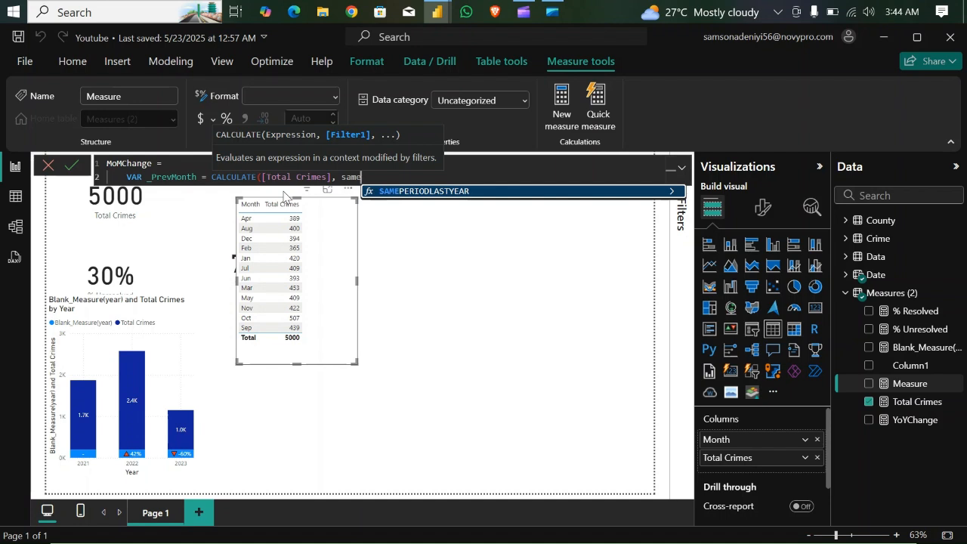
key("BackSpace")
key("BackSpace")
key("BackSpace")
key("BackSpace")
key("BackSpace")
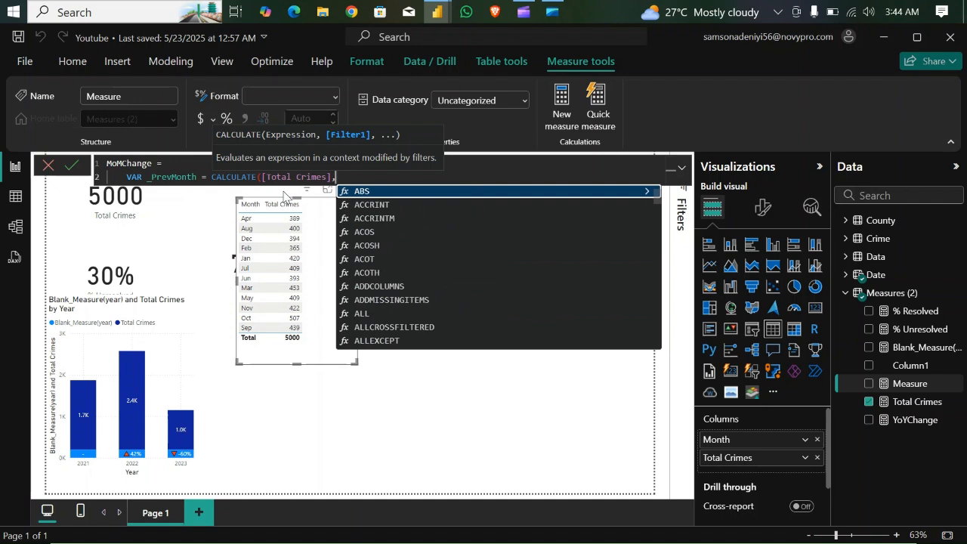
- Filter the CALCULATE in _PrevMonth with DATEADD over 'Date'[Date], using -1 as the number of intervals and MONTH as the interval
type("datea")
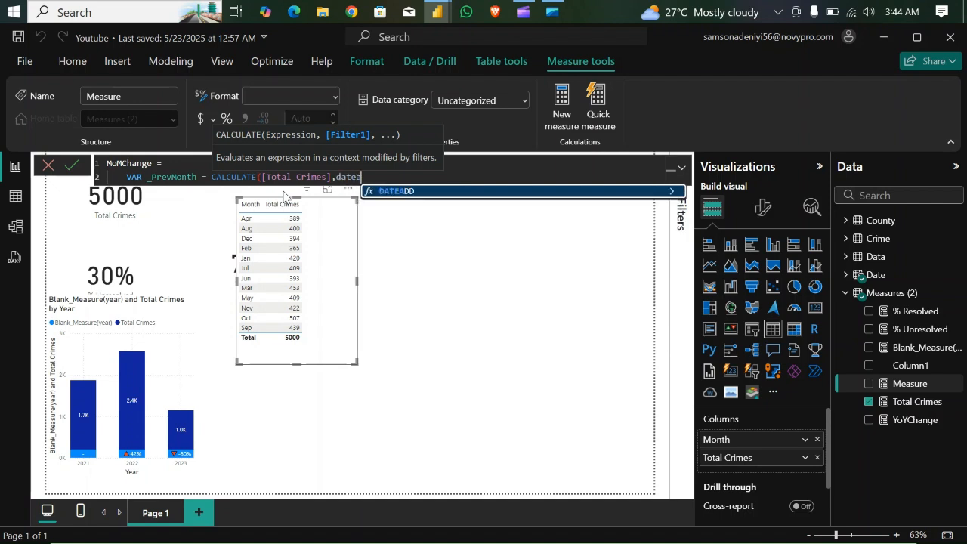
type("dd")
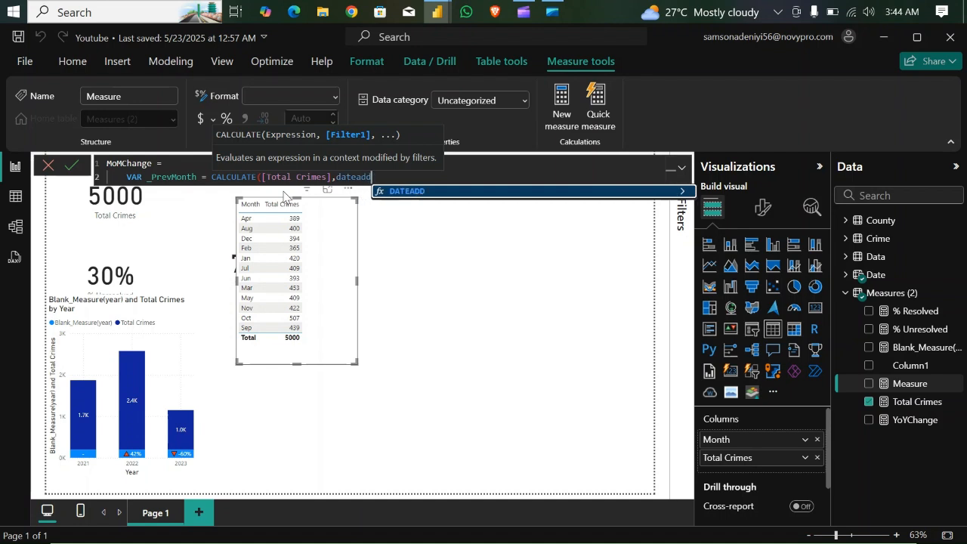
key("Tab")
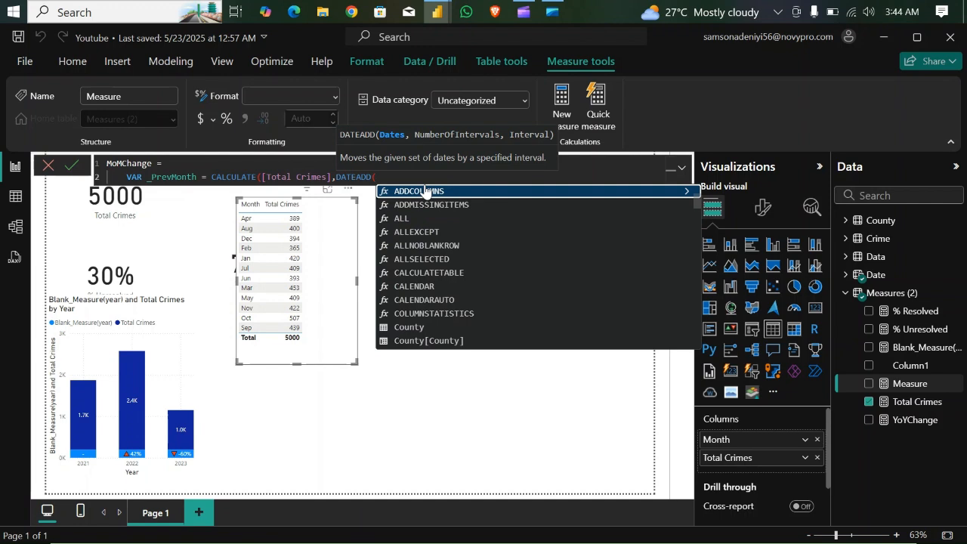
type("dat")
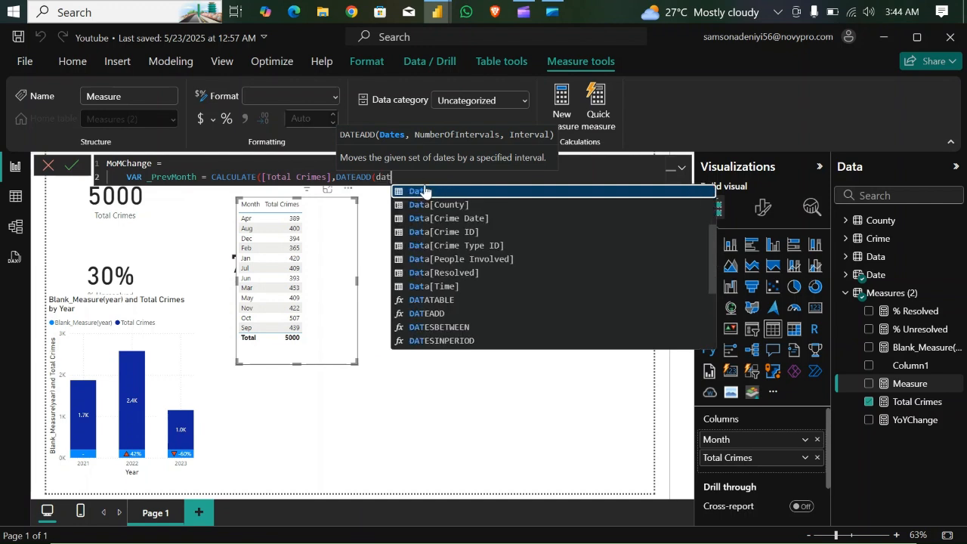
type("e")
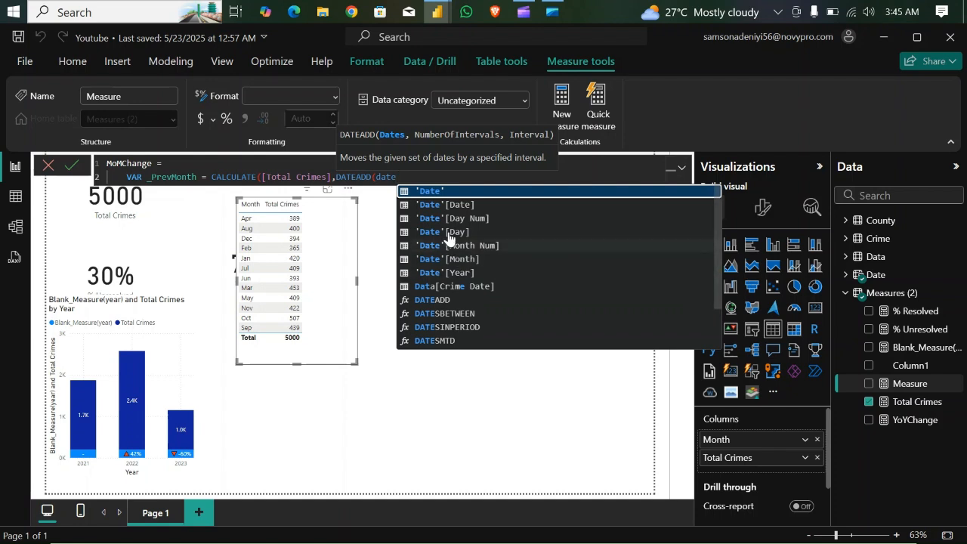
left_click(464, 205)
type(",")
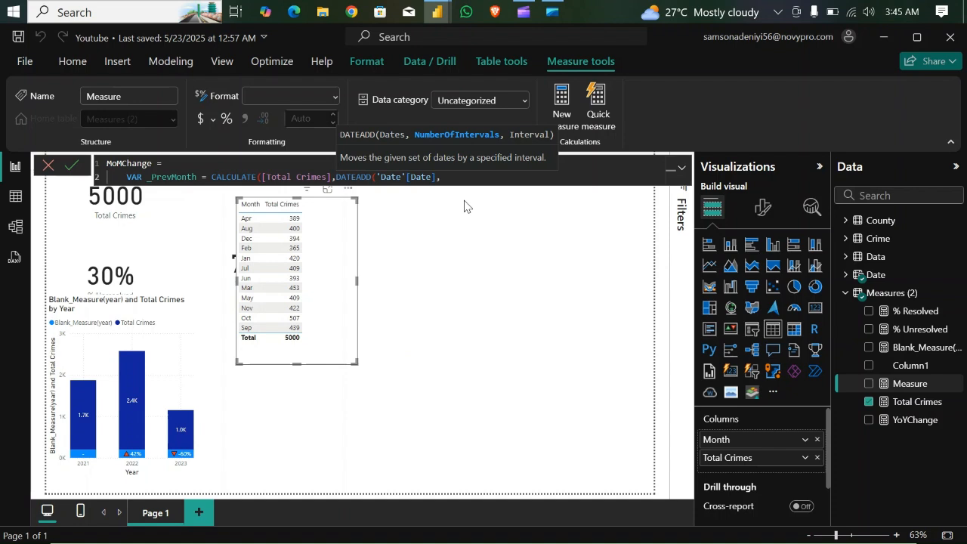
type(" -1,")
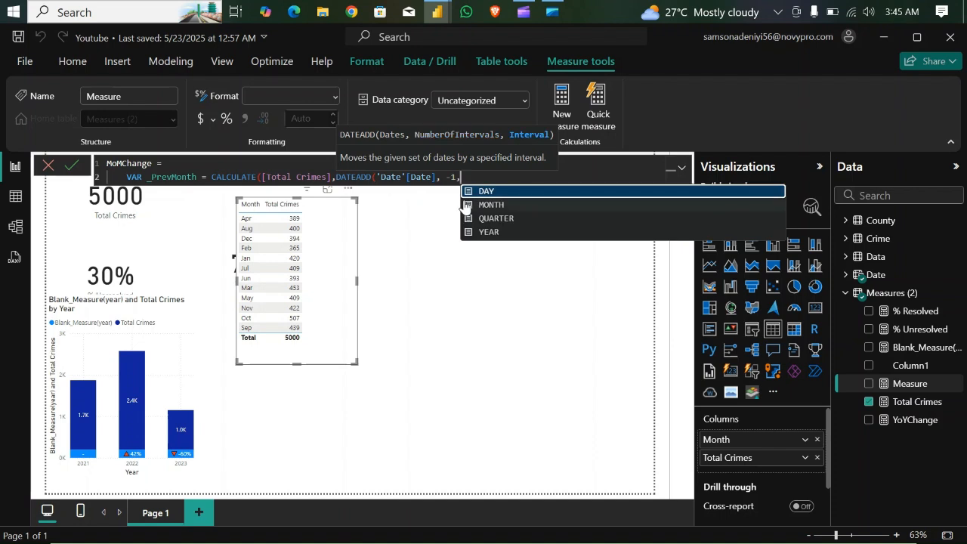
left_click(485, 204)
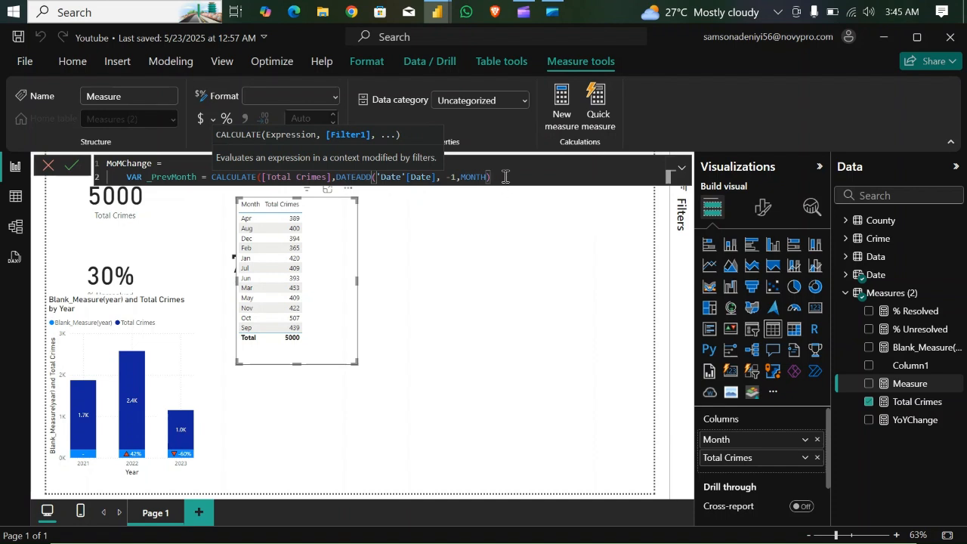
key("shift+Return")
key("shift+Return")
type("rte")
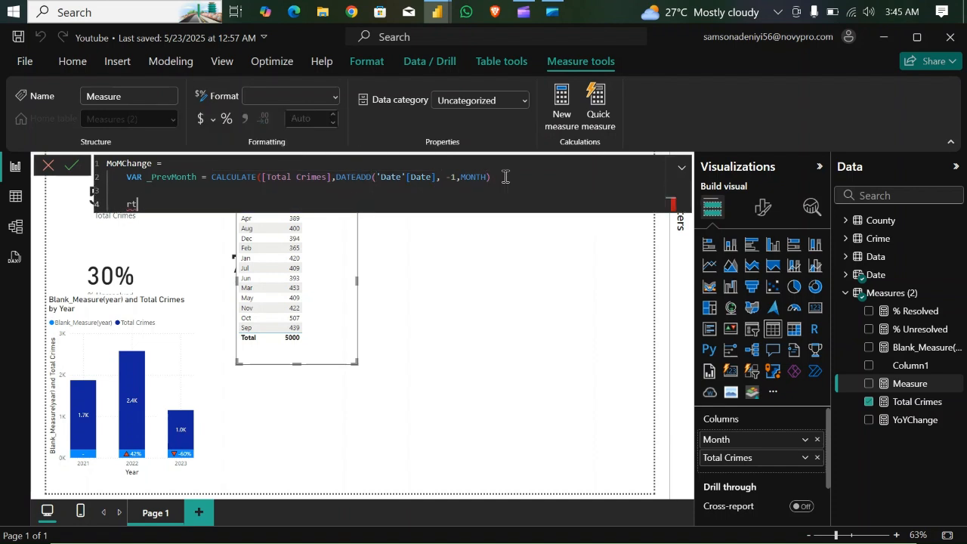
key("BackSpace")
key("BackSpace")
type("eturn")
key("BackSpace")
key("BackSpace")
key("BackSpace")
key("BackSpace")
key("BackSpace")
key("BackSpace")
key("BackSpace")
key("BackSpace")
key("BackSpace")
key("BackSpace")
key("BackSpace")
key("BackSpace")
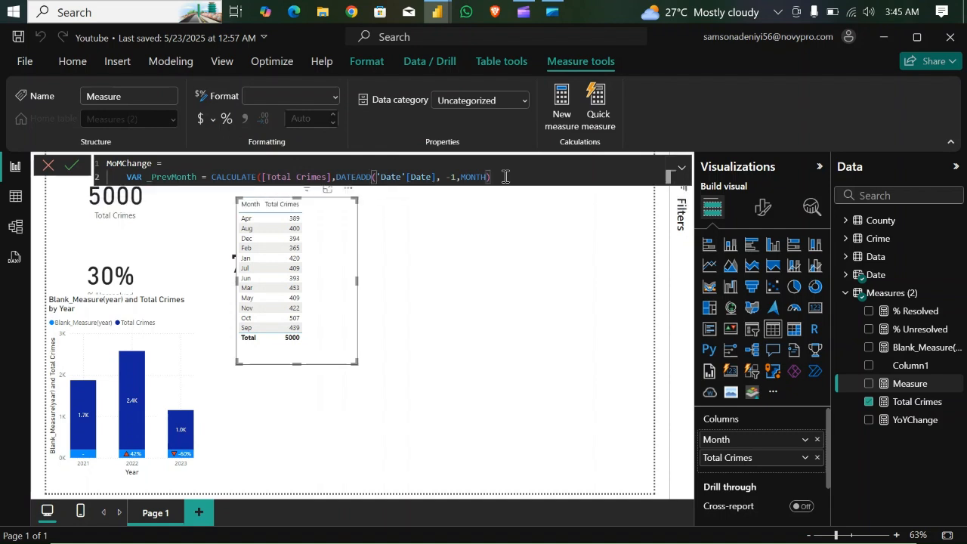
- Close the CALCULATE parenthesis, make MoMChange return _PrevMonth on separate lines below the variable, and commit the measure
type(")")
key("shift+Return")
key("shift+Return")
type("retu")
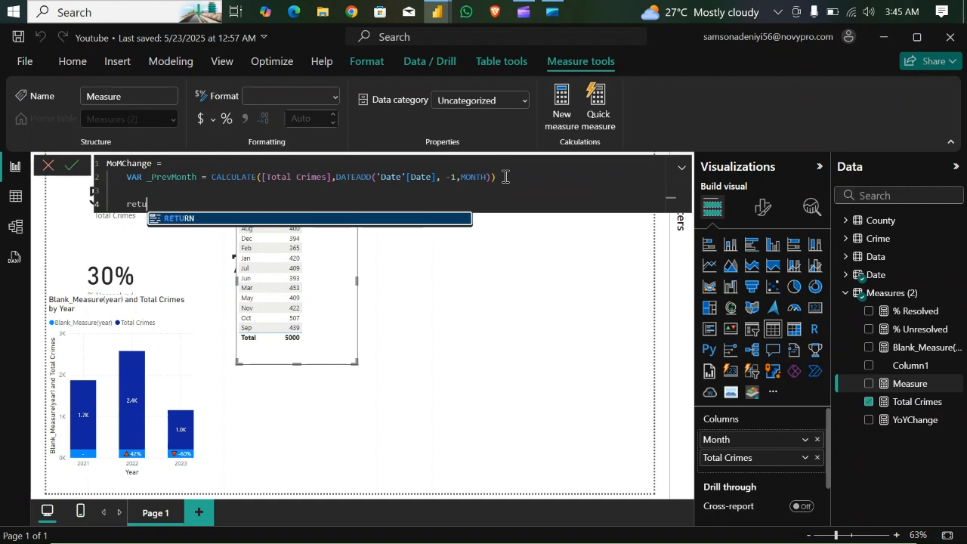
key("Tab")
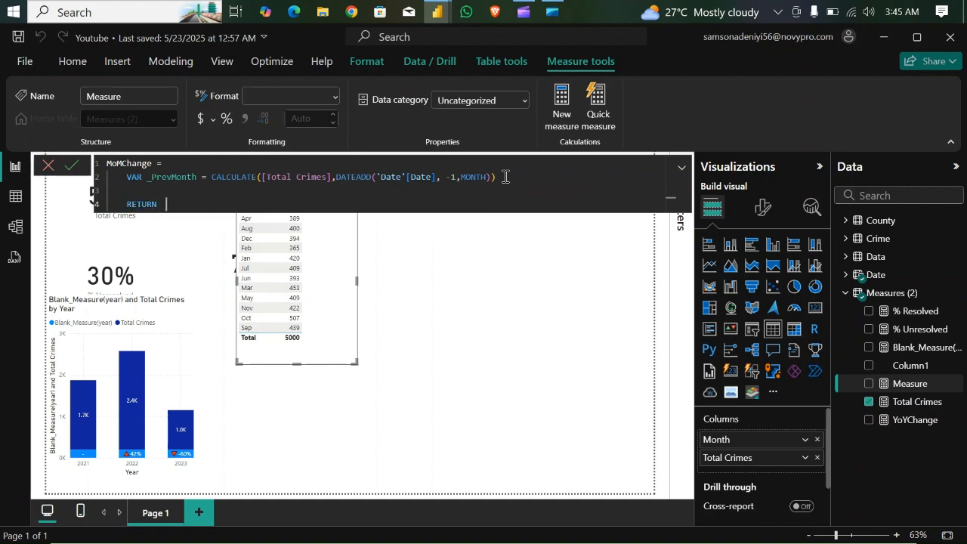
key("shift+Return")
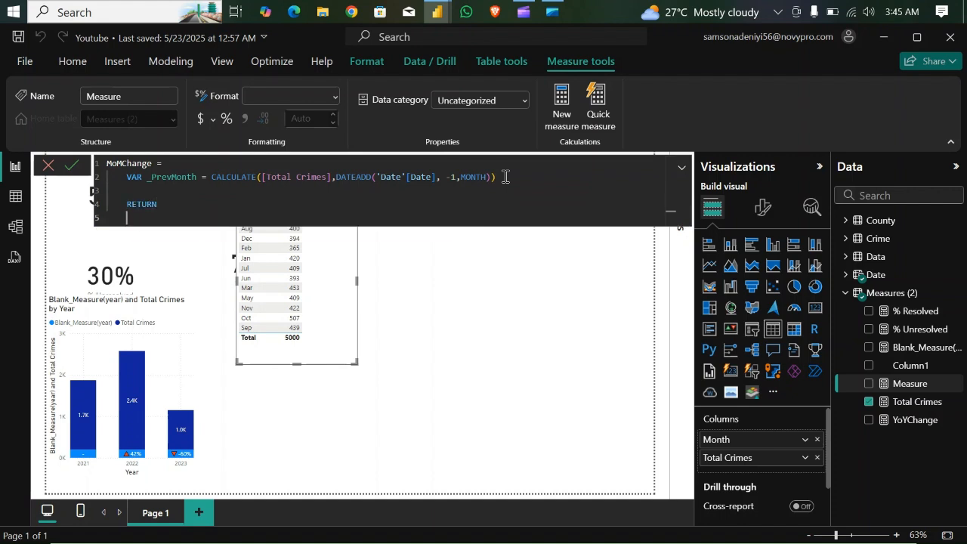
type("_Pr")
key("Tab")
key("Return")
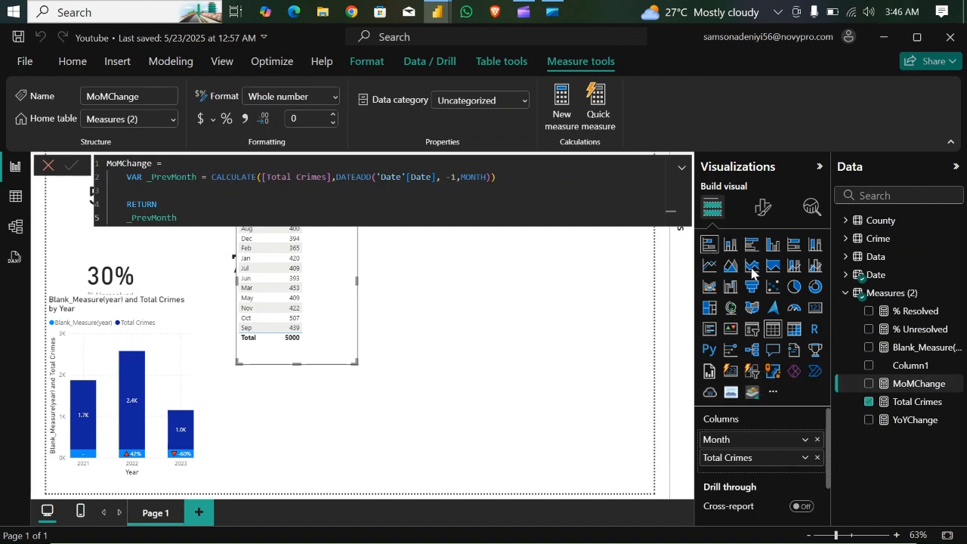
- Add the MoMChange measure to the monthly table, move the table clear of the formula and widen it
left_click_drag(915, 384, 334, 302)
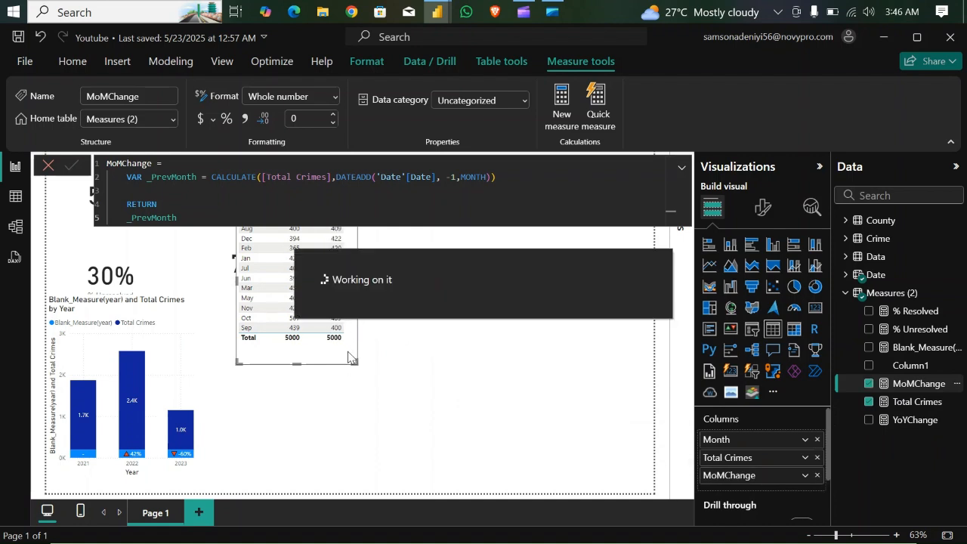
left_click_drag(348, 358, 444, 425)
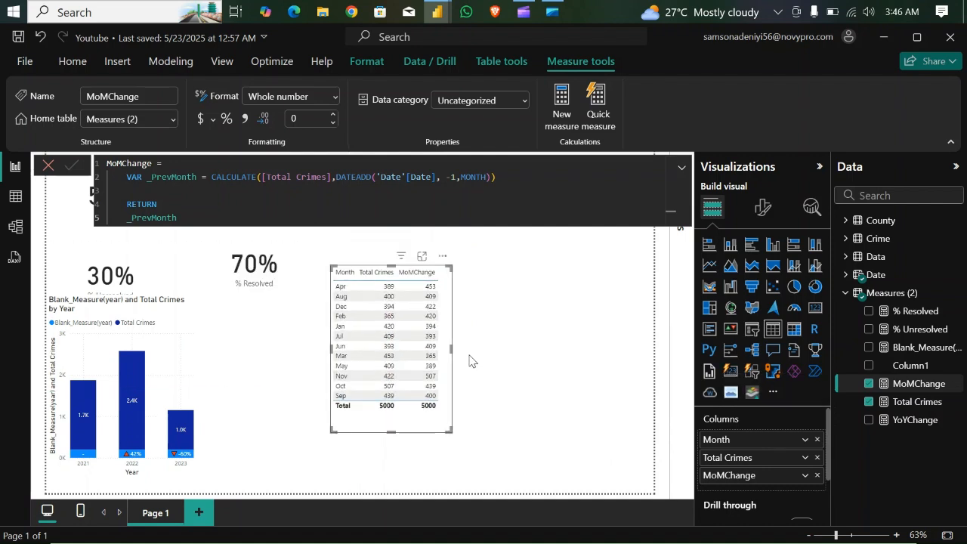
left_click_drag(452, 348, 518, 347)
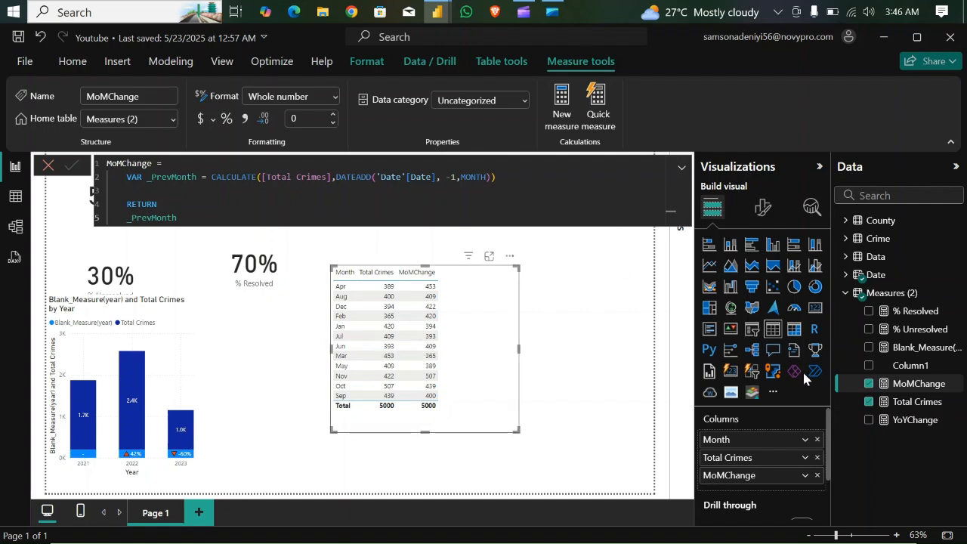
- Sort the Date table's Month column by Month Num and collapse the formula bar to uncover the monthly table
left_click(845, 275)
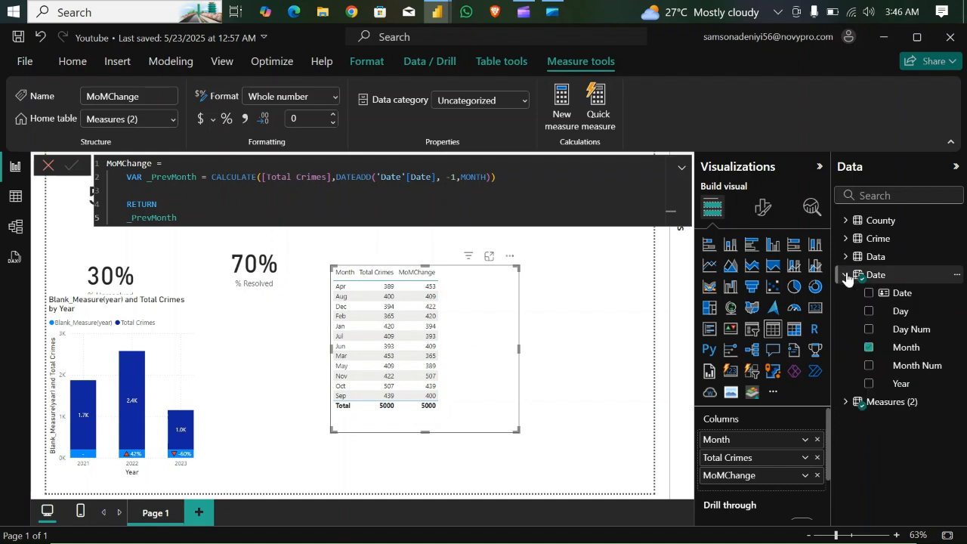
left_click(910, 350)
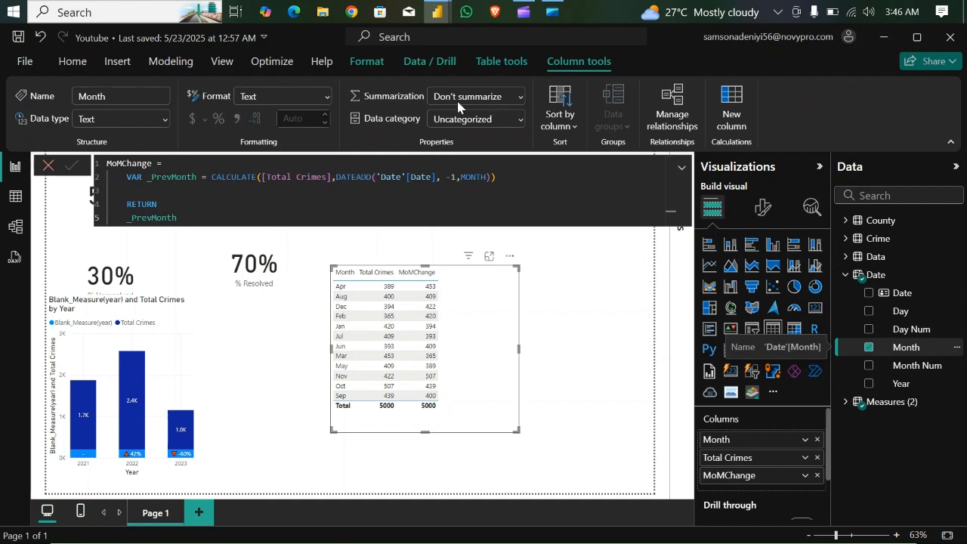
left_click(572, 126)
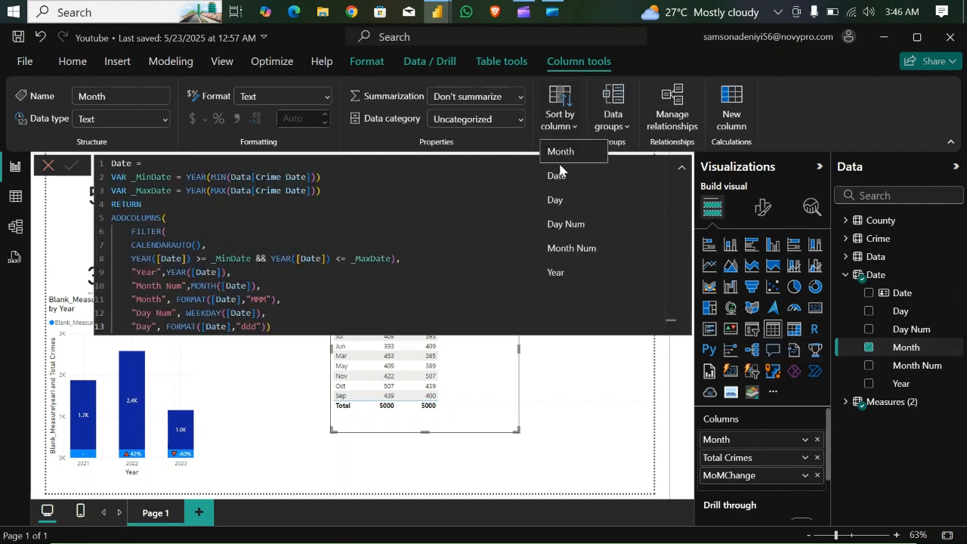
left_click(571, 247)
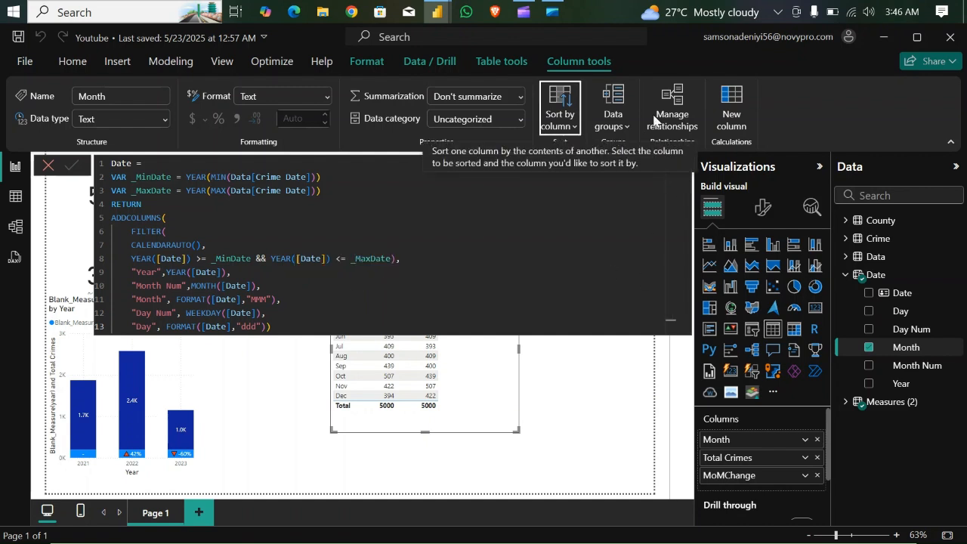
left_click(682, 170)
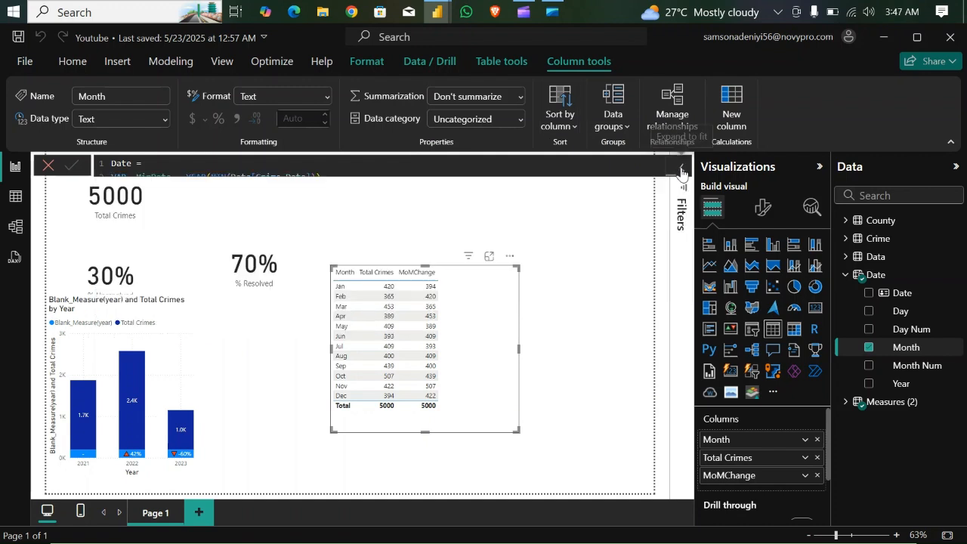
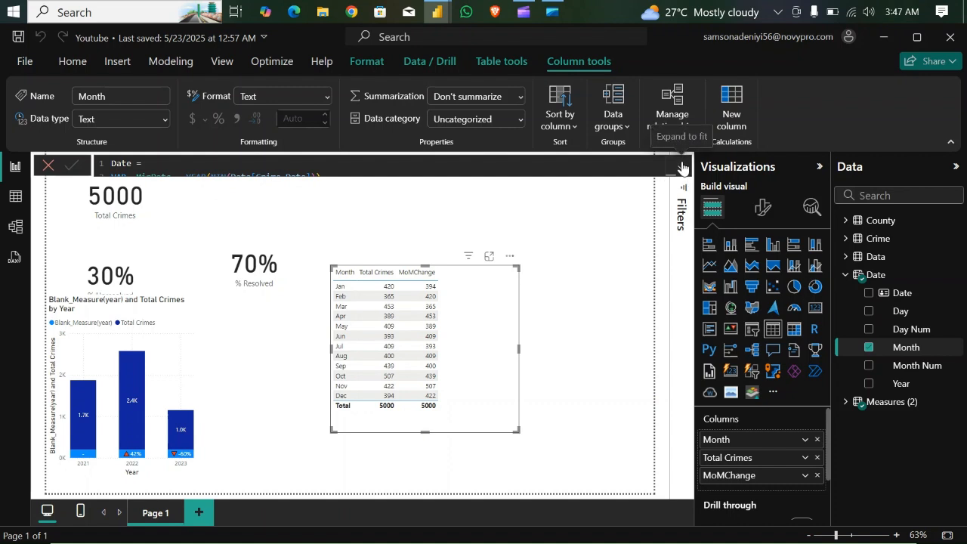
- Open the MoMChange measure from the Measures table and show its full formula
left_click(682, 168)
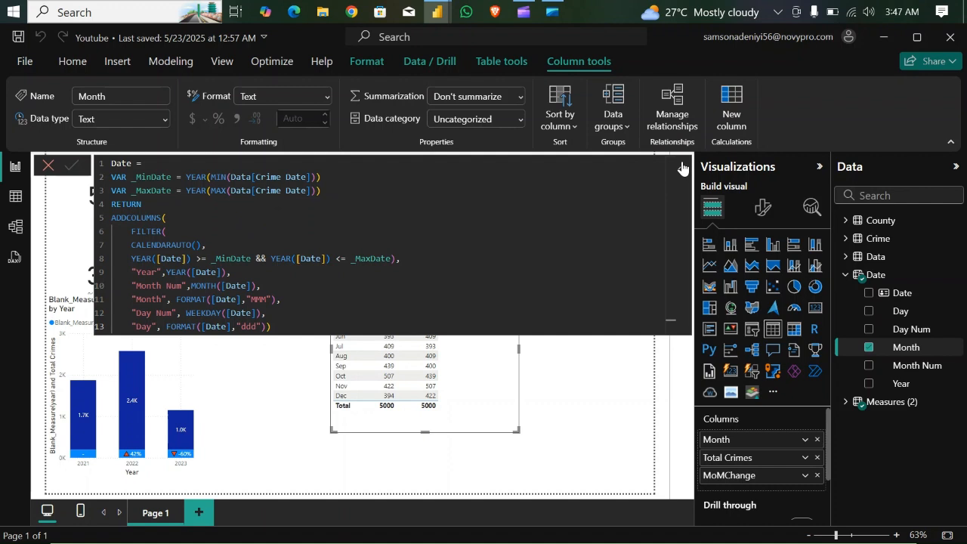
left_click(682, 167)
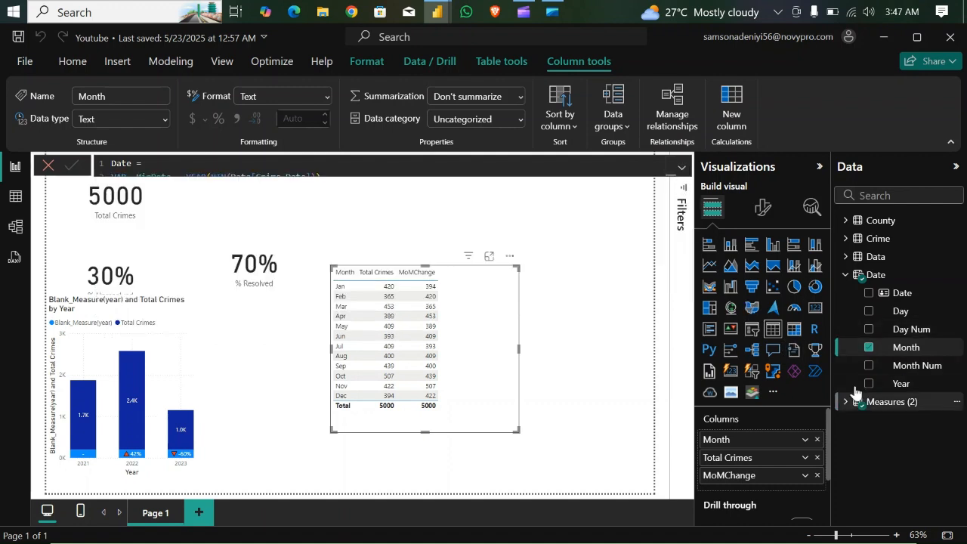
left_click(845, 274)
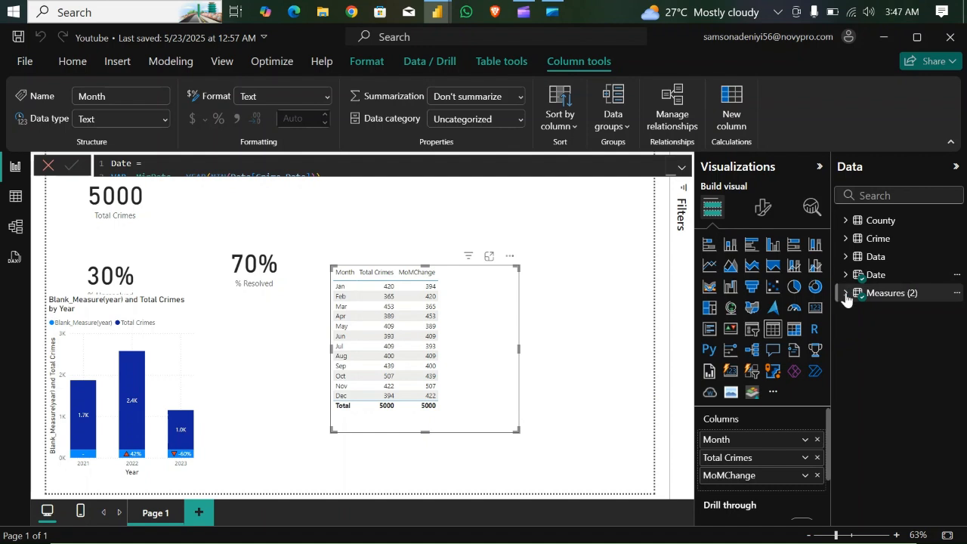
left_click(846, 295)
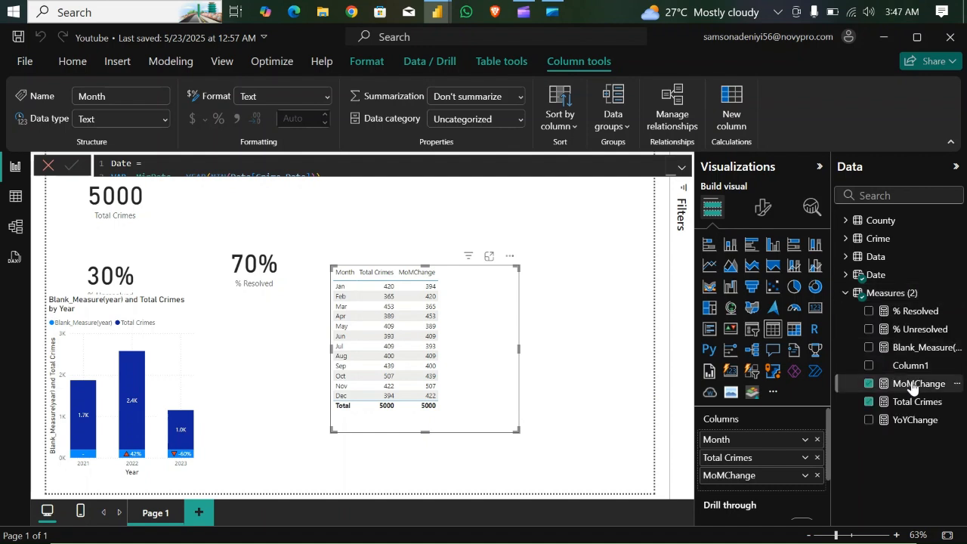
left_click(912, 384)
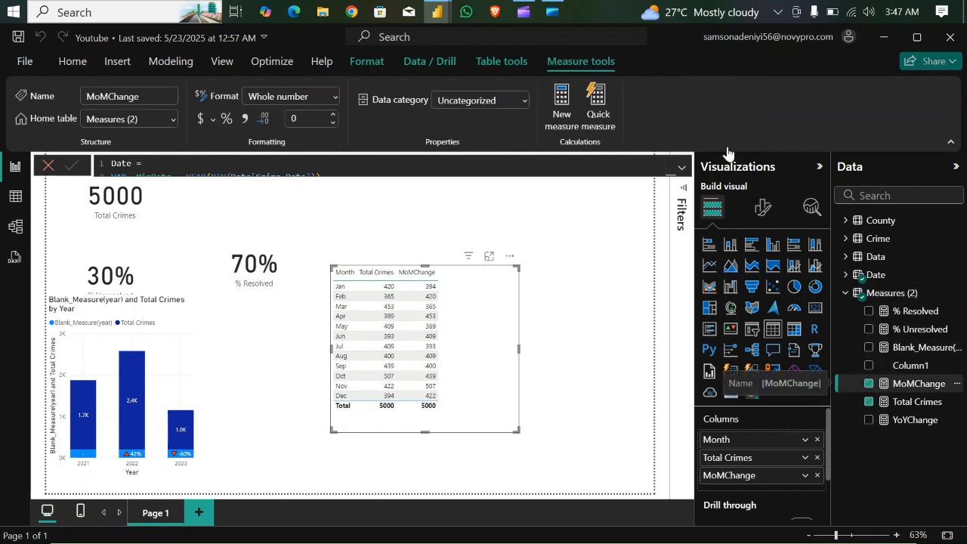
left_click(682, 168)
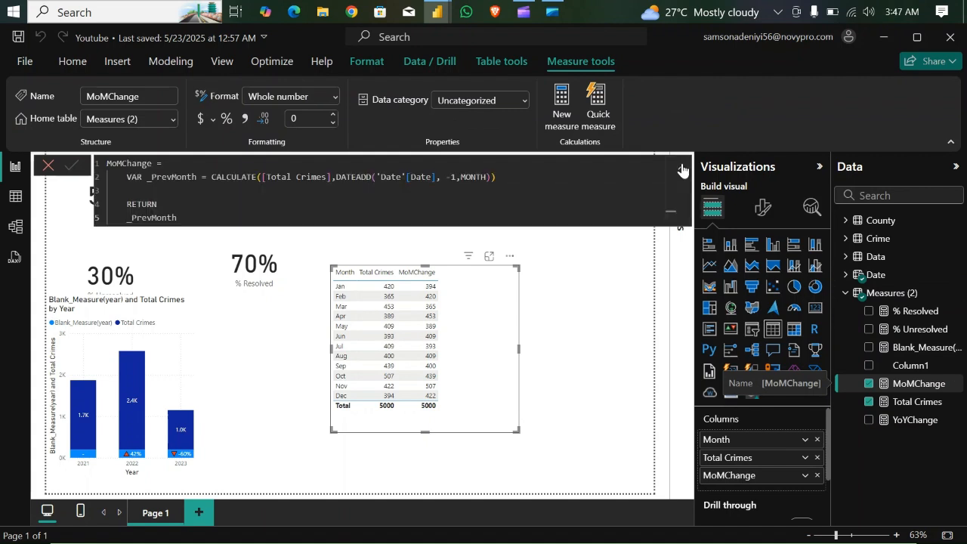
- Add a MoMChange_PCT variable above RETURN in the MoMChange formula and begin its expression with DIVIDE
left_click(161, 189)
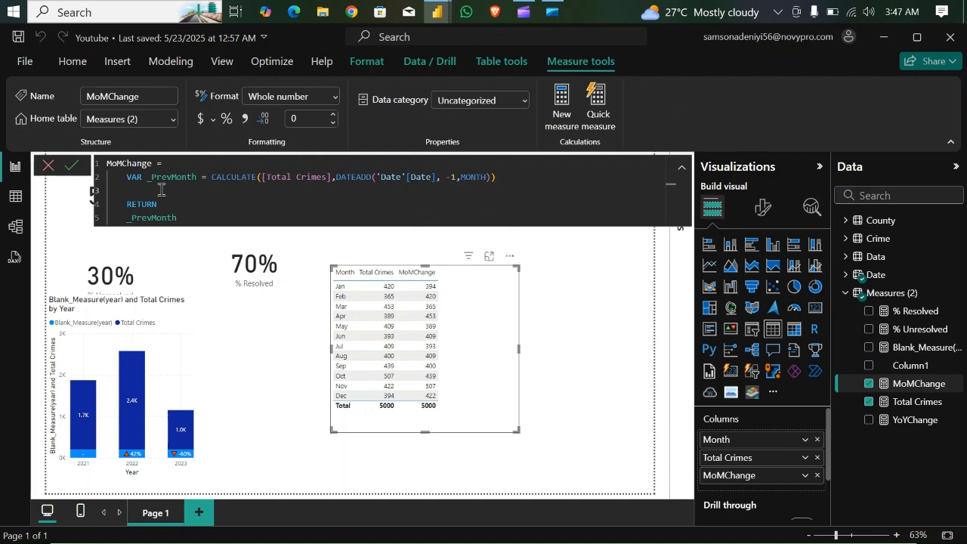
key("Return")
type("VAR ")
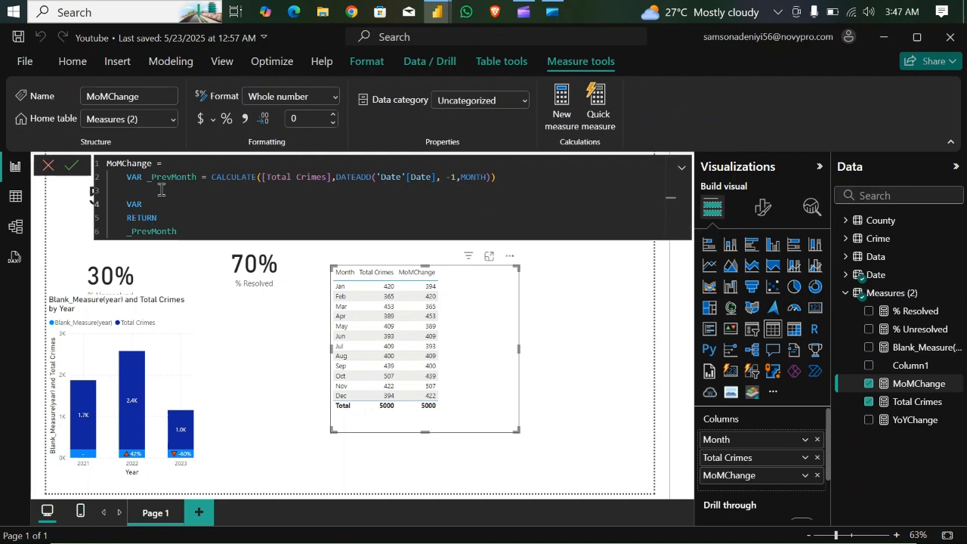
type("MoMChange_PC")
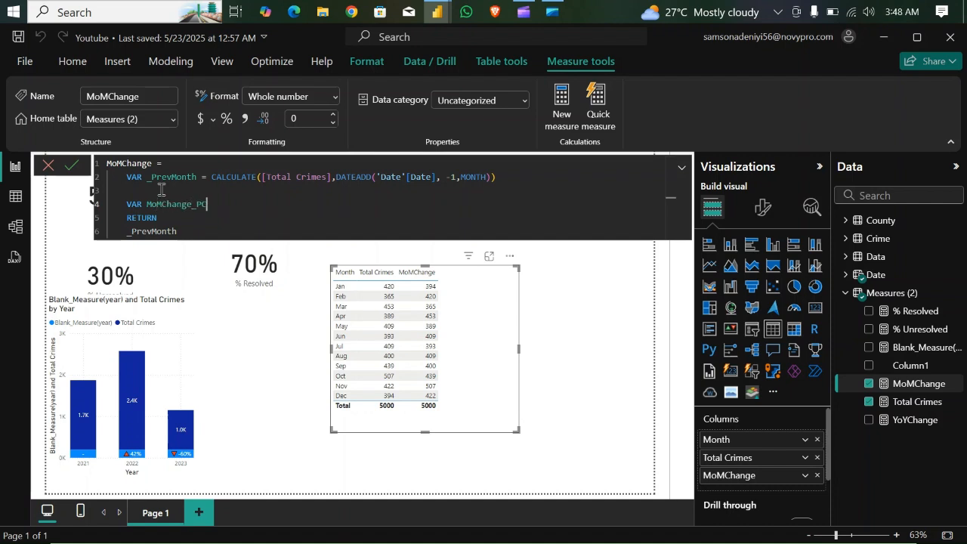
type("T = DA")
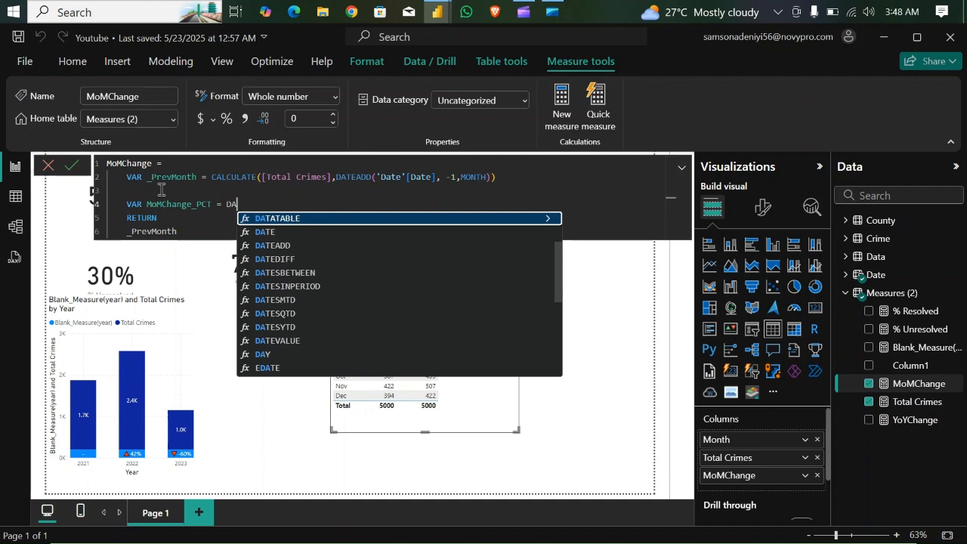
key("BackSpace")
type("IV")
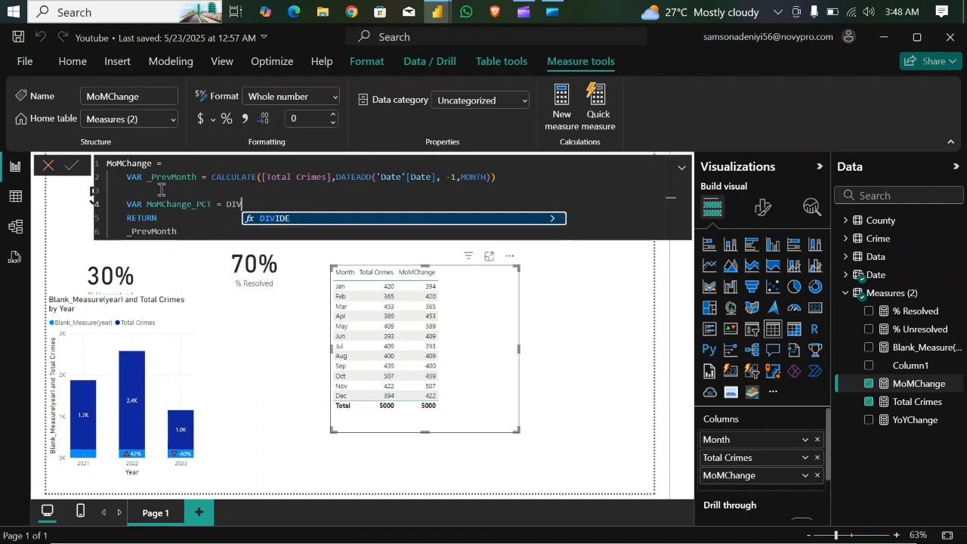
key("Tab")
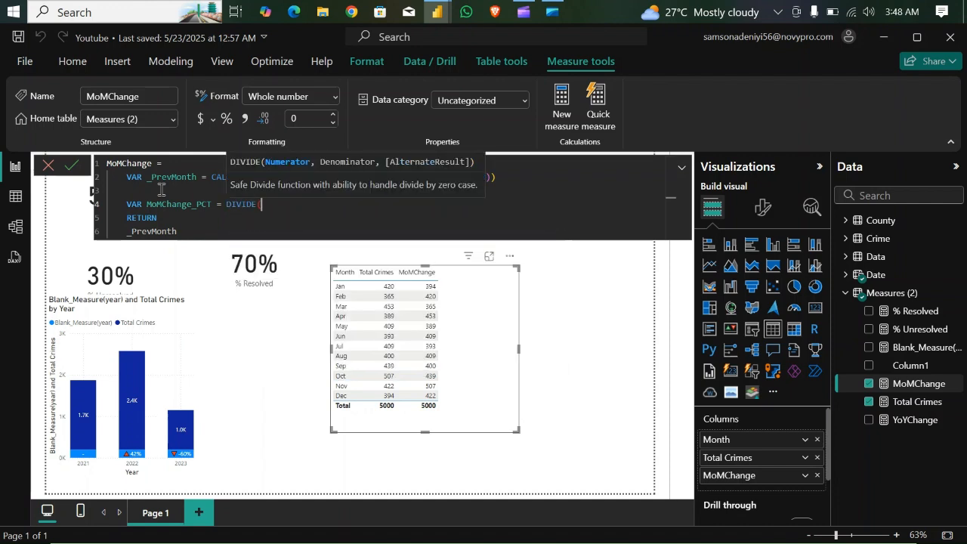
- Complete the DIVIDE with ([Total Crimes] - _PrevMonth) as numerator and _PrevMonth as denominator
type("(tot")
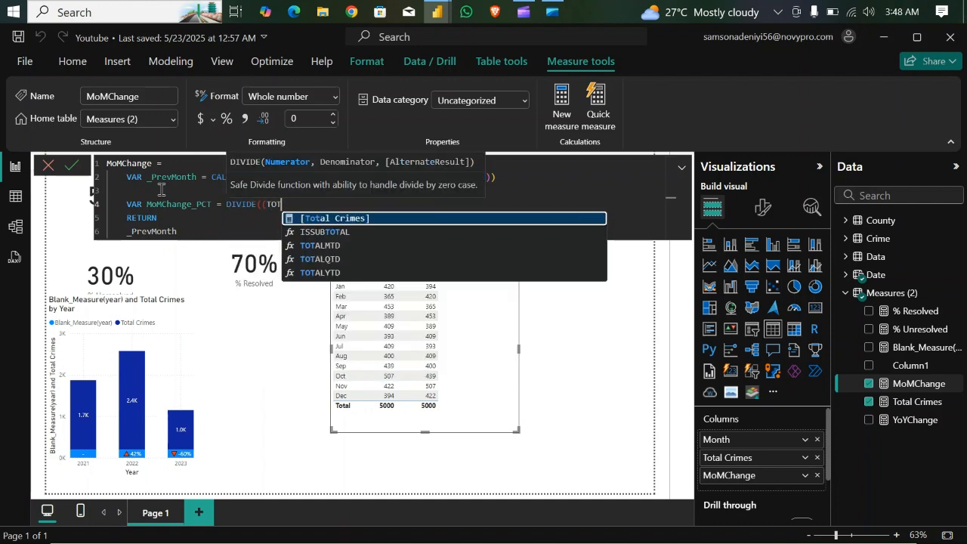
key("Tab")
type("- ")
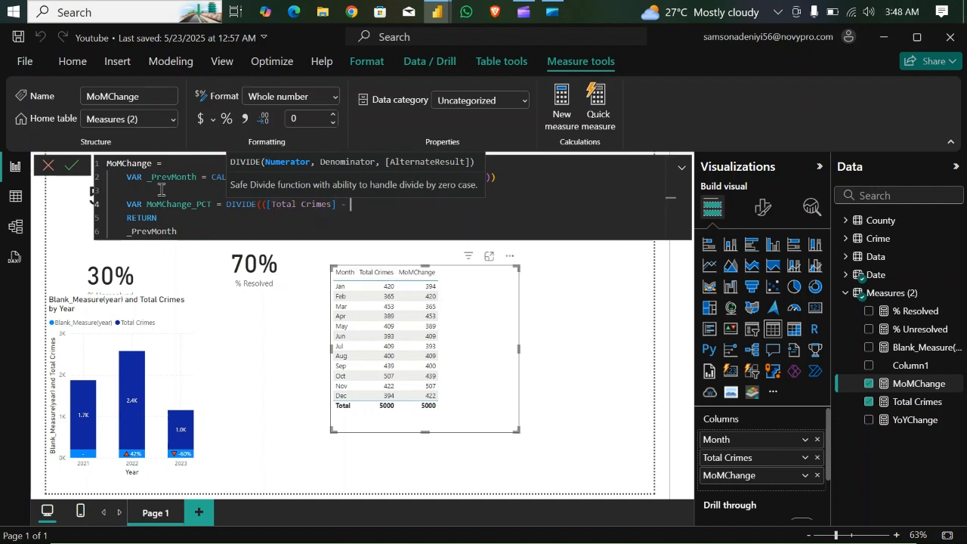
type("_Prev")
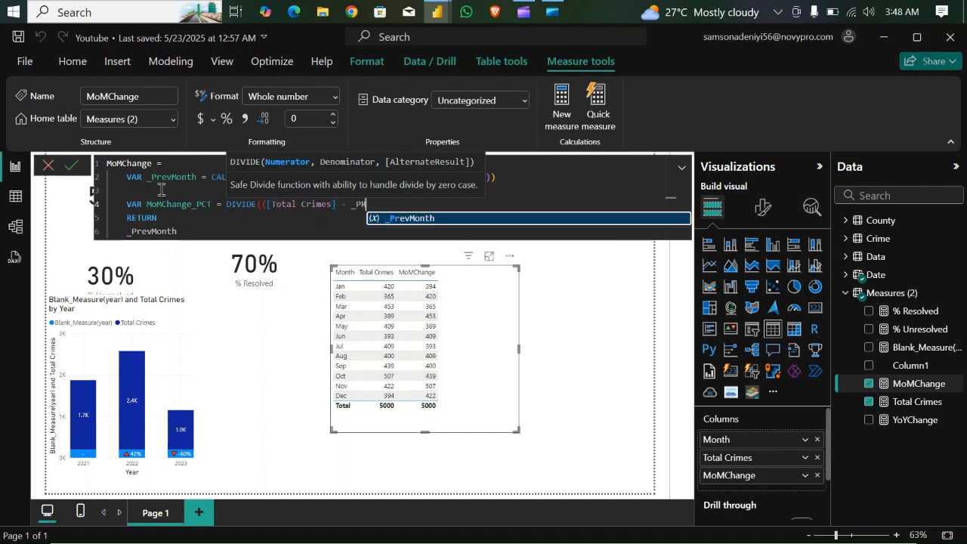
key("Tab")
type("),")
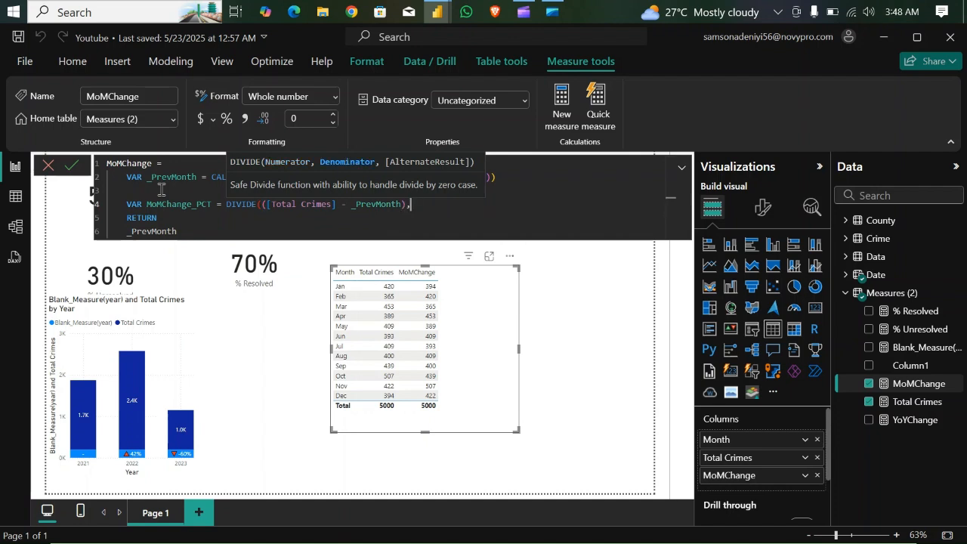
type("_")
key("Tab")
type(")")
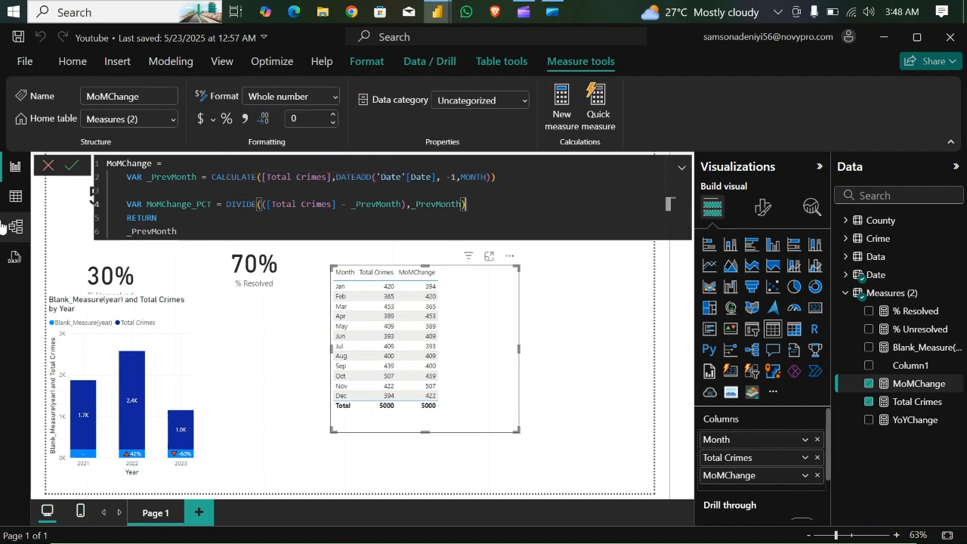
- Make MoMChange return MoMChange_PCT instead of _PrevMonth, commit the formula and format the measure as a percentage
left_click(185, 229)
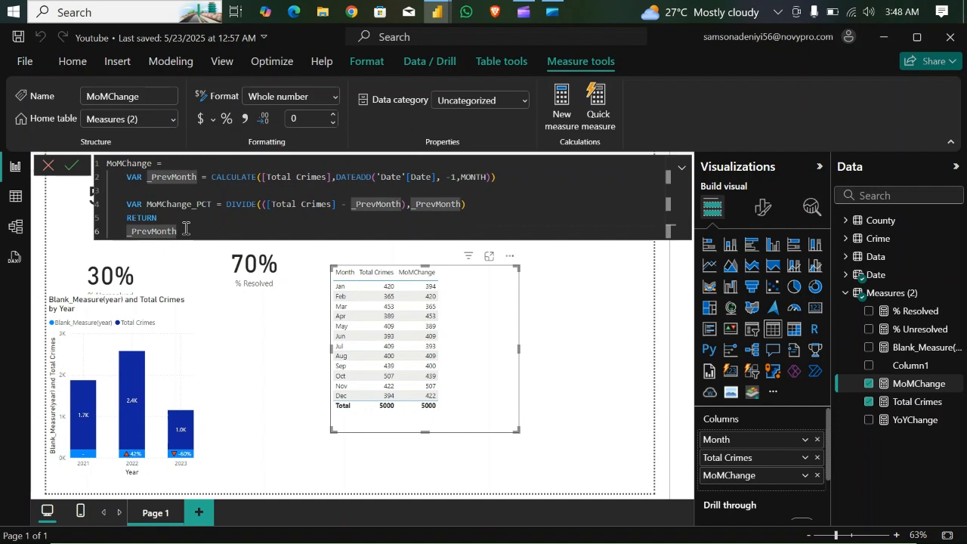
key("BackSpace")
key("BackSpace")
key("BackSpace")
key("BackSpace")
key("BackSpace")
key("BackSpace")
key("BackSpace")
key("BackSpace")
key("BackSpace")
key("BackSpace")
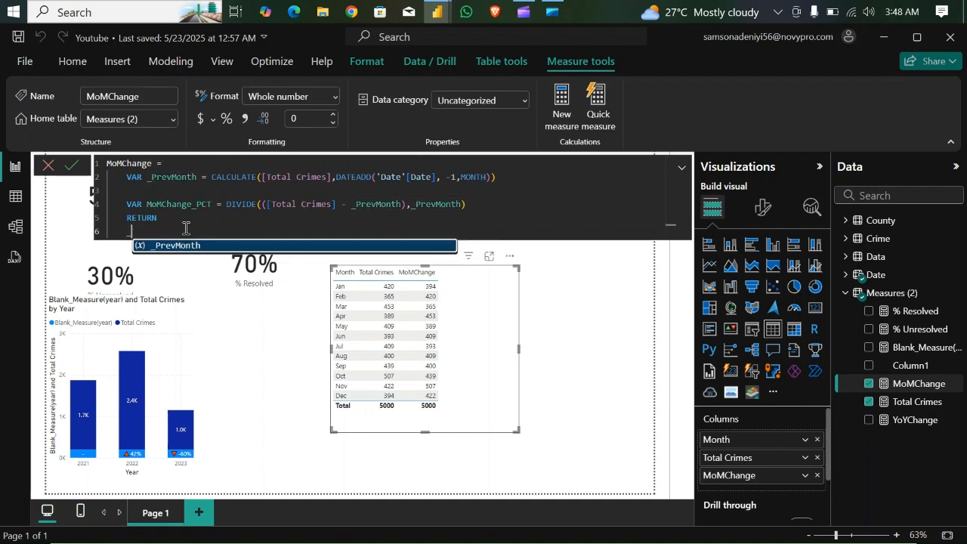
type("M")
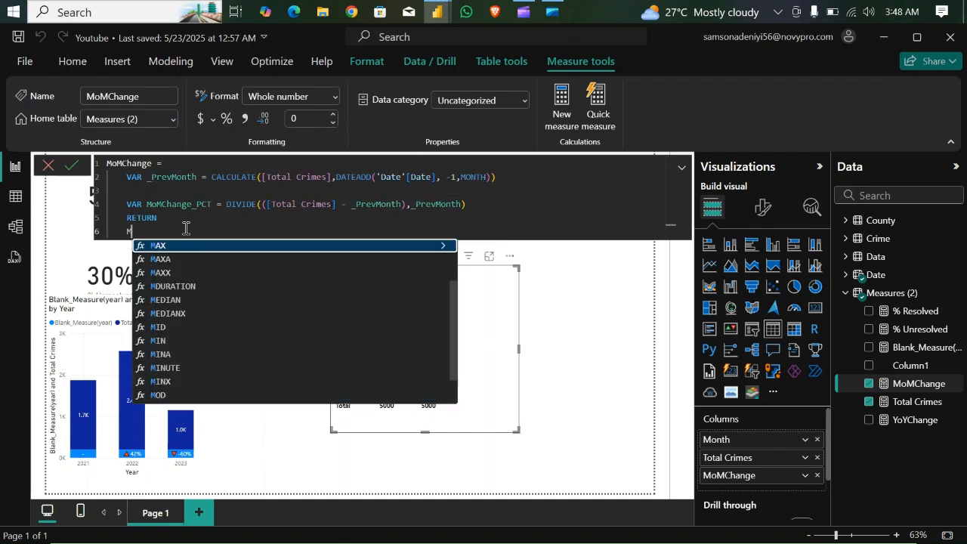
type("oM")
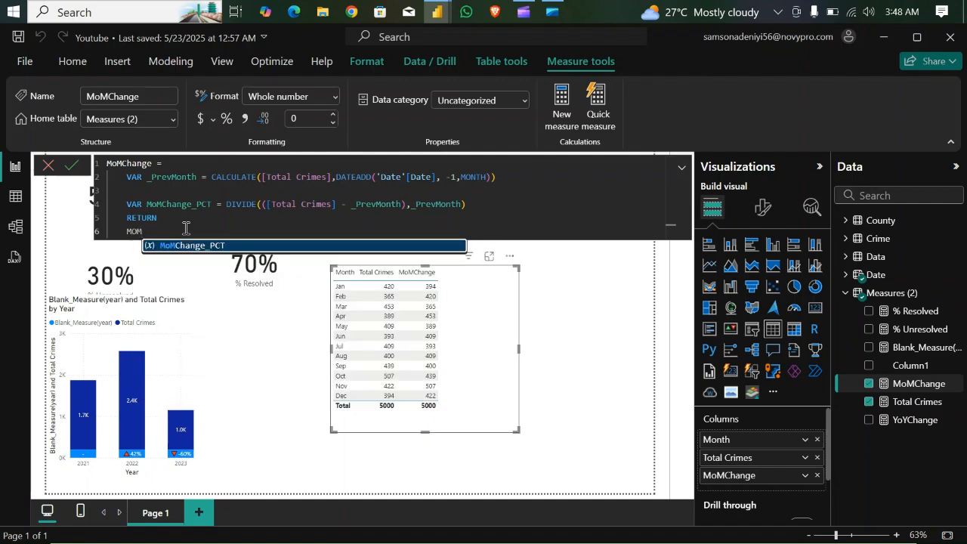
key("Tab")
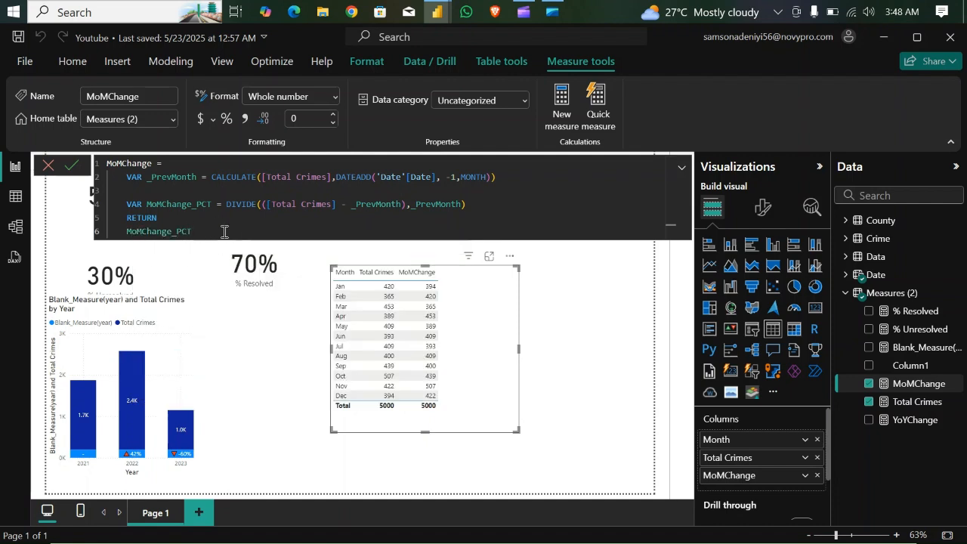
key("Return")
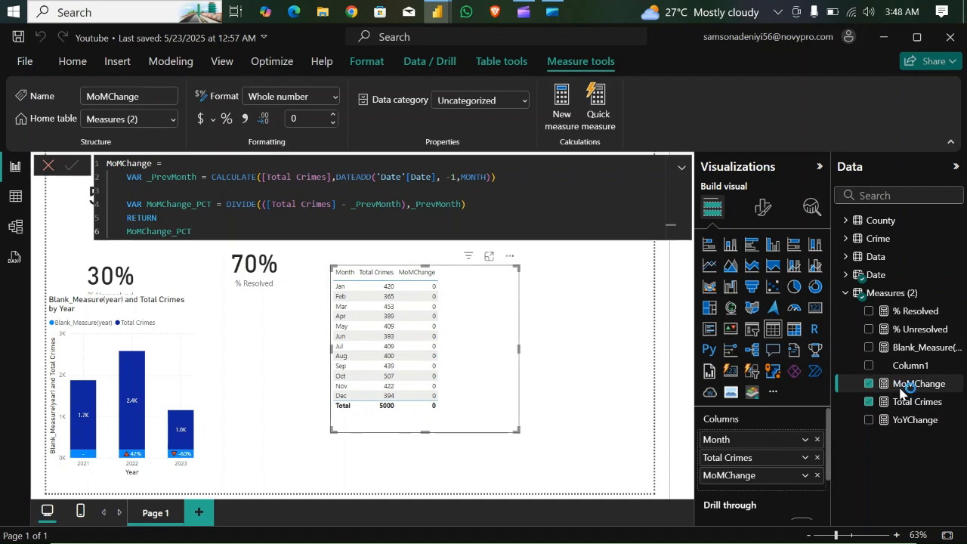
left_click(226, 118)
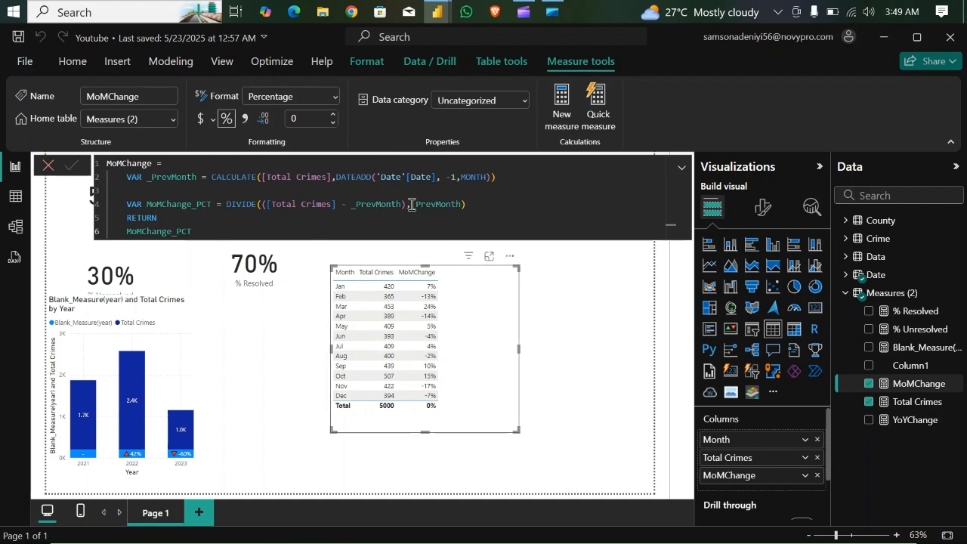
- Clear MoMChange_PCT from the lines below RETURN and insert a blank line between the MoMChange_PCT variable and RETURN
left_click(482, 206)
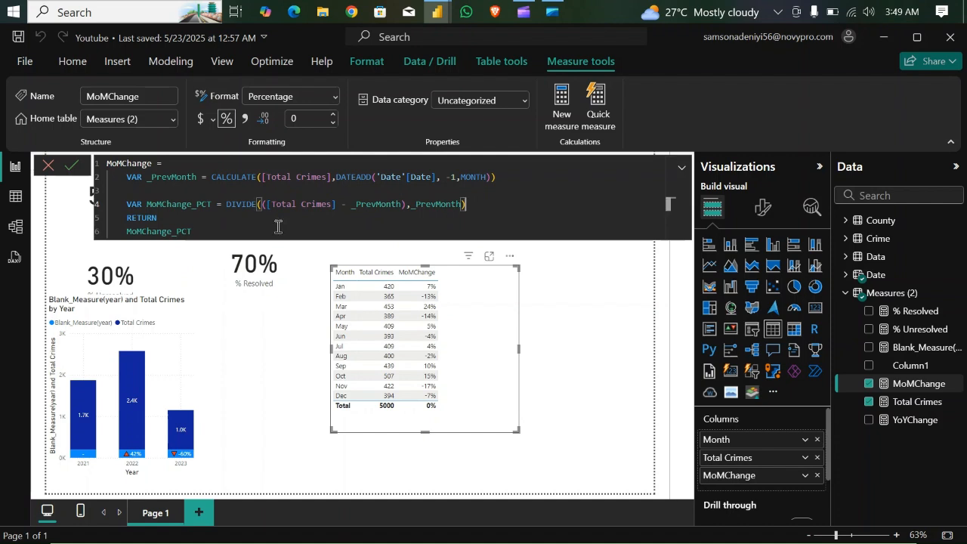
left_click(175, 217)
key("BackSpace")
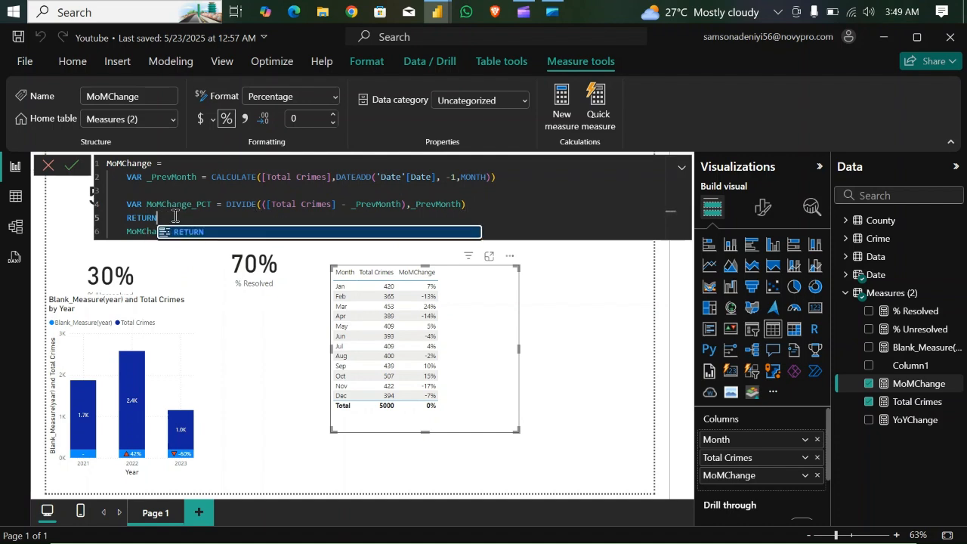
key("Escape")
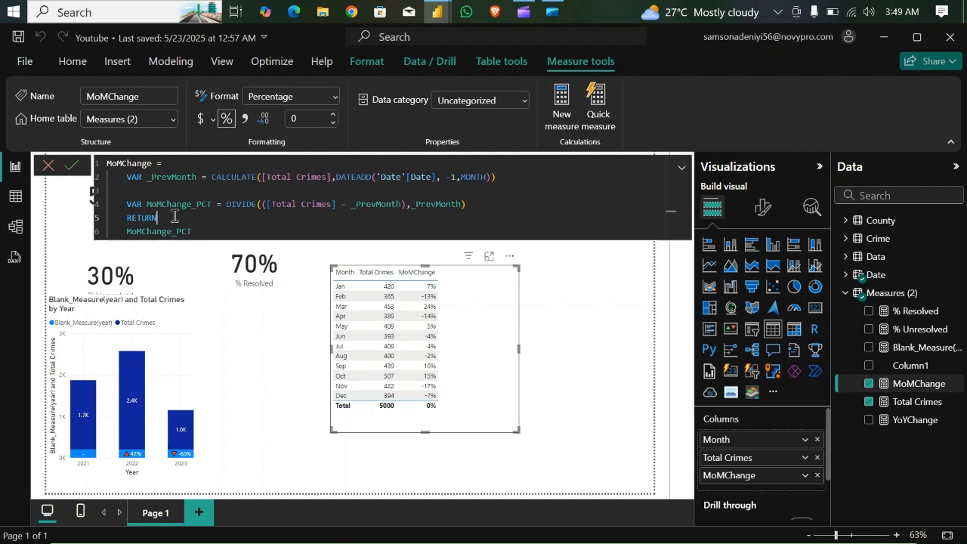
key("Return")
left_click(200, 247)
key("BackSpace")
key("BackSpace")
key("BackSpace")
key("BackSpace")
key("BackSpace")
key("BackSpace")
key("BackSpace")
key("BackSpace")
key("BackSpace")
key("BackSpace")
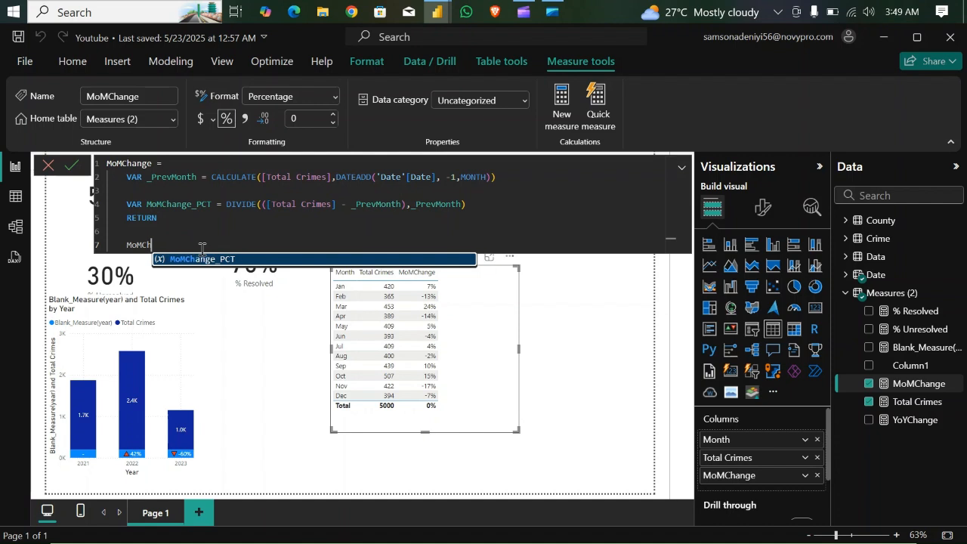
key("BackSpace")
key("BackSpace")
key("BackSpace")
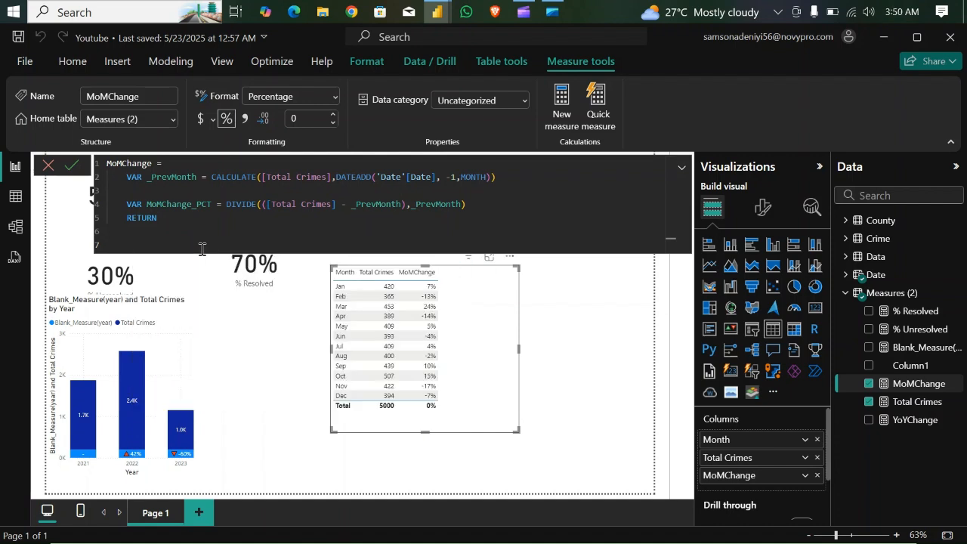
left_click(477, 208)
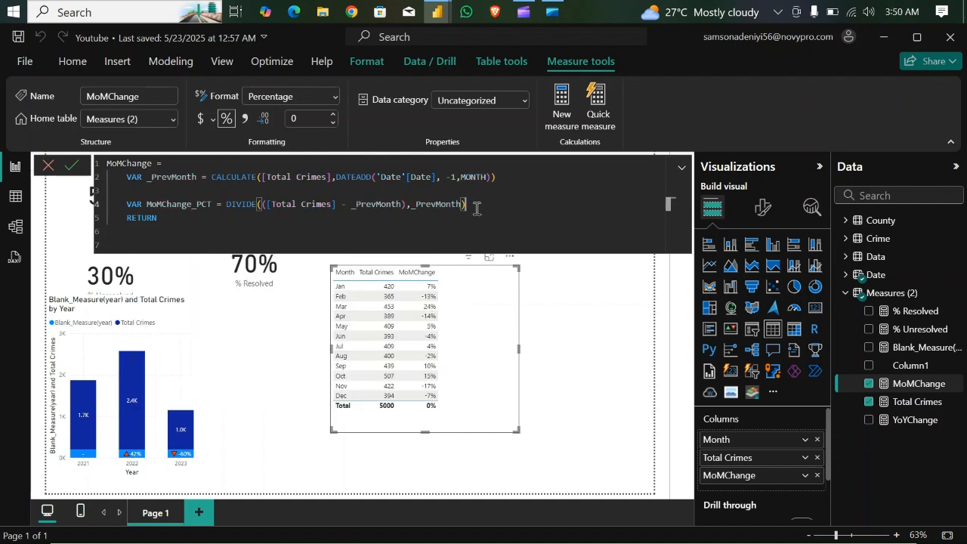
key("Return")
- Start a SWITCH below RETURN in the MoMChange formula with TRUE() as its expression and a new line for the conditions
left_click(176, 249)
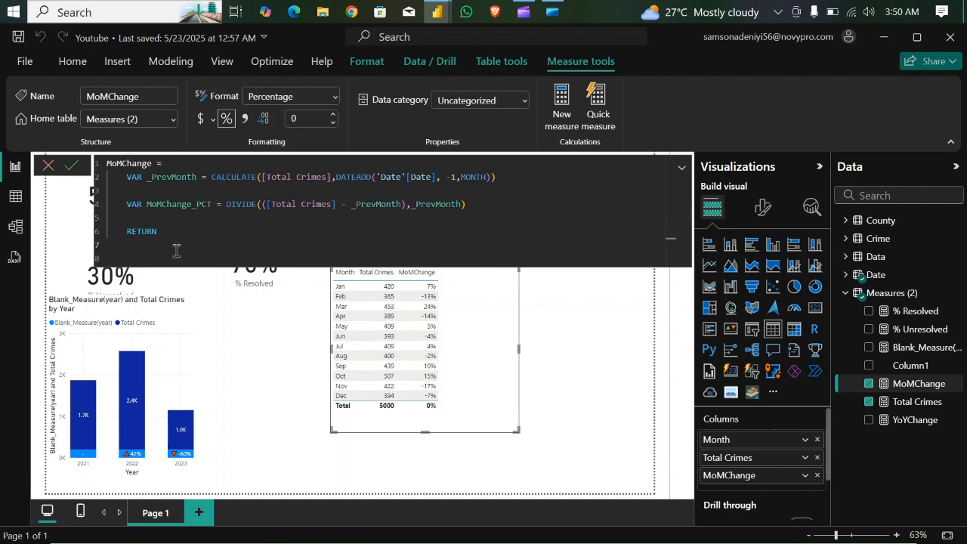
type("SWITCH(")
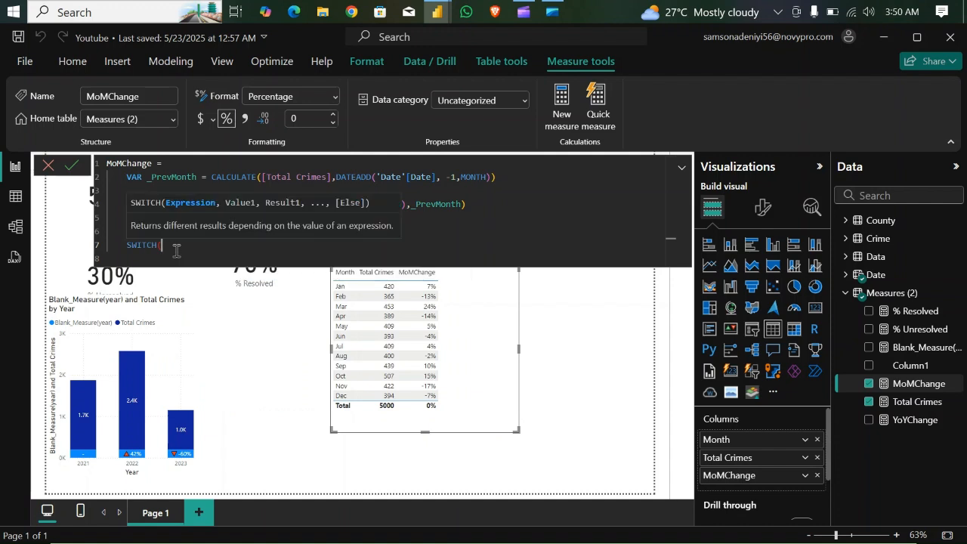
key("Return")
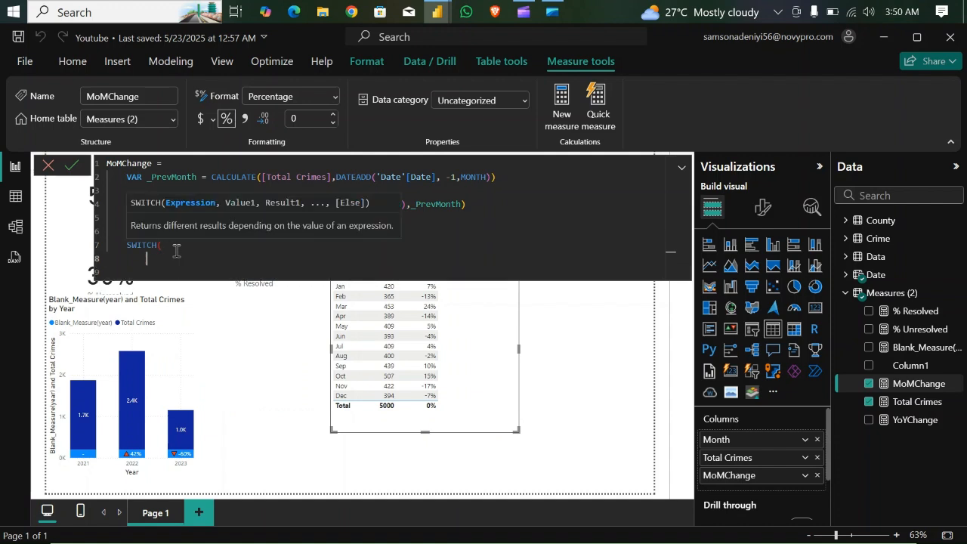
type("TRUE(),")
key("Return")
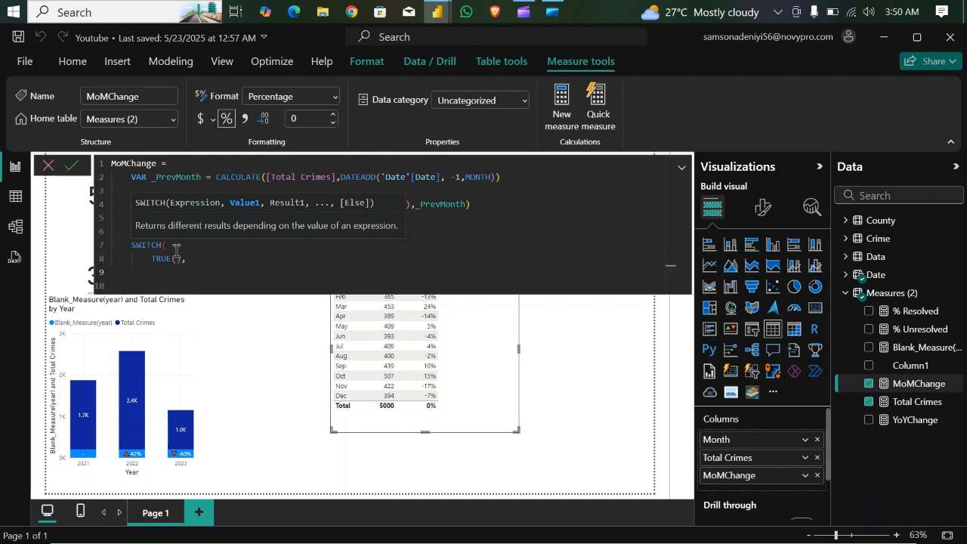
- Add a first SWITCH condition, MoMChange_PCT = 0, that returns "-", and start a new line after it
type("MON")
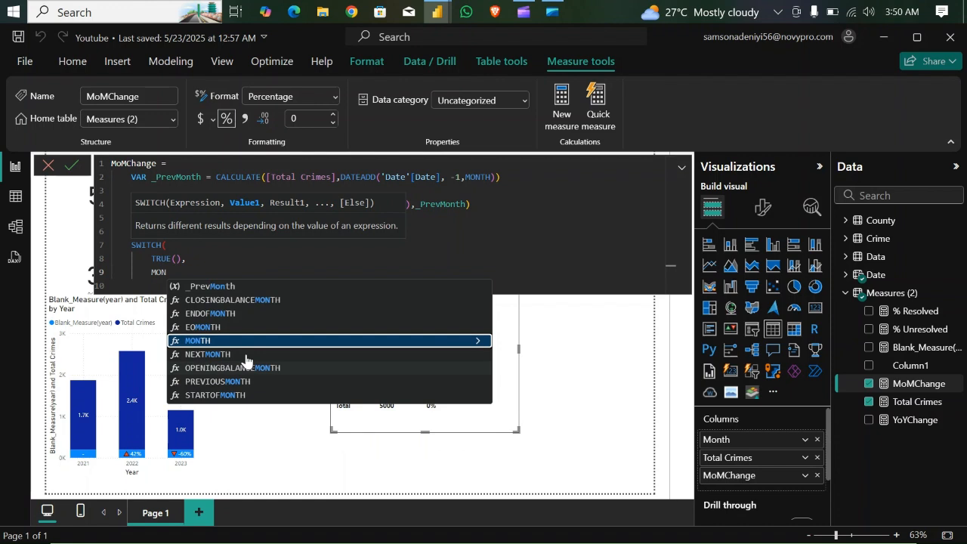
type("CH")
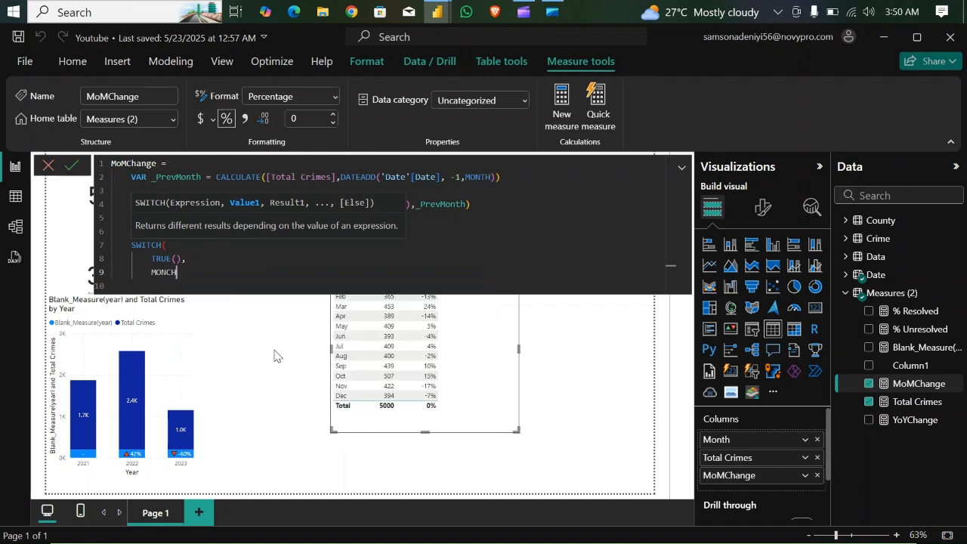
key("BackSpace")
key("BackSpace")
key("BackSpace")
type("MOM")
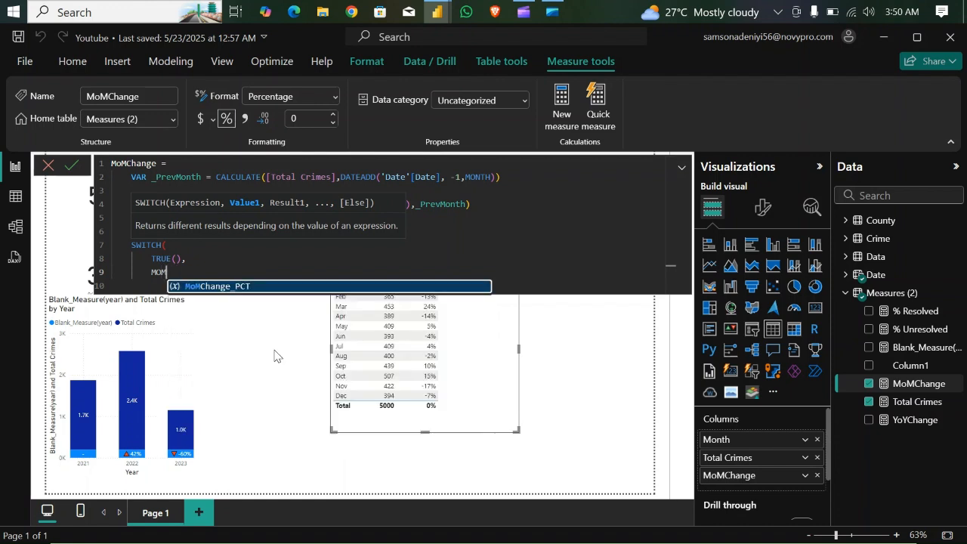
key("Tab")
type("= 0,\"")
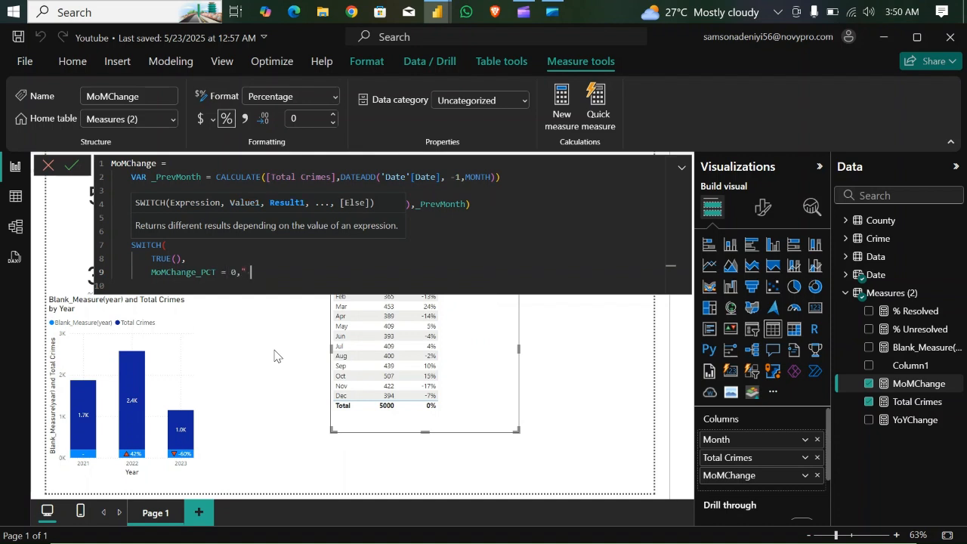
type("-\",")
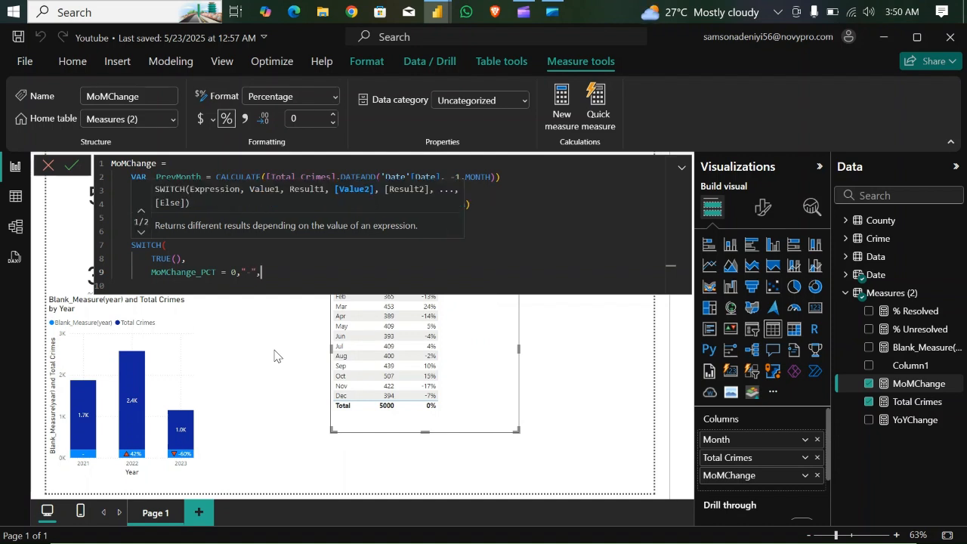
key("Return")
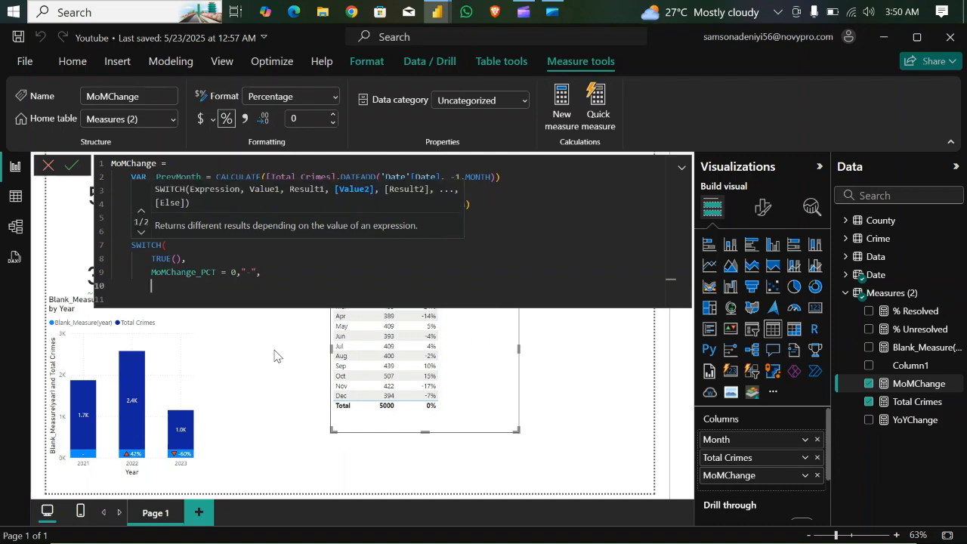
- Add the condition MoMChange_PCT > 0 with a quoted red up-pointing triangle emoji as the start of its result
type("MoMChange_PCT > 0")
type(",")
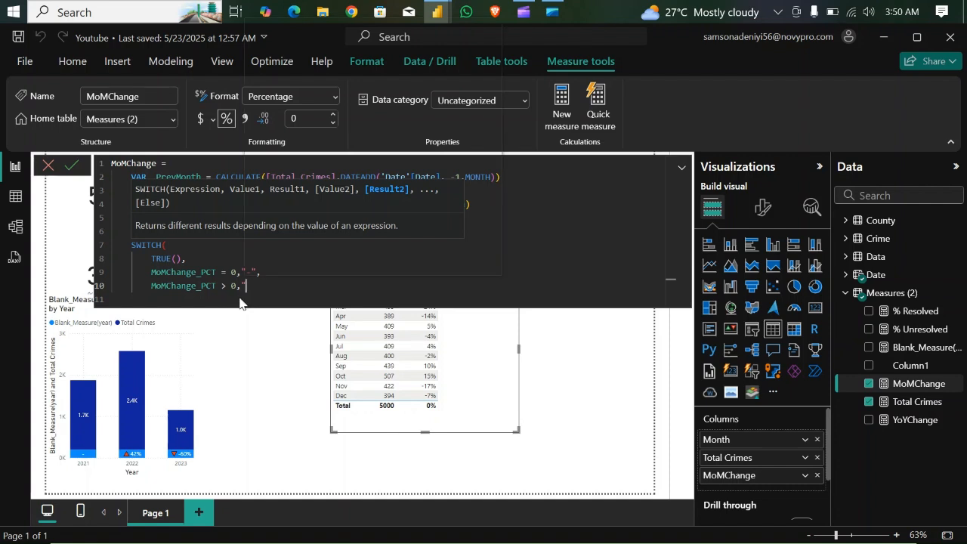
key("super+period")
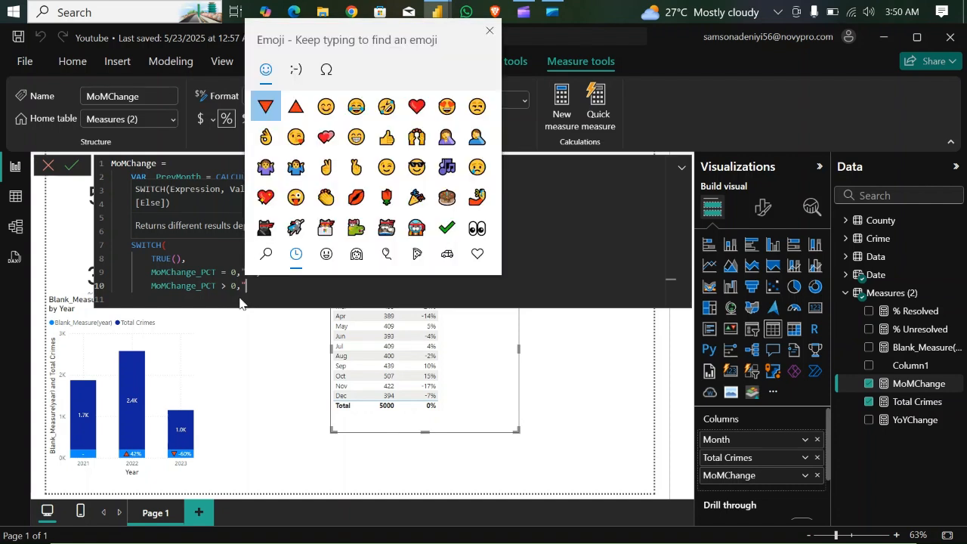
left_click(295, 107)
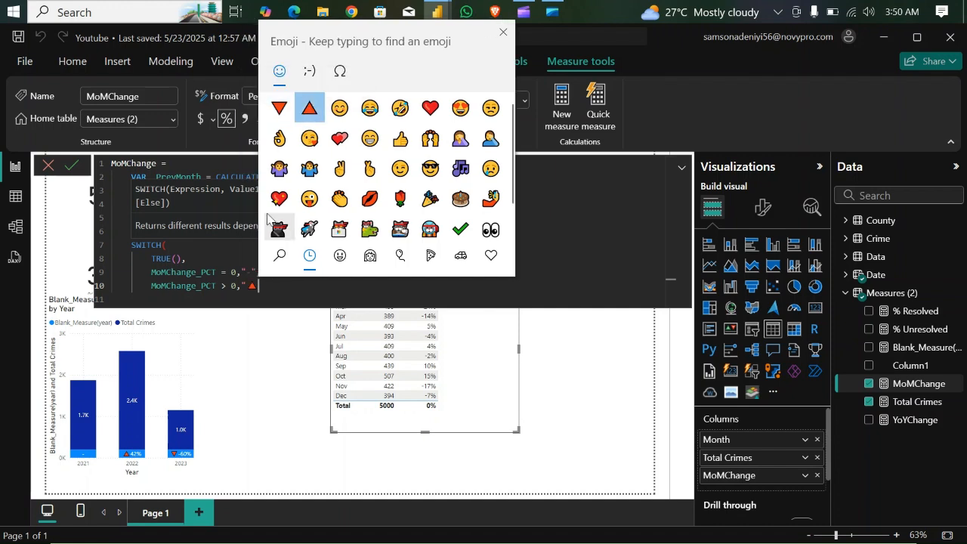
type("\"")
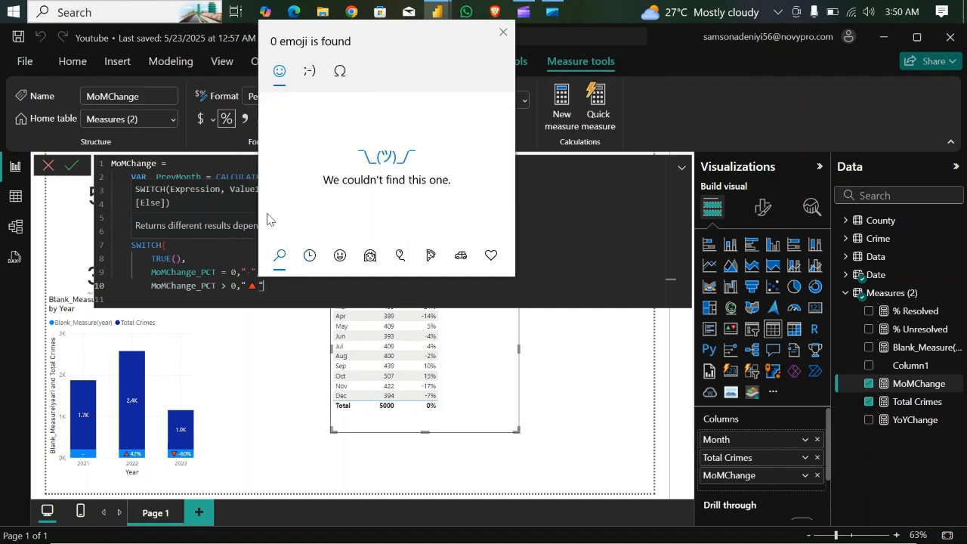
type(" &&")
left_click(503, 32)
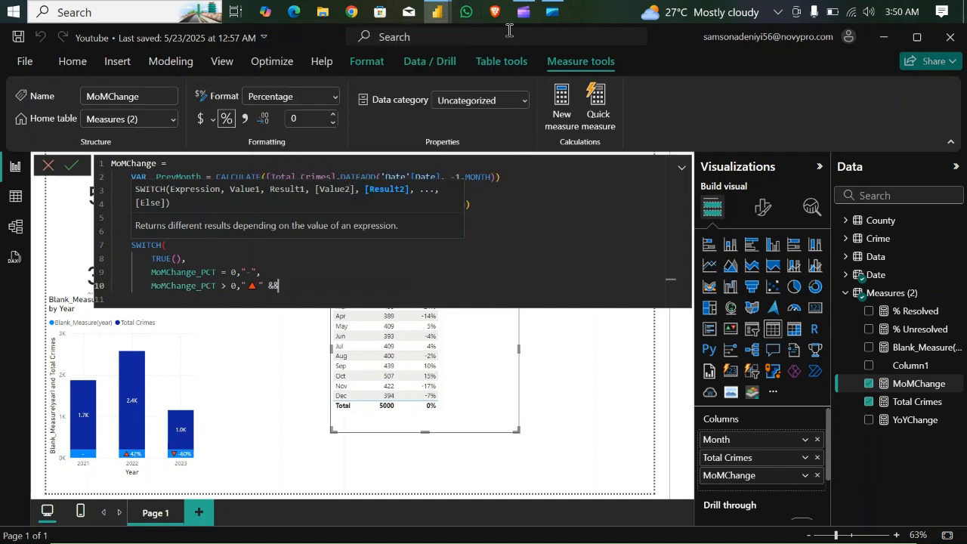
- Concatenate FORMAT(MoMChange_PCT, "0%") to the up-triangle with a single & and end the branch with a comma
key("BackSpace")
type("MoMChan")
key("BackSpace")
key("BackSpace")
key("BackSpace")
type("FORMAT(")
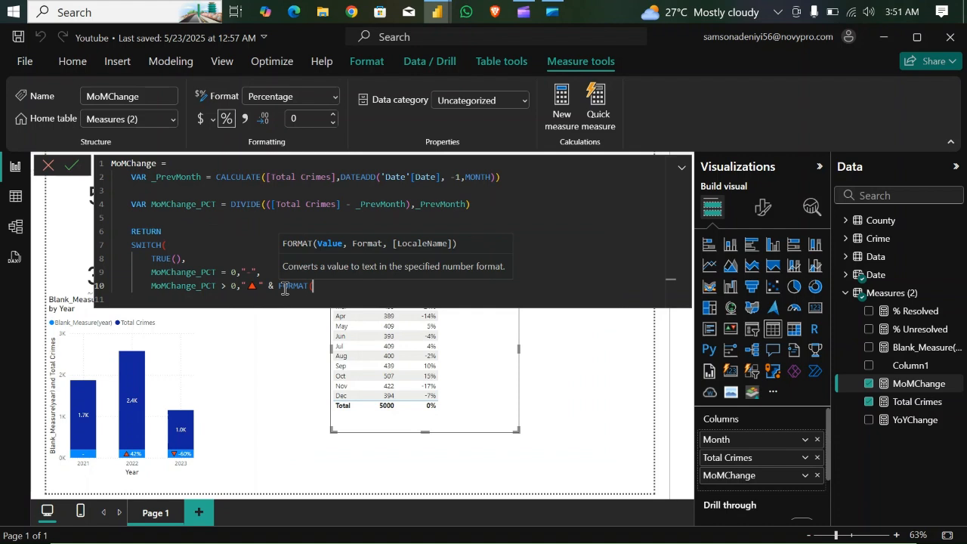
type("MO")
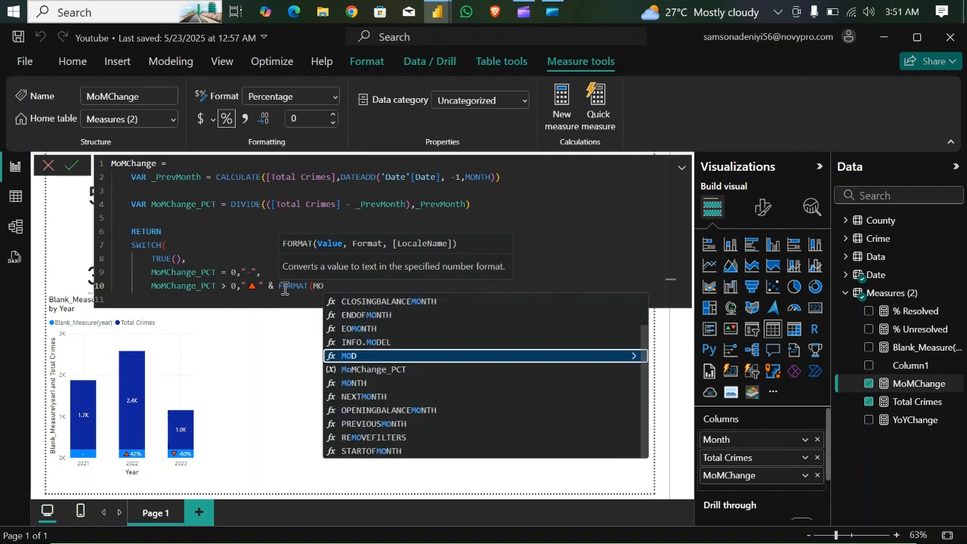
type("M")
key("Tab")
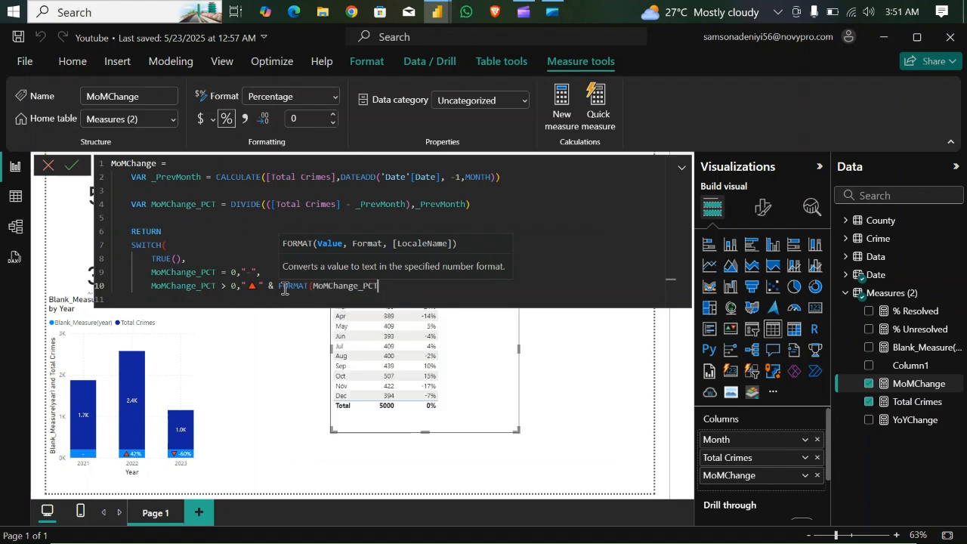
type(",")
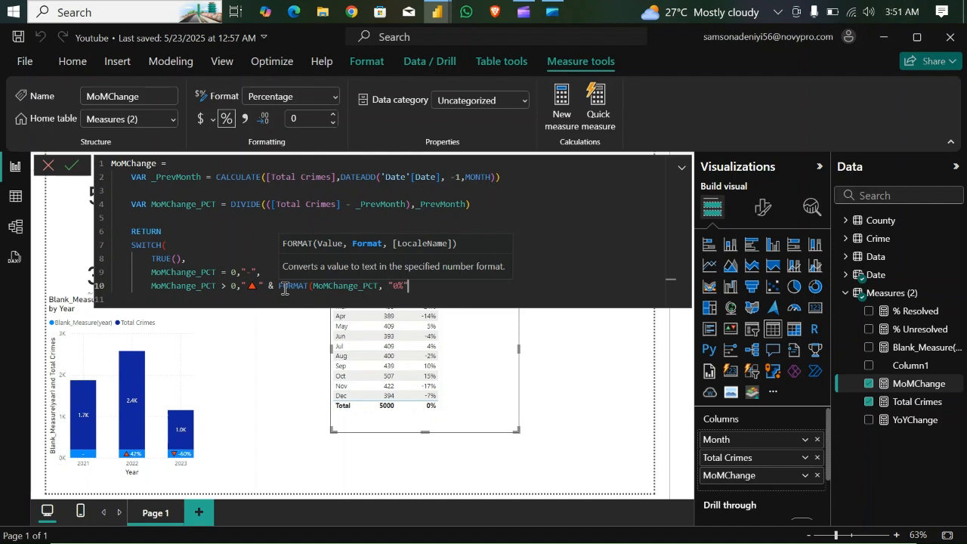
type("\"0%\")")
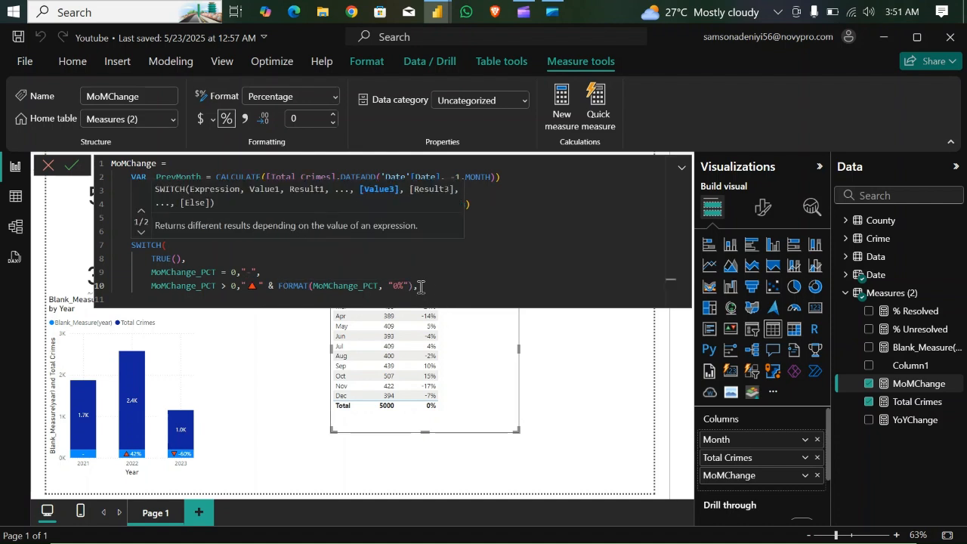
type(",")
- Duplicate the MoMChange_PCT > 0 branch, without its trailing comma, onto a new line beneath it
left_click_drag(415, 285, 150, 286)
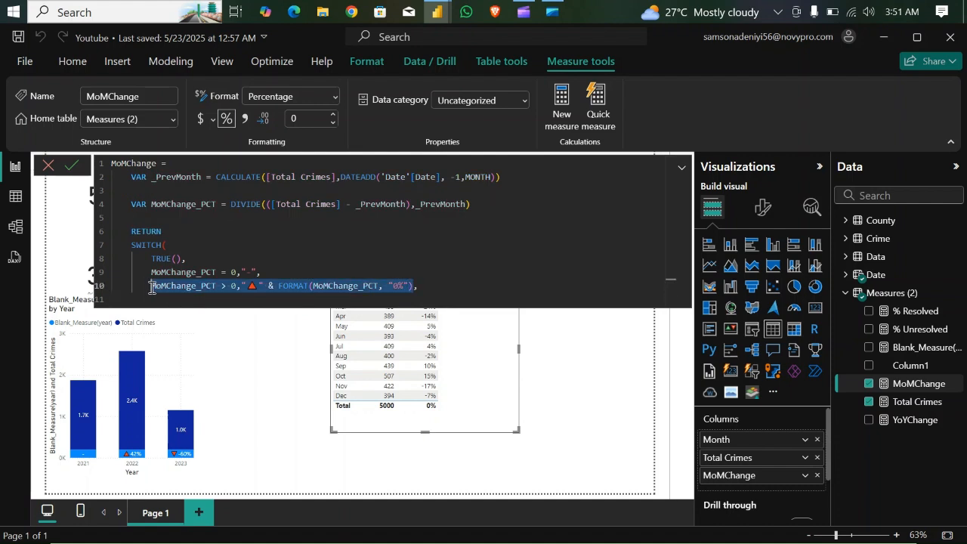
left_click(423, 285)
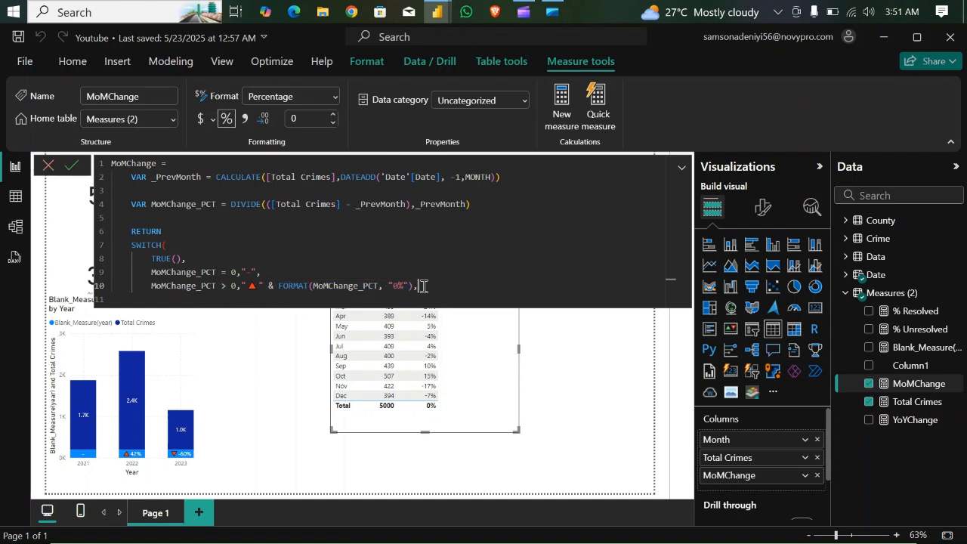
key("Return")
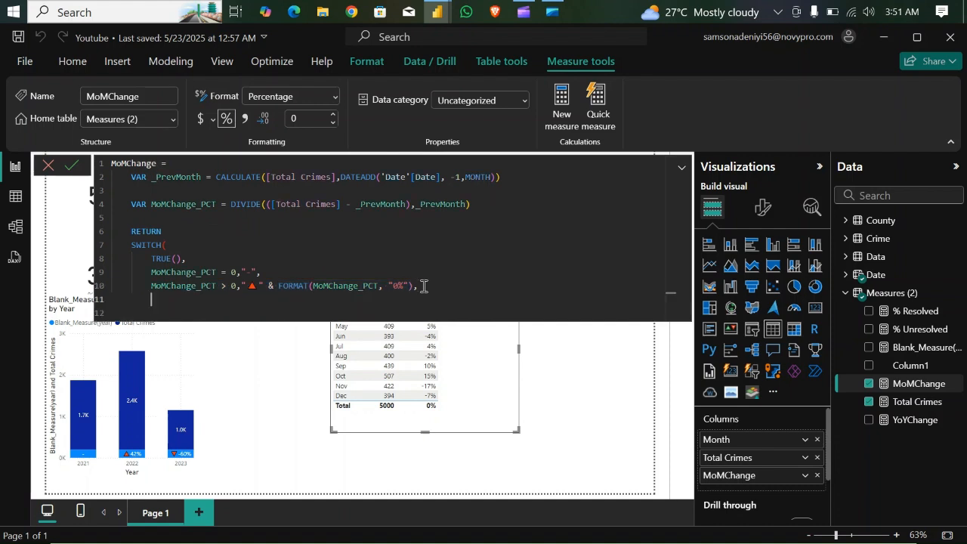
type("MoMChange_PCT > 0,\"▲\" & FORMAT(MoMChange_PCT, \"0%\")")
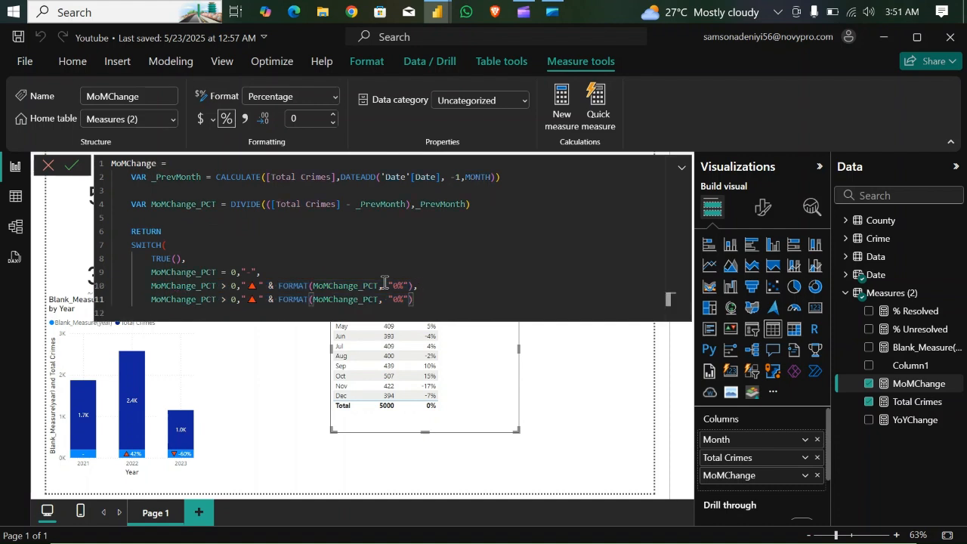
- Replace the up-triangle in the duplicated branch with a red down-pointing triangle emoji
left_click(258, 299)
key("BackSpace")
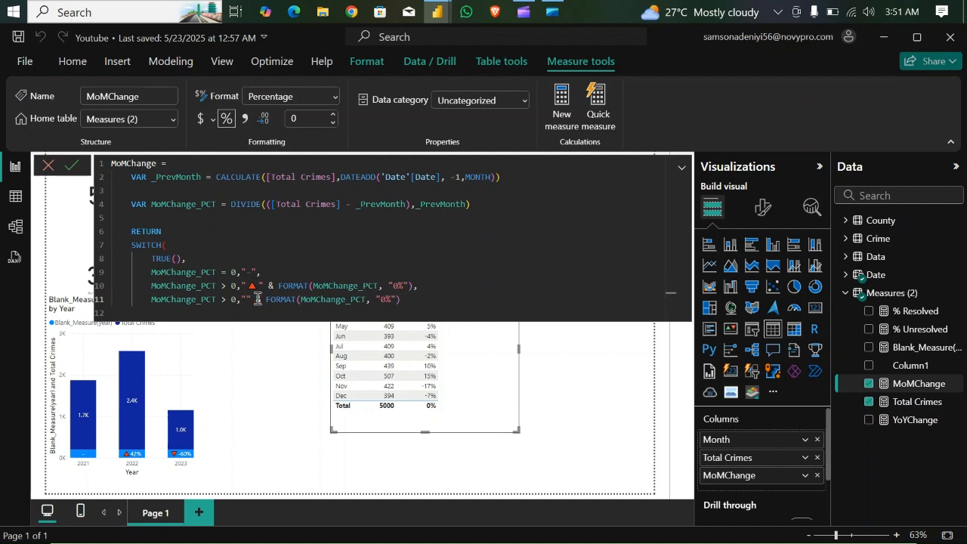
key("super+period")
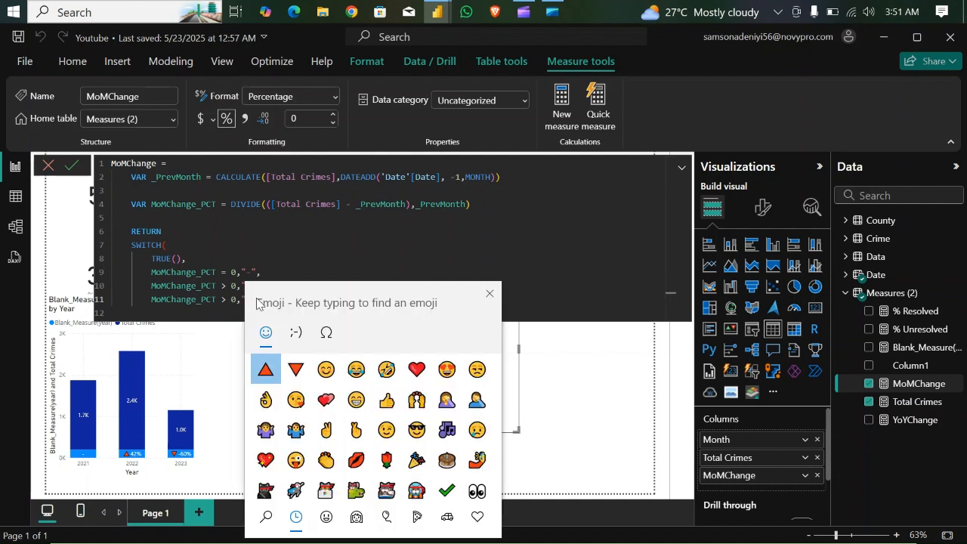
left_click(297, 369)
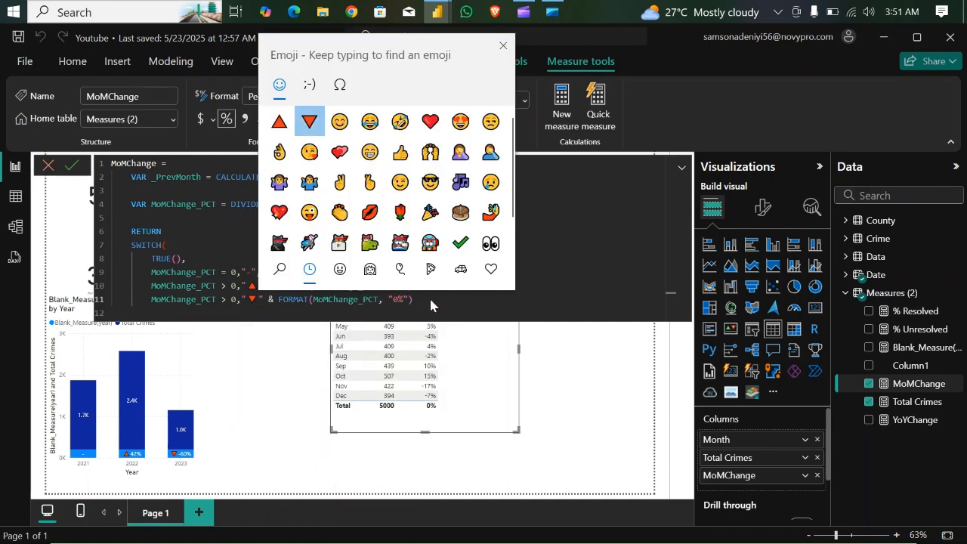
left_click(429, 296)
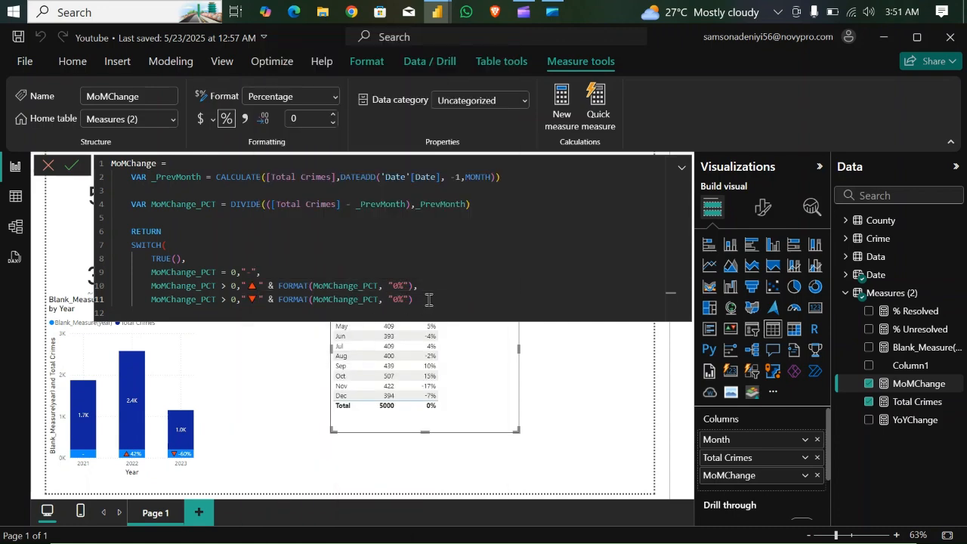
- Close the SWITCH with a parenthesis on the last line, commit the MoMChange formula and collapse the formula editor to reveal the table
key("Down")
type(")")
key("Return")
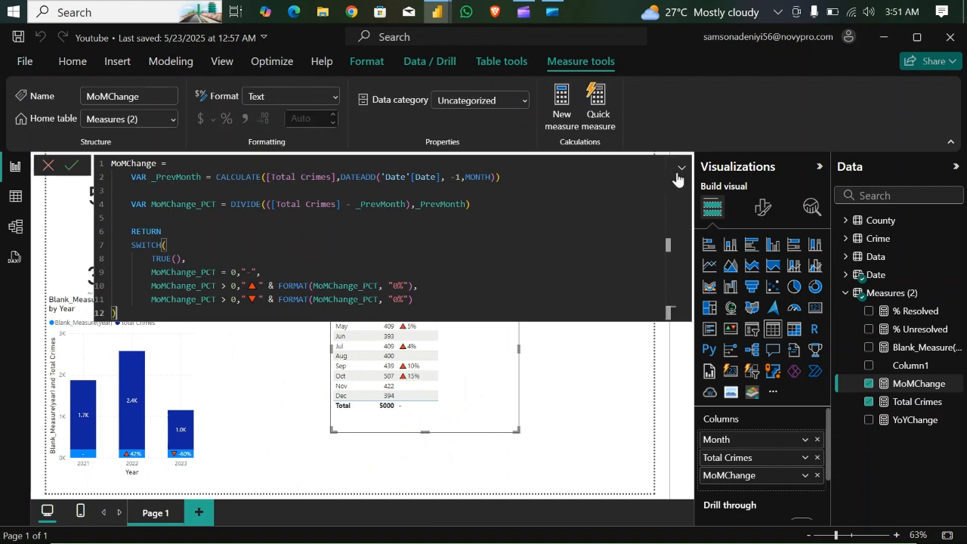
left_click(682, 169)
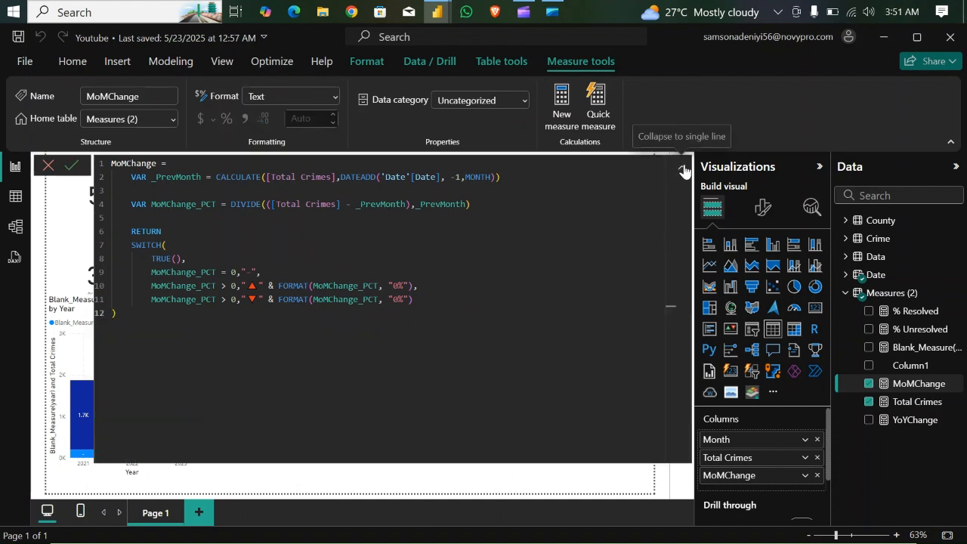
left_click(683, 170)
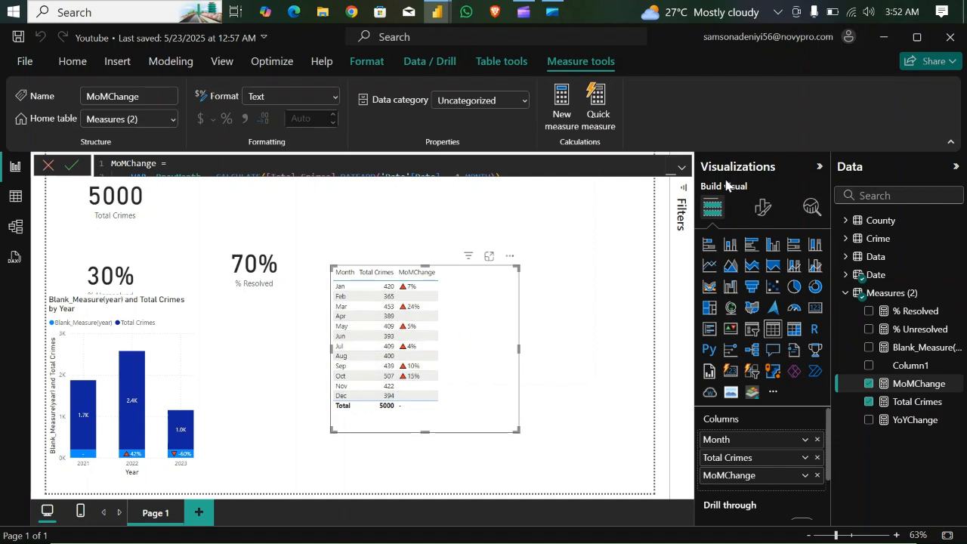
- Expand the MoMChange formula and try a threshold of 0.01 in the up-triangle branch
left_click(682, 167)
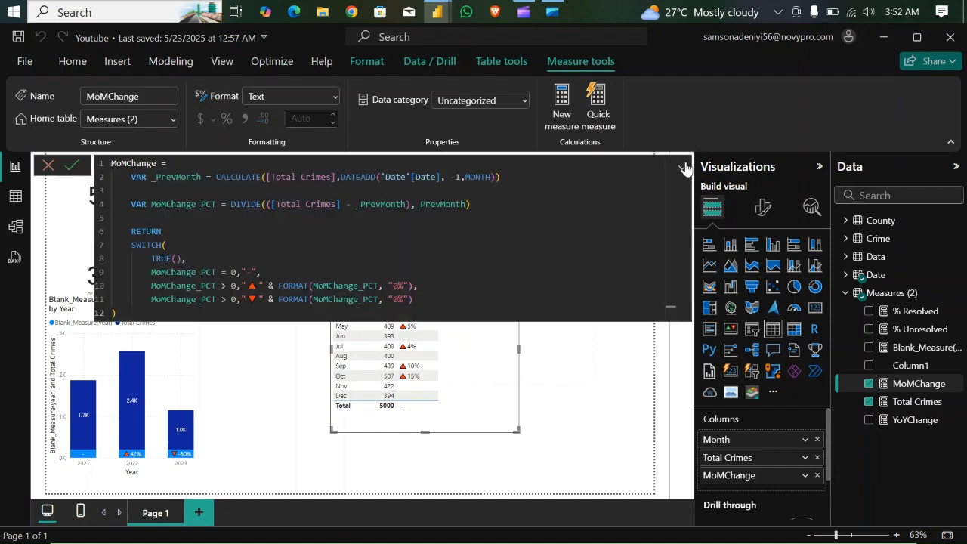
left_click(236, 285)
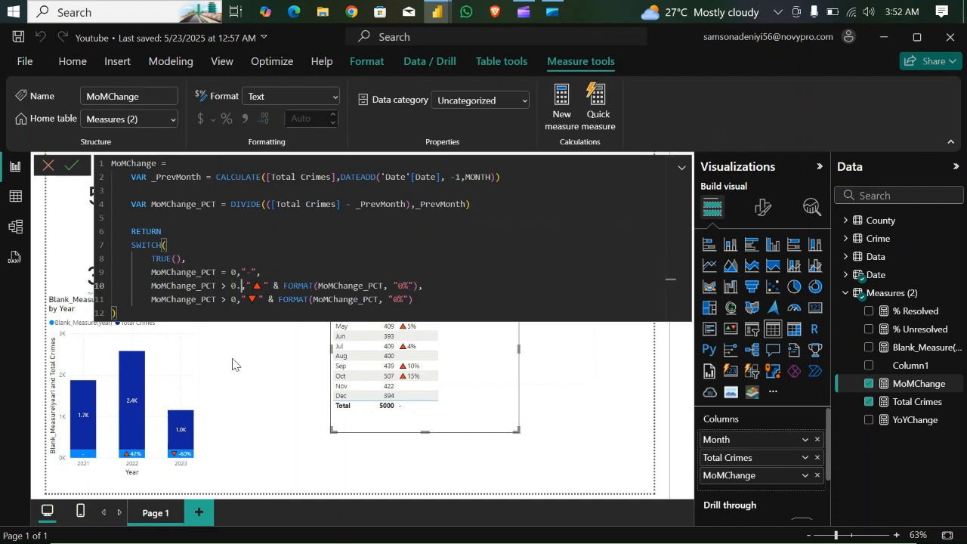
type(".01")
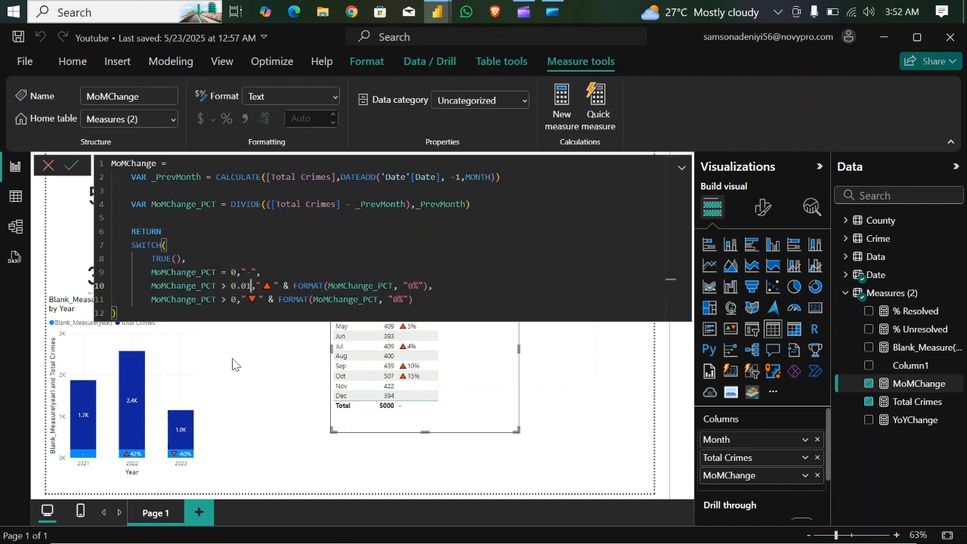
left_click(237, 299)
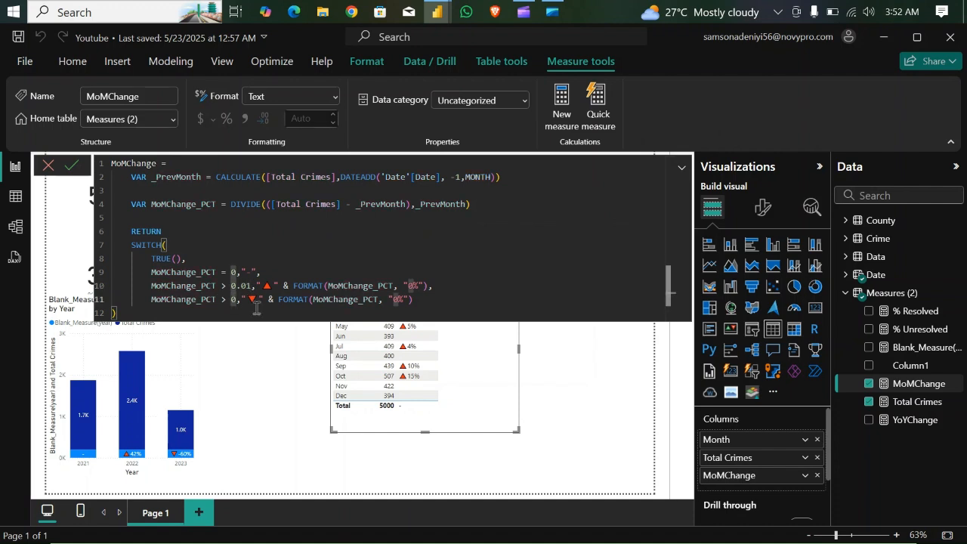
key("ctrl+z")
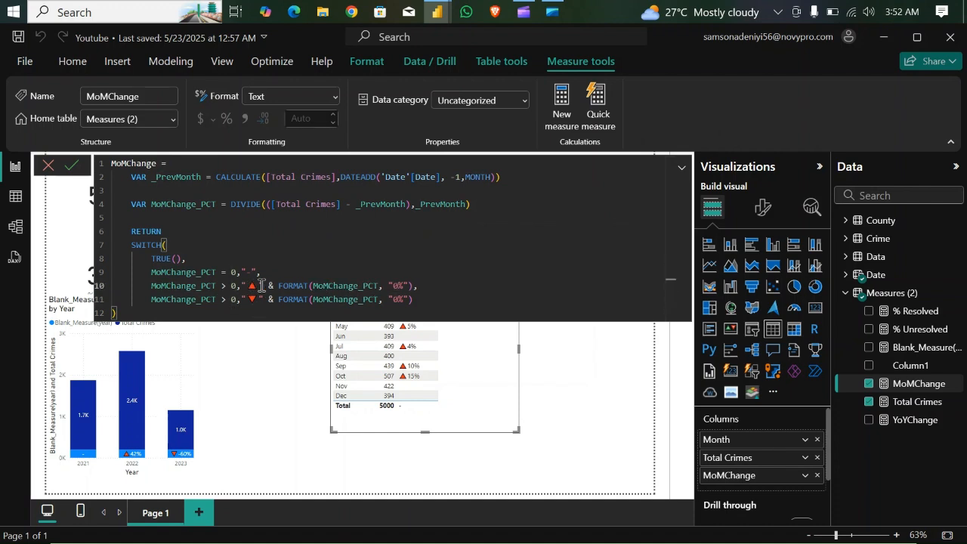
- Change the down-triangle branch's condition to MoMChange_PCT < 0, commit the measure and collapse the formula editor
left_click(227, 299)
key("BackSpace")
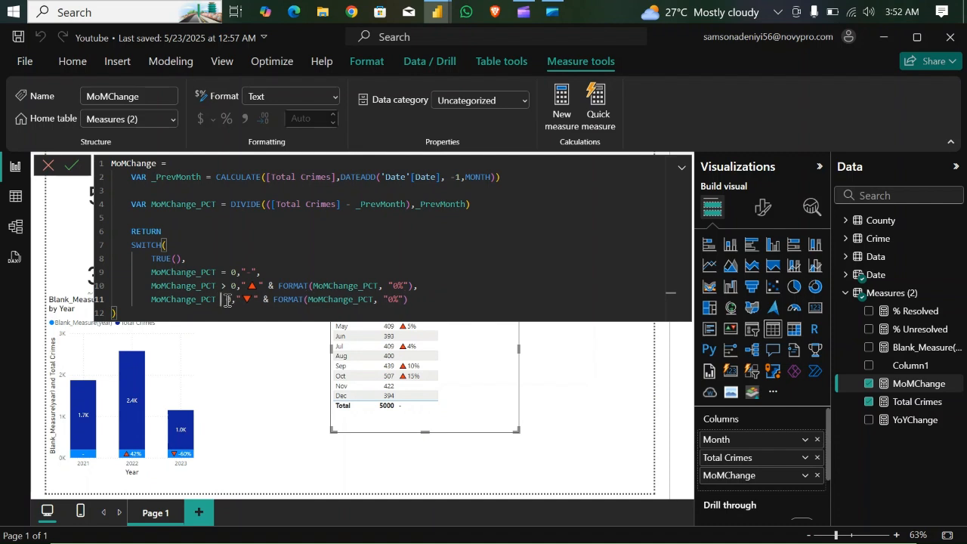
type("<")
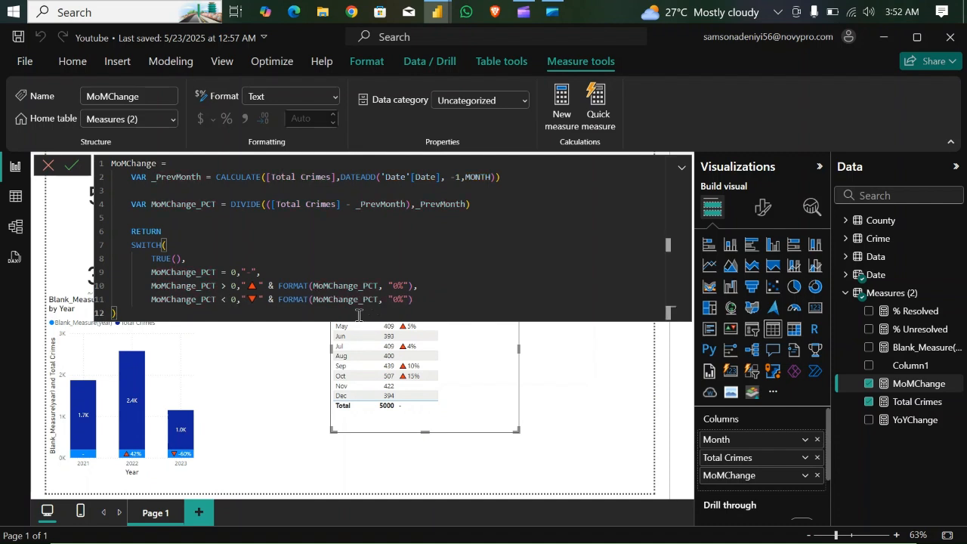
key("Return")
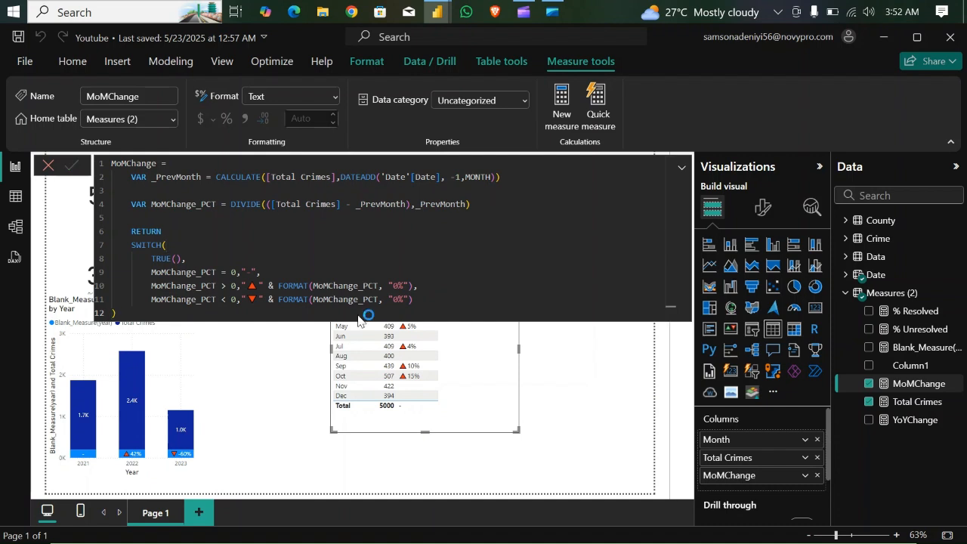
left_click(682, 171)
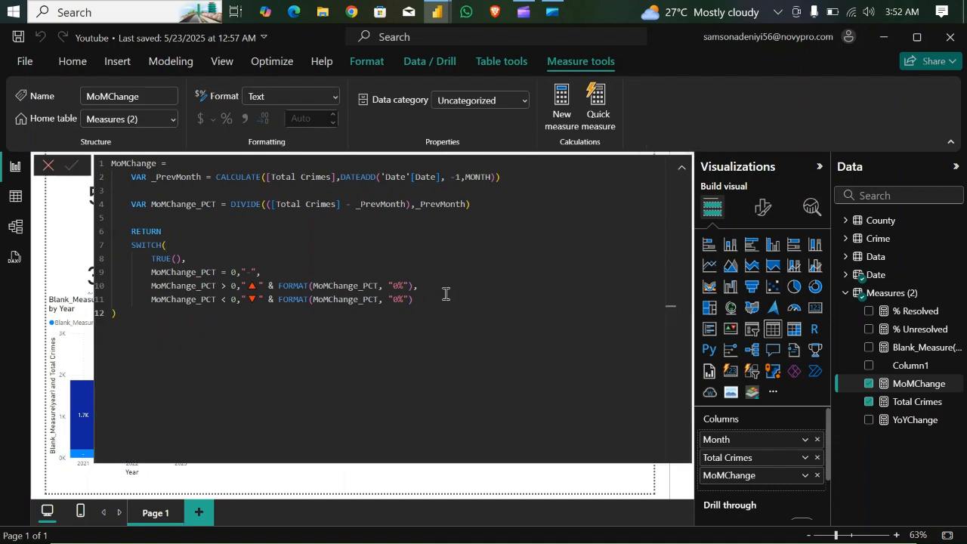
left_click(682, 171)
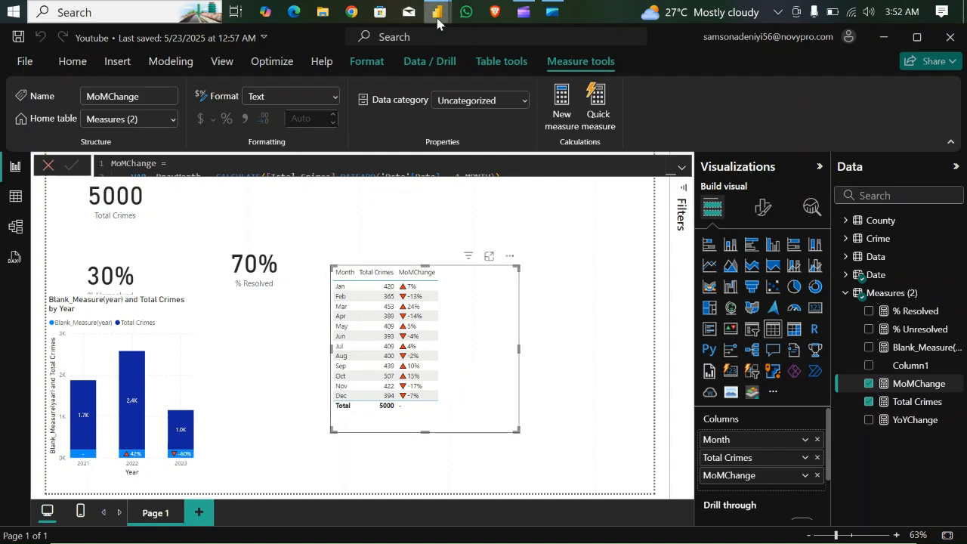
- Switch to the finished Crimes report to examine its Crime Monthly Trend chart and return to the Youtube report
mouse_move(436, 21)
left_click(387, 79)
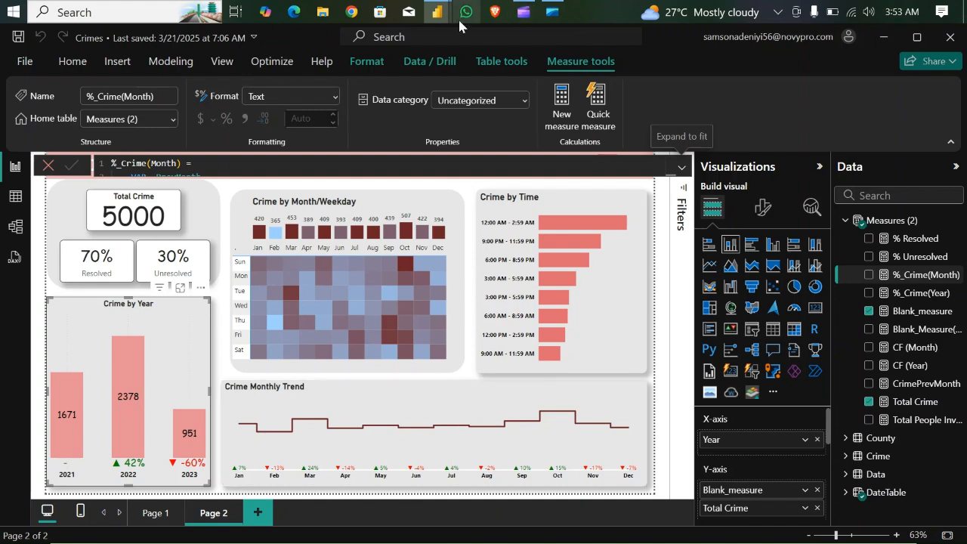
mouse_move(438, 13)
left_click(504, 117)
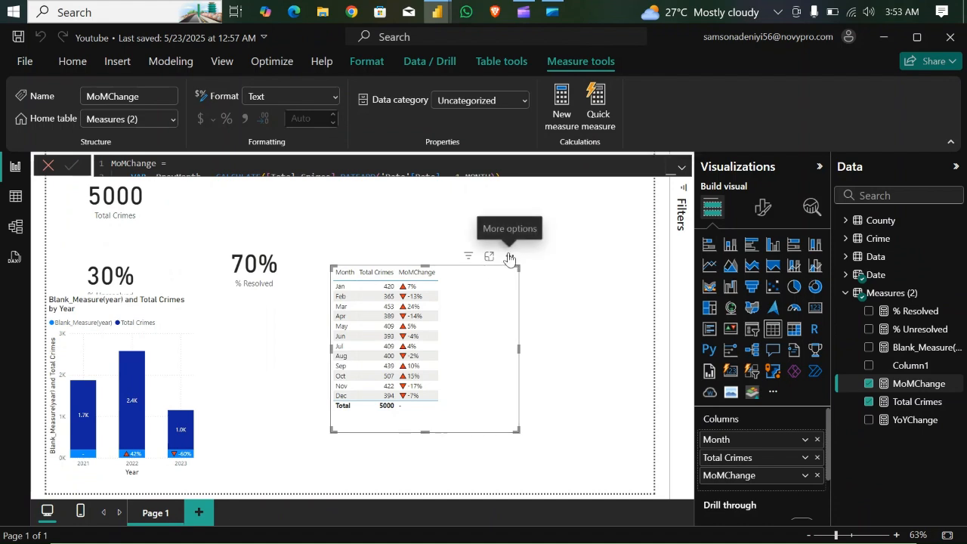
- Remove MoMChange from the month table, convert it to a wider line chart of Total Crimes by Month and show it in focus mode
left_click(816, 476)
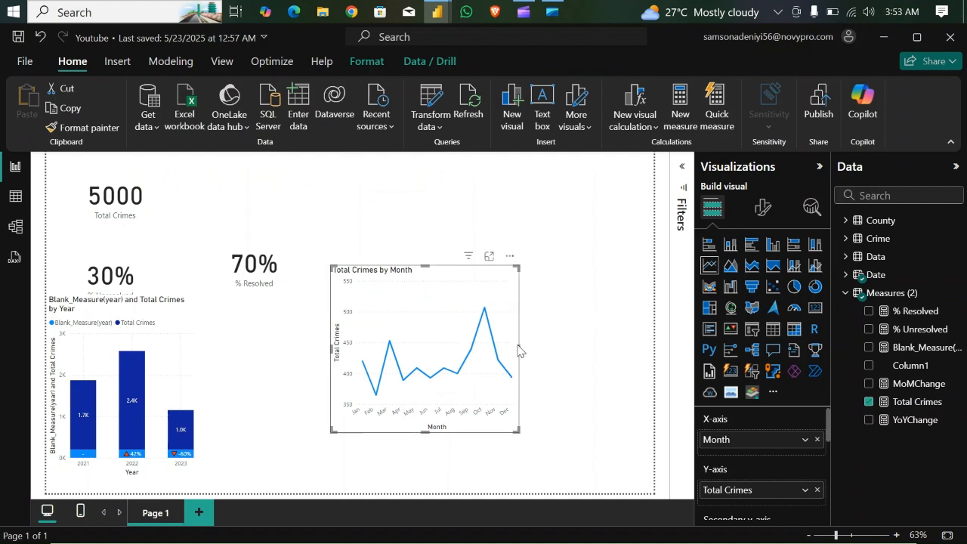
left_click_drag(518, 348, 607, 351)
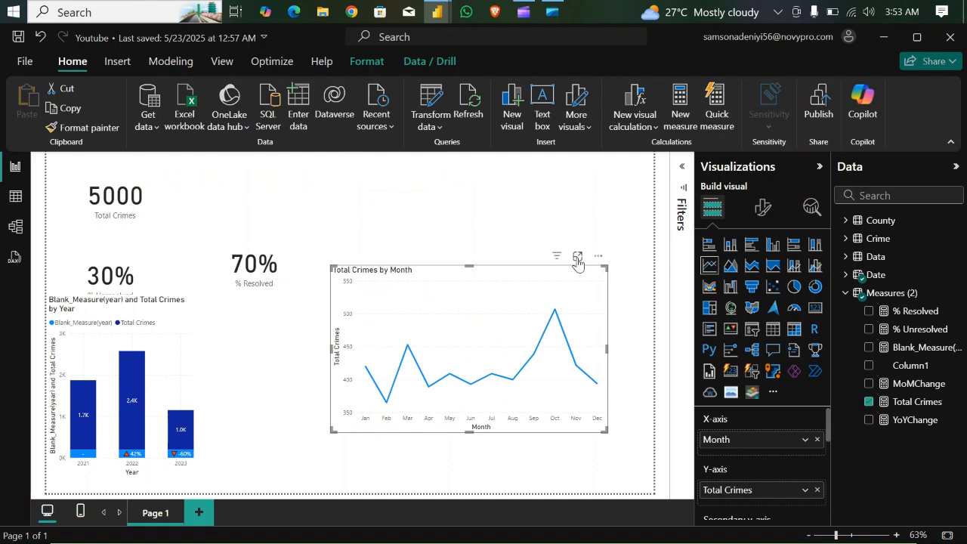
left_click(577, 257)
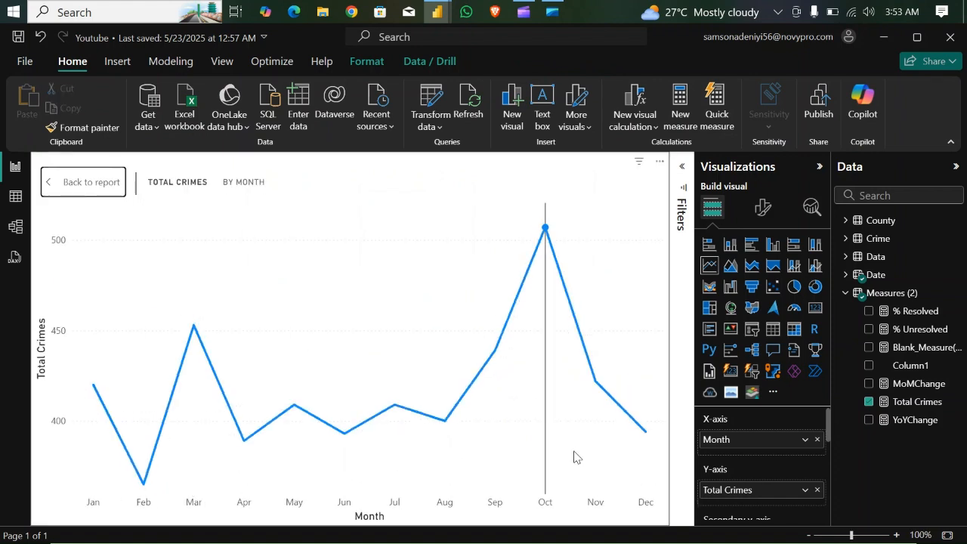
mouse_move(526, 451)
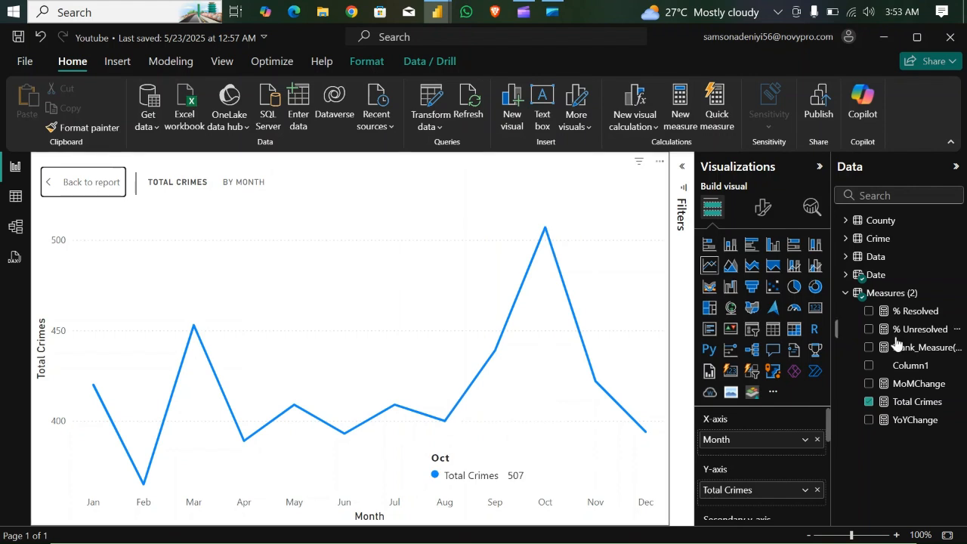
- Create the measure Blank_measure(month) = 200 in the Measures table and add it to the line chart's Y-axis below Total Crimes
left_click(895, 295)
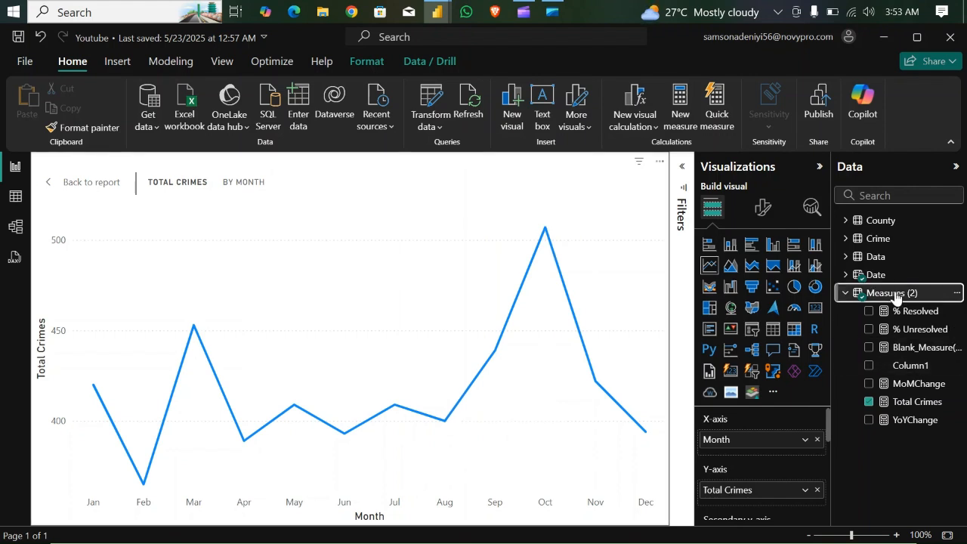
right_click(896, 296)
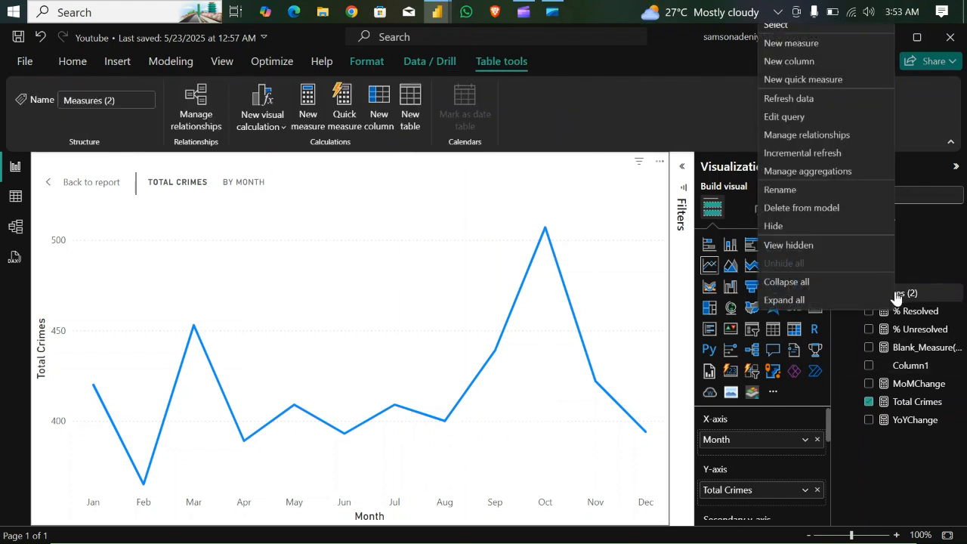
left_click(794, 43)
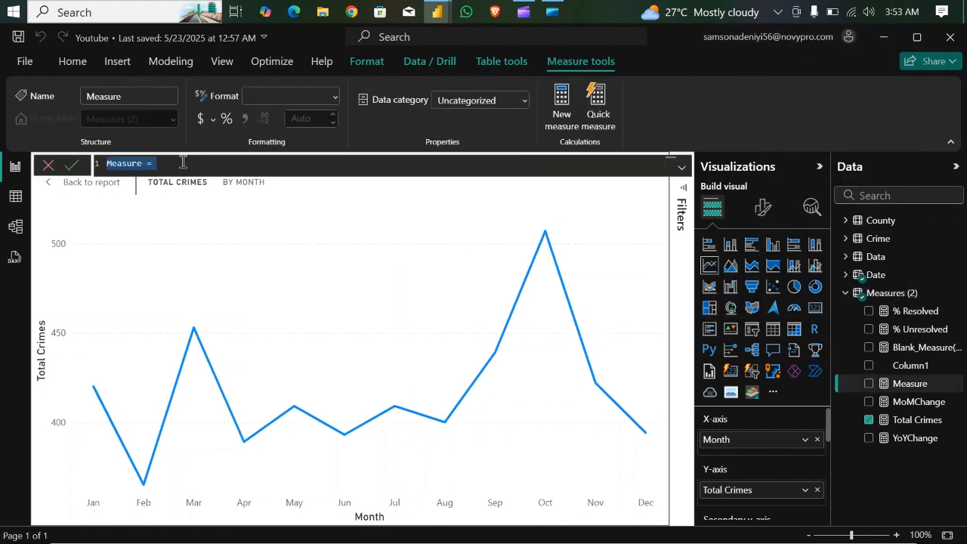
key("BackSpace")
type("Blank_m")
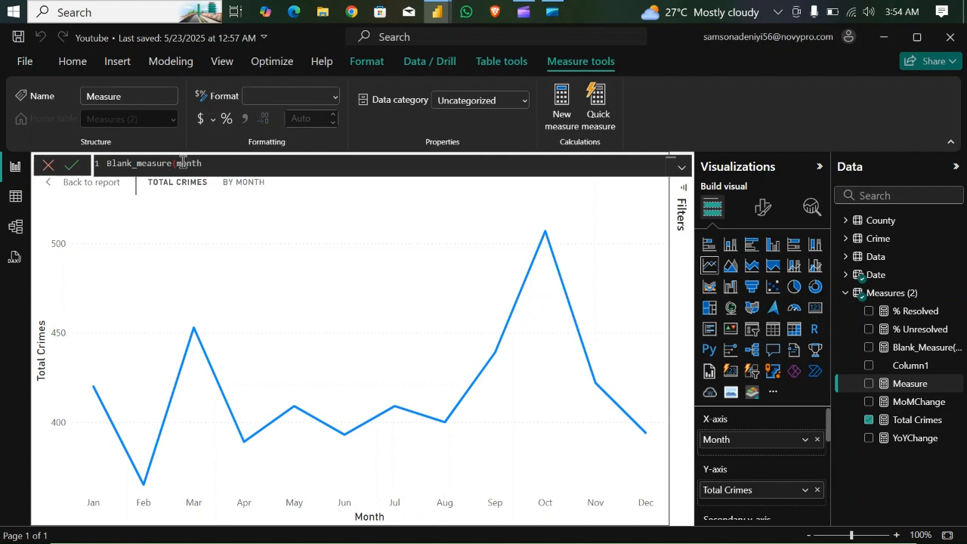
type(") = 200")
key("Return")
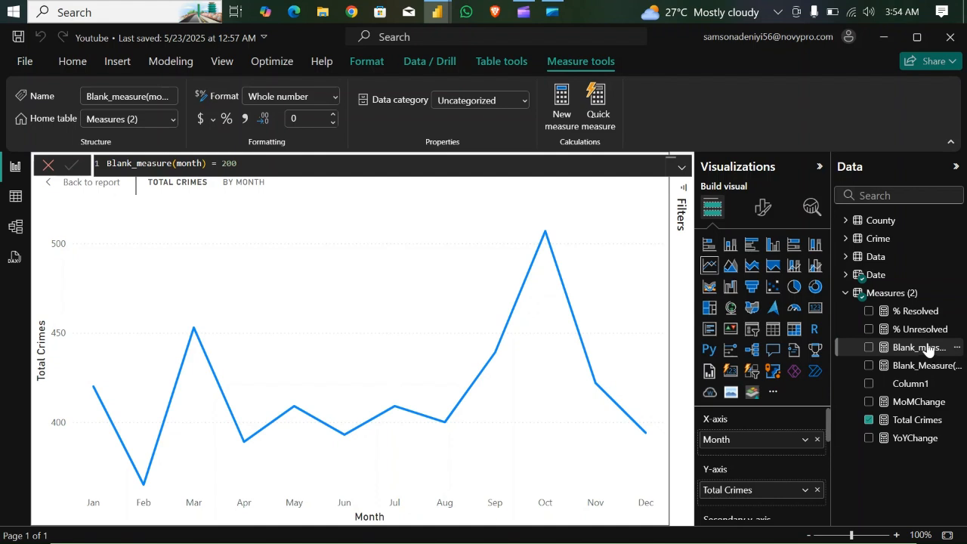
left_click_drag(928, 344, 929, 346)
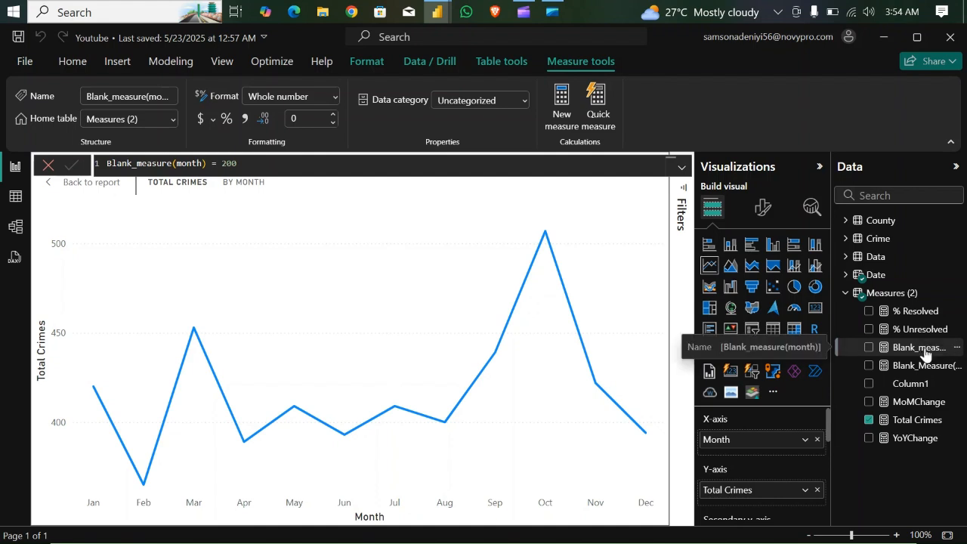
left_click_drag(925, 353, 791, 505)
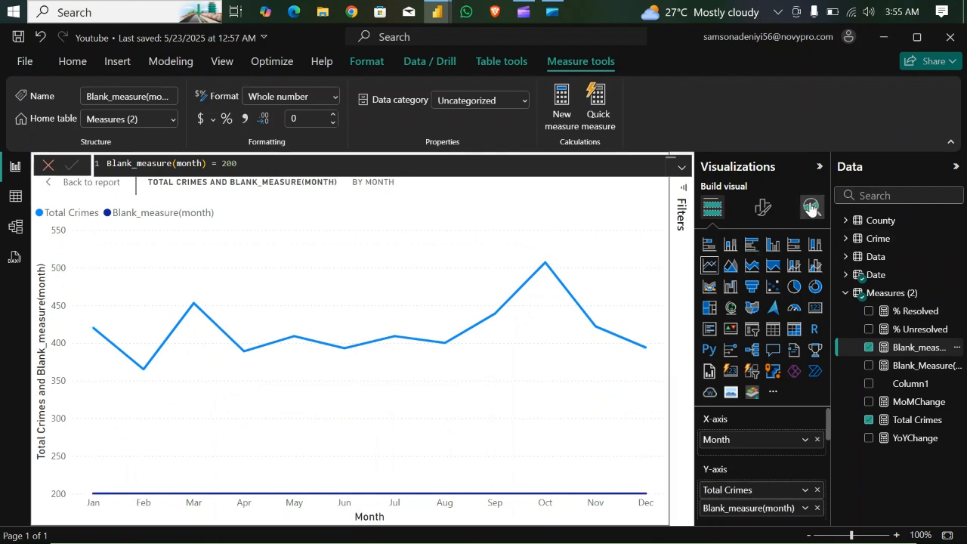
- Open the chart's line formatting settings and choose the Blank_measure(month) series
left_click(762, 209)
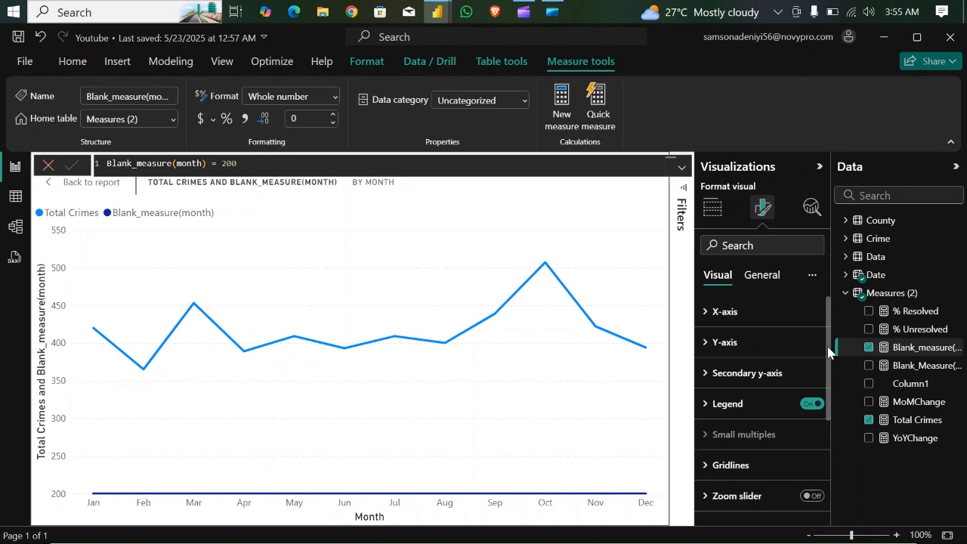
scroll(829, 351, "down", 3)
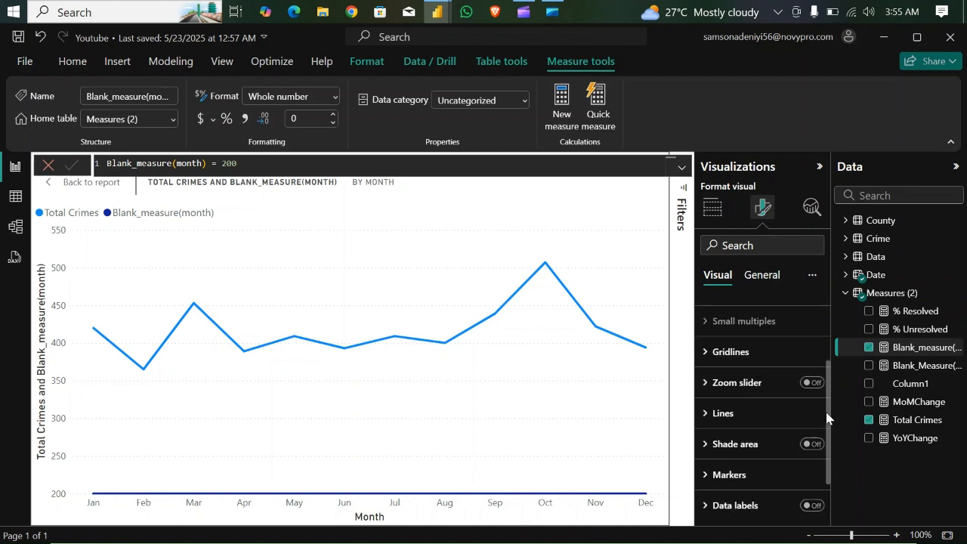
left_click(709, 413)
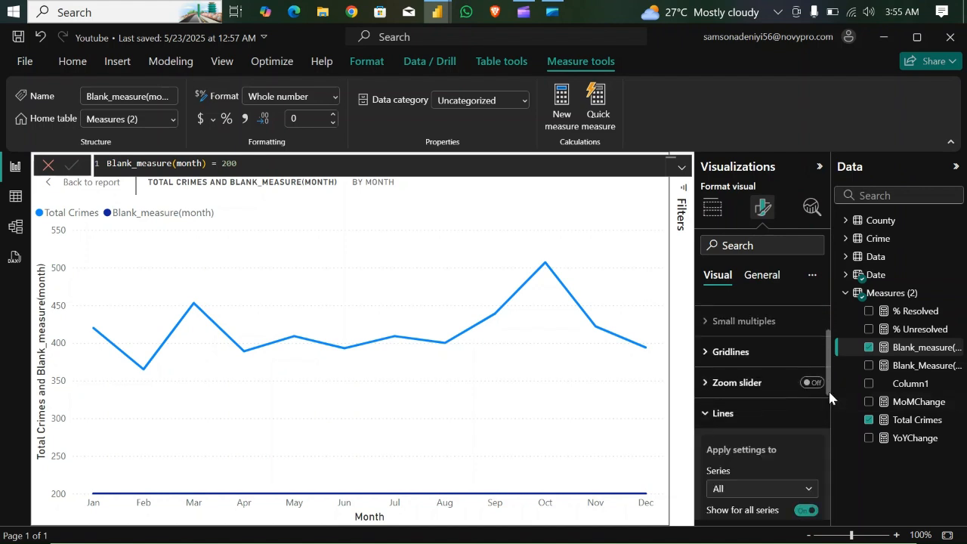
scroll(826, 395, "down", 3)
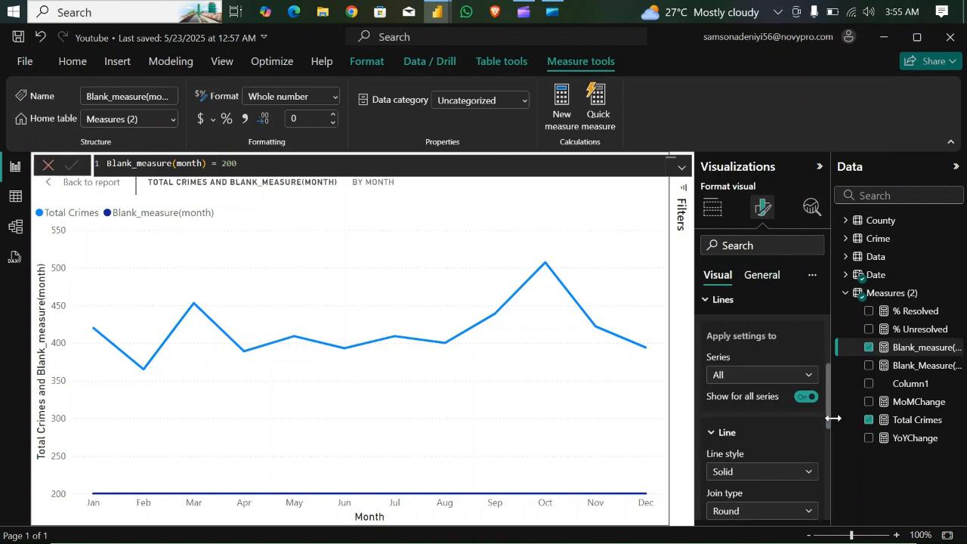
left_click(810, 375)
left_click(751, 431)
left_click_drag(828, 395, 822, 480)
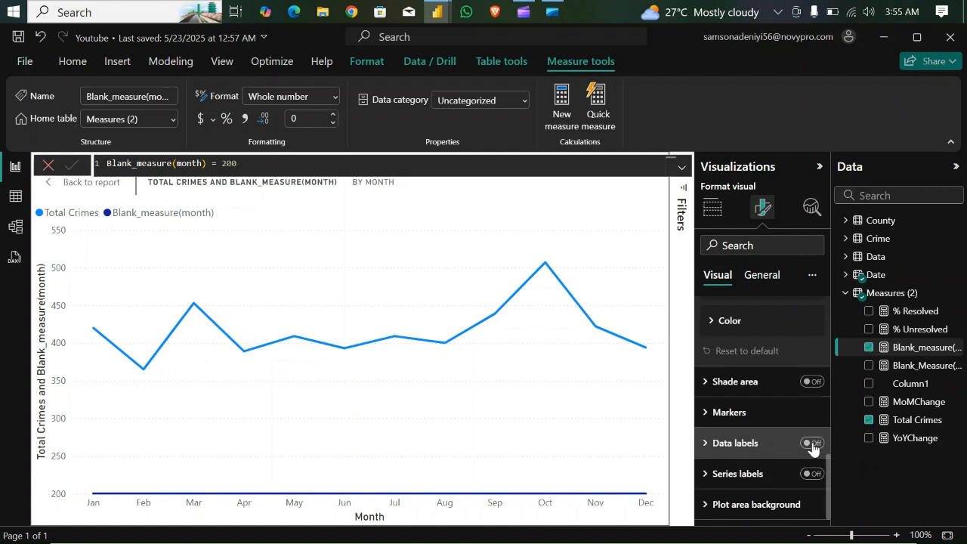
- Turn on the line chart's data labels and target their settings to the Blank_measure(month) series
left_click(813, 444)
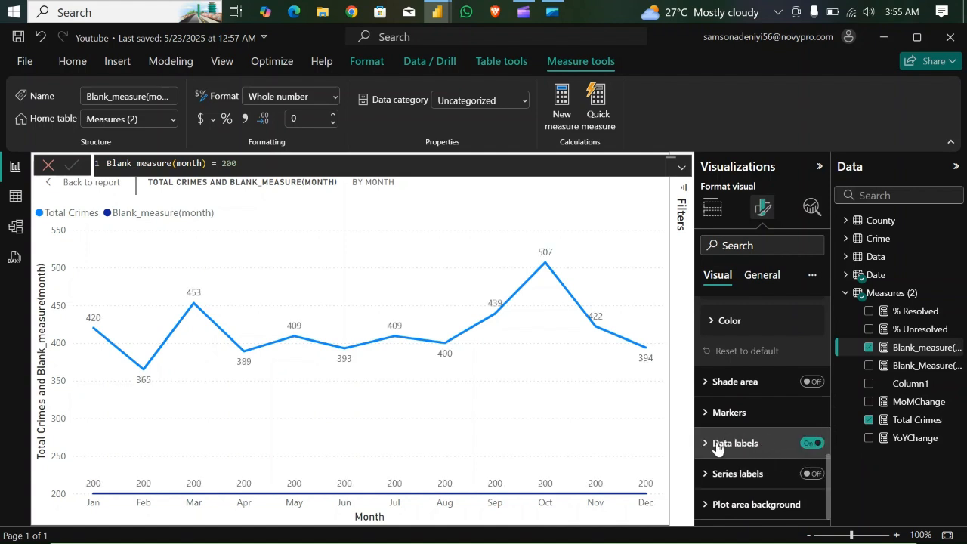
left_click(813, 445)
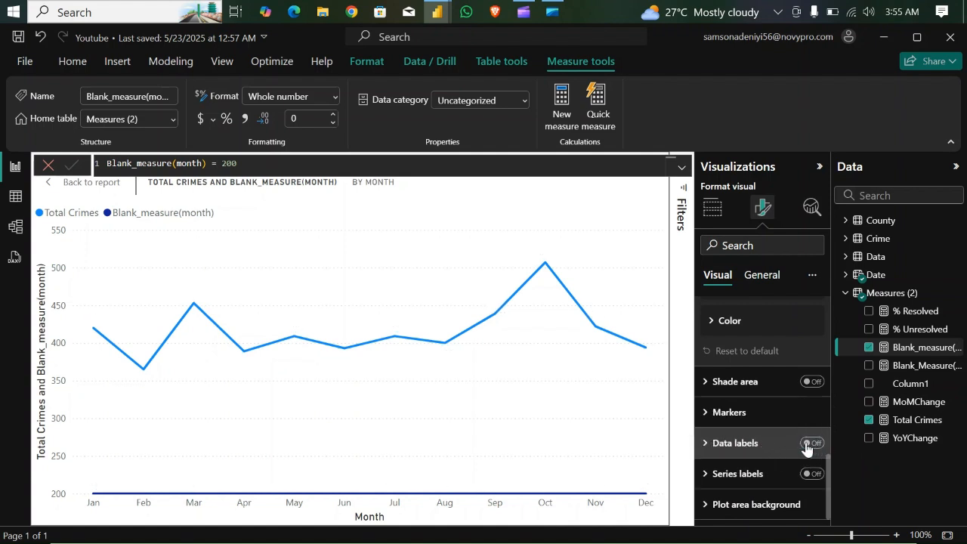
left_click(758, 446)
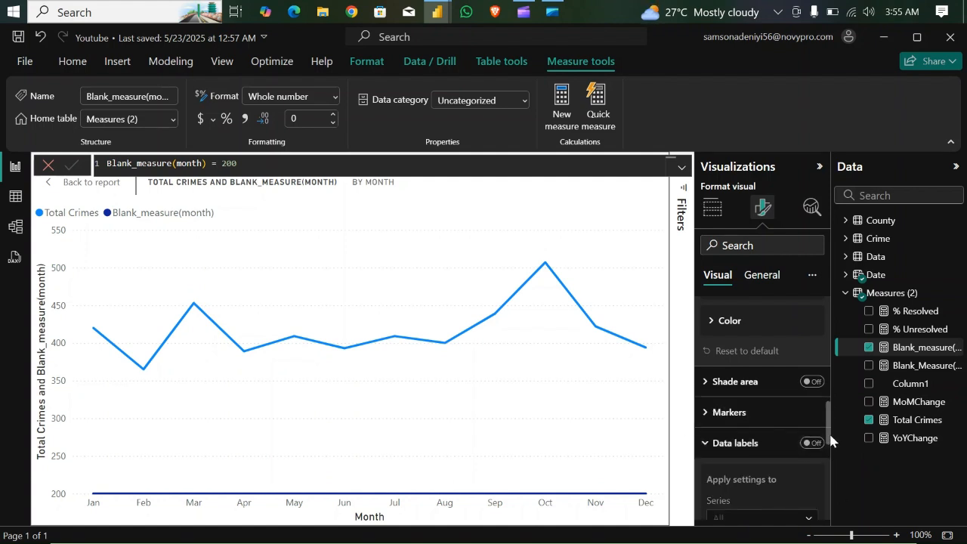
scroll(830, 442, "down", 3)
scroll(810, 355, "up", 2)
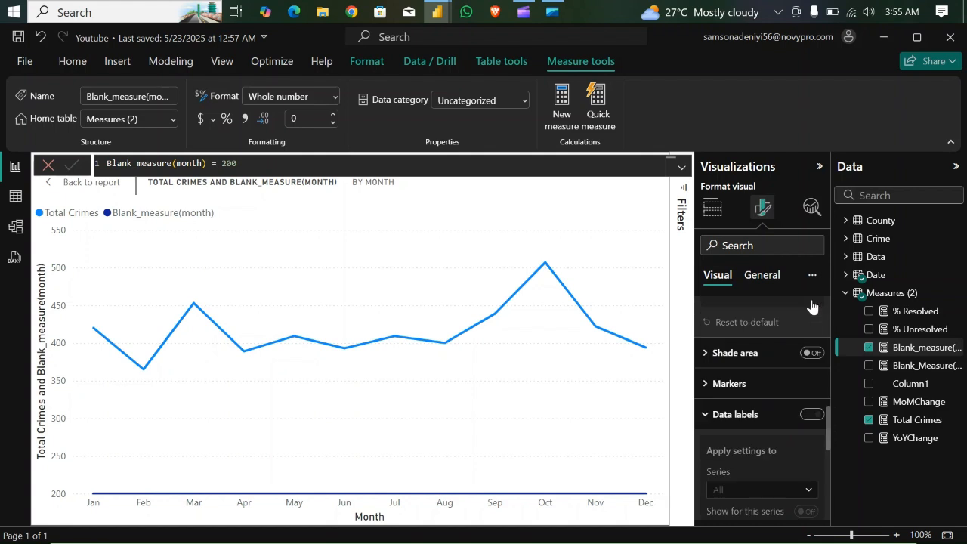
left_click(811, 414)
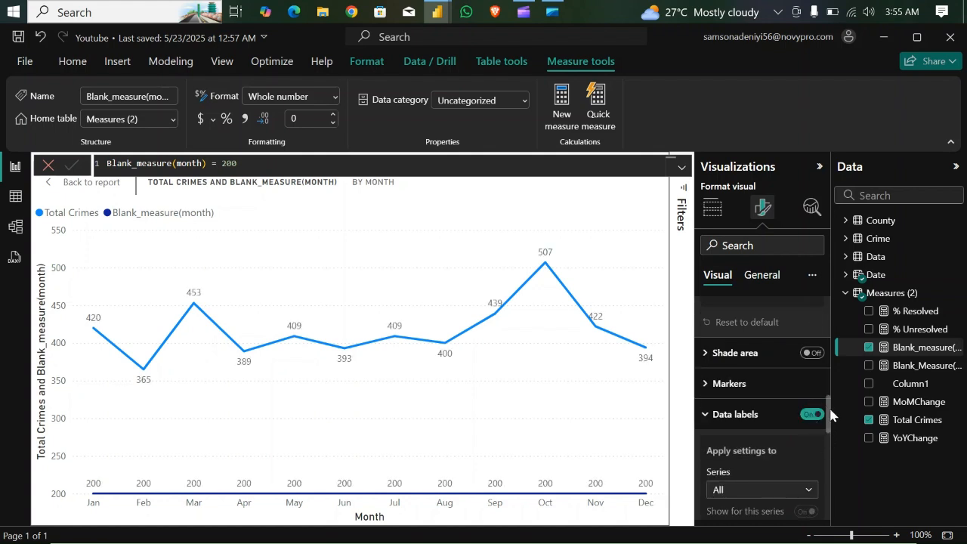
scroll(830, 414, "down", 2)
left_click(806, 387)
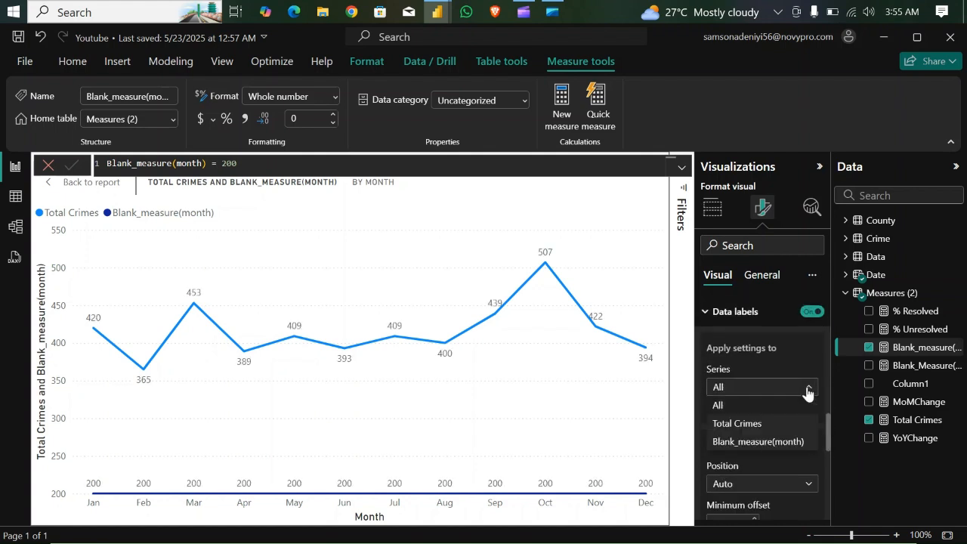
left_click(759, 443)
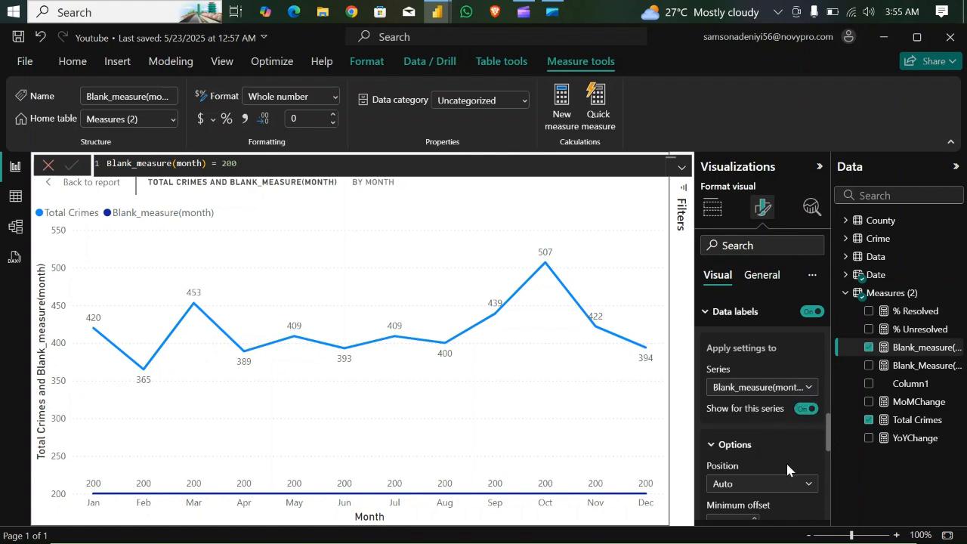
- Set the Blank_measure(month) series' data label value field to MoMChange
left_click_drag(830, 436, 831, 469)
scroll(831, 469, "down", 2)
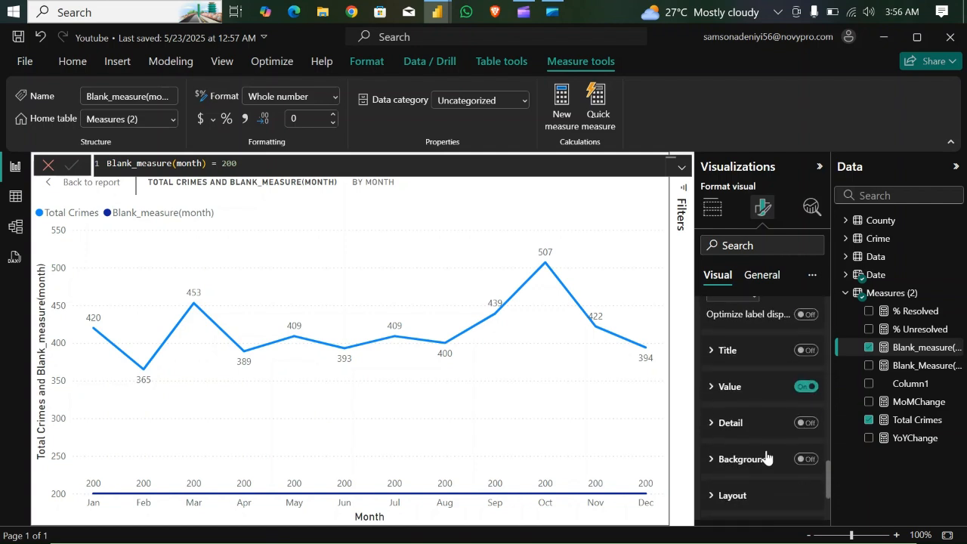
left_click(712, 386)
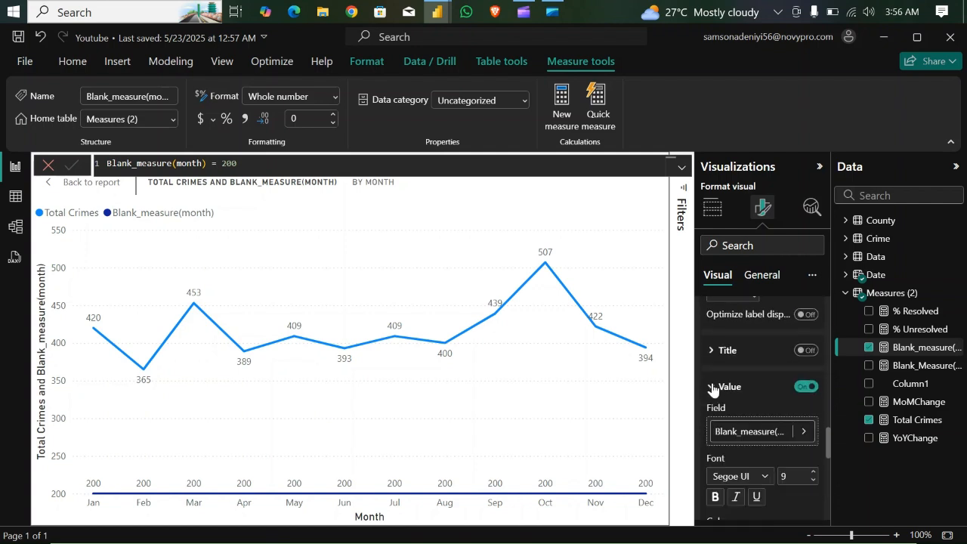
left_click(805, 433)
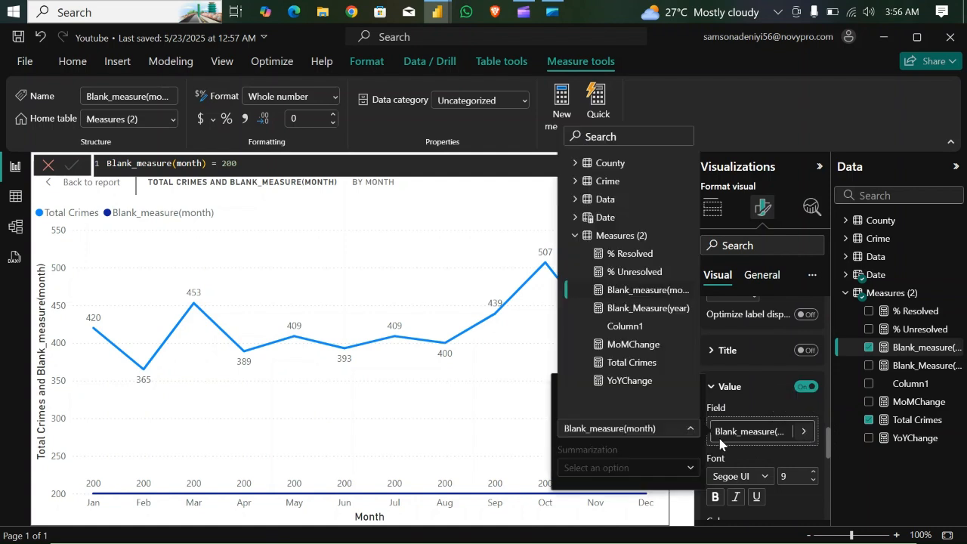
left_click(633, 343)
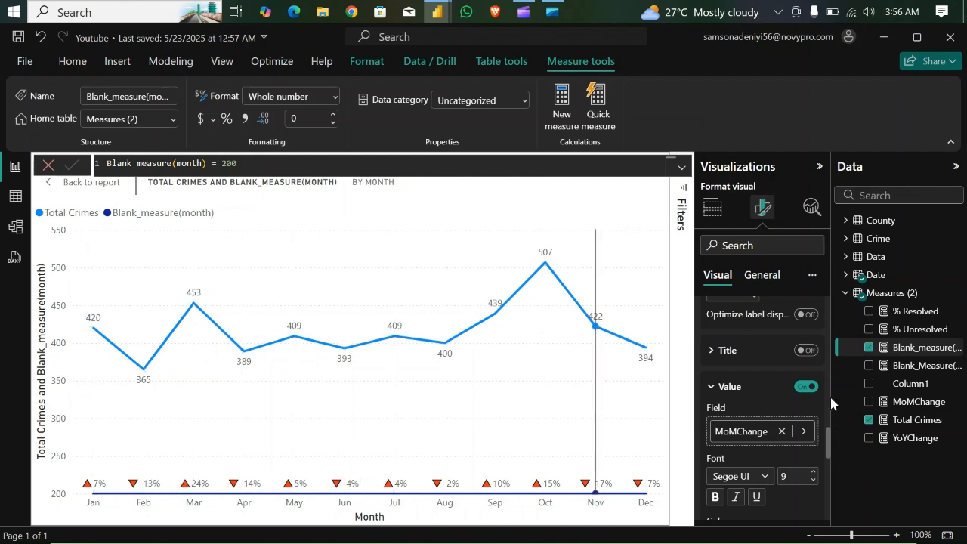
left_click(710, 388)
- Set the Blank_measure(month) line colour to white so that the line blends into the background
left_click_drag(827, 468, 829, 389)
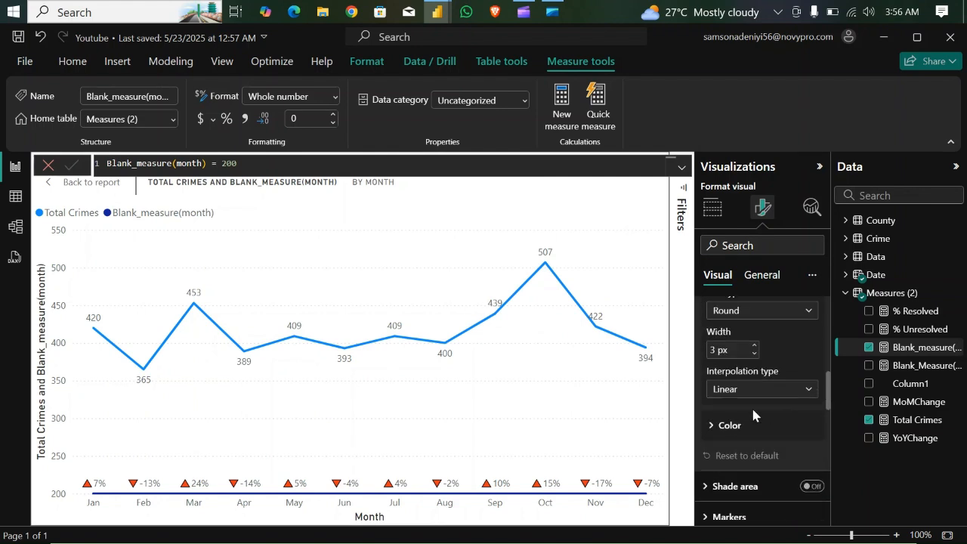
left_click(713, 426)
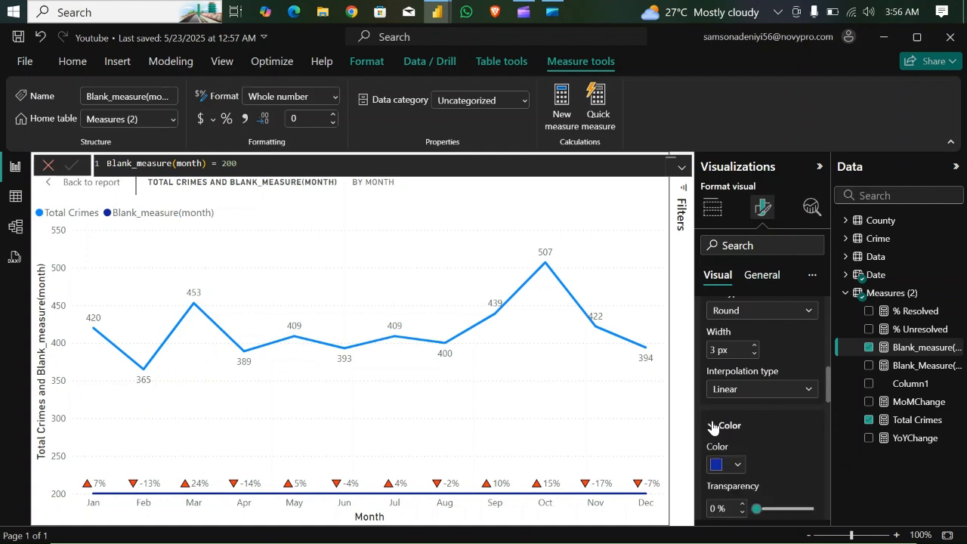
left_click(739, 465)
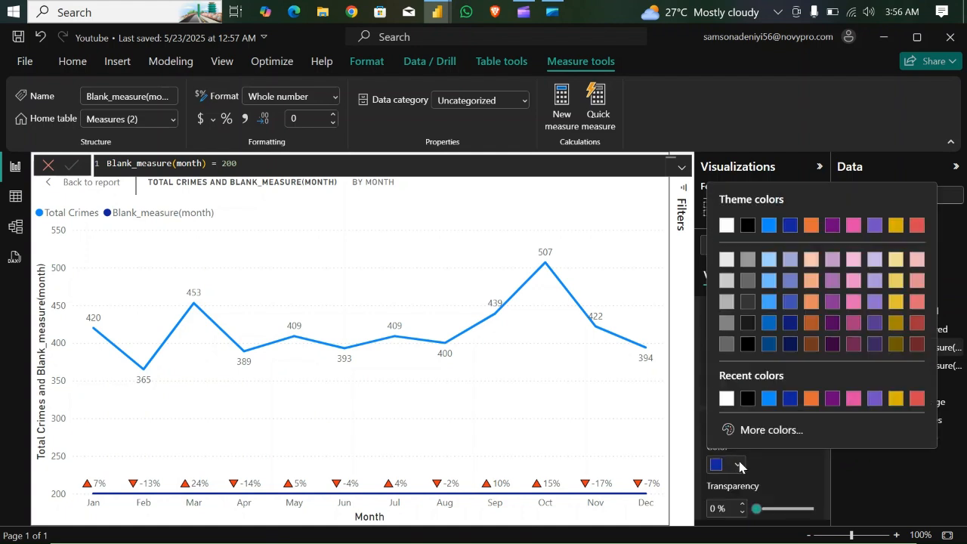
left_click(725, 398)
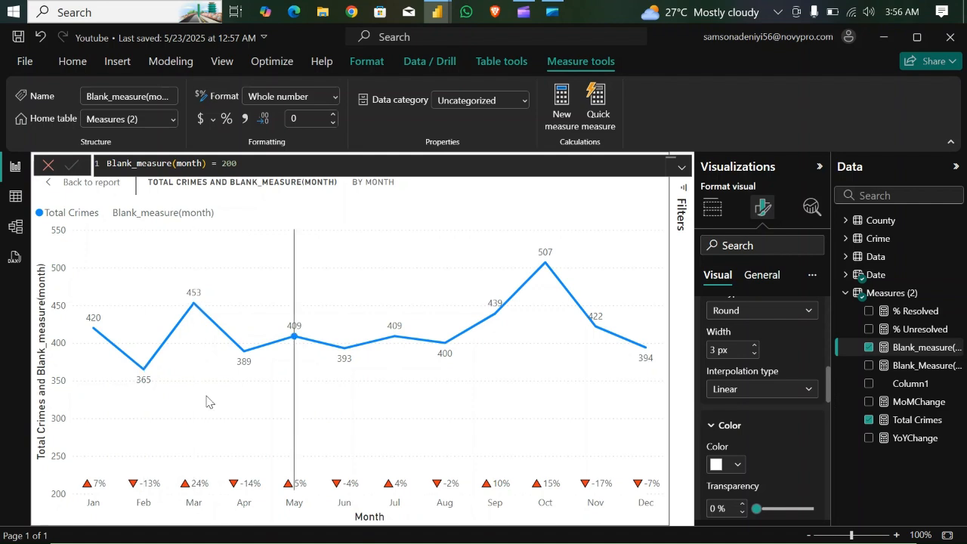
mouse_move(162, 406)
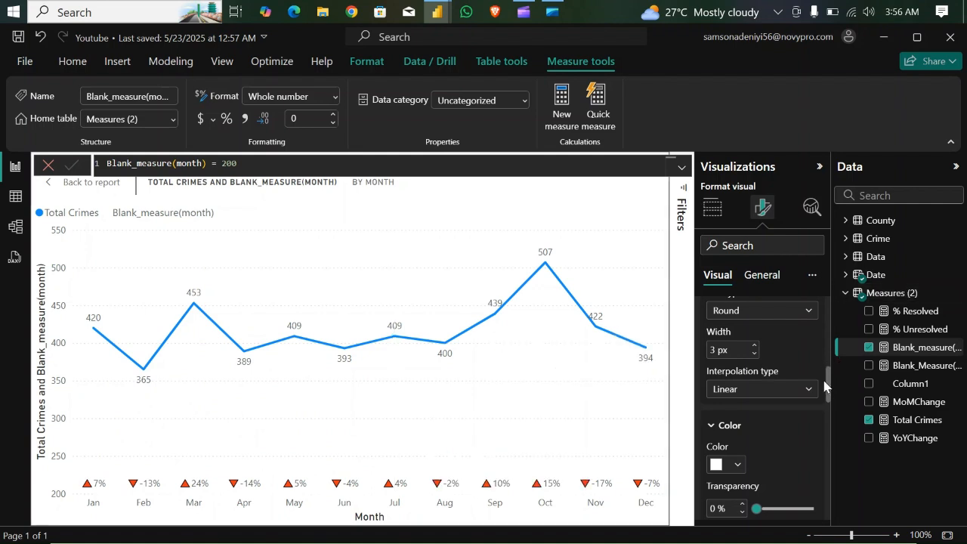
- Change the line interpolation type of the Total Crimes series to Step
left_click_drag(828, 385, 828, 350)
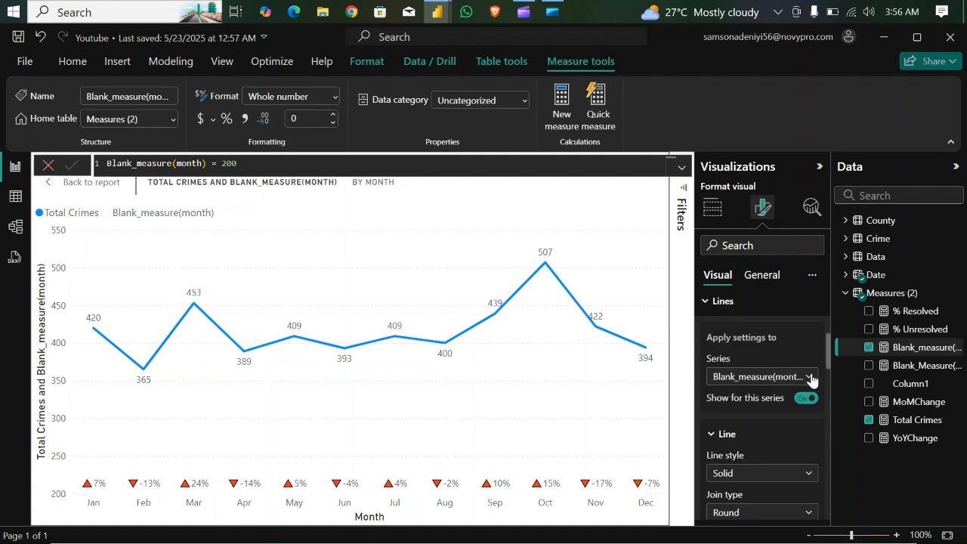
left_click(808, 377)
left_click(744, 413)
left_click_drag(829, 355, 838, 381)
left_click(806, 441)
left_click(737, 492)
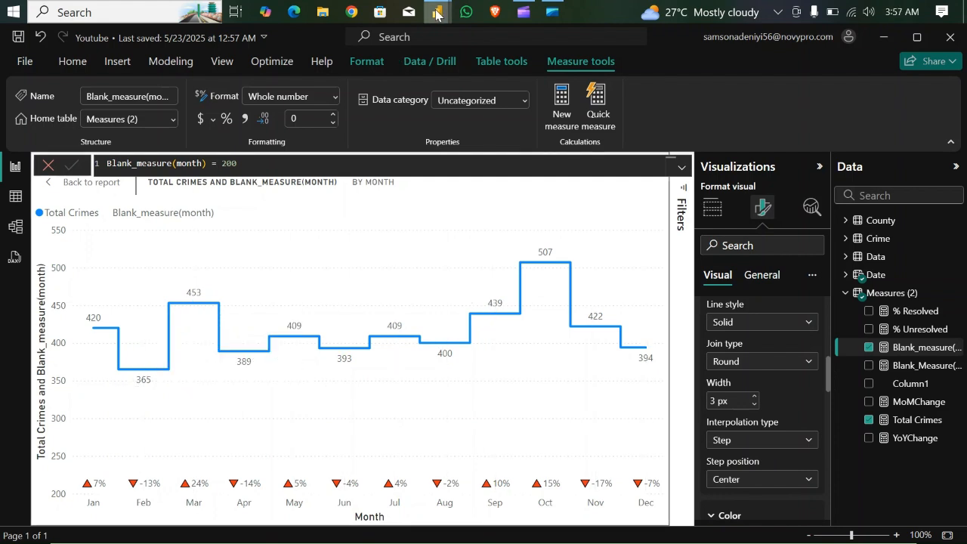
- Examine the Crime Monthly Trend chart in the Crimes report for reference and return to the Youtube report
mouse_move(437, 11)
left_click(347, 83)
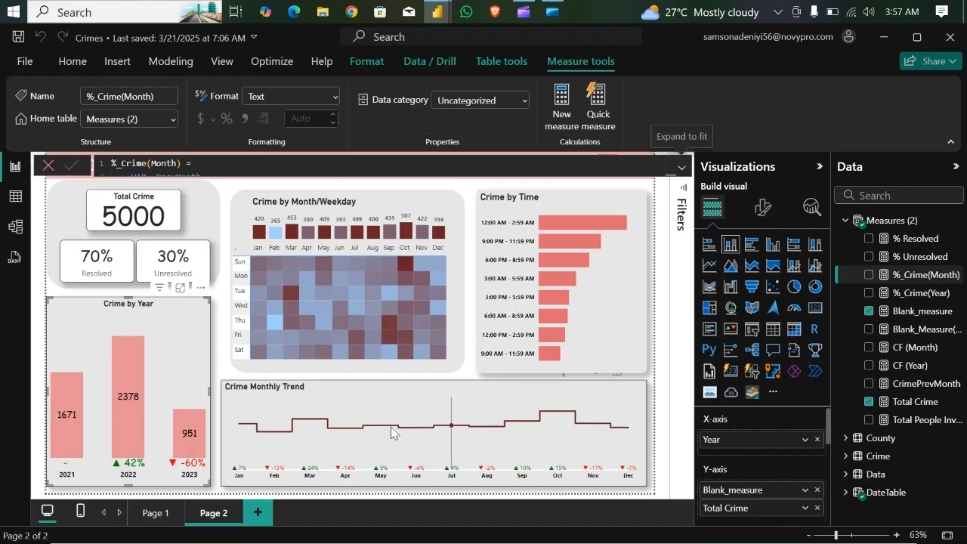
mouse_move(438, 12)
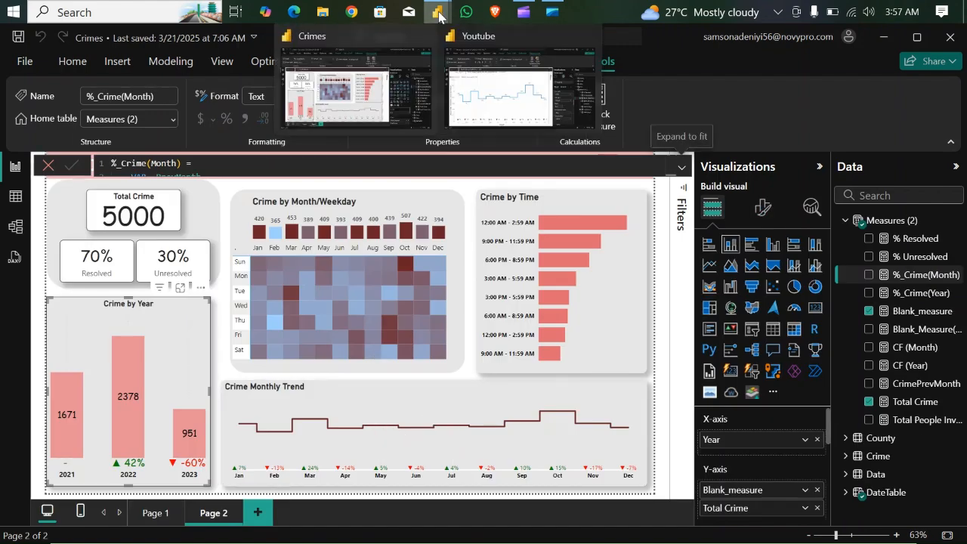
left_click(513, 110)
- Hide the data labels for the Total Crimes series only, keeping data labels on for Blank_measure(month)
left_click_drag(827, 377, 840, 417)
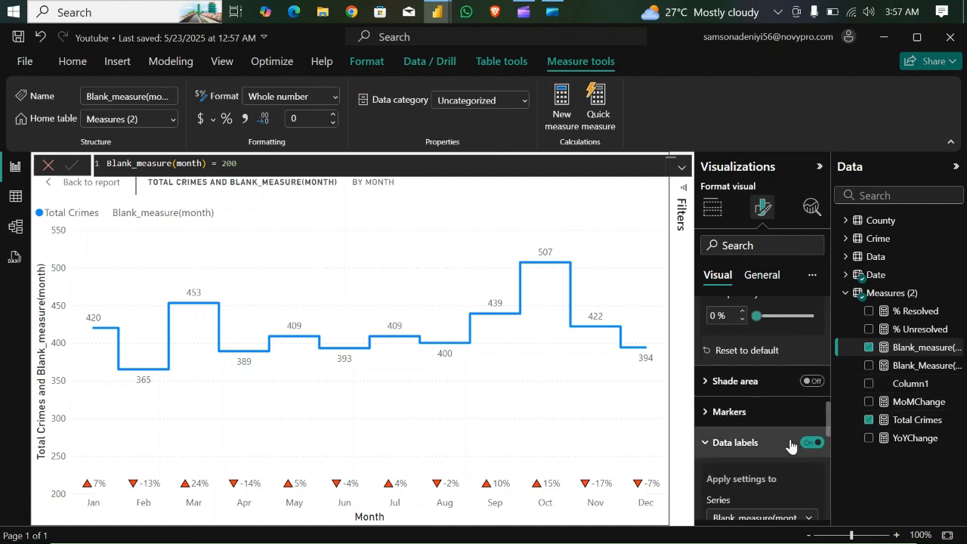
left_click(814, 443)
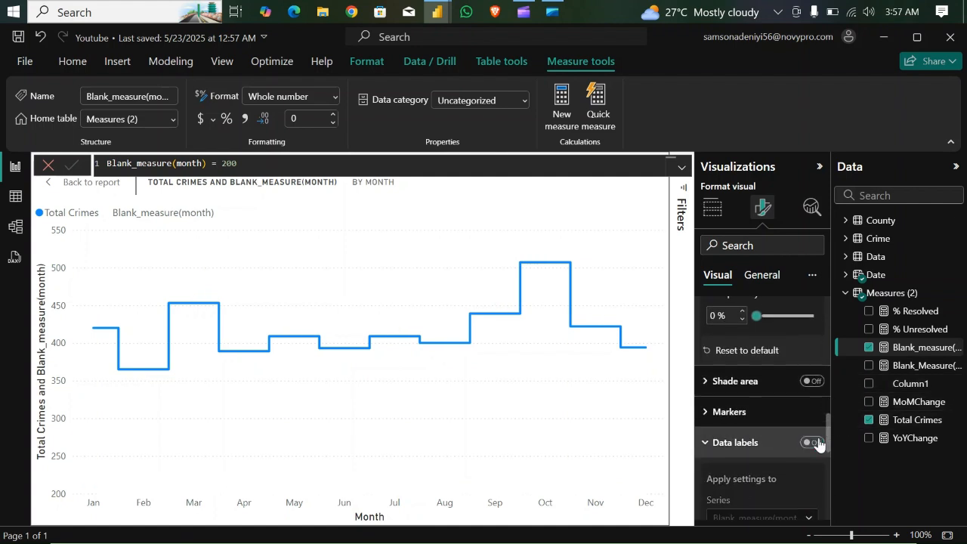
left_click(810, 443)
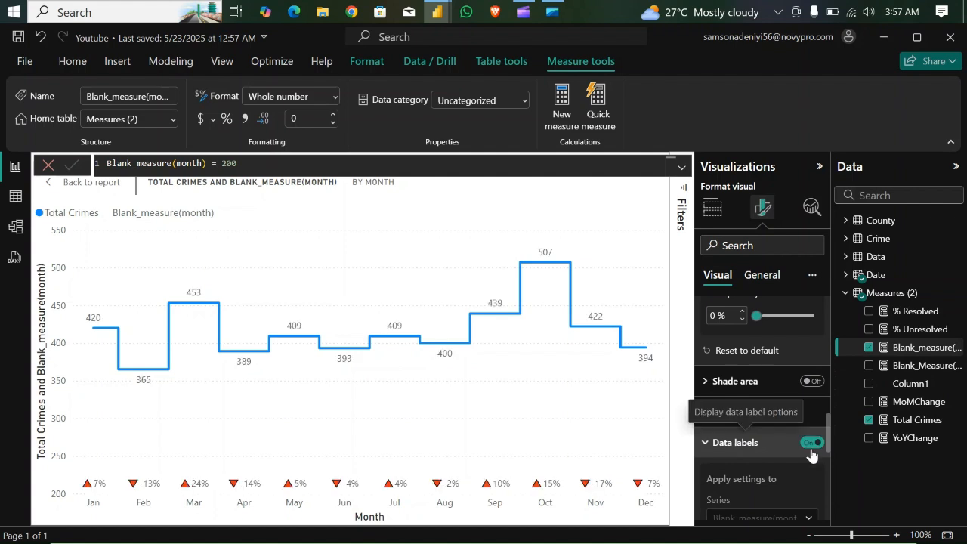
left_click(755, 443)
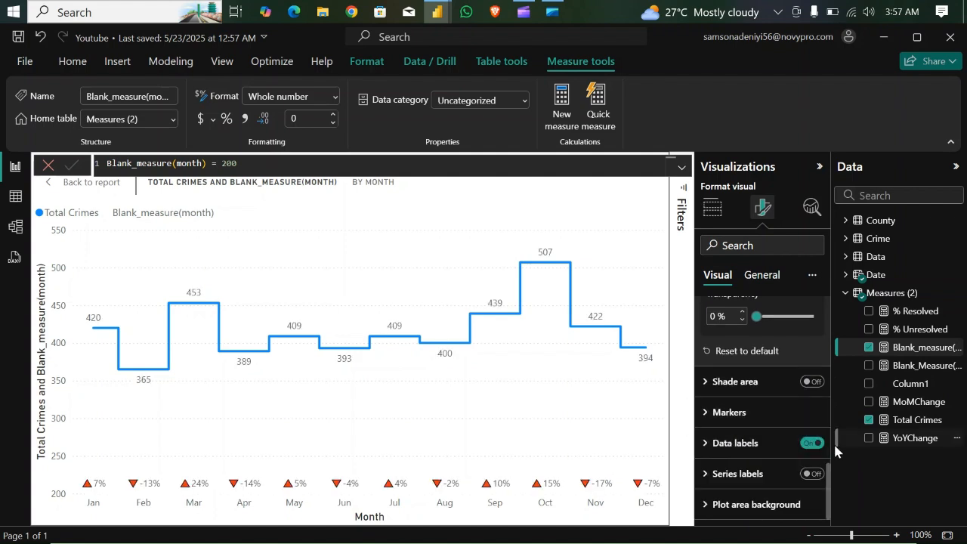
left_click(706, 447)
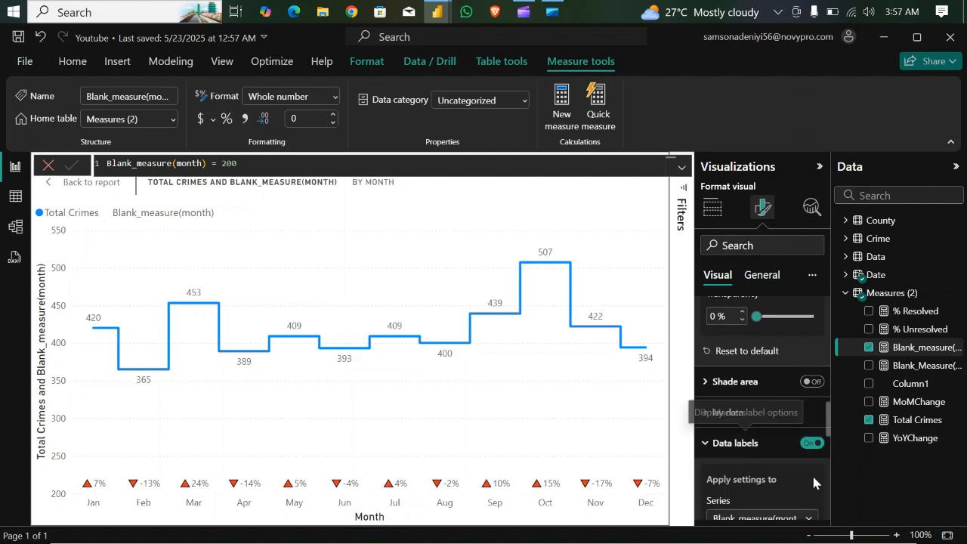
scroll(829, 429, "down", 3)
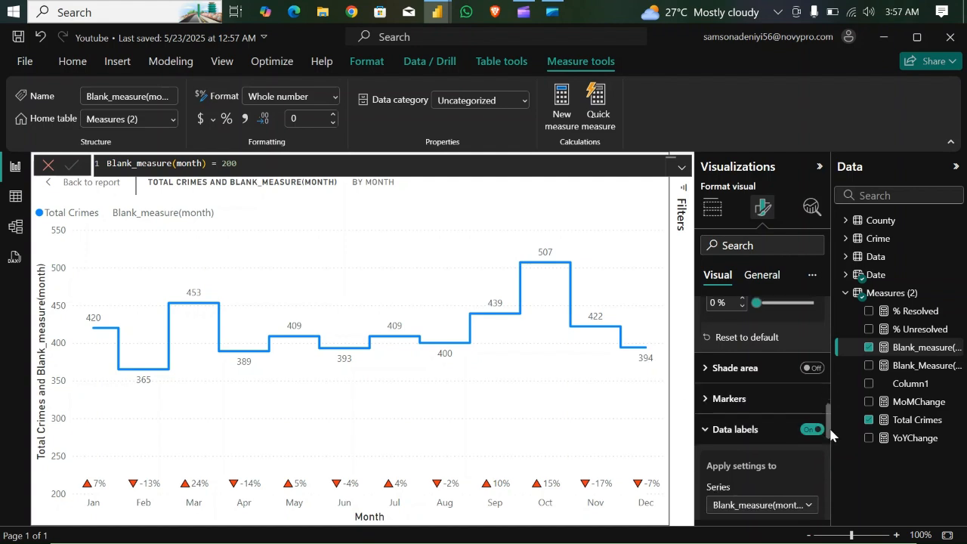
left_click(807, 407)
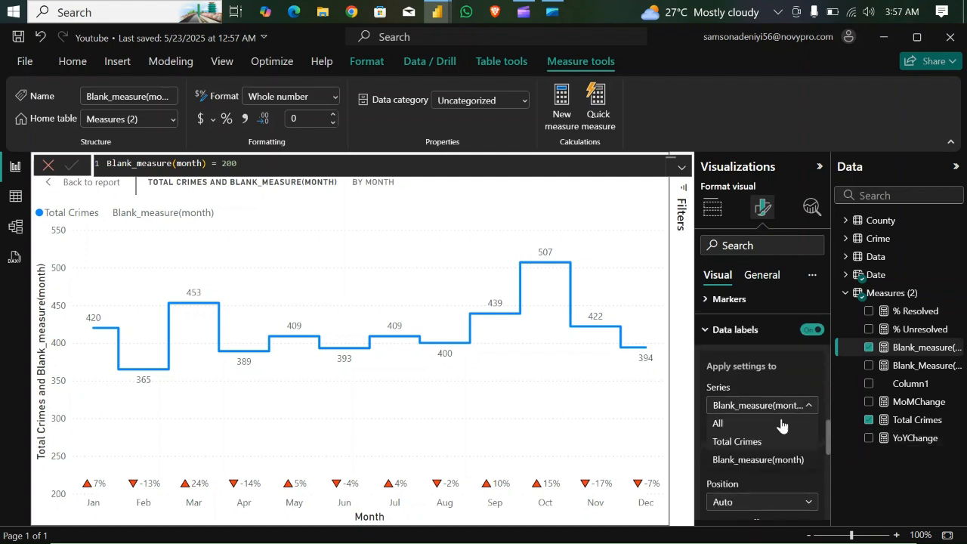
left_click(762, 459)
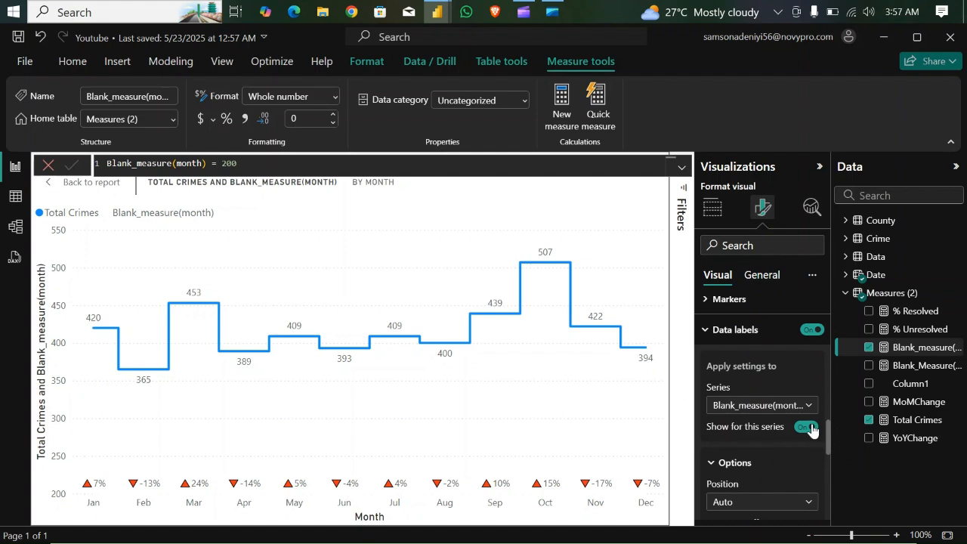
left_click(806, 427)
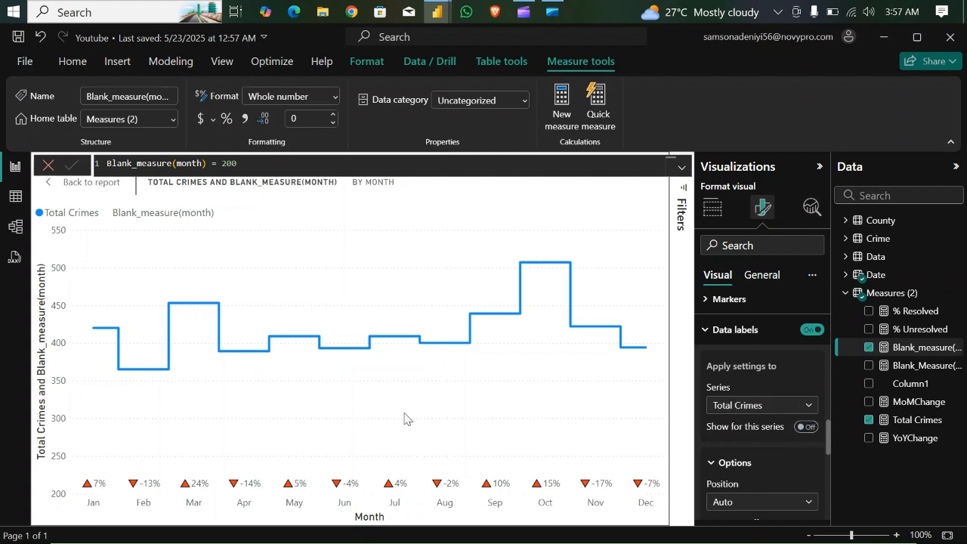
- Leave focus mode and reduce the line chart's height by lowering its upper edge
left_click(92, 184)
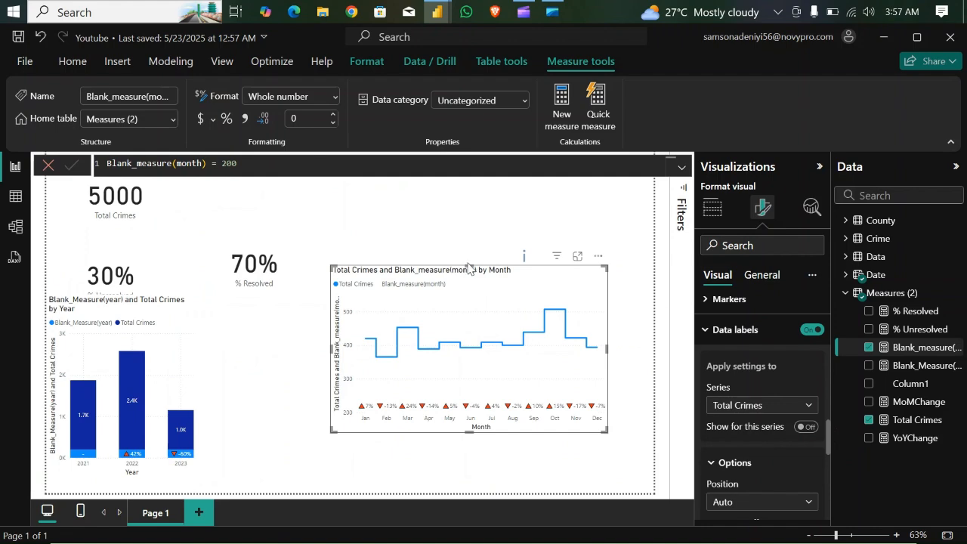
left_click_drag(470, 265, 472, 346)
- Examine the Crime by Time chart in the Crimes report and return to the Youtube report
mouse_move(439, 11)
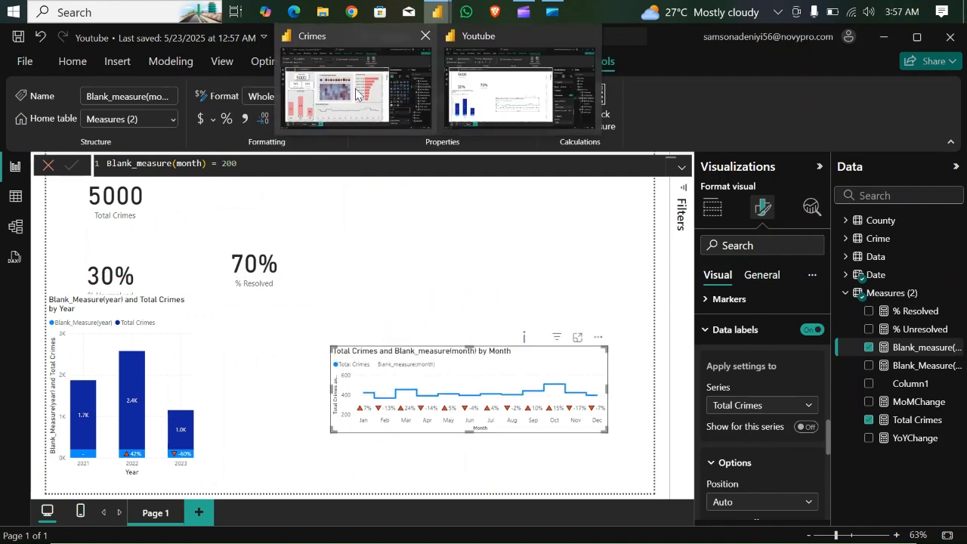
left_click(325, 121)
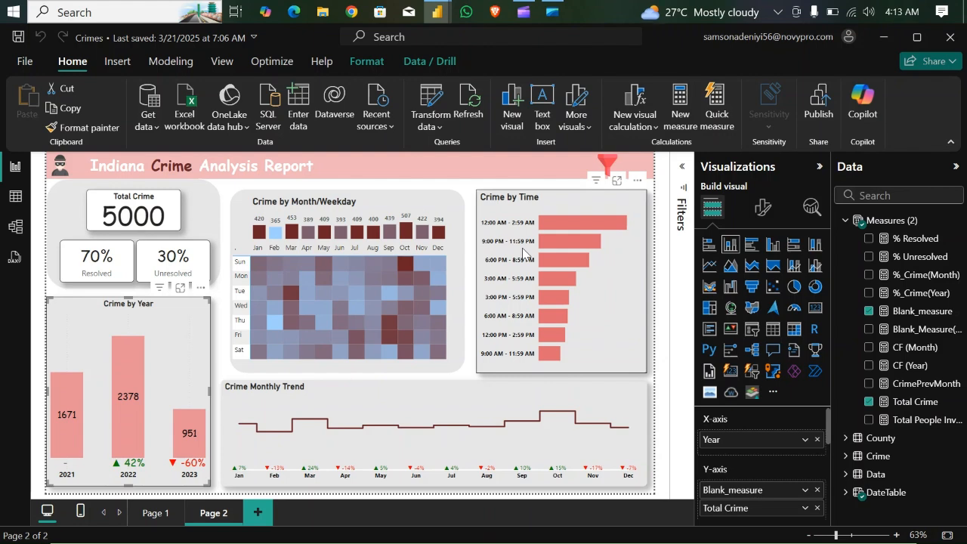
mouse_move(434, 15)
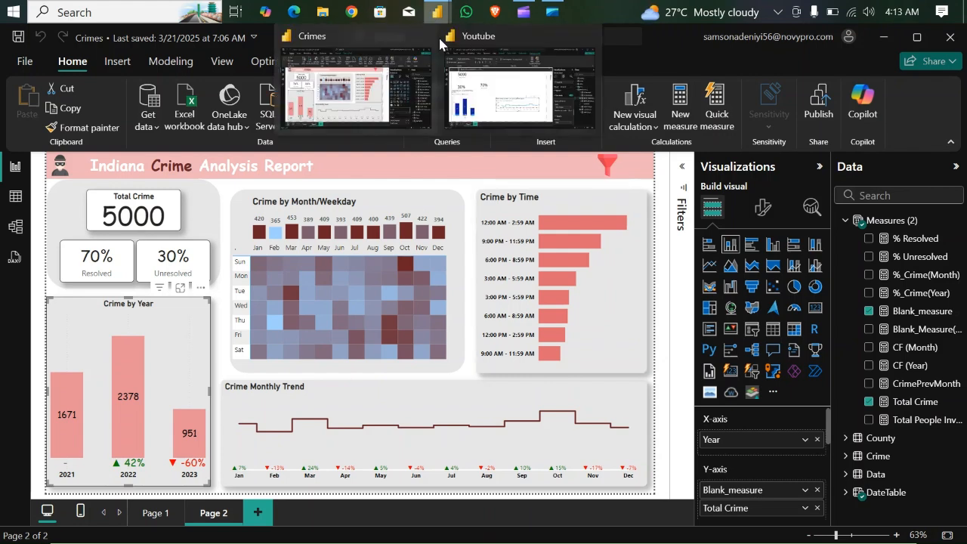
left_click(501, 112)
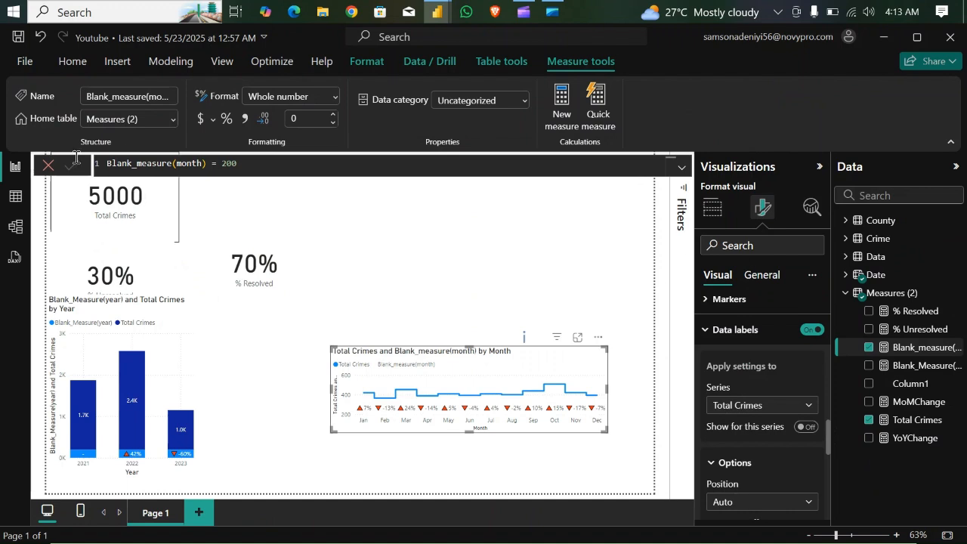
- Add a calculated column to the Data table and start its formula with the name Time Group
left_click(19, 197)
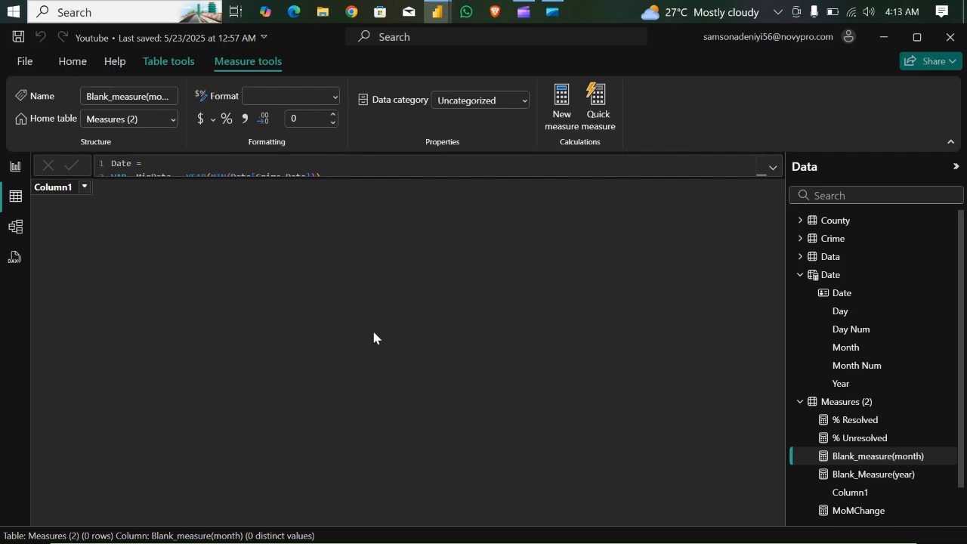
left_click(831, 257)
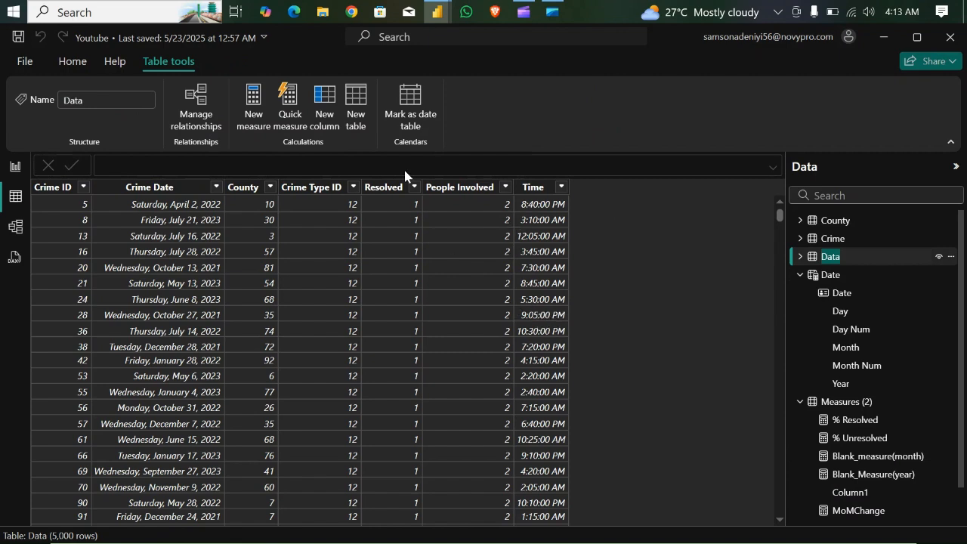
left_click(327, 106)
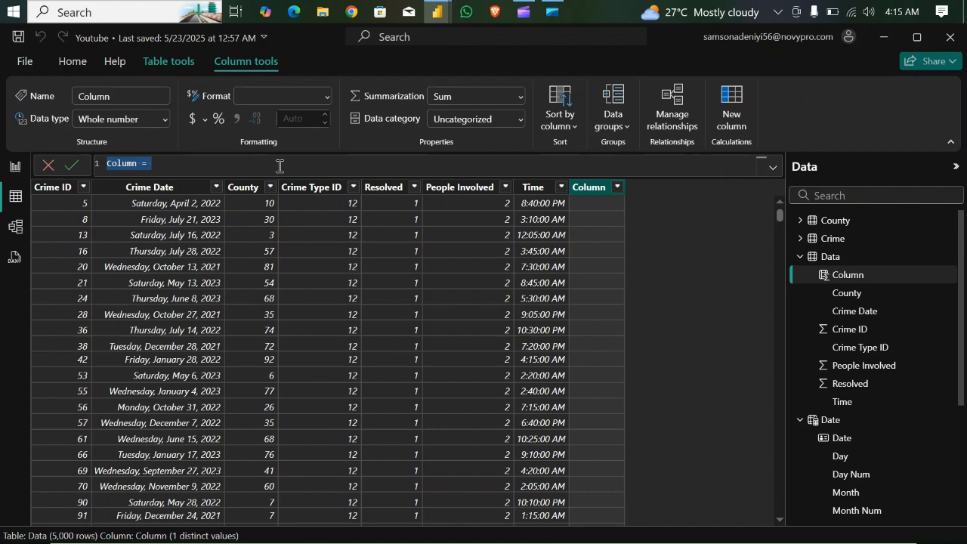
type("Time")
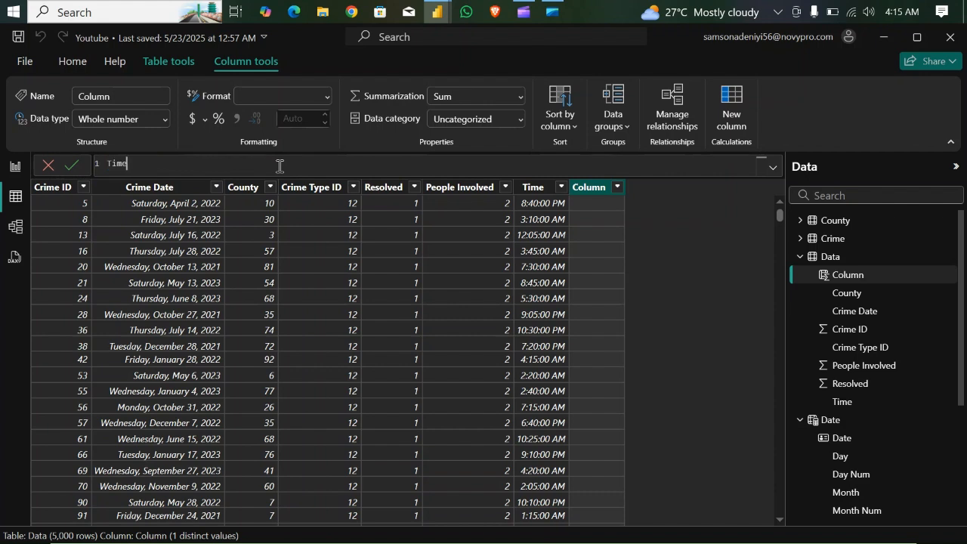
type(" Group =")
- Begin the Time Group formula with a SWITCH function on its own line, using TRUE() as the expression
key("shift+Return")
key("Tab")
type("switch")
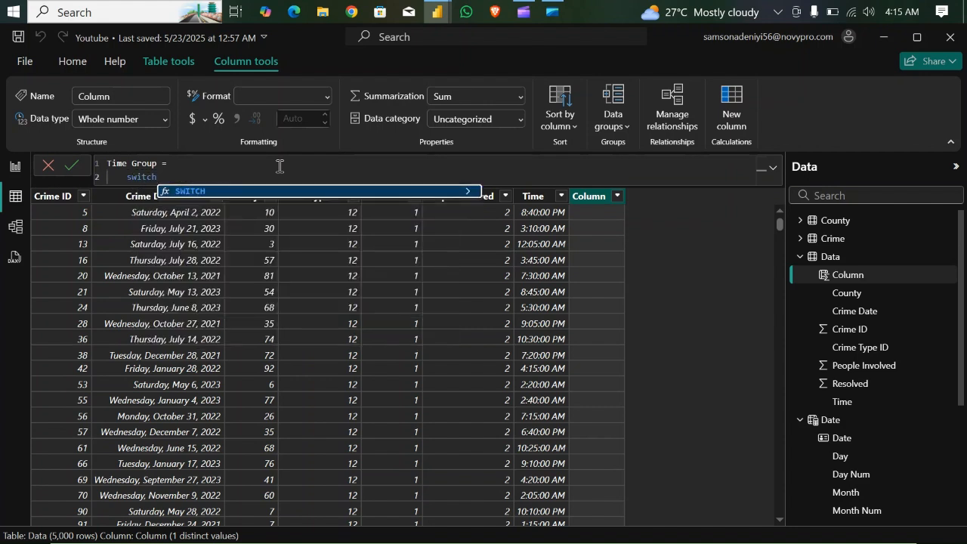
key("Tab")
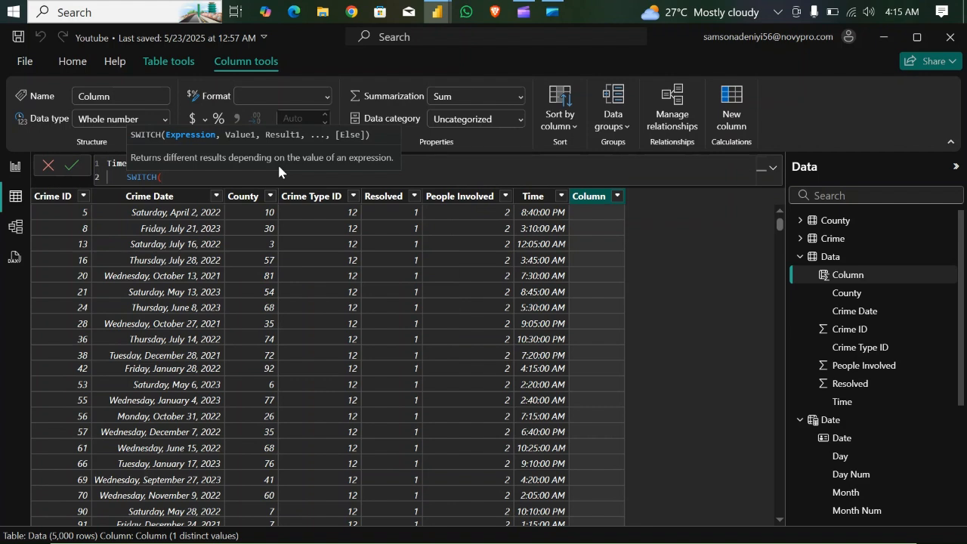
key("shift+Return")
type("true")
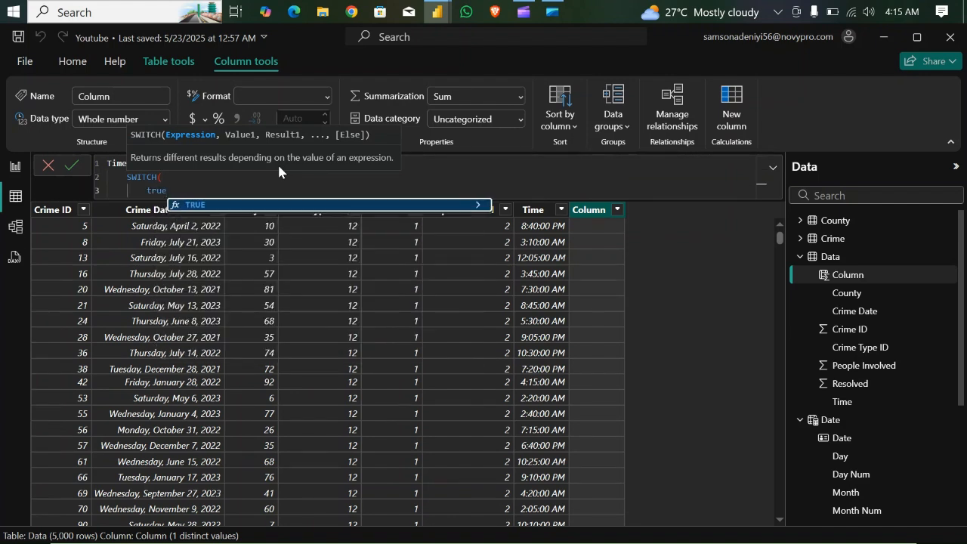
key("Tab")
type("),")
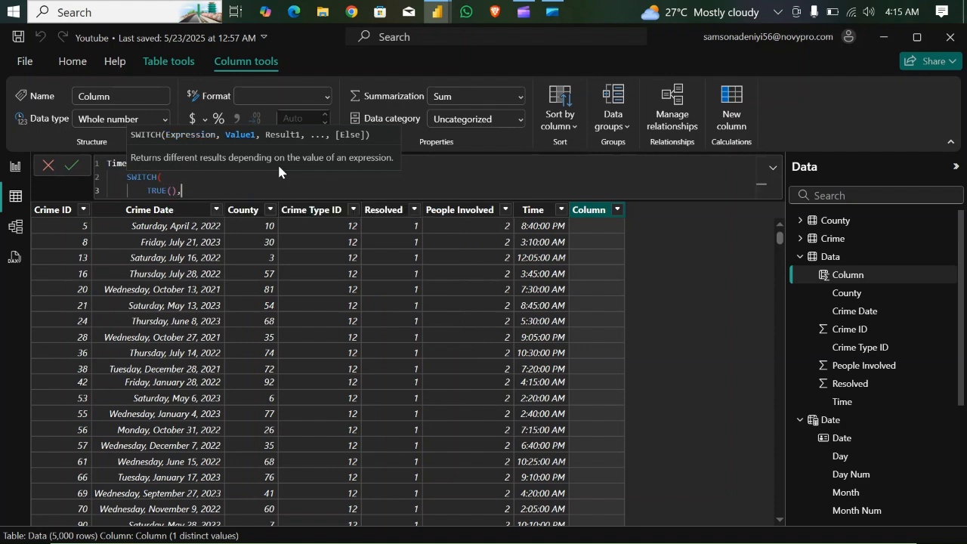
key("shift+Return")
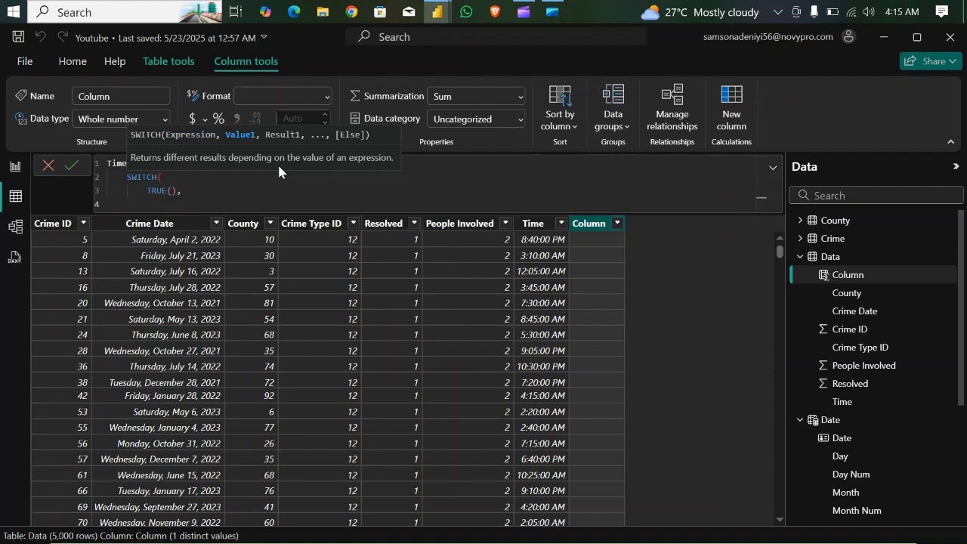
- Write the lower bound of the first SWITCH condition as HOUR(Data[Time]) >= 0
type("hour")
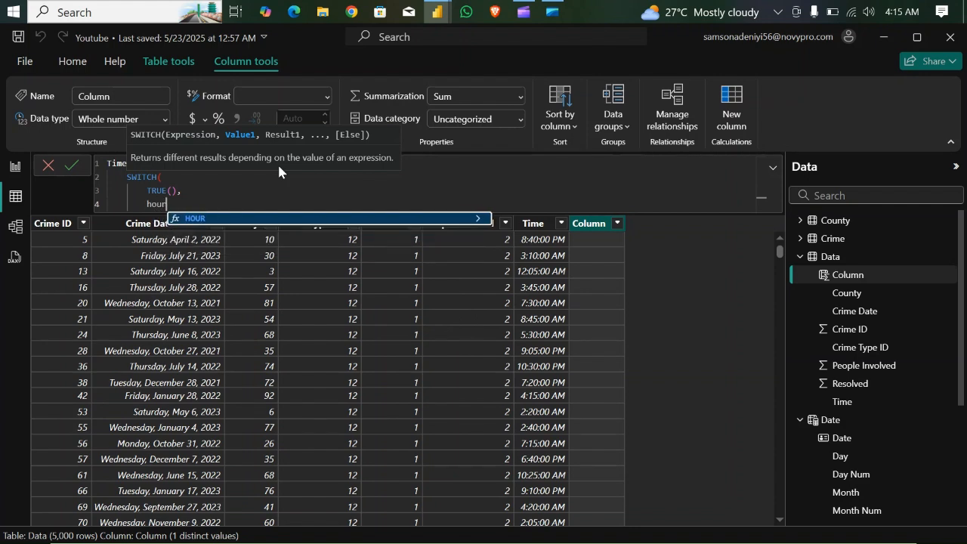
key("Tab")
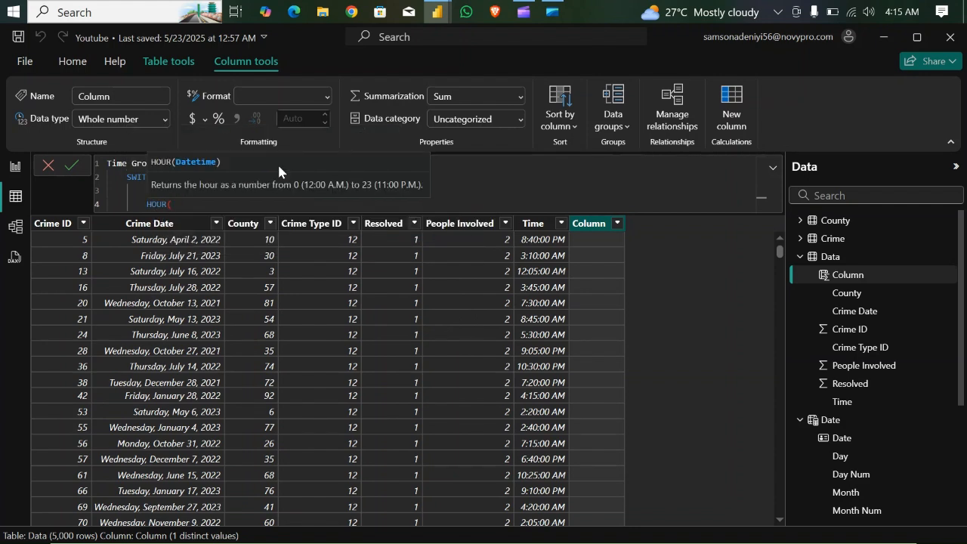
type("t")
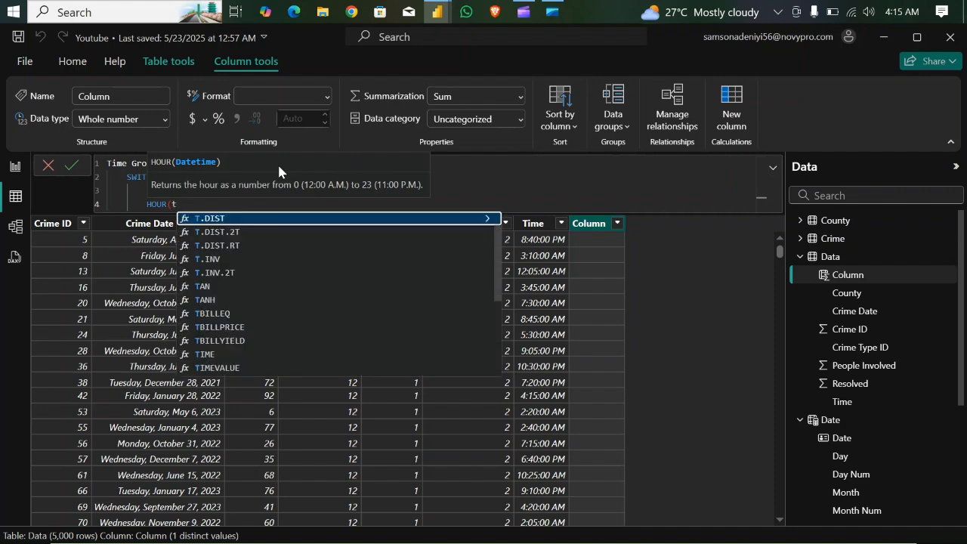
type("i")
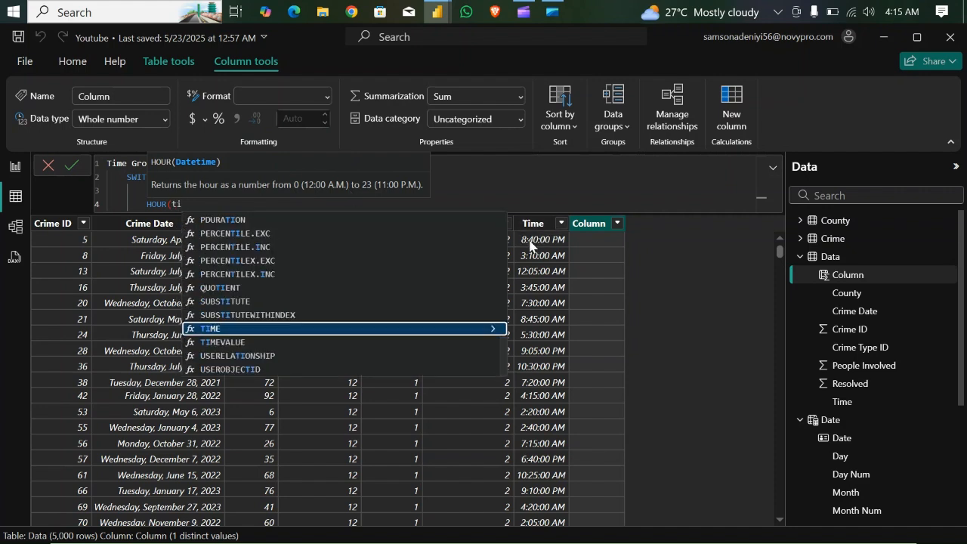
type("me")
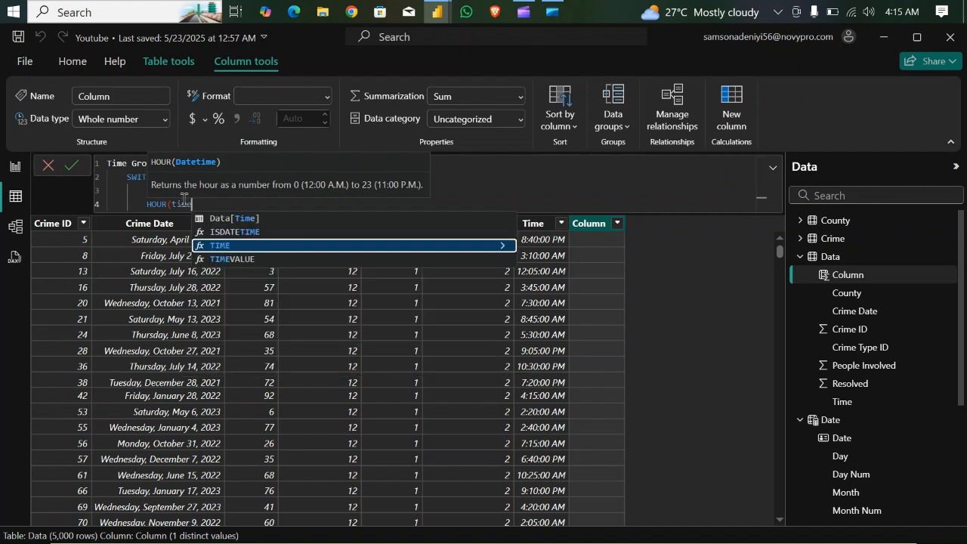
left_click(269, 218)
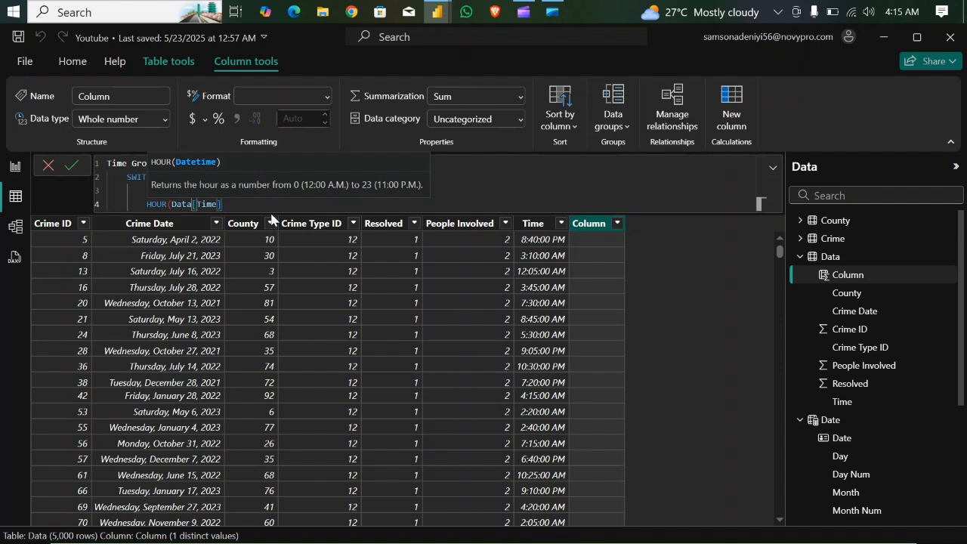
type(")")
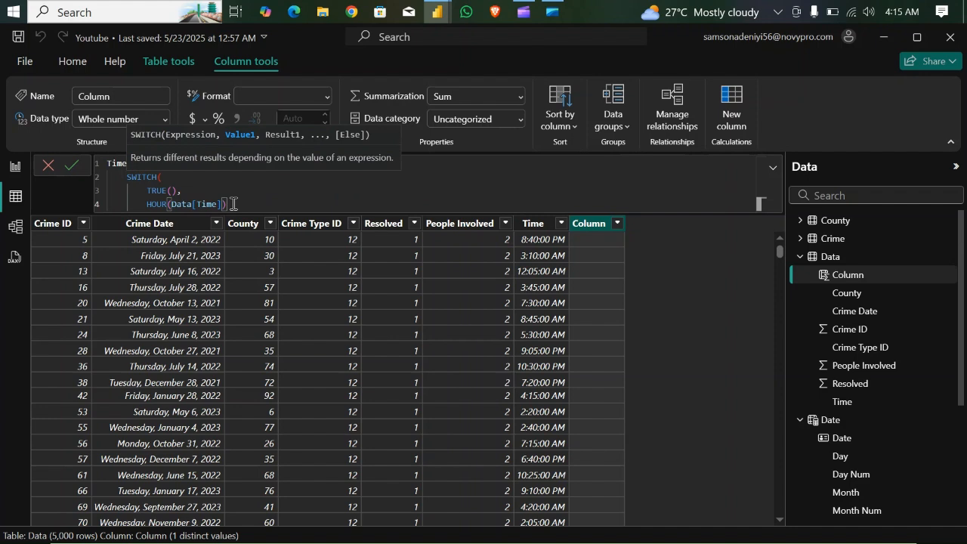
type(">")
key("BackSpace")
key("Left")
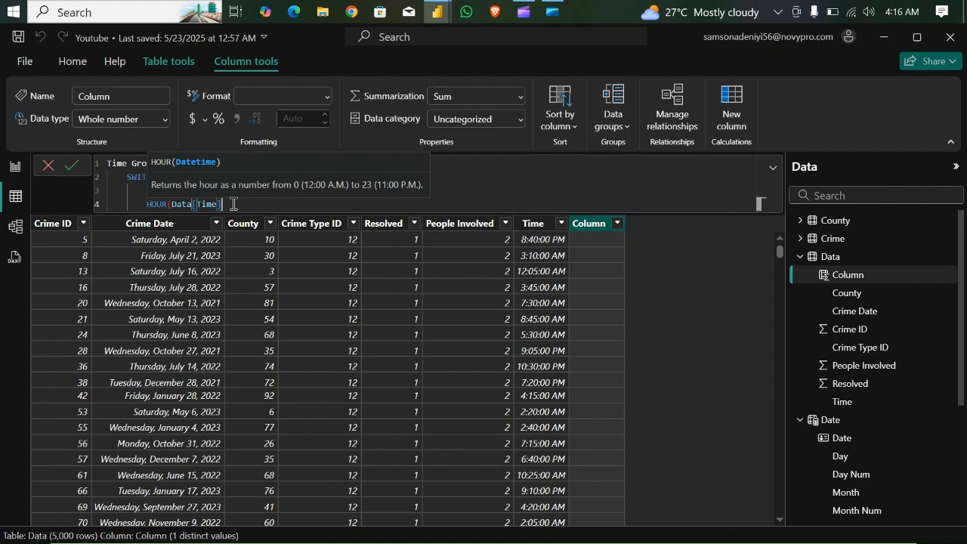
key("Right")
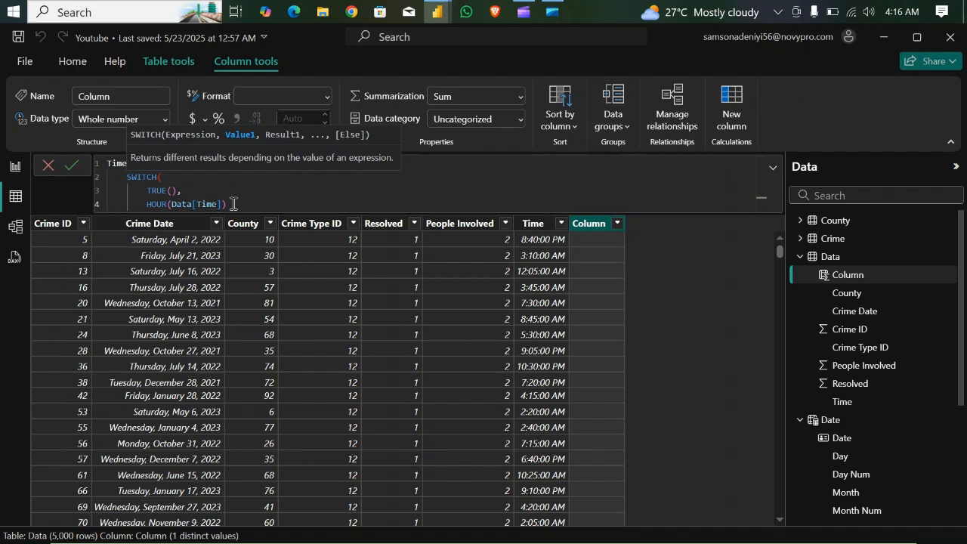
type(">= 0")
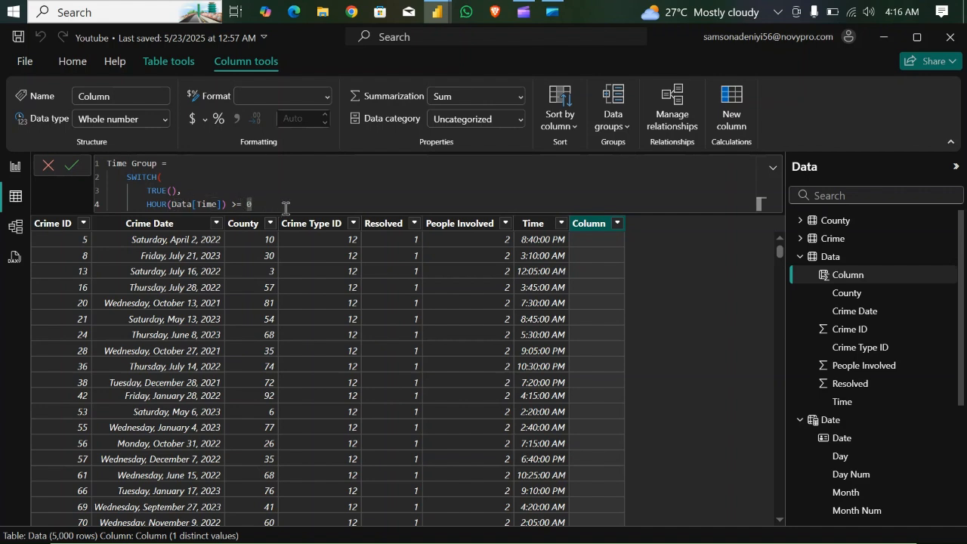
- Extend the first condition with the upper bound && HOUR(Data[Time]) <= 3
type("&& hou")
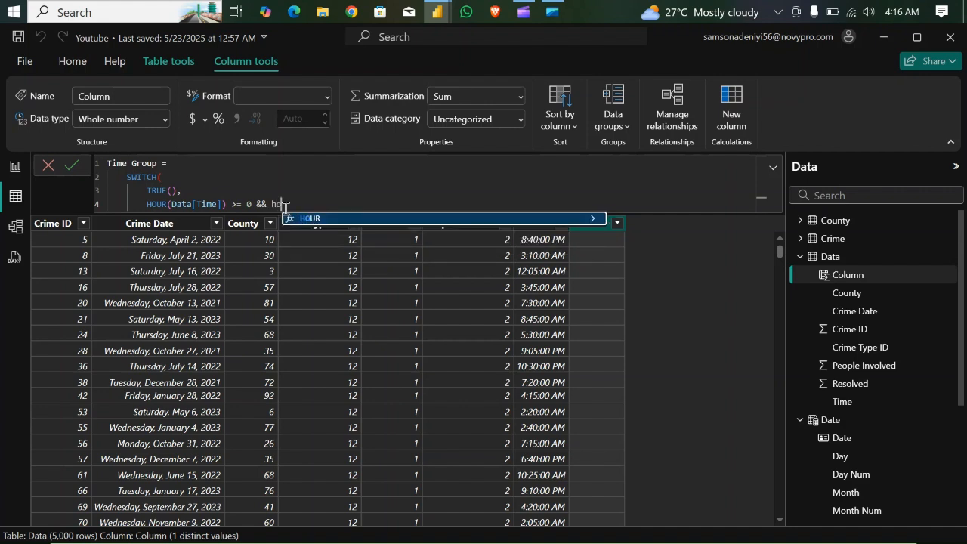
type("r")
key("Tab")
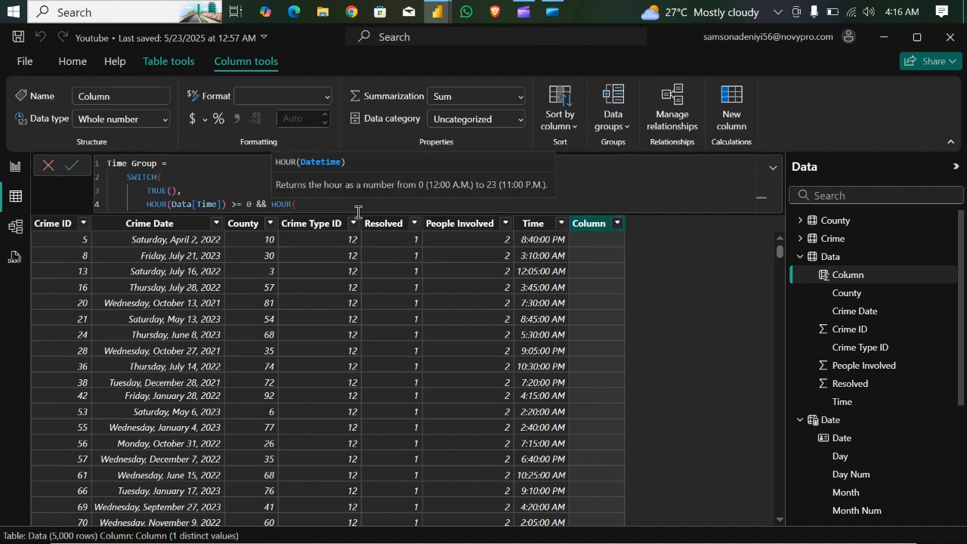
type("time")
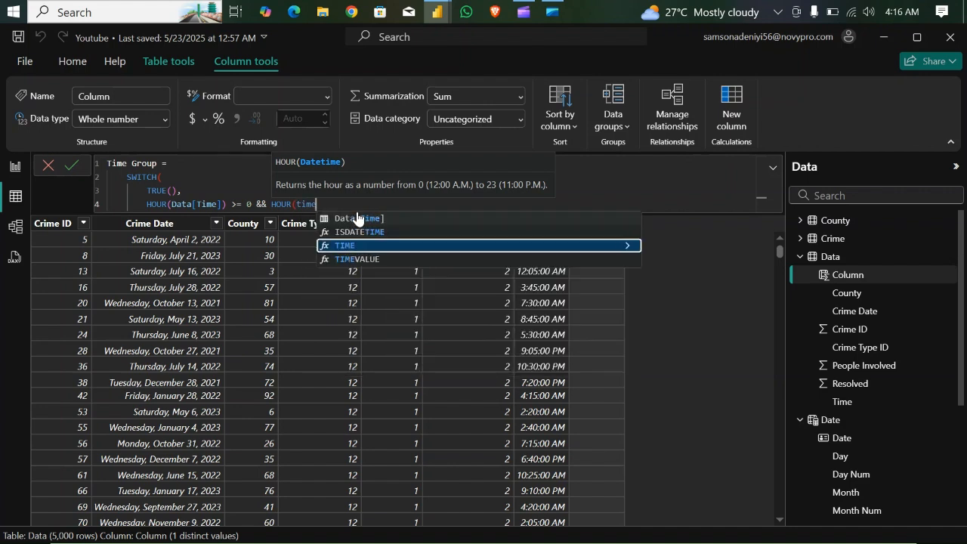
left_click(359, 219)
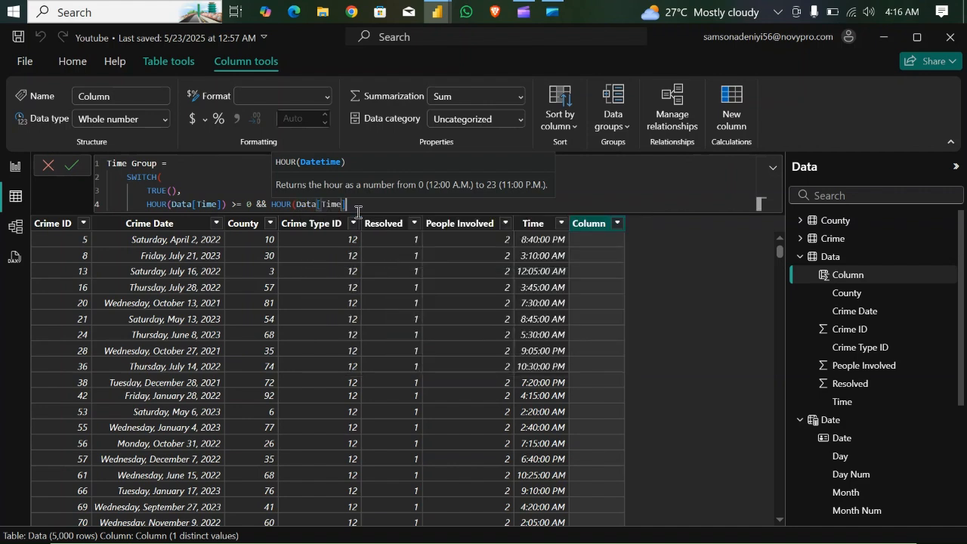
type(") ")
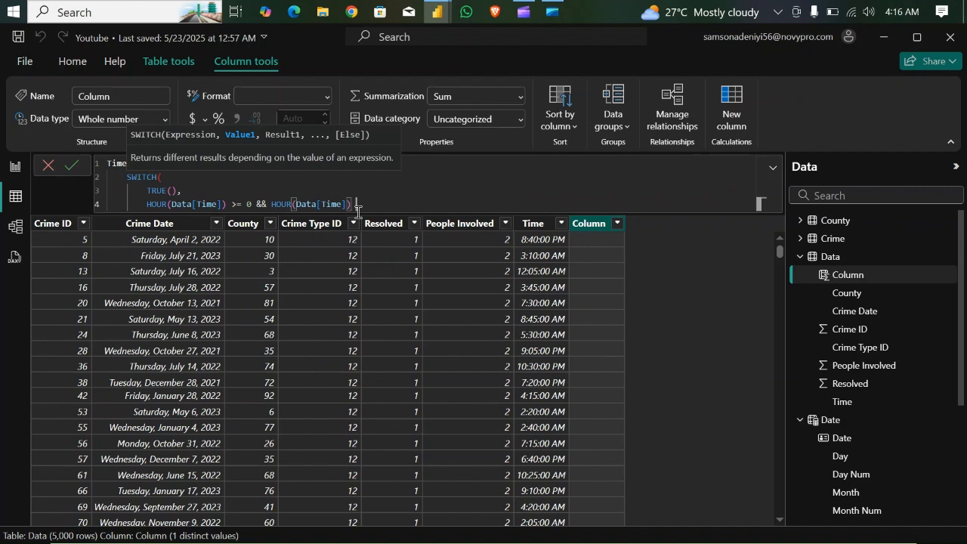
type("<= 3")
- Give the first condition the result label "12:00 AM - 2:59 AM", ending with a comma
type(",\"12:00 AM - 2:59 AM")
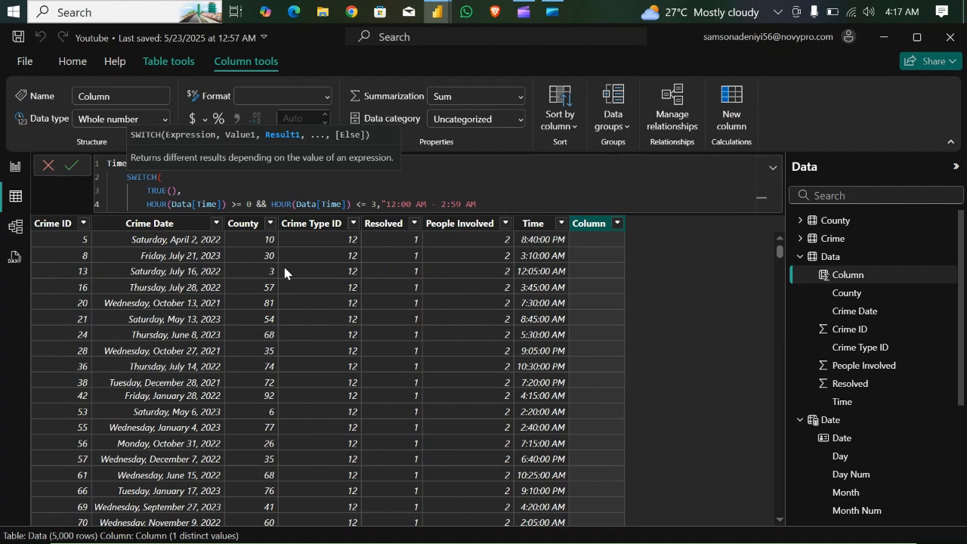
type("\",")
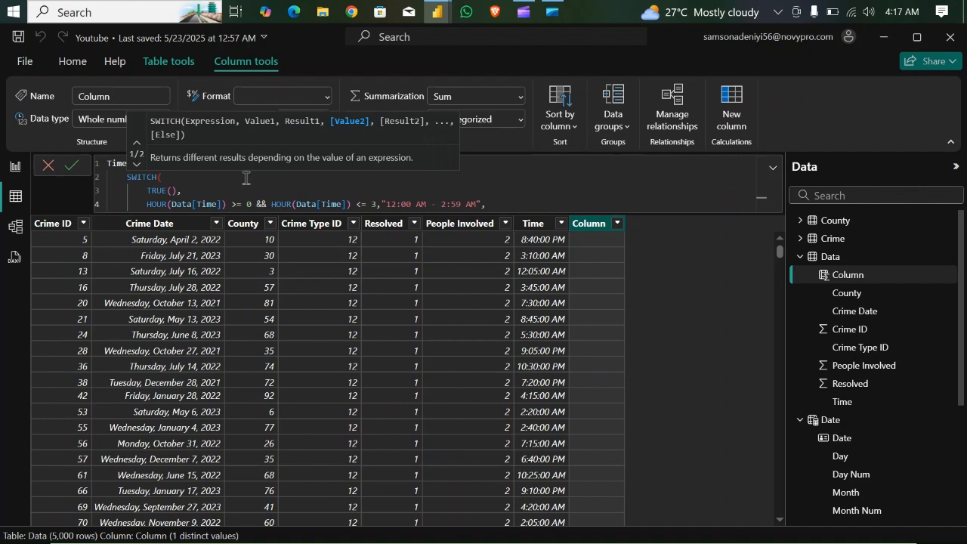
- Copy the complete first condition and its label onto five new lines below, separated by commas
left_click_drag(482, 204, 148, 204)
key("ctrl+c")
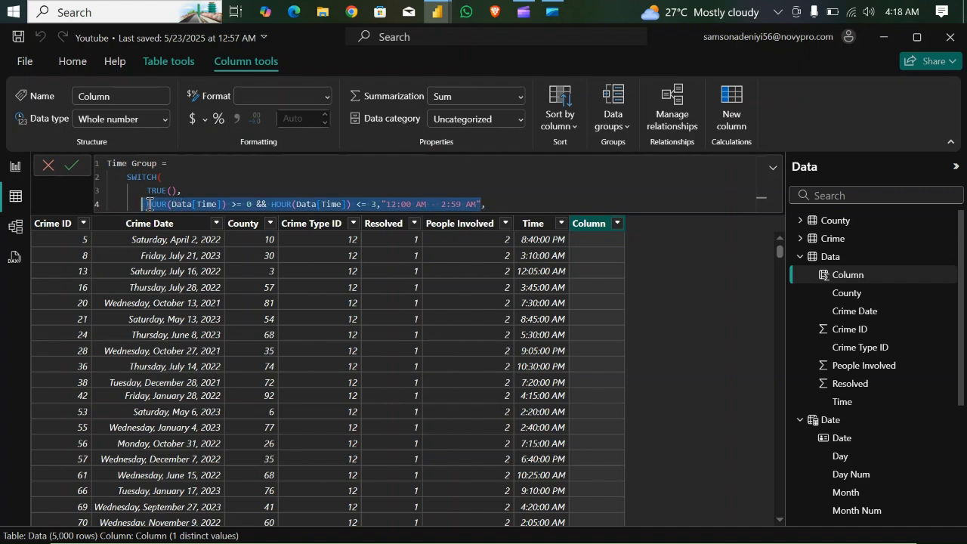
left_click(494, 206)
key("Return")
type("HOUR(Data[Time]) >= 0 && HOUR(Data[Time]) <= 3,\"12:00 AM - 2:59 AM\",")
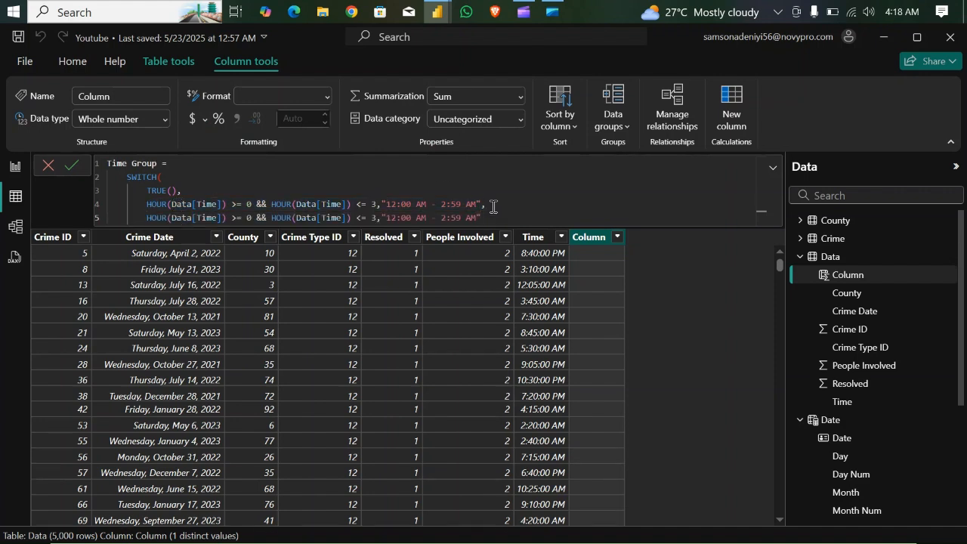
key("Return")
type("HOUR(Data[Time]) >= 0 && HOUR(Data[Time]) <= 3,\"12:00 AM - 2:59 AM\",")
key("Return")
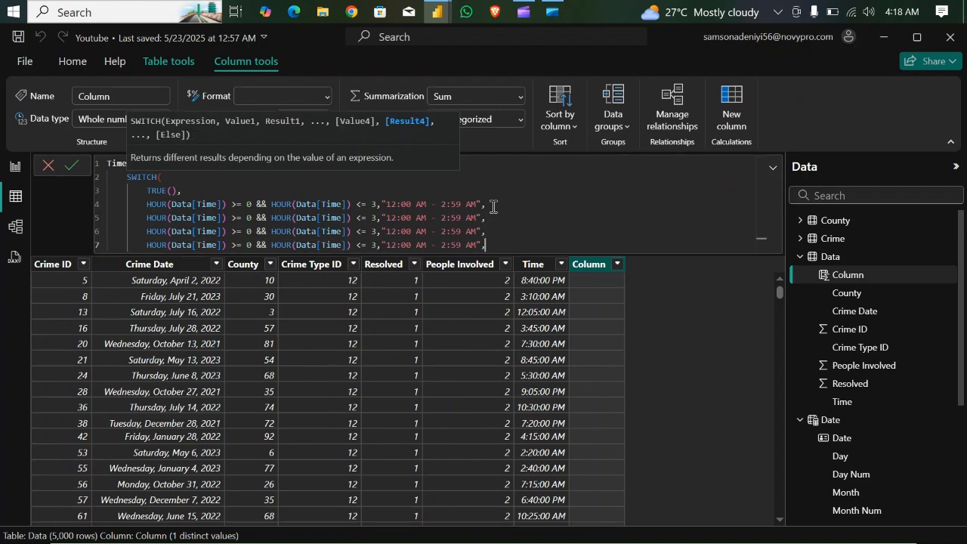
type("HOUR(Data[Time]) >= 0 && HOUR(Data[Time]) <= 3,\"12:00 AM - 2:59 AM\",")
key("Return")
type("HOUR(Data[Time]) >= 0 && HOUR(Data[Time]) <= 3,\"12:00 AM - 2:59 AM\",")
key("Return")
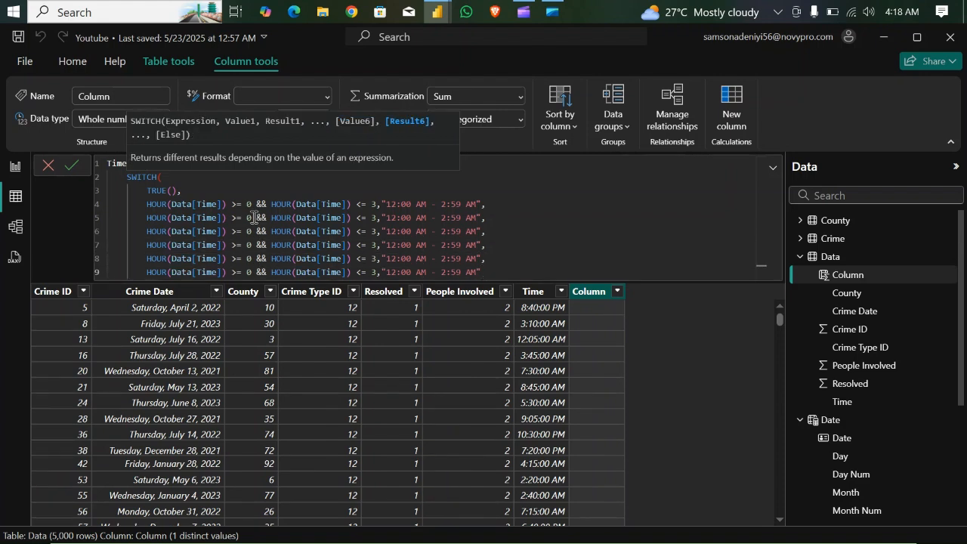
key("ctrl+v")
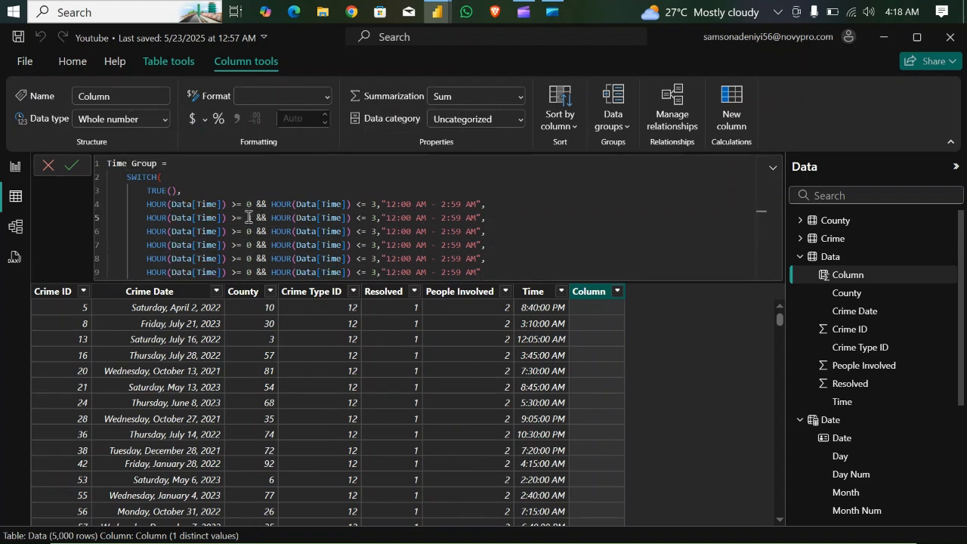
- Set the hour bounds of the second condition to 3 and 6 and of the third to 6 and 9
double_click(248, 218)
type("3")
double_click(376, 217)
type("6")
double_click(248, 231)
type("6")
double_click(375, 232)
type("9")
- Set the hour bounds of the fourth, fifth and sixth conditions to 9–12, 12–15 and 15–18
double_click(249, 245)
type("9")
double_click(376, 245)
type("12")
double_click(248, 259)
type("12")
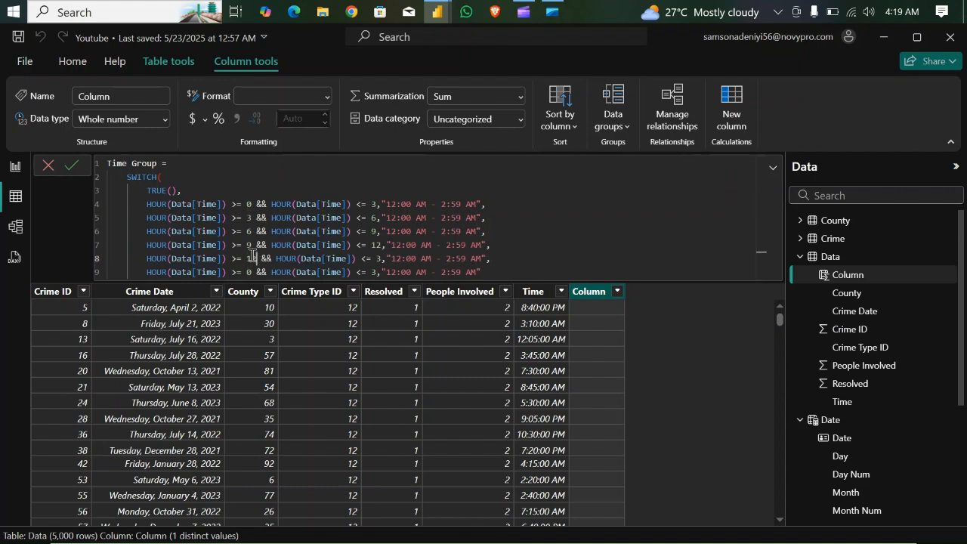
double_click(376, 259)
type("15")
double_click(248, 272)
type("15")
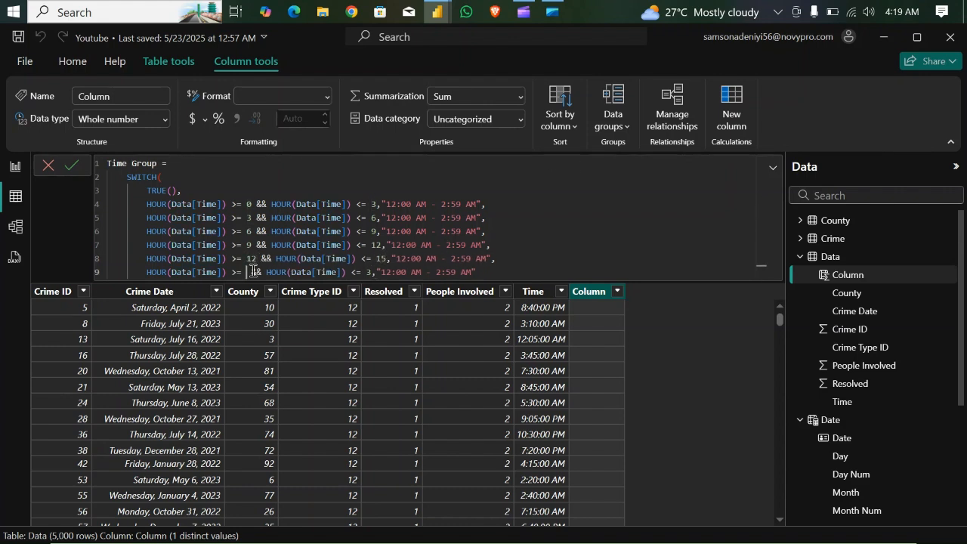
double_click(381, 272)
type("18")
- End the sixth condition with a comma and paste three more copies of the first condition on new lines below it
left_click(504, 273)
type(",")
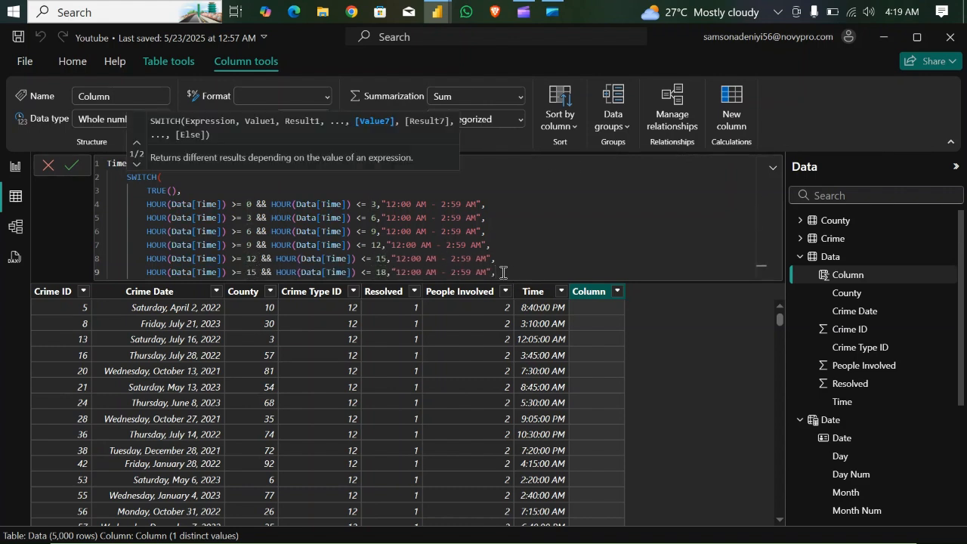
key("shift+Return")
key("ctrl+v")
type(",")
key("shift+Return")
key("ctrl+v")
type(",")
key("shift+Return")
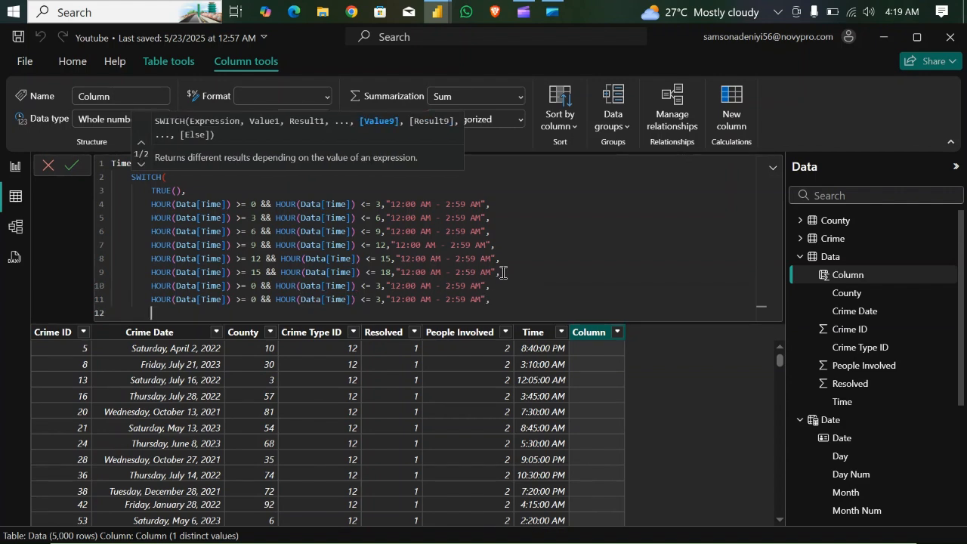
key("ctrl+v")
- Set the hour bounds of the seventh condition to 18 and 21 and of the eighth to 21 and 24
double_click(254, 285)
type("18")
double_click(382, 285)
type("21")
double_click(256, 299)
type("21")
double_click(382, 299)
type("24")
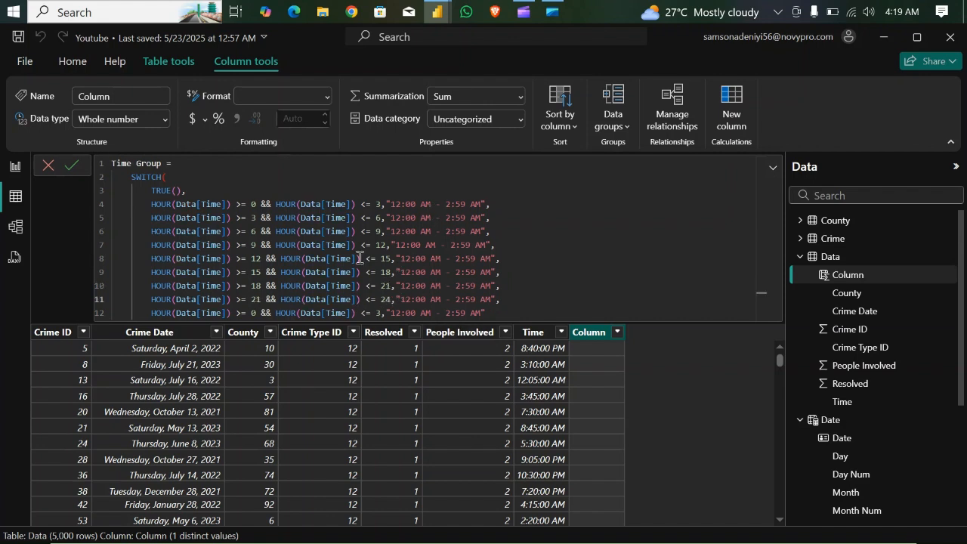
- Delete the surplus ninth condition, leave no trailing comma after the eighth, and close the SWITCH function with a parenthesis
left_click(499, 310)
key("ctrl+BackSpace")
key("ctrl+BackSpace")
key("ctrl+BackSpace")
key("ctrl+BackSpace")
key("ctrl+BackSpace")
key("ctrl+BackSpace")
key("ctrl+BackSpace")
key("ctrl+BackSpace")
key("ctrl+BackSpace")
key("ctrl+BackSpace")
key("ctrl+BackSpace")
key("ctrl+BackSpace")
key("ctrl+BackSpace")
key("ctrl+BackSpace")
key("ctrl+BackSpace")
key("ctrl+BackSpace")
key("ctrl+BackSpace")
key("ctrl+BackSpace")
key("ctrl+BackSpace")
key("ctrl+BackSpace")
key("ctrl+BackSpace")
key("ctrl+BackSpace")
key("ctrl+BackSpace")
key("ctrl+BackSpace")
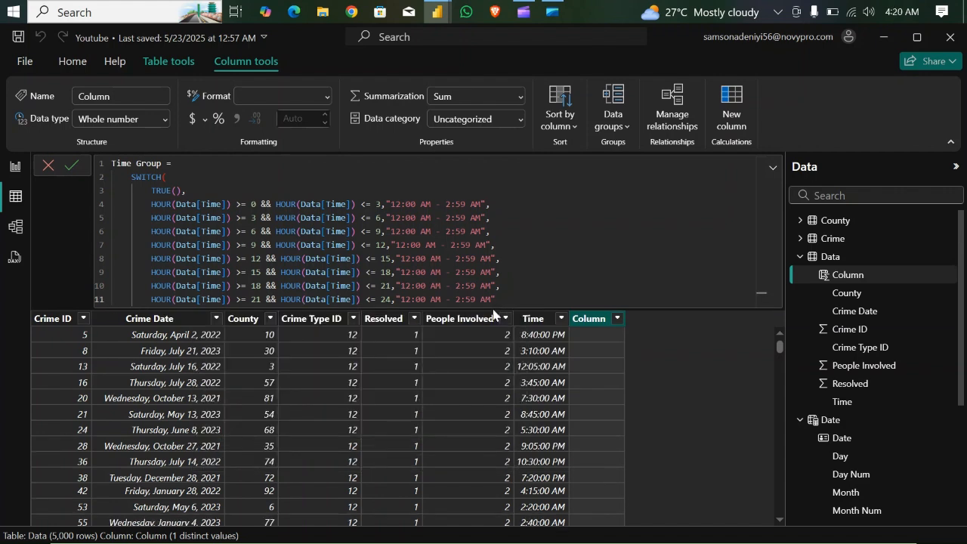
type(")")
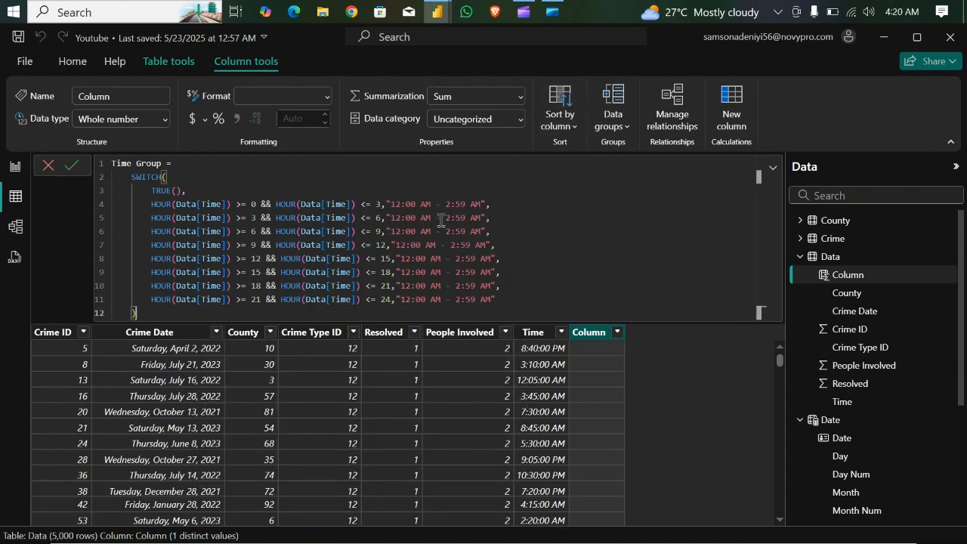
- Change the second condition's label to "3:00 AM - 5:59 AM" and the third condition's label to "6:00 AM - 8:59 AM"
double_click(397, 217)
type("3")
double_click(443, 219)
type("5")
double_click(394, 231)
type("6")
double_click(441, 231)
type("9")
double_click(404, 244)
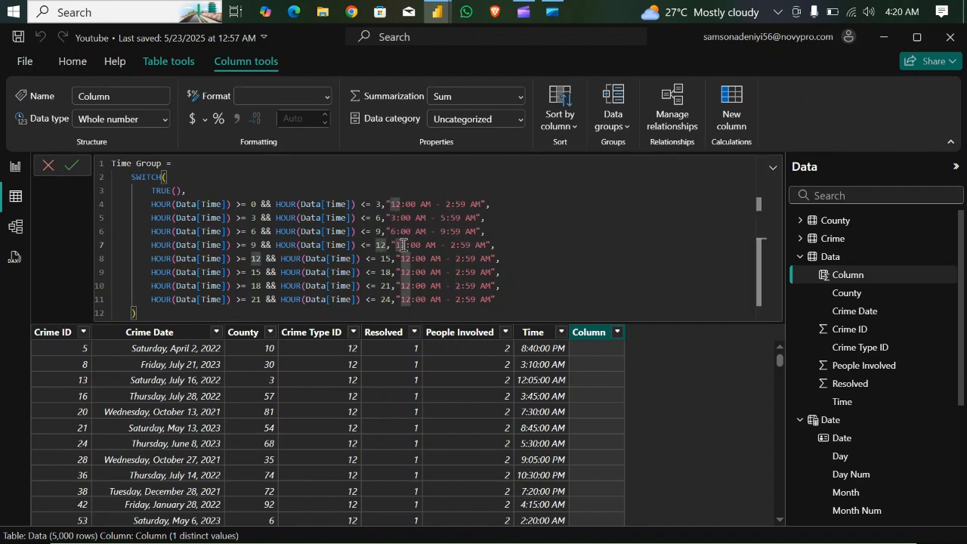
left_click(446, 231)
key("BackSpace")
type("8")
- Change the fourth condition's label to "9:00 AM - 11:59 AM" and the fifth condition's label to "12:00 PM - 2:59 PM"
double_click(404, 244)
type("9")
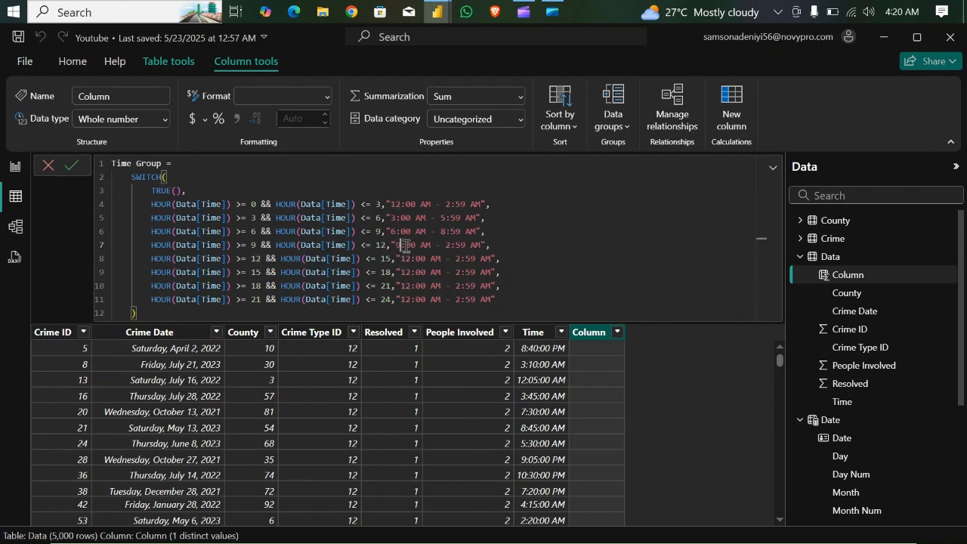
double_click(448, 244)
type("11")
double_click(435, 258)
type("PM")
double_click(461, 259)
type("2")
double_click(487, 258)
type("PM")
- Change the sixth condition's label to "3:00 PM - 5:59 PM"
double_click(406, 272)
type("3")
double_click(429, 272)
type("PM")
double_click(456, 272)
type("5")
double_click(480, 272)
type("PM")
- Change the seventh condition's label to "6:00 PM - 8:59 PM"
double_click(408, 286)
type("6")
double_click(429, 286)
type("PM")
double_click(481, 286)
type("PM")
- Change the eighth condition's label to "9:00 AM - 11:59 PM"
double_click(408, 300)
type("9")
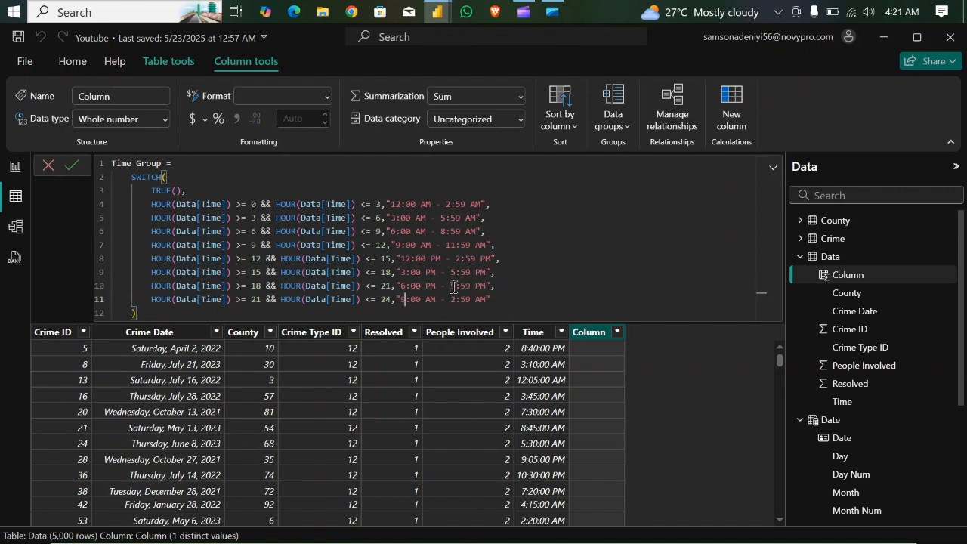
double_click(420, 300)
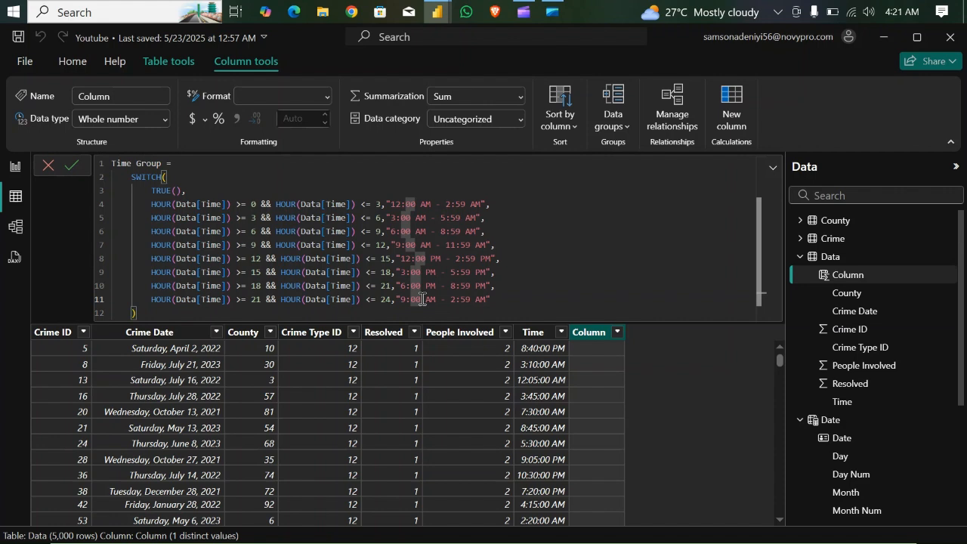
double_click(456, 300)
type("11")
double_click(484, 300)
type("PM")
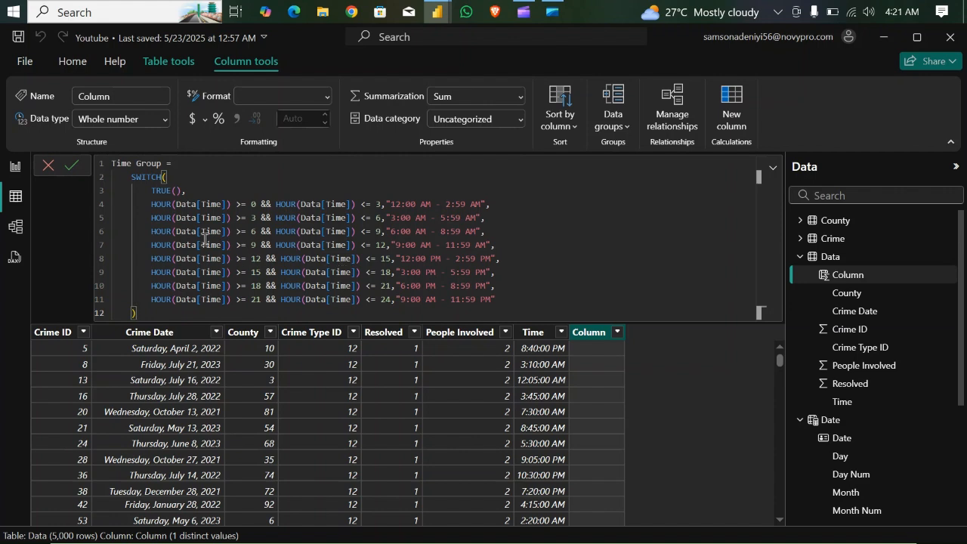
- Commit the completed SWITCH formula to create the Time Group column in the Data table
left_click_drag(149, 204, 231, 204)
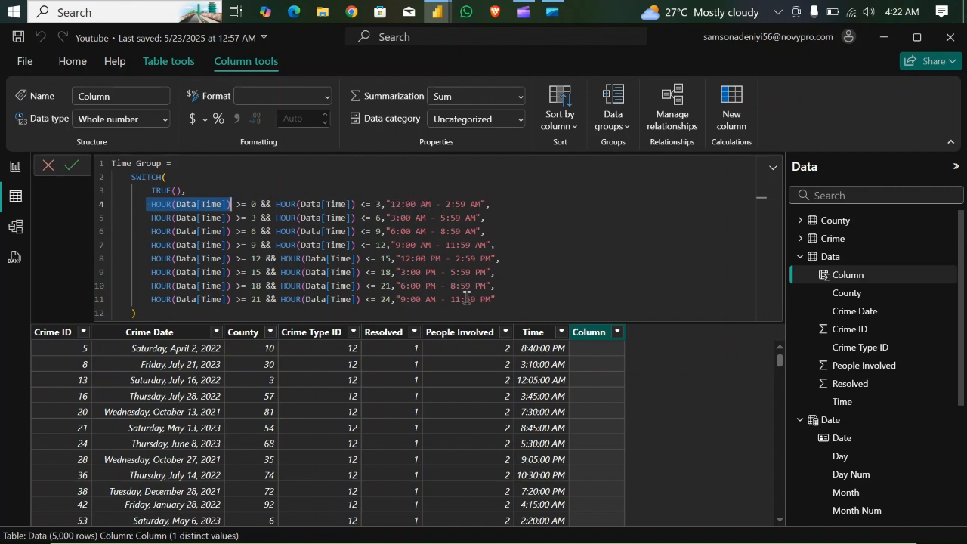
left_click(166, 314)
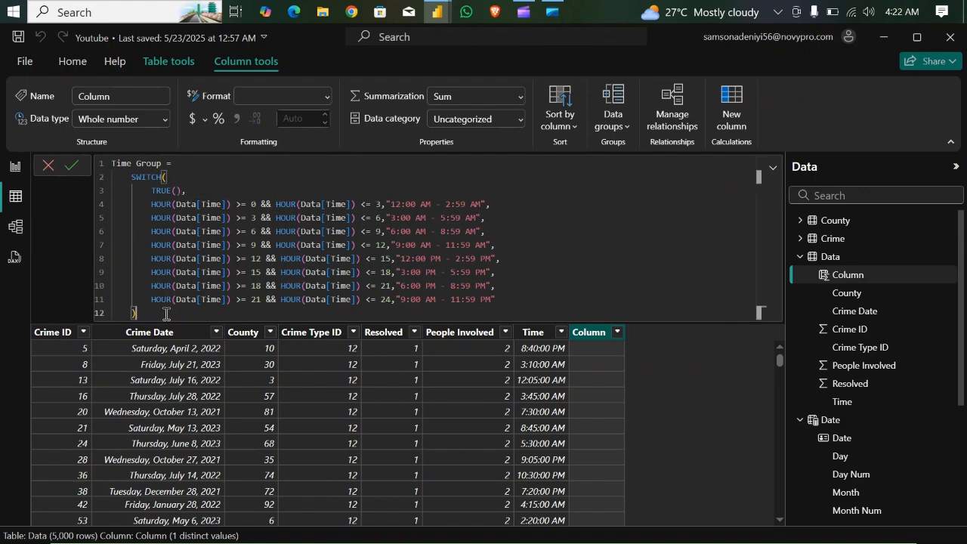
key("Return")
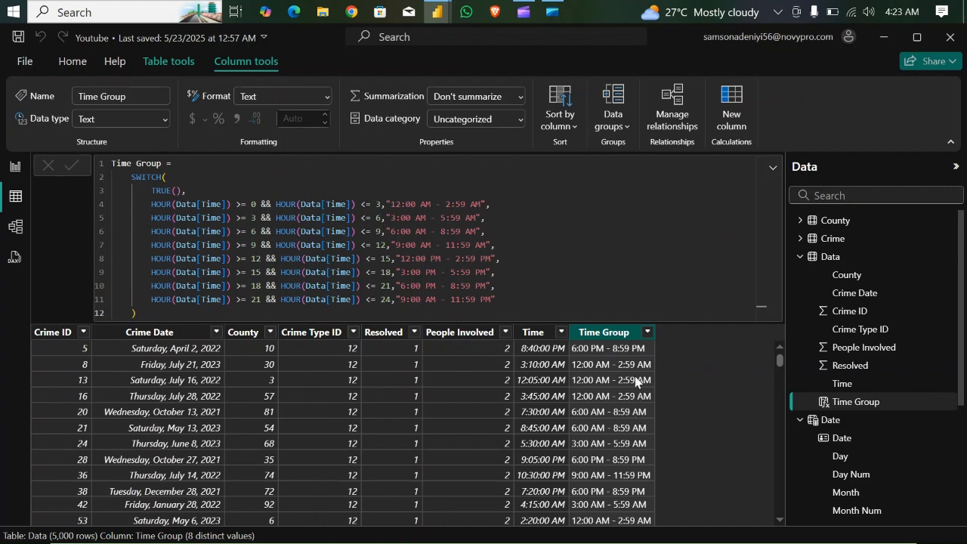
- Return to the report page and insert a table showing Time Group and Total Crimes between the yearly and monthly charts
left_click(12, 169)
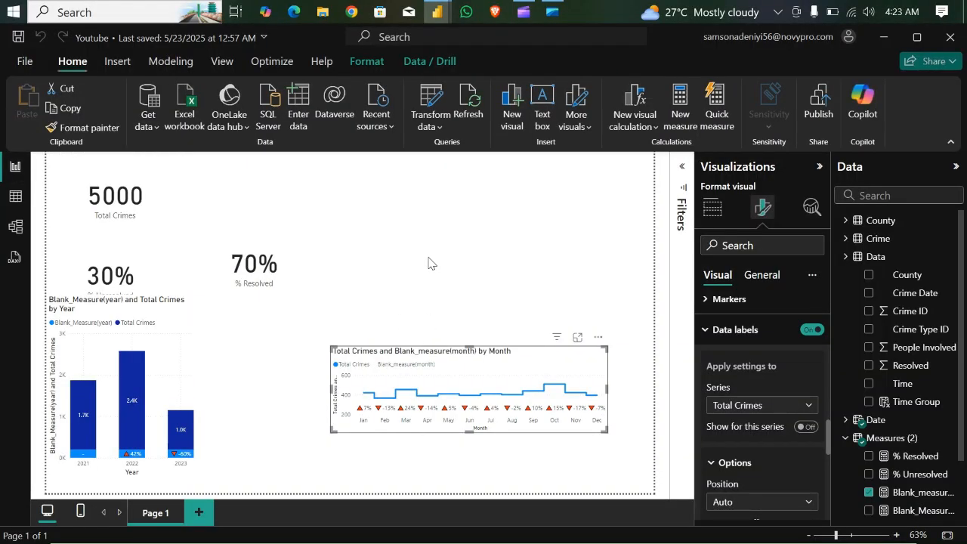
left_click(428, 263)
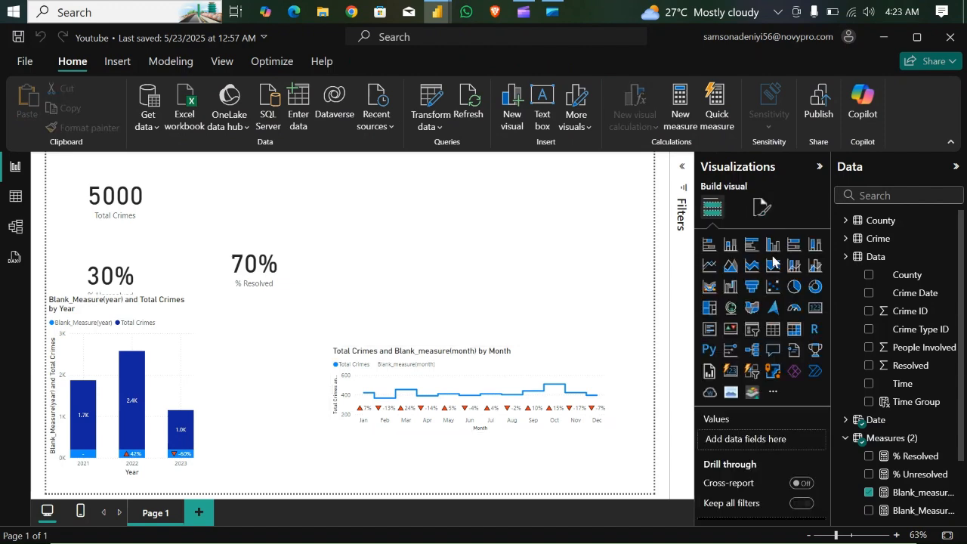
left_click(772, 330)
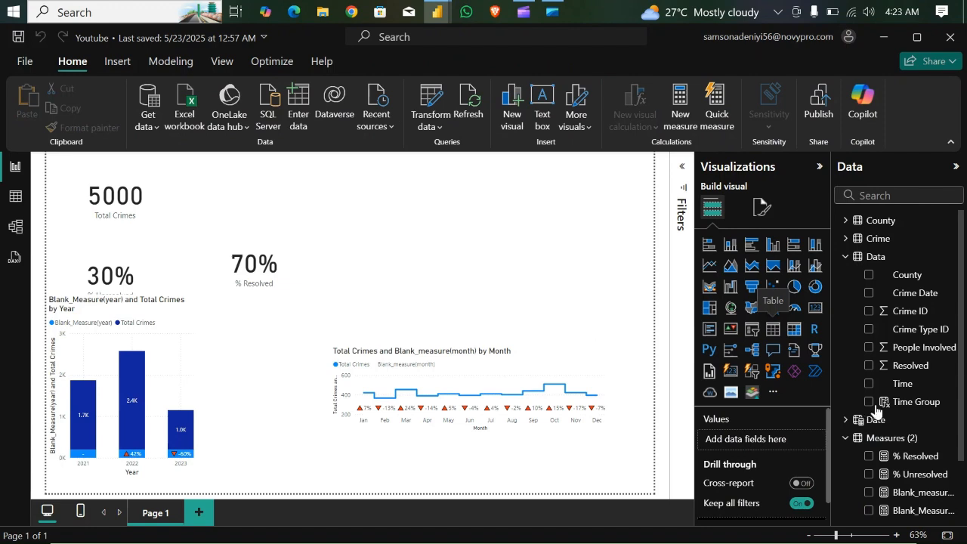
left_click_drag(902, 405, 259, 389)
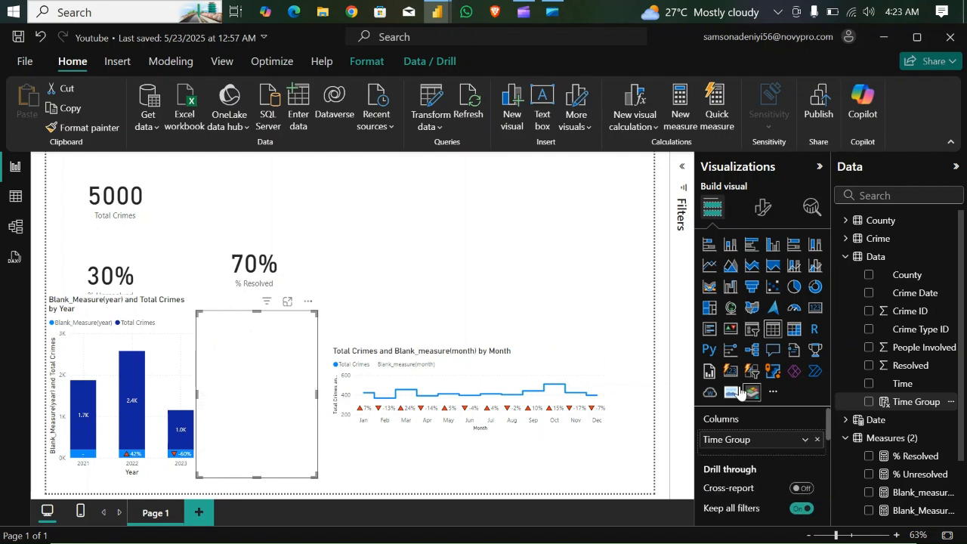
left_click(848, 257)
left_click(870, 420)
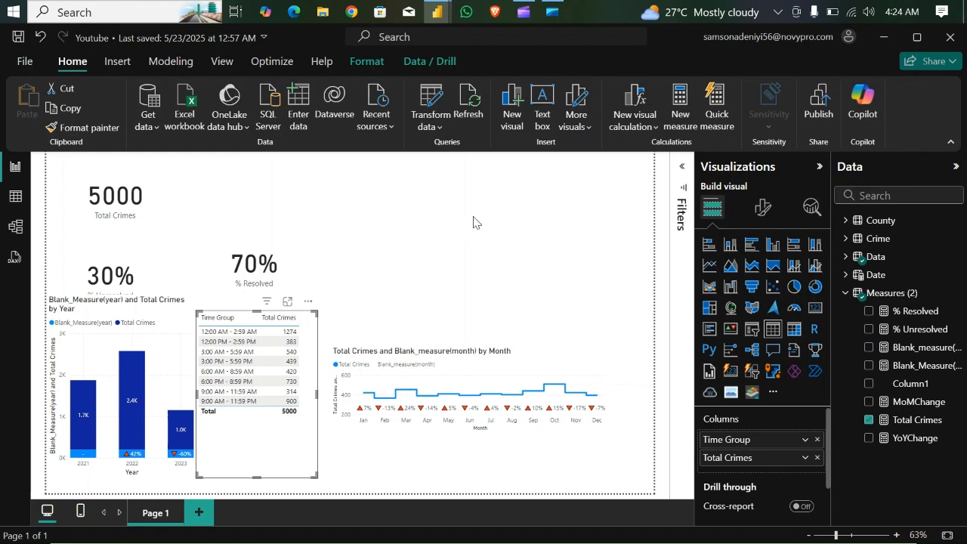
- Convert the Time Group table to a stacked bar chart and enlarge it so the time labels are readable
left_click(709, 246)
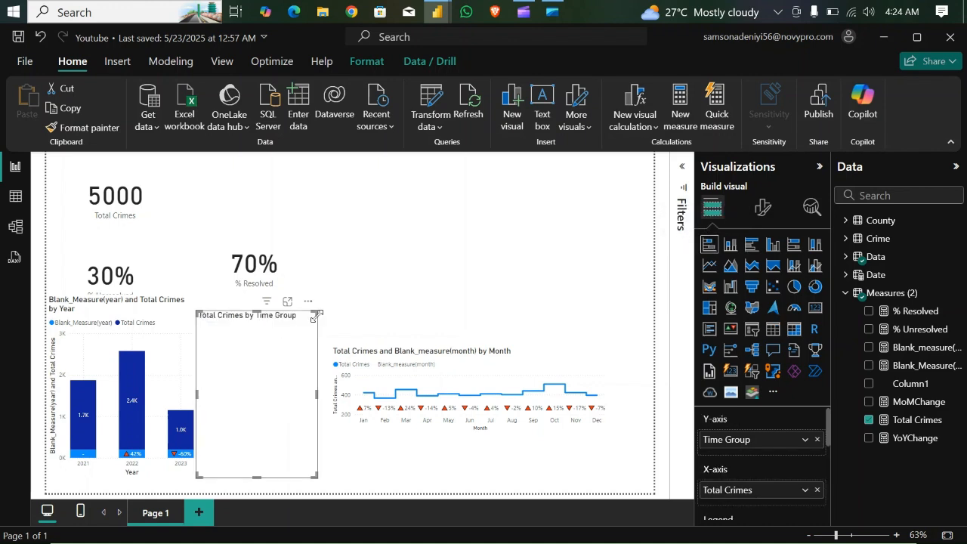
left_click_drag(314, 311, 518, 232)
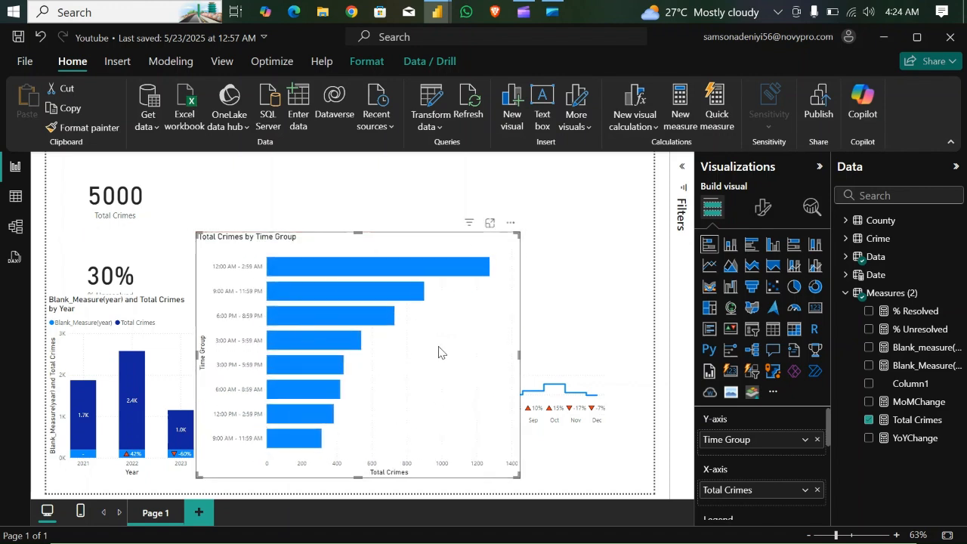
- Switch to the Crimes report to examine its Crime by Time chart, and return to the Youtube report
mouse_move(438, 12)
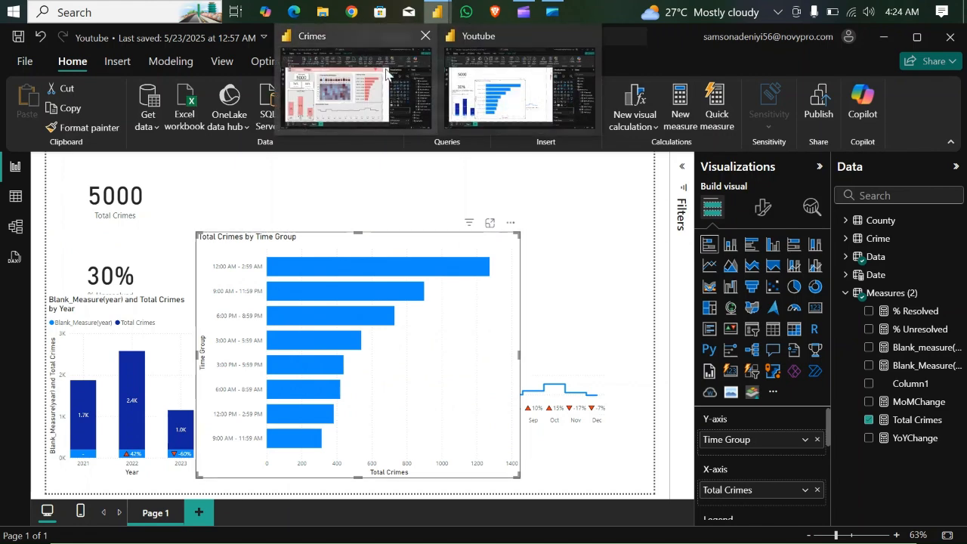
left_click(386, 73)
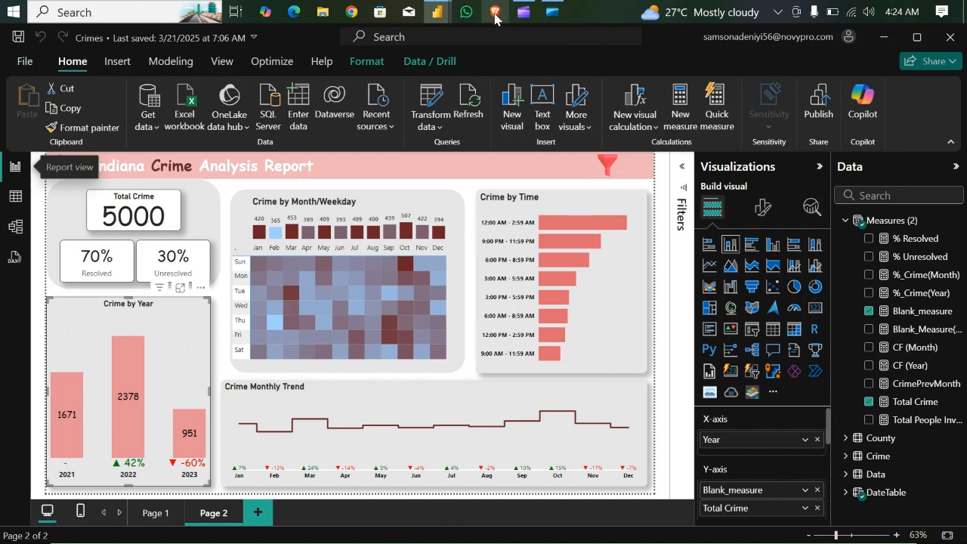
mouse_move(442, 9)
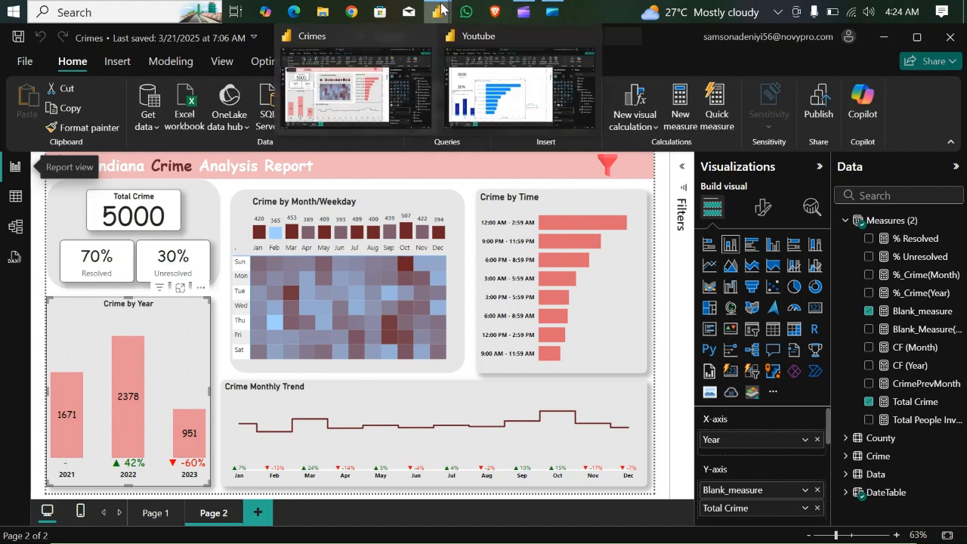
left_click(496, 106)
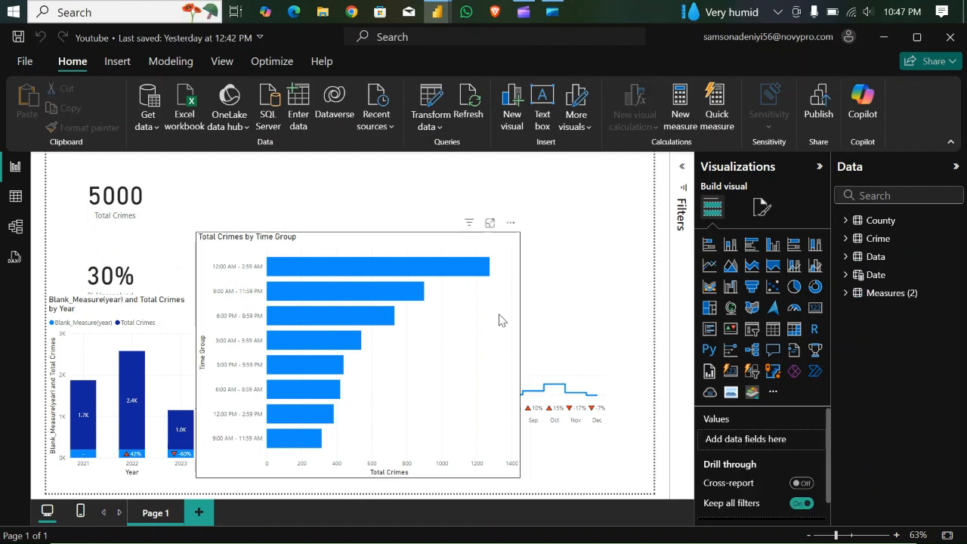
- Examine the column chart and matrix of the Crime by Month/Weekday visual in the Crimes report, and return to the Youtube report
mouse_move(438, 9)
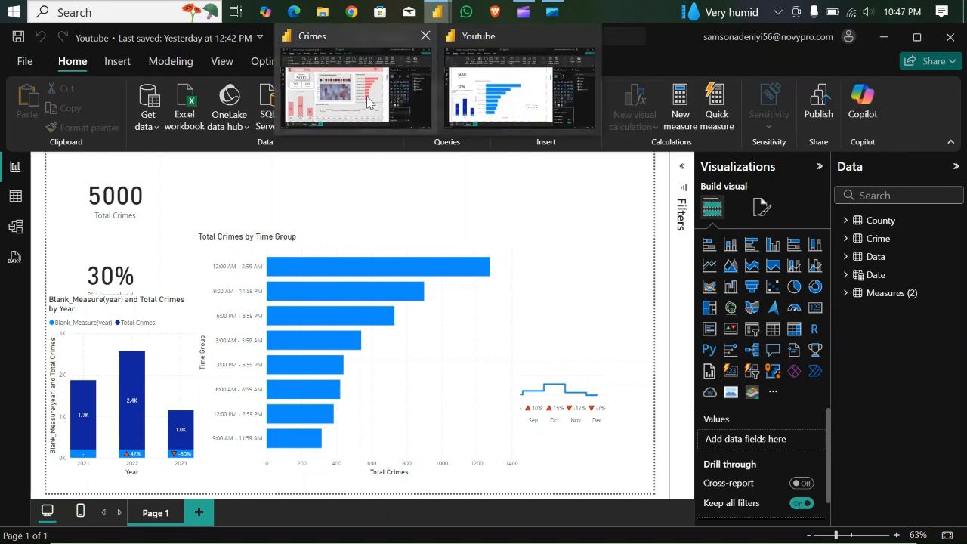
left_click(351, 114)
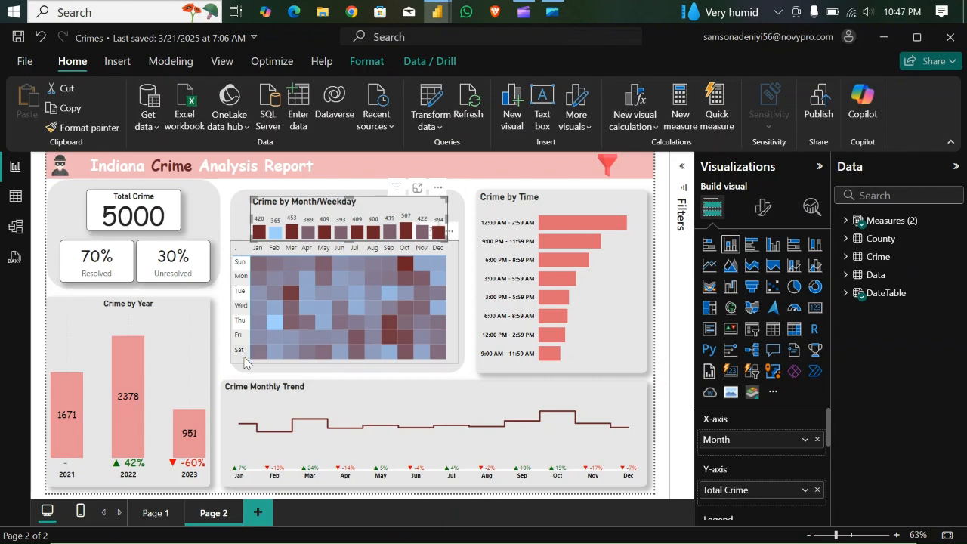
left_click(450, 328)
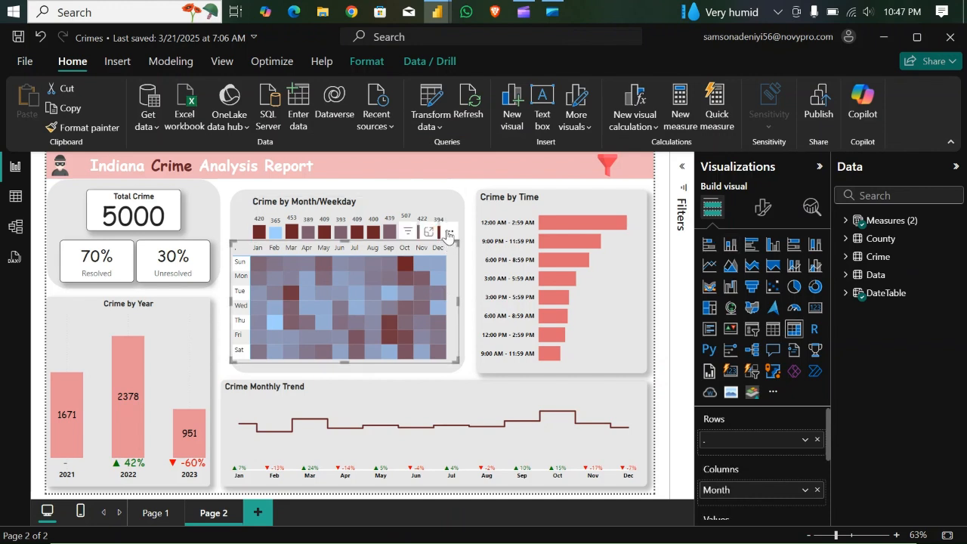
left_click(430, 208)
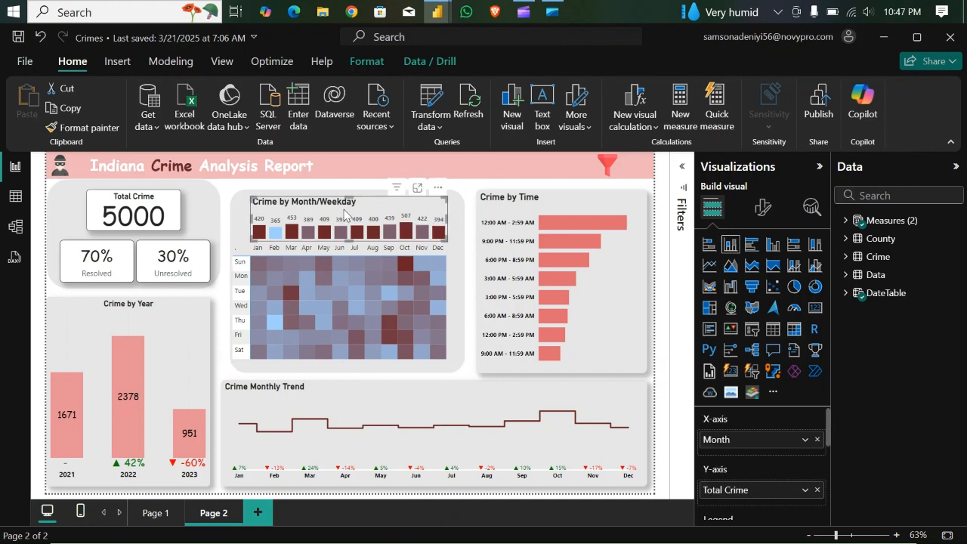
left_click(453, 281)
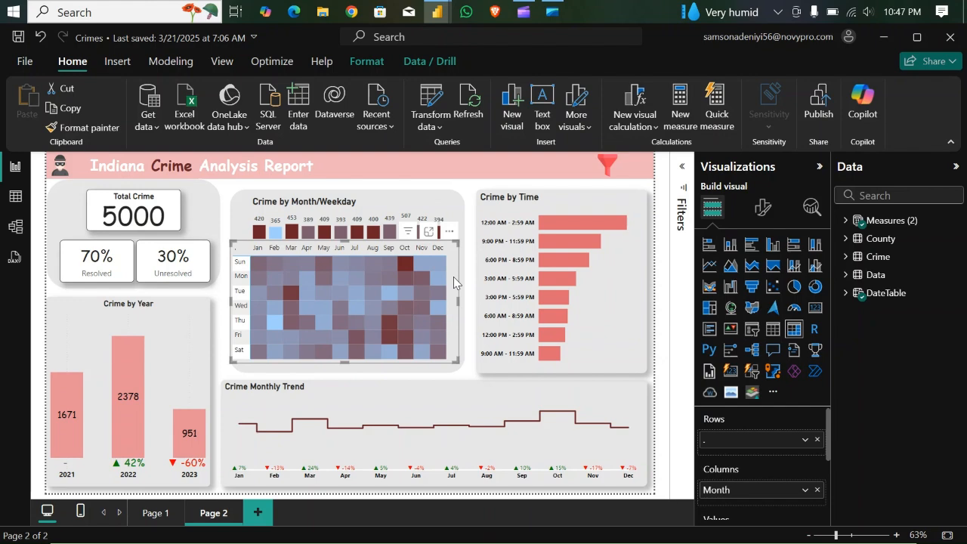
mouse_move(436, 16)
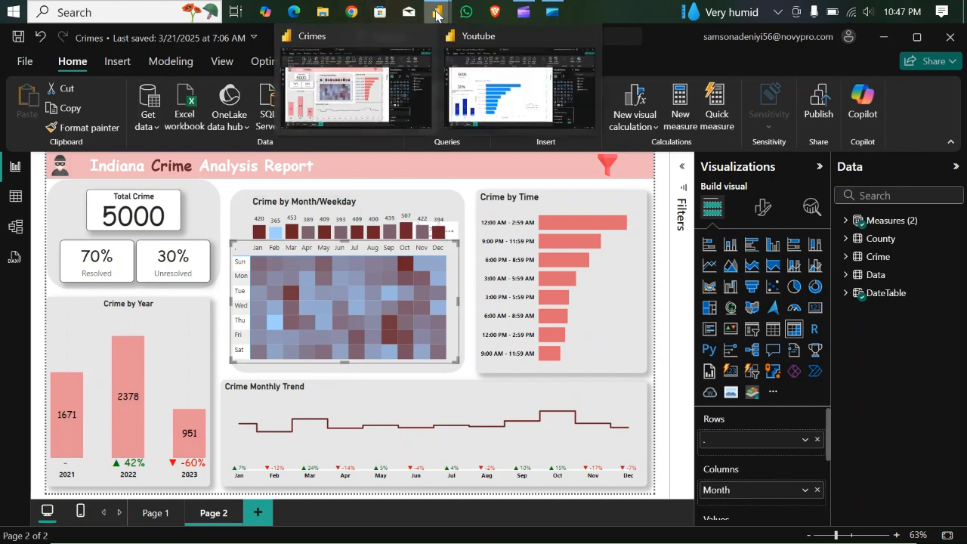
left_click(493, 83)
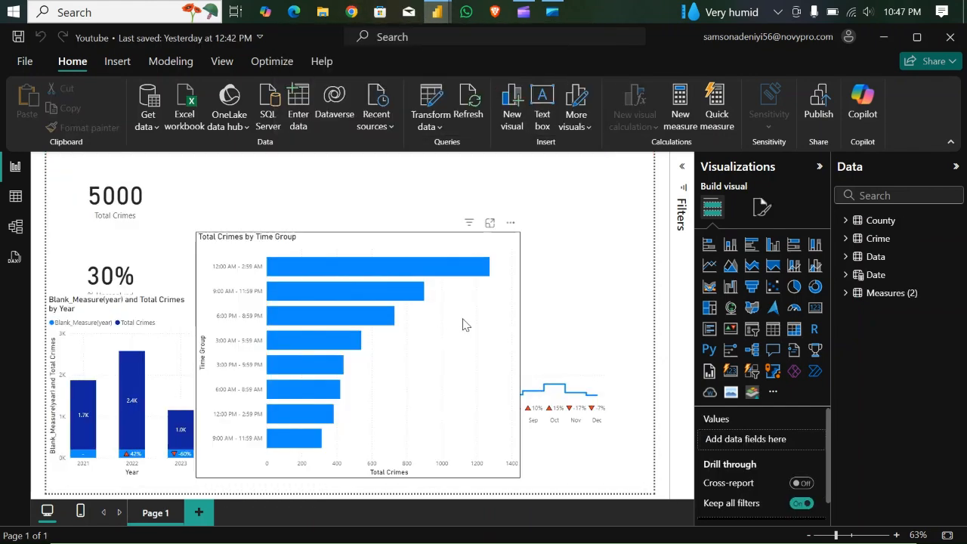
- Shrink the Total Crimes by Time Group bar chart and move it partly over the yearly chart to free space
left_click(515, 234)
left_click_drag(516, 234, 303, 278)
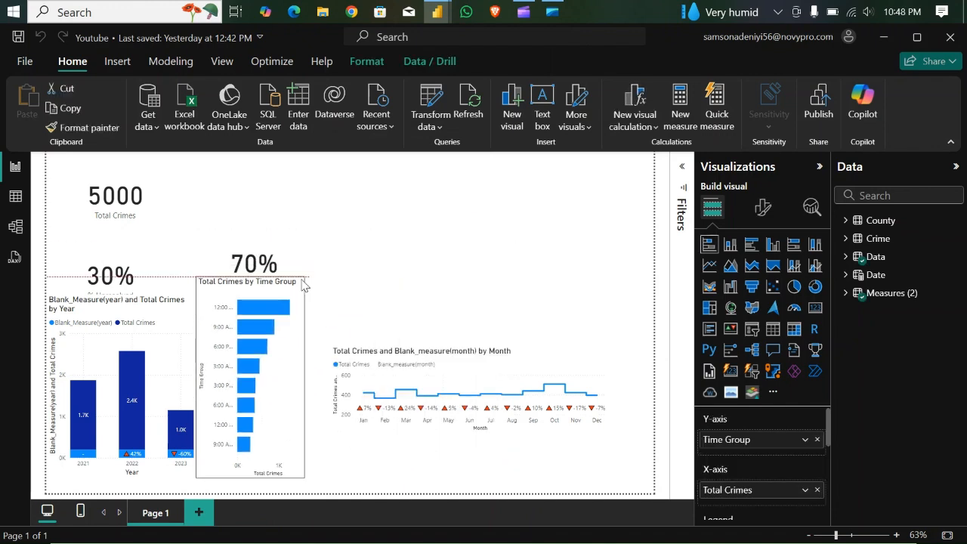
left_click_drag(279, 353, 194, 342)
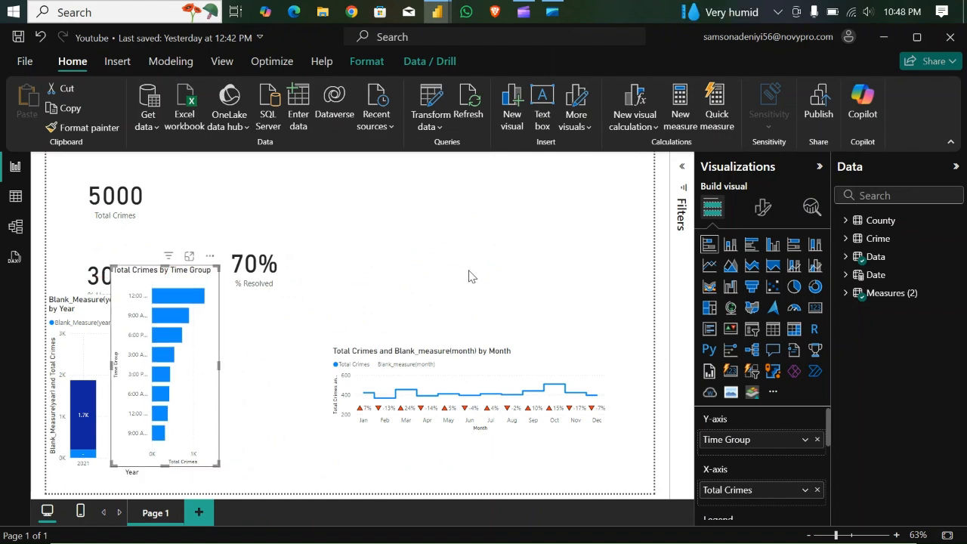
- Insert an empty matrix visual on the report page and open it in focus mode
left_click(424, 232)
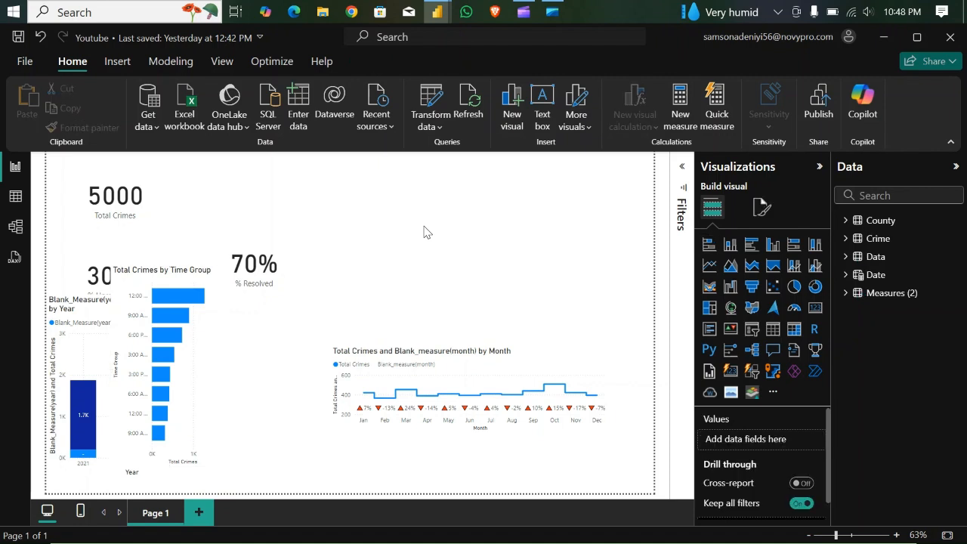
left_click(794, 329)
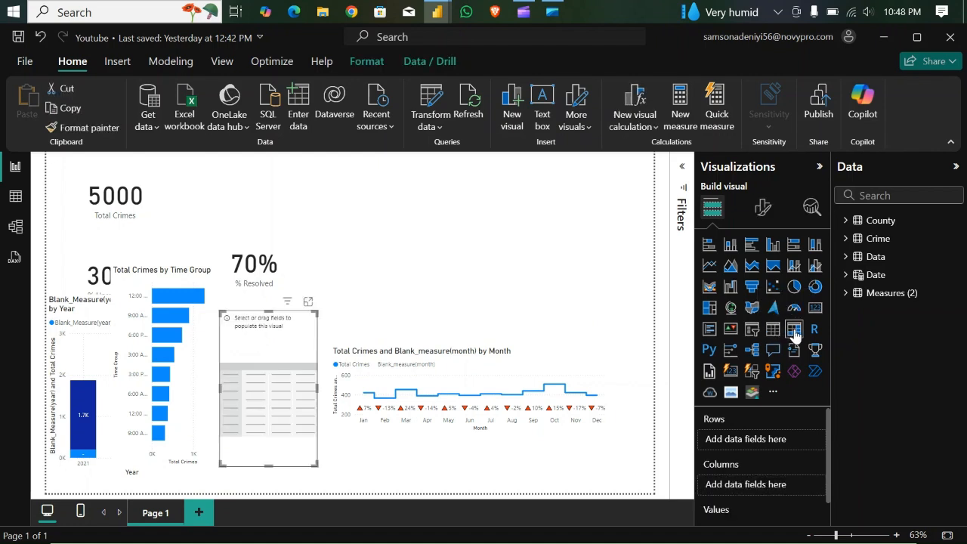
left_click(287, 303)
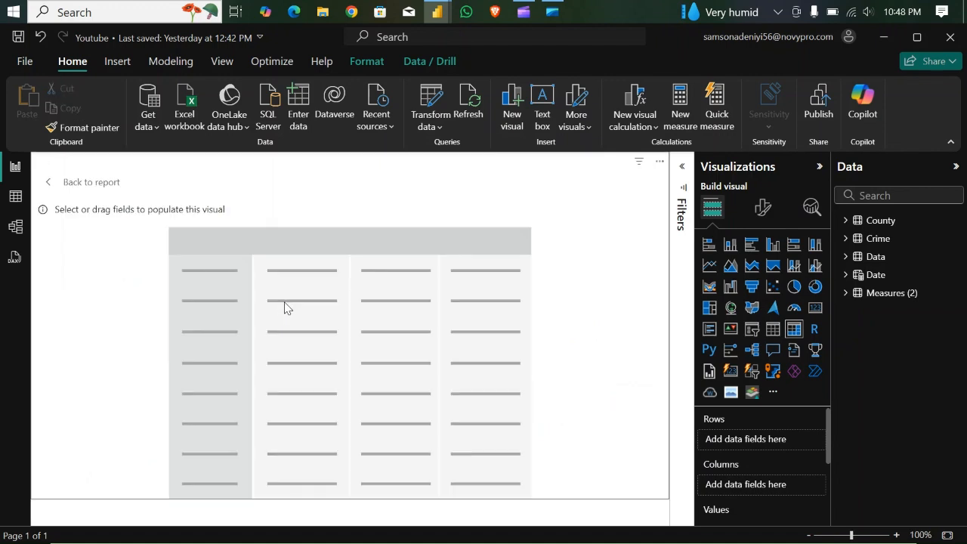
- Set the matrix rows to Day and its columns to Month from the Date table
left_click(846, 274)
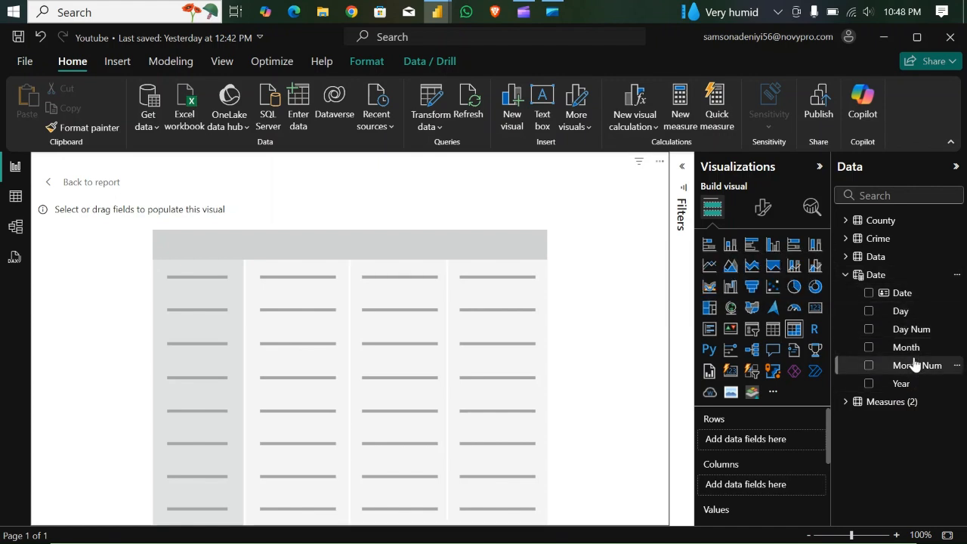
left_click_drag(902, 313, 759, 447)
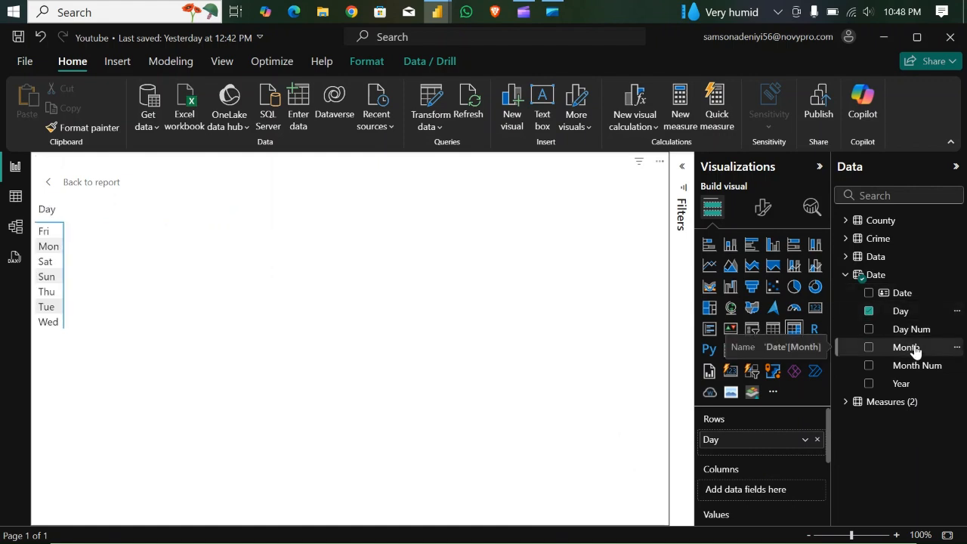
left_click_drag(914, 348, 775, 487)
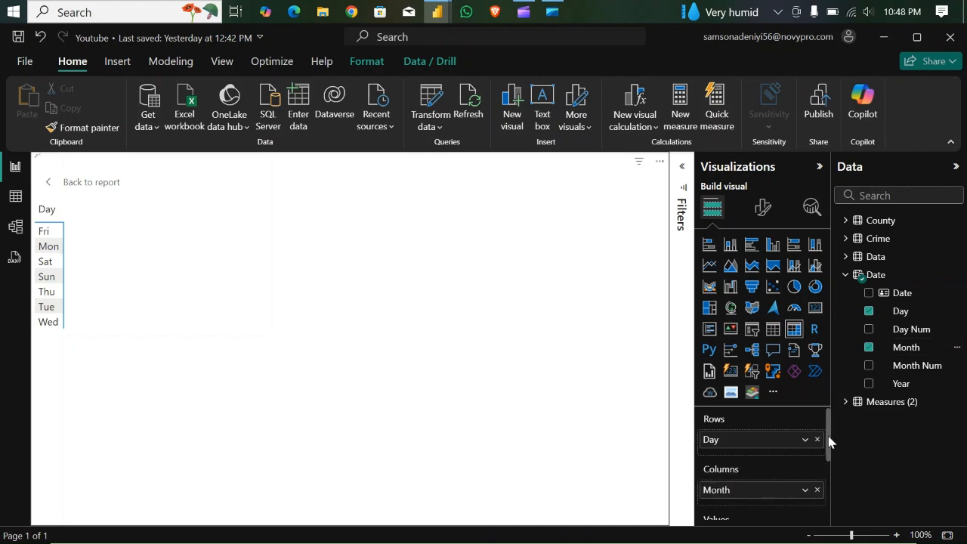
left_click_drag(829, 442, 829, 479)
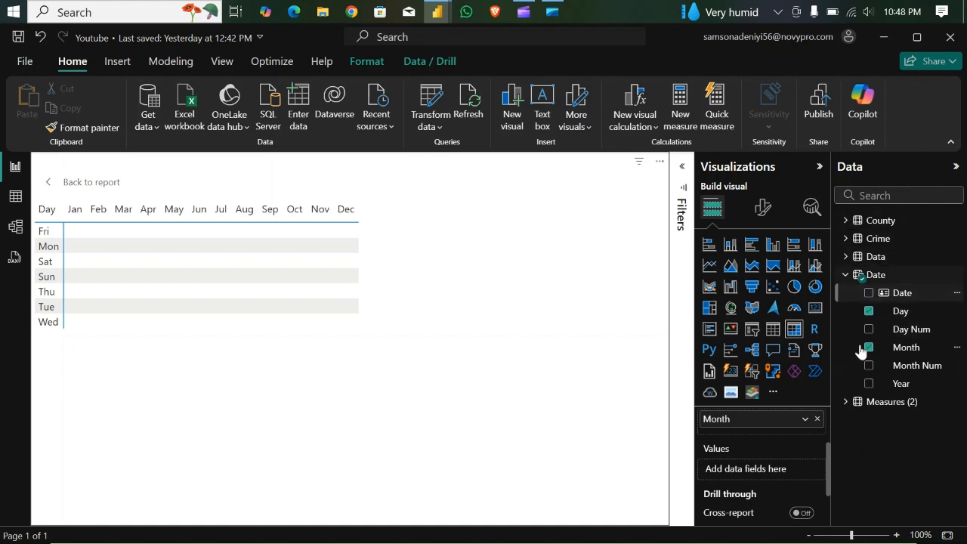
- Add the Total Crimes measure to the matrix values and return from focus mode to the report page
left_click(846, 403)
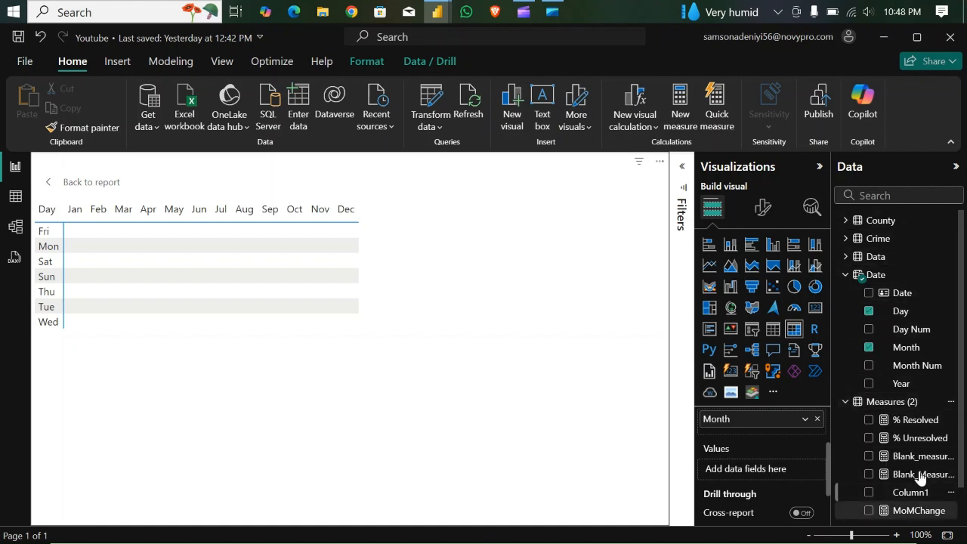
left_click_drag(963, 417, 963, 462)
left_click_drag(917, 495, 776, 467)
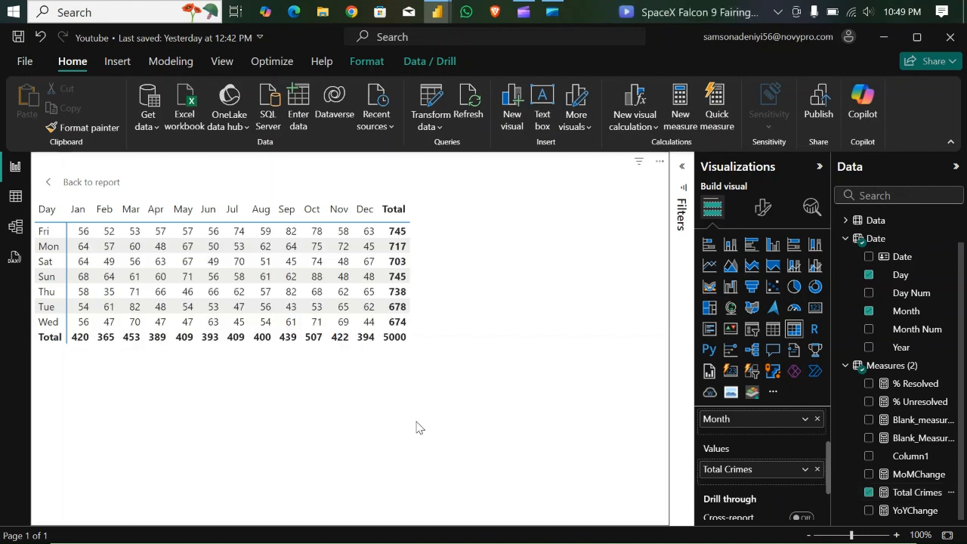
left_click(83, 186)
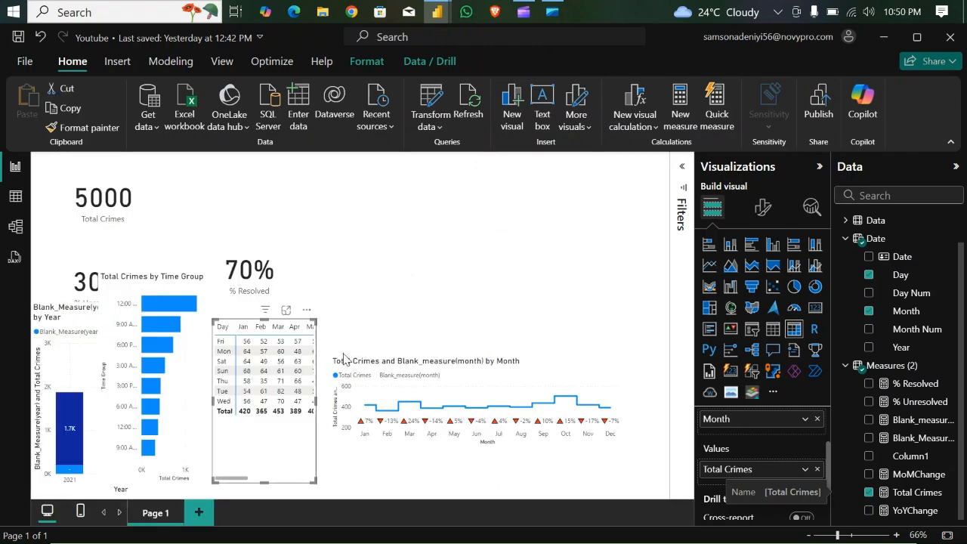
- Create a clustered column chart of Total Crimes by Month and move it down so it overlaps the bottom of the matrix
left_click(572, 198)
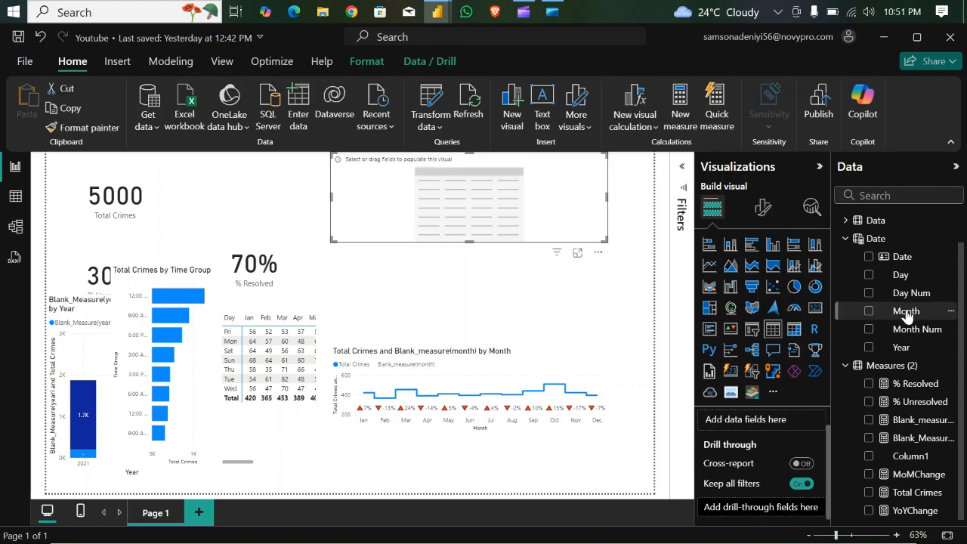
left_click_drag(907, 316, 476, 198)
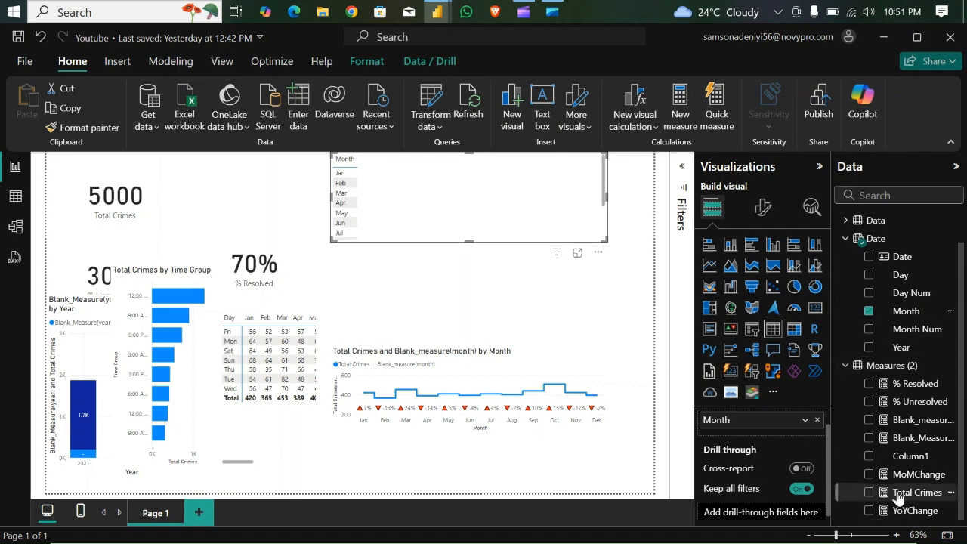
left_click_drag(897, 495, 498, 212)
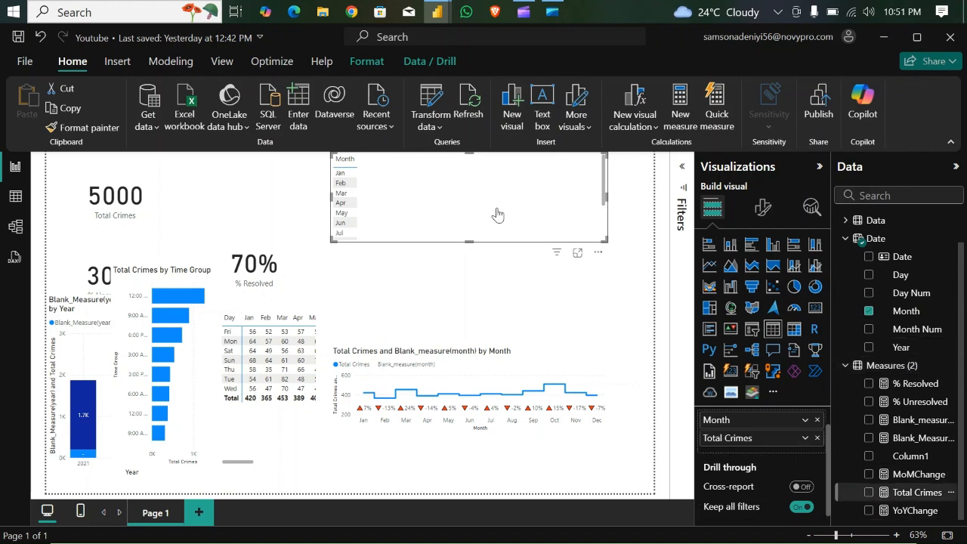
left_click(772, 244)
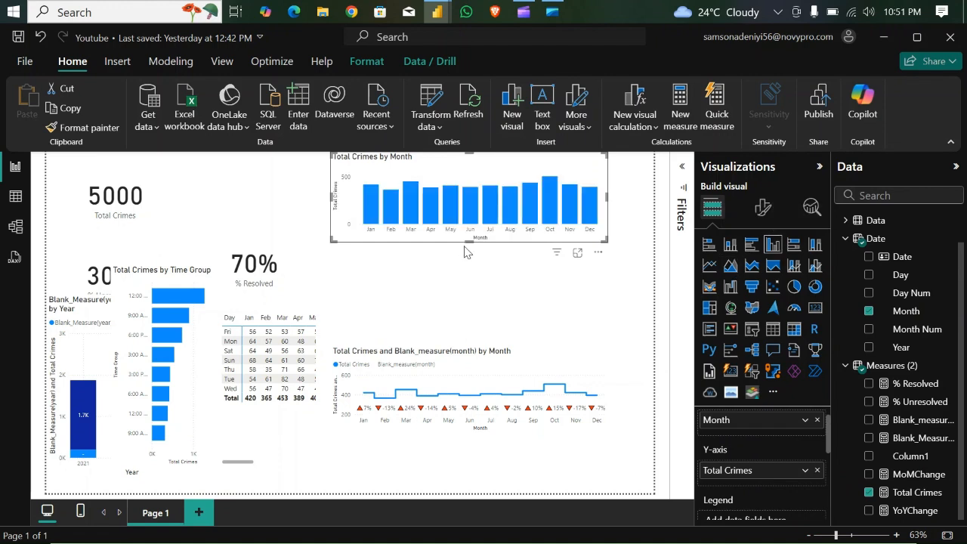
left_click_drag(421, 238, 267, 484)
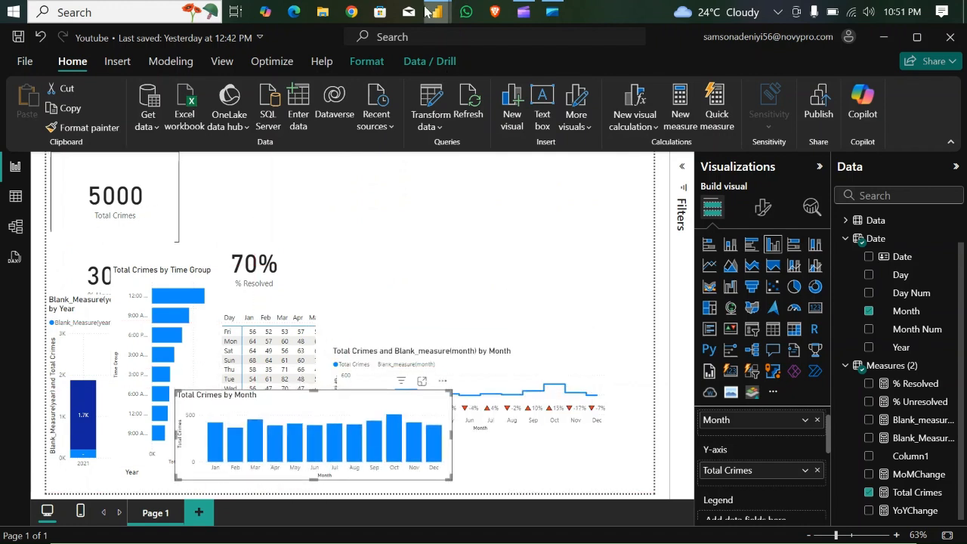
- Examine the Crimes report's page layout and title banner with the side panes collapsed, and return to the Youtube report
mouse_move(437, 12)
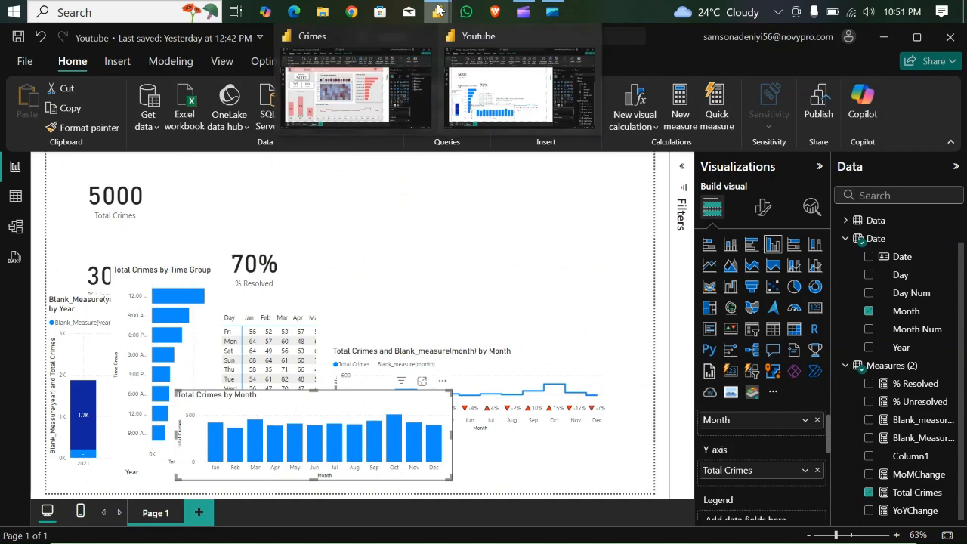
left_click(362, 92)
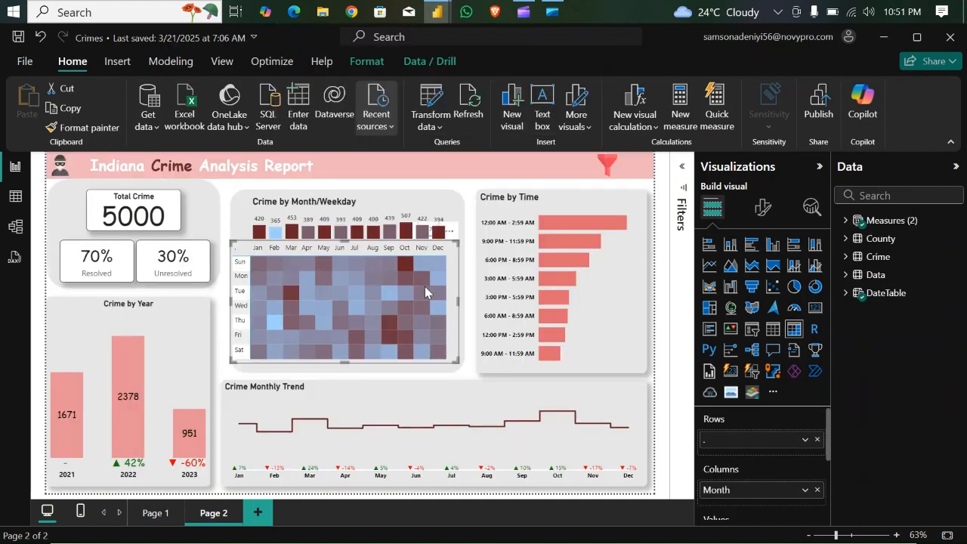
left_click(821, 168)
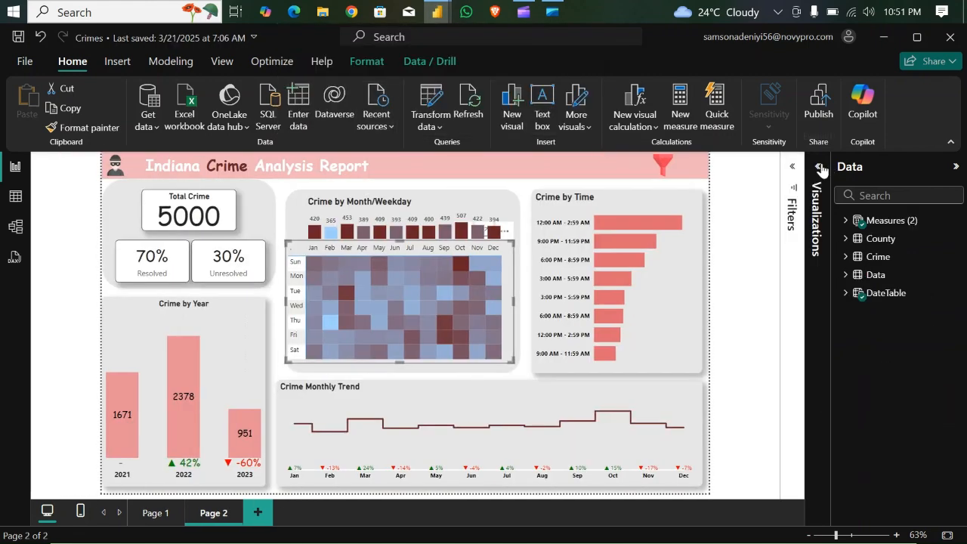
left_click(956, 168)
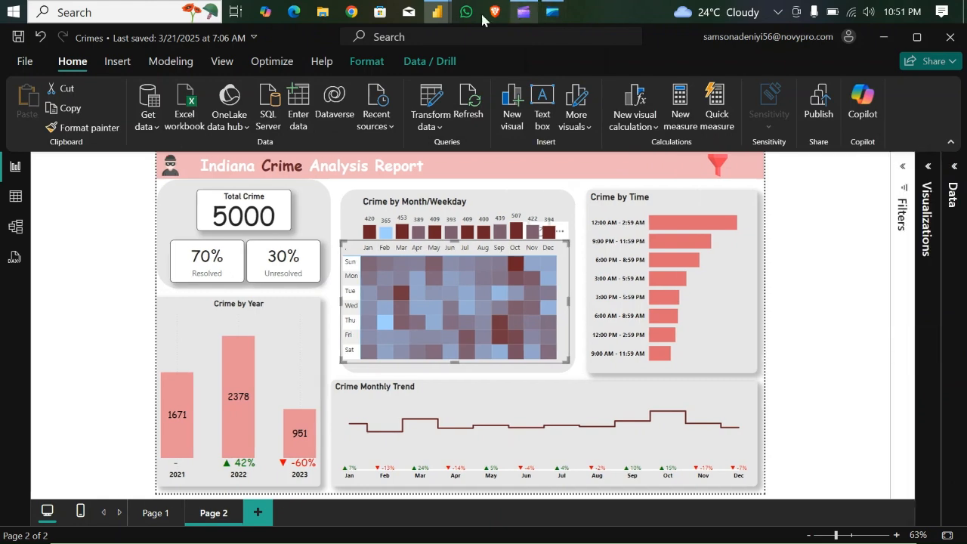
mouse_move(447, 11)
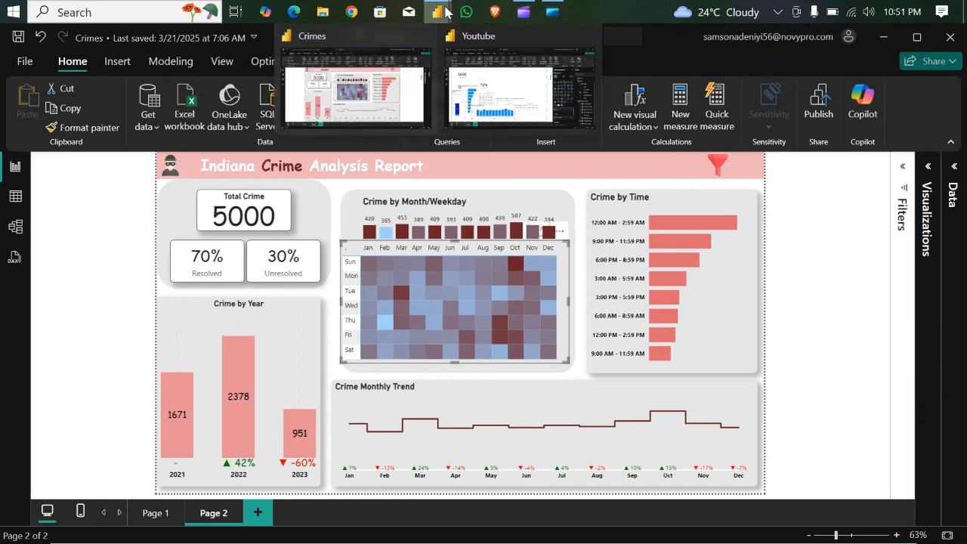
left_click(485, 87)
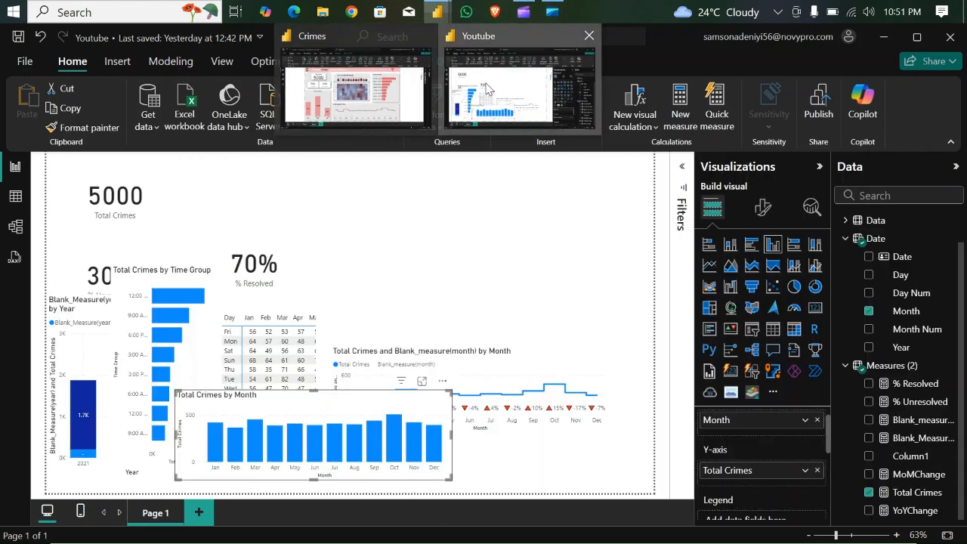
- Move the Total Crimes card down over the Total Crimes by Time Group chart to clear the page's upper corner
left_click(127, 196)
left_click_drag(127, 197, 169, 331)
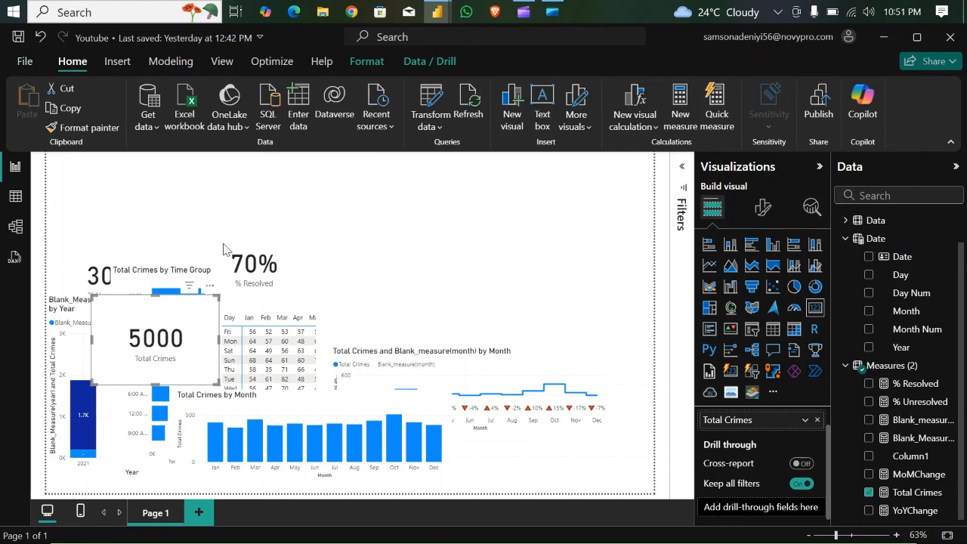
left_click(542, 164)
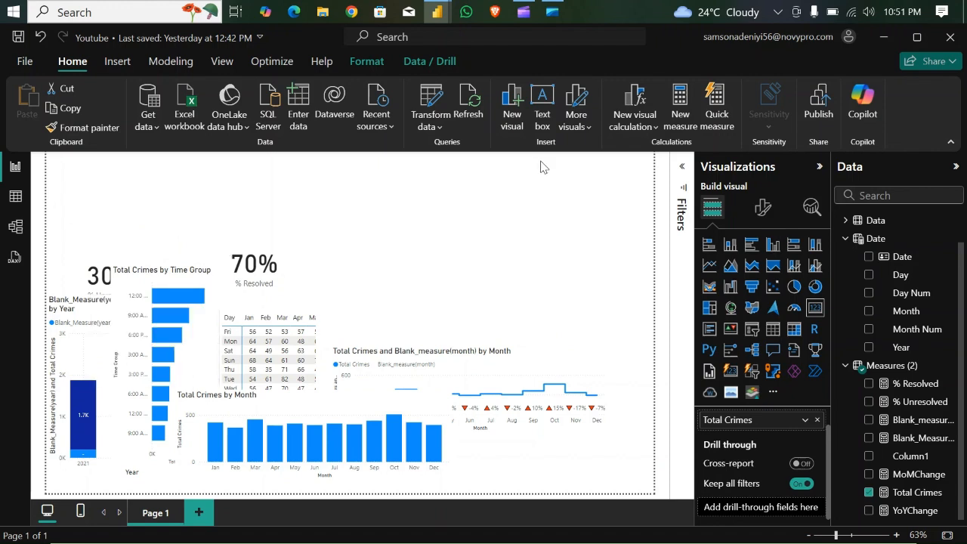
- Add a text box reading "Indiana Crimes Analysis Report" and set its font size to 28
left_click(544, 106)
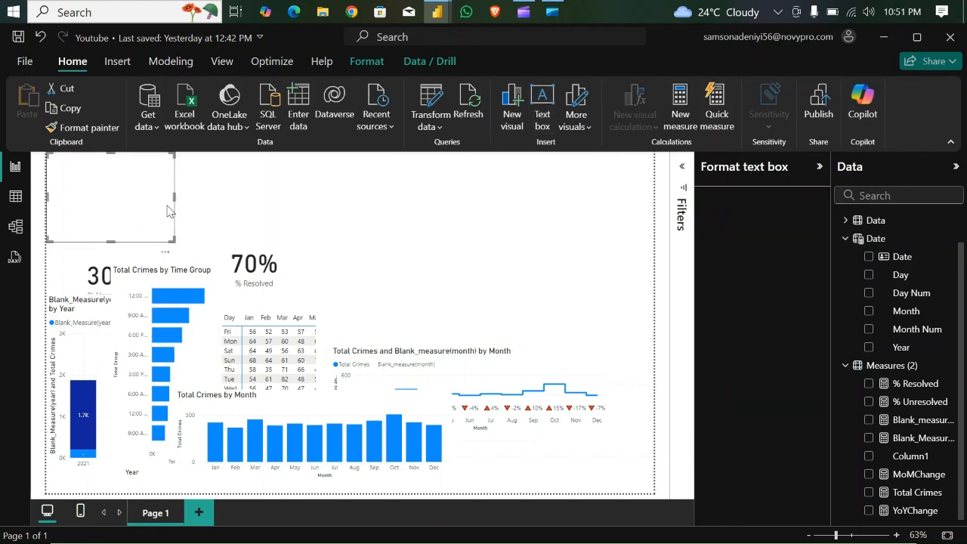
left_click(85, 176)
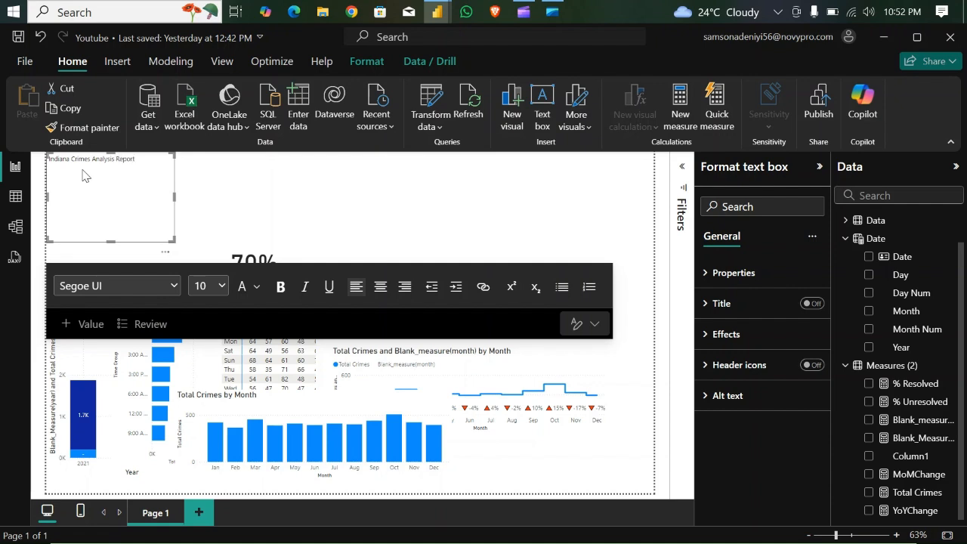
left_click_drag(133, 157, 56, 160)
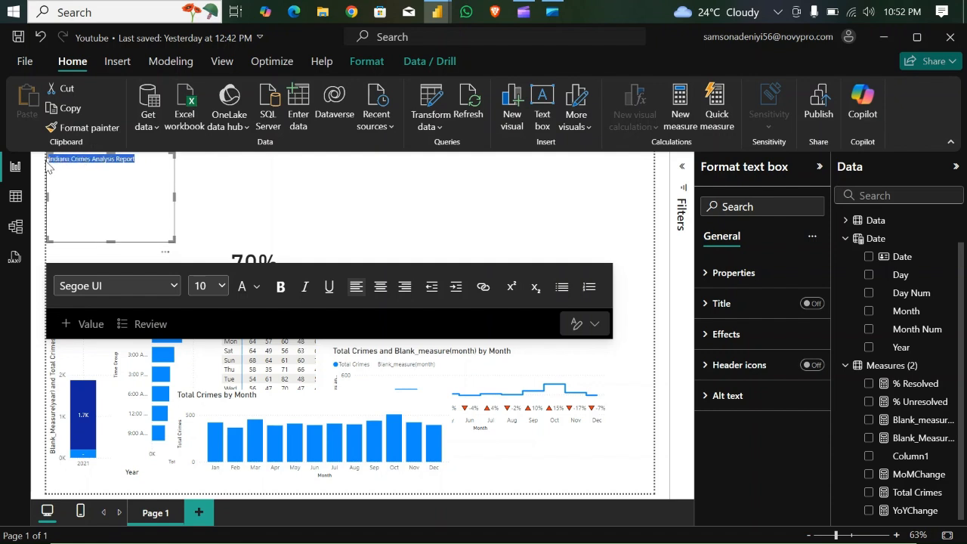
left_click(208, 285)
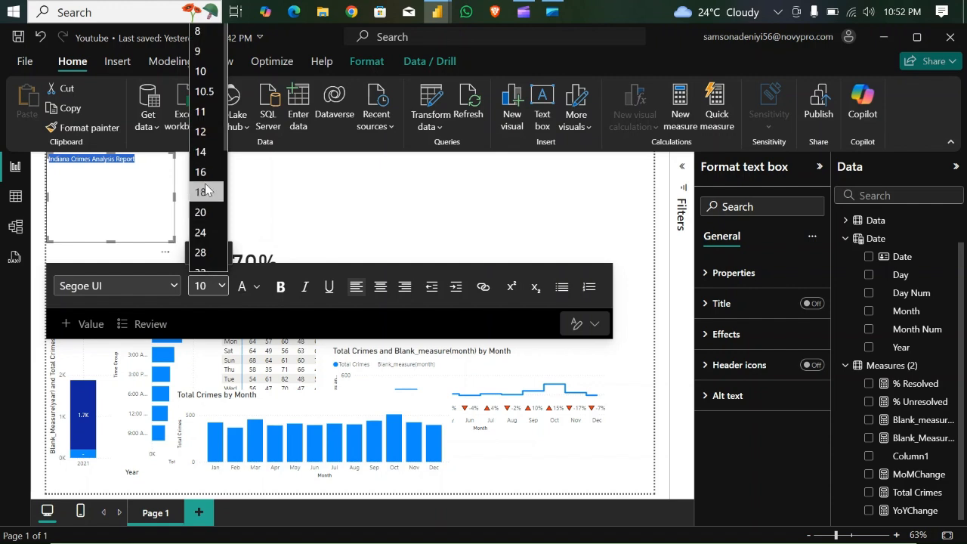
left_click(200, 212)
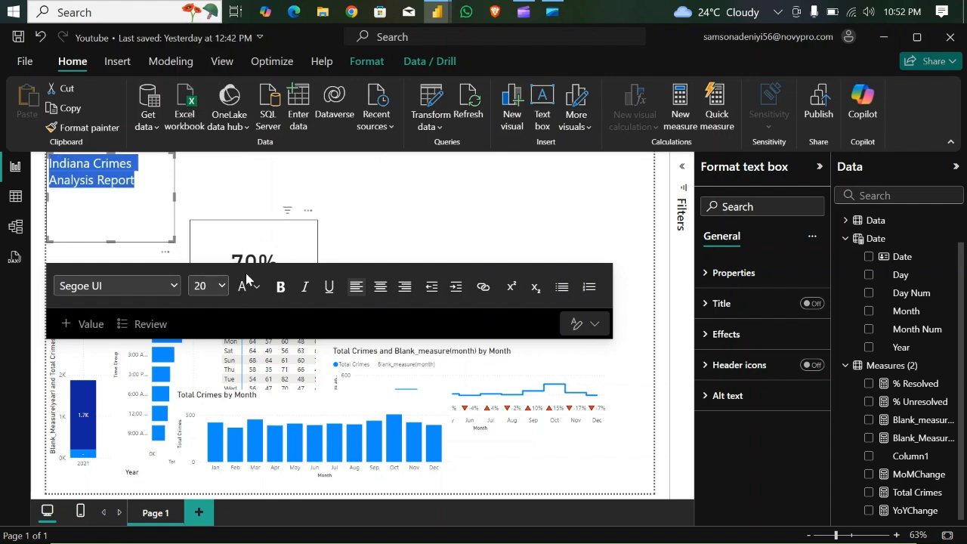
left_click(222, 286)
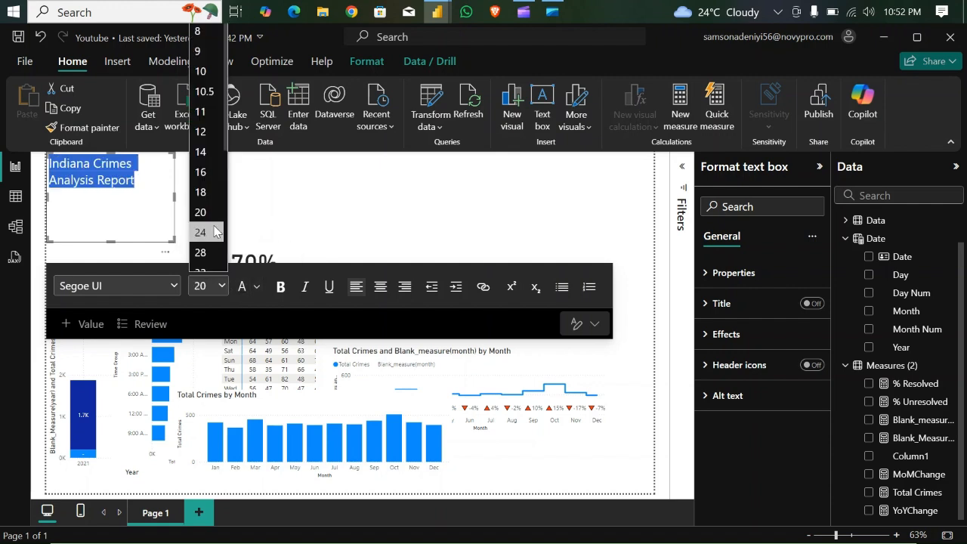
left_click(201, 252)
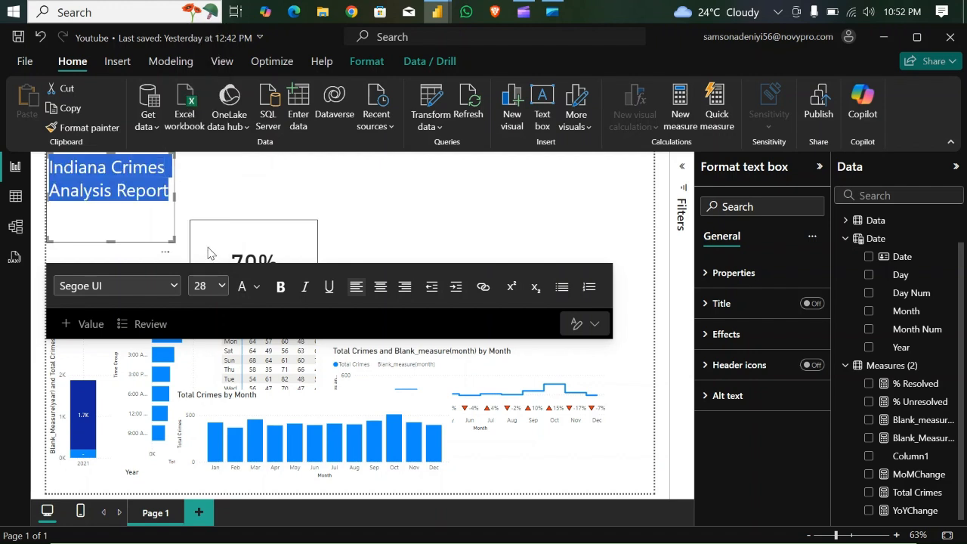
- Format the report title in bold Comic Sans MS and resize its text box into a thin banner across the page width
left_click(133, 285)
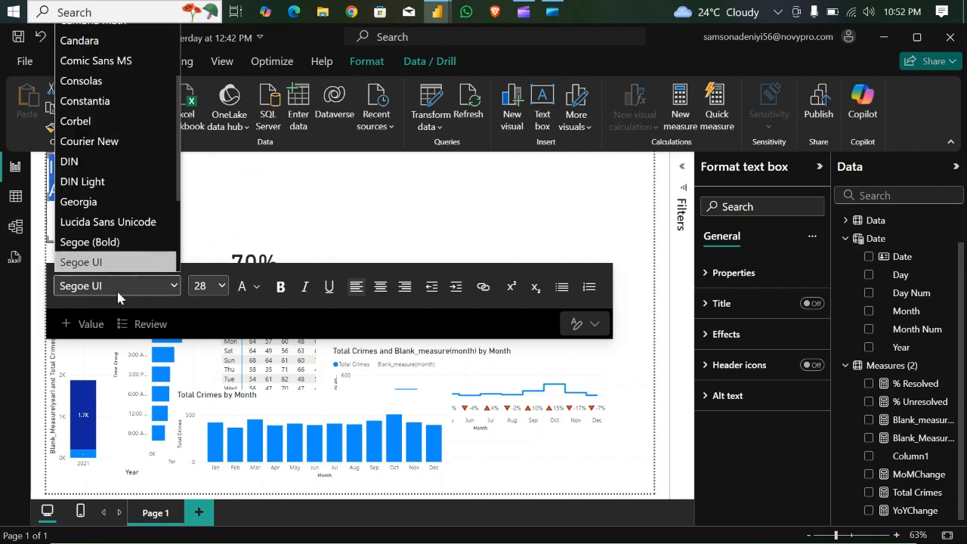
left_click(96, 61)
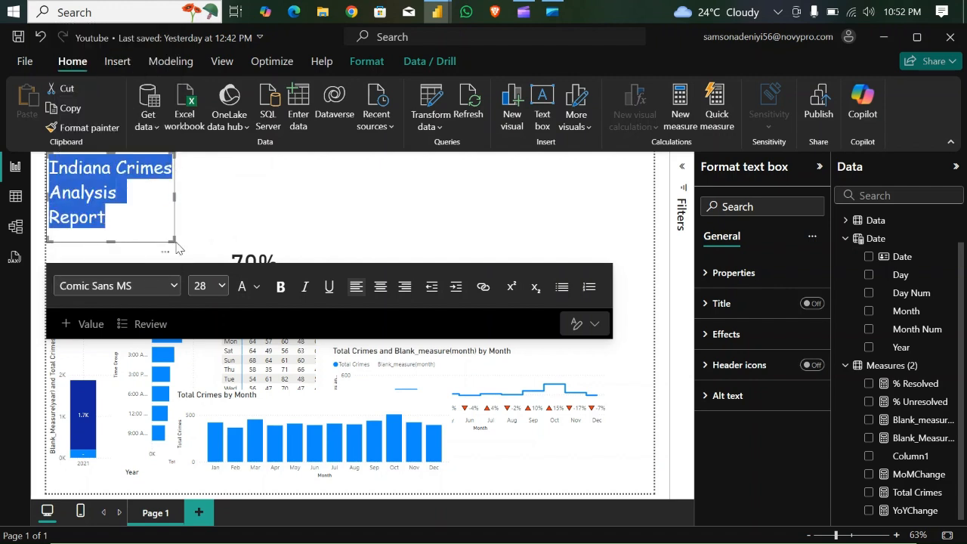
left_click_drag(173, 244, 667, 185)
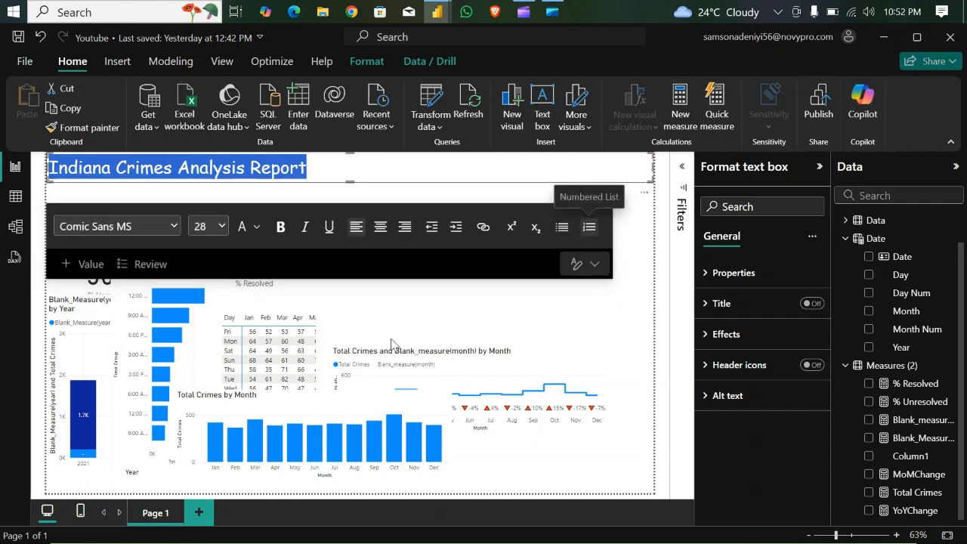
left_click(281, 227)
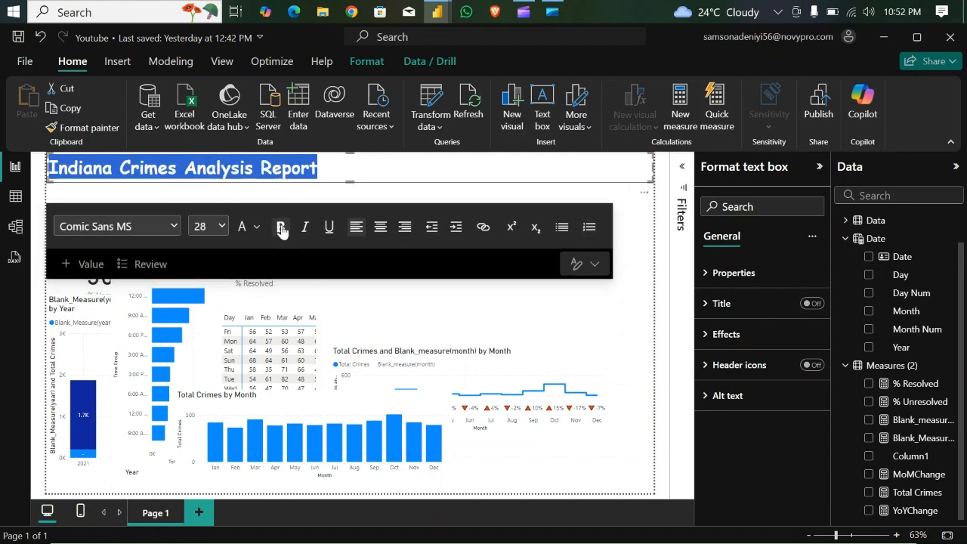
left_click(401, 170)
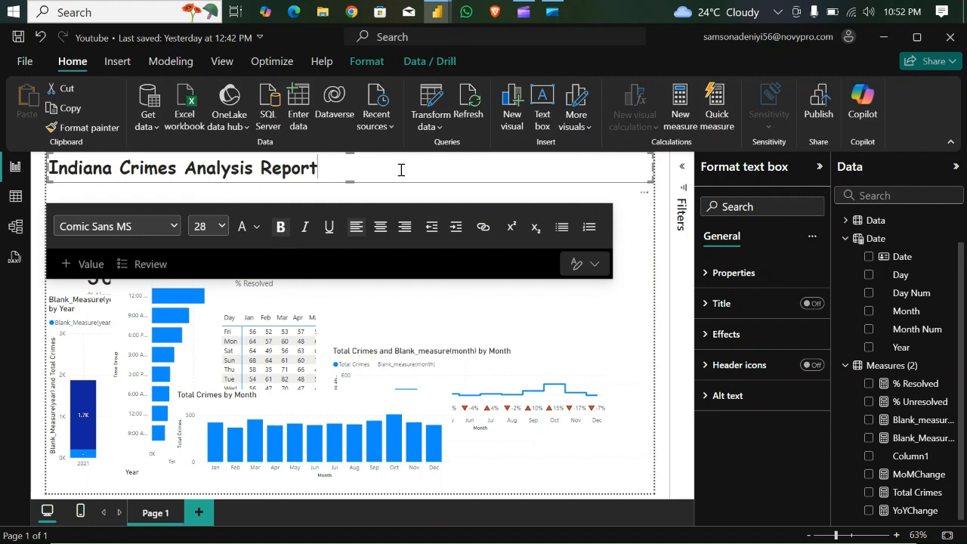
- Set the title text box background to the red shade #de6a73 (Theme color 8, 20% lighter)
left_click(708, 337)
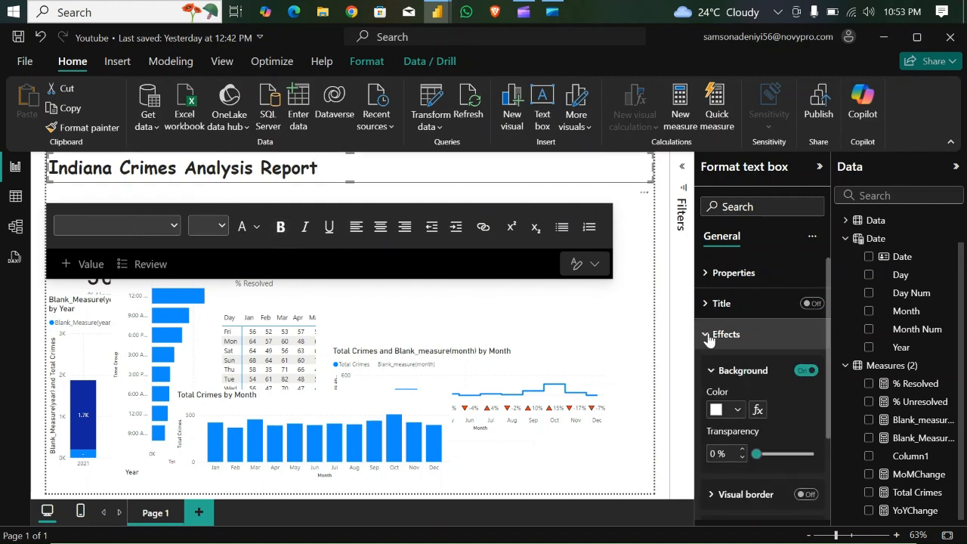
left_click(737, 410)
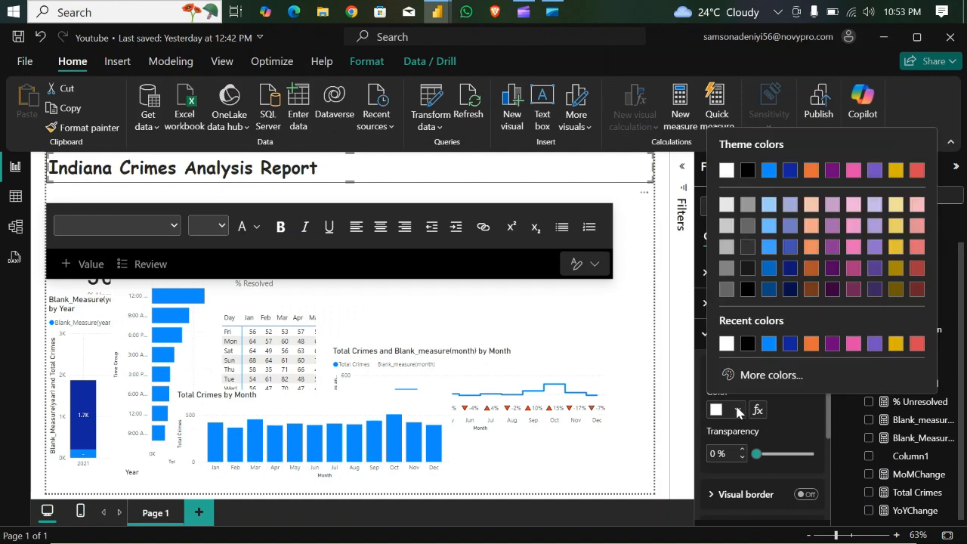
left_click(916, 247)
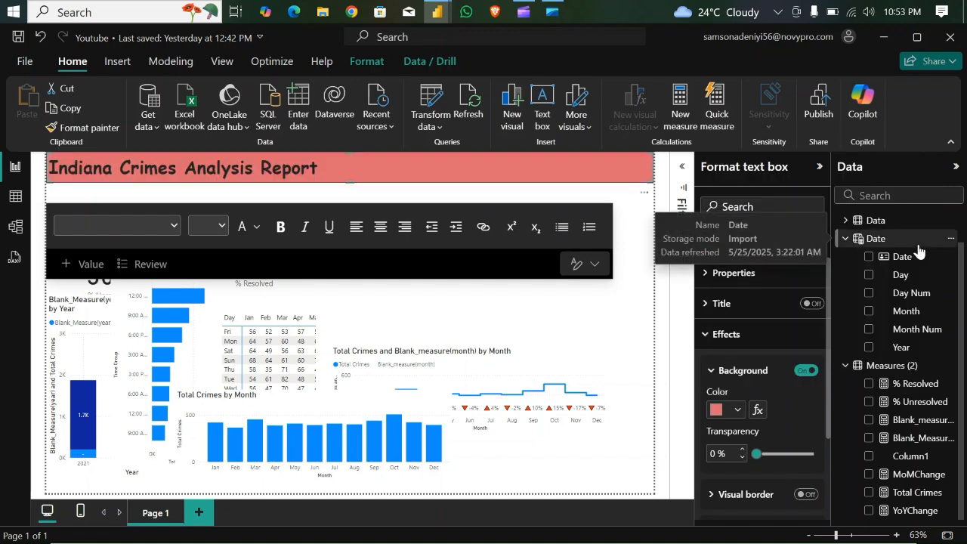
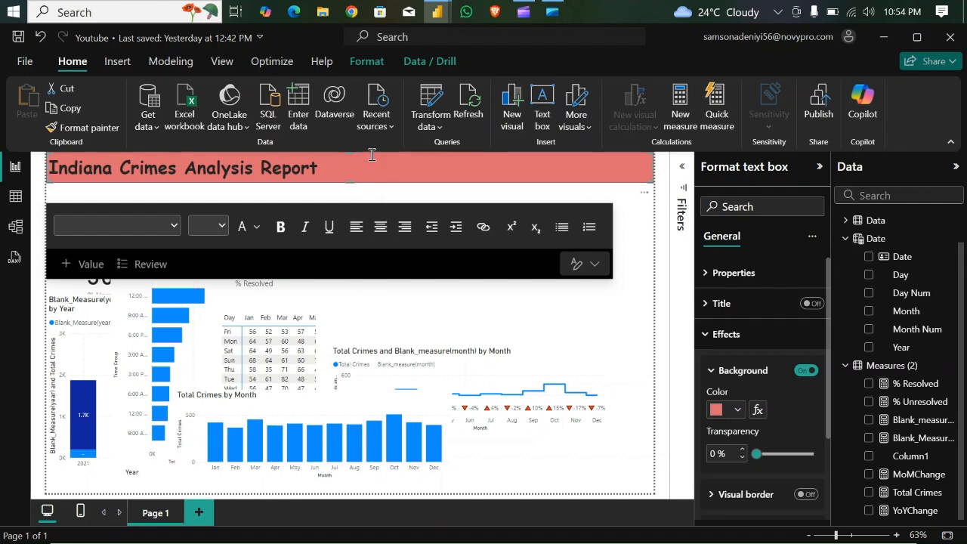
- Set the font colour of the whole report title to white
left_click_drag(318, 168, 48, 170)
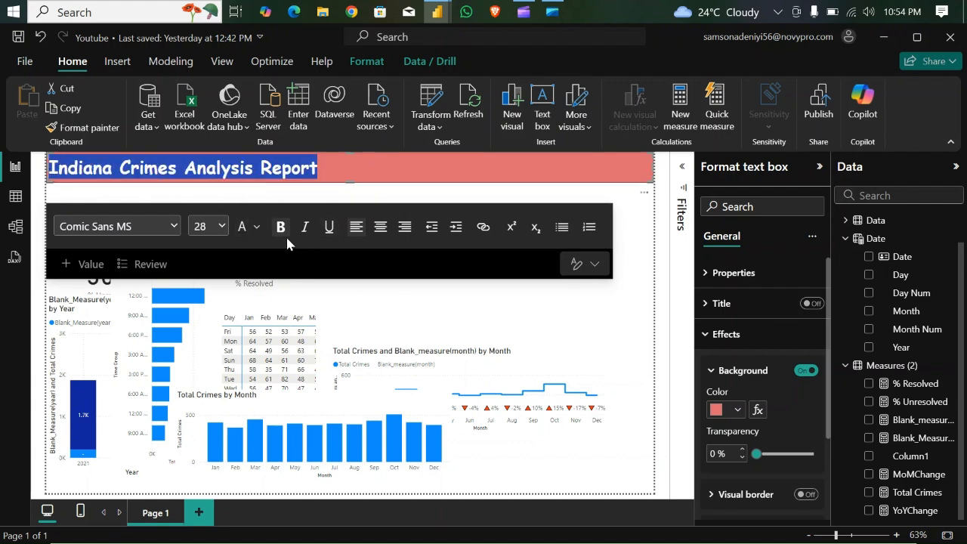
left_click(257, 227)
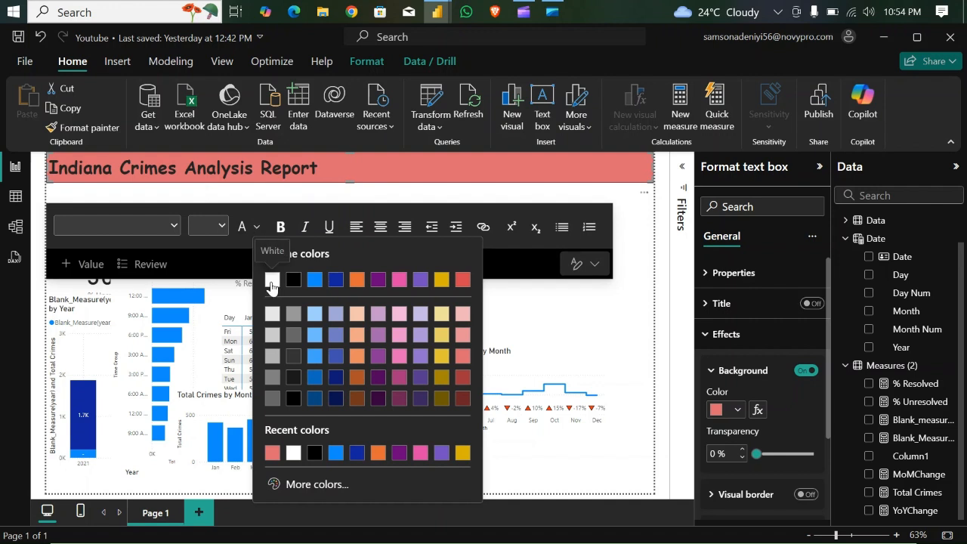
left_click(273, 281)
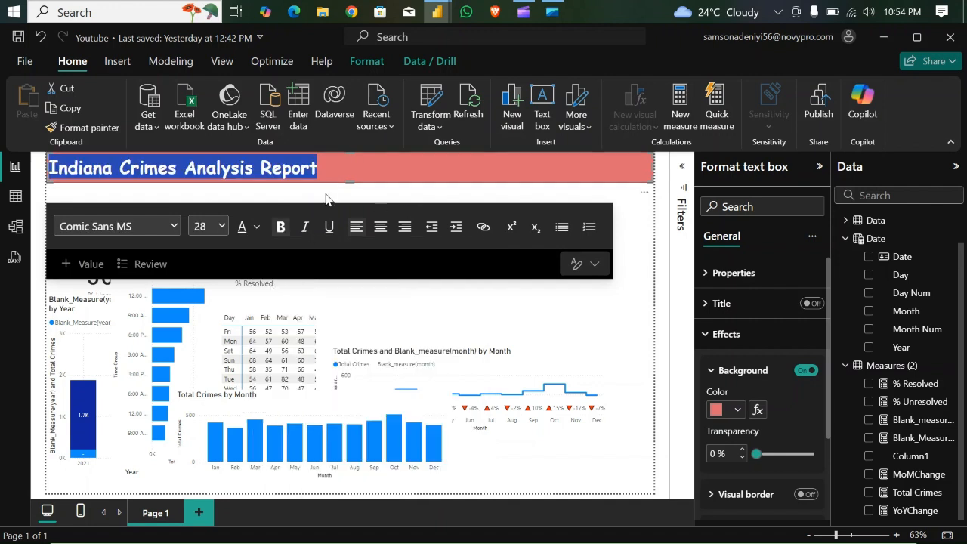
left_click(346, 166)
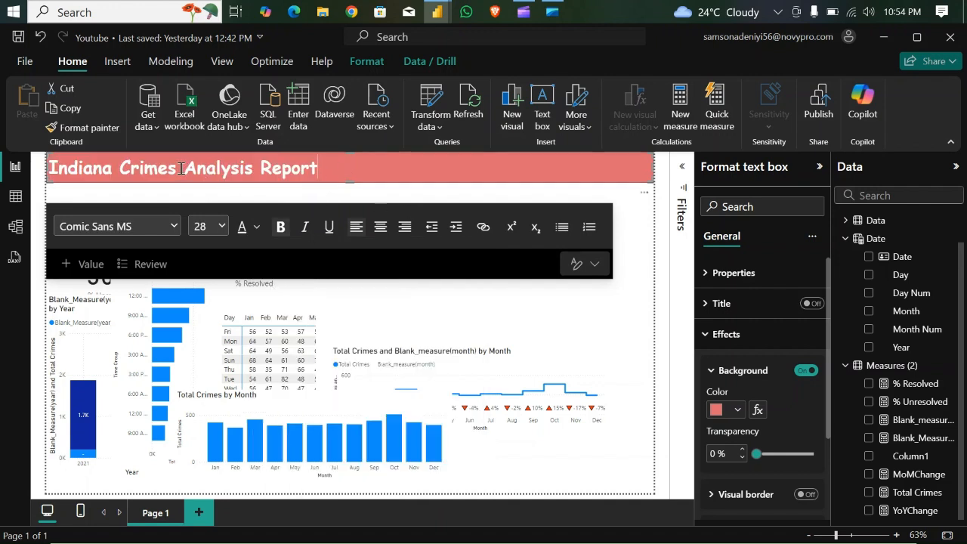
- Colour the word "Crimes" in the title dark red and indent the title text slightly within its banner
left_click_drag(178, 167, 126, 167)
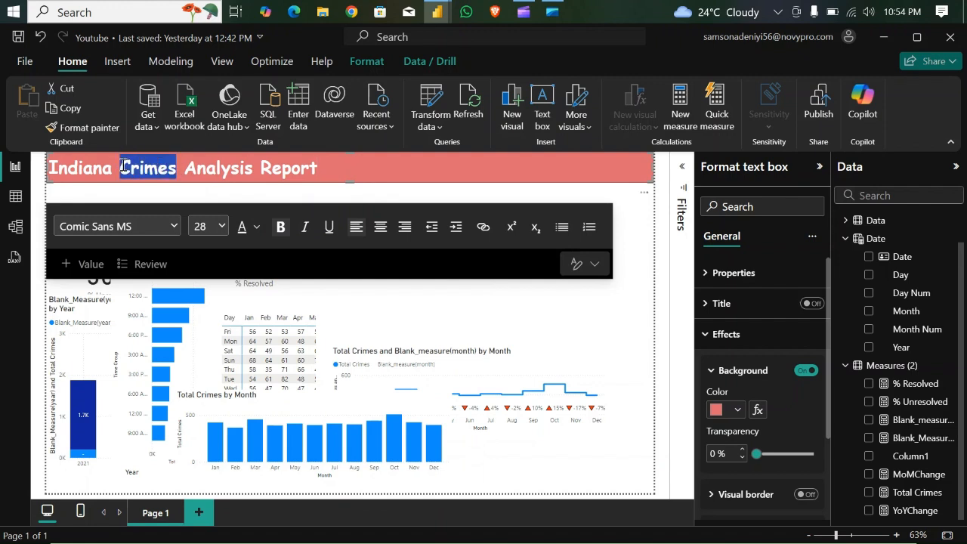
left_click(257, 227)
left_click(461, 398)
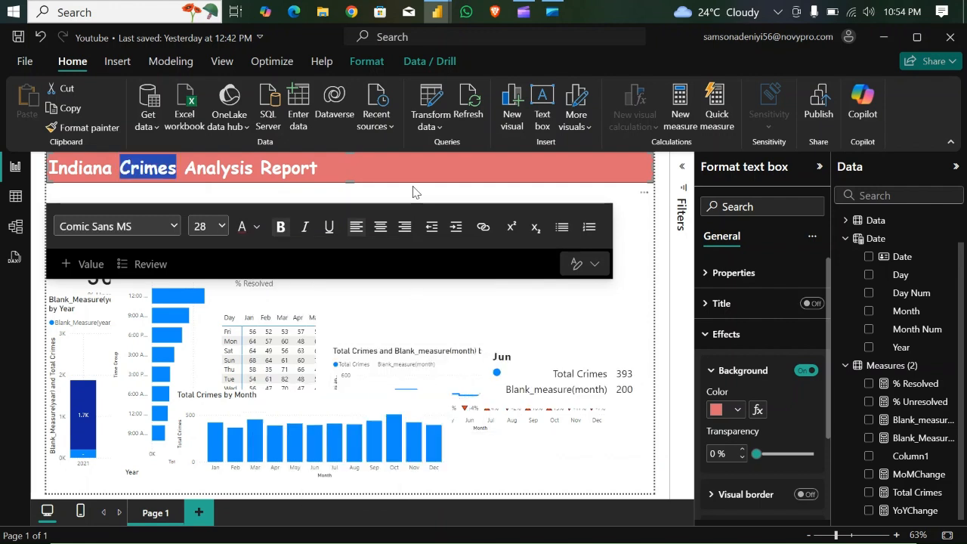
left_click(346, 164)
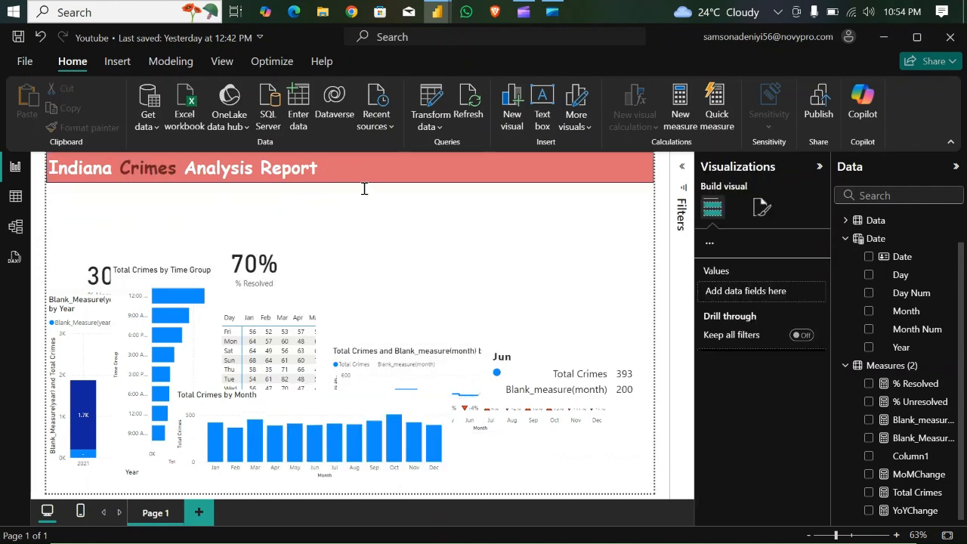
left_click(210, 179)
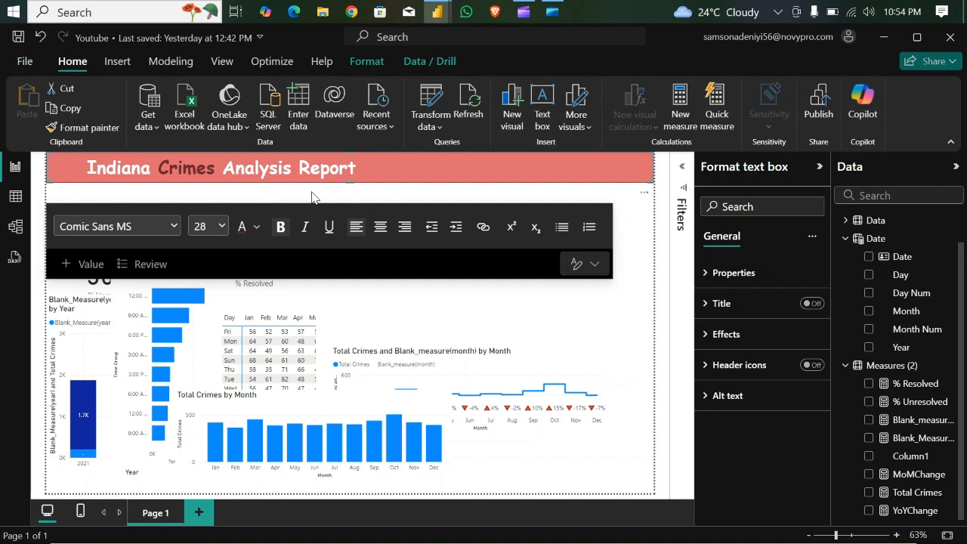
left_click(656, 307)
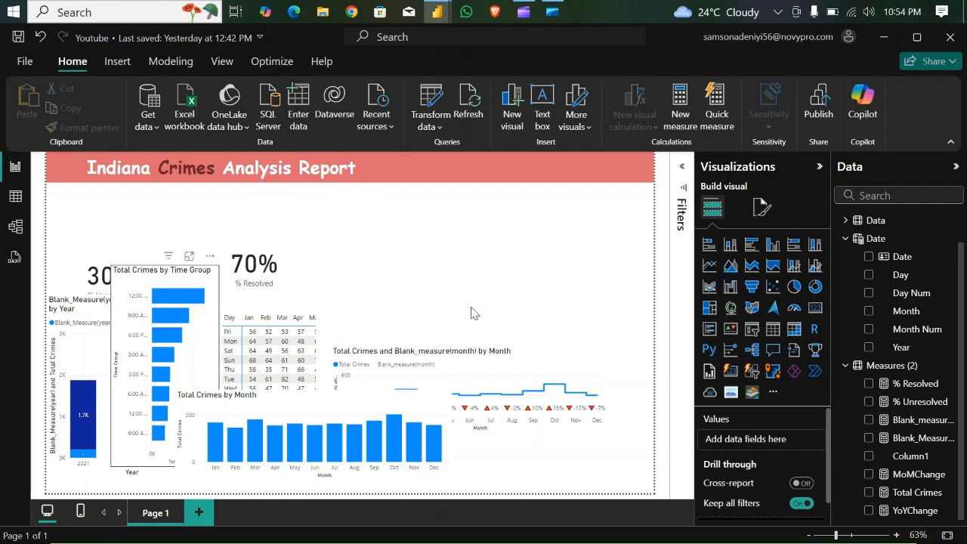
- Move the time-group and yearly charts away from the cards, and place a smaller Total Crimes card directly under the title banner
left_click_drag(177, 354, 480, 299)
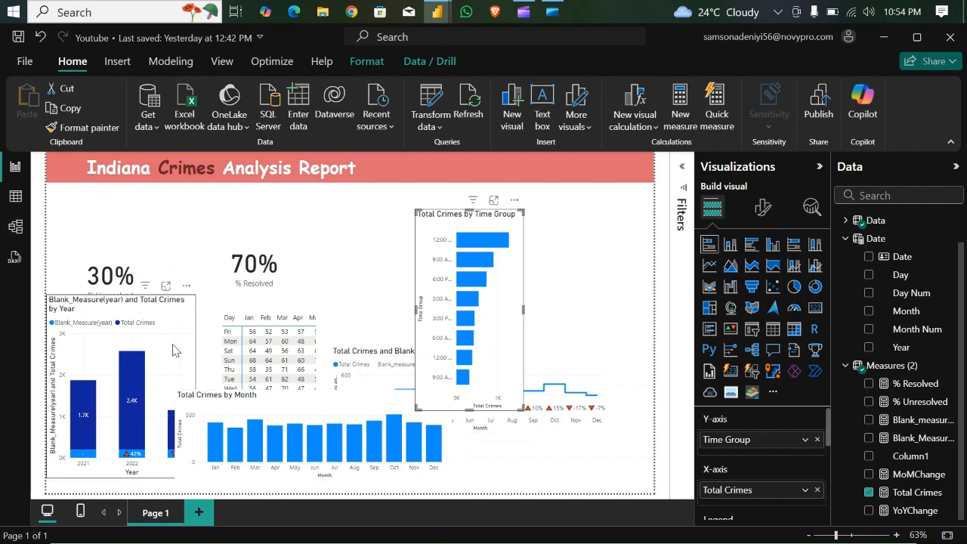
left_click_drag(144, 370, 338, 385)
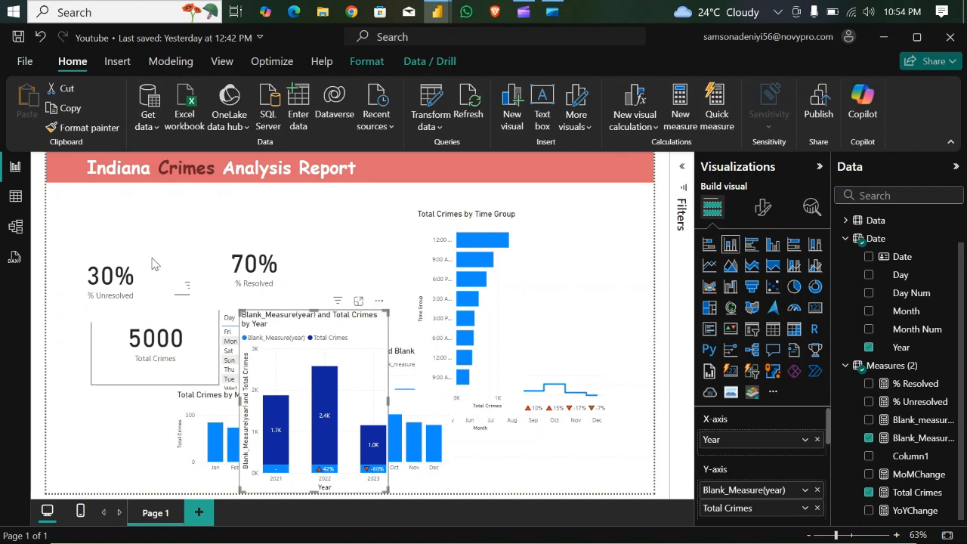
mouse_move(142, 232)
left_mouse_down()
mouse_move(137, 222)
mouse_move(146, 234)
left_mouse_up()
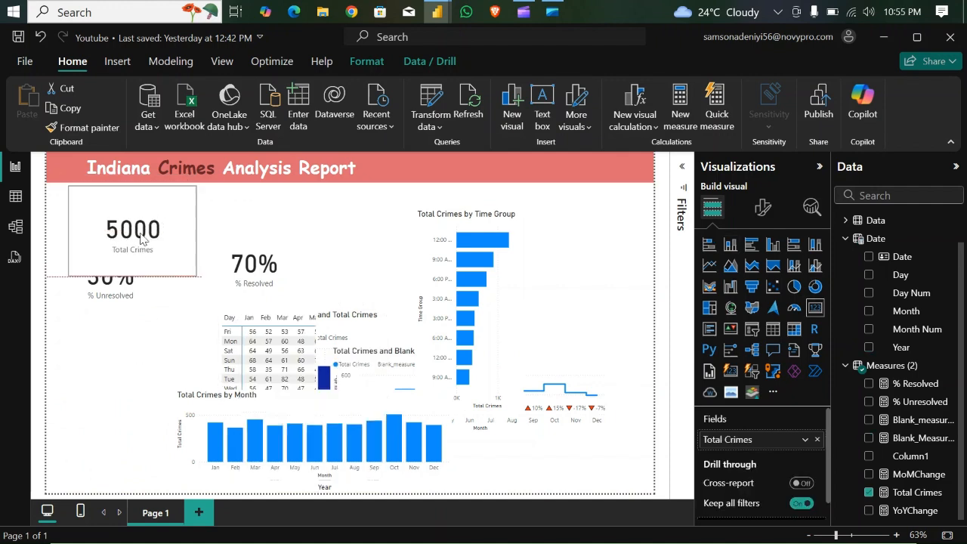
left_click_drag(191, 273, 172, 231)
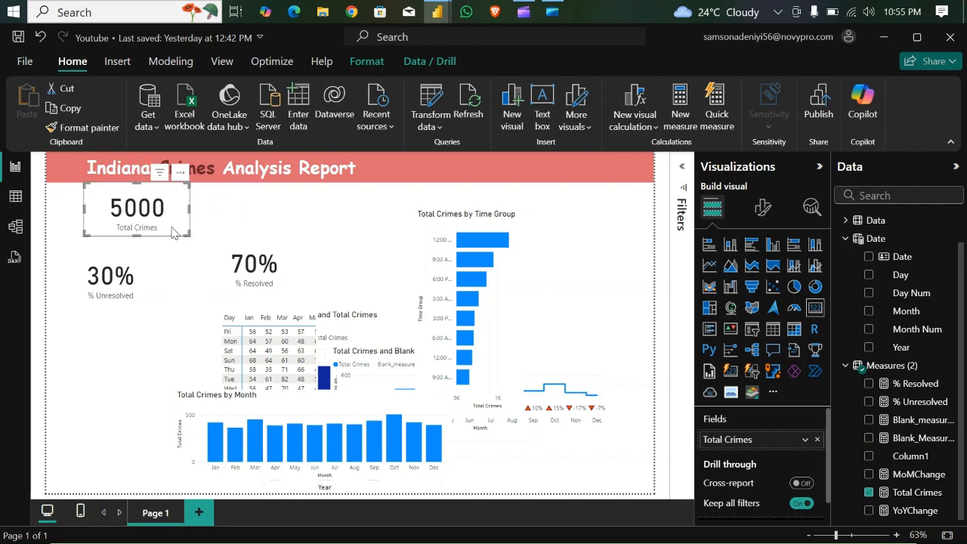
- Set the Total Crimes card's callout value font to Comic Sans MS at size 40
left_click(761, 215)
left_click(710, 313)
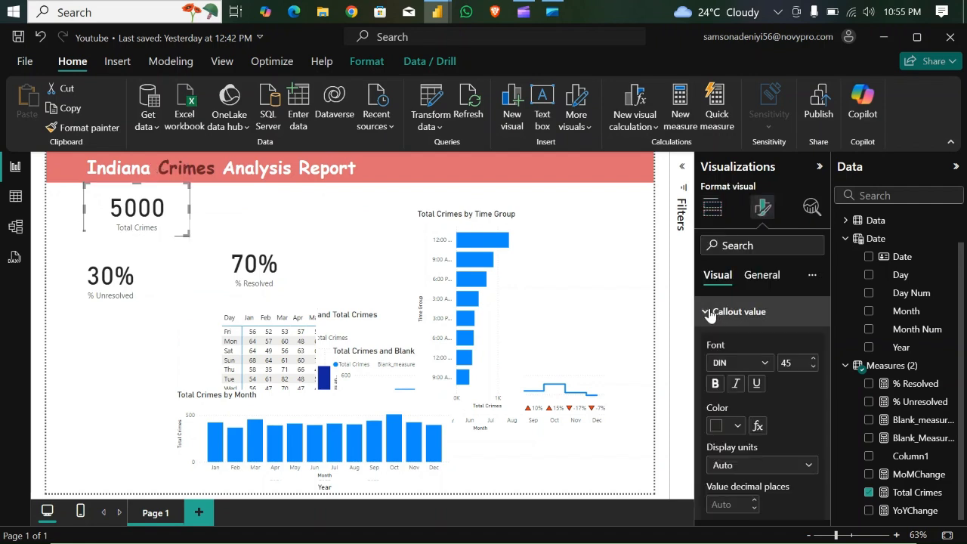
left_click(753, 363)
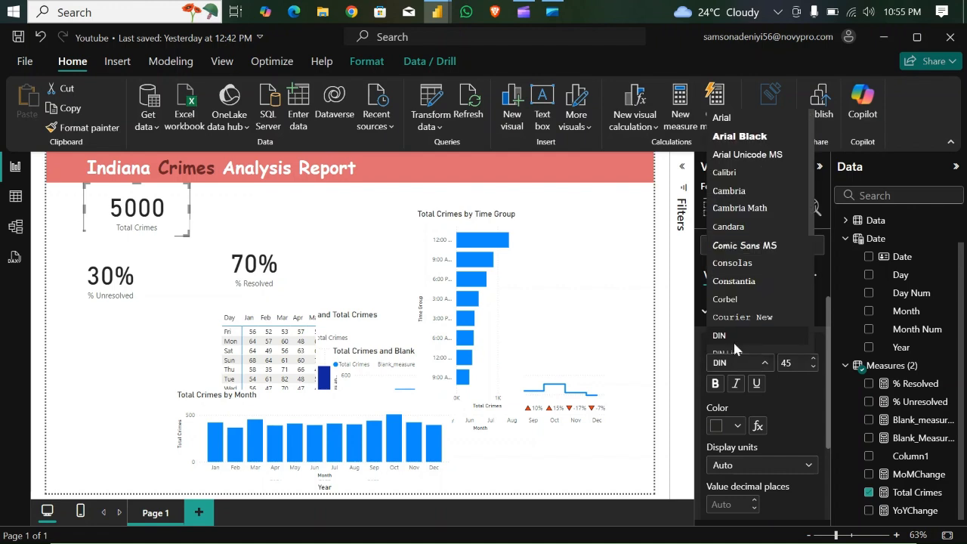
left_click(755, 245)
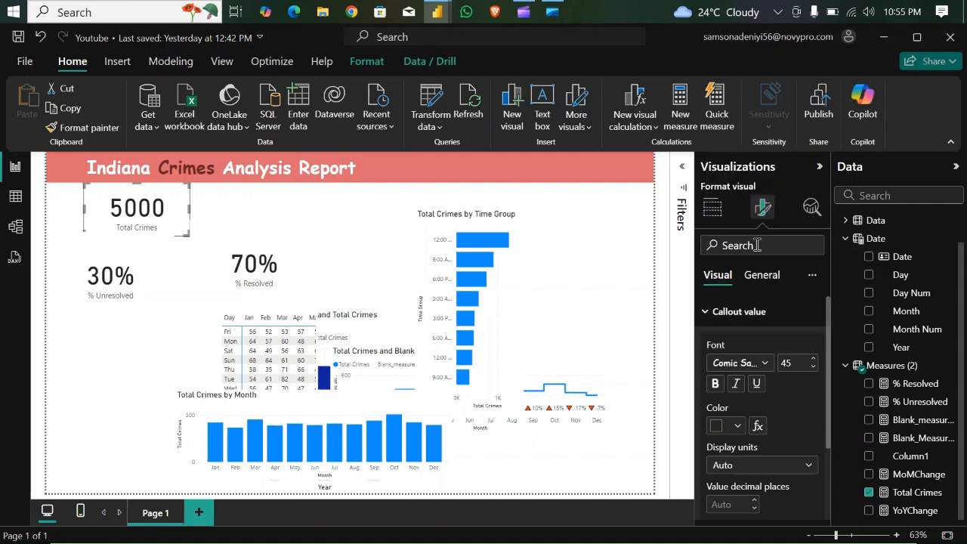
left_click(813, 368)
left_click(813, 368)
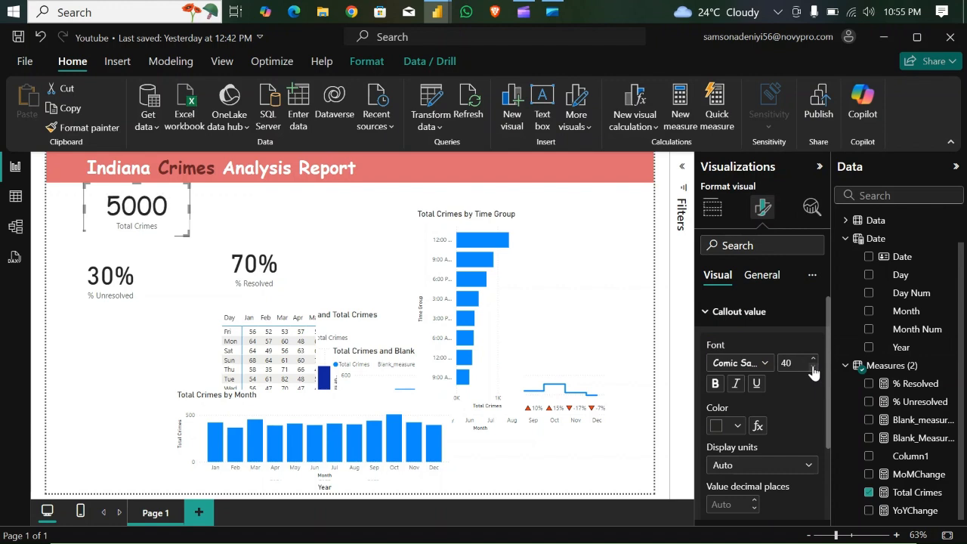
- Turn on a visual border for the Total Crimes card and round its corners
left_click(765, 276)
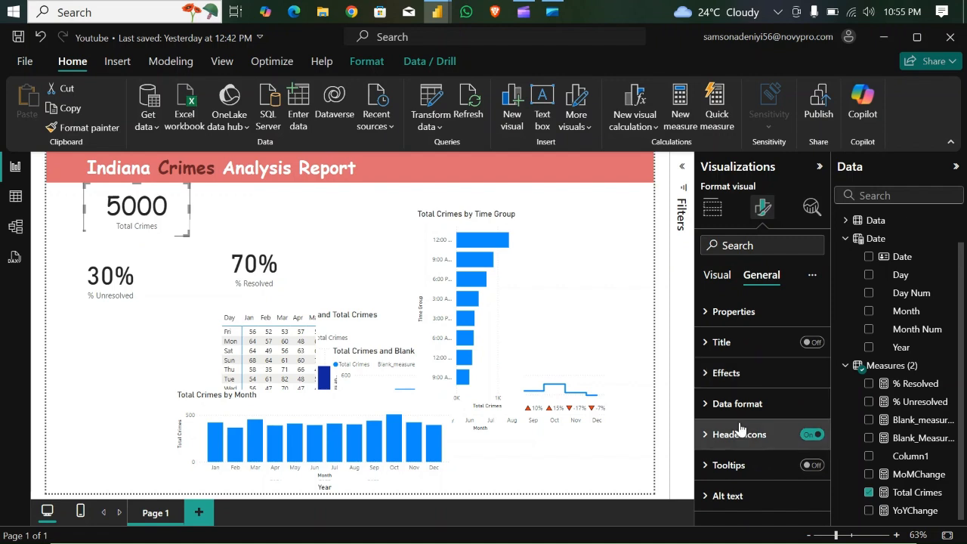
left_click(706, 373)
scroll(739, 421, "down", 3)
scroll(739, 430, "down", 1)
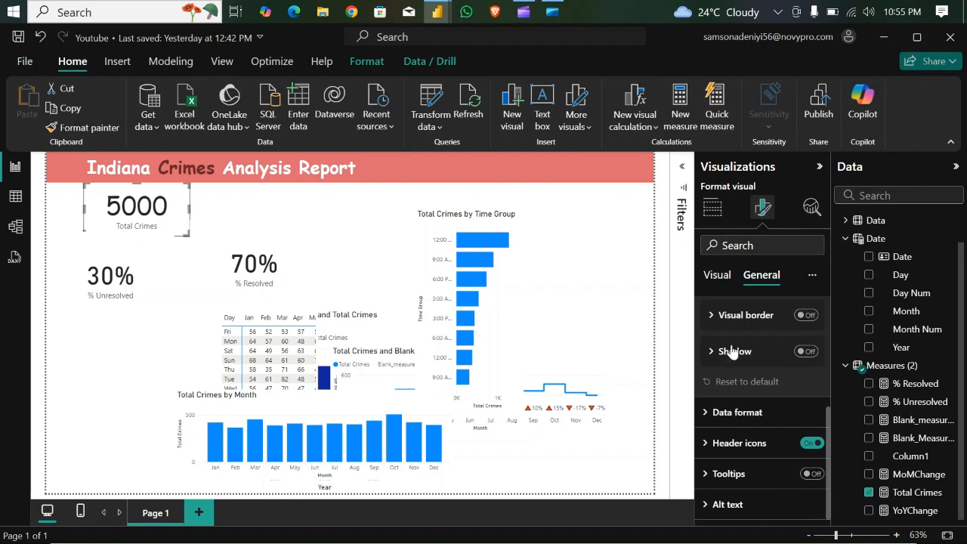
left_click(806, 315)
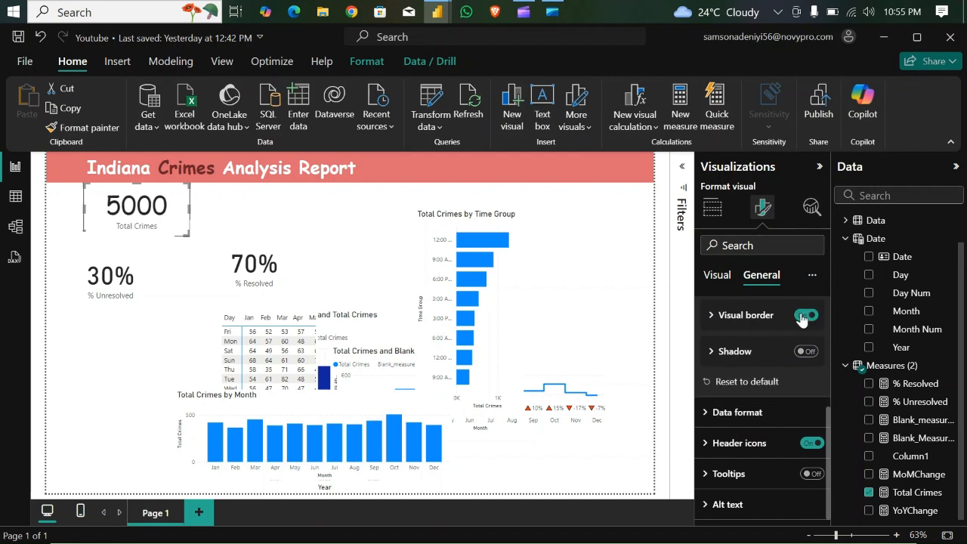
left_click(712, 316)
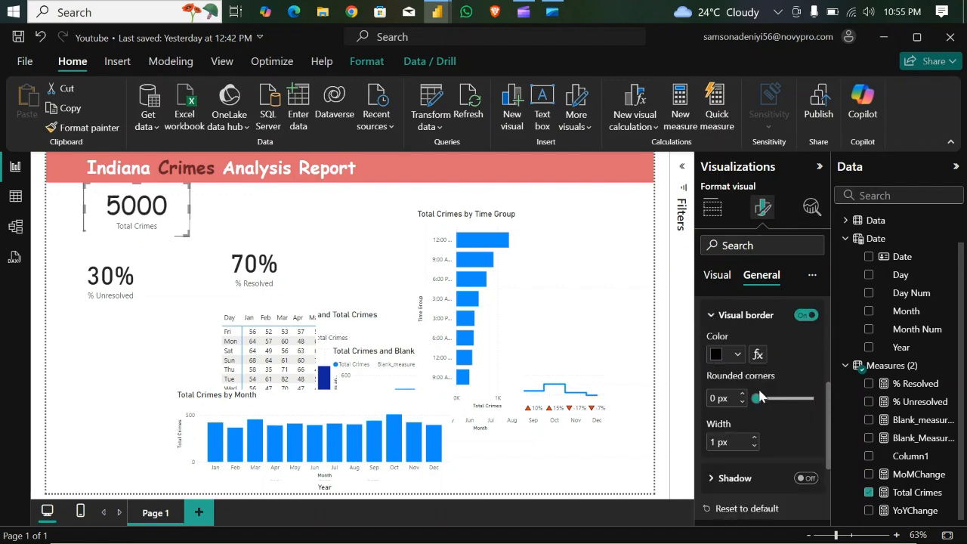
left_click(742, 394)
left_click(742, 394)
left_click(742, 394)
left_click(742, 395)
left_click(743, 395)
left_click(743, 395)
left_click(742, 395)
left_click(742, 395)
left_click(742, 395)
left_click(743, 395)
left_click(712, 315)
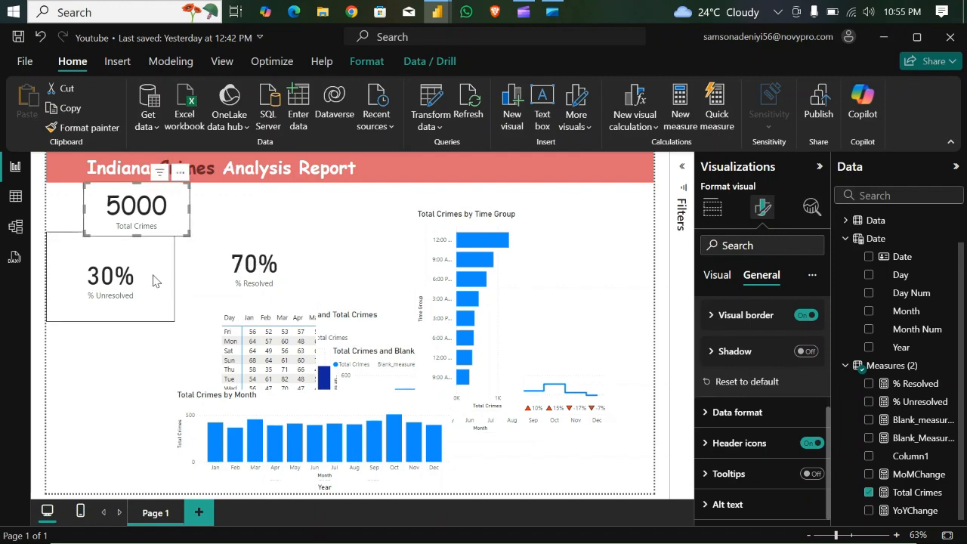
left_click(255, 221)
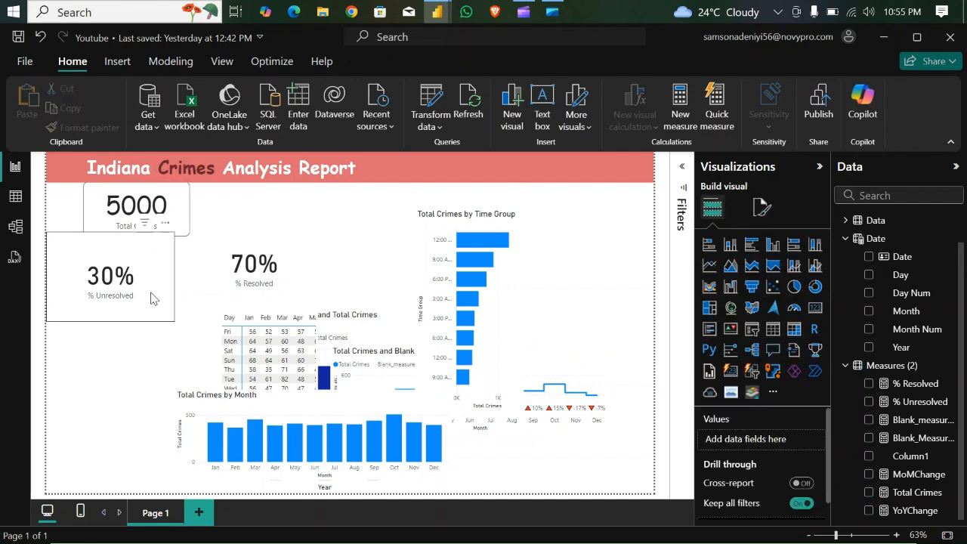
- Copy the Total Crimes card's formatting onto the % Unresolved card and shrink that card below it
mouse_move(146, 264)
left_mouse_down()
mouse_move(152, 323)
mouse_move(150, 280)
left_mouse_up()
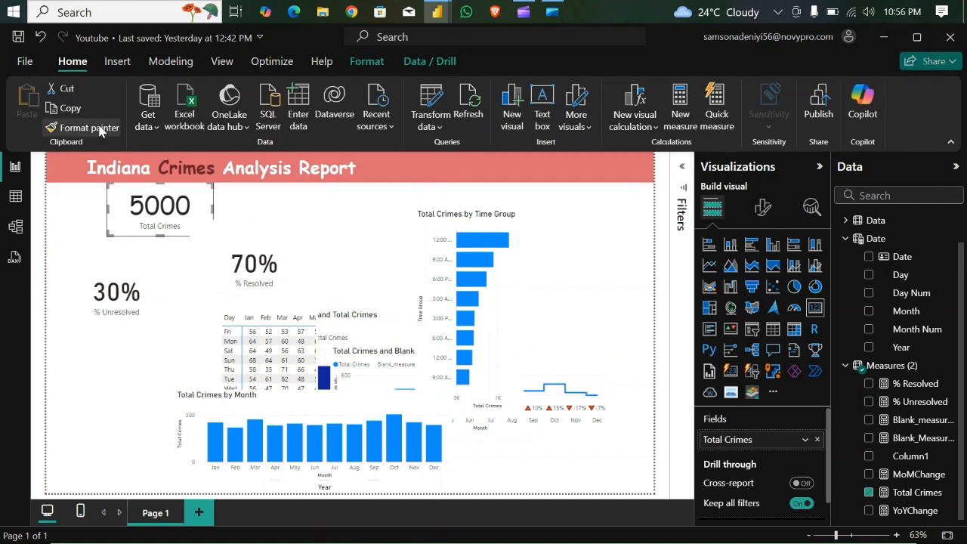
left_click(100, 131)
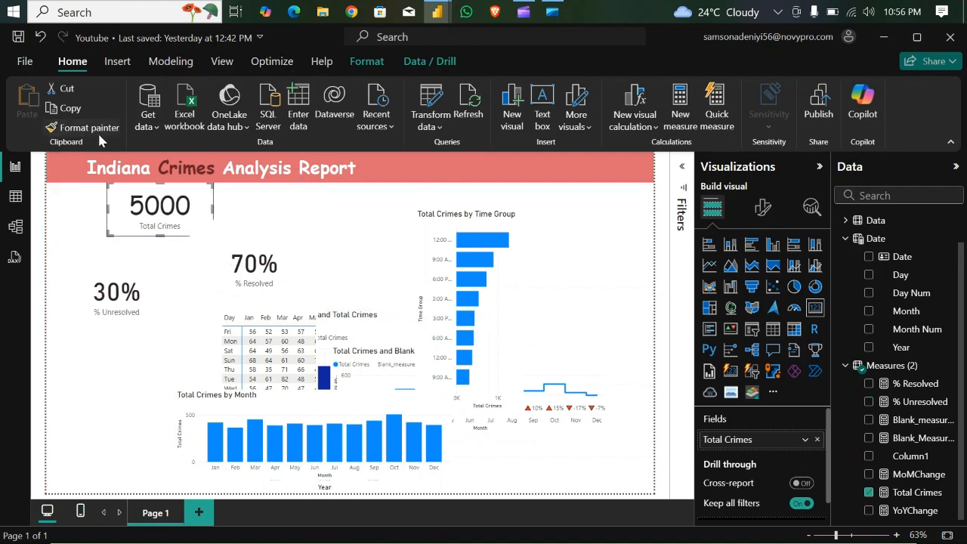
left_click(158, 273)
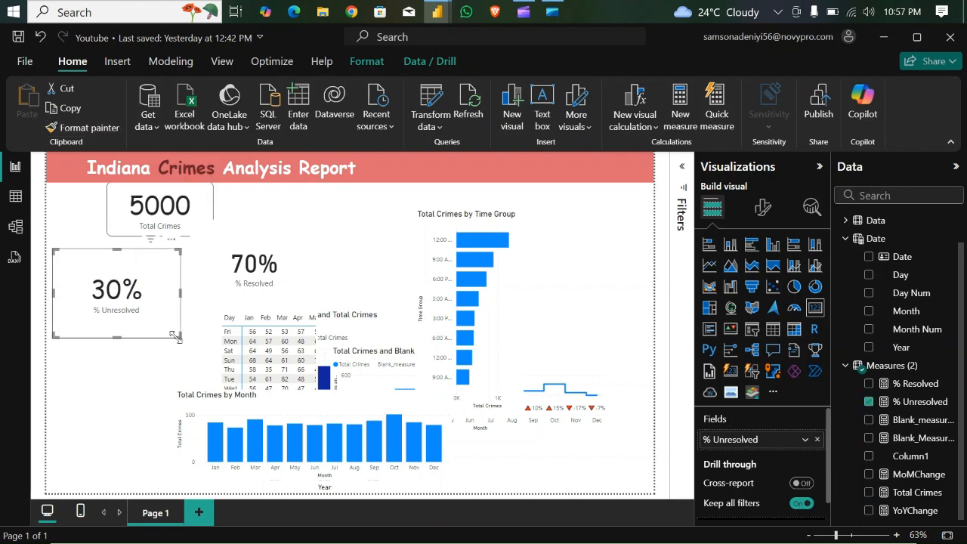
left_click_drag(178, 334, 166, 297)
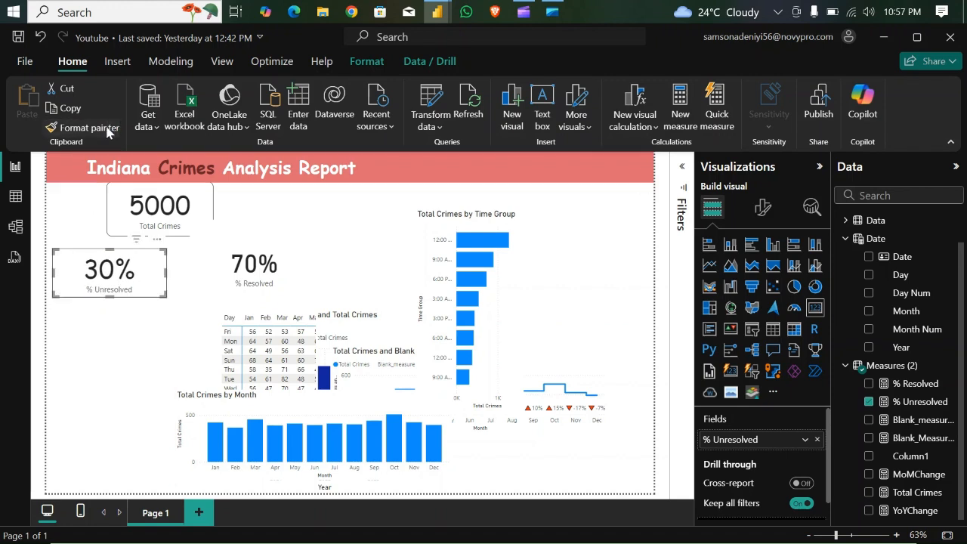
- Apply the same card formatting to the % Resolved card and move the Total Crimes by Month chart to the page's lower-right corner
left_click(277, 255)
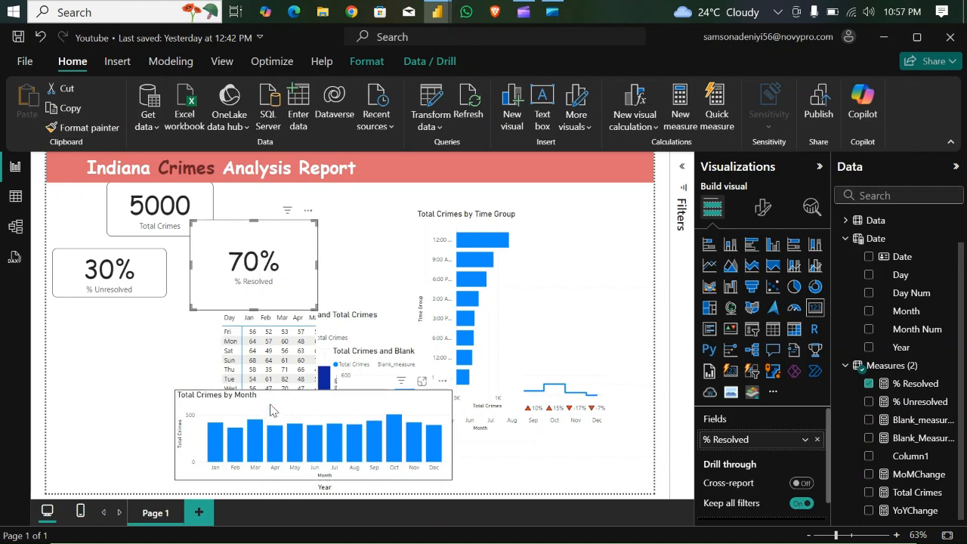
left_click_drag(433, 399, 637, 397)
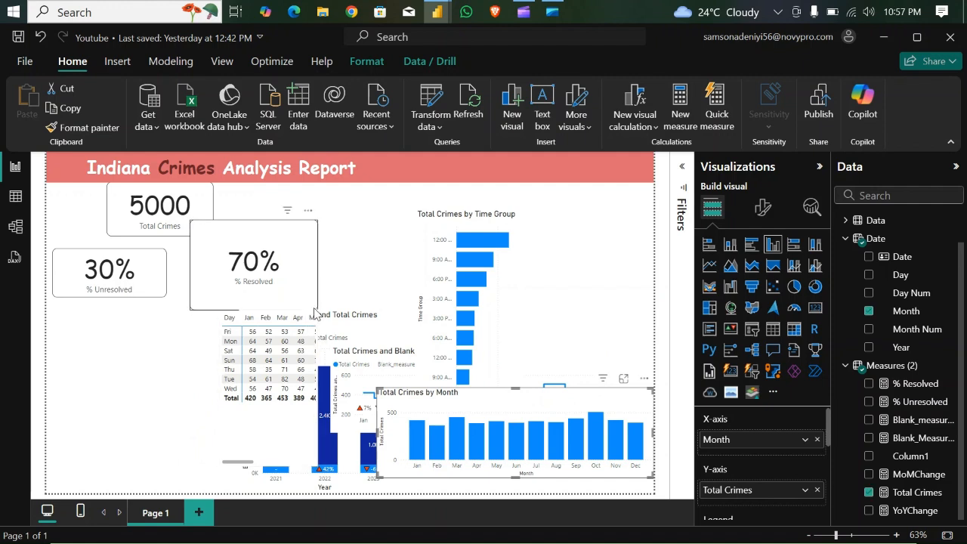
- Shrink the % Resolved card and align it beside the % Unresolved card at matching height
left_click(314, 310)
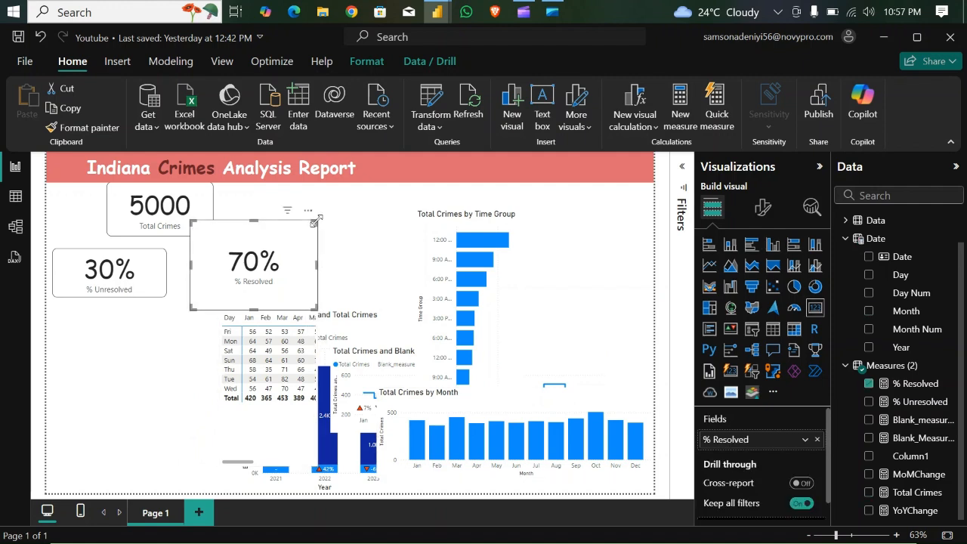
left_click_drag(317, 222, 305, 252)
left_click_drag(240, 263, 220, 255)
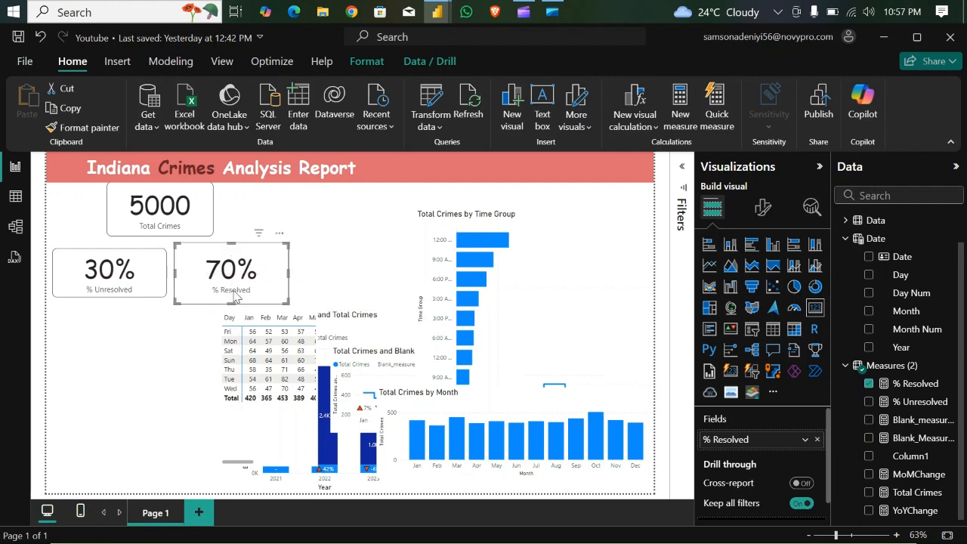
mouse_move(233, 300)
left_mouse_down()
mouse_move(260, 269)
mouse_move(234, 302)
left_mouse_up()
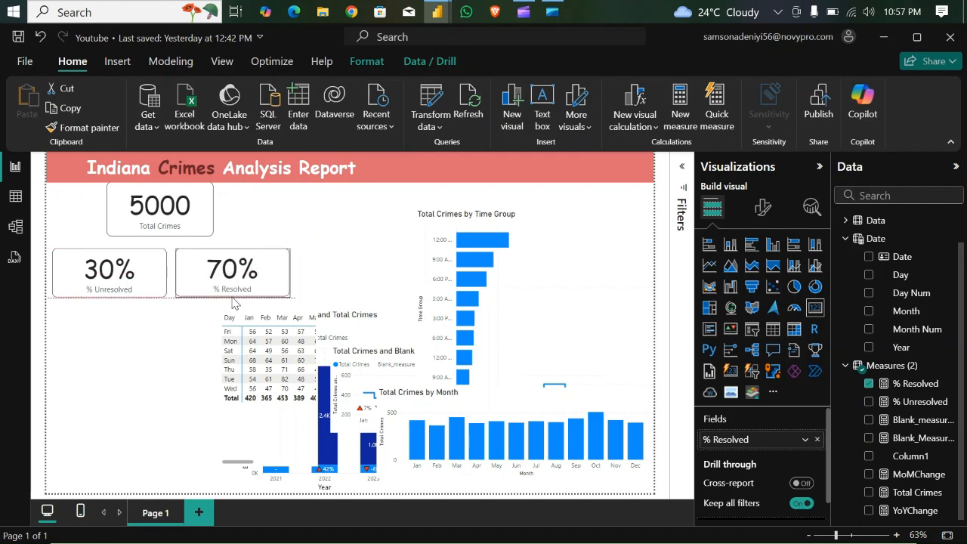
- Narrow the % Resolved and % Unresolved cards to equal width and stack % Resolved directly below % Unresolved
left_click_drag(289, 276, 269, 281)
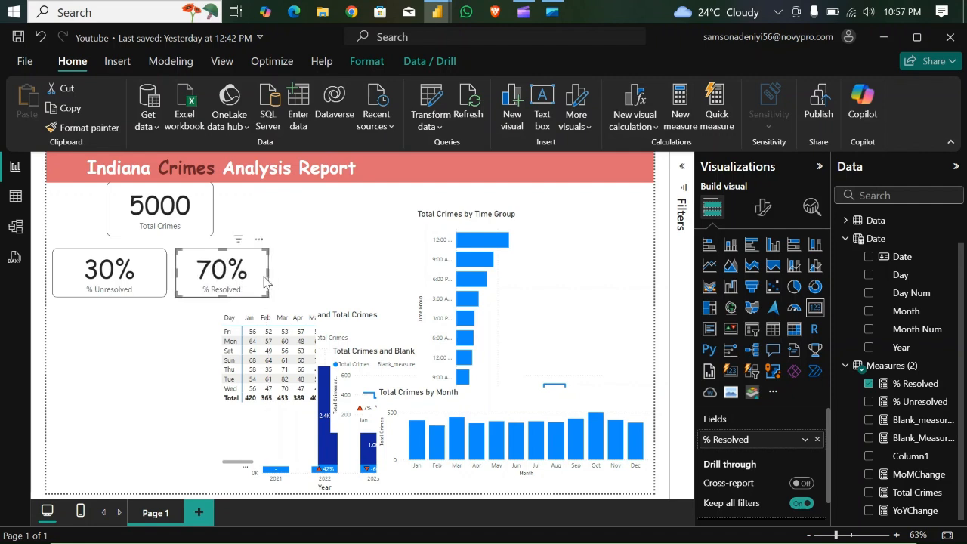
left_click(168, 274)
left_click_drag(166, 275, 148, 278)
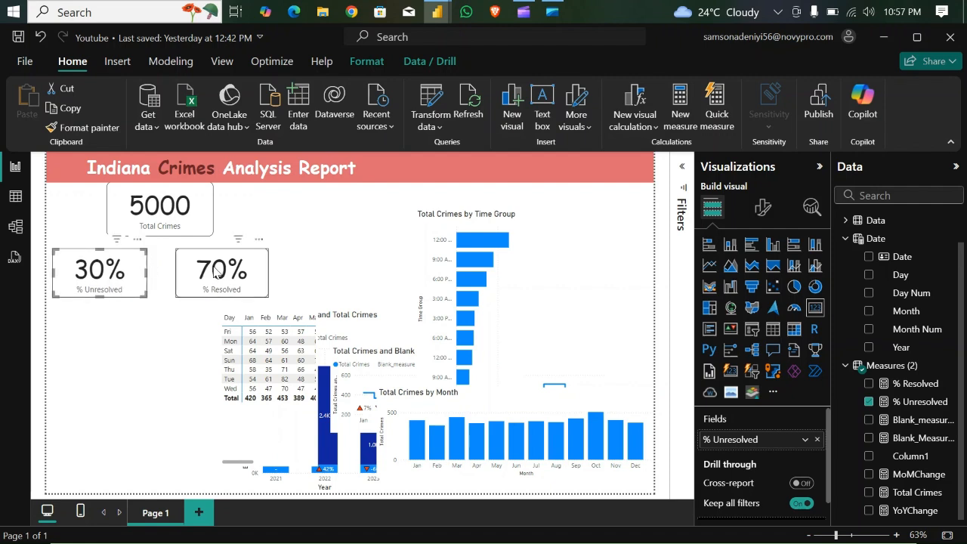
left_click_drag(208, 276, 54, 340)
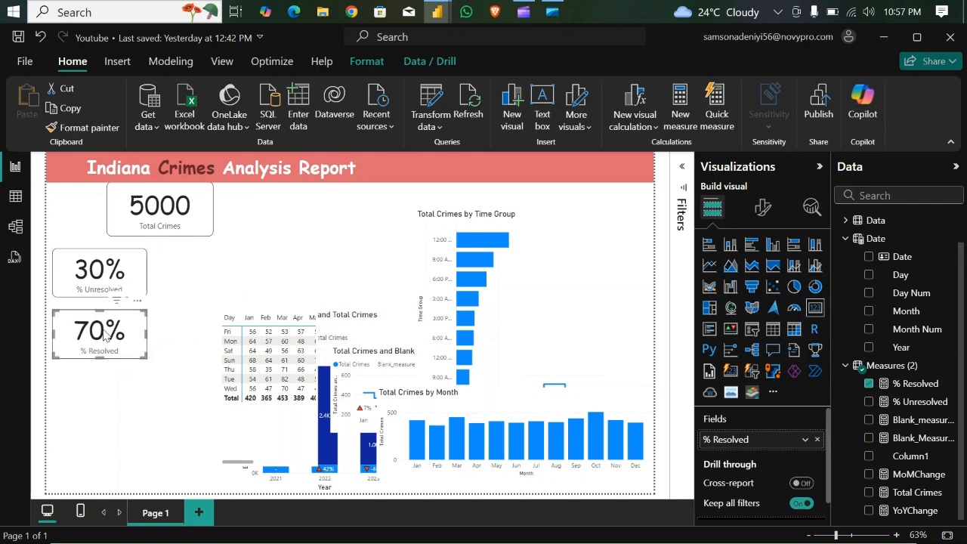
- Place the % Resolved card beside the % Unresolved card and position the Total Crimes card centrally just above the pair
left_click_drag(115, 334, 206, 277)
left_click_drag(188, 213, 189, 214)
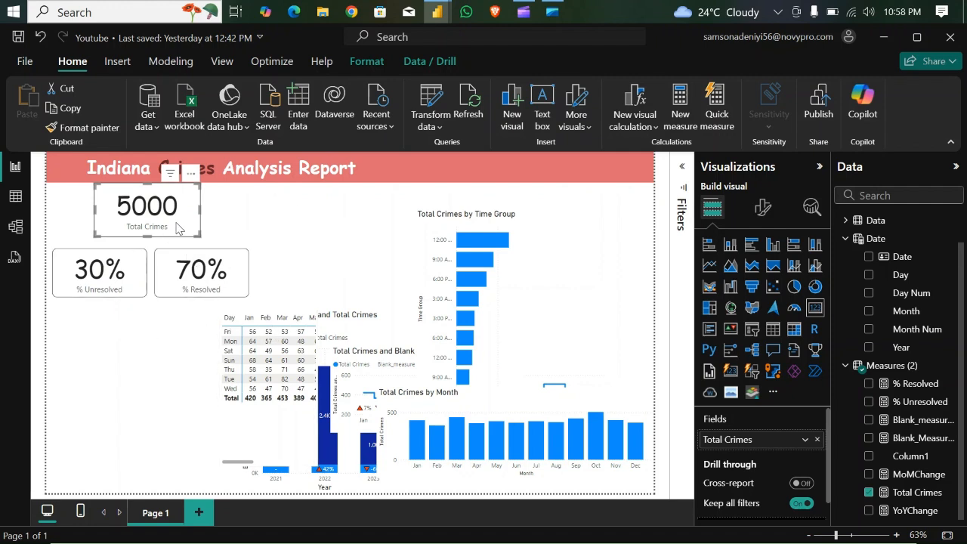
left_click_drag(179, 227, 181, 230)
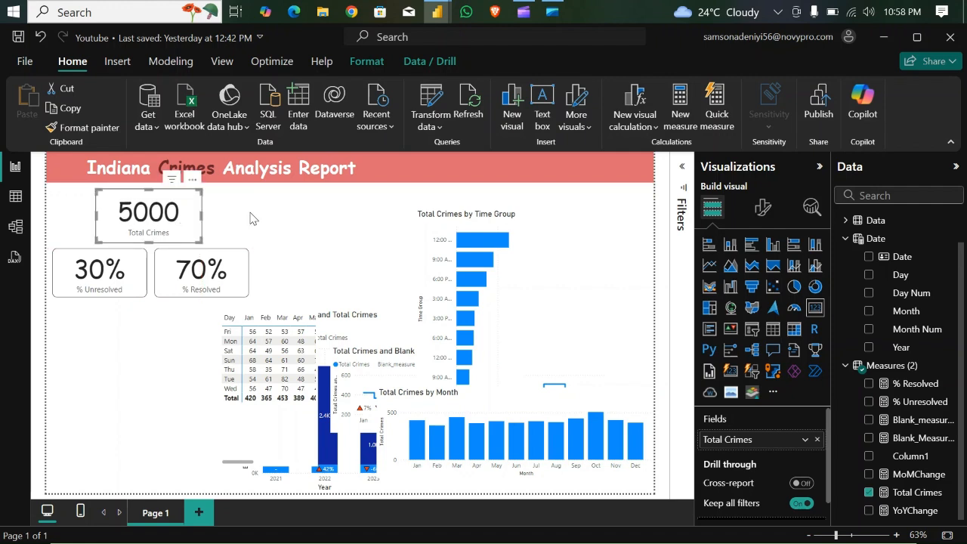
left_click(325, 225)
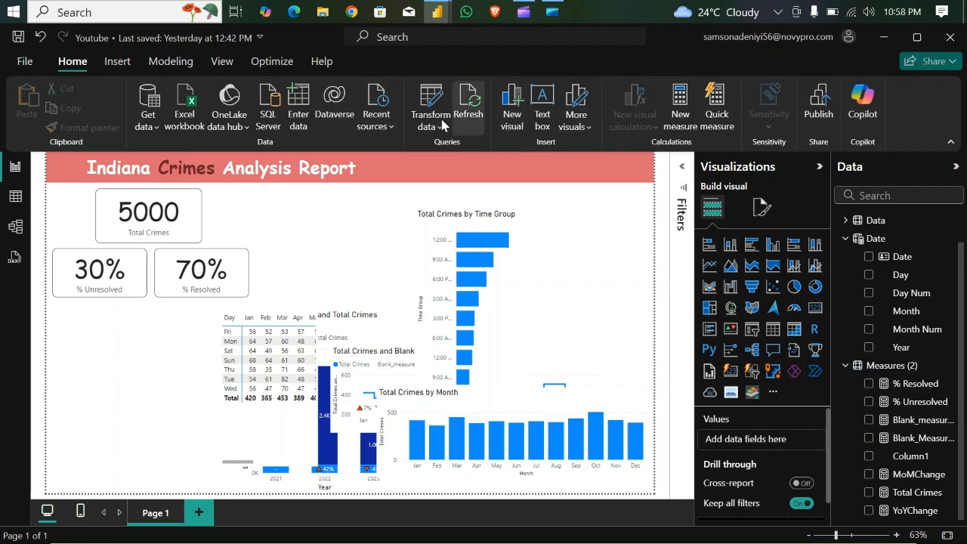
- Insert a rounded rectangle below the title banner's left end and size it to cover the three KPI cards
left_click(119, 63)
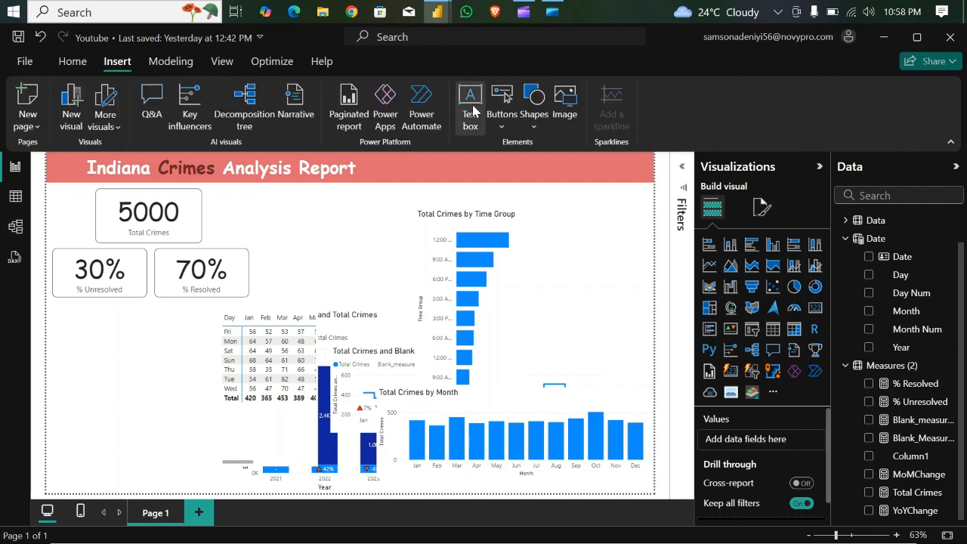
left_click(538, 120)
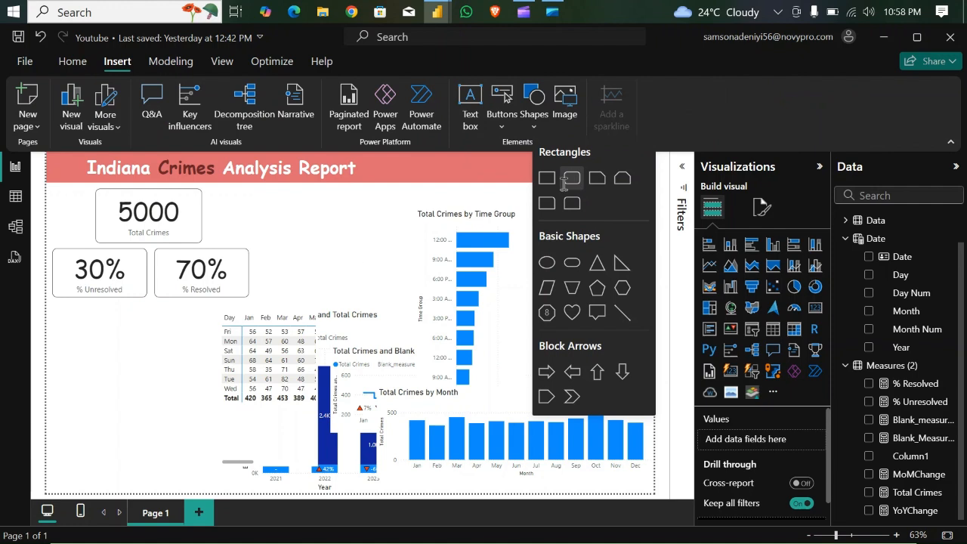
left_click(572, 179)
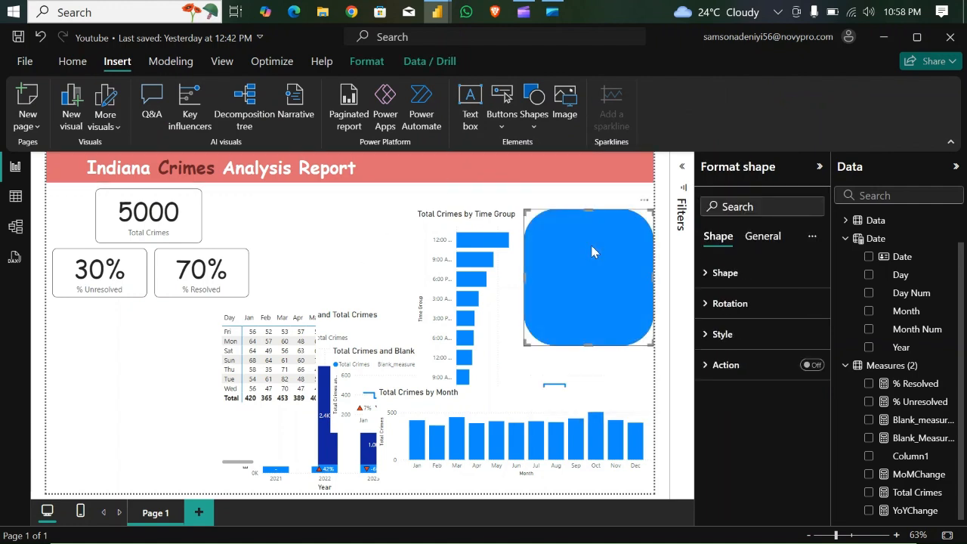
left_click_drag(593, 250, 113, 222)
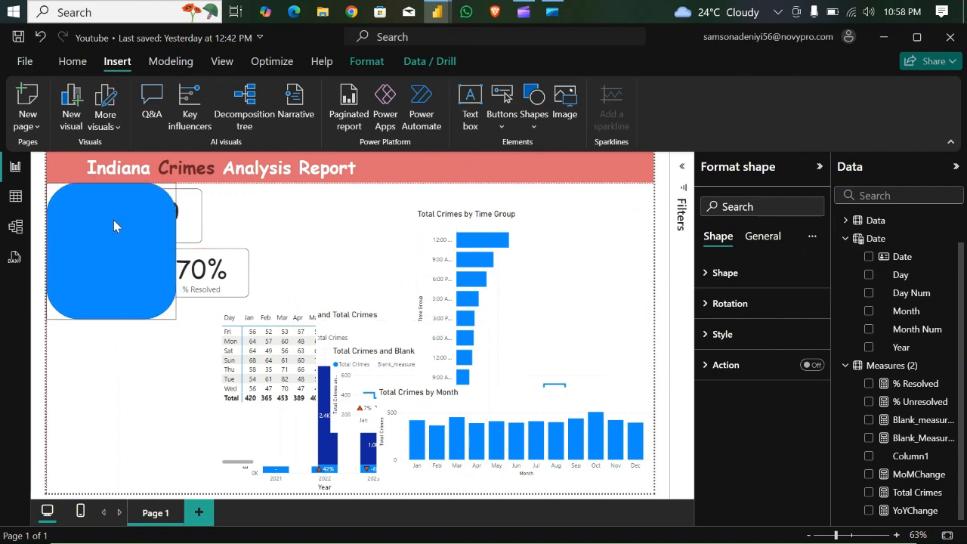
left_click_drag(169, 316, 257, 305)
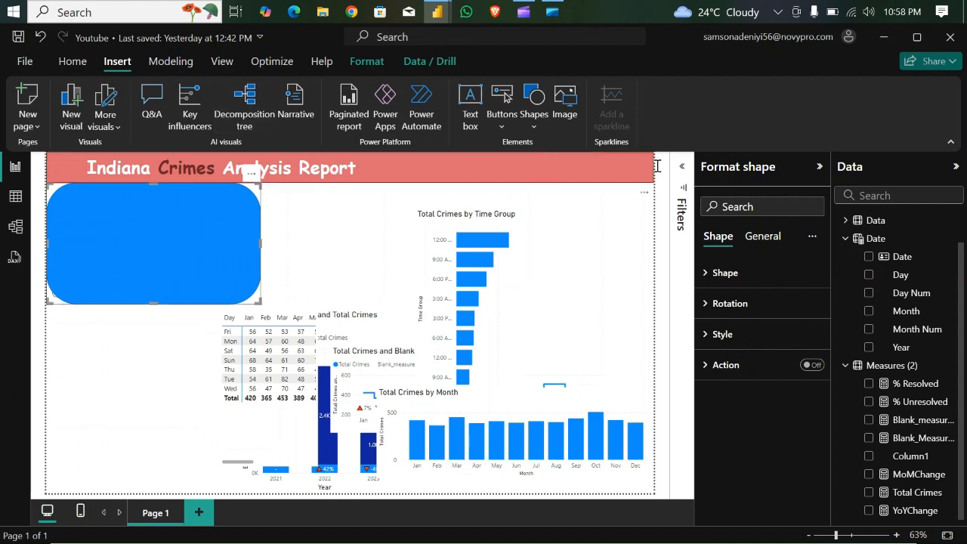
- Change the rounded rectangle's fill to a light grey shade of white
left_click(707, 273)
left_click(706, 273)
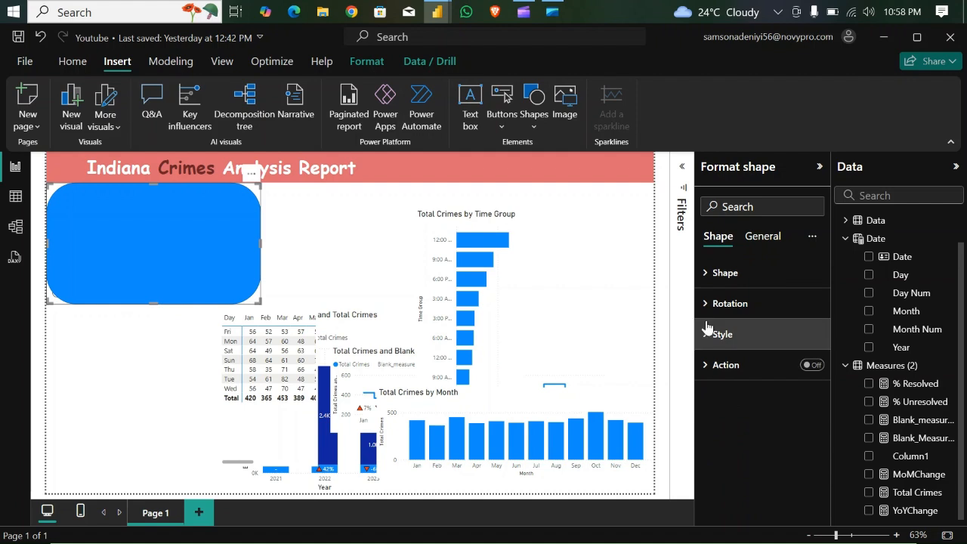
left_click(707, 334)
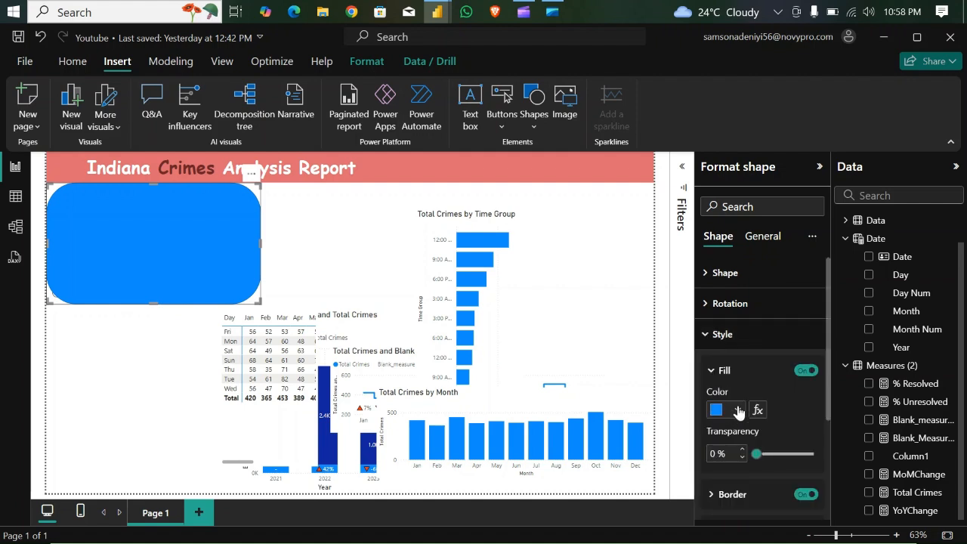
left_click(737, 409)
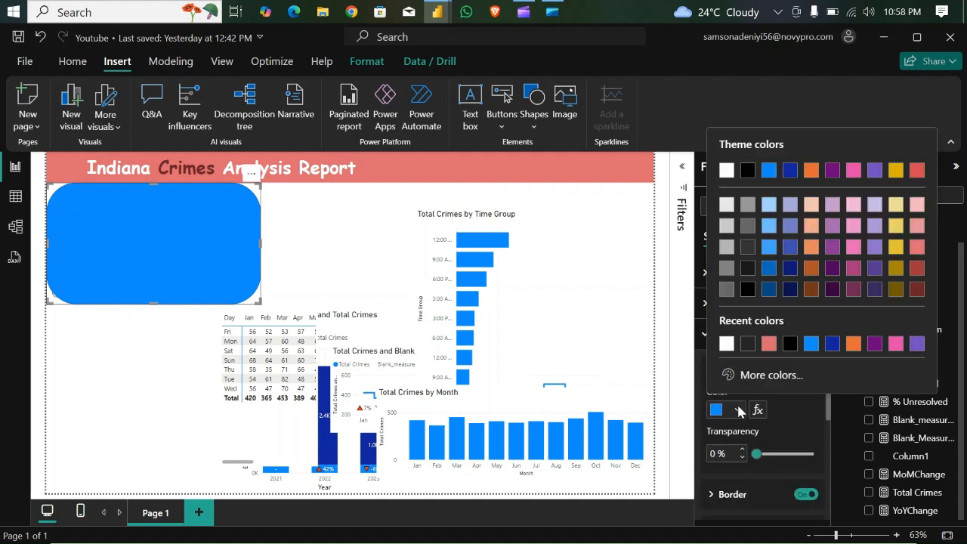
left_click(726, 268)
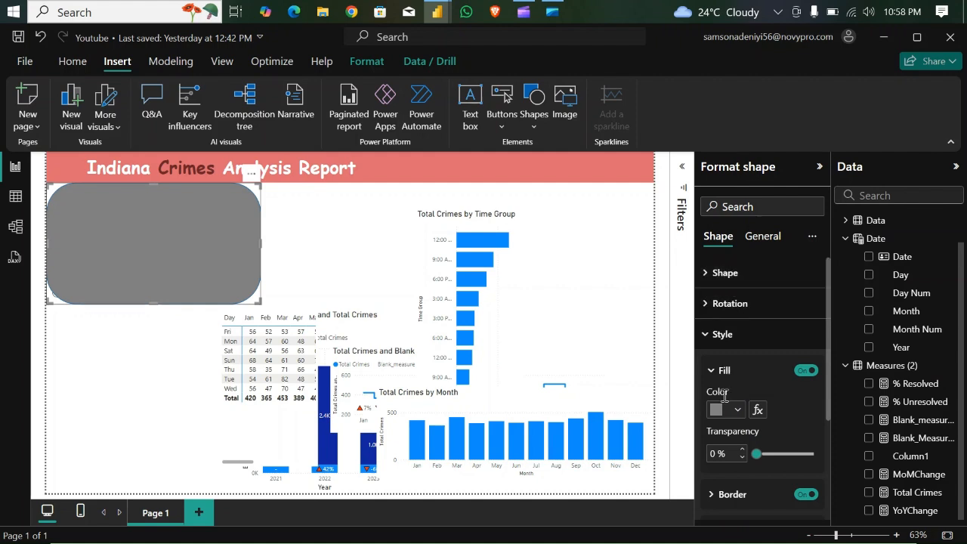
left_click(736, 410)
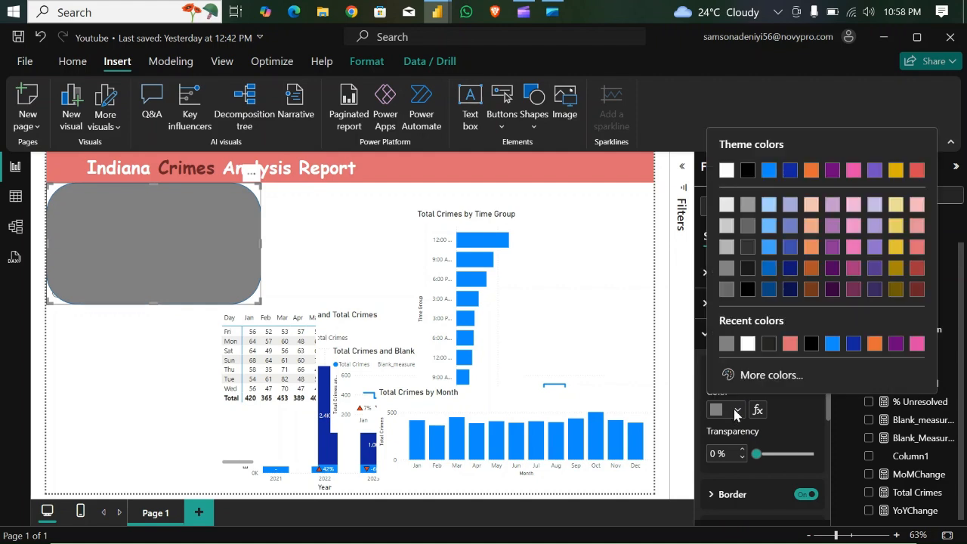
left_click(726, 248)
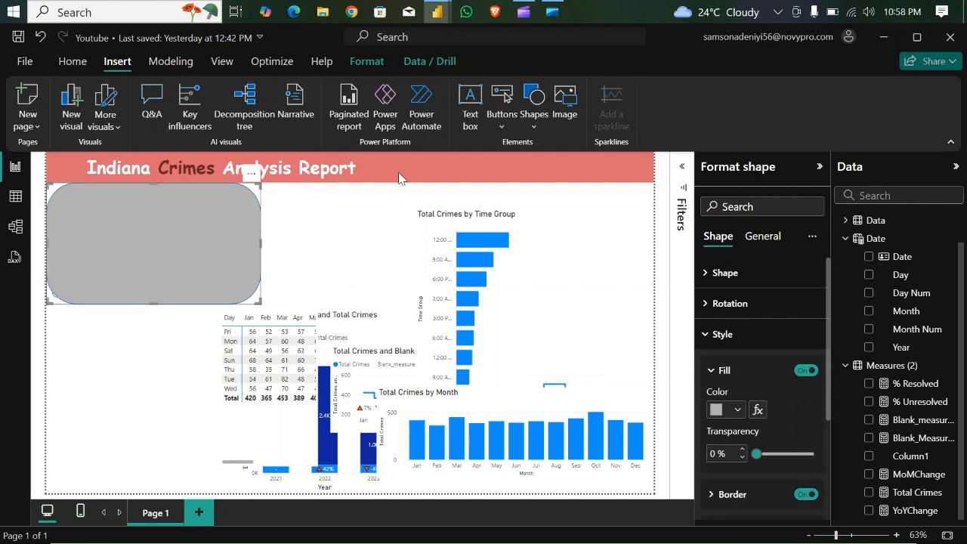
- Send the grey rounded rectangle to the back, behind the KPI cards
left_click(367, 61)
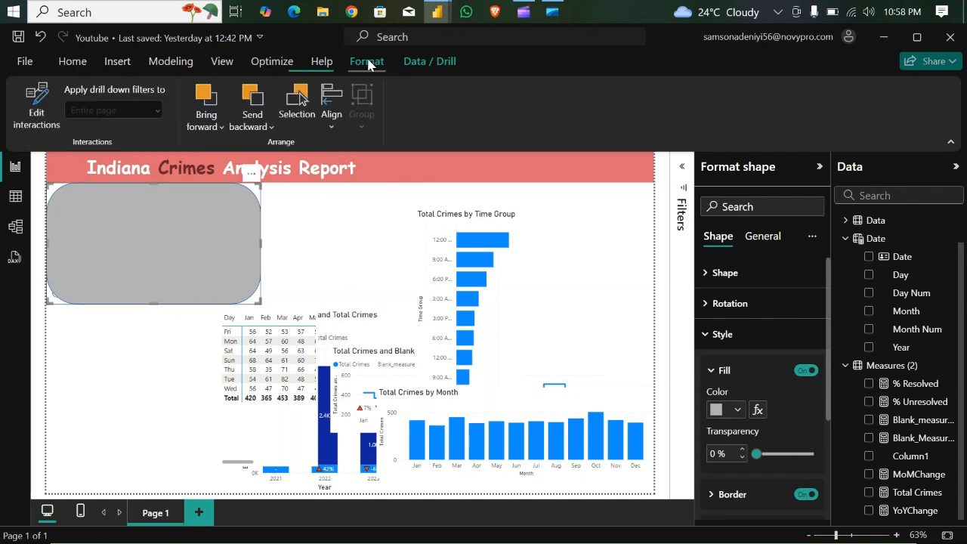
left_click(248, 127)
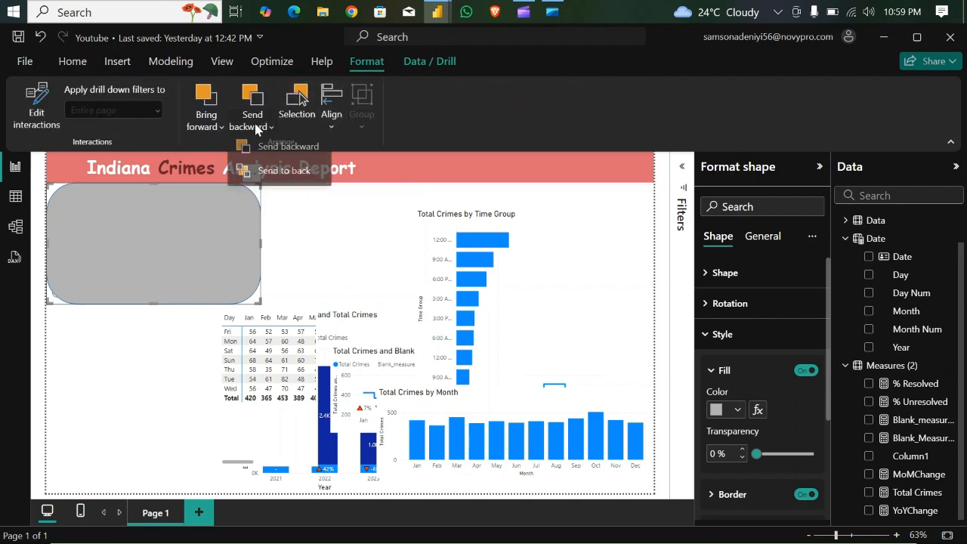
left_click(269, 177)
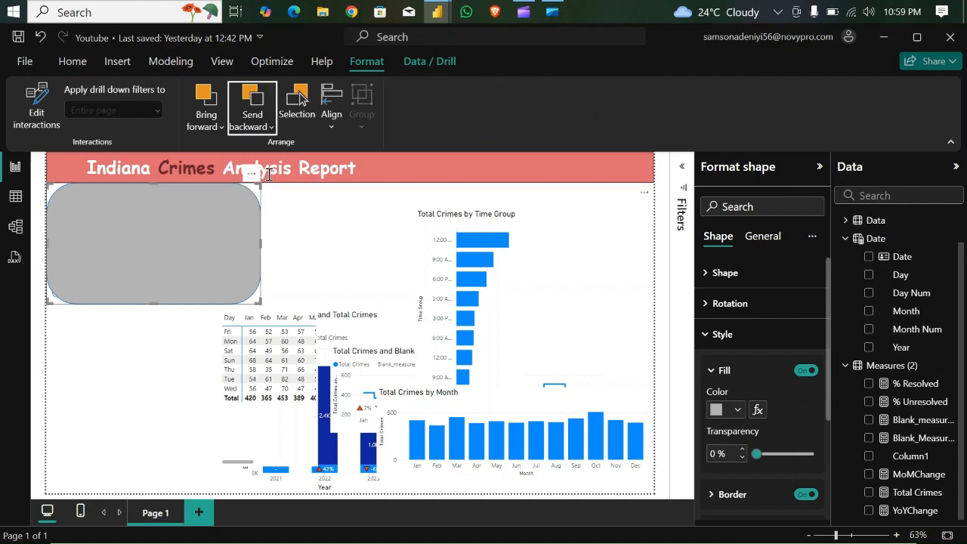
left_click(295, 232)
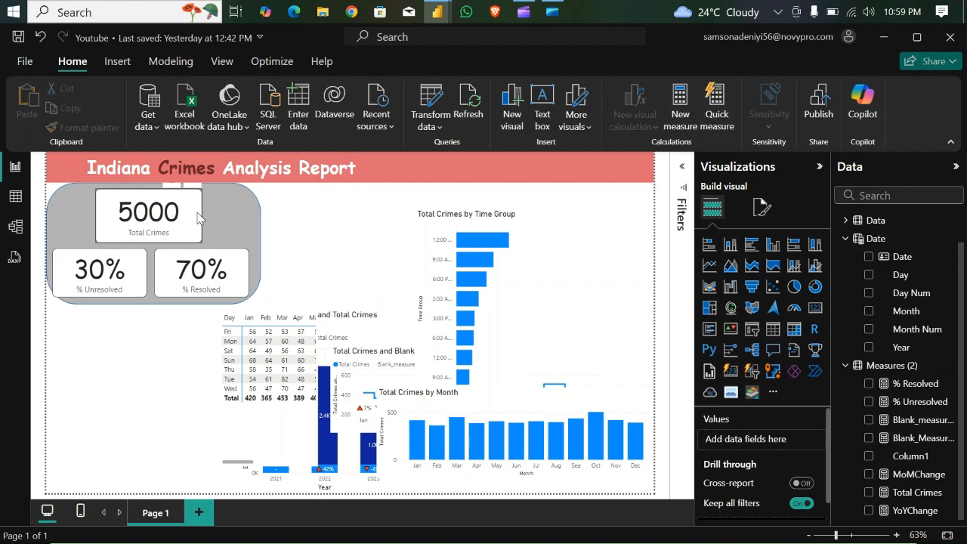
- Shift the Total Crimes and % Unresolved cards slightly right to centre the card group on the grey panel
left_click_drag(198, 217, 198, 217)
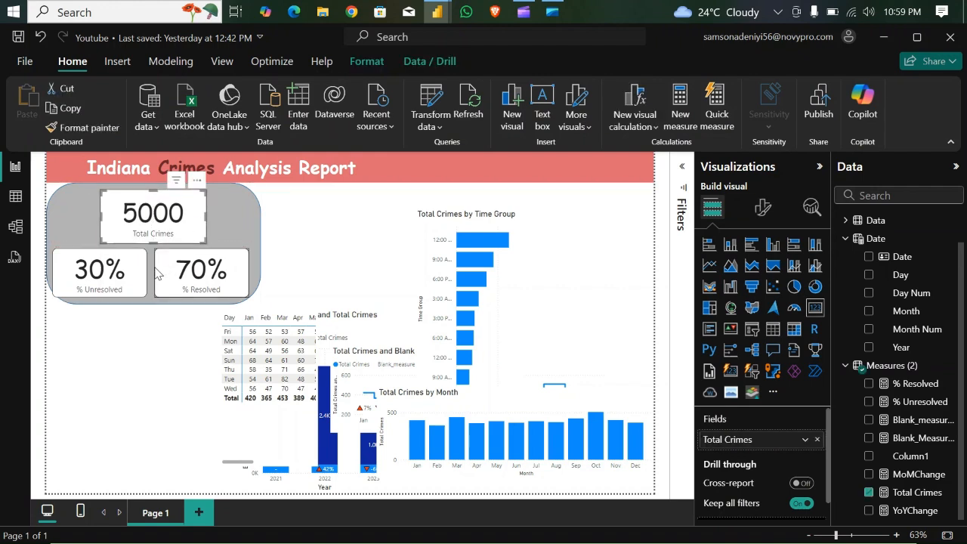
left_click_drag(146, 275, 148, 277)
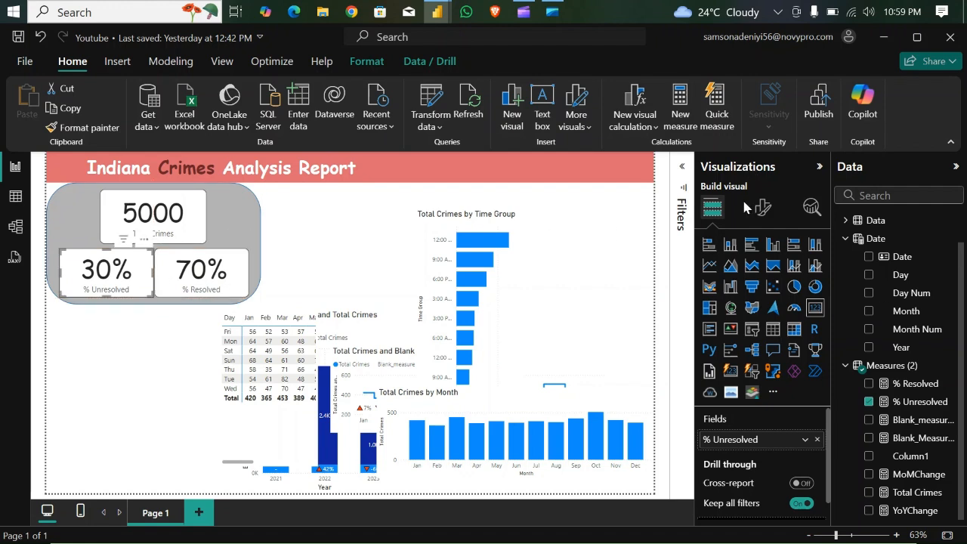
- Set the grey background rectangle's rounded corners to 19%
left_click(763, 210)
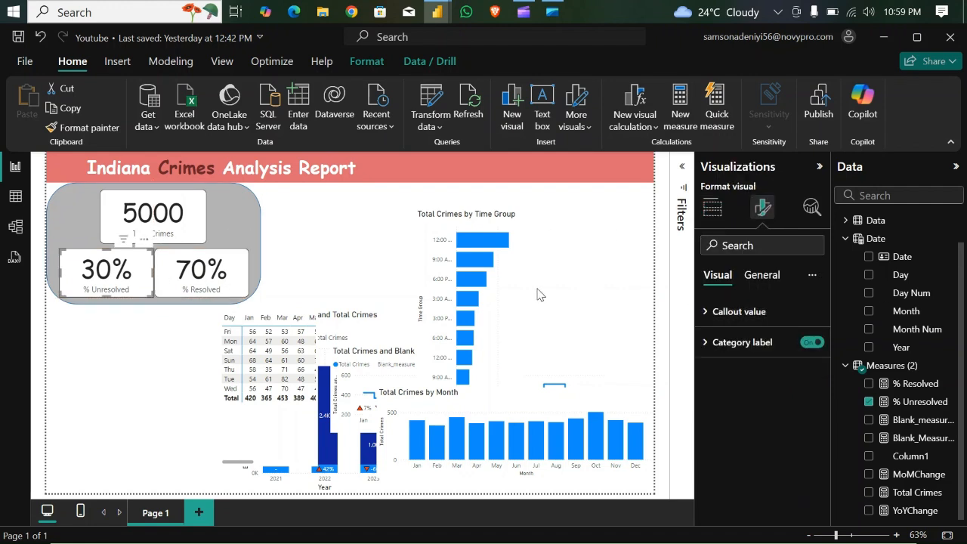
left_click(236, 211)
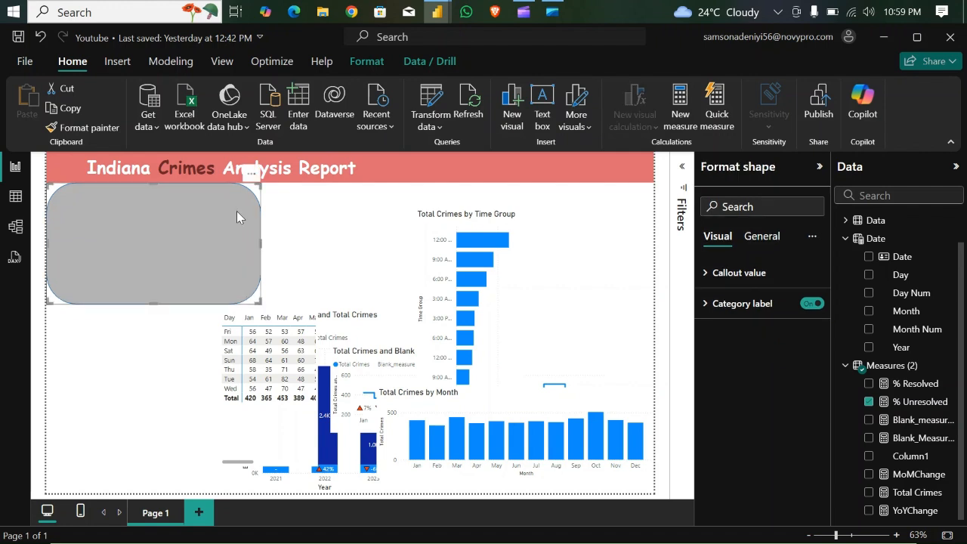
left_click(708, 335)
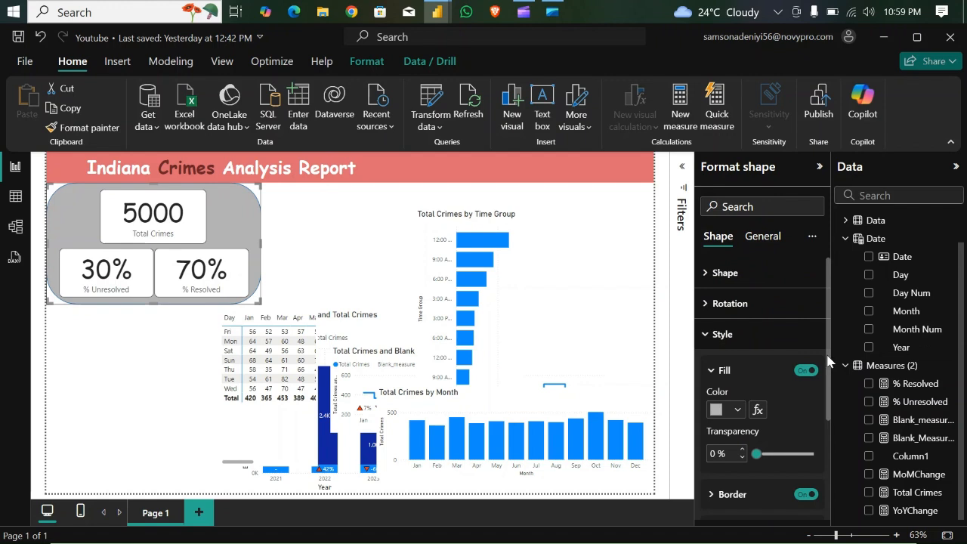
scroll(828, 363, "down", 2)
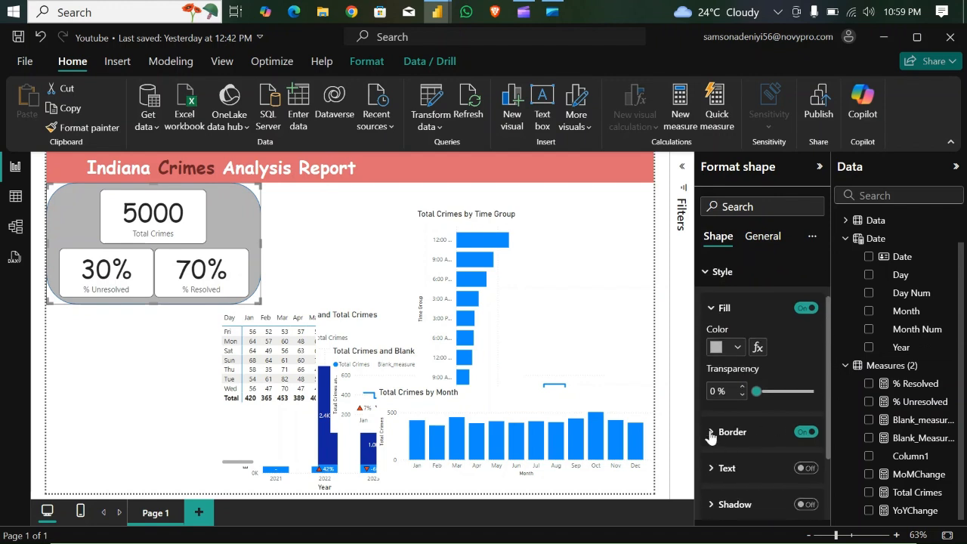
left_click(709, 437)
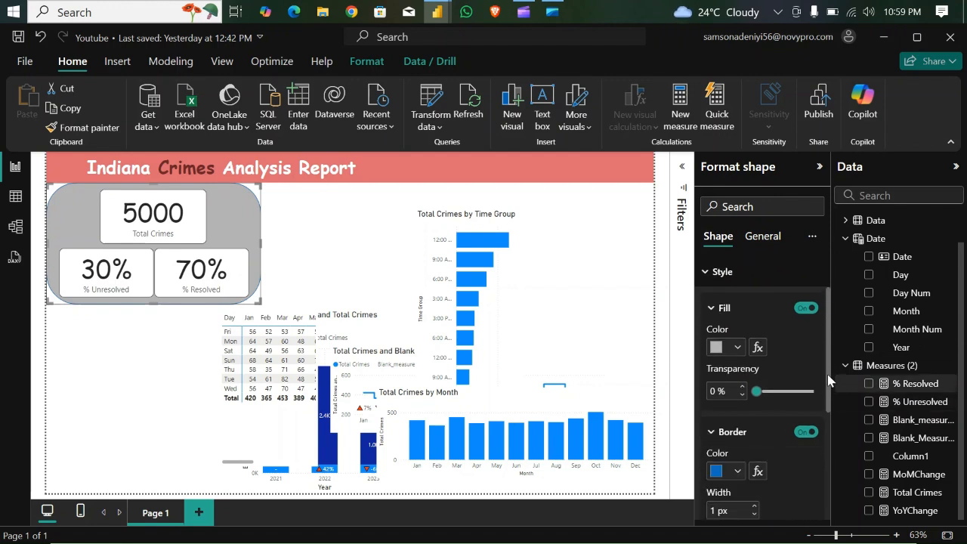
left_click_drag(826, 380, 839, 325)
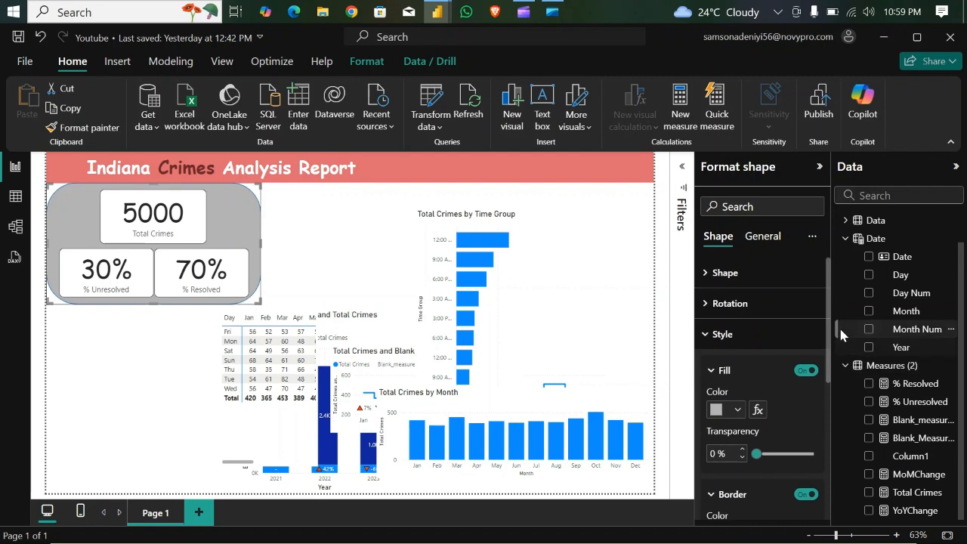
left_click(714, 273)
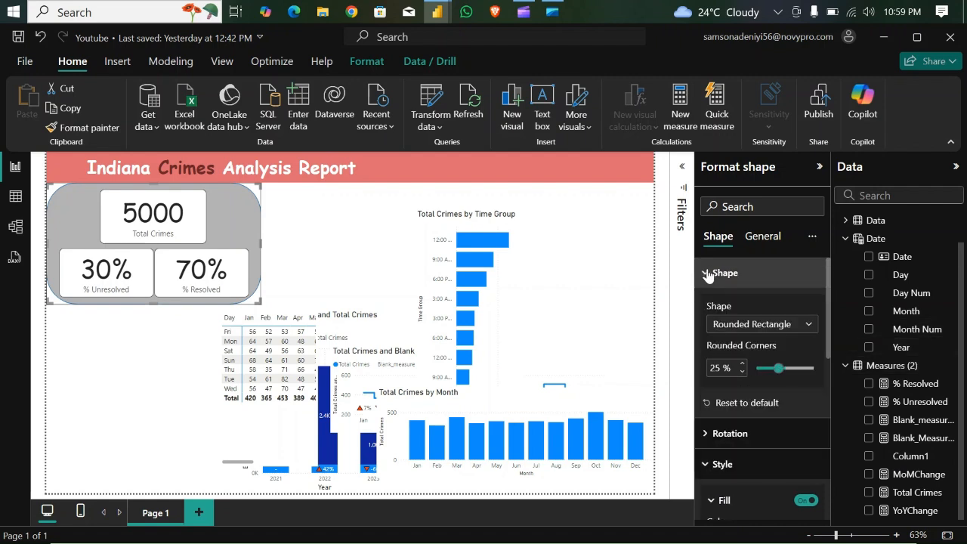
left_click(742, 371)
left_click(742, 371)
left_click(742, 371)
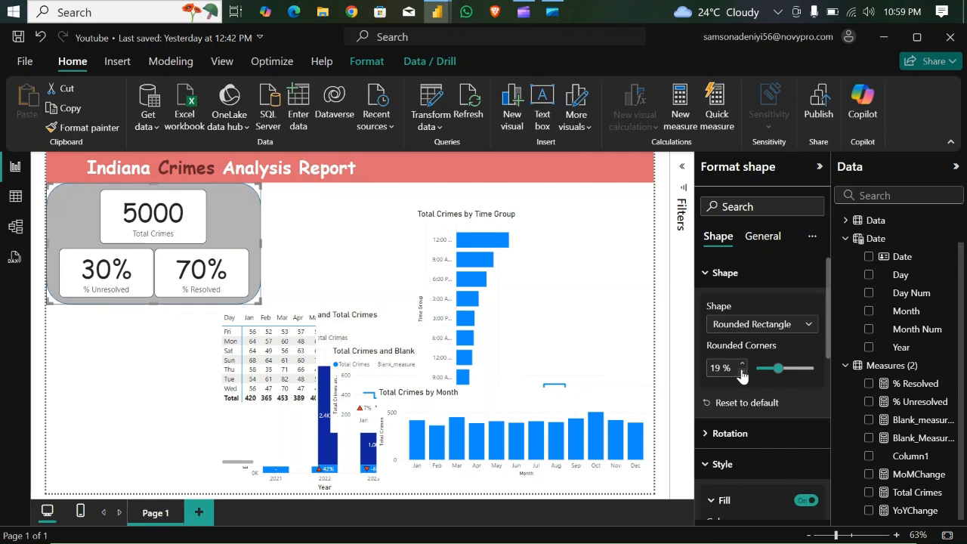
left_click(321, 232)
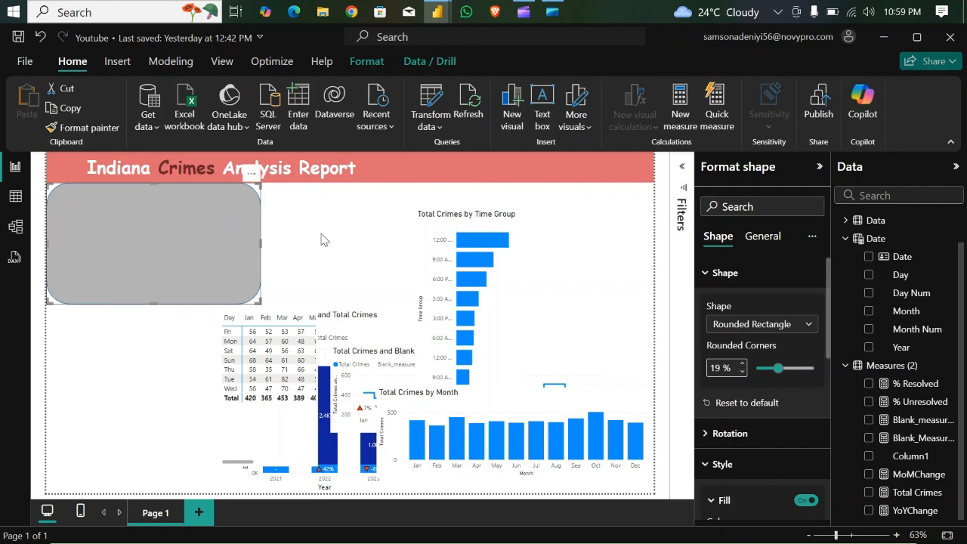
left_click(322, 243)
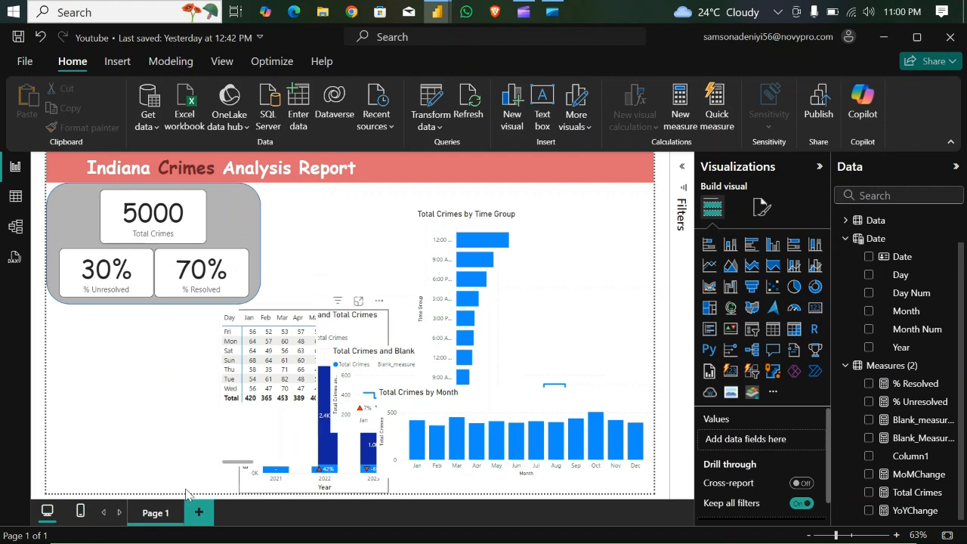
- Move the yearly crimes column chart below the KPI panel and the day-by-month matrix up over the Time Group chart
left_click_drag(139, 479, 117, 486)
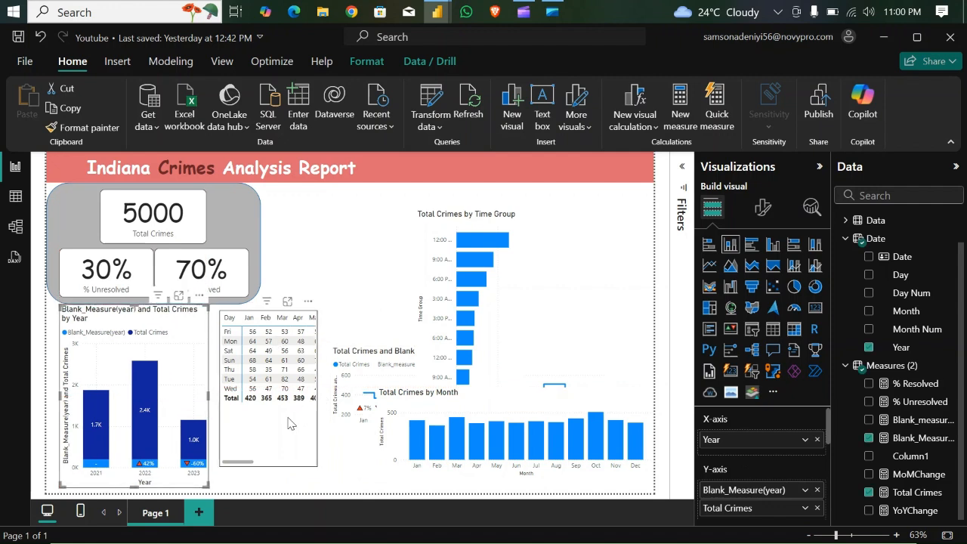
left_click_drag(368, 407, 504, 333)
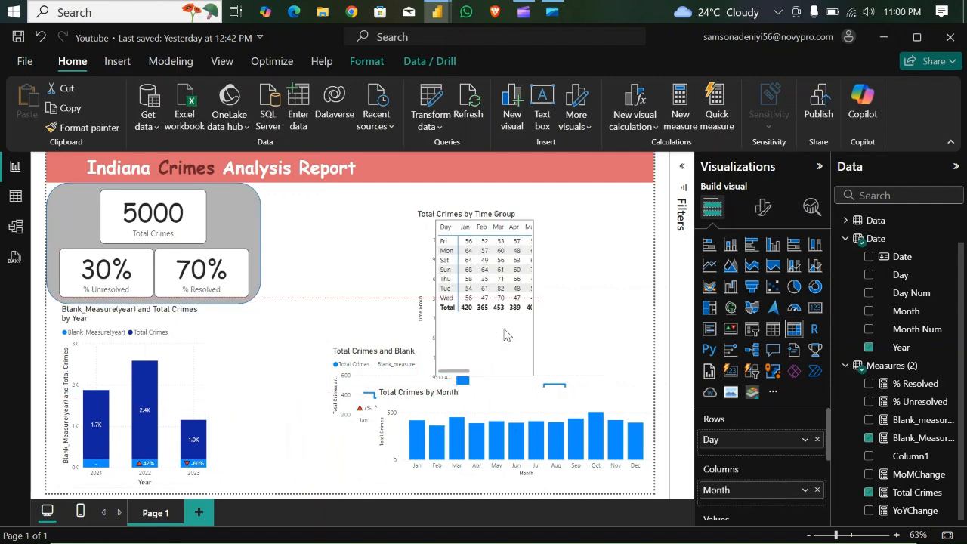
- Resize the yearly crimes chart, lowering its top edge clear of the KPI panel and widening it slightly to the right
left_click(142, 311)
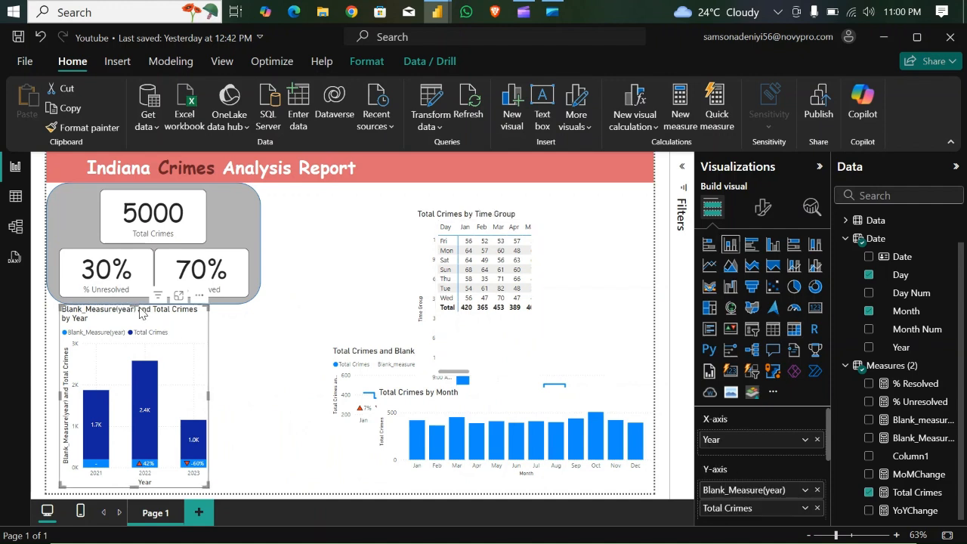
left_click_drag(137, 302, 140, 316)
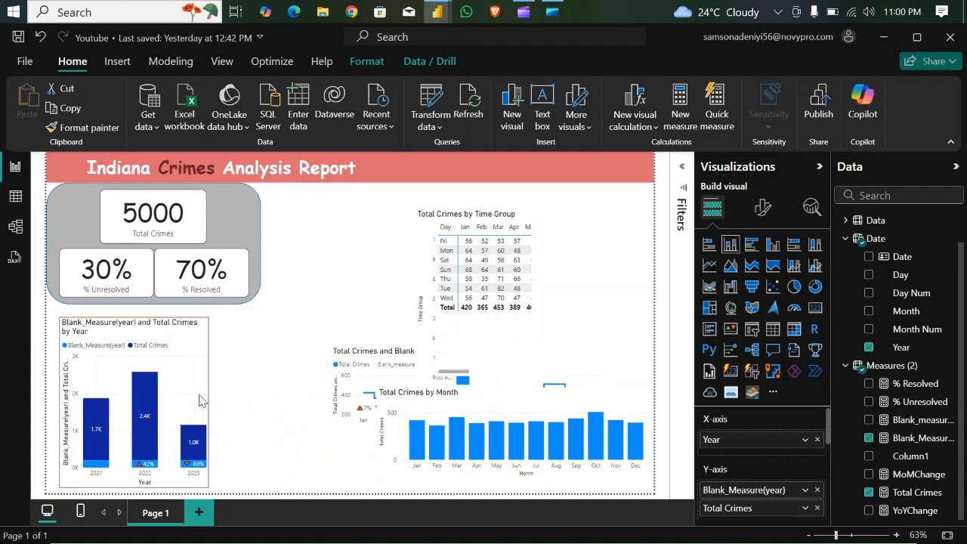
left_click_drag(209, 406, 226, 404)
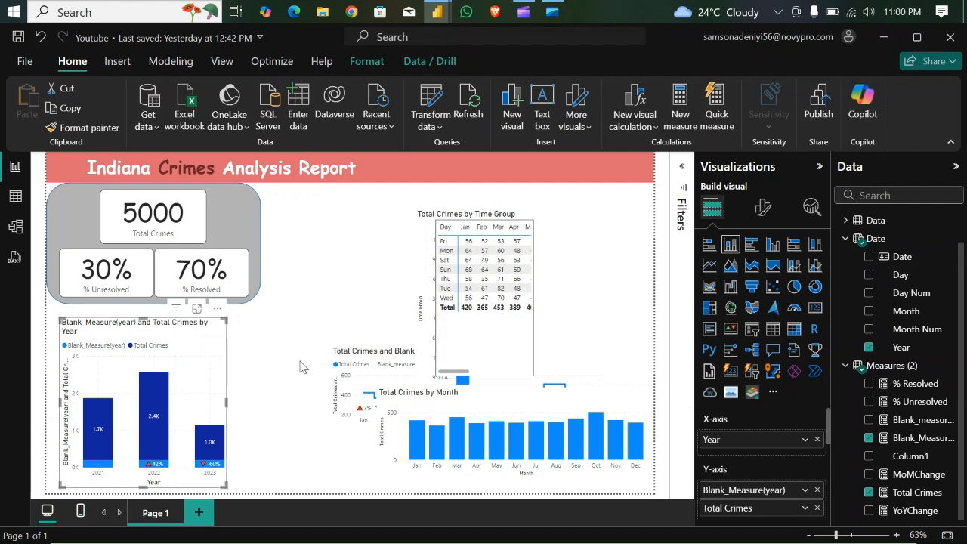
- Colour the Total Crimes series dark red in the yearly crimes column chart
left_click(764, 211)
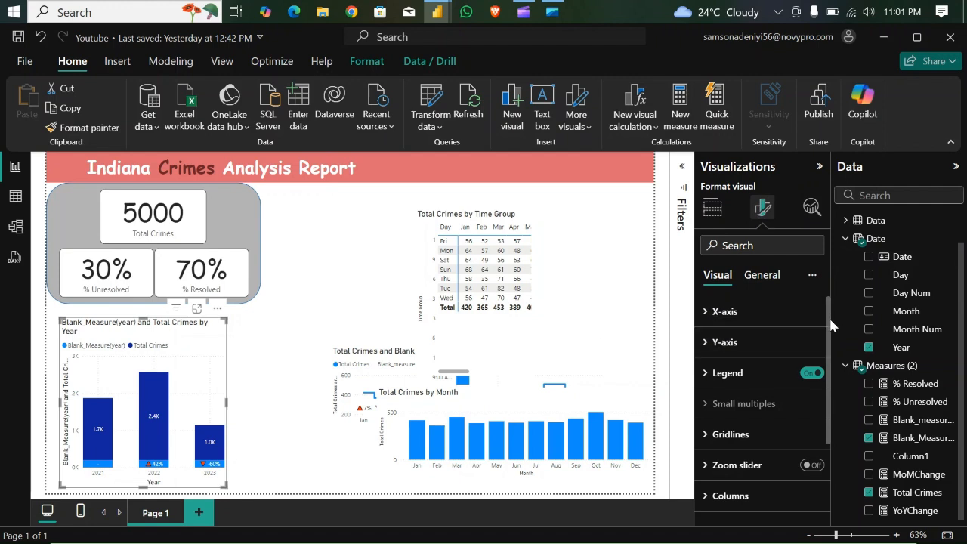
left_click_drag(828, 329, 831, 404)
left_click(707, 383)
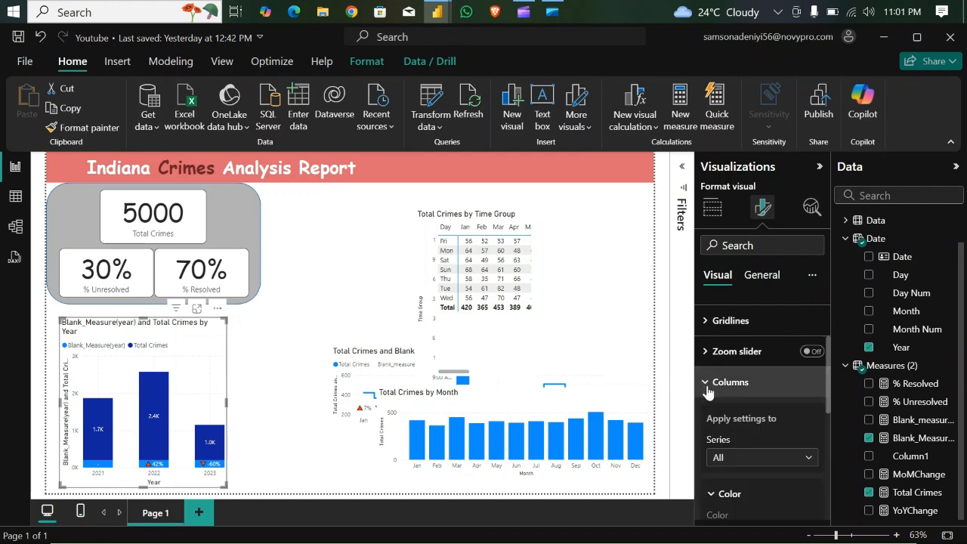
left_click_drag(829, 403, 828, 418)
left_click(810, 422)
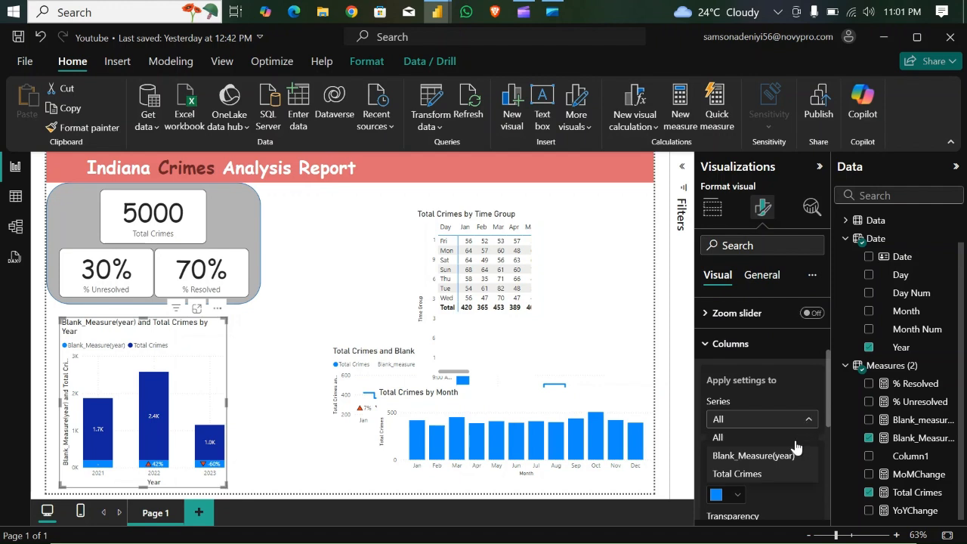
left_click(757, 473)
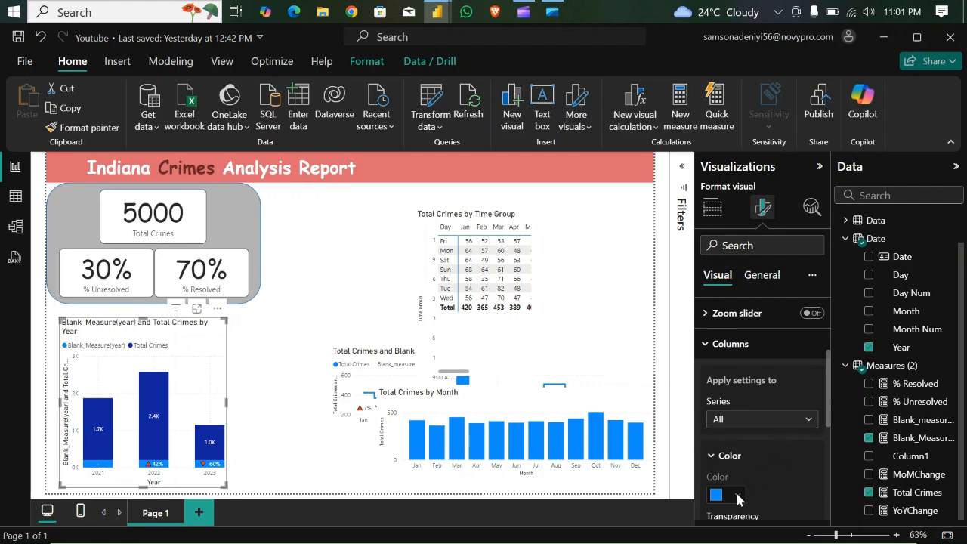
left_click(737, 494)
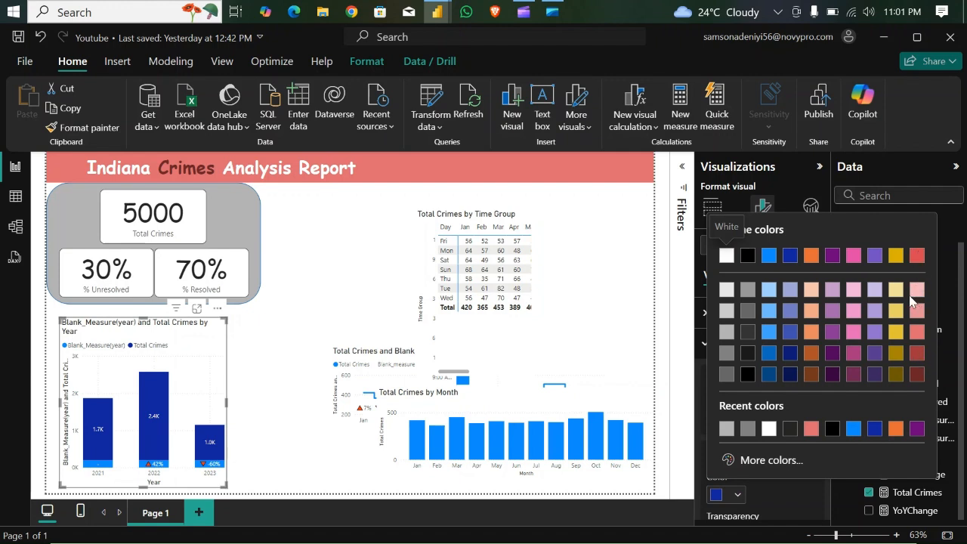
left_click(917, 353)
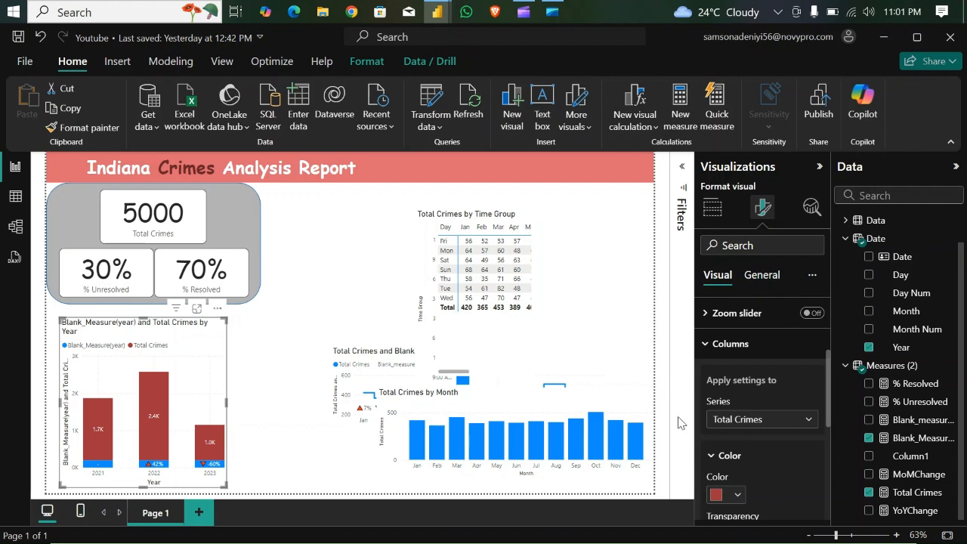
- Colour the Blank_Measure(year) series white in the yearly crimes column chart
left_click(808, 422)
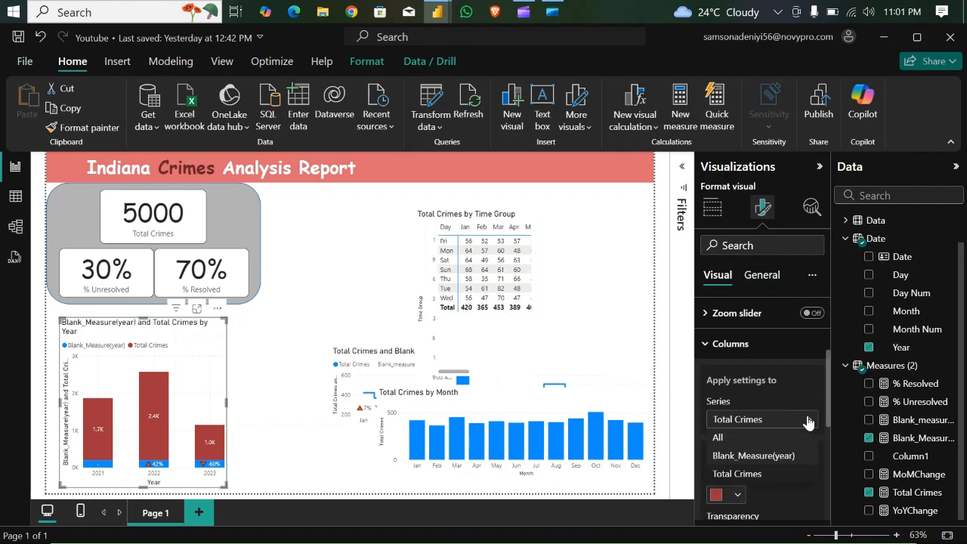
left_click(782, 457)
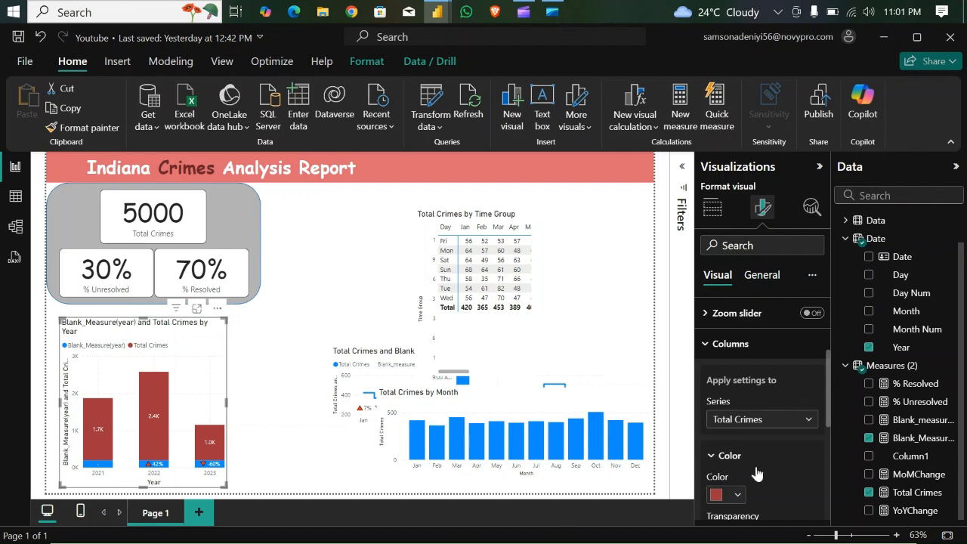
left_click(738, 494)
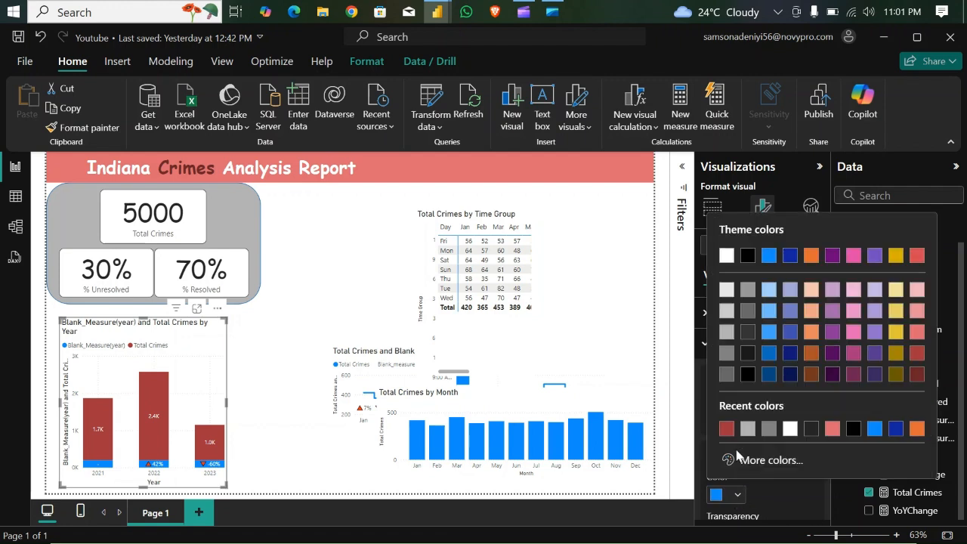
left_click(726, 256)
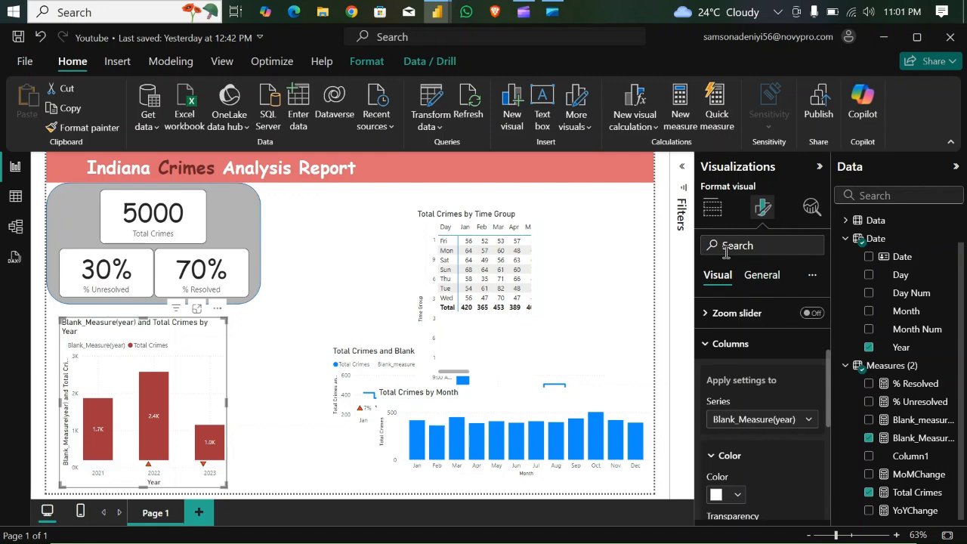
left_click(737, 493)
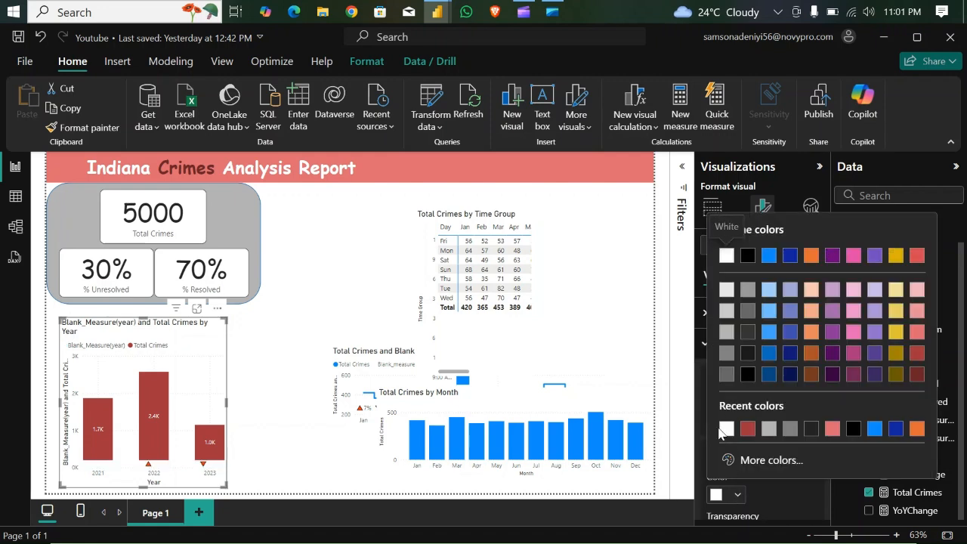
left_click(784, 497)
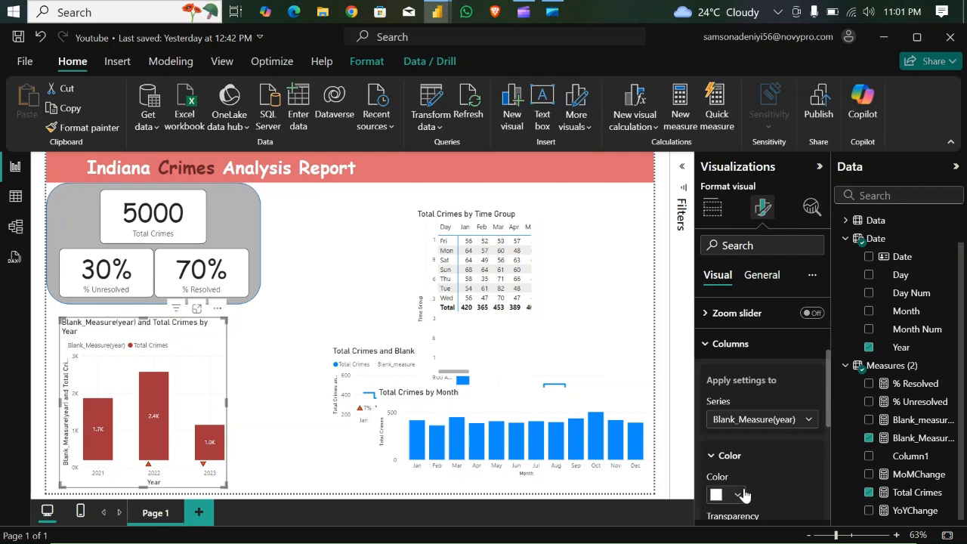
- Set the yearly crimes chart's background to the grey theme colour White, 30% darker
left_click(762, 275)
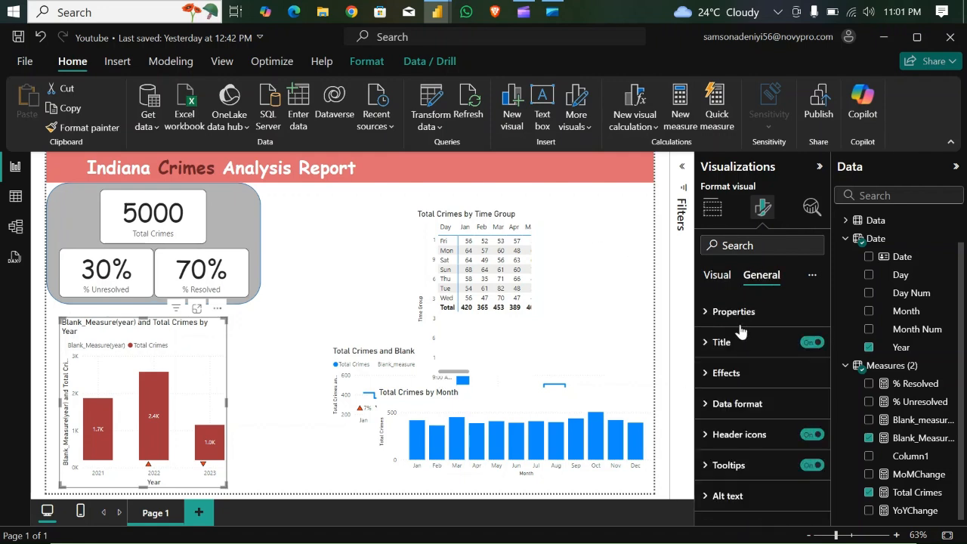
left_click(710, 373)
left_click(737, 448)
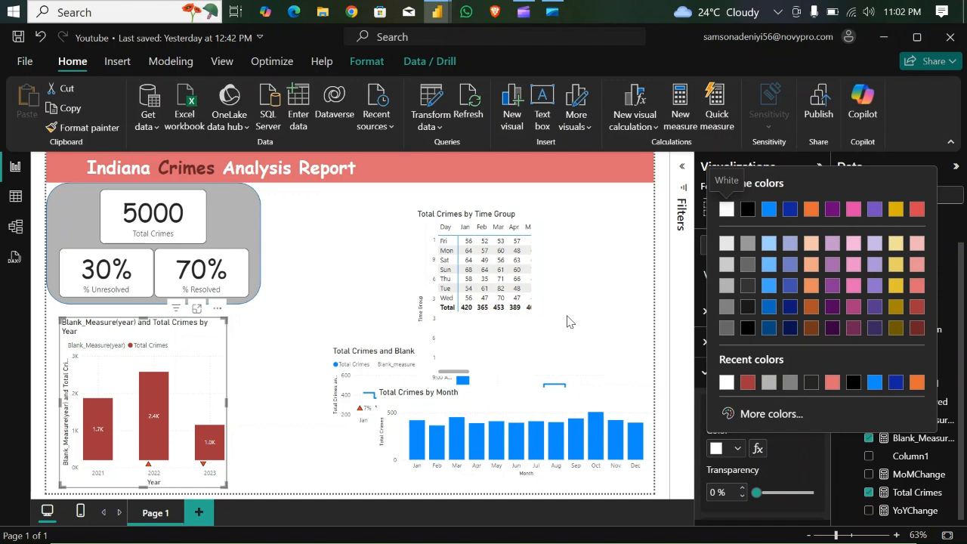
left_click(727, 306)
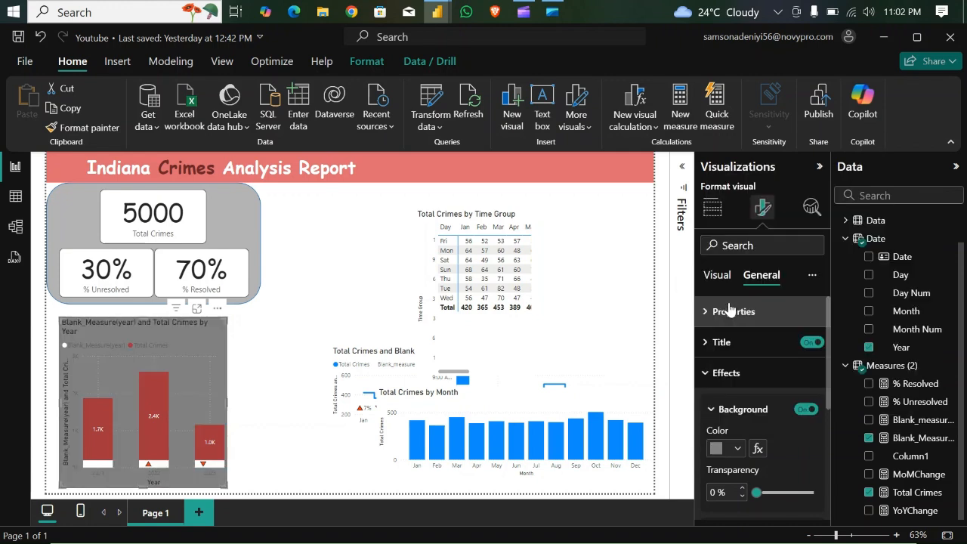
left_click(737, 450)
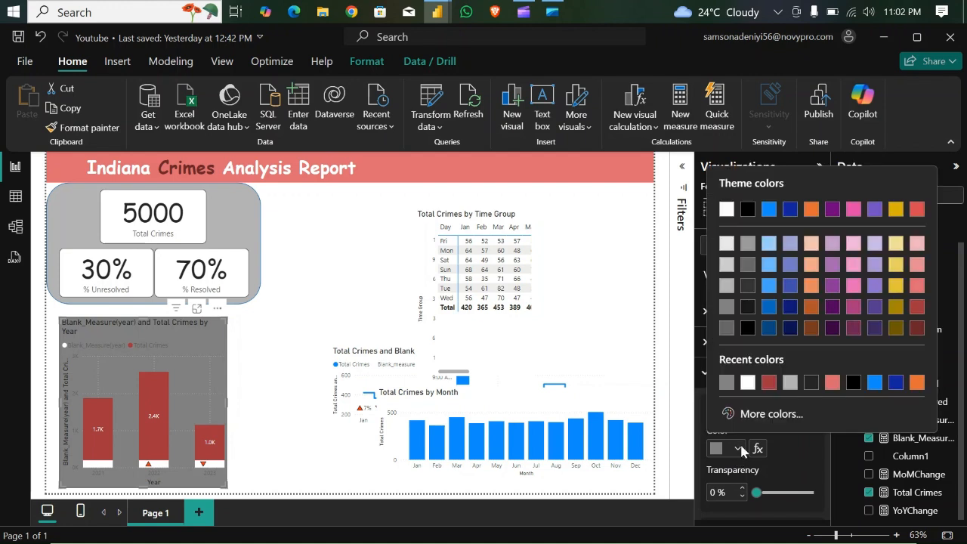
left_click(727, 285)
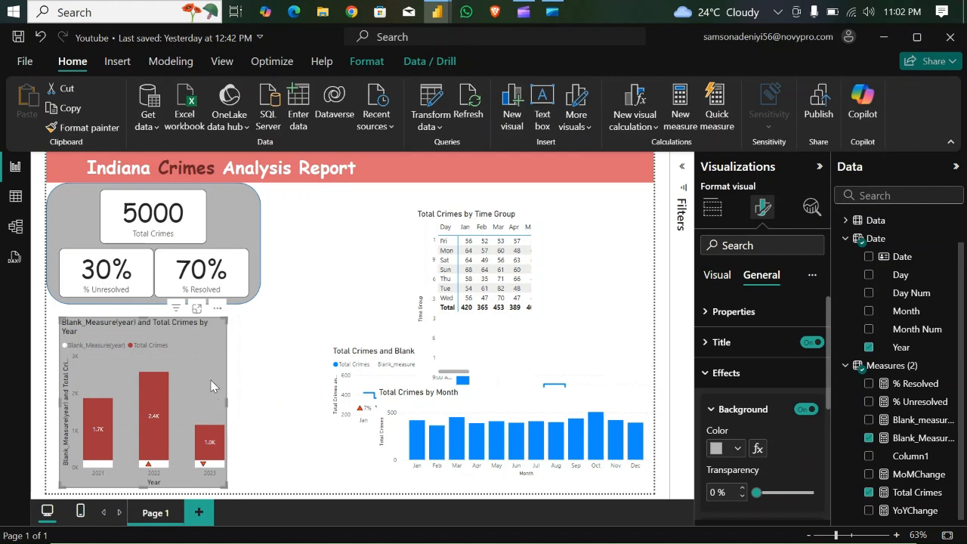
- Move the yearly crimes chart slightly up towards the KPI panel and extend its bottom edge down a little
left_click_drag(214, 334, 214, 327)
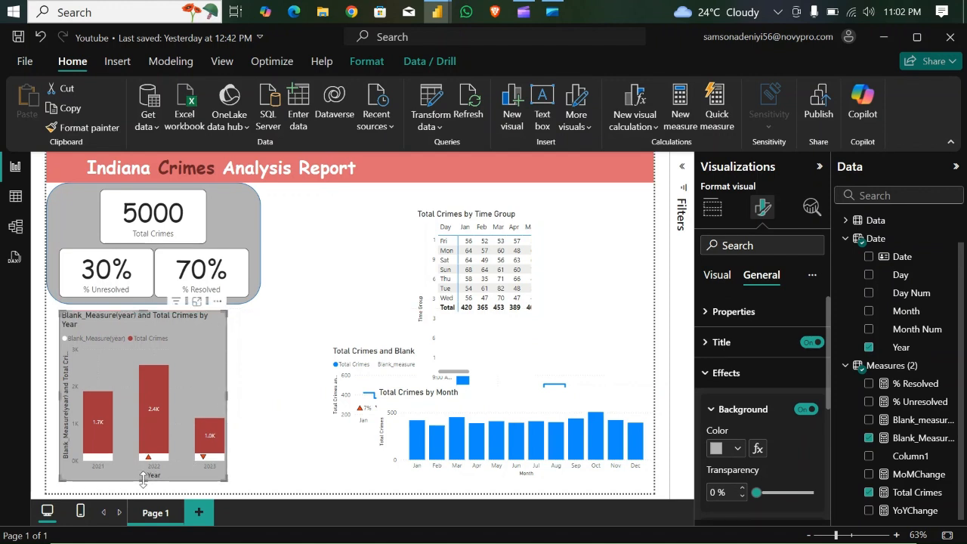
left_click_drag(143, 481, 144, 485)
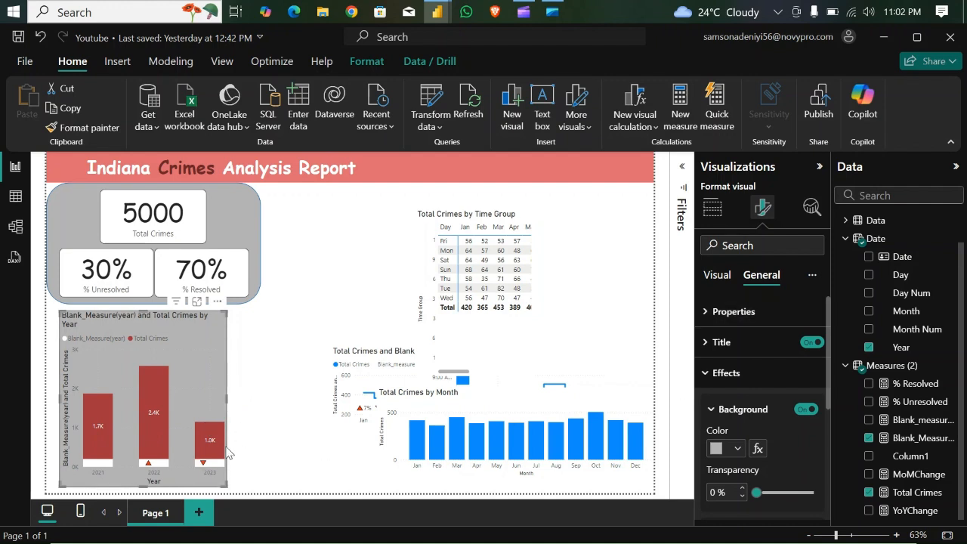
mouse_move(212, 470)
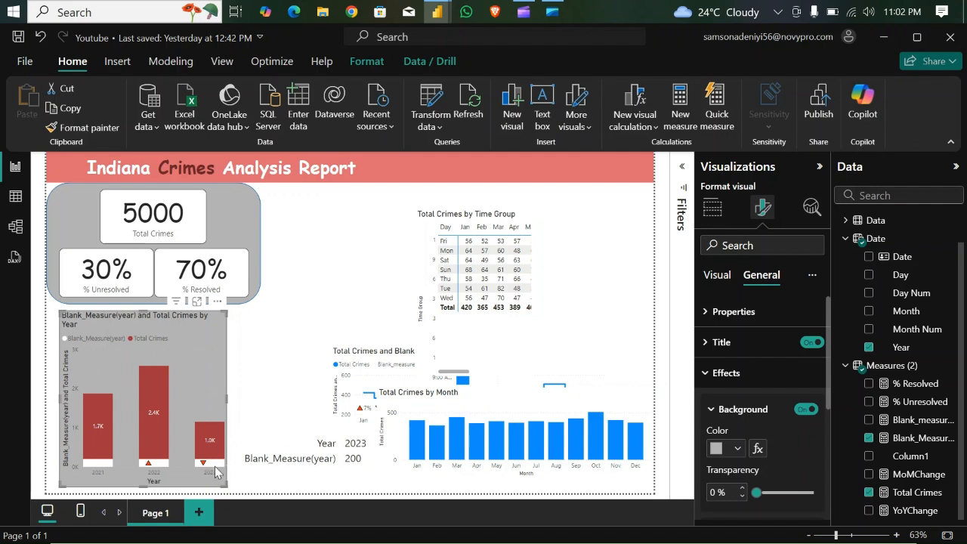
- Set the Blank_Measure(year) series colour to black in the yearly crimes chart
left_click(707, 373)
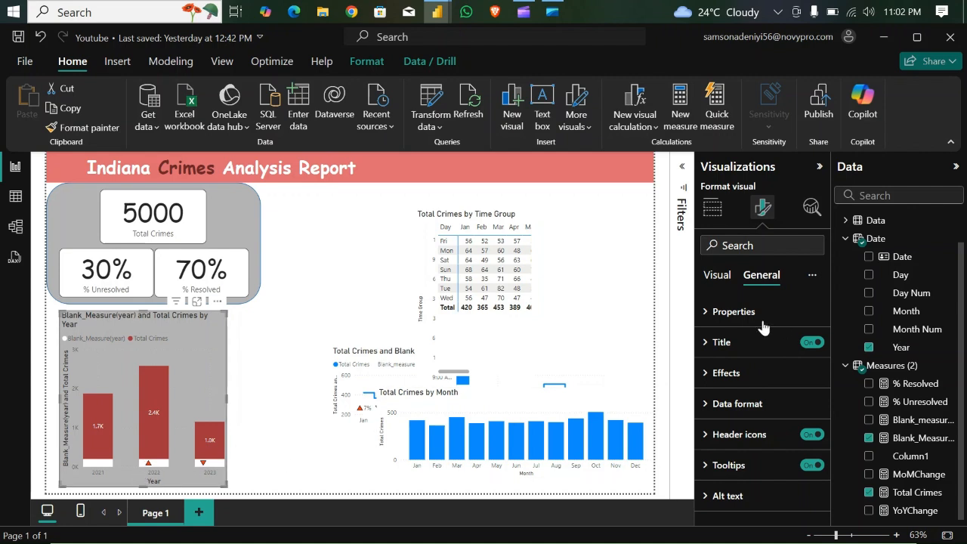
left_click(706, 373)
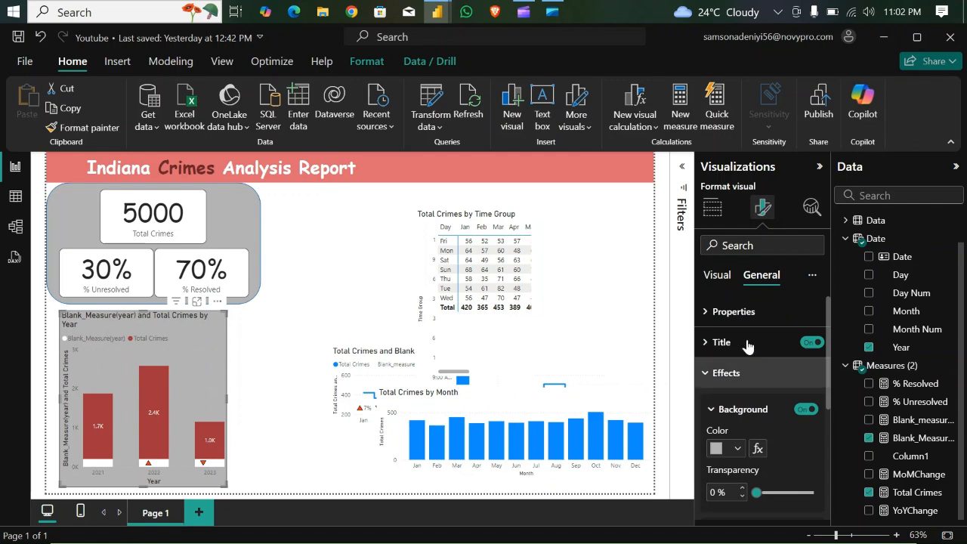
left_click(718, 278)
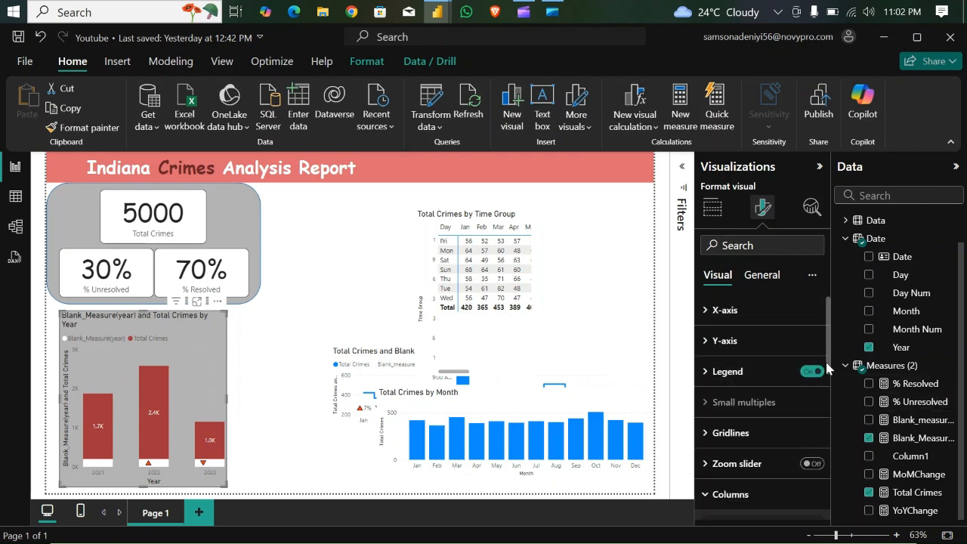
scroll(829, 388, "down", 3)
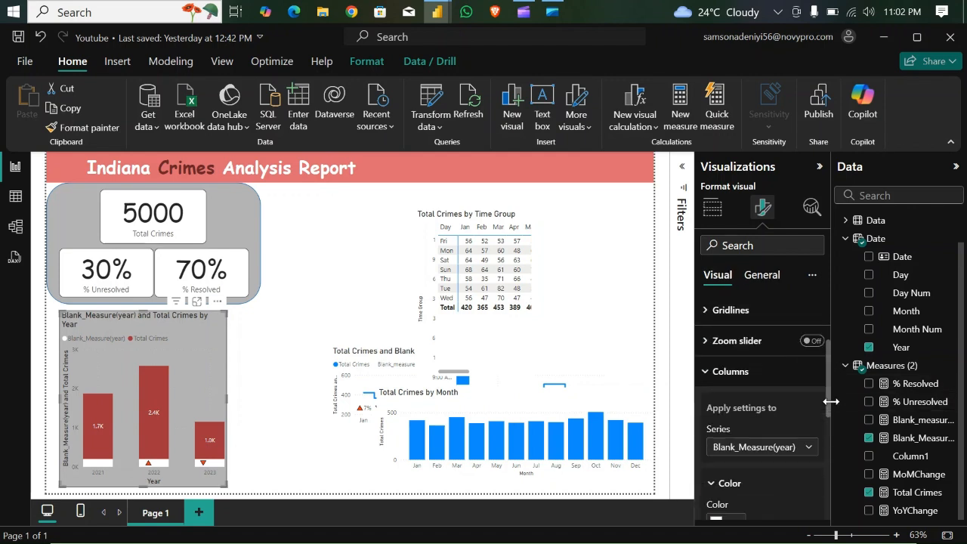
left_click(737, 513)
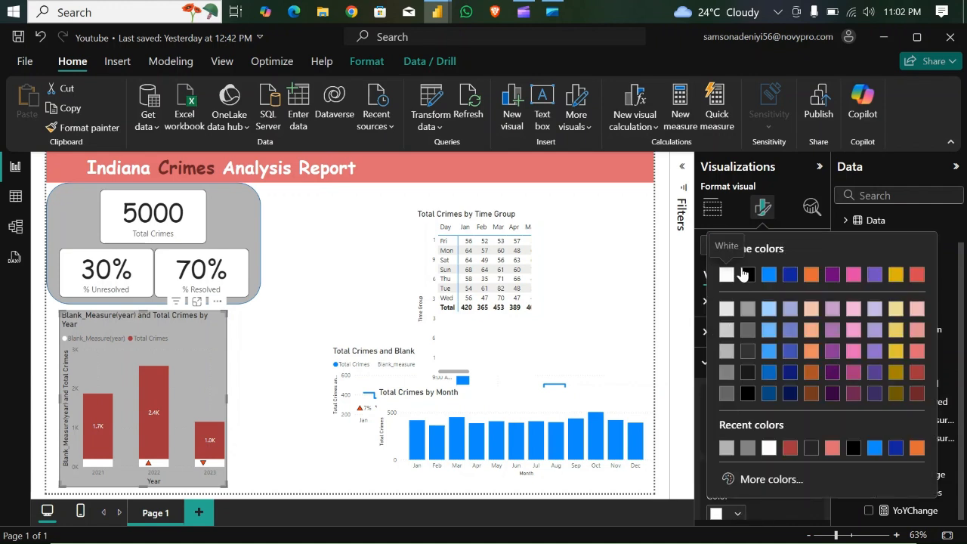
left_click(747, 274)
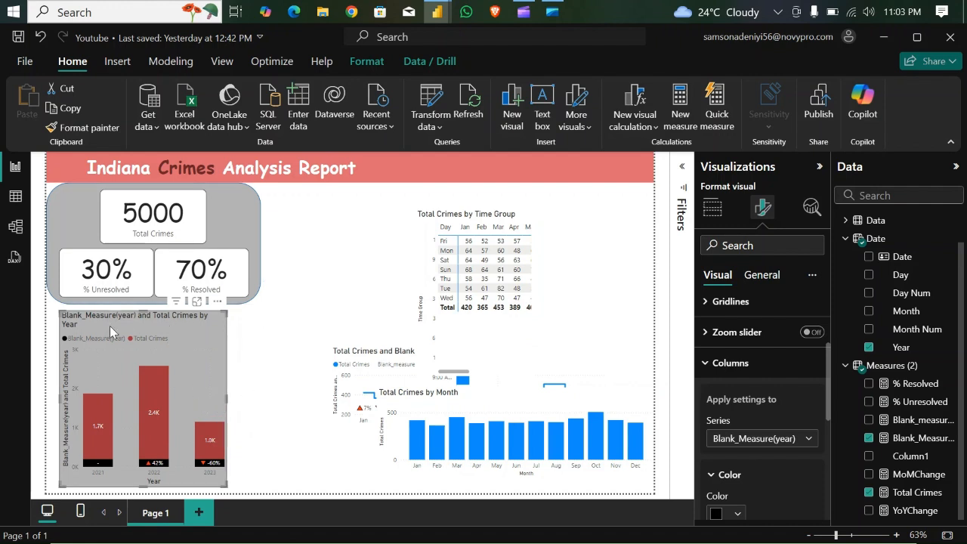
- Retitle the yearly crimes chart "Crime By Year" and centre the title horizontally
left_click(761, 277)
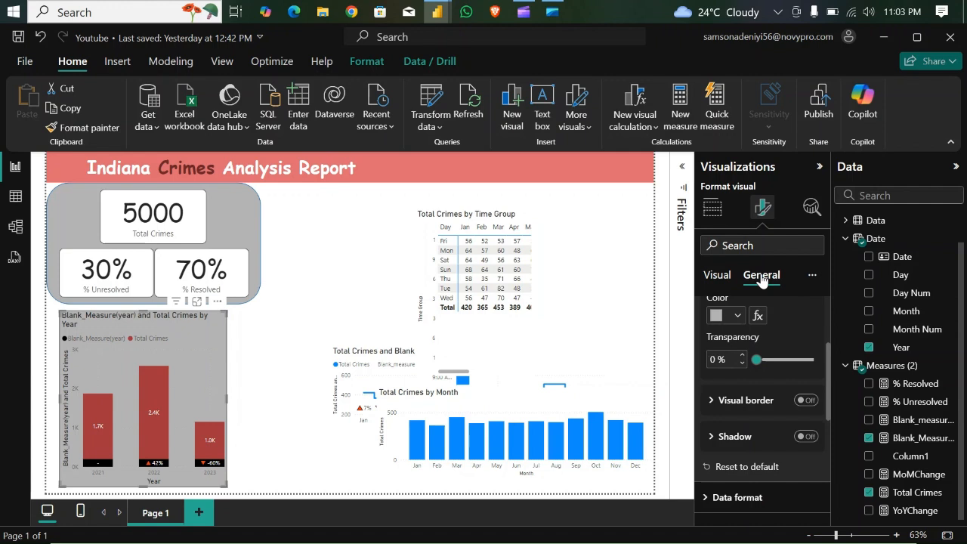
scroll(750, 321, "up", 3)
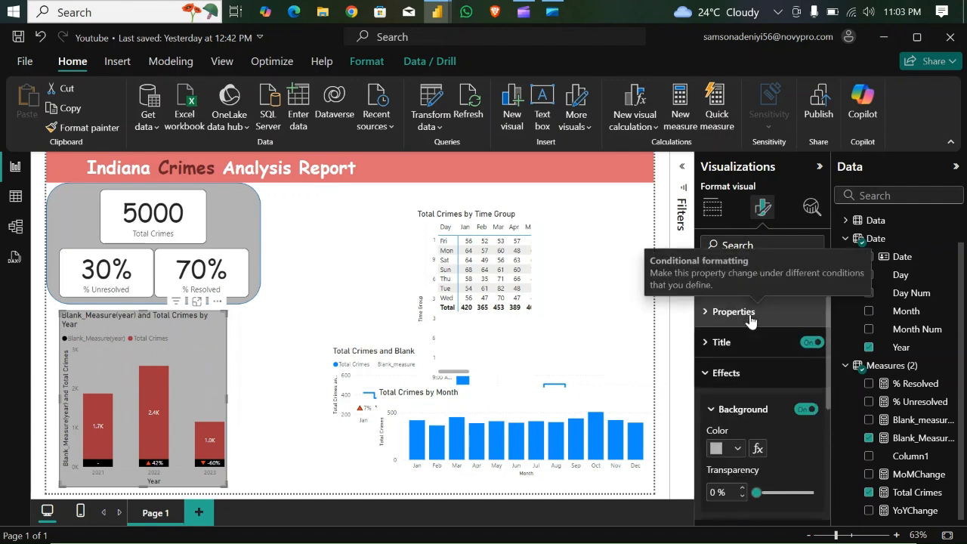
left_click(704, 344)
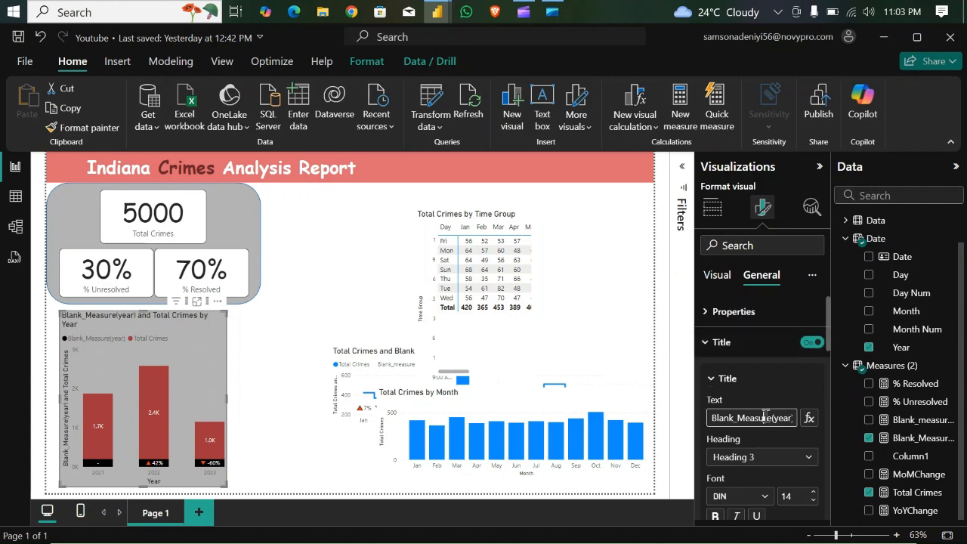
key("Right")
key("Right")
key("Right")
key("Right")
key("Right")
key("Right")
key("Right")
key("Right")
key("Right")
key("Right")
key("Right")
key("Right")
key("Right")
key("Right")
key("Right")
key("Right")
key("Right")
key("Right")
key("Right")
key("Right")
key("BackSpace")
key("BackSpace")
key("BackSpace")
key("BackSpace")
key("BackSpace")
key("BackSpace")
key("BackSpace")
key("BackSpace")
key("BackSpace")
key("BackSpace")
key("BackSpace")
key("BackSpace")
key("BackSpace")
key("BackSpace")
key("BackSpace")
key("BackSpace")
key("BackSpace")
key("BackSpace")
key("BackSpace")
key("BackSpace")
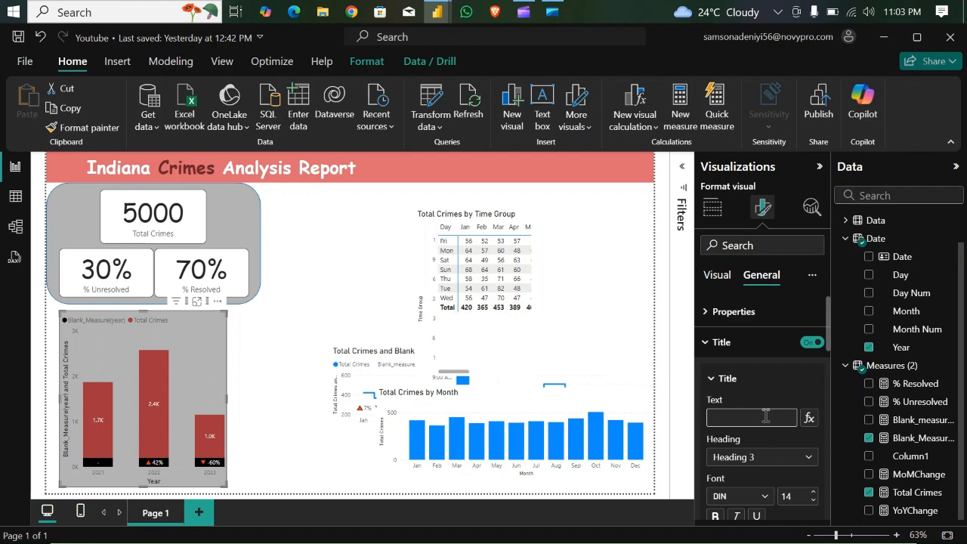
type("Crine By Year")
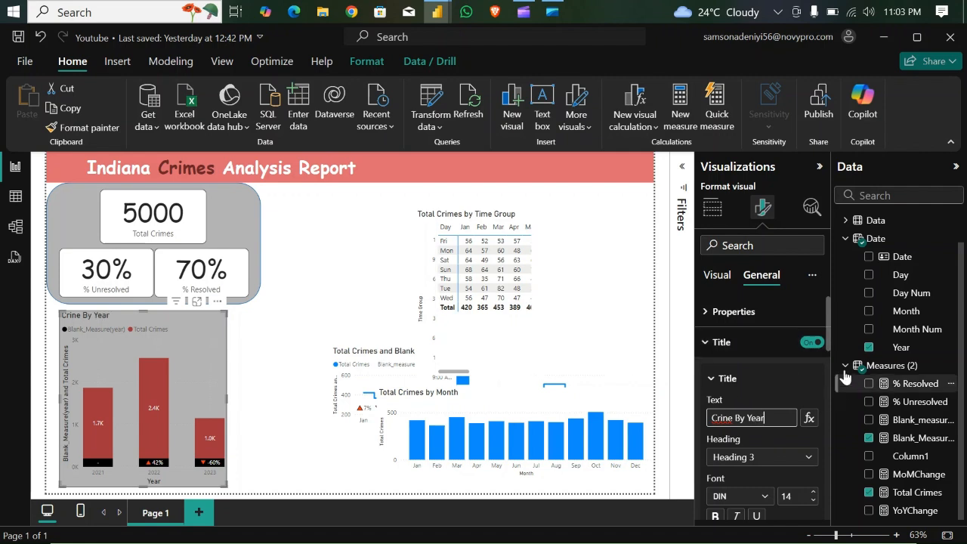
scroll(829, 361, "down", 2)
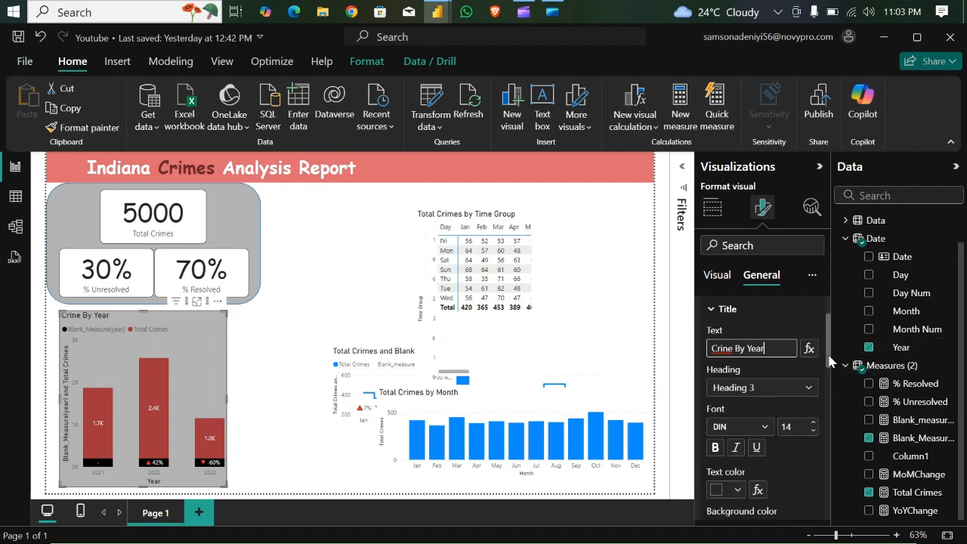
left_click(727, 346)
key("BackSpace")
type("m")
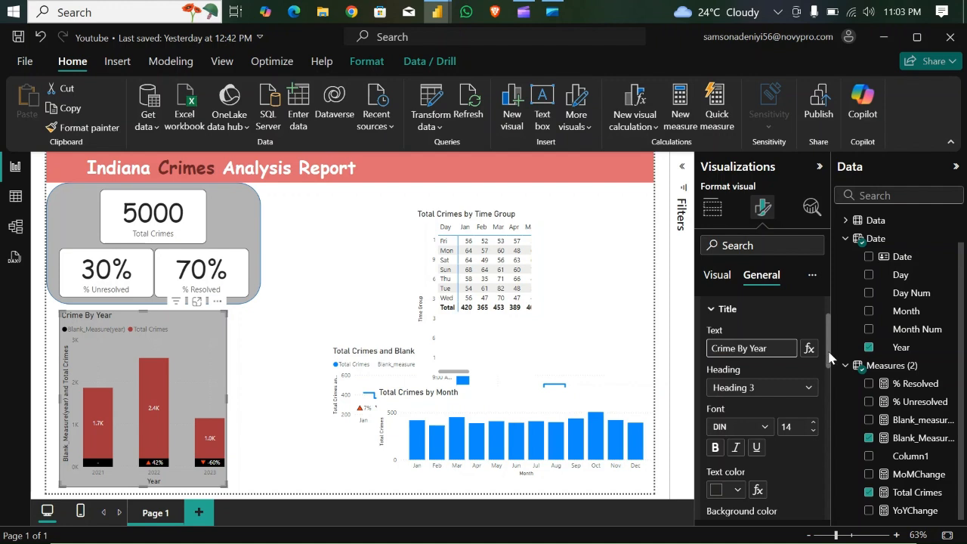
scroll(830, 365, "down", 2)
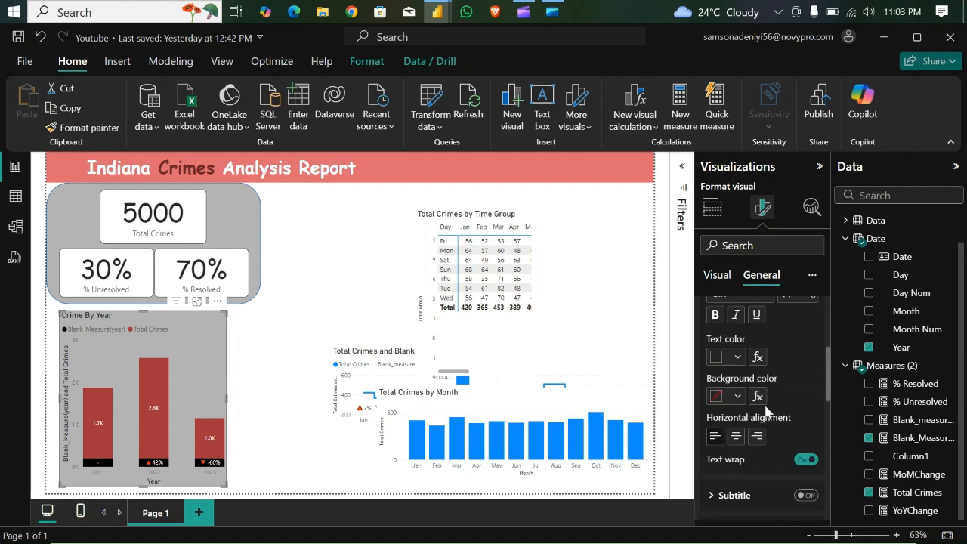
left_click(735, 435)
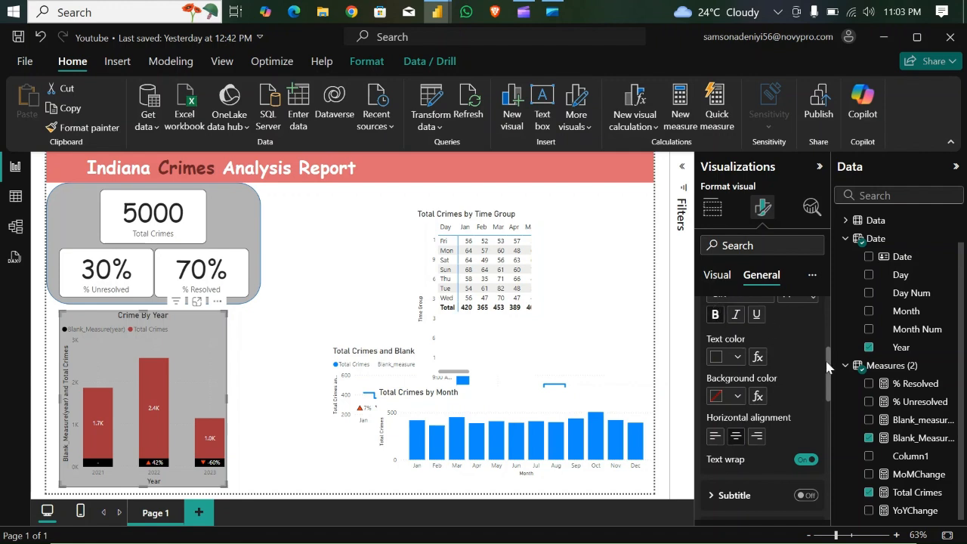
- Turn off the legend of the Crime By Year chart
scroll(830, 363, "up", 1)
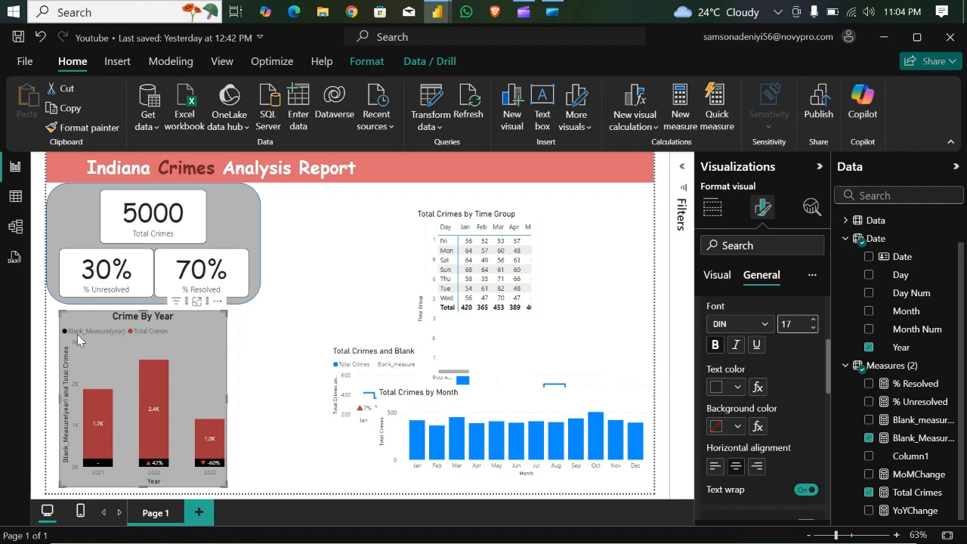
left_click(718, 276)
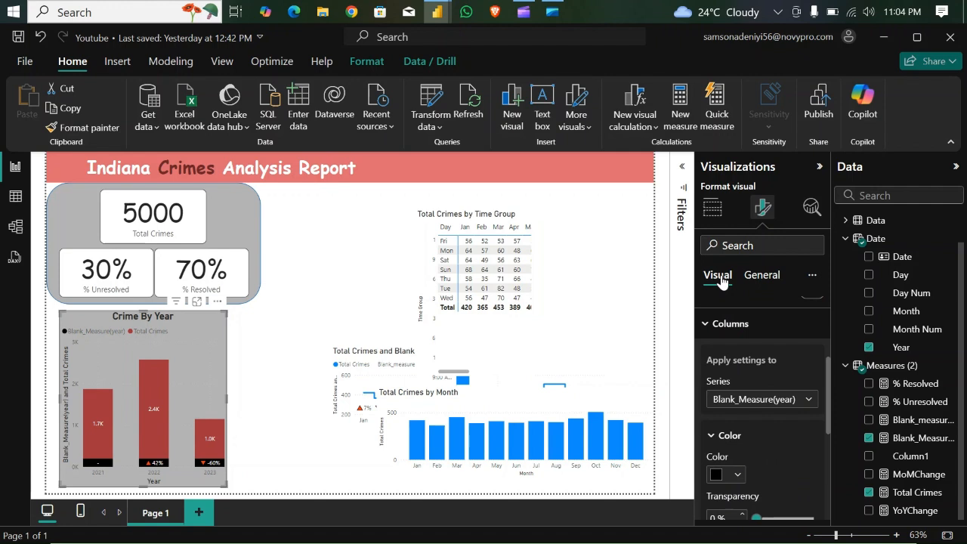
left_click(708, 325)
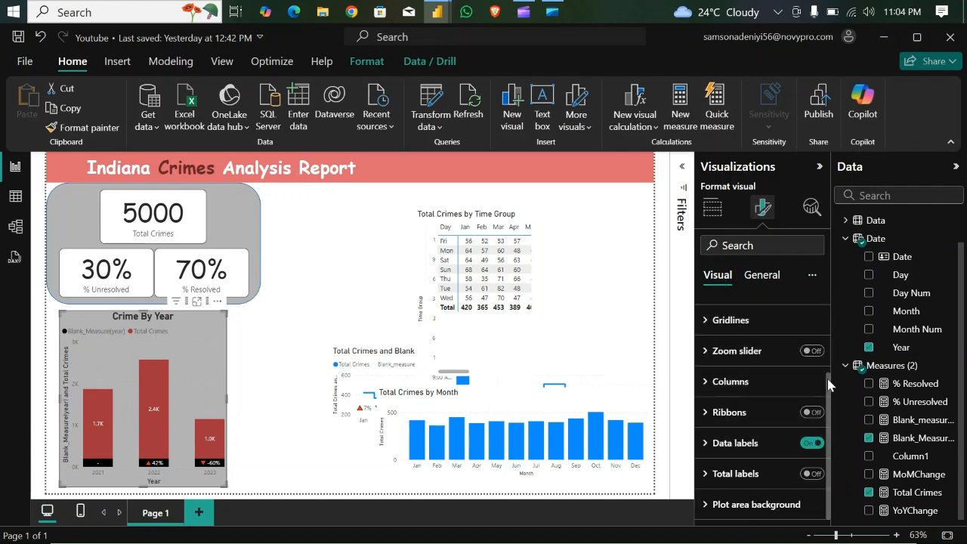
scroll(828, 363, "up", 1)
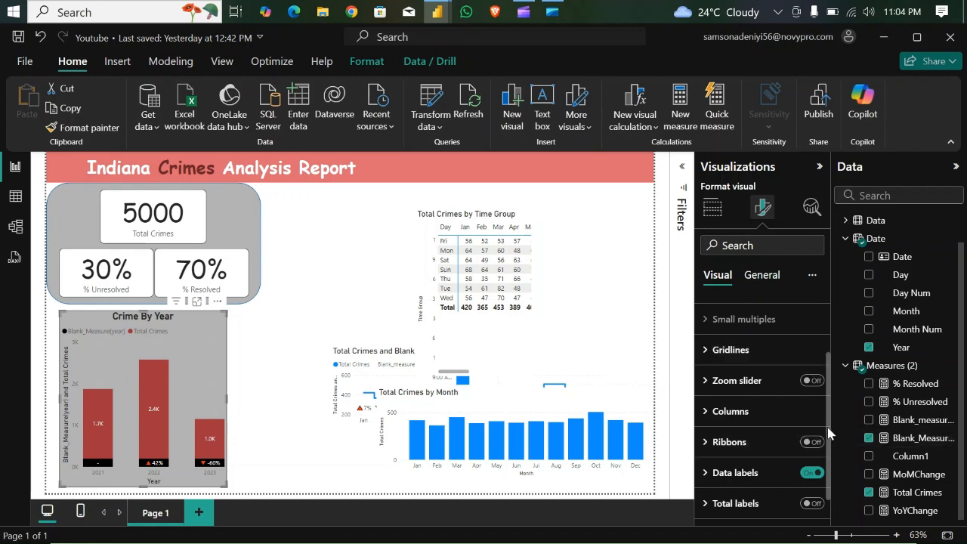
scroll(830, 446, "down", 1)
scroll(831, 453, "up", 4)
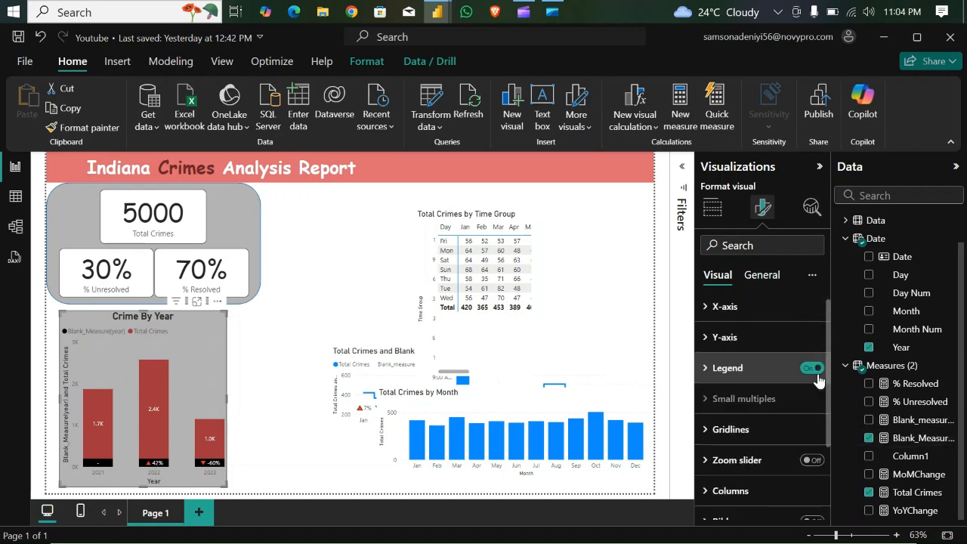
left_click(812, 370)
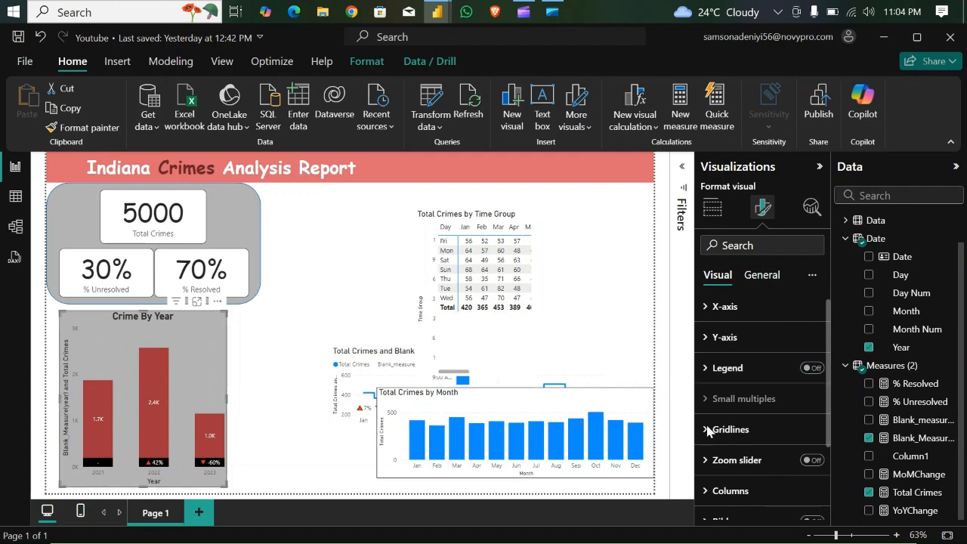
- Turn off the X-axis values and the X-axis title in the Crime By Year chart
left_click(707, 307)
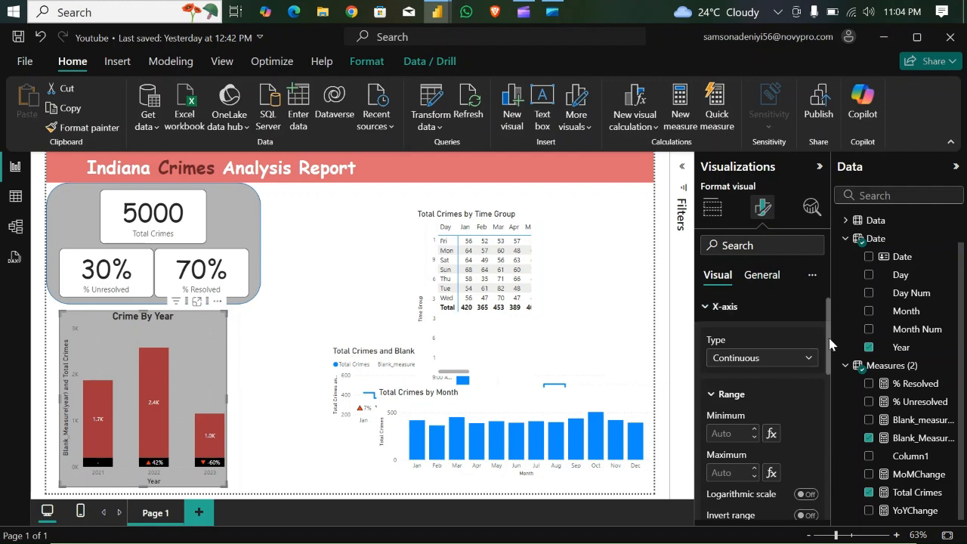
left_click_drag(828, 349, 829, 395)
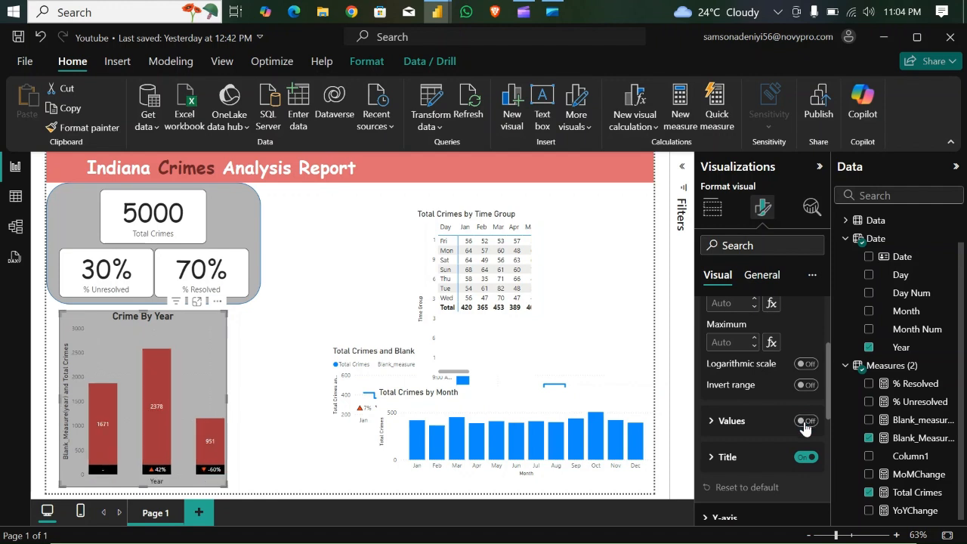
left_click(807, 457)
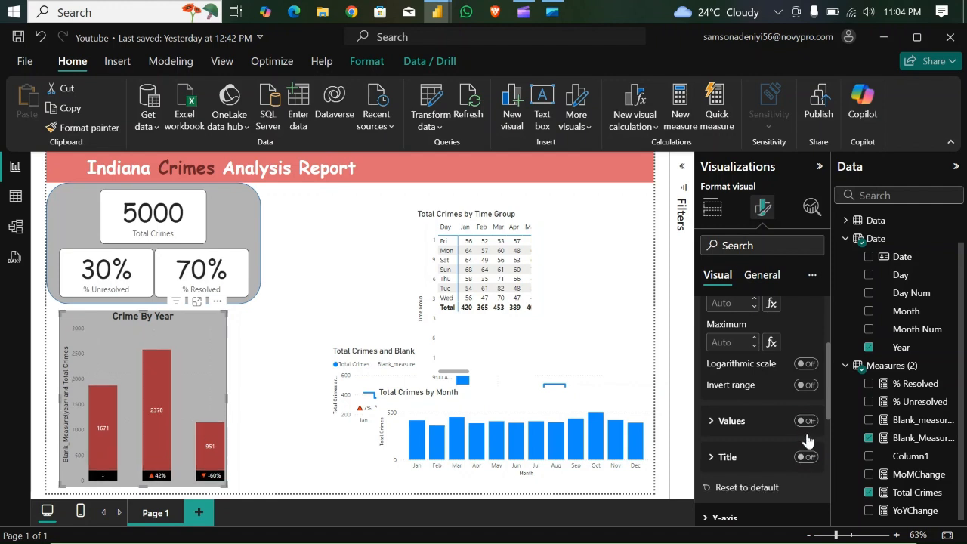
left_click_drag(831, 378, 831, 330)
left_click(706, 313)
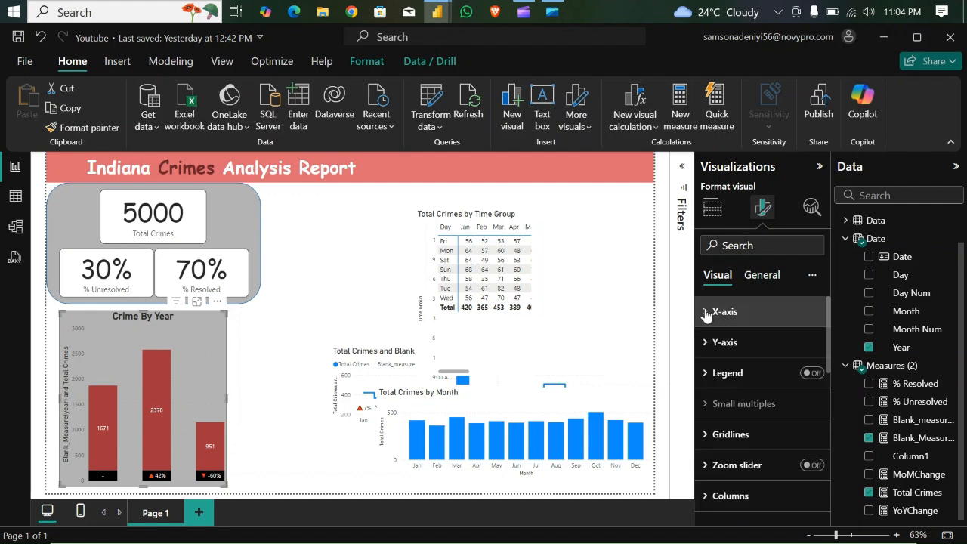
- Turn off the Y-axis values and the Y-axis title in the Crime By Year chart
left_click(708, 343)
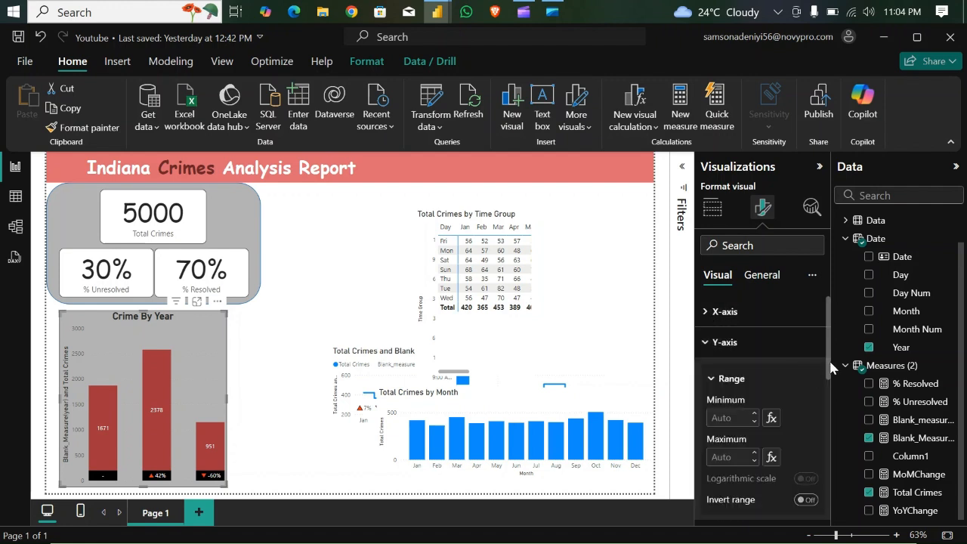
left_click_drag(831, 367, 831, 420)
left_click(805, 372)
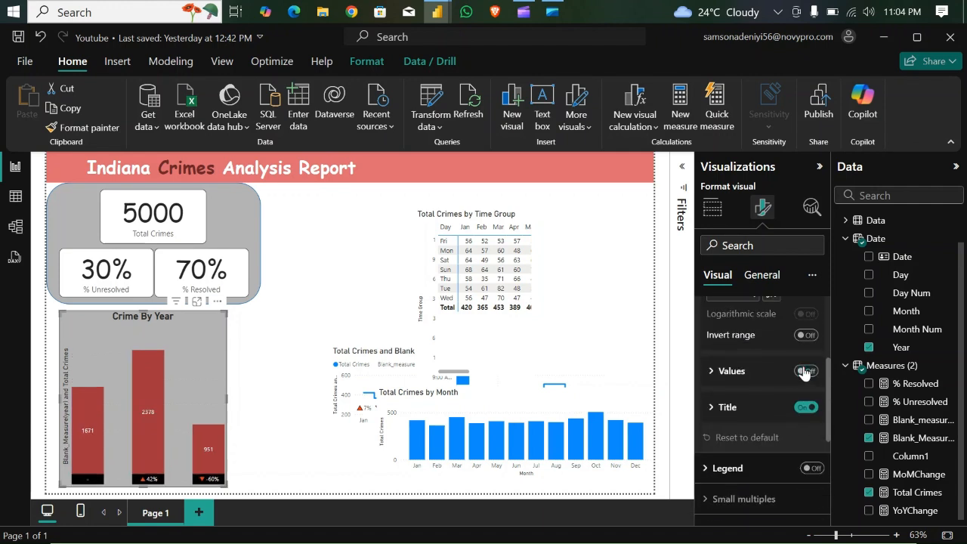
left_click(807, 408)
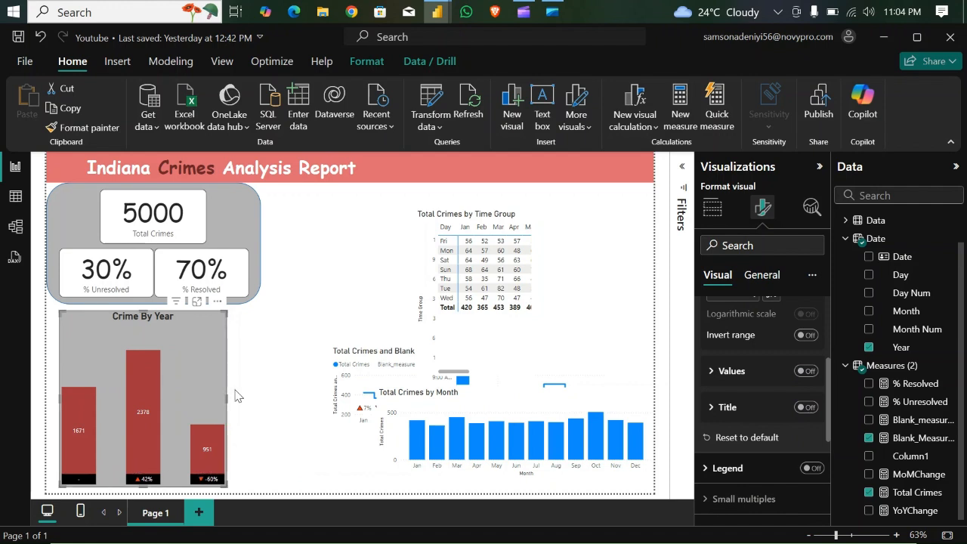
- Add a visual border to the Crime By Year chart and round its corners
left_click(769, 277)
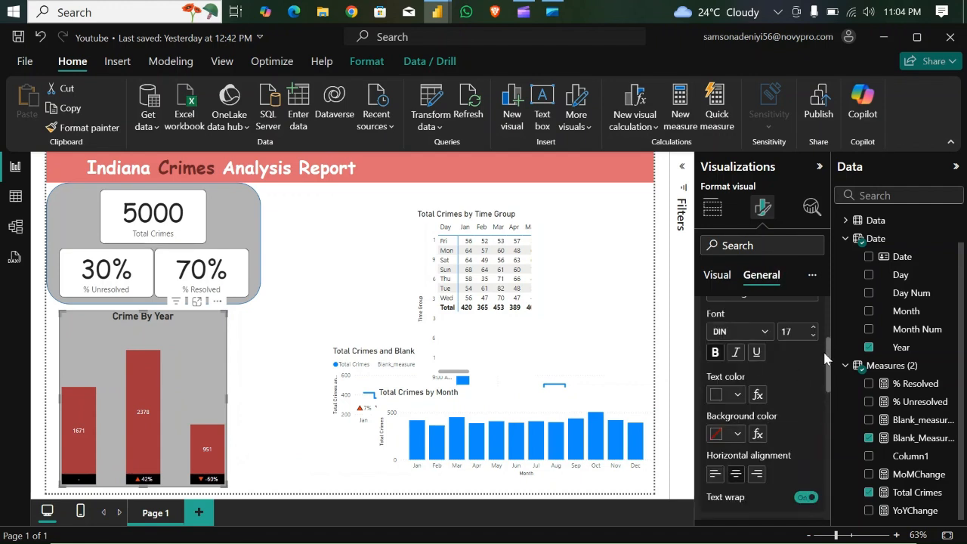
left_click_drag(825, 357, 833, 456)
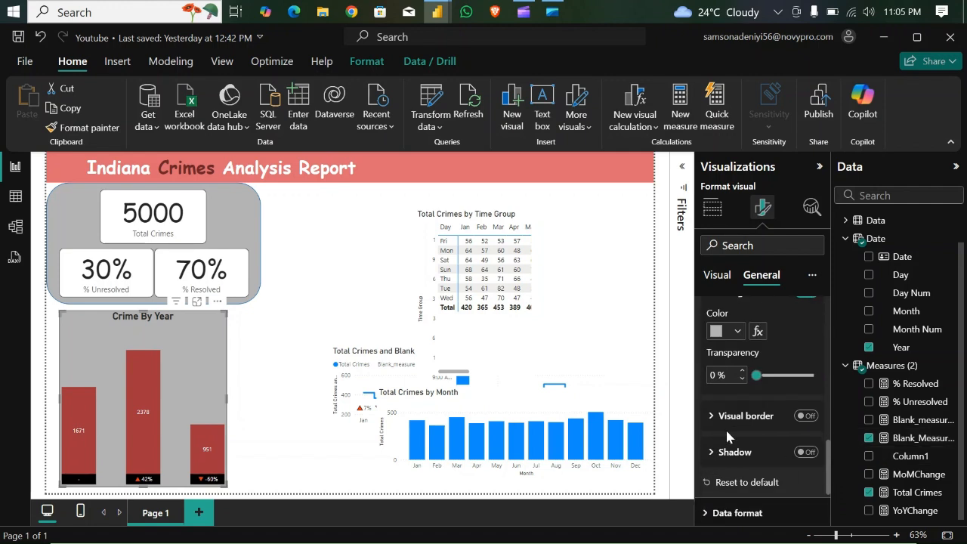
left_click(806, 415)
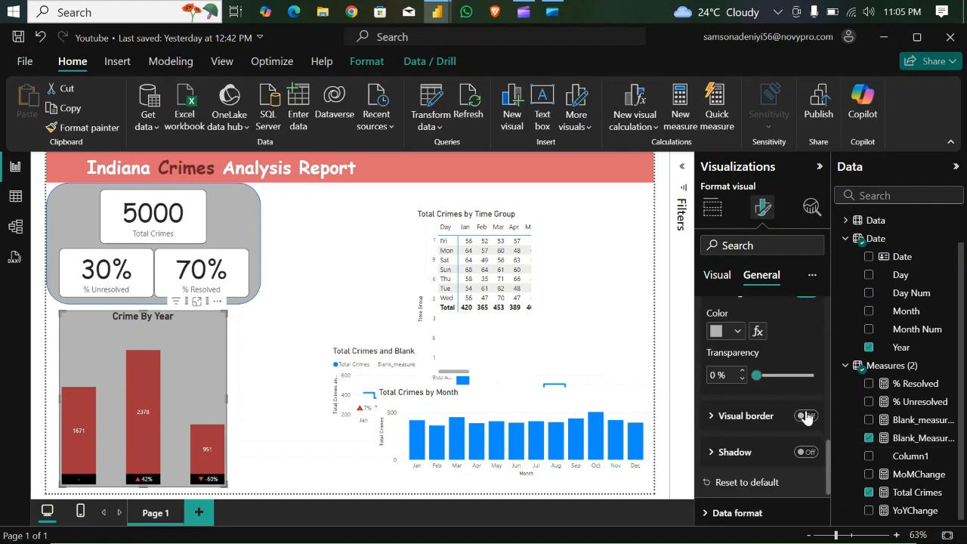
left_click(717, 416)
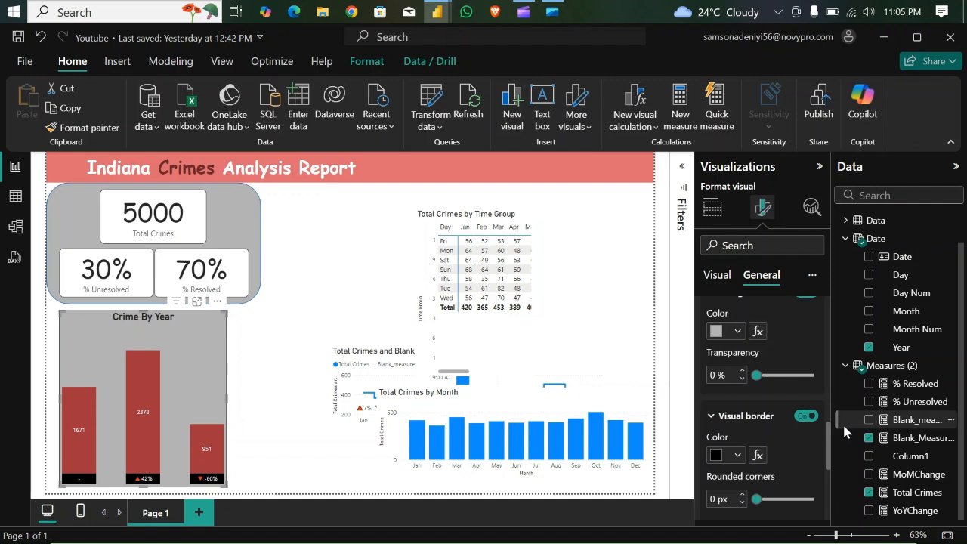
left_click_drag(828, 449, 828, 463)
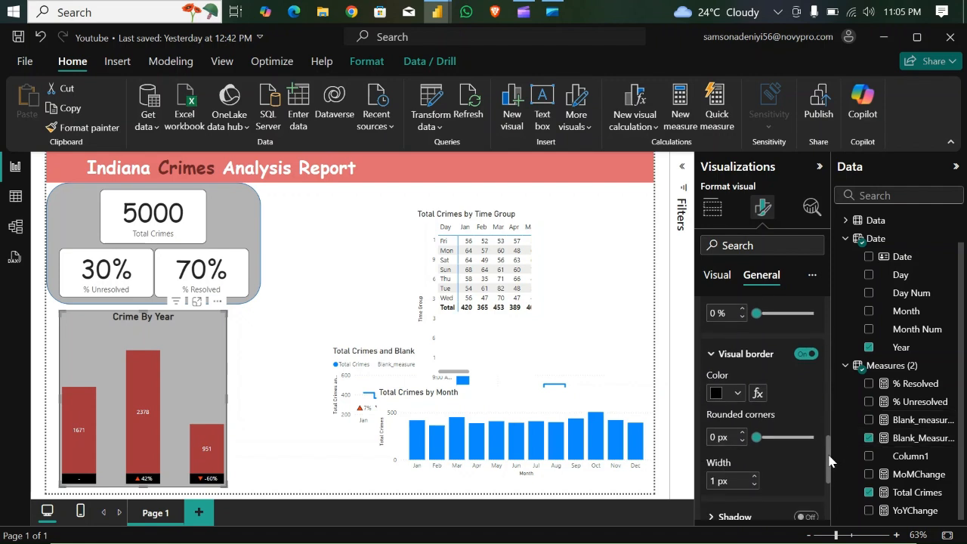
left_click(743, 433)
left_click(744, 433)
left_click(743, 432)
left_click(743, 433)
left_click(743, 433)
left_click(744, 433)
left_click(743, 433)
left_click(743, 433)
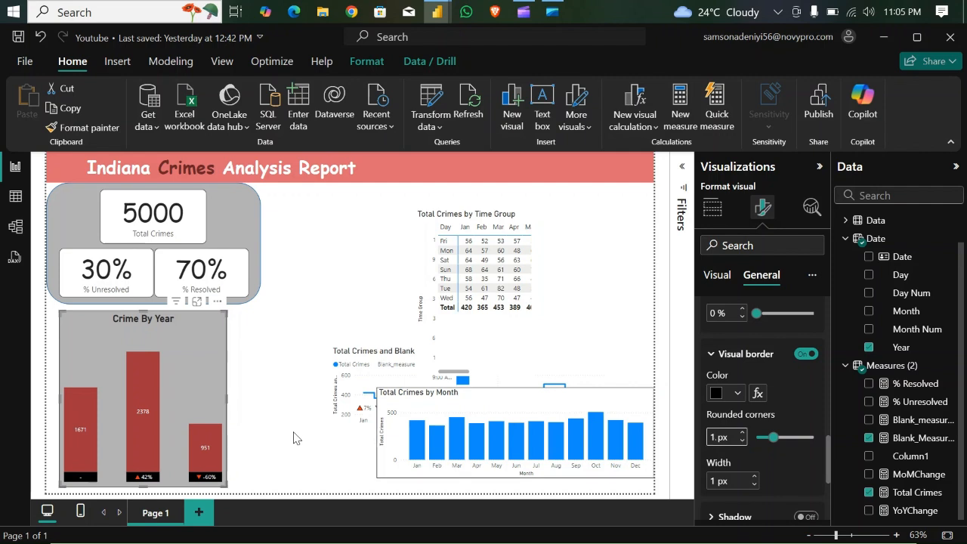
left_click(265, 373)
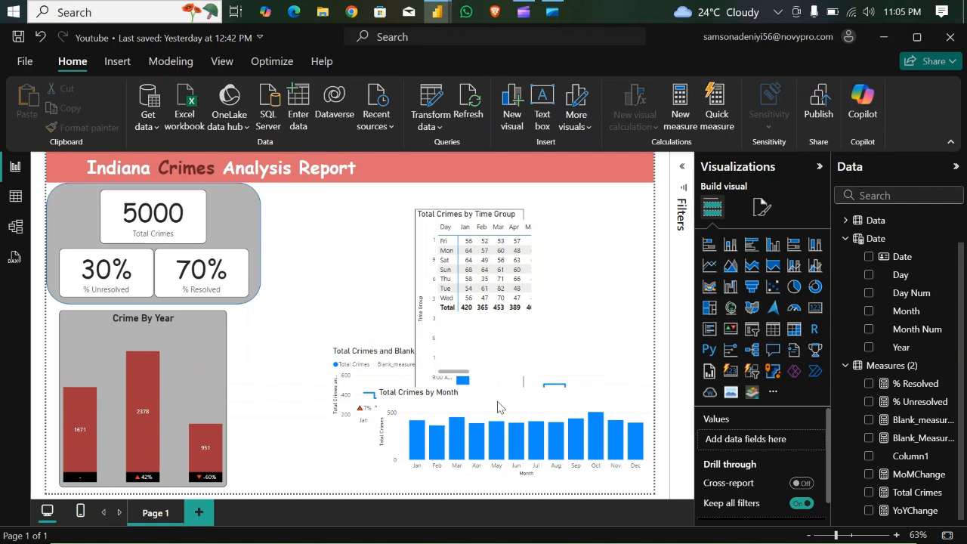
- Move the Total Crimes by Month column chart up beside the KPI panel and the monthly line chart down near the page's lower edge
left_click_drag(515, 411, 434, 213)
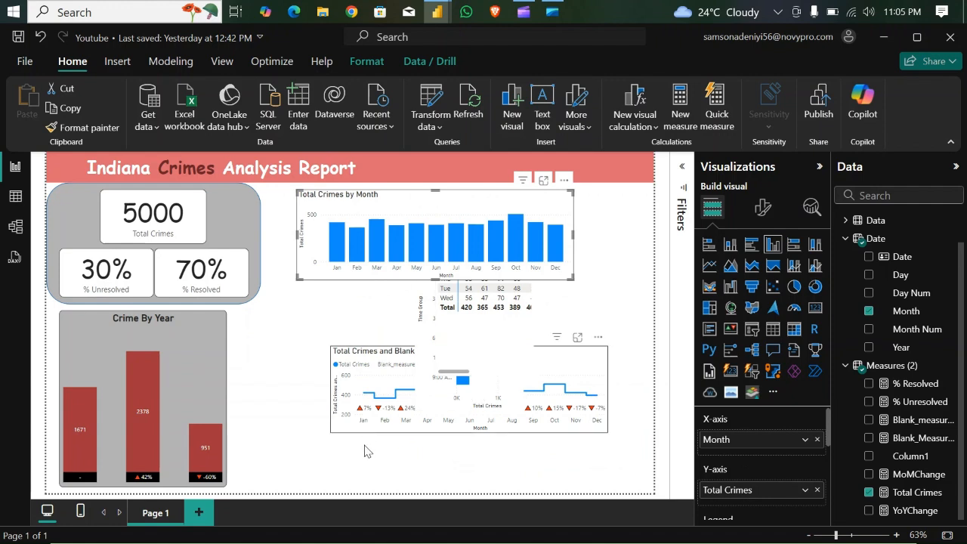
left_click_drag(365, 428, 348, 482)
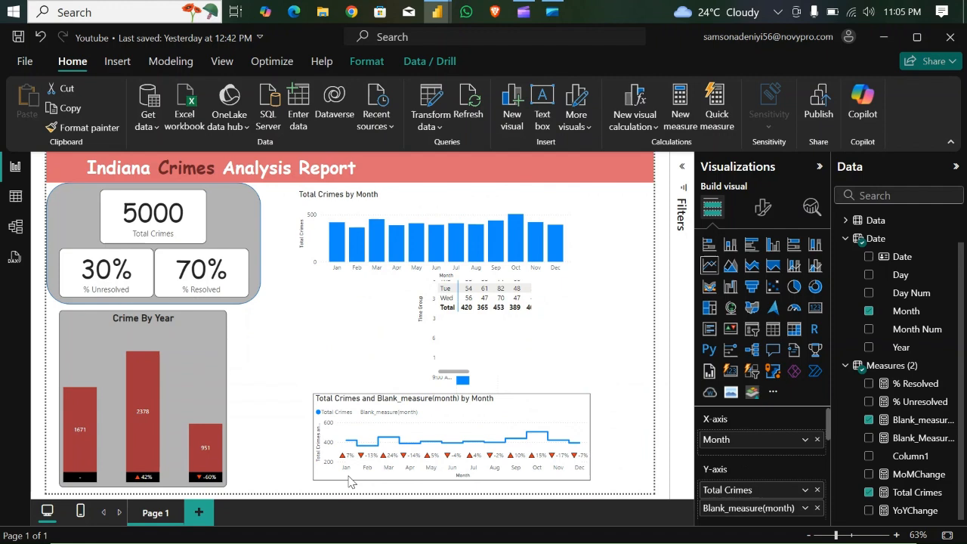
- Copy the Crime By Year chart's formatting onto the monthly line chart with Format painter
left_click(204, 364)
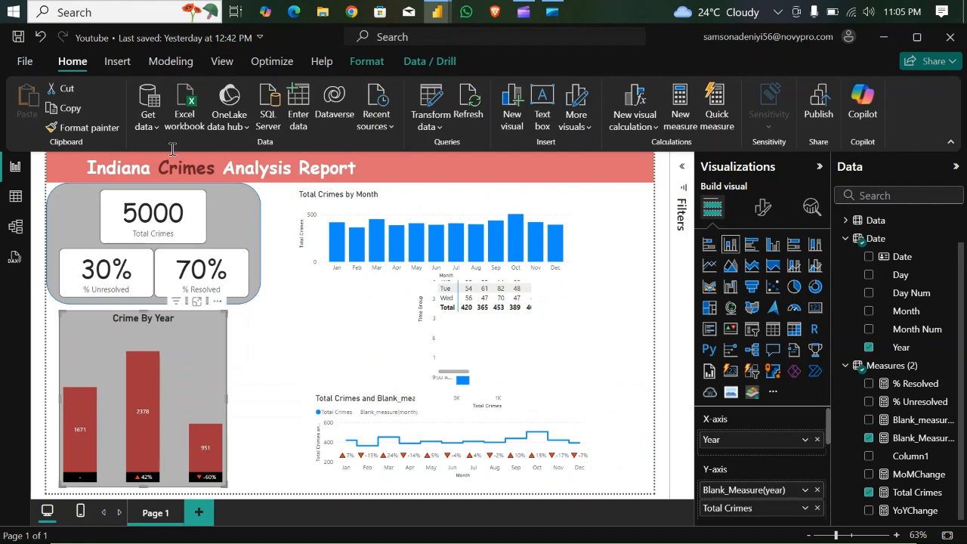
left_click(110, 130)
left_click(572, 408)
left_click(572, 409)
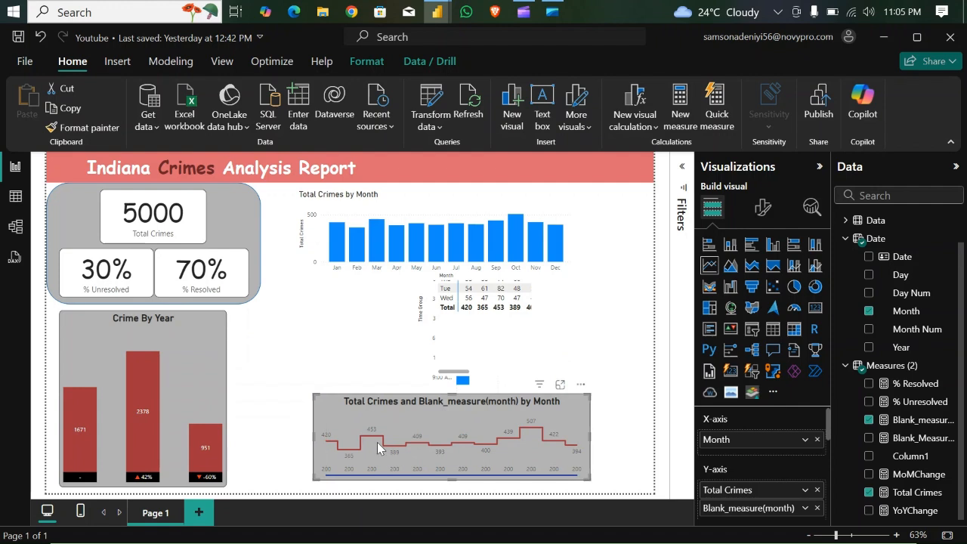
- Enlarge the monthly line chart slightly from its upper-left corner and shorten the Total Crimes by Time Group chart from its lower edge
left_click_drag(310, 390, 305, 385)
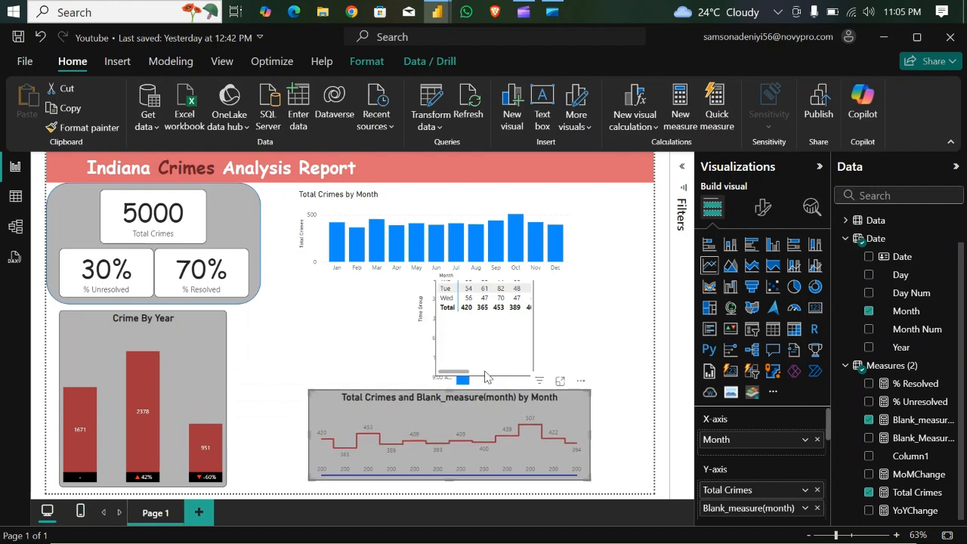
left_click(486, 377)
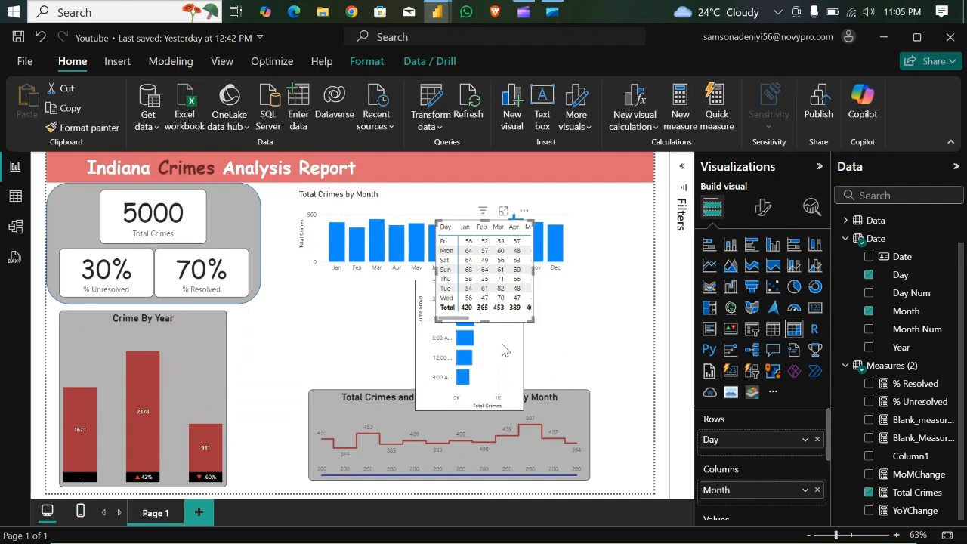
left_click(487, 395)
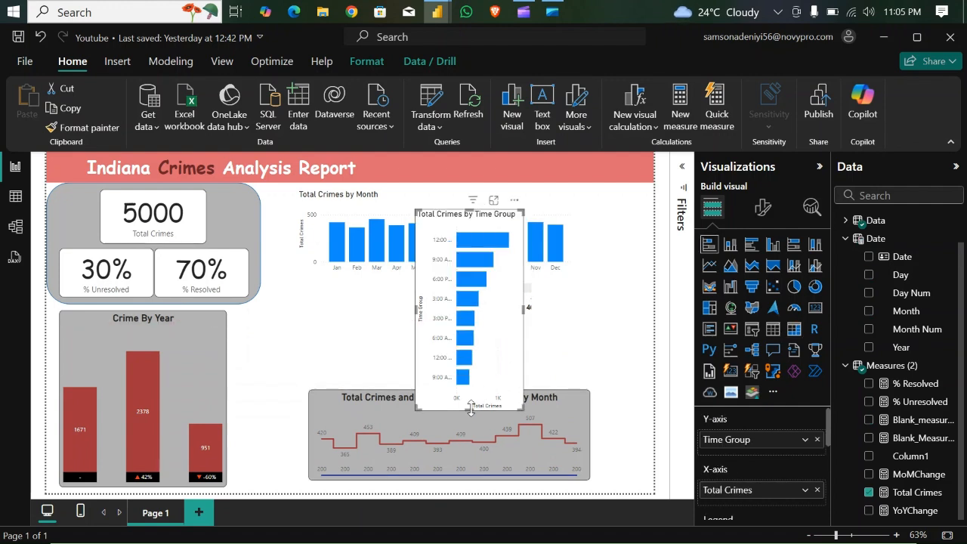
left_click_drag(471, 410, 504, 340)
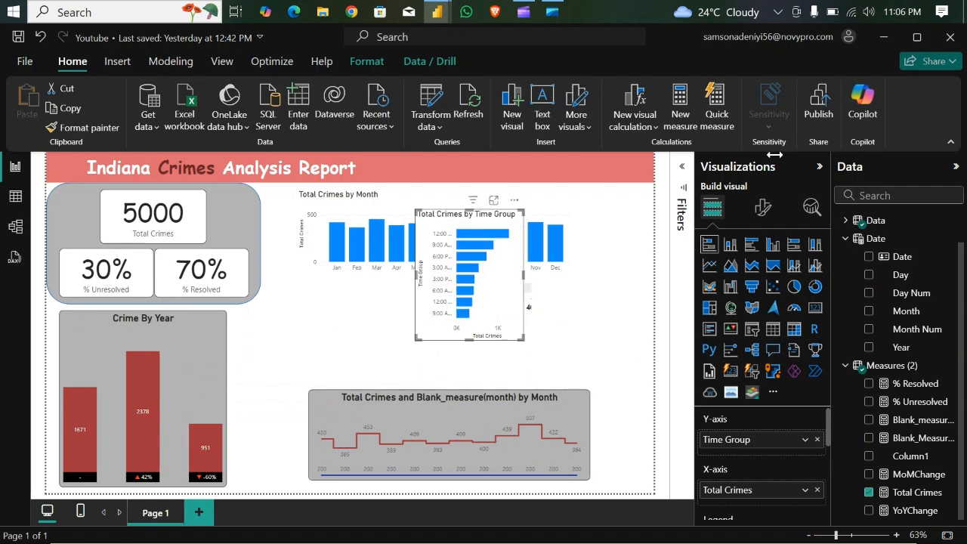
- Set the line transparency of the Blank_measure(month) series to 100% in the monthly line chart
left_click(584, 407)
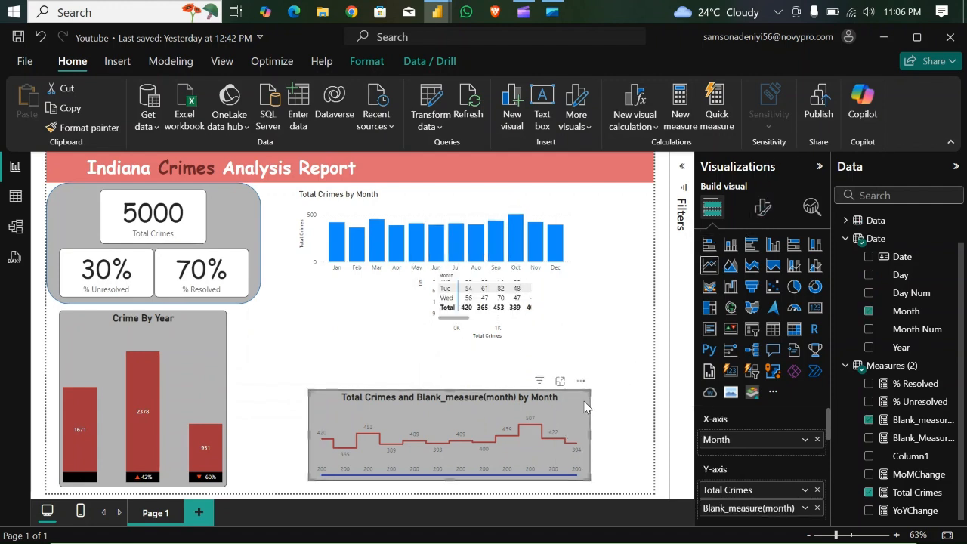
left_click(763, 207)
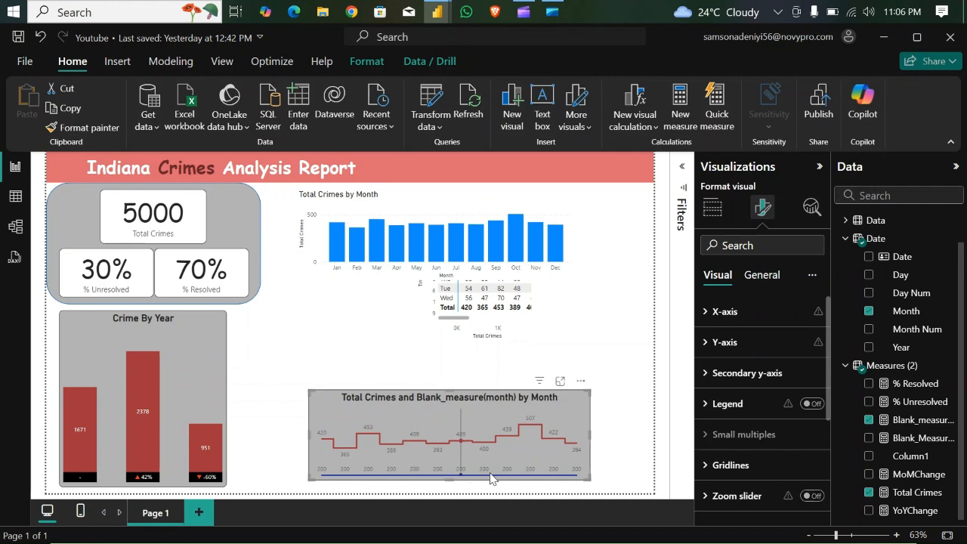
left_click_drag(829, 351, 828, 415)
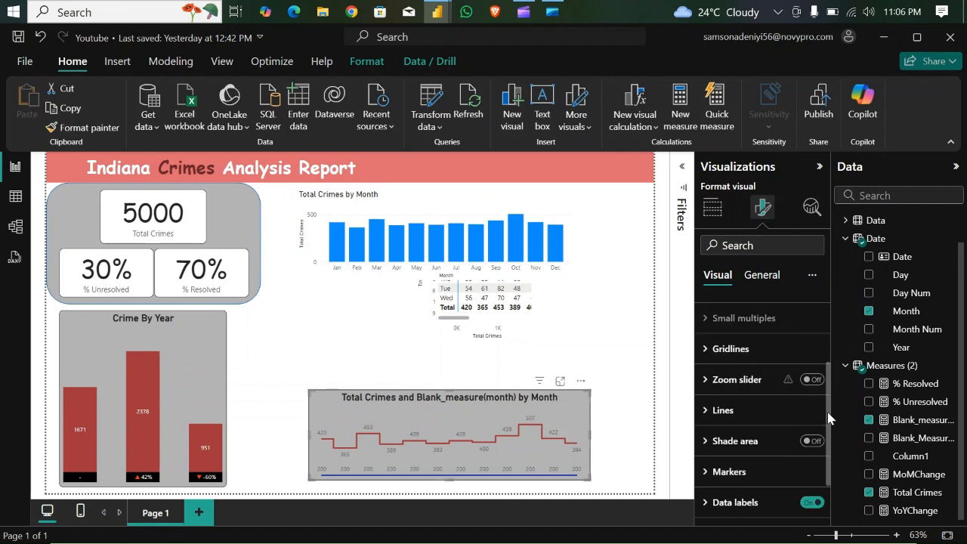
left_click(706, 411)
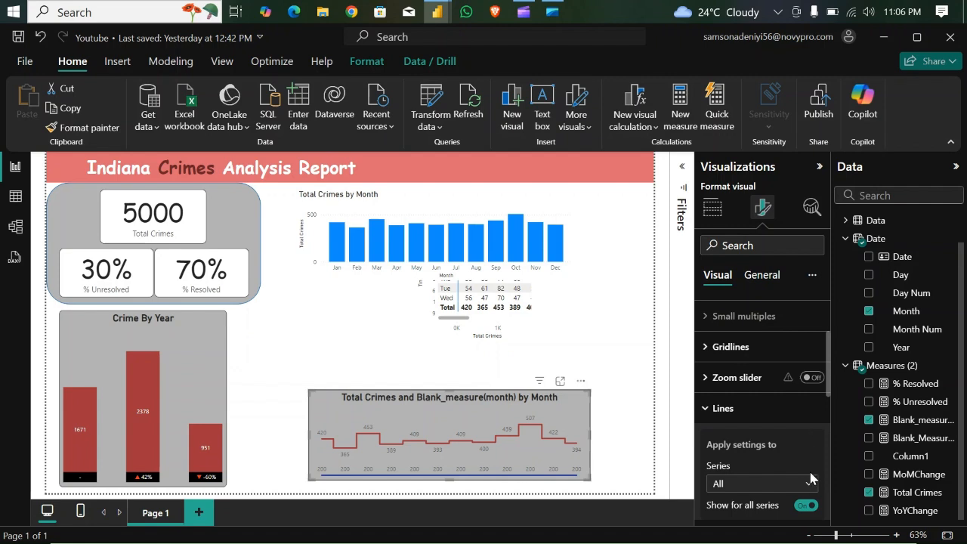
scroll(825, 380, "down", 2)
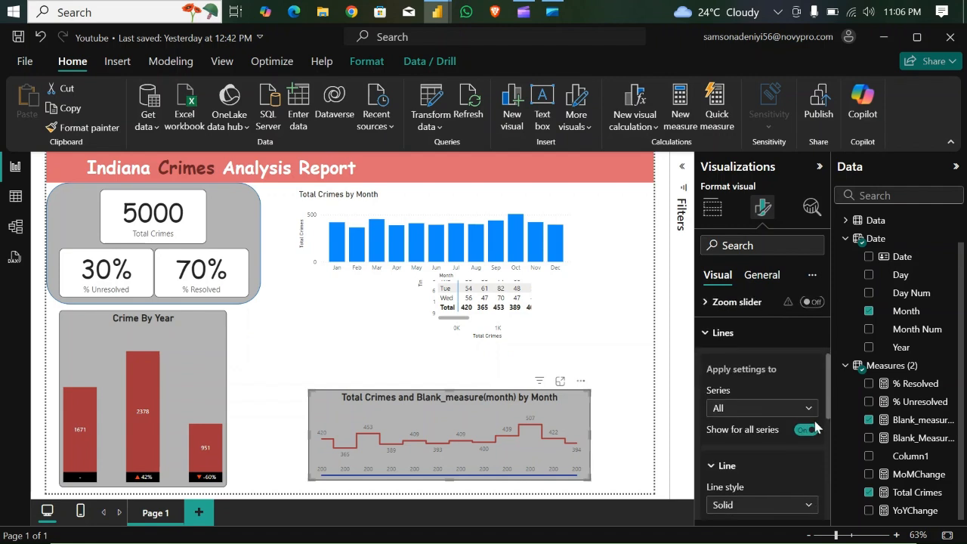
left_click(806, 430)
left_click(805, 430)
left_click(806, 410)
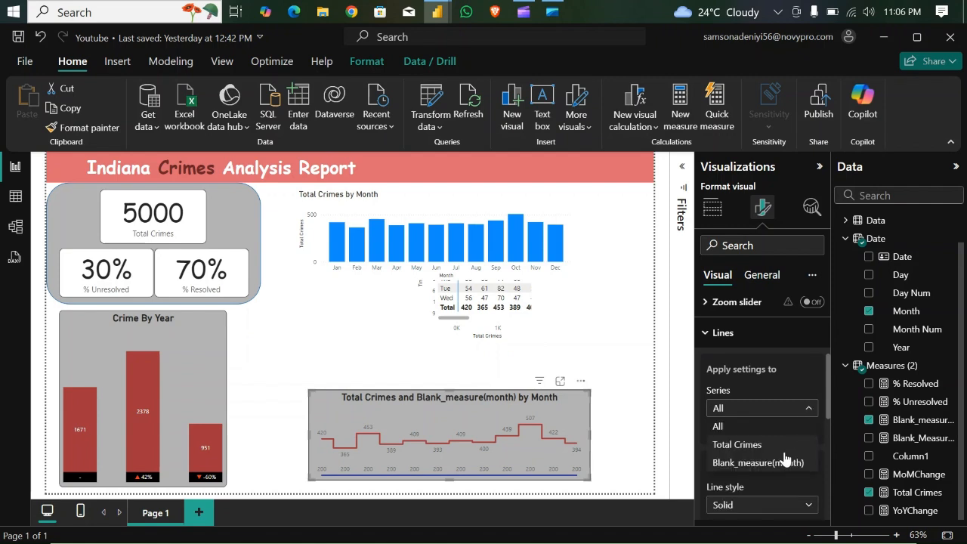
left_click(800, 427)
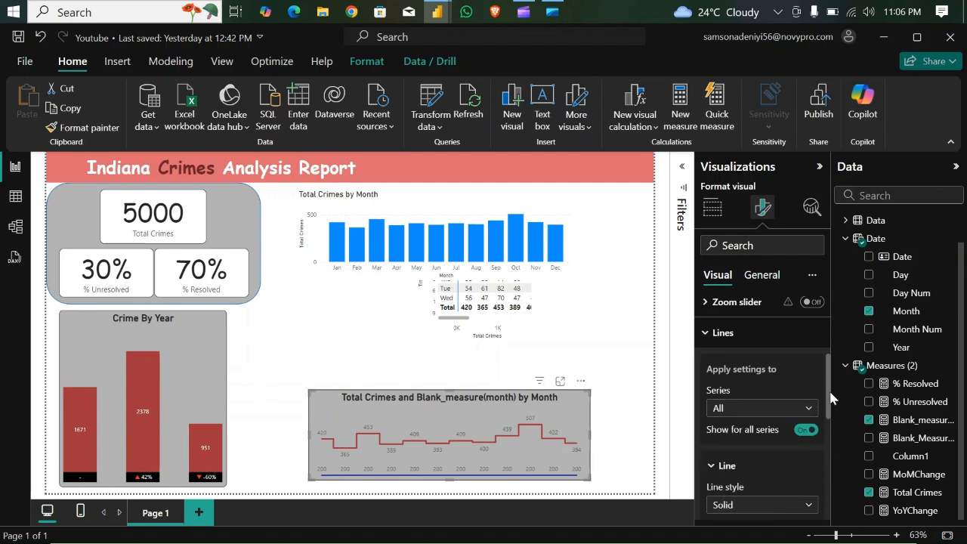
left_click_drag(830, 401, 836, 462)
left_click(714, 428)
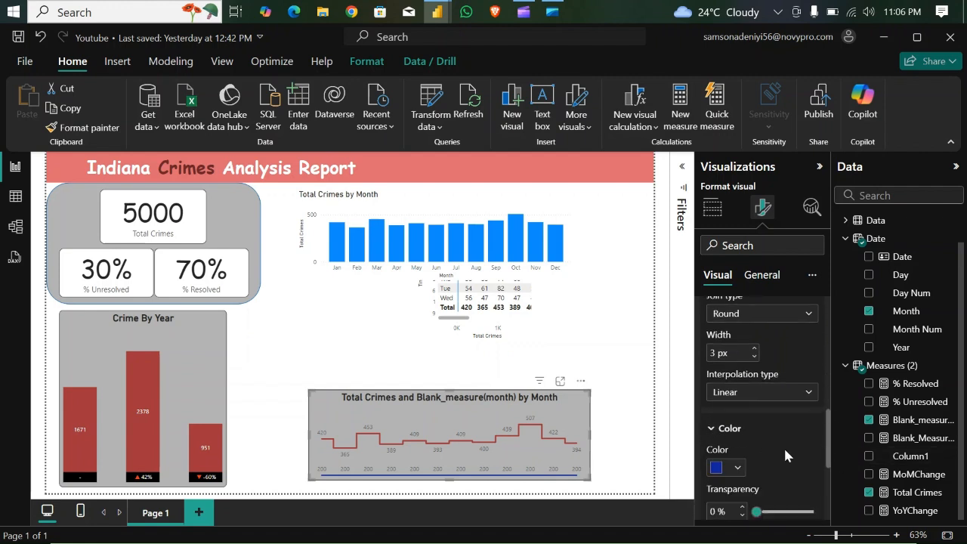
left_click_drag(829, 451, 828, 468)
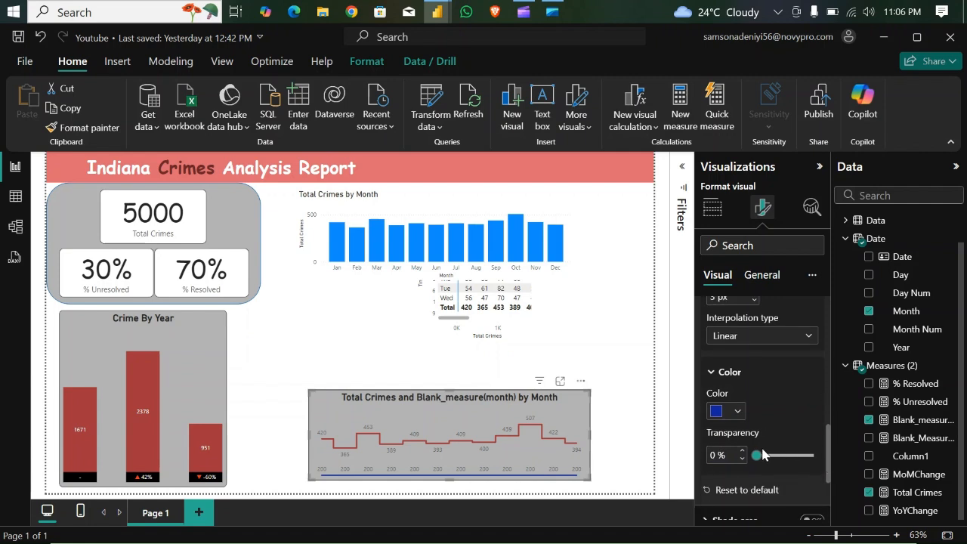
left_click_drag(753, 452, 819, 456)
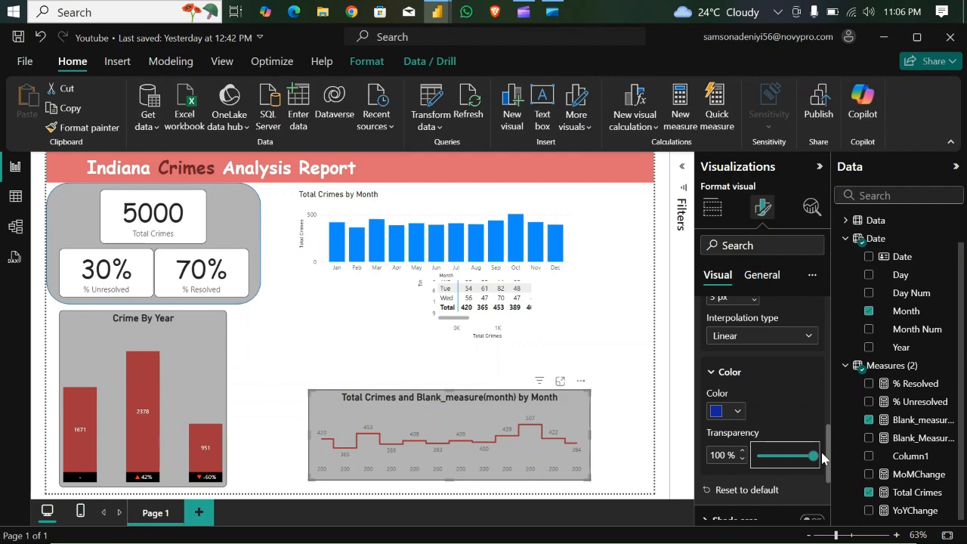
- Use MoMChange as the value field of the Blank_measure(month) series' data labels in the monthly line chart
left_click_drag(829, 450, 835, 492)
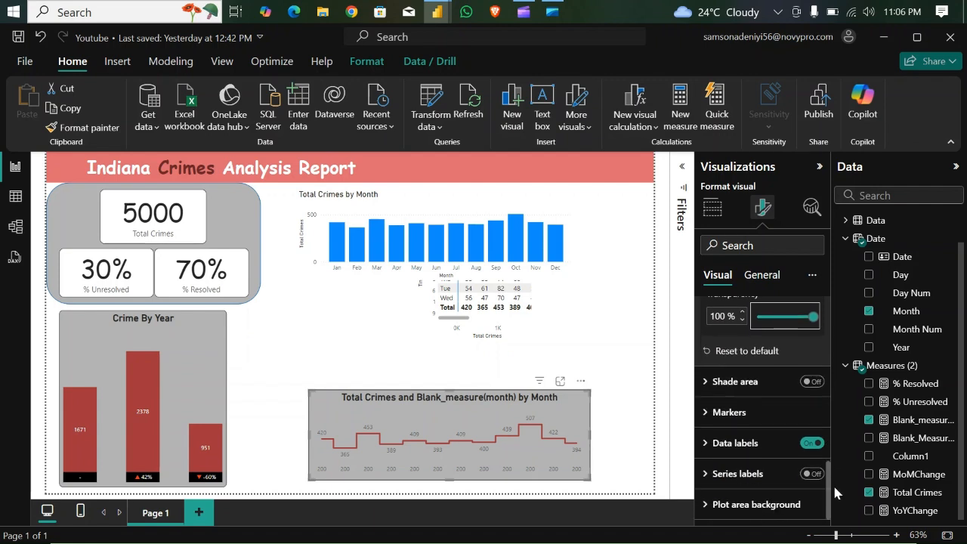
left_click(708, 447)
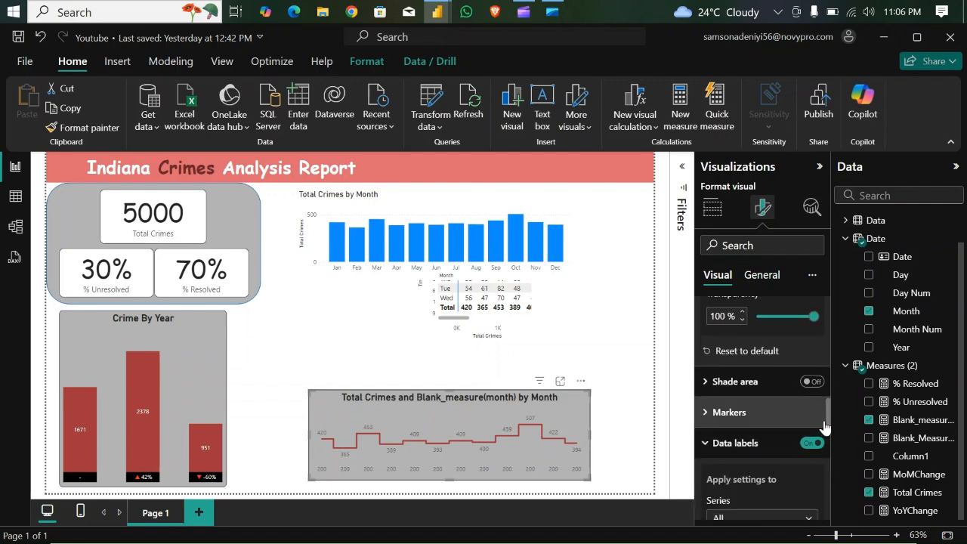
scroll(805, 402, "down", 3)
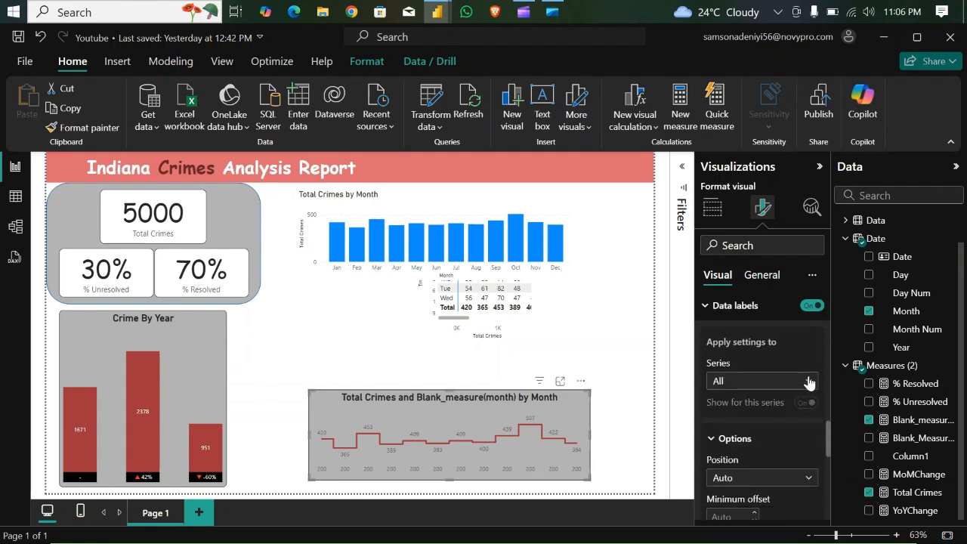
left_click(808, 381)
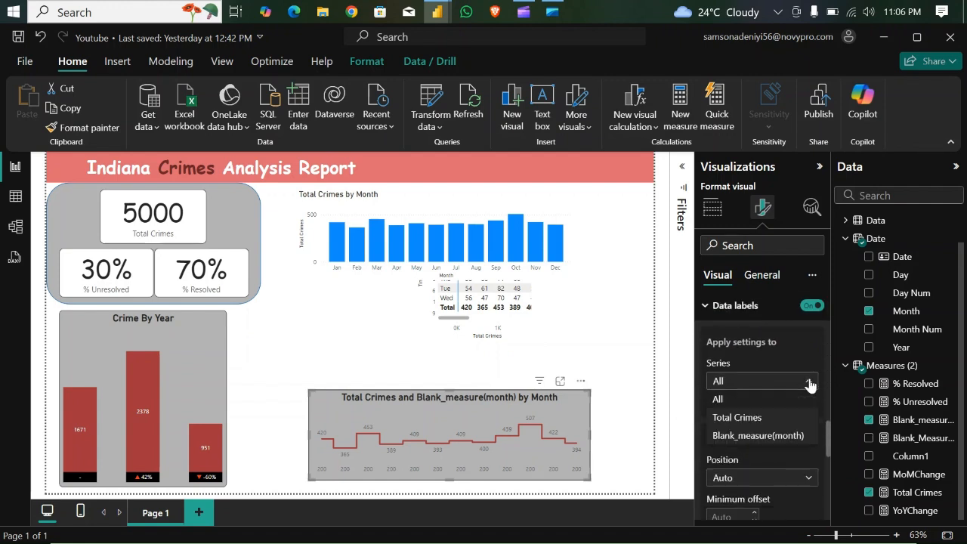
left_click(768, 437)
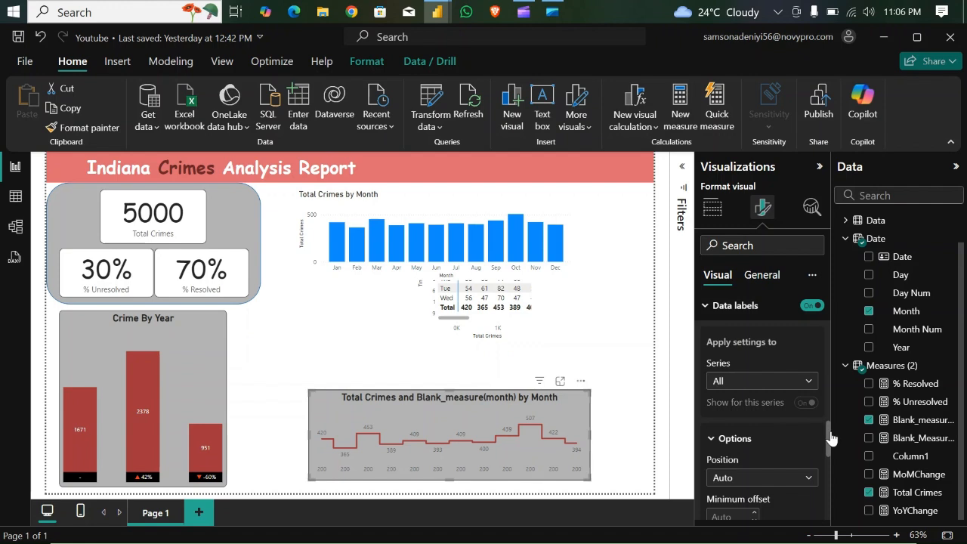
left_click(806, 402)
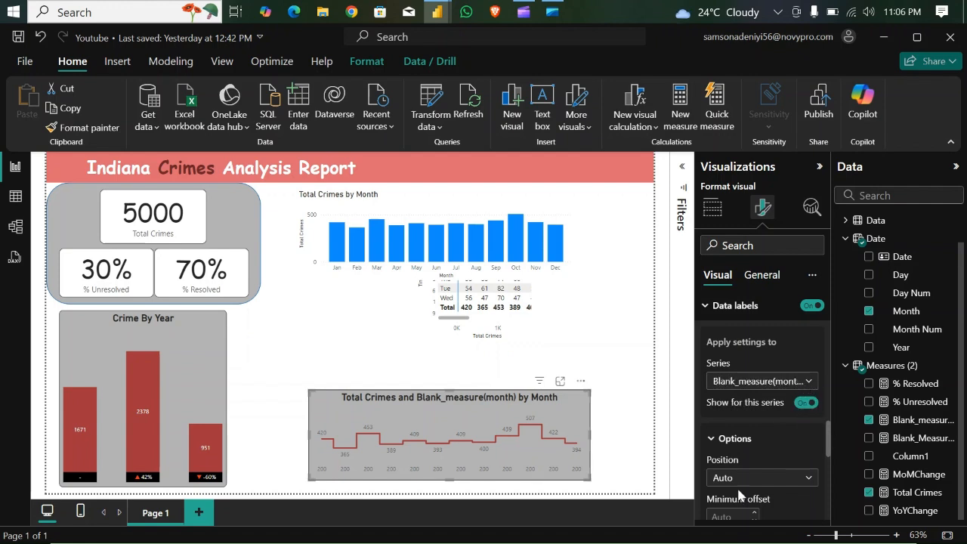
left_click_drag(828, 445, 829, 487)
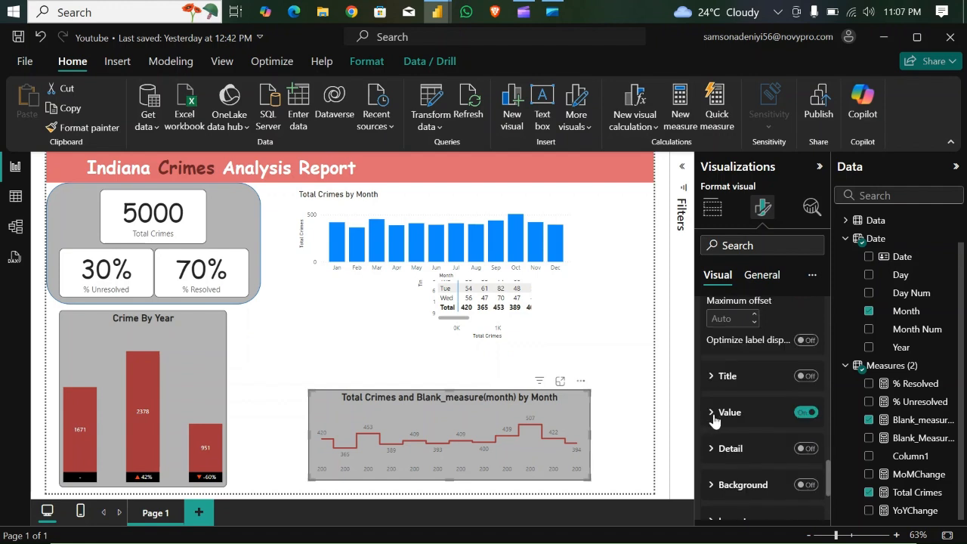
left_click(714, 417)
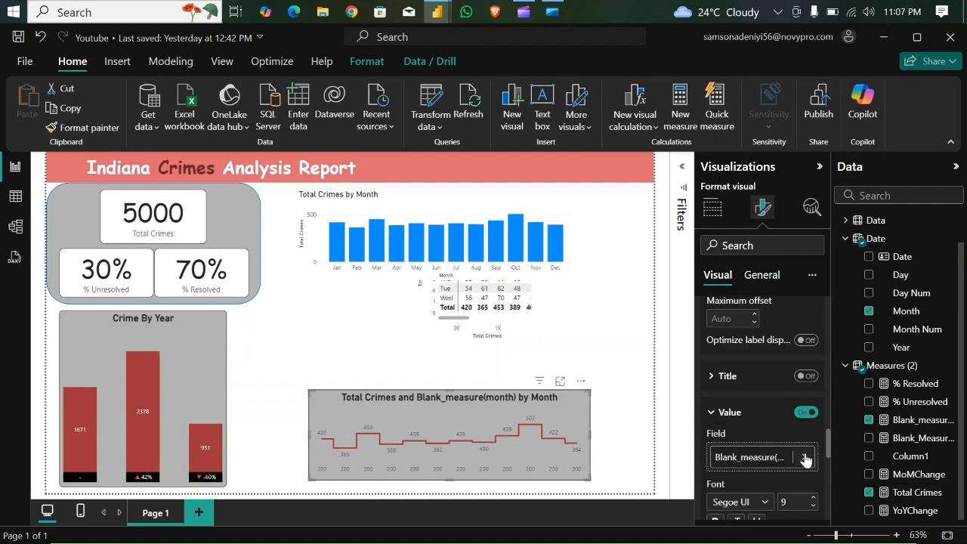
left_click(805, 459)
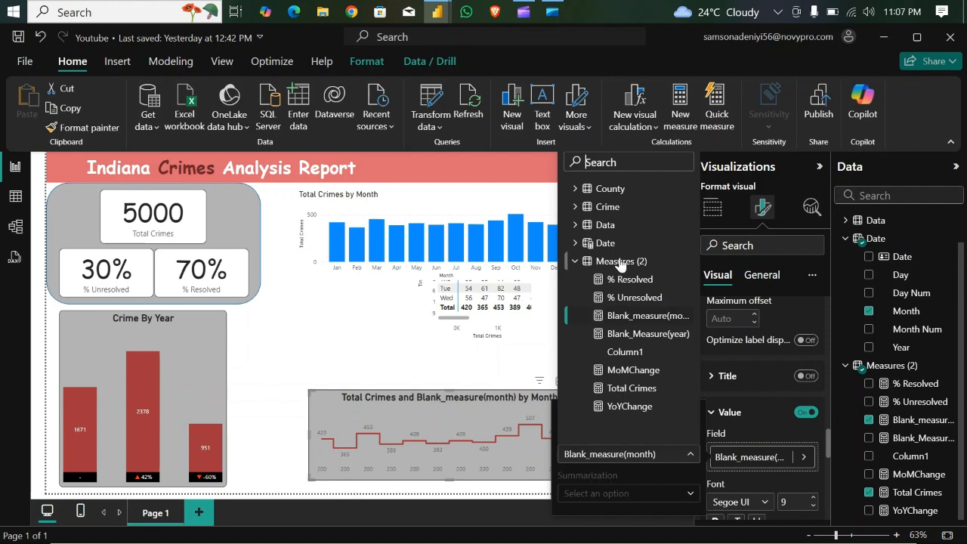
left_click(633, 370)
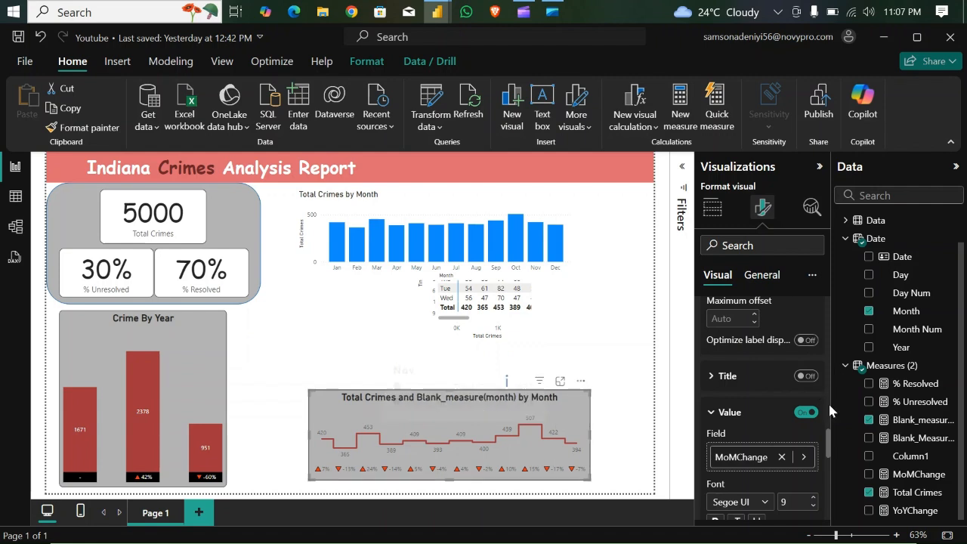
- Turn off the data labels for the Total Crimes series in the monthly line chart
left_click_drag(830, 441, 831, 399)
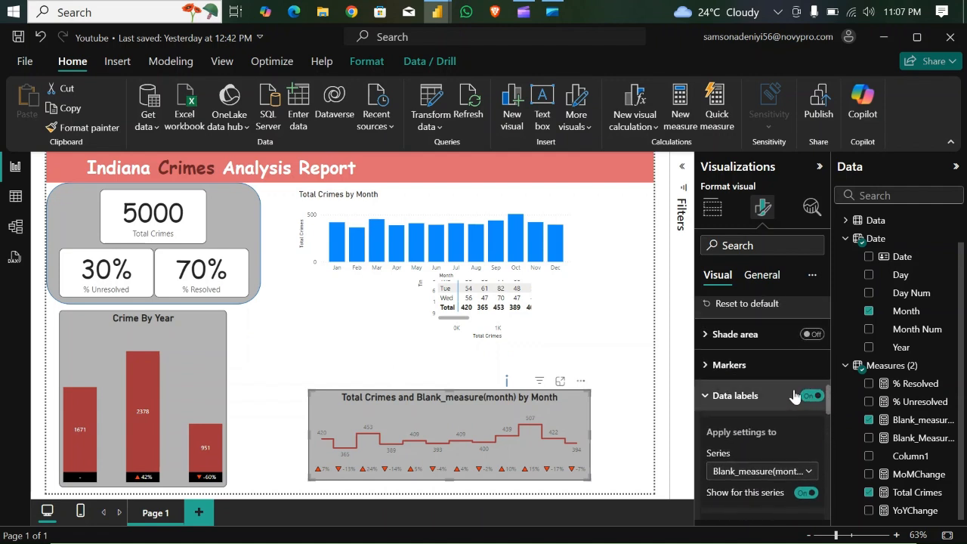
left_click(809, 470)
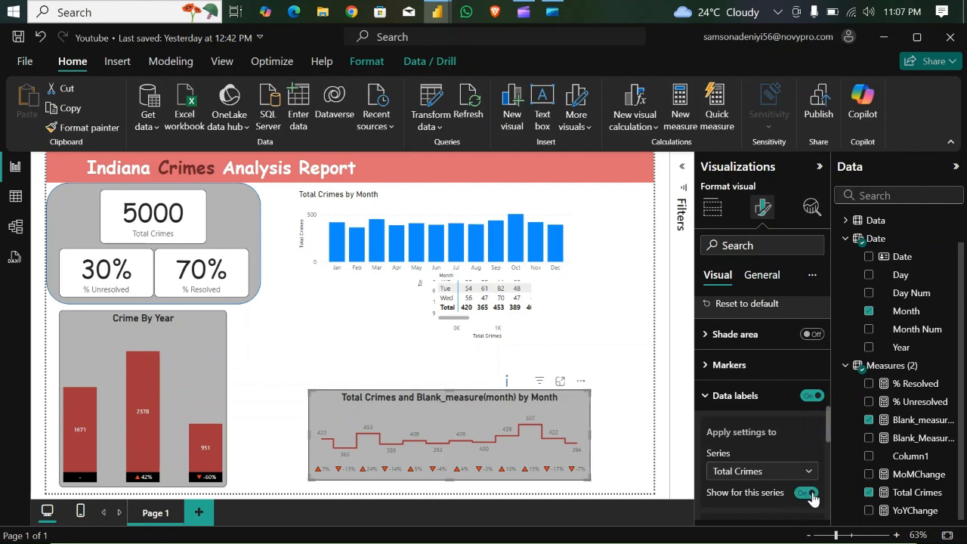
left_click(806, 492)
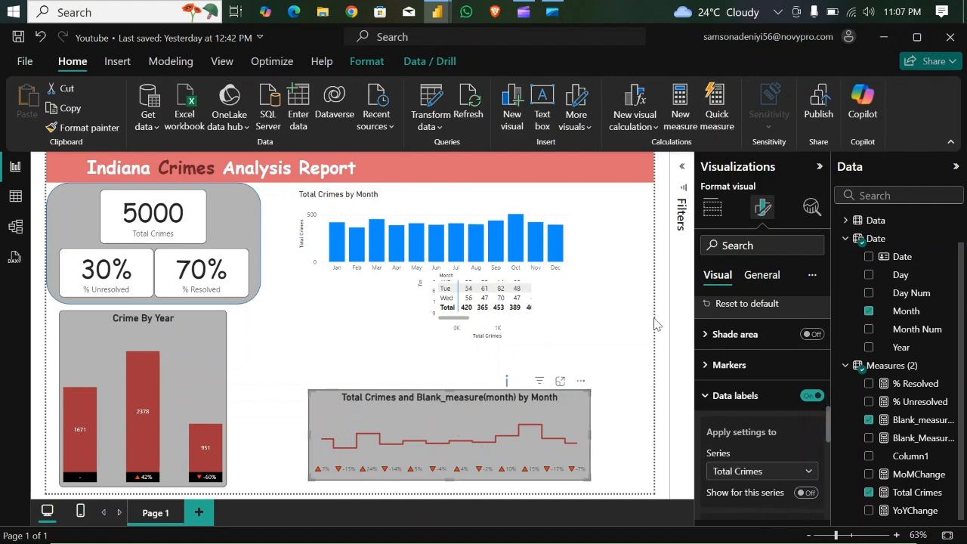
- Change the monthly line chart's title text to Crime Monthly Trend
left_click(770, 278)
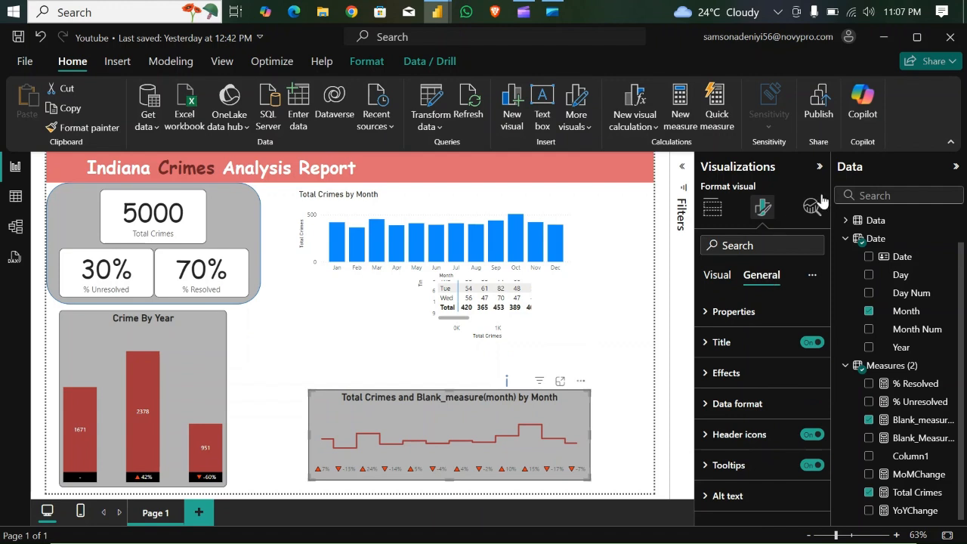
left_click(707, 344)
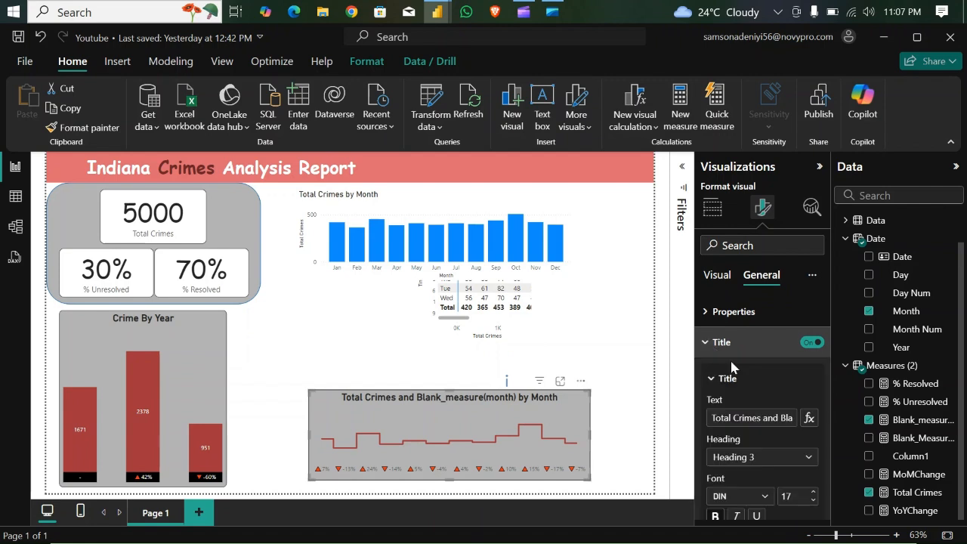
left_click(767, 419)
key("BackSpace")
key("BackSpace")
key("BackSpace")
key("BackSpace")
key("BackSpace")
key("BackSpace")
key("BackSpace")
key("BackSpace")
key("BackSpace")
key("BackSpace")
key("BackSpace")
key("BackSpace")
key("BackSpace")
key("BackSpace")
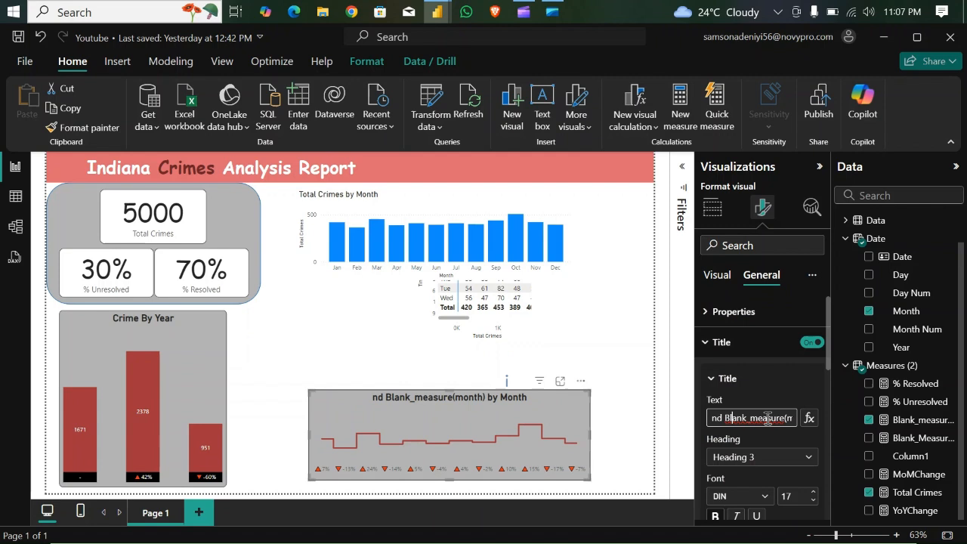
key("End")
key("BackSpace")
key("BackSpace")
key("BackSpace")
key("BackSpace")
key("BackSpace")
key("BackSpace")
key("BackSpace")
key("BackSpace")
key("BackSpace")
key("BackSpace")
key("BackSpace")
key("BackSpace")
key("BackSpace")
key("BackSpace")
key("BackSpace")
key("BackSpace")
key("BackSpace")
key("BackSpace")
key("BackSpace")
key("BackSpace")
key("BackSpace")
key("BackSpace")
key("BackSpace")
key("BackSpace")
key("BackSpace")
key("BackSpace")
key("BackSpace")
key("BackSpace")
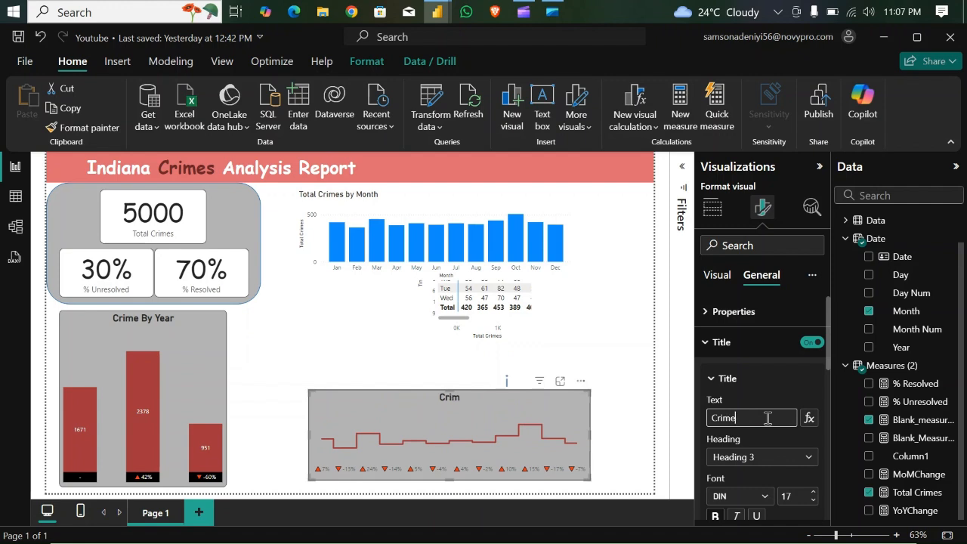
type("Monthly")
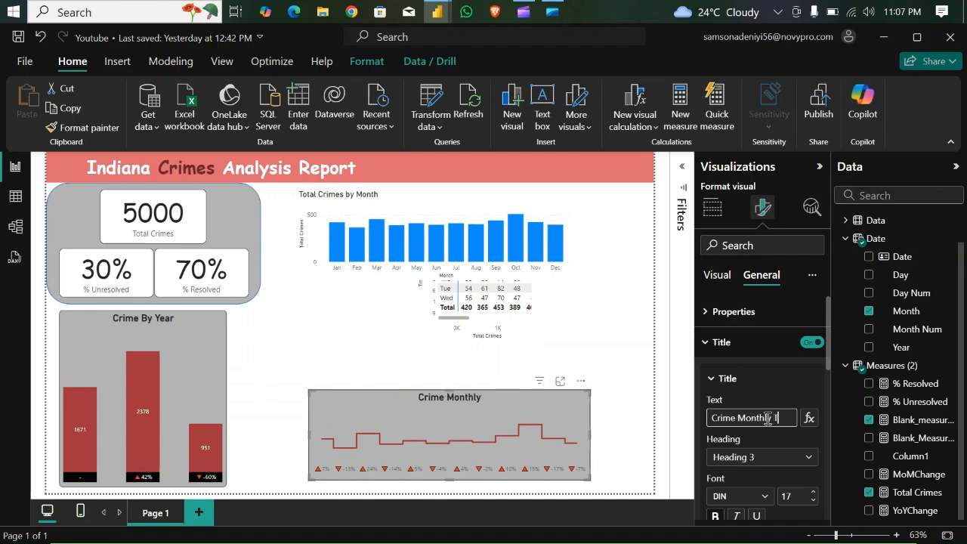
type(" Trend")
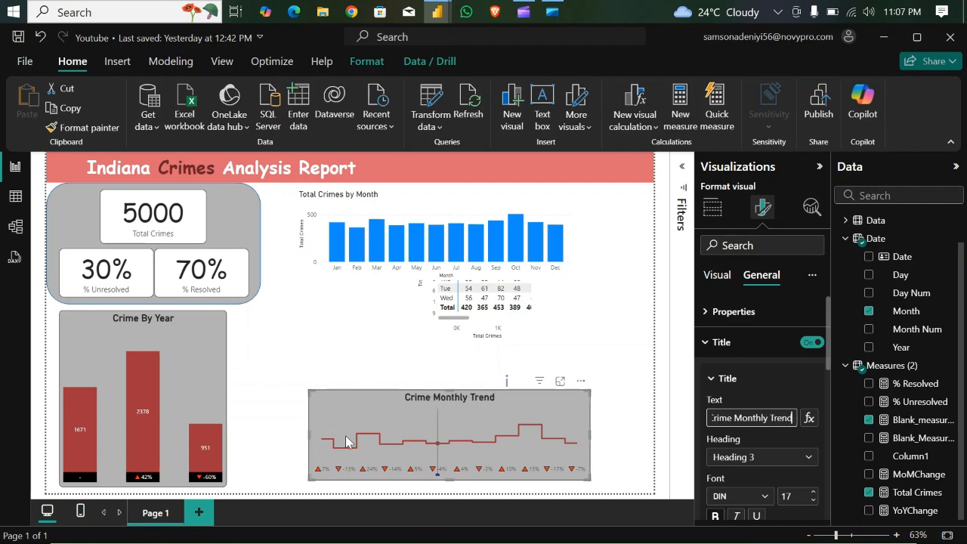
- Widen the Crime Monthly Trend chart on both sides to a width of about 809, then check its size properties
left_click_drag(309, 433, 255, 432)
left_click_drag(588, 436, 639, 436)
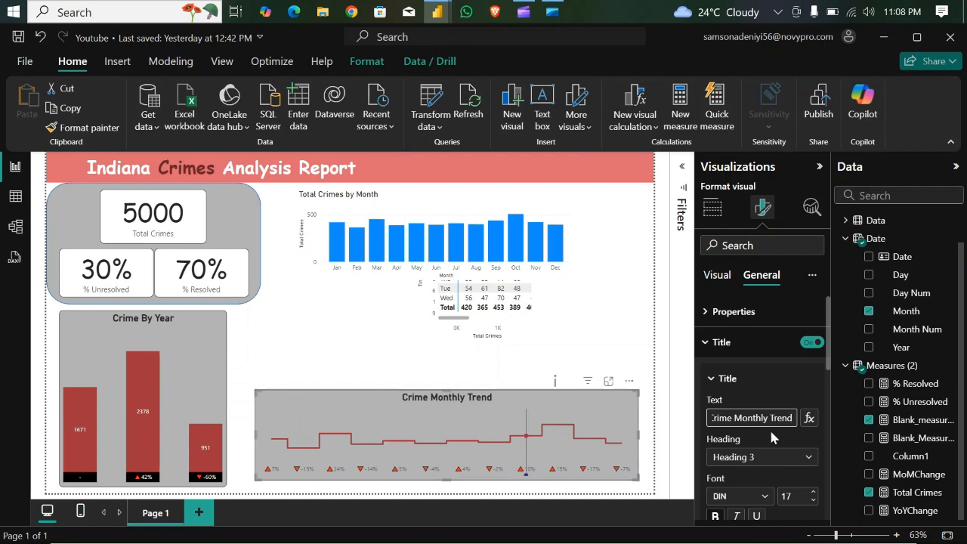
left_click(713, 342)
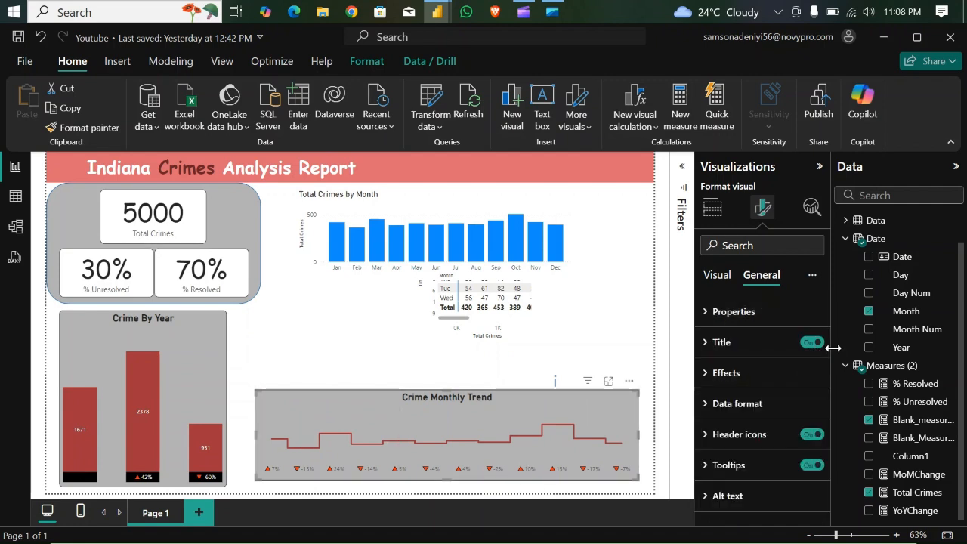
left_click(702, 312)
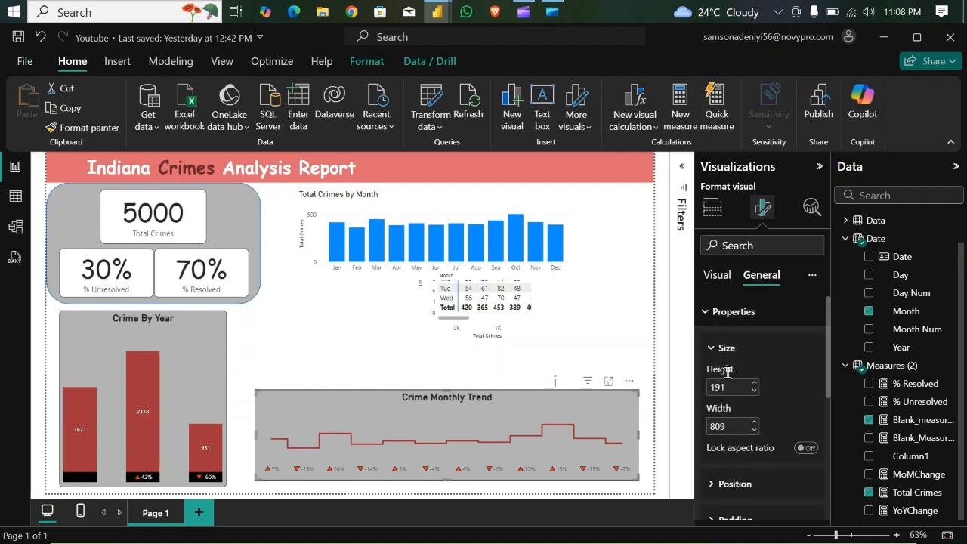
left_click(703, 312)
- Turn on the X-axis values of the Crime Monthly Trend chart
left_click(717, 274)
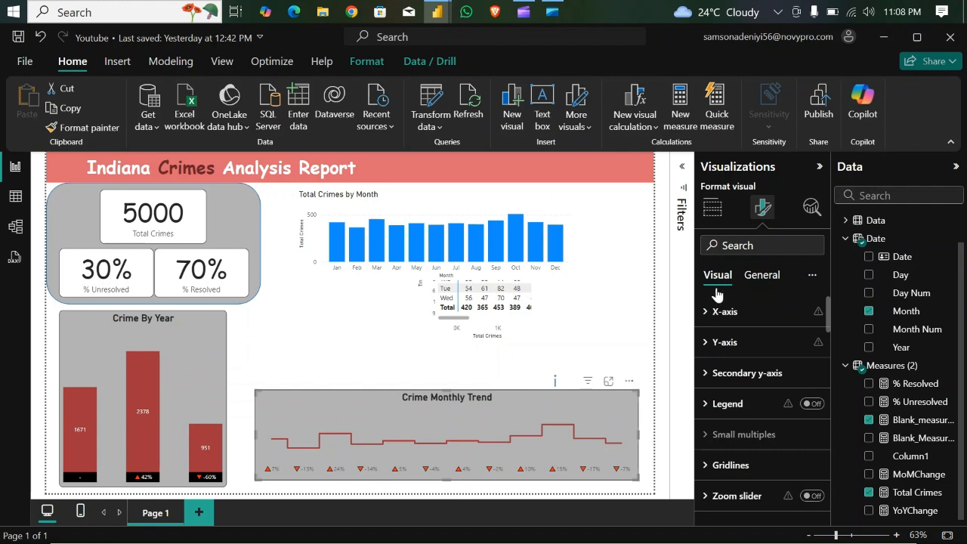
left_click(705, 312)
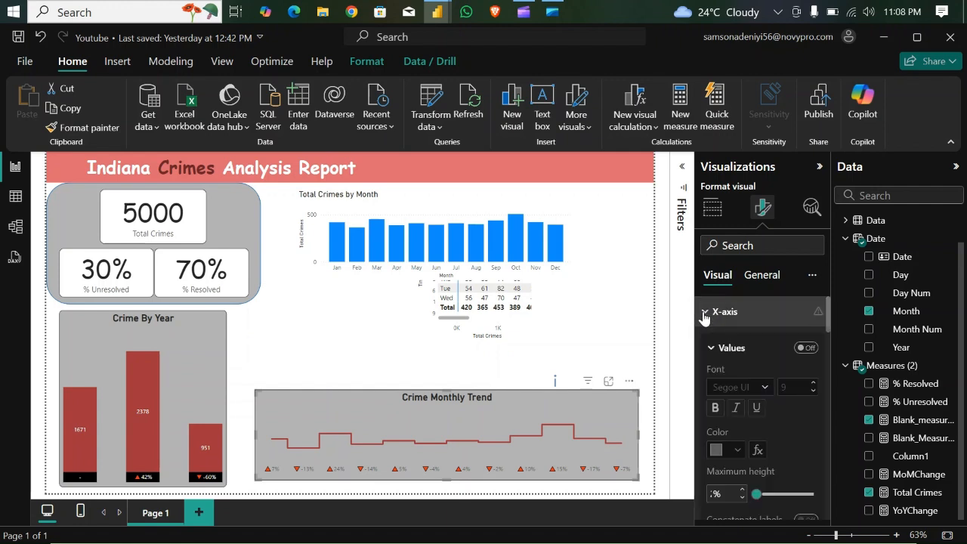
left_click(805, 349)
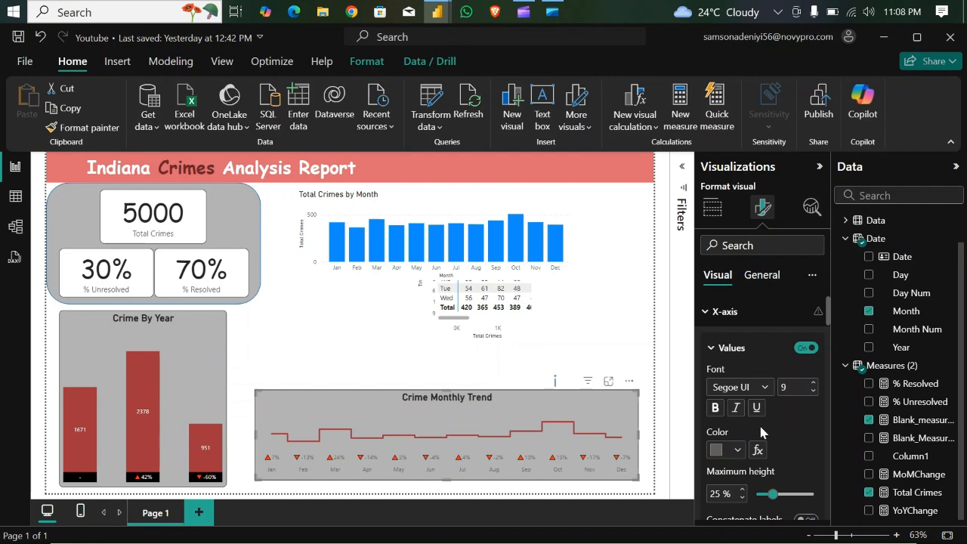
- Make the X-axis values of the Crime Monthly Trend chart black and bold
left_click(738, 450)
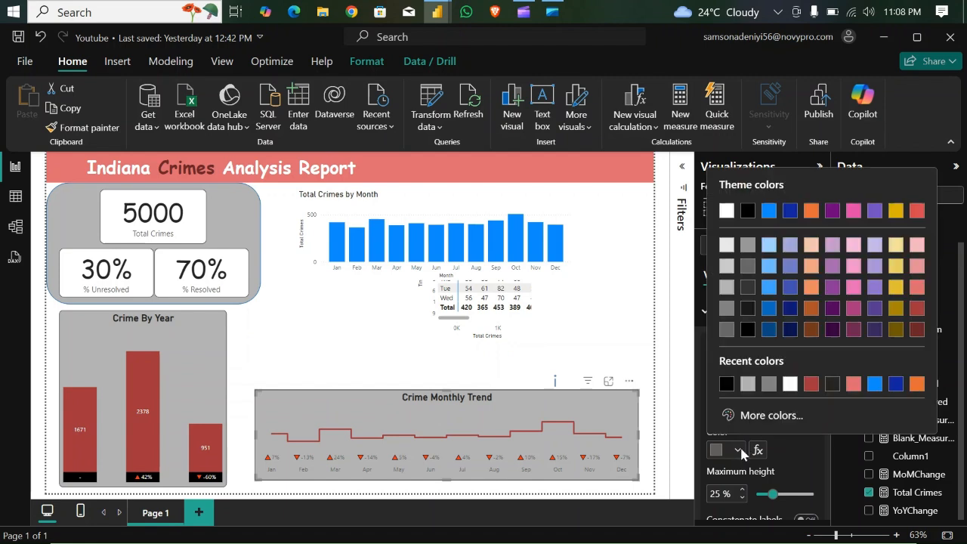
left_click(726, 385)
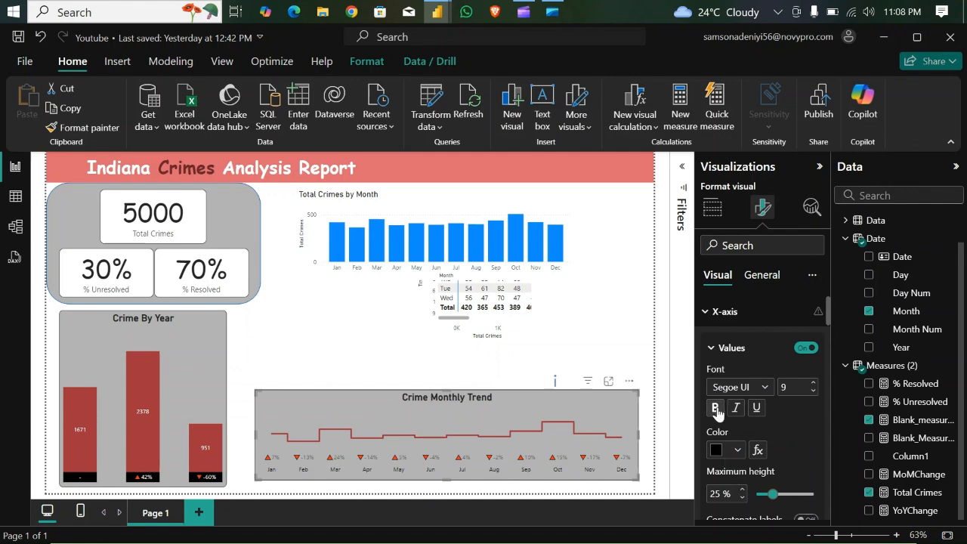
left_click(715, 409)
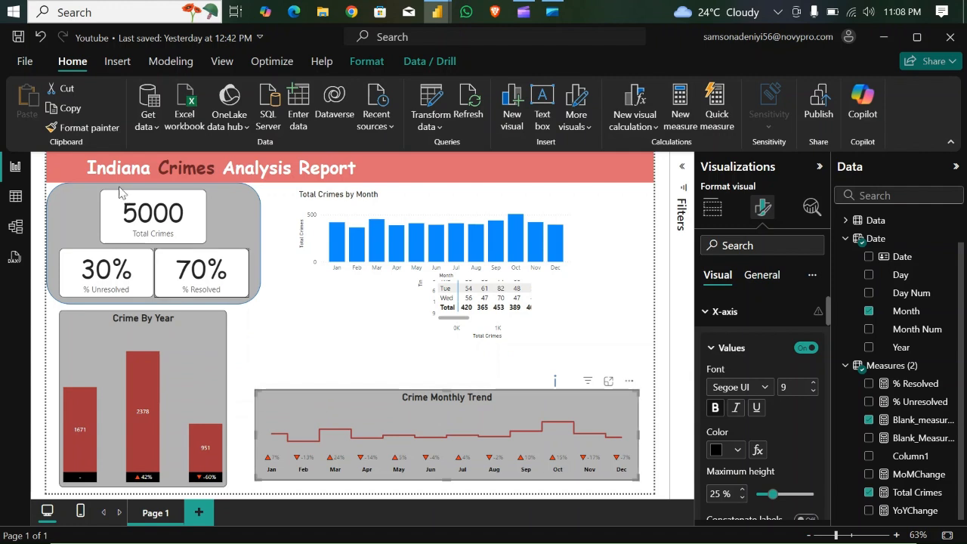
- Copy the Crime Monthly Trend chart's formatting onto the Crime By Year chart with the Format painter
left_click(83, 127)
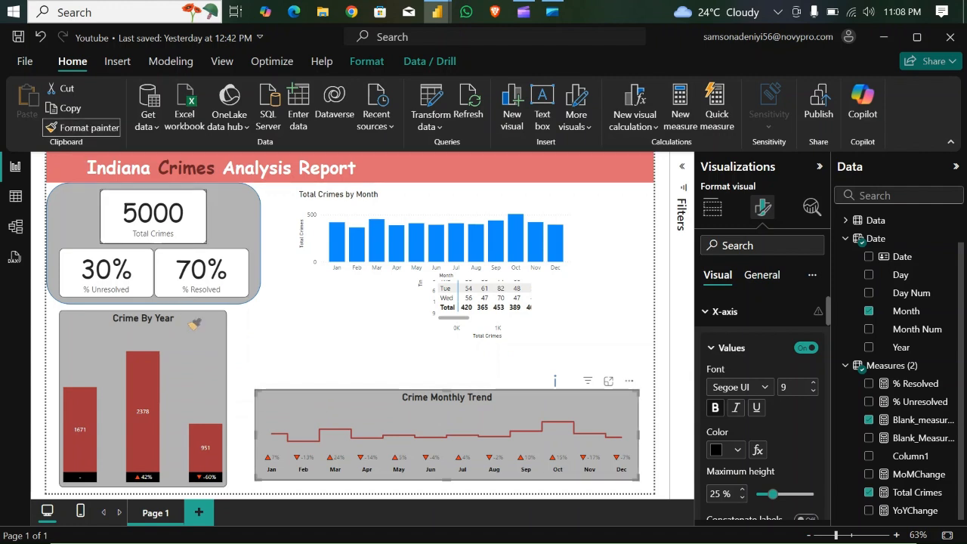
left_click(199, 338)
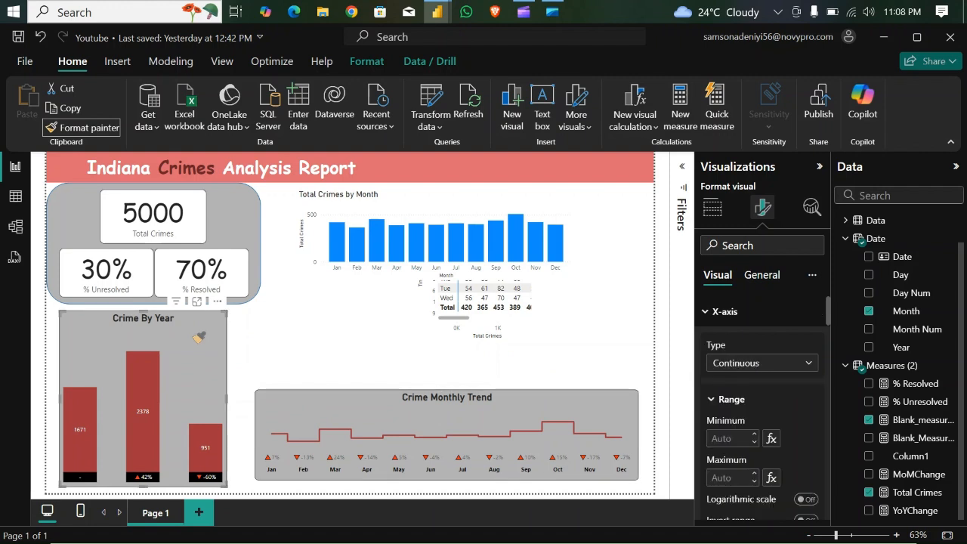
left_click(191, 330)
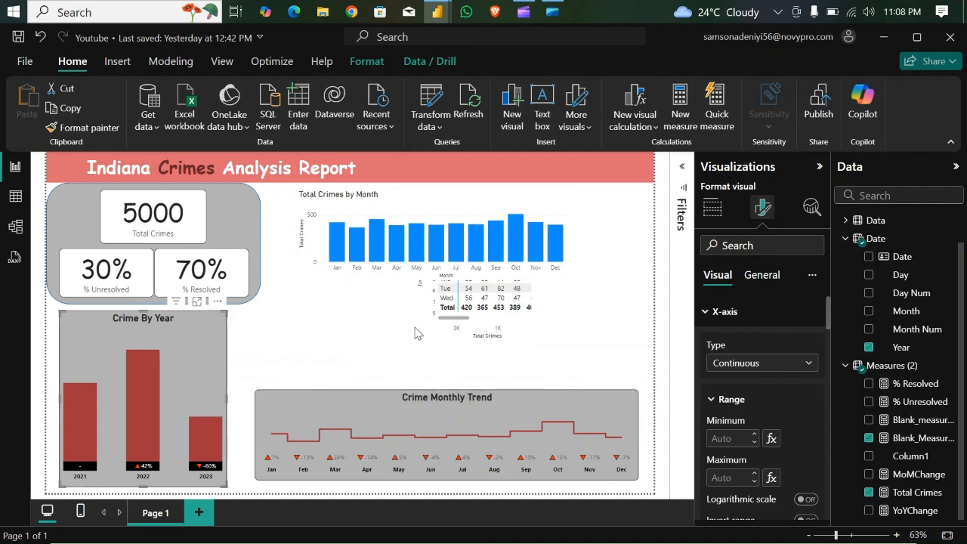
- Move the Total Crimes by Month chart and day-by-month matrix aside, and copy the Crime Monthly Trend formatting onto the Total Crimes by Time Group chart
left_click_drag(344, 273, 159, 373)
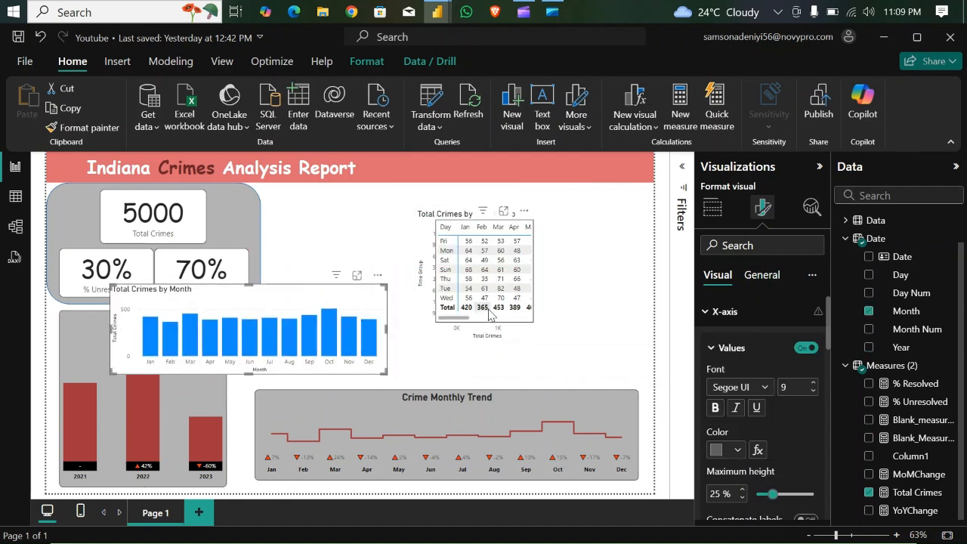
left_click_drag(487, 306, 306, 340)
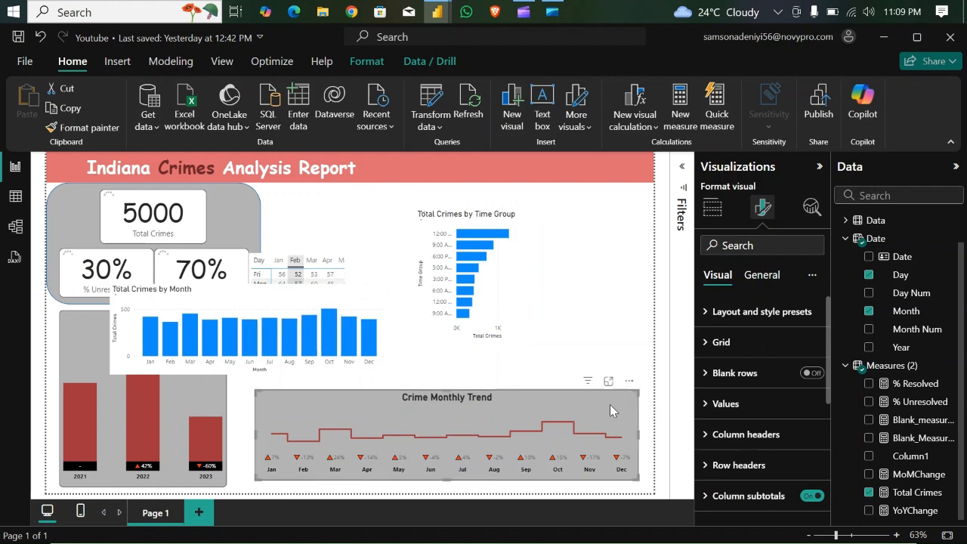
left_click(297, 262)
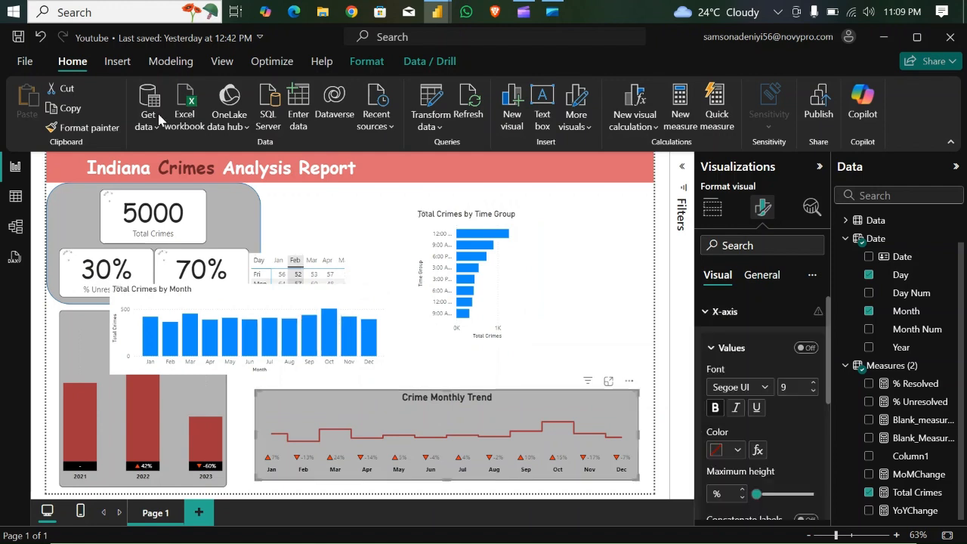
left_click(104, 128)
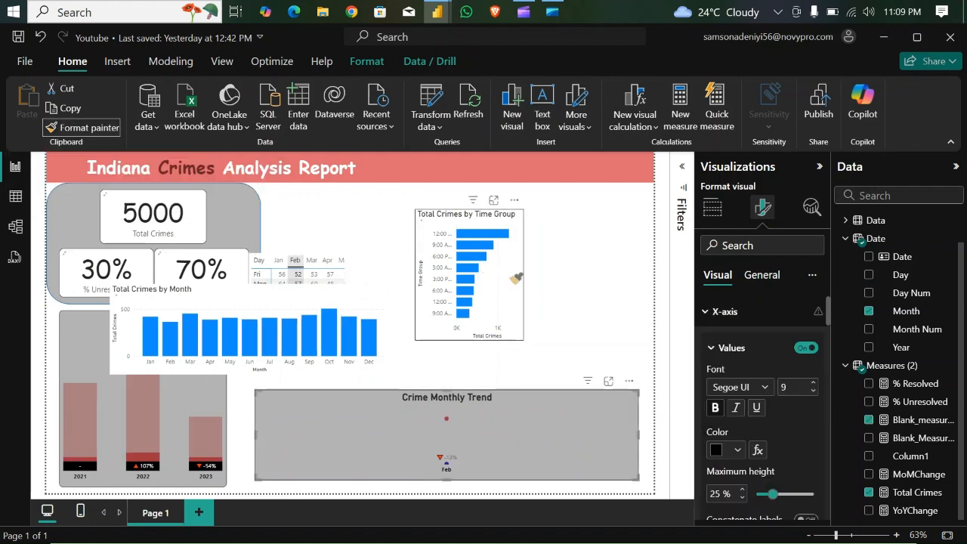
left_click(516, 278)
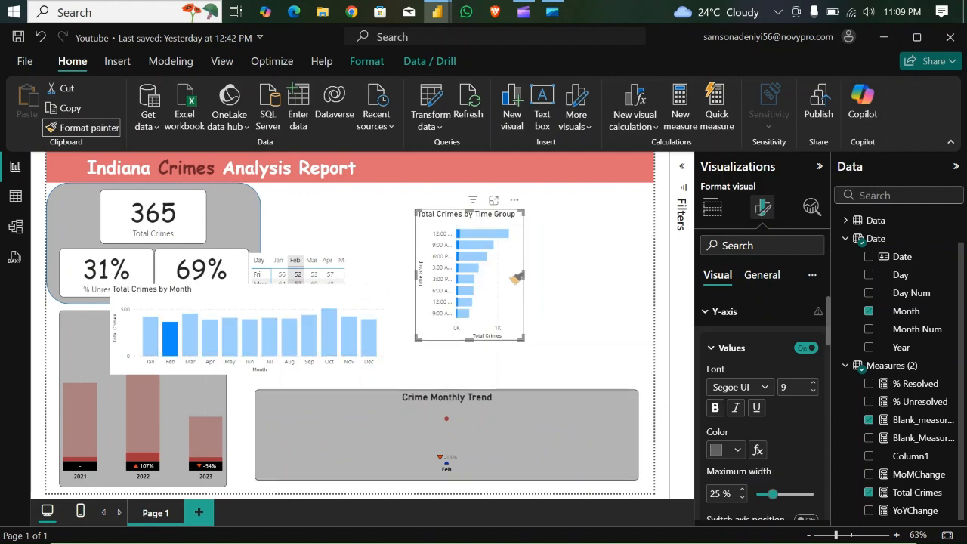
- Resize the Total Crimes by Time Group chart to fill the space from the banner to just above Crime Monthly Trend at the page's right edge
left_click(451, 251)
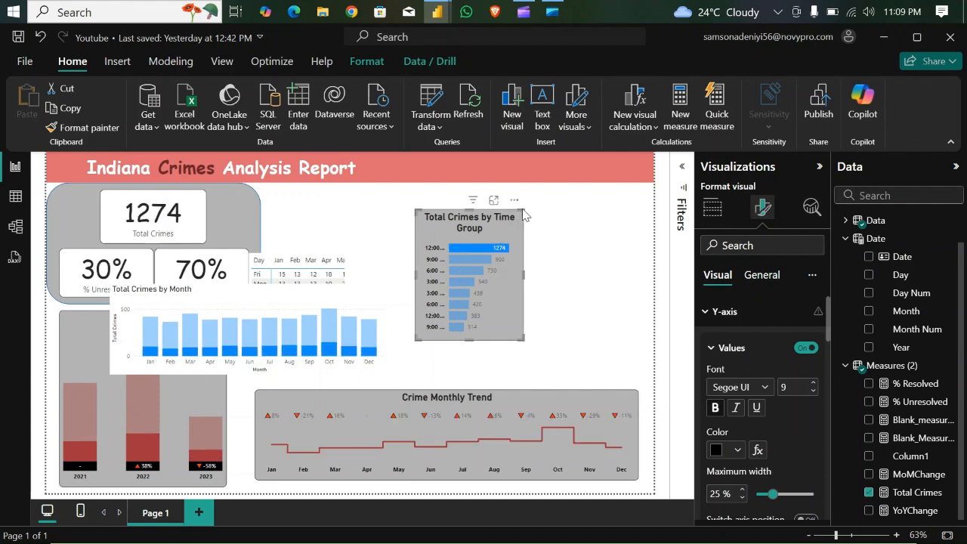
left_click_drag(524, 211, 654, 196)
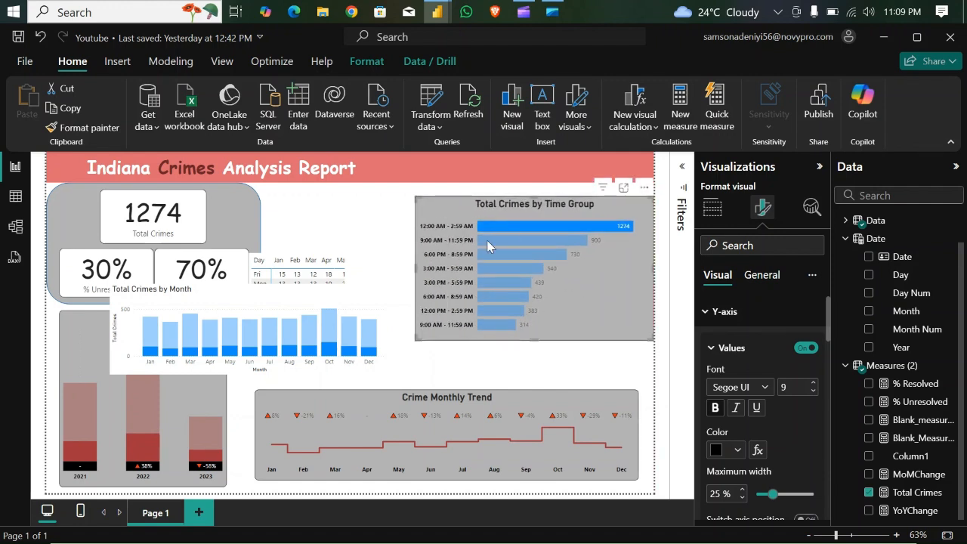
mouse_move(508, 230)
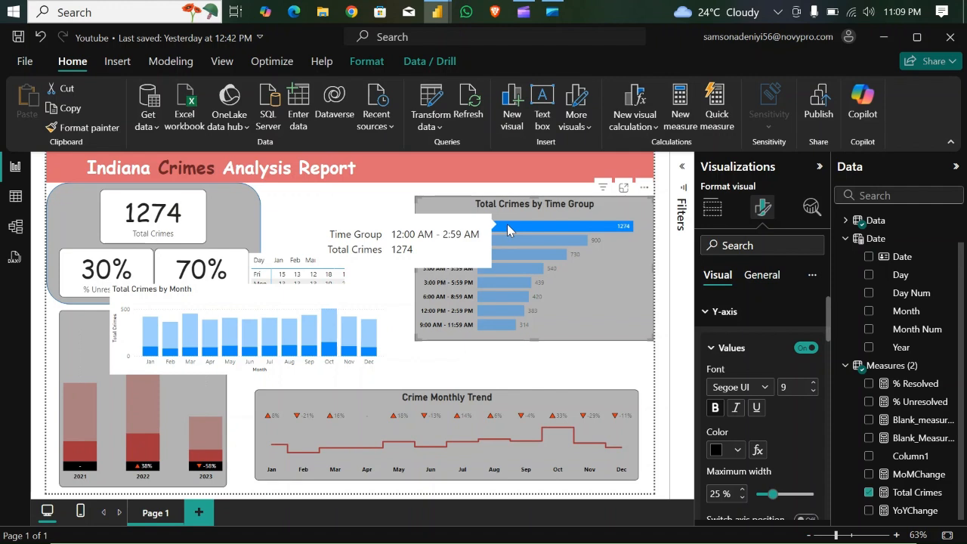
left_click(507, 231)
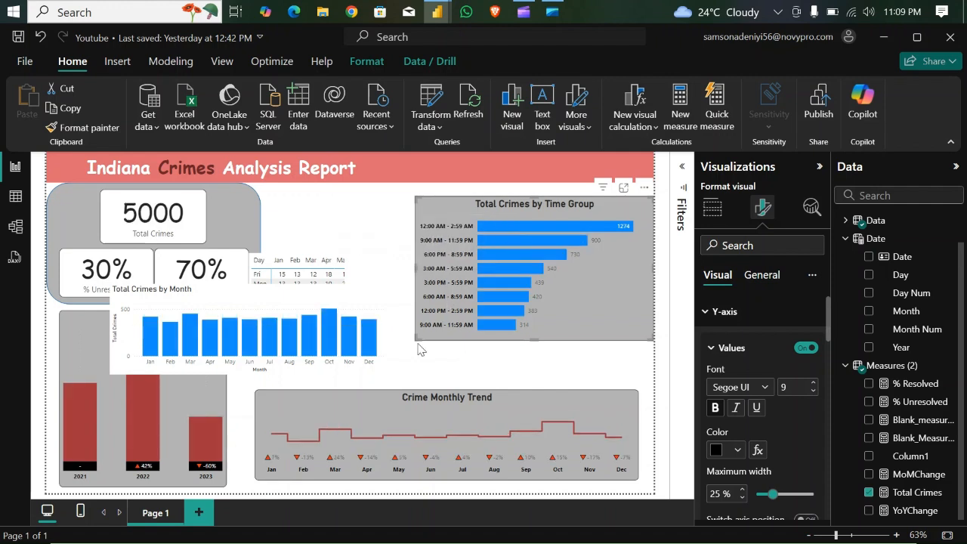
left_click_drag(418, 336, 492, 374)
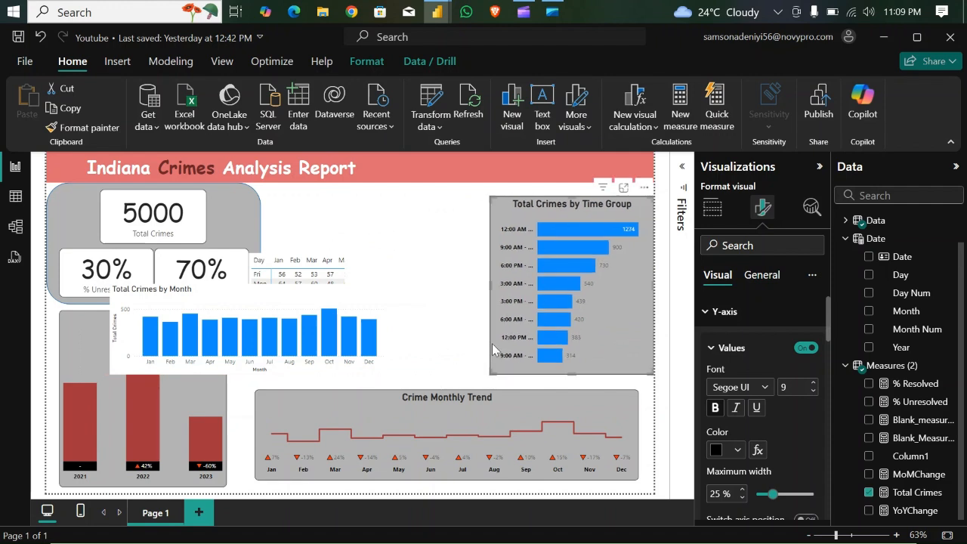
left_click_drag(573, 198, 573, 185)
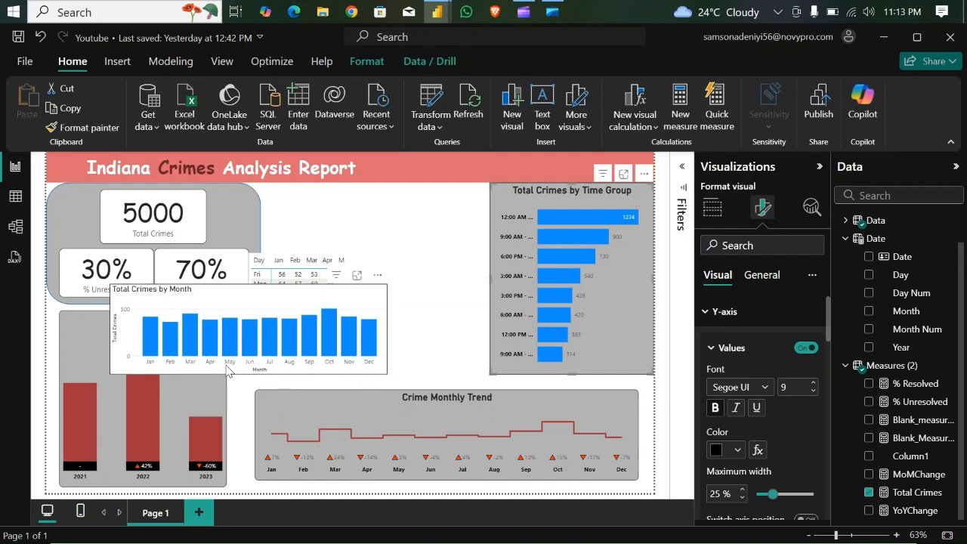
- Move the Total Crimes by Month chart down over Crime By Year, and widen the day-by-month matrix between the KPI panel and the Time Group chart
left_click_drag(215, 368, 152, 375)
left_click_drag(237, 399, 239, 423)
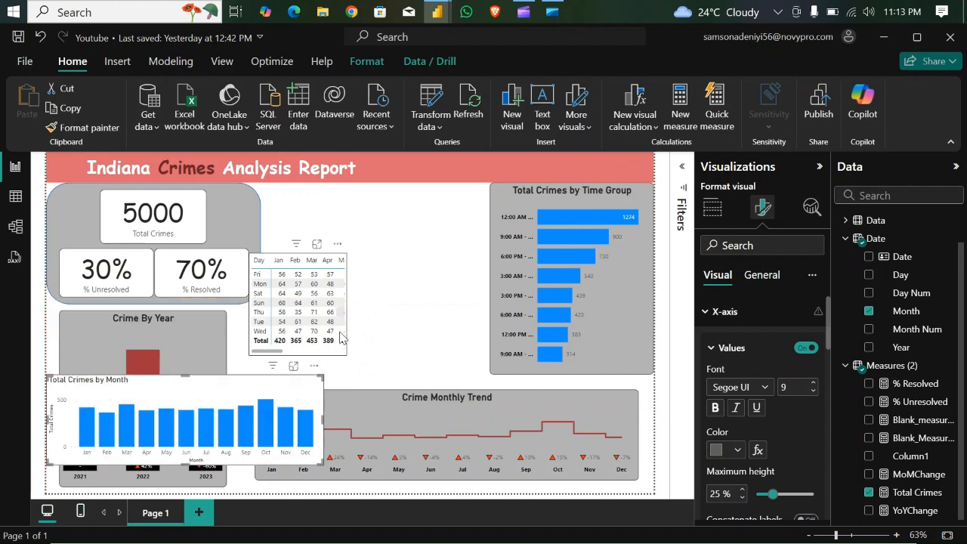
left_click(336, 355)
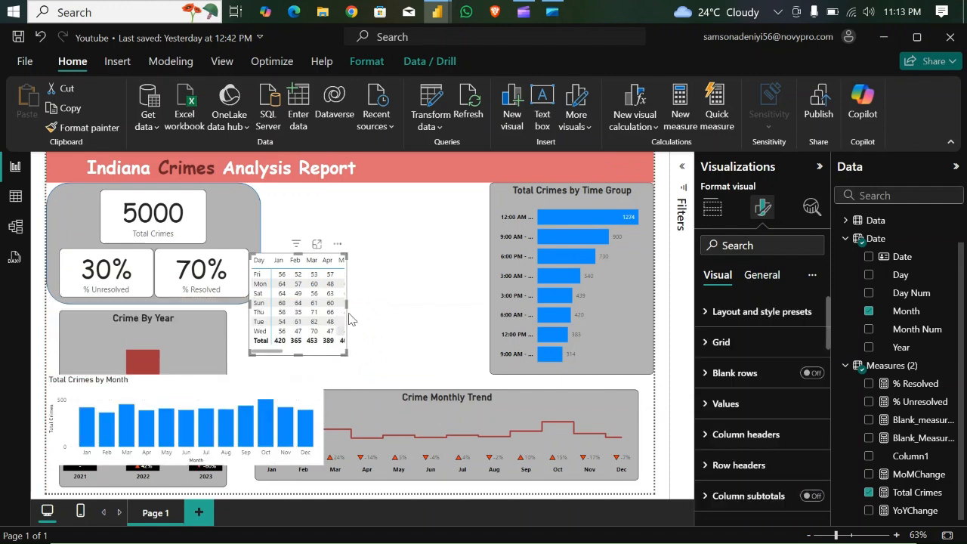
left_click_drag(346, 304, 468, 299)
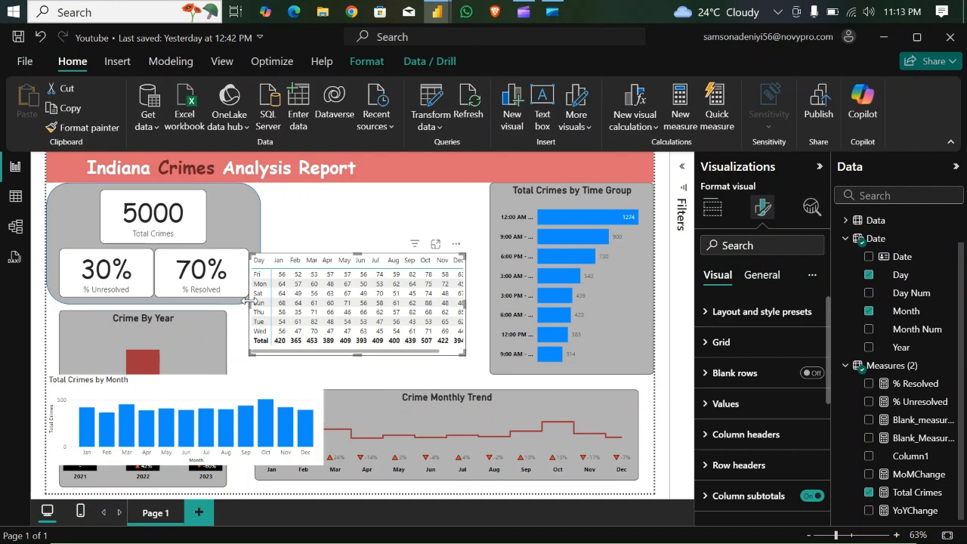
left_click_drag(250, 303, 266, 306)
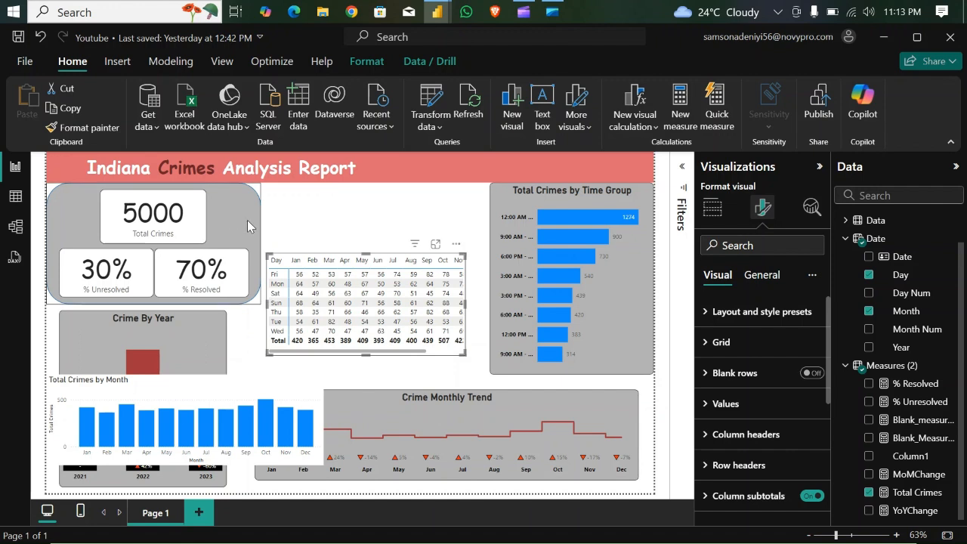
- Narrow the grey KPI panel slightly, and shift and narrow the % Unresolved and % Resolved cards so they sit side by side further left
left_click(258, 240)
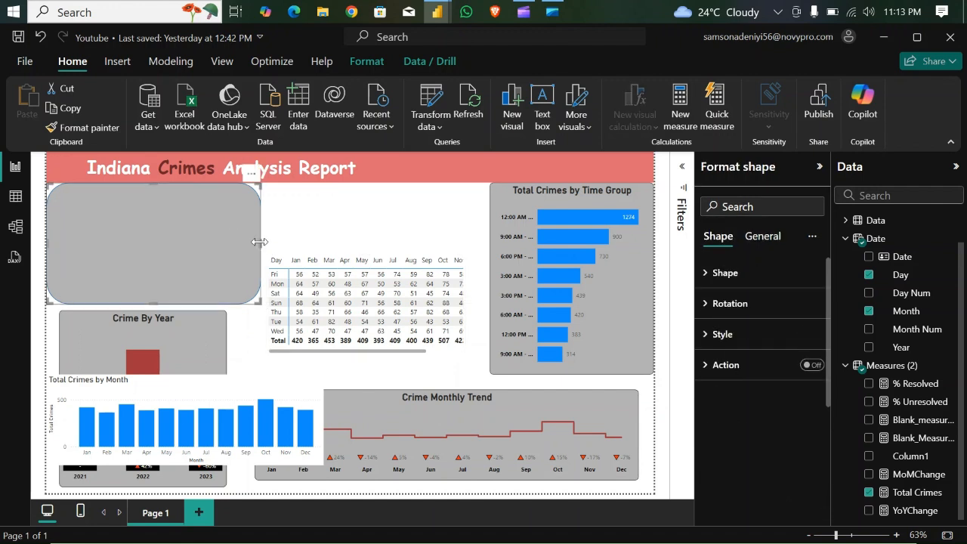
left_click_drag(259, 243, 251, 241)
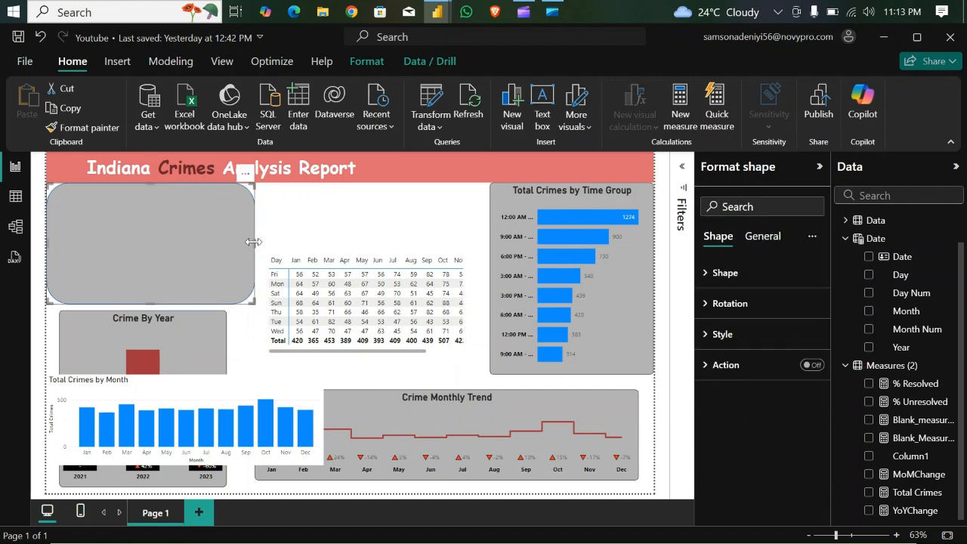
left_click(297, 232)
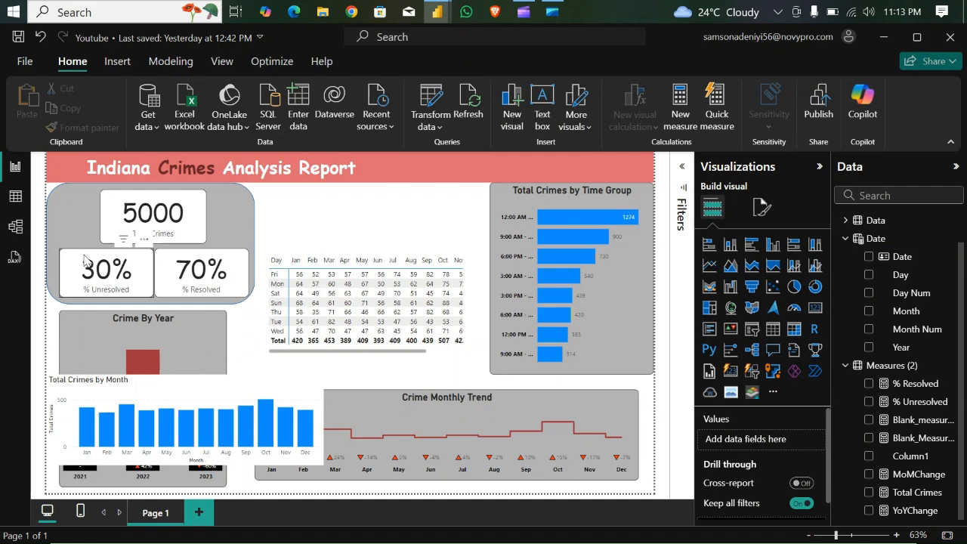
left_click(86, 260)
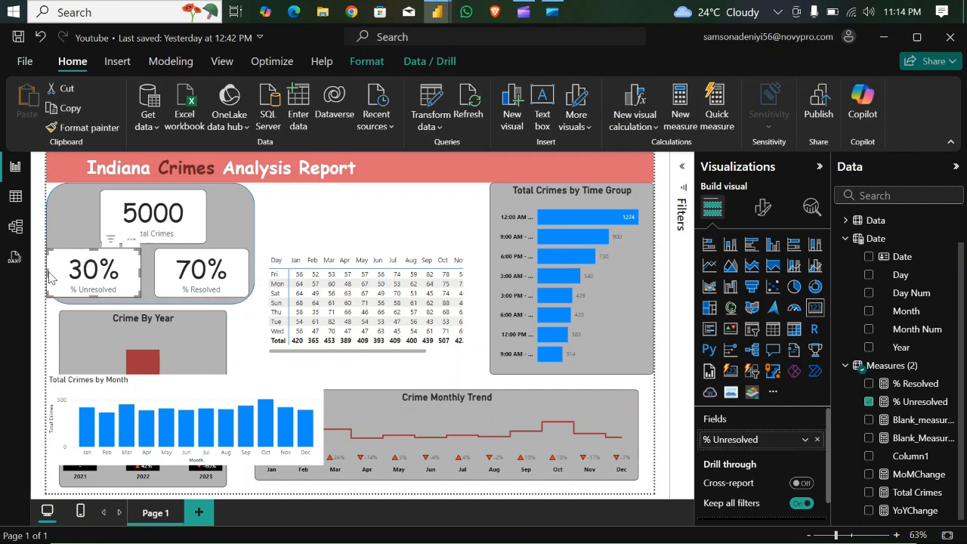
left_click_drag(47, 273, 54, 272)
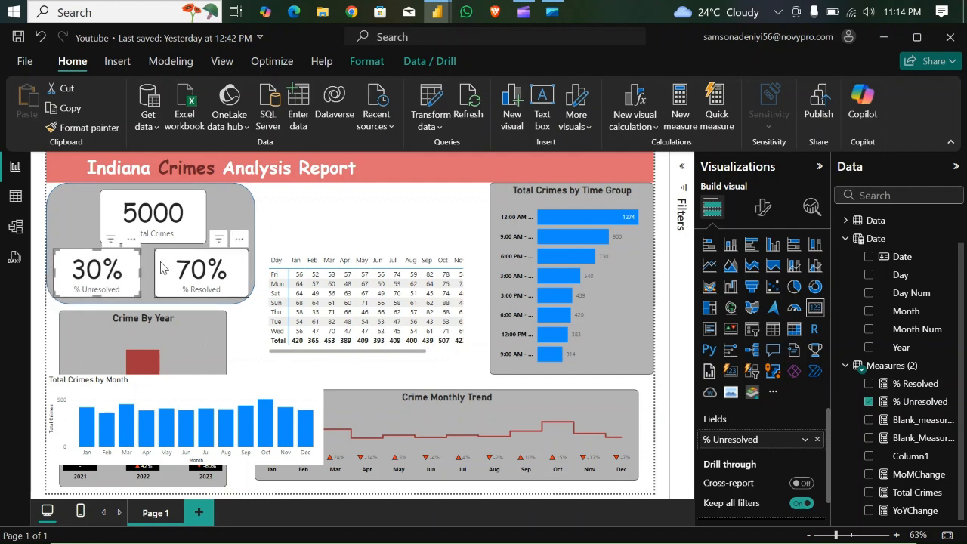
left_click_drag(159, 265, 149, 267)
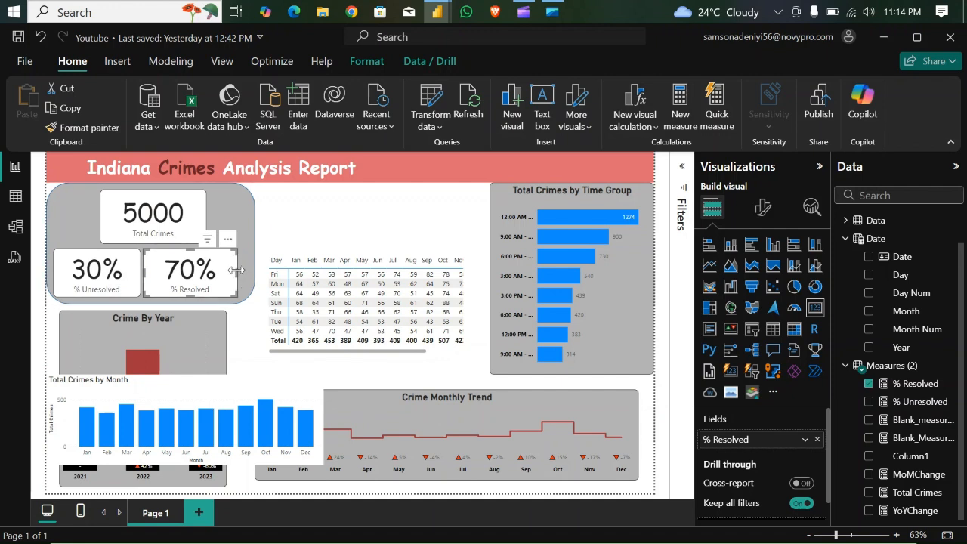
left_click_drag(237, 270, 227, 270)
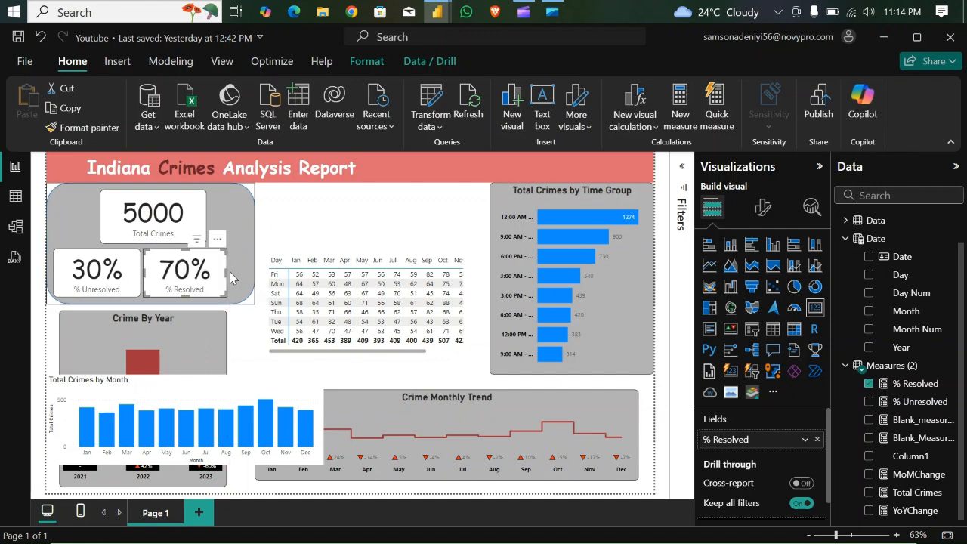
- Nudge the Total Crimes card left and narrow the grey KPI panel to align with the right edge of the Crime By Year chart
left_click_drag(177, 204, 175, 204)
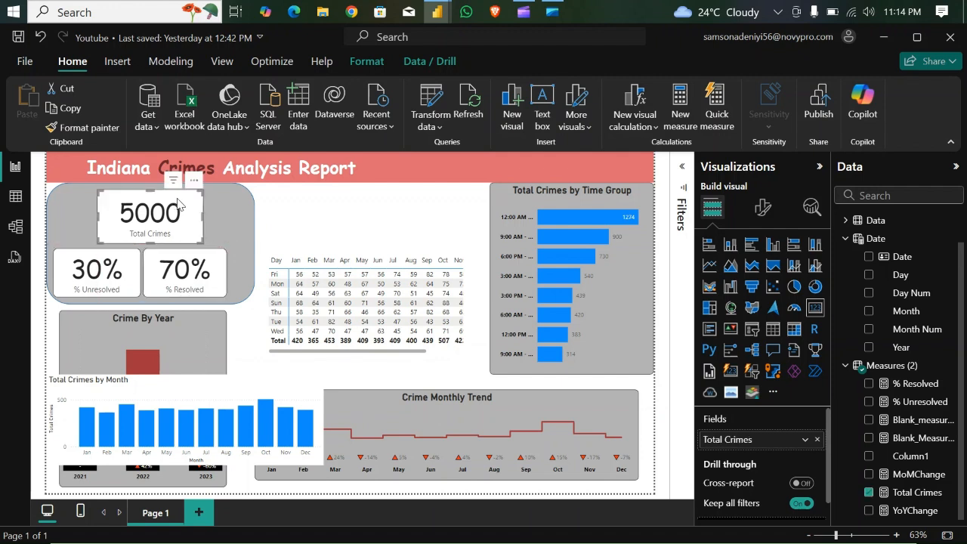
left_click(253, 240)
left_click_drag(253, 240, 229, 246)
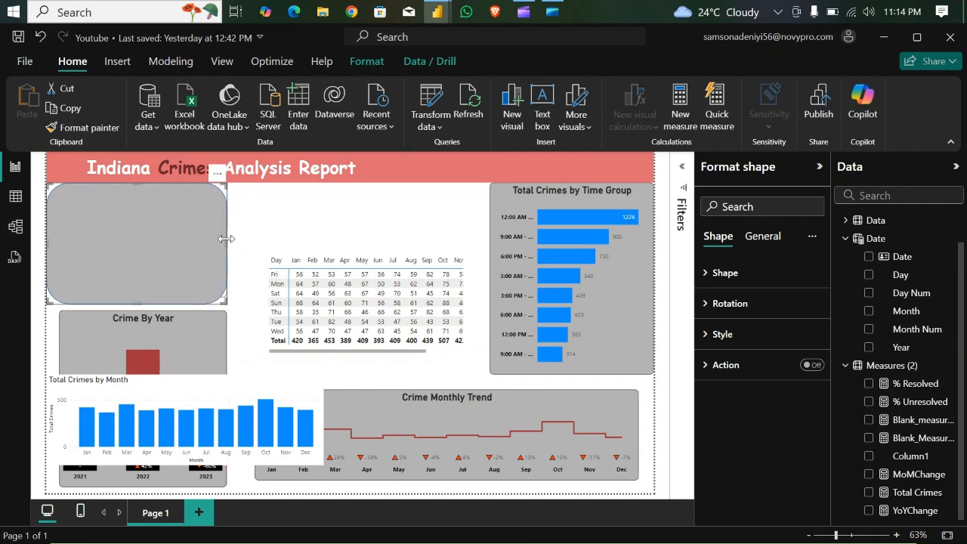
left_click(251, 242)
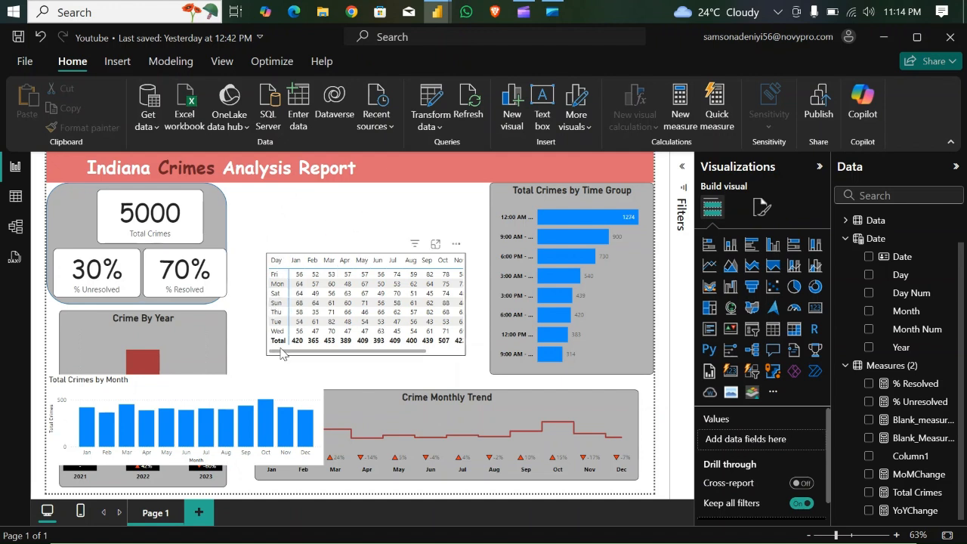
- Extend the day-by-month matrix left toward the KPI panel and turn off its column subtotals
left_click(266, 303)
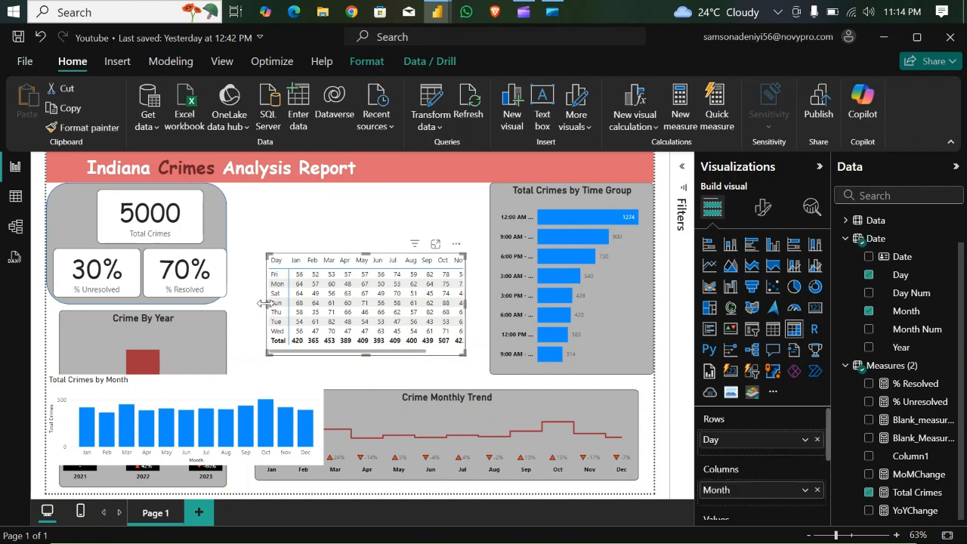
left_click_drag(267, 304, 241, 303)
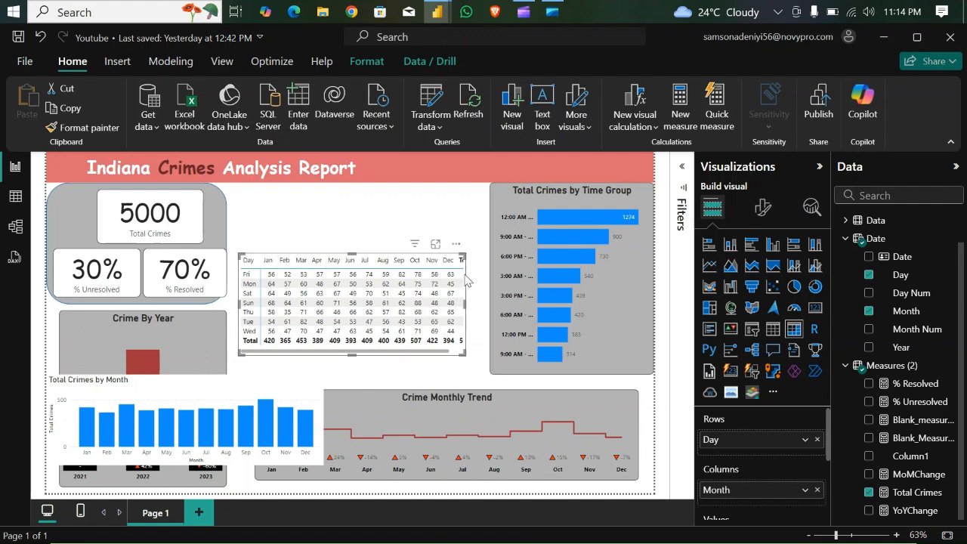
left_click(765, 209)
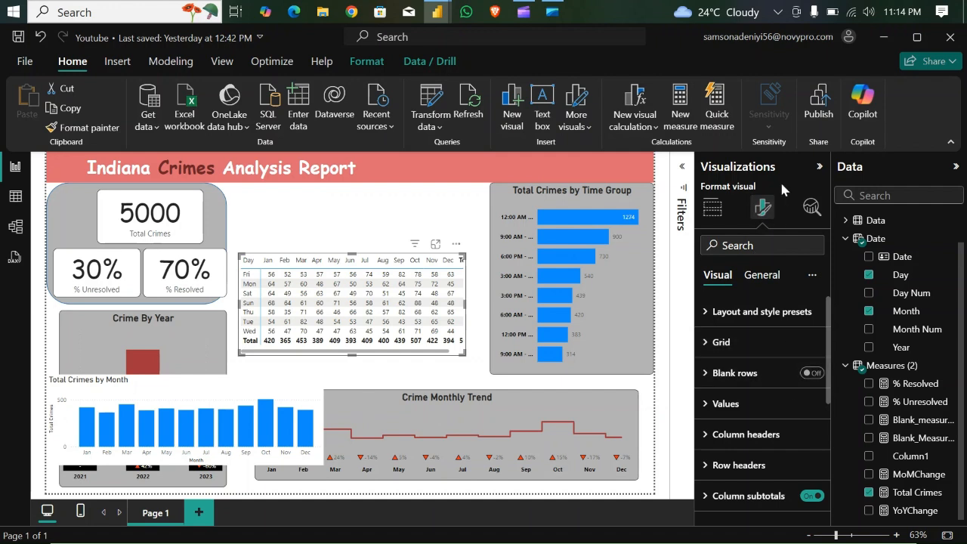
left_click(812, 495)
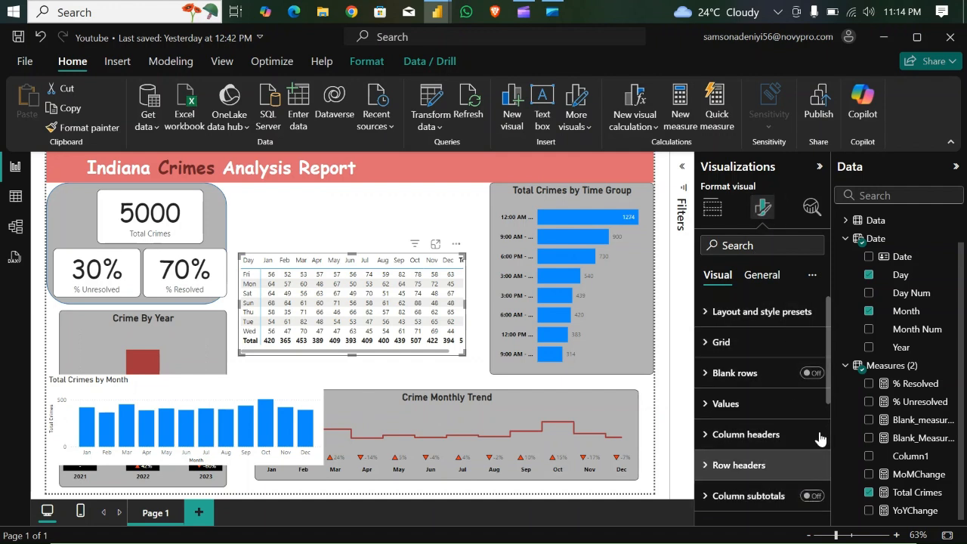
- Turn off the day-by-month matrix's row subtotals and sort the Date table's Day column by Day Num
scroll(829, 405, "down", 1)
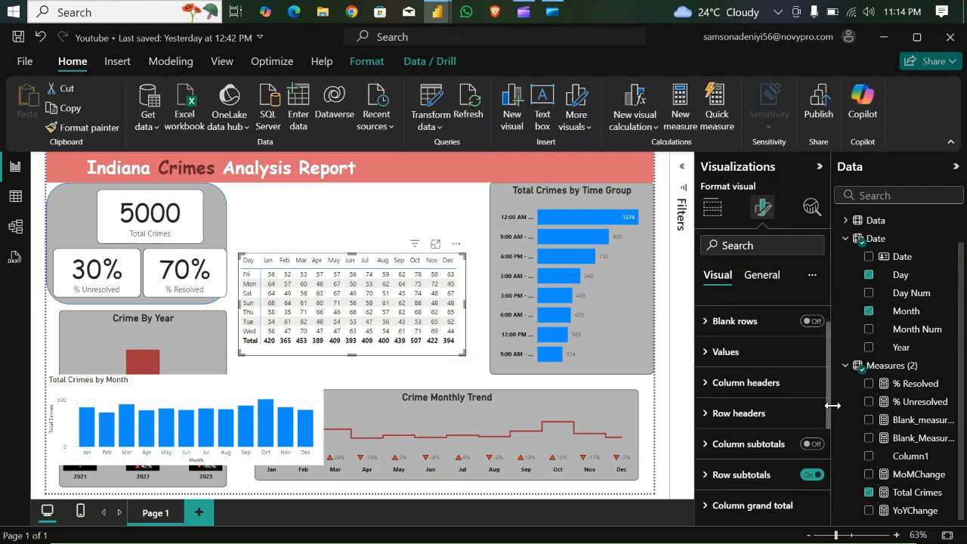
left_click(812, 465)
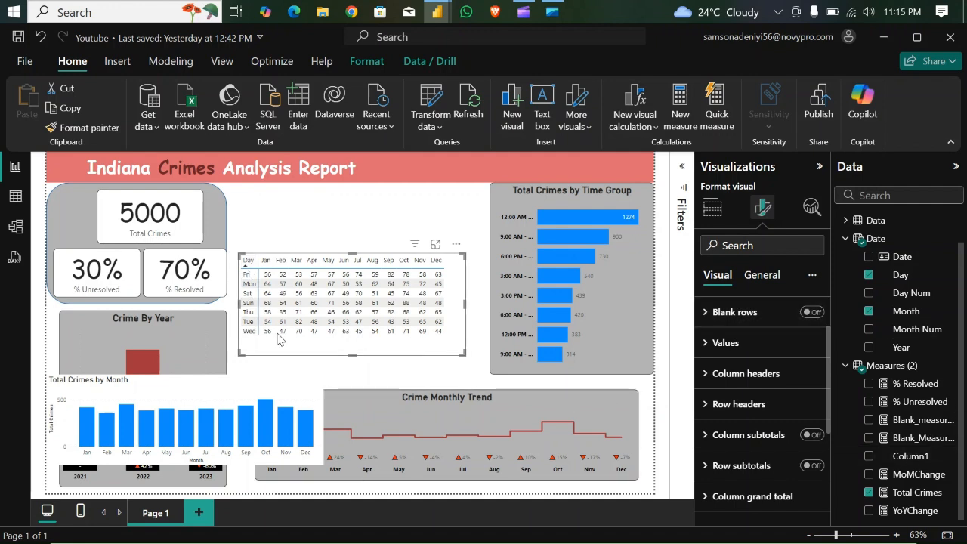
left_click(905, 277)
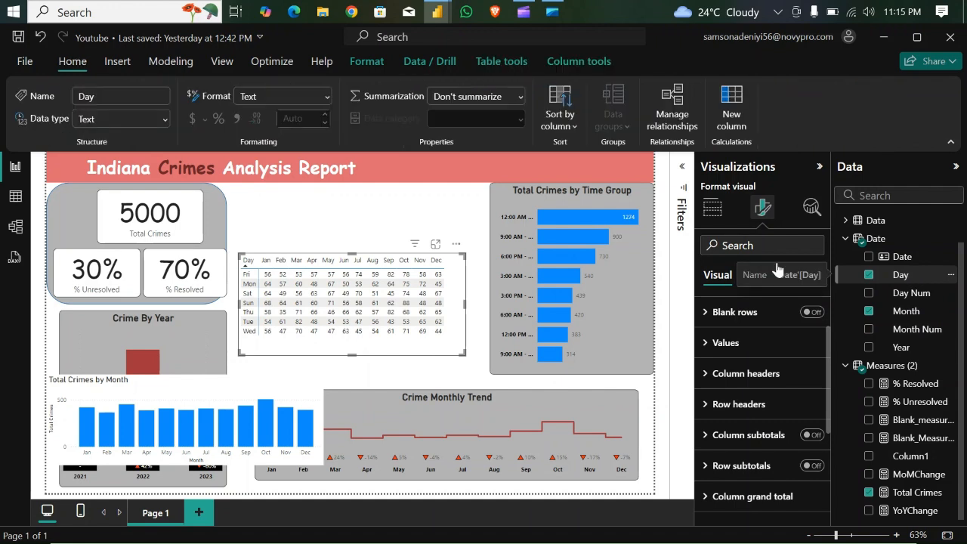
left_click(565, 127)
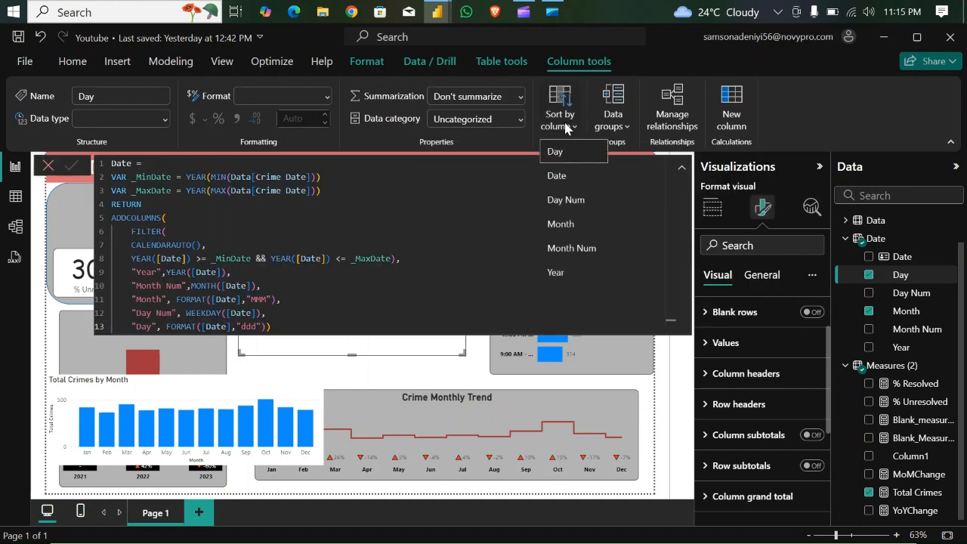
left_click(574, 199)
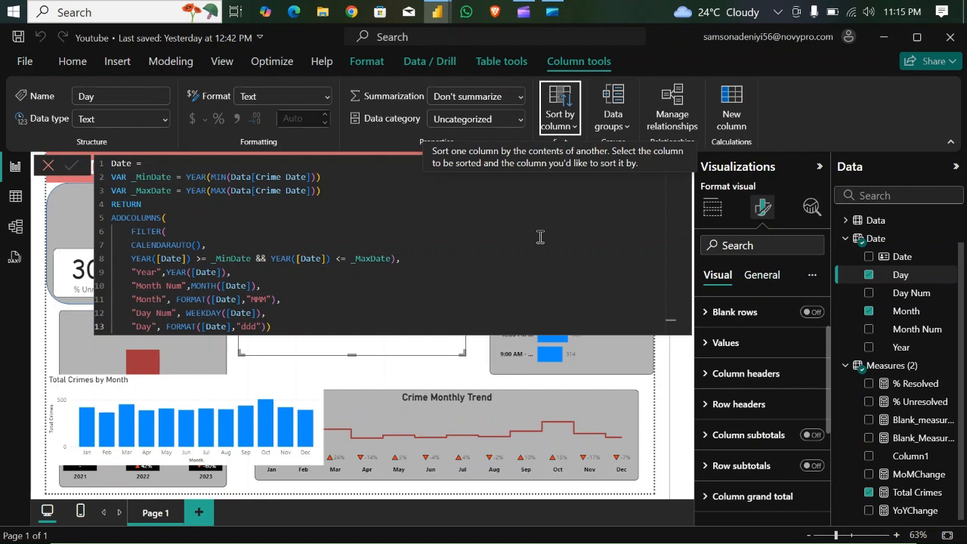
left_click(649, 393)
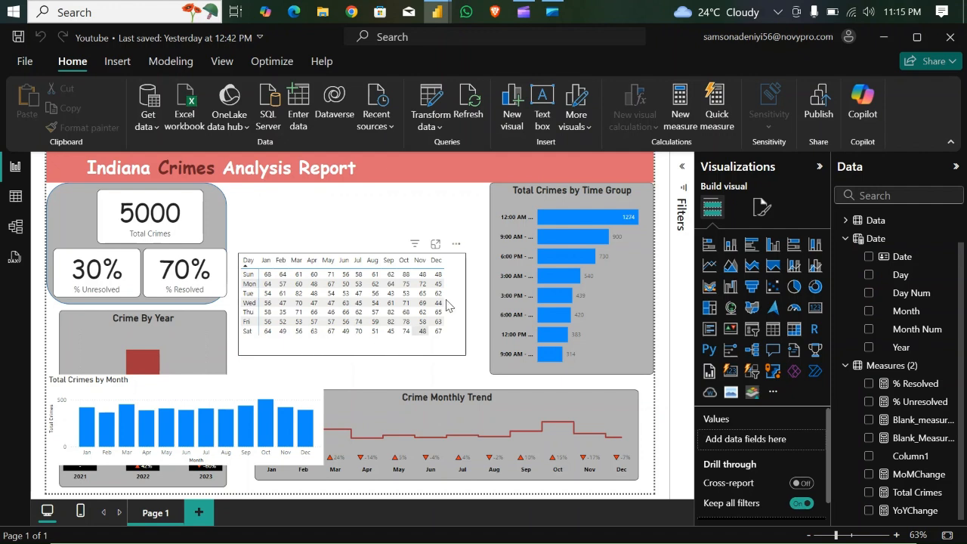
- Set the day-by-month matrix's values font size to 15 and enlarge the matrix until all seven day rows fit
left_click(354, 352)
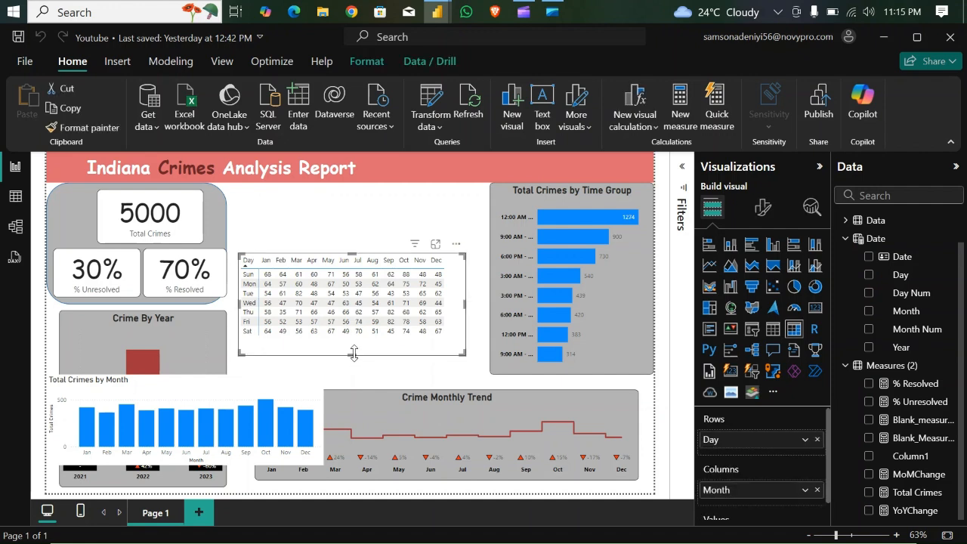
left_click_drag(354, 352, 360, 350)
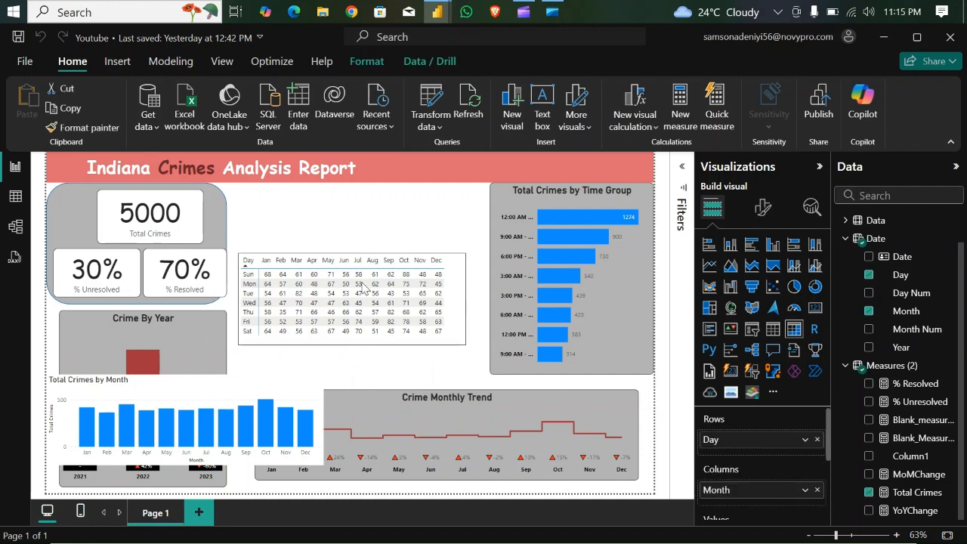
left_click(768, 210)
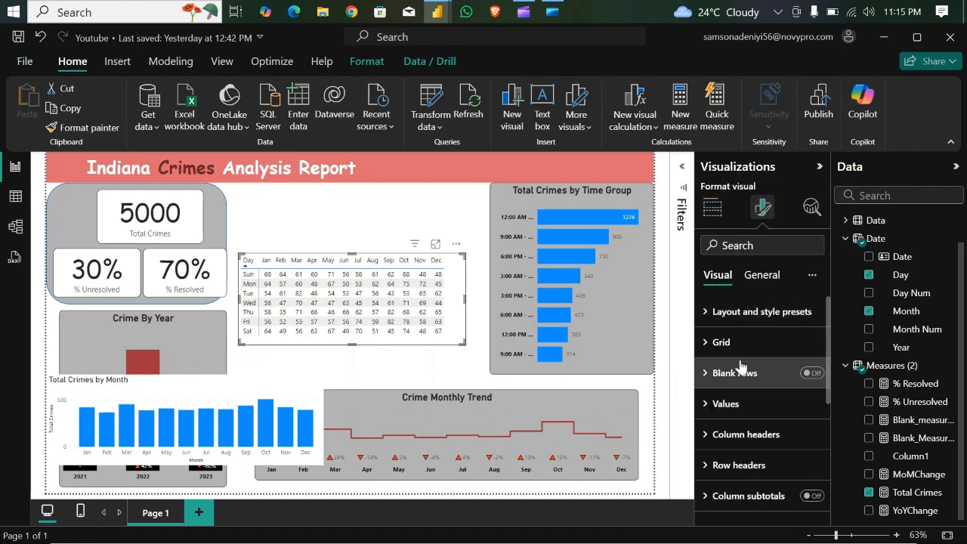
left_click_drag(831, 333, 846, 368)
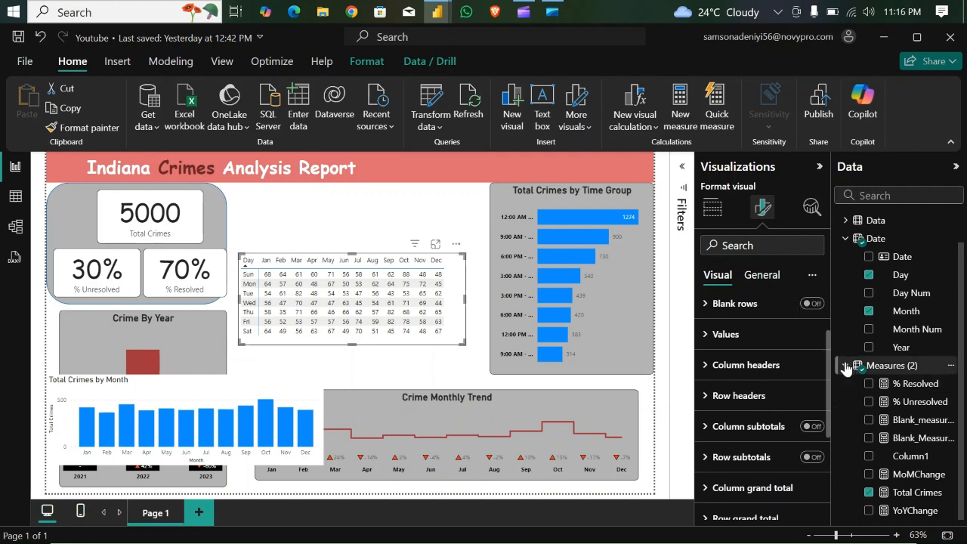
left_click(708, 335)
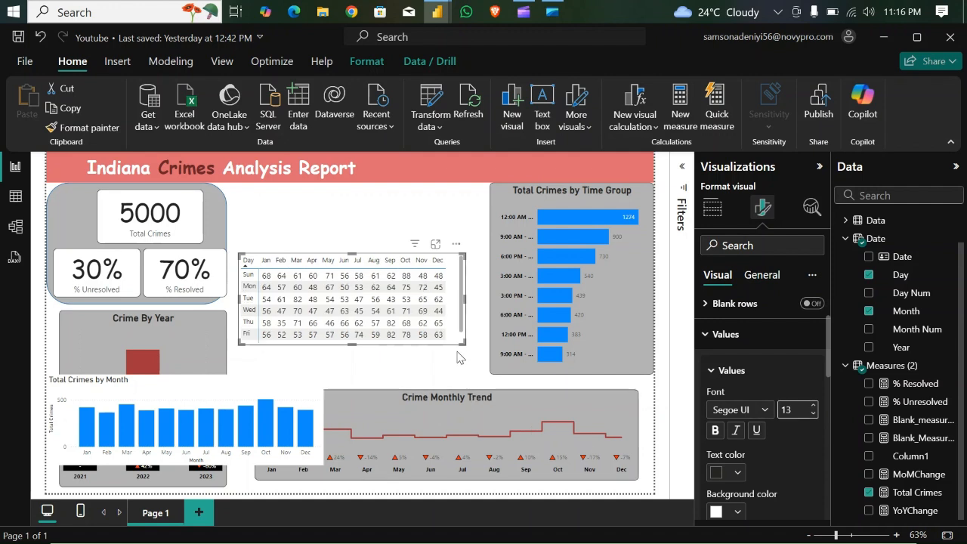
left_click_drag(467, 352, 475, 366)
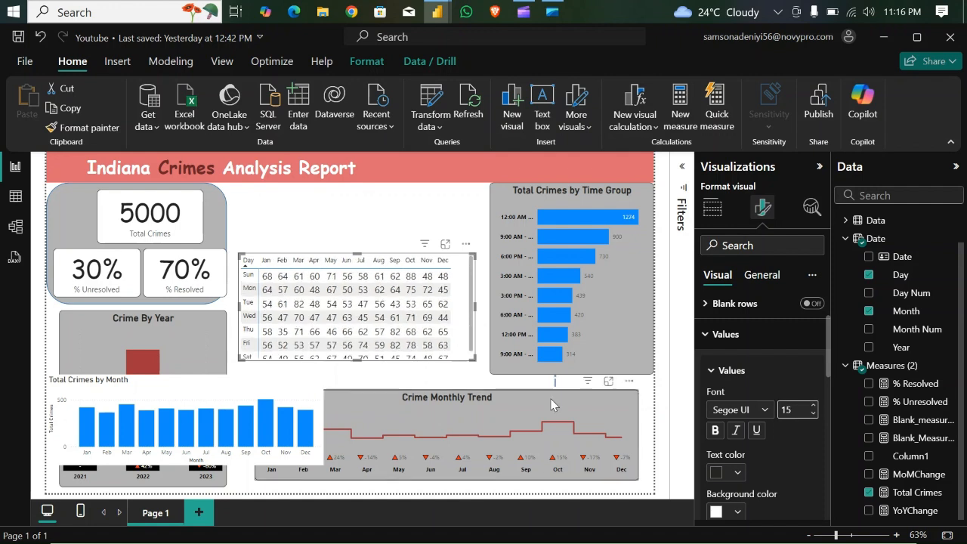
left_click_drag(476, 368, 484, 375)
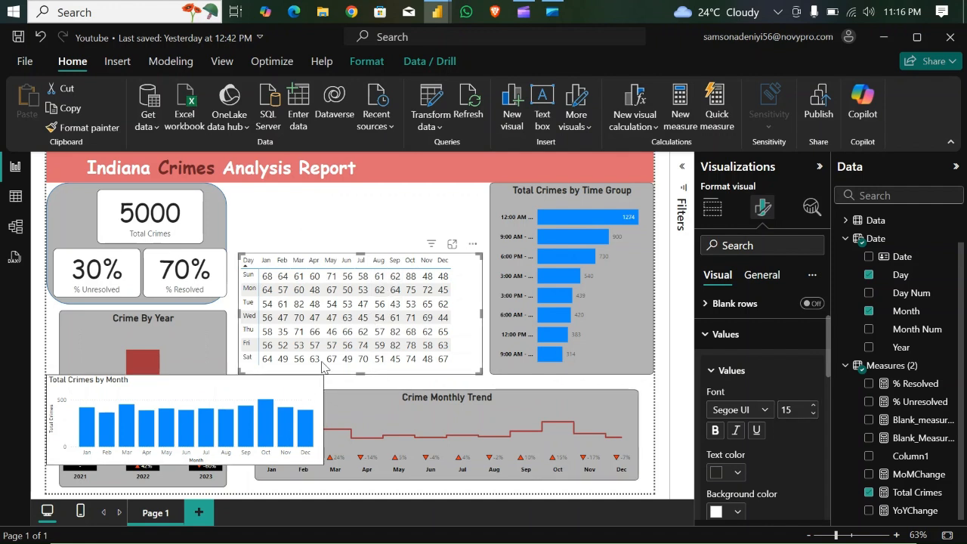
- Move the Total Crimes by Month chart above the day-by-month matrix, narrow it and lower its upper edge below the banner
left_click_drag(394, 247, 355, 249)
left_click_drag(204, 207, 231, 219)
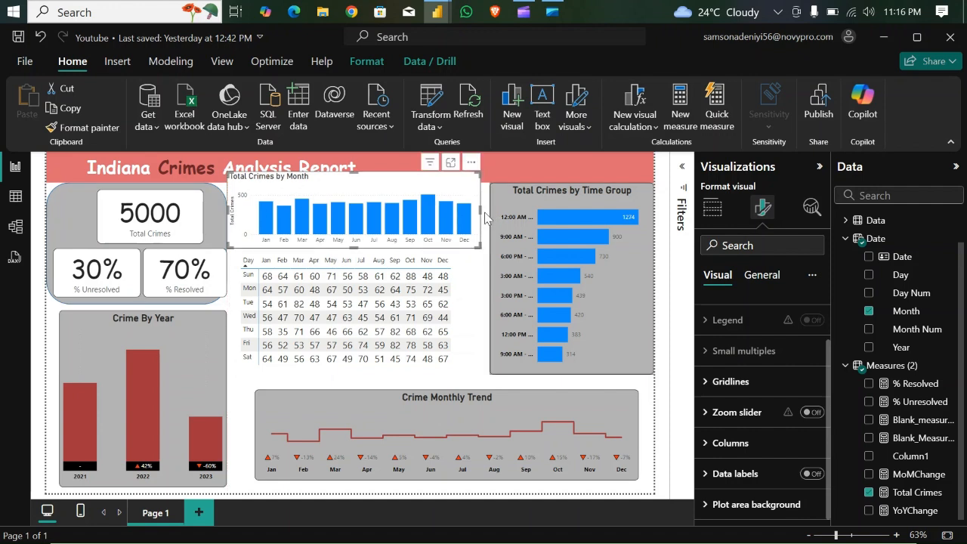
left_click_drag(478, 212, 459, 214)
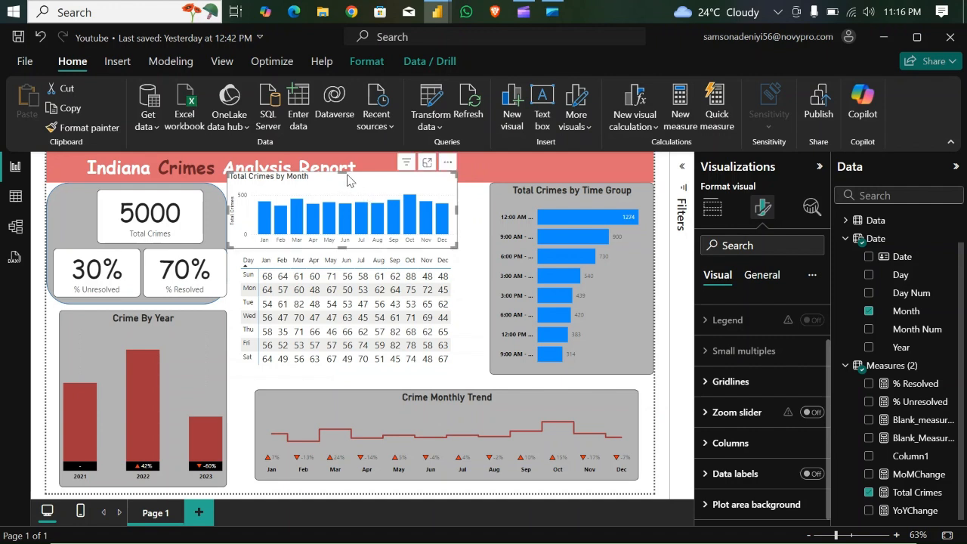
left_click_drag(350, 173, 349, 197)
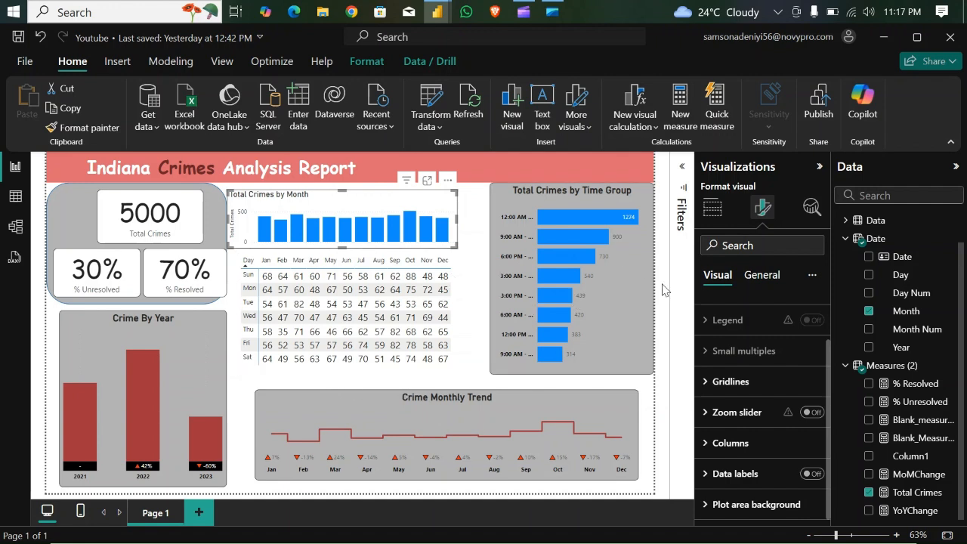
- Recolour the Total Crimes by Month columns dark red like Crime By Year, and try copying the chart's formatting to the day-by-month matrix
left_click(765, 277)
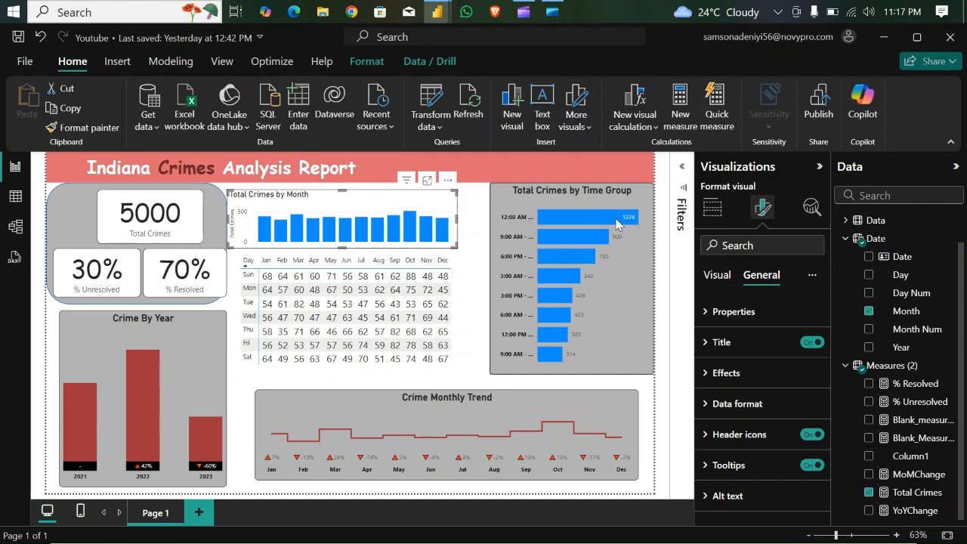
left_click(716, 276)
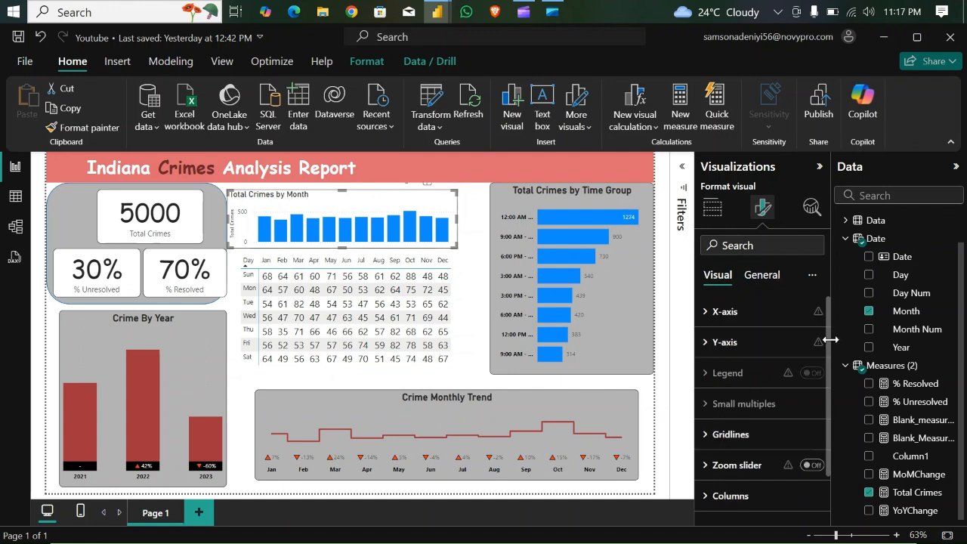
scroll(829, 370, "down", 2)
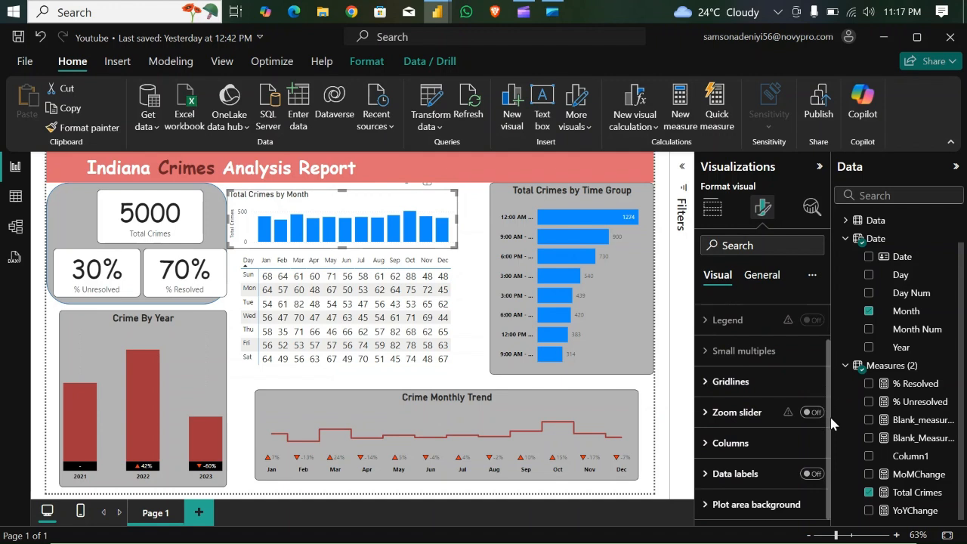
left_click(702, 445)
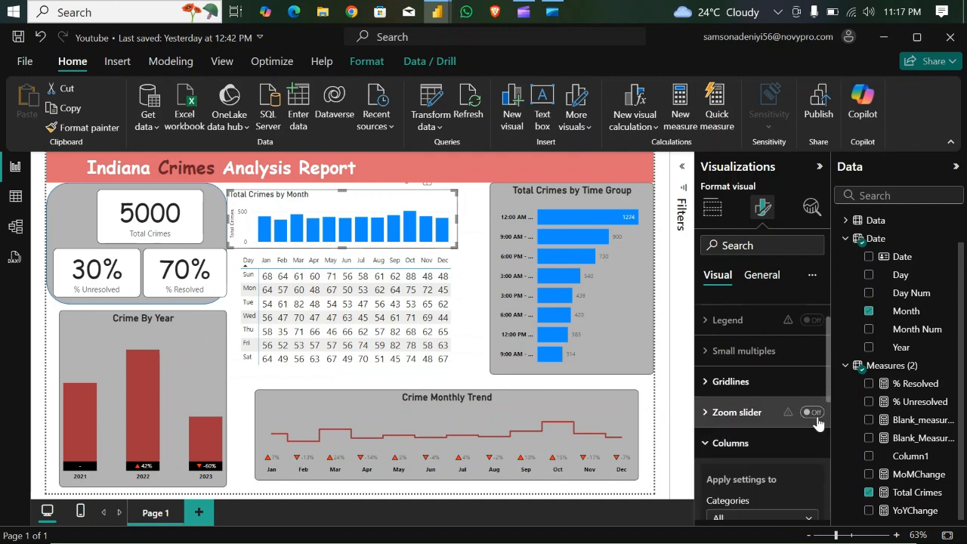
scroll(829, 388, "down", 3)
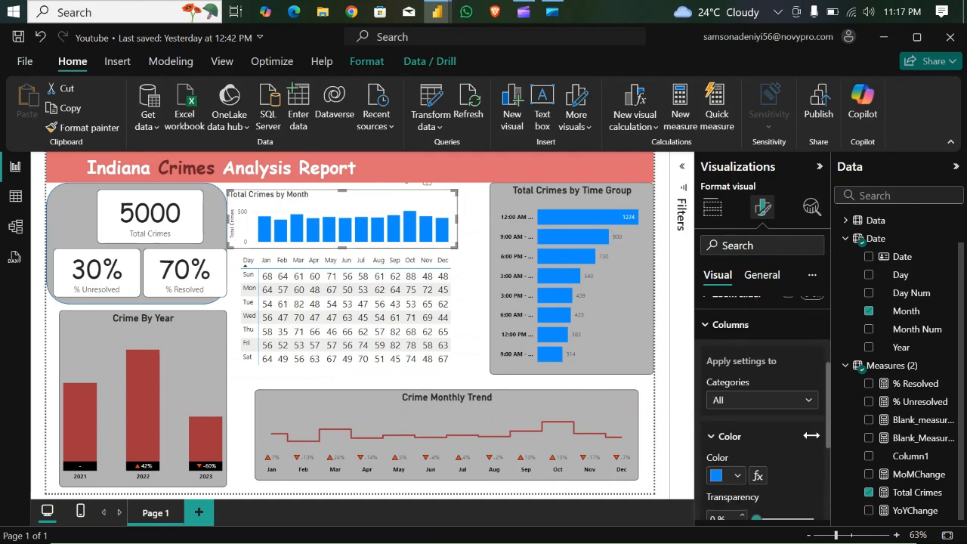
left_click(740, 475)
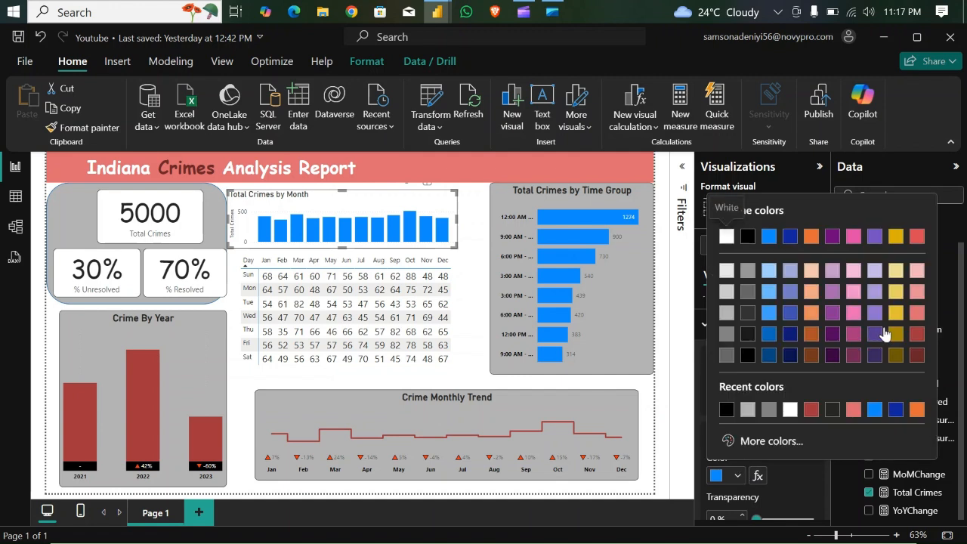
left_click(917, 335)
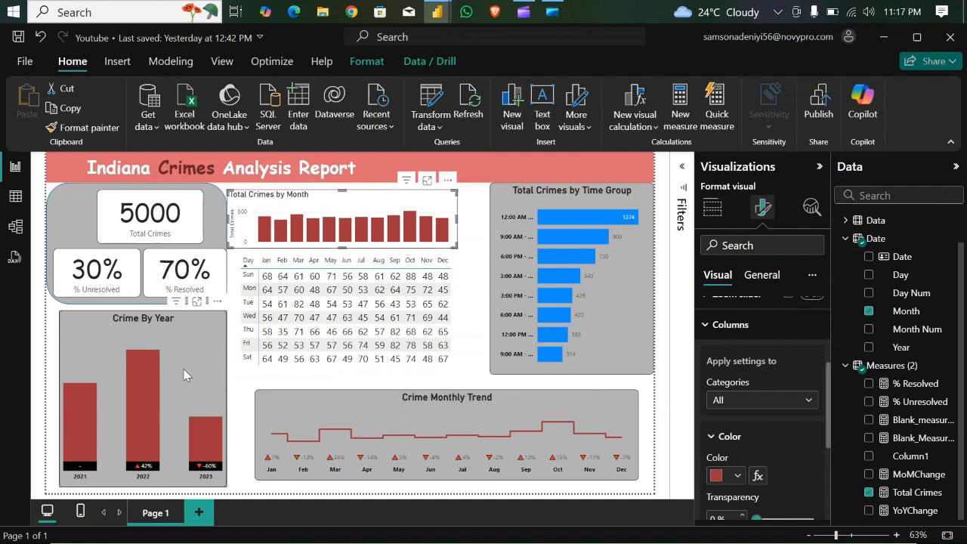
left_click(102, 131)
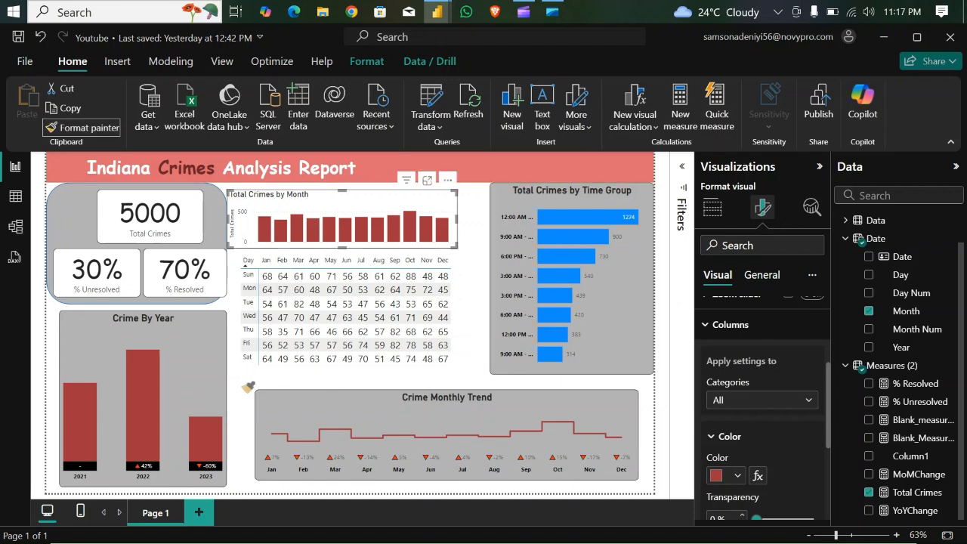
left_click(264, 341)
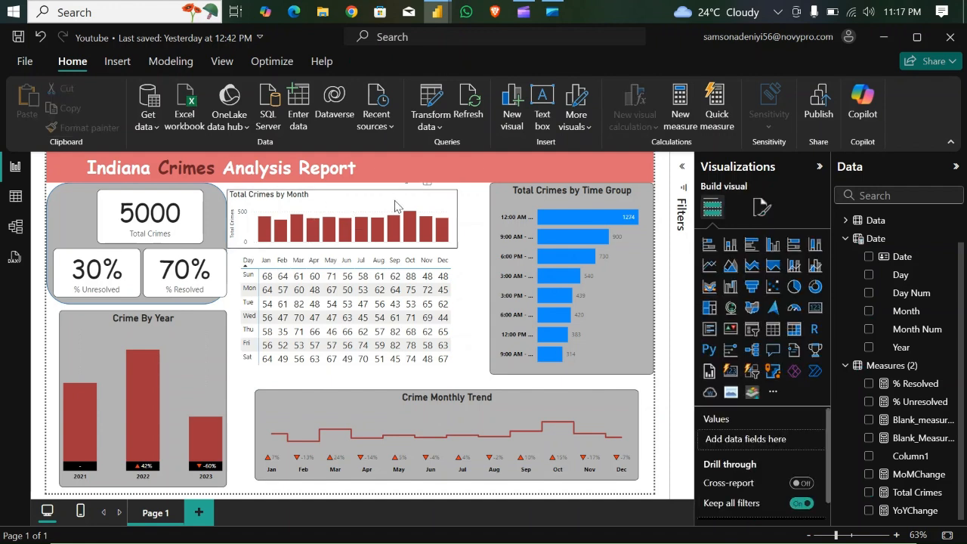
- Recolour the bars of the Total Crimes by Time Group chart dark red to match the other charts
left_click(638, 321)
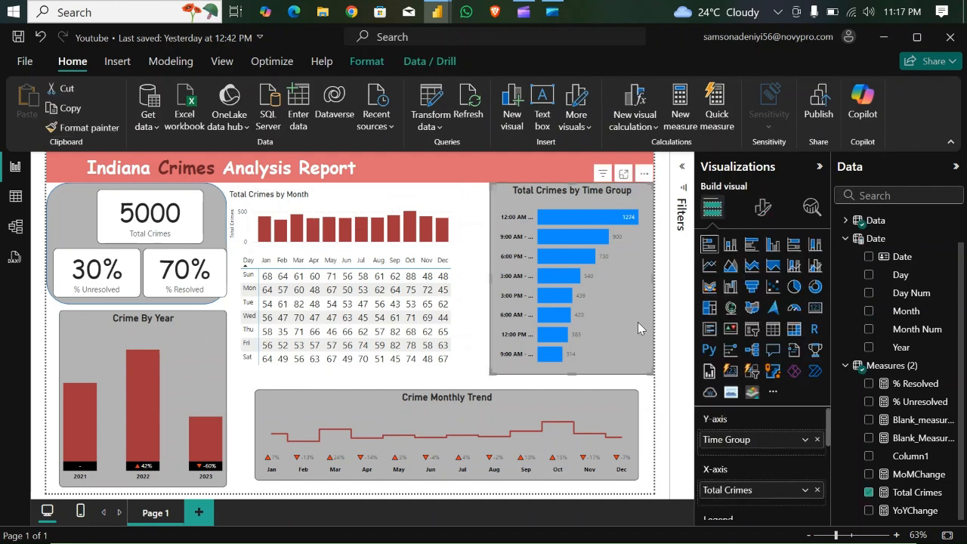
left_click(761, 209)
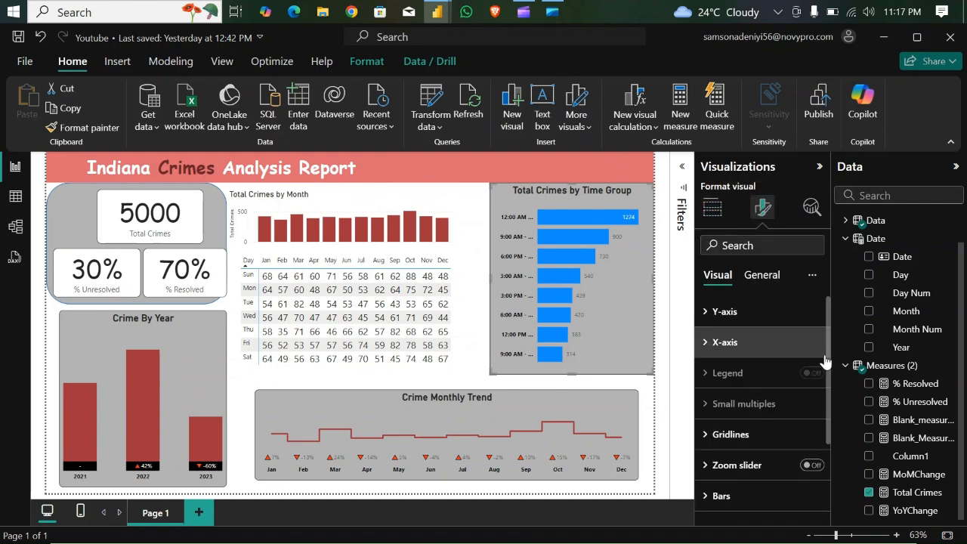
left_click_drag(829, 363, 840, 444)
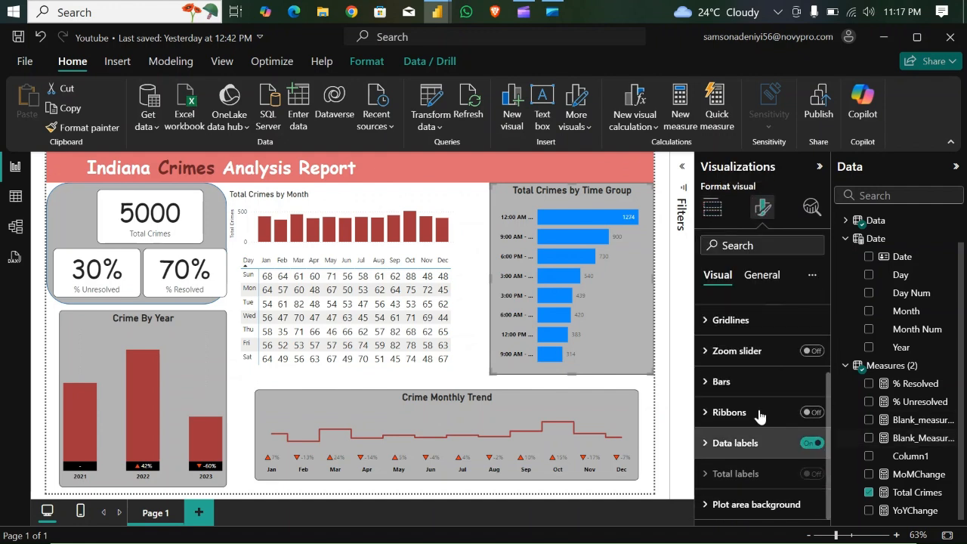
left_click(717, 382)
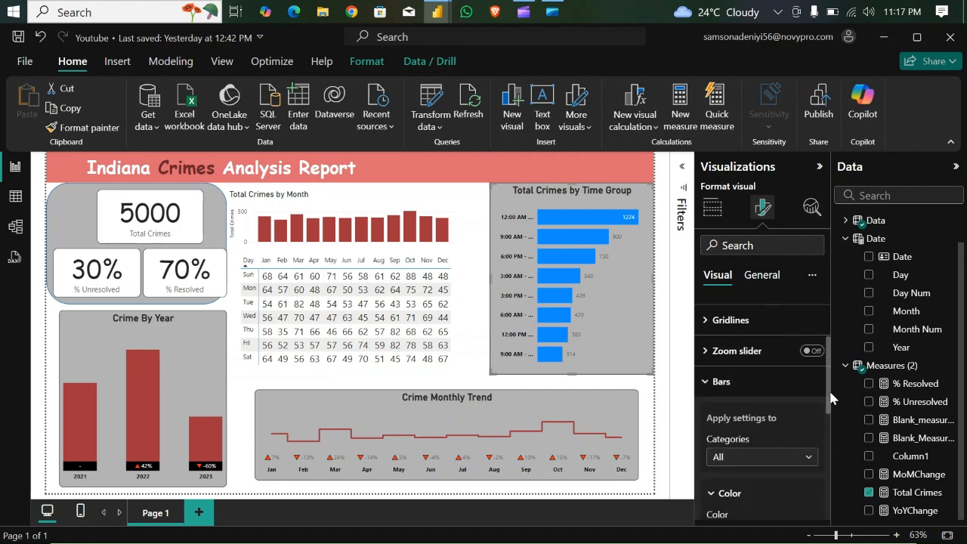
left_click_drag(828, 395, 834, 438)
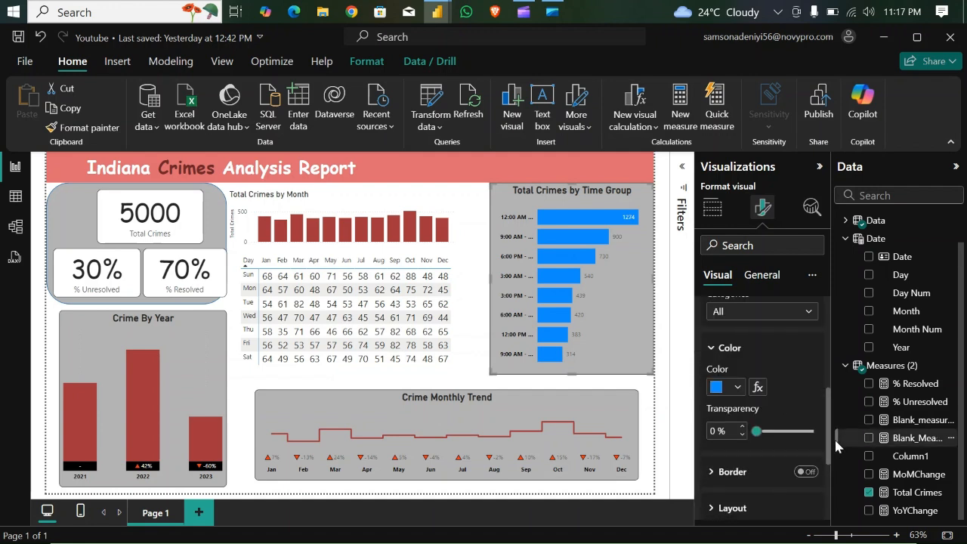
left_click(740, 387)
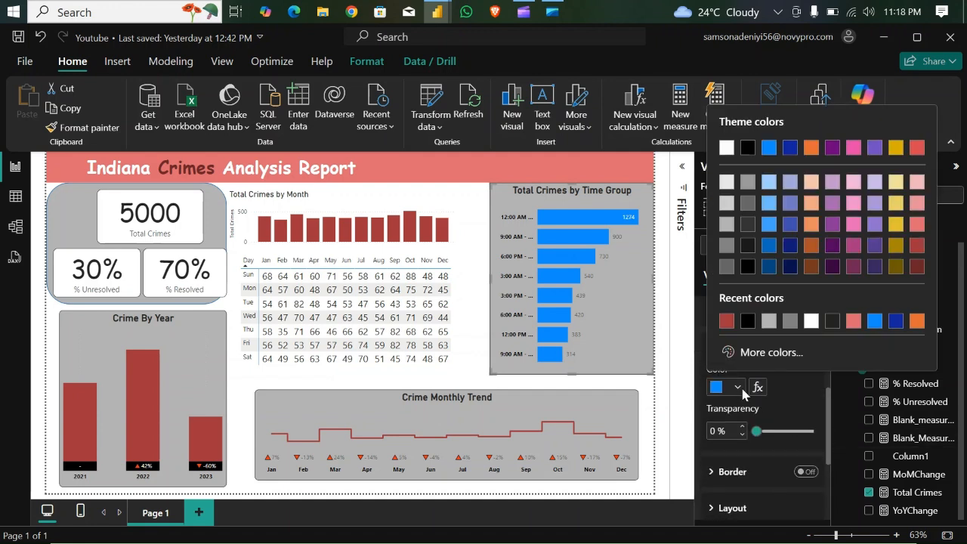
left_click(918, 247)
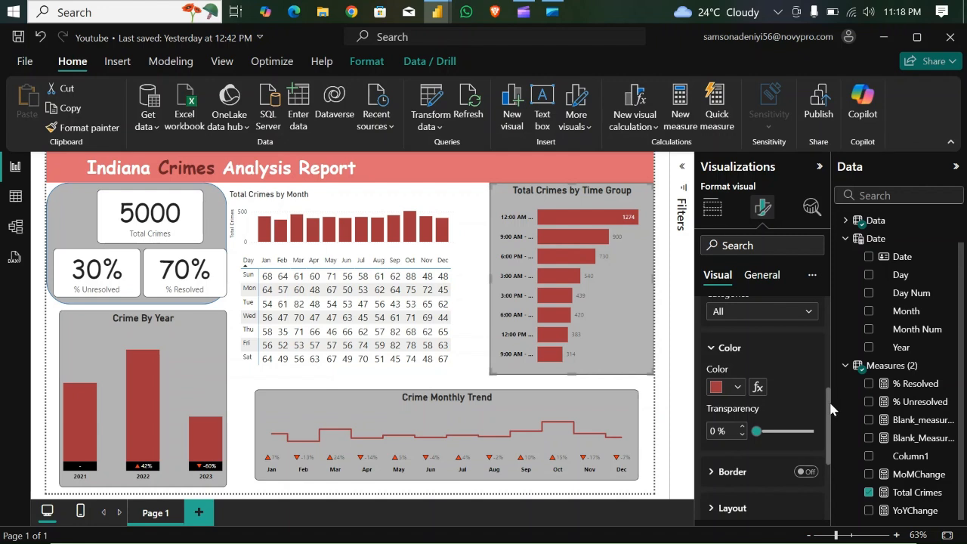
- Set the maximum width of the Y-axis labels in the Total Crimes by Time Group chart to 37%
scroll(827, 341, "up", 3)
scroll(827, 341, "up", 2)
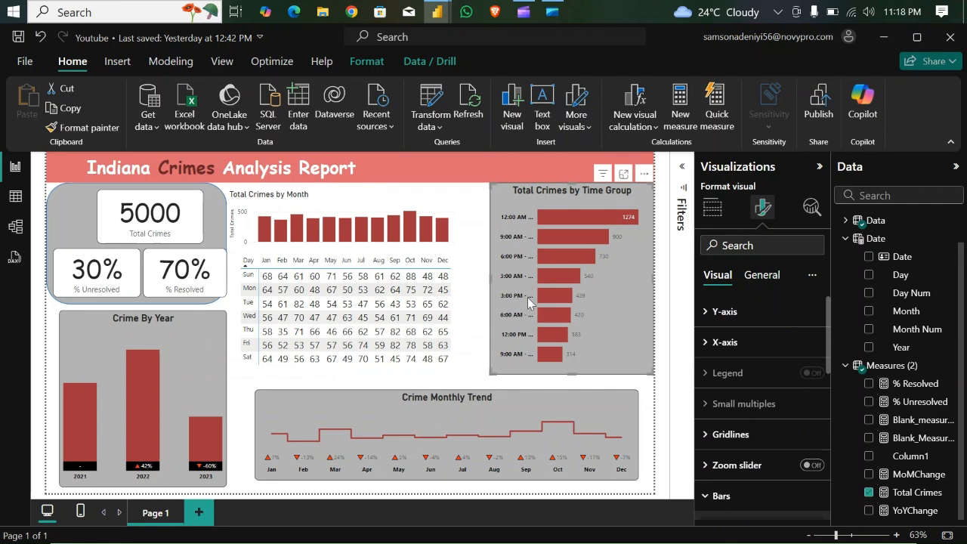
left_click(707, 312)
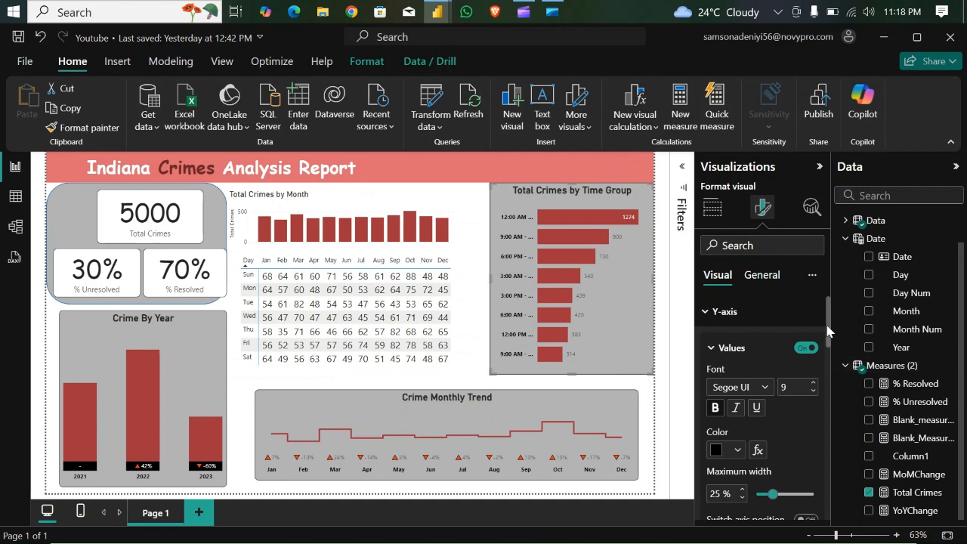
left_click_drag(827, 330, 832, 350)
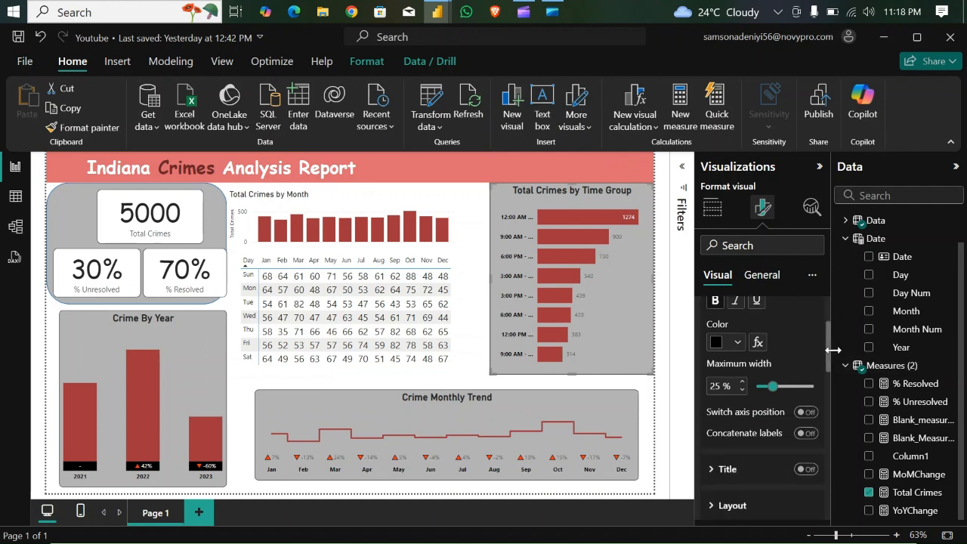
left_click(741, 383)
left_click(741, 382)
left_click(741, 383)
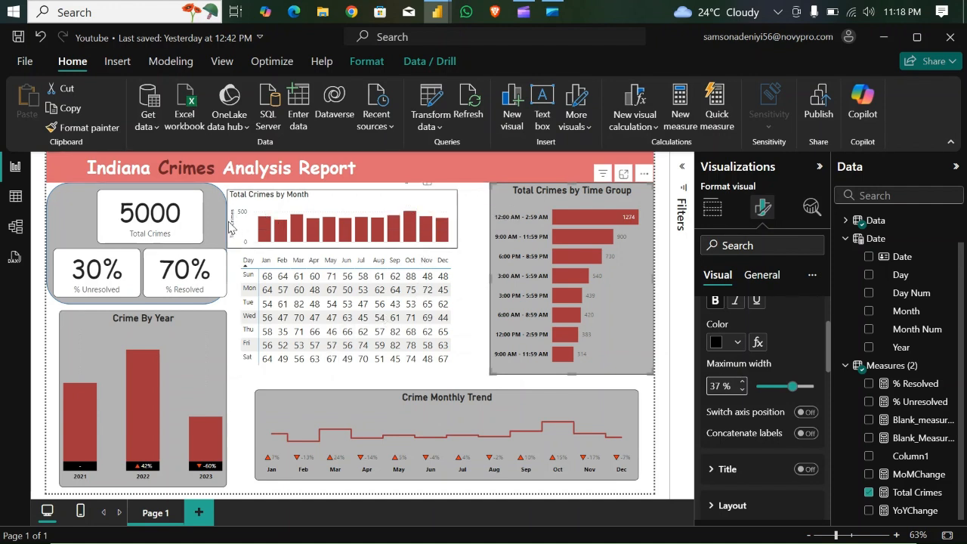
- Turn off the Y-axis values and Y-axis title of the Total Crimes by Month chart
left_click(344, 194)
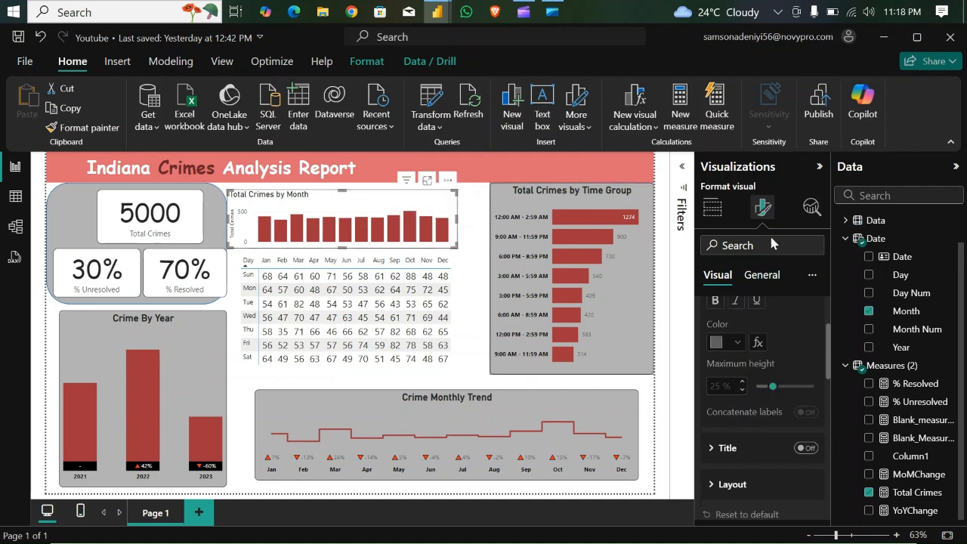
left_click_drag(829, 354, 823, 277)
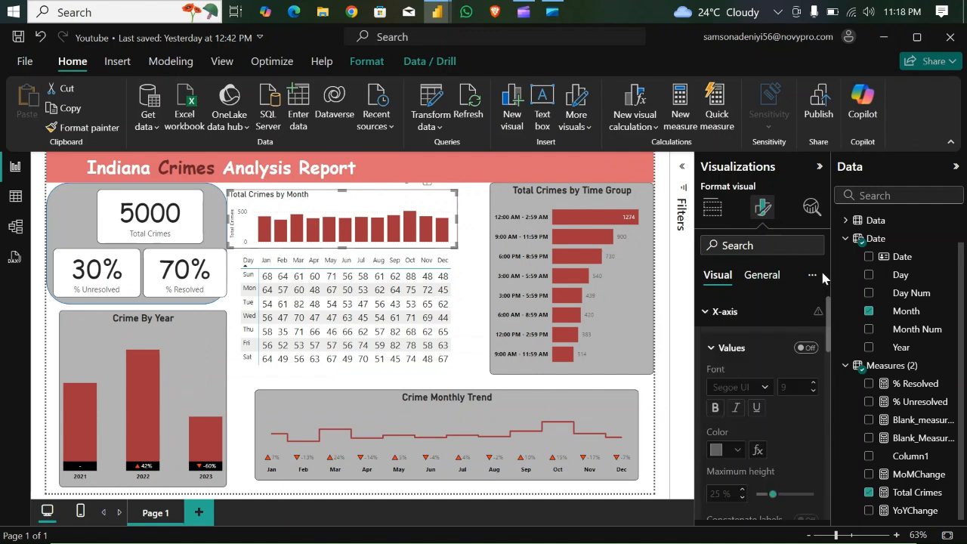
left_click(707, 314)
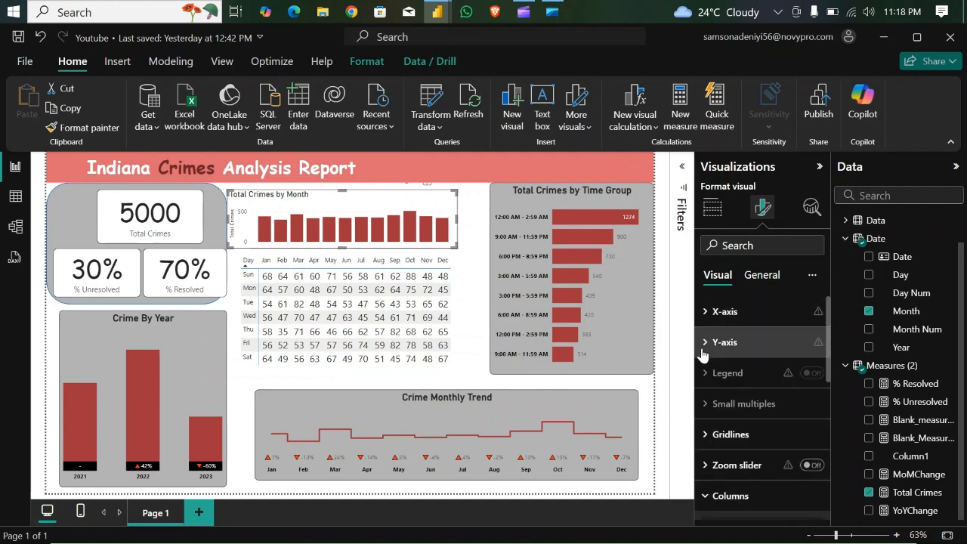
left_click(704, 343)
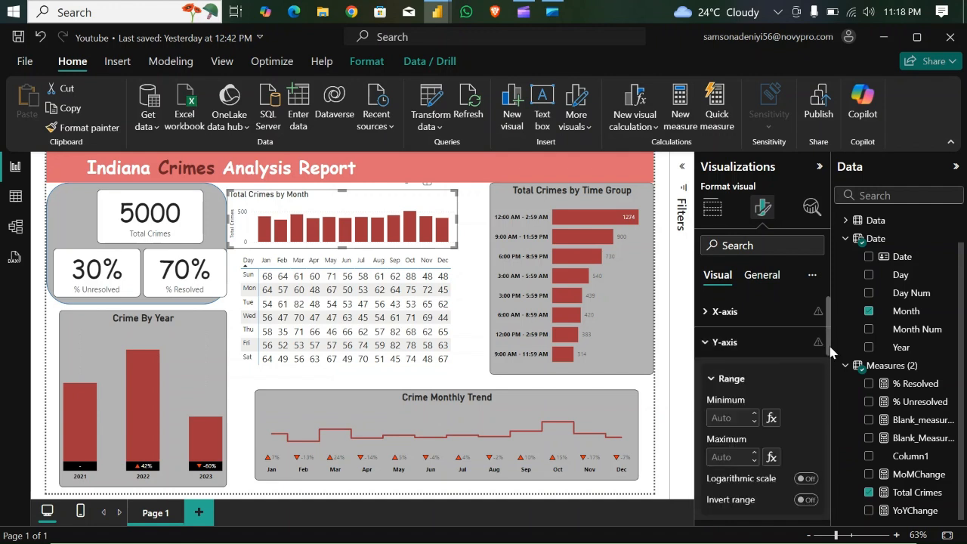
scroll(829, 352, "down", 4)
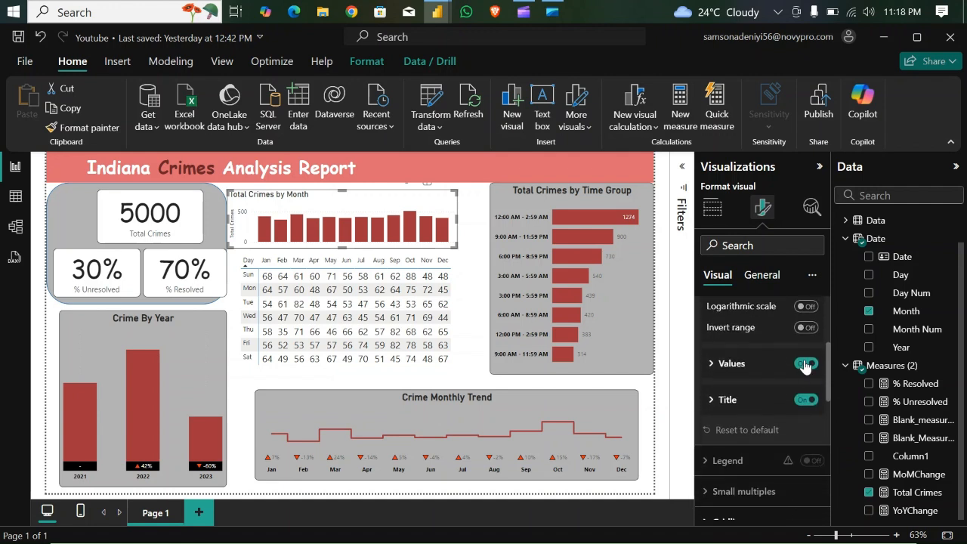
left_click(805, 364)
left_click(806, 400)
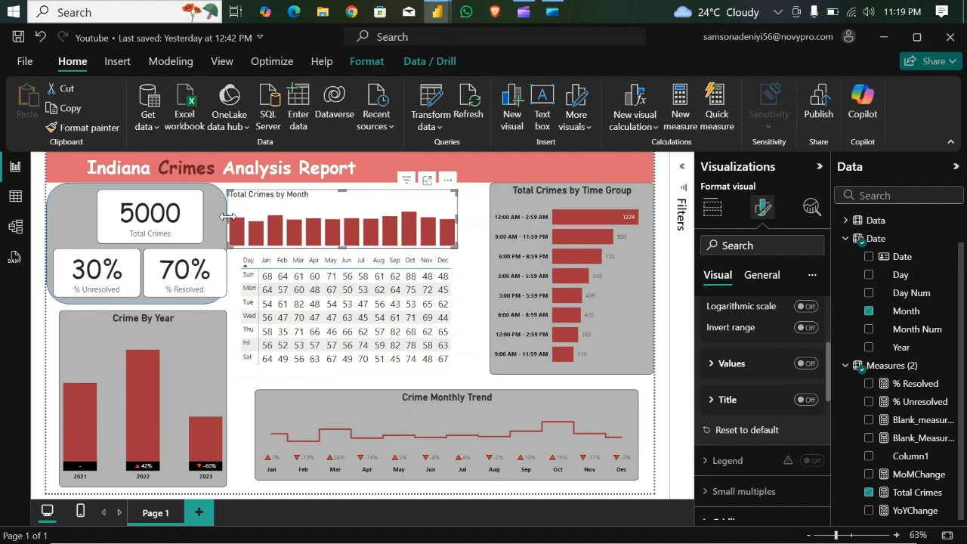
- Resize the Total Crimes by Month chart so its columns line up with the matrix's month columns, and lower its upper edge
left_click_drag(227, 216, 257, 219)
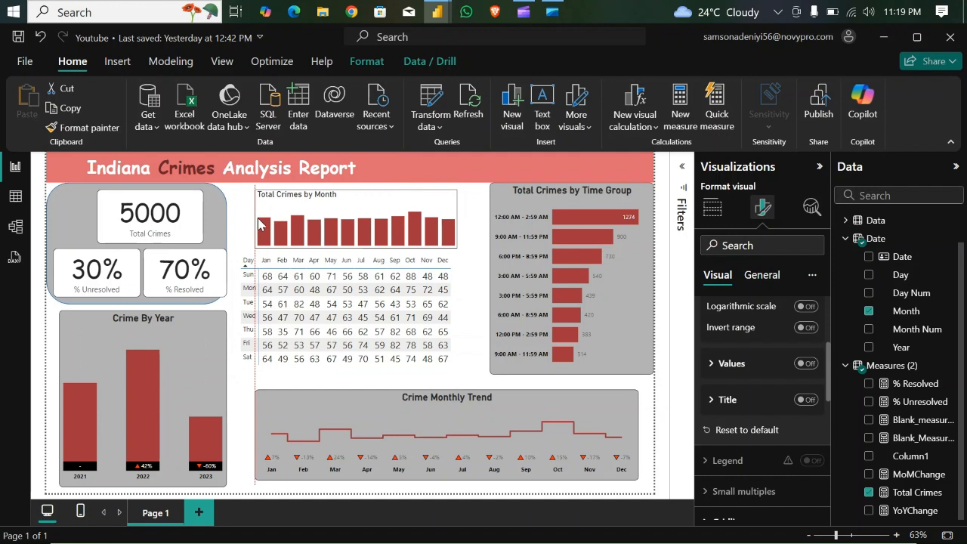
left_click_drag(258, 219, 257, 220)
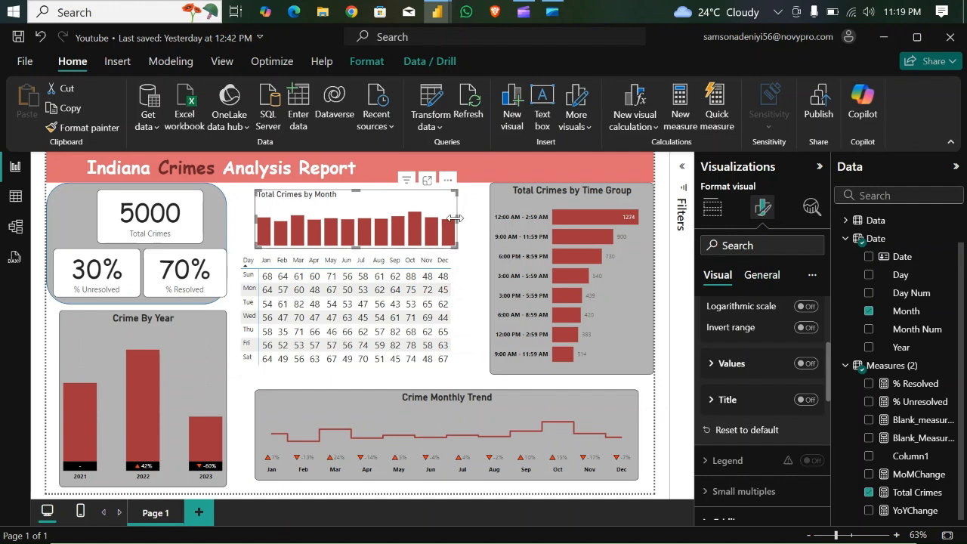
left_click_drag(453, 218, 451, 219)
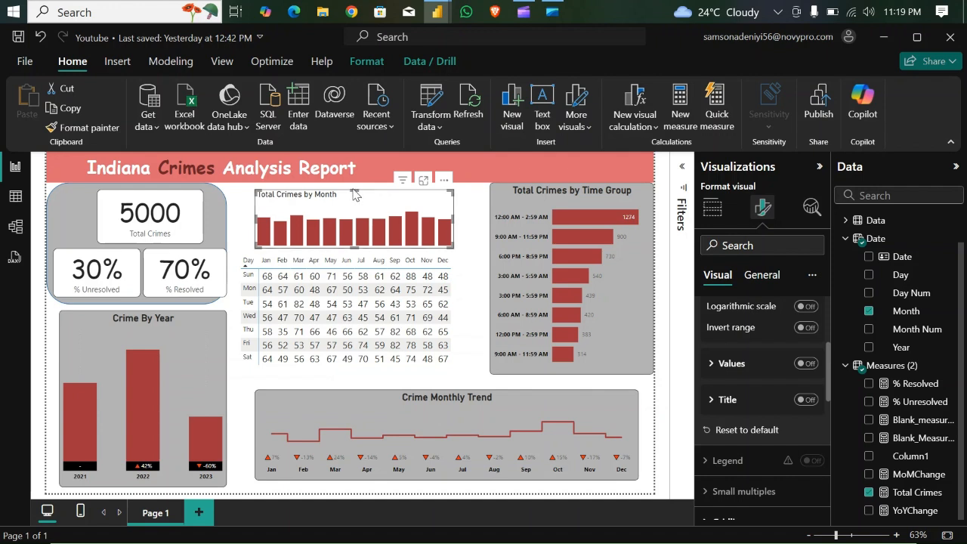
left_click_drag(354, 194, 360, 212)
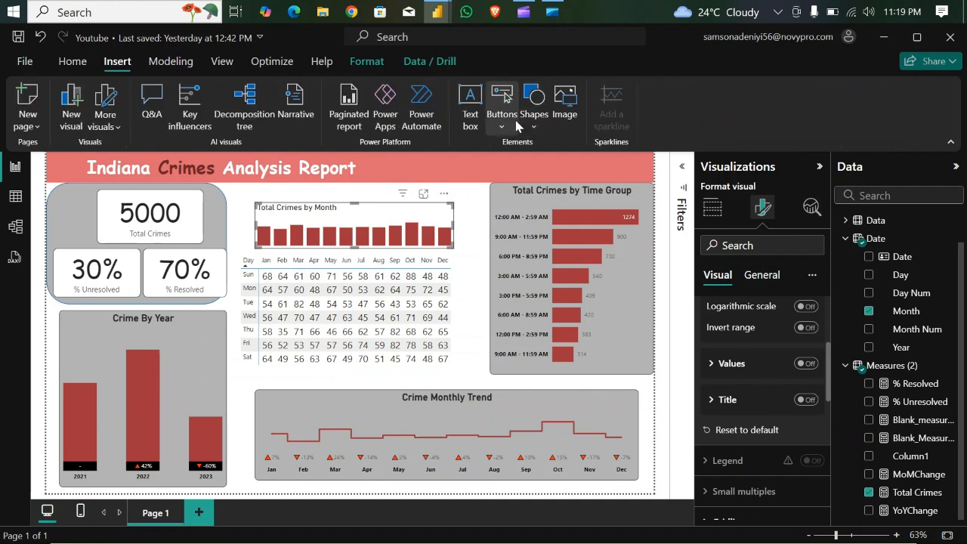
- Insert a rounded rectangle and stretch it over the Total Crimes by Month chart and the day-by-month matrix
left_click(537, 105)
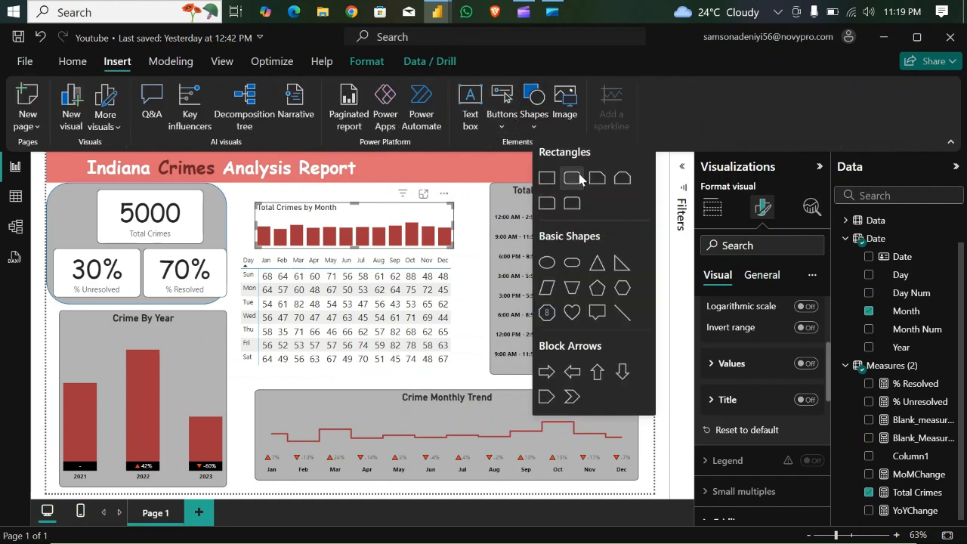
left_click(580, 179)
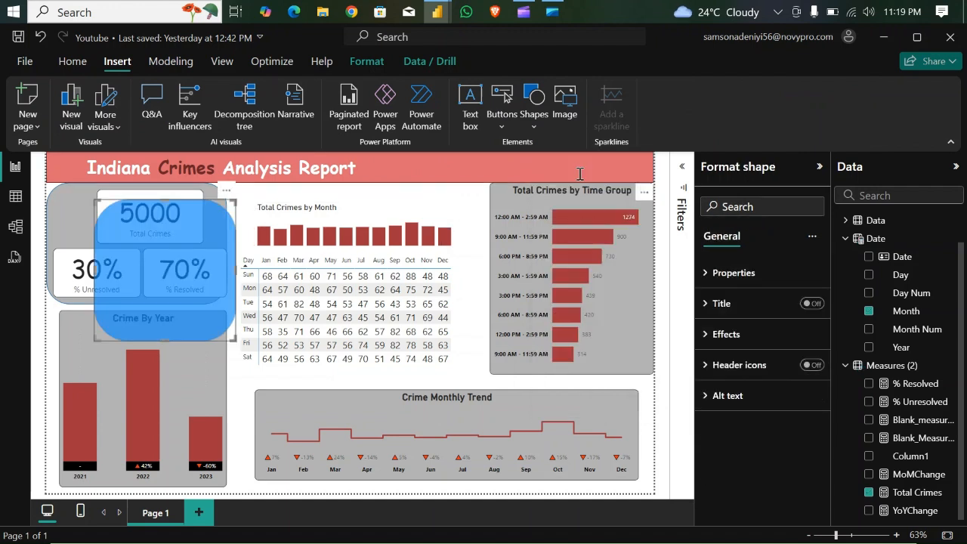
left_click_drag(268, 268, 475, 295)
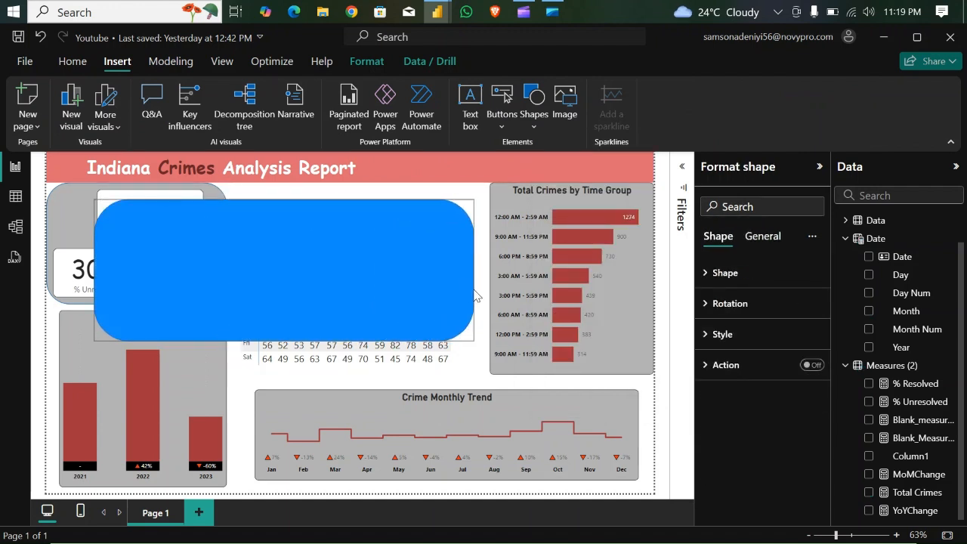
left_click_drag(284, 338, 297, 380)
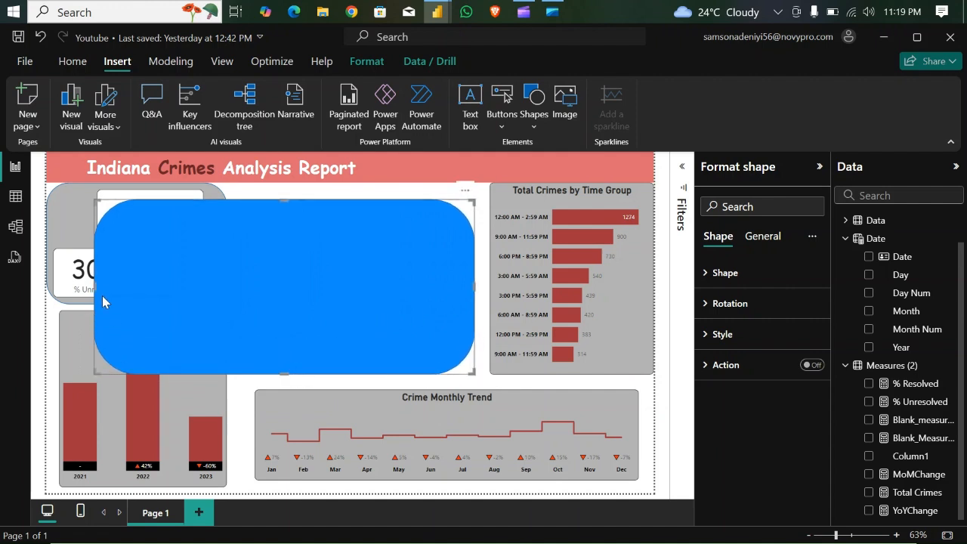
left_click_drag(96, 290, 235, 290)
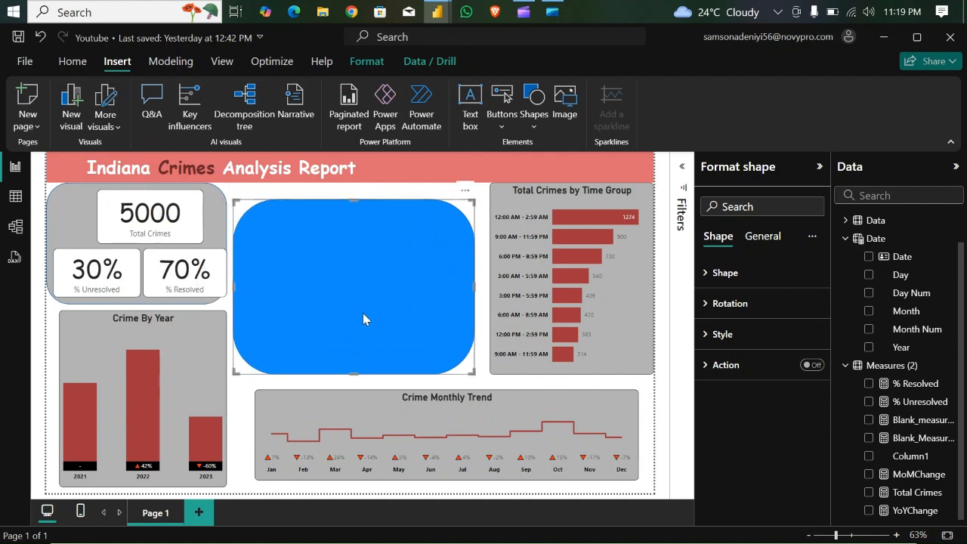
- Set the new rectangle's rounded corners to 17% and send it behind the monthly chart and matrix
left_click(707, 273)
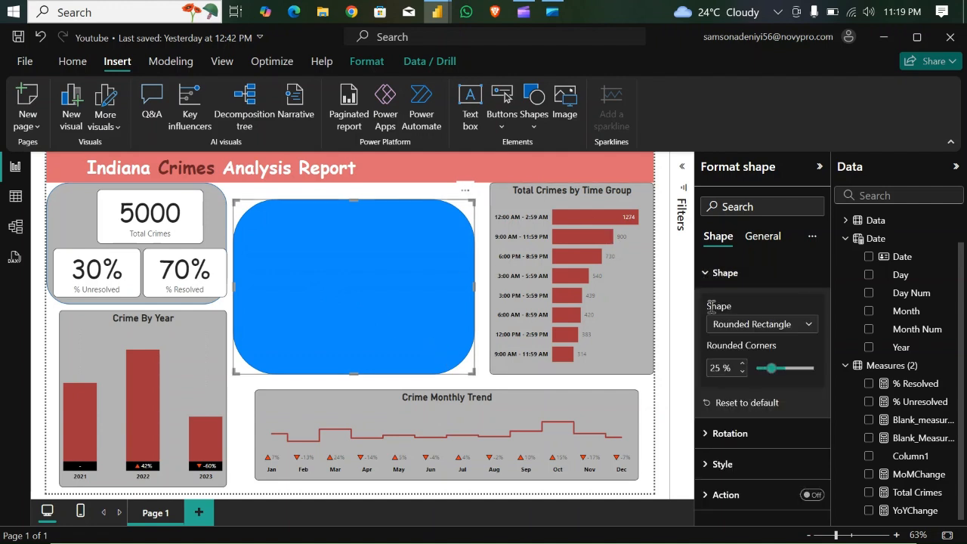
left_click(743, 372)
left_click(744, 372)
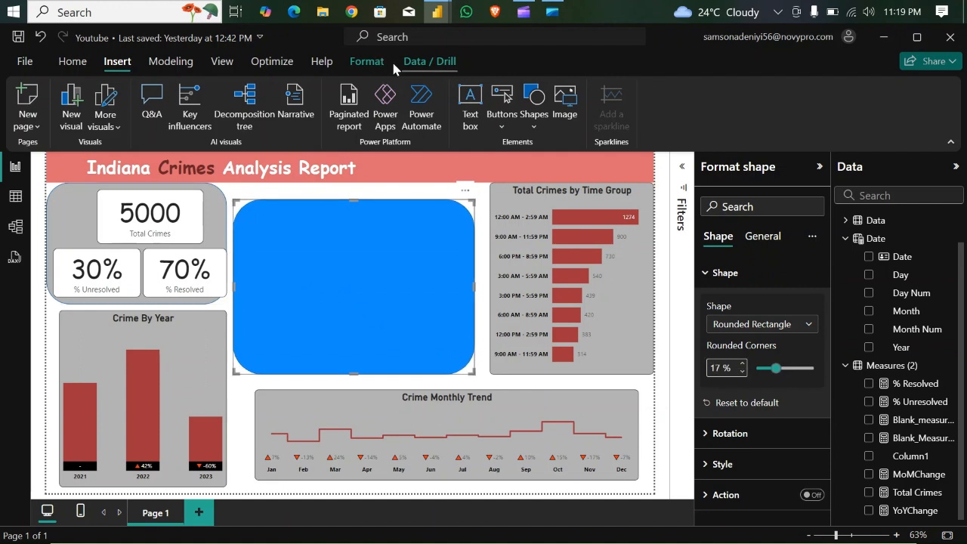
left_click(367, 61)
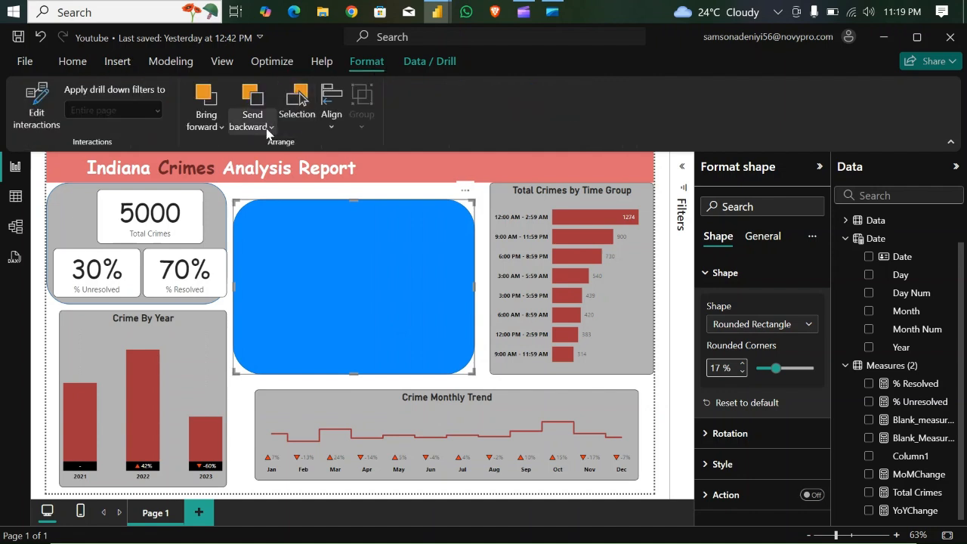
left_click(270, 127)
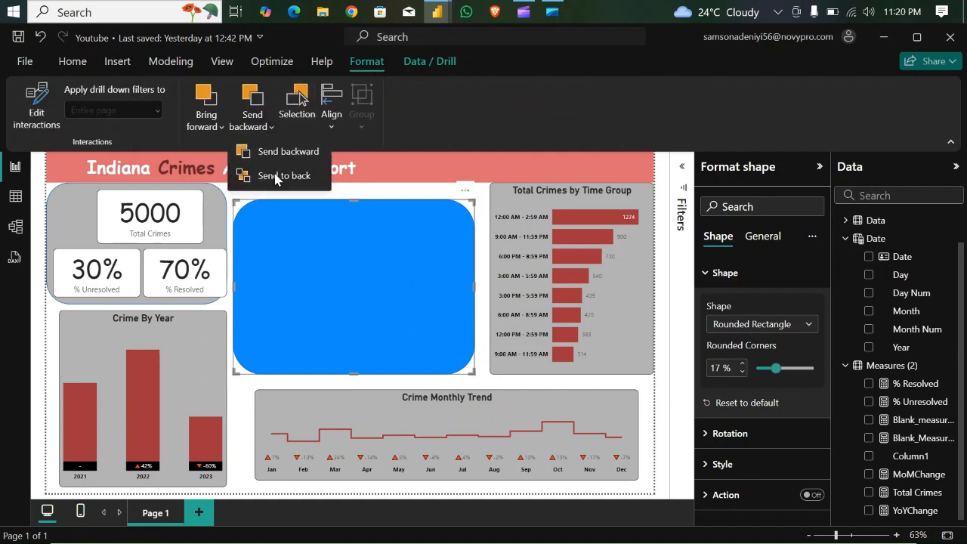
key("Escape")
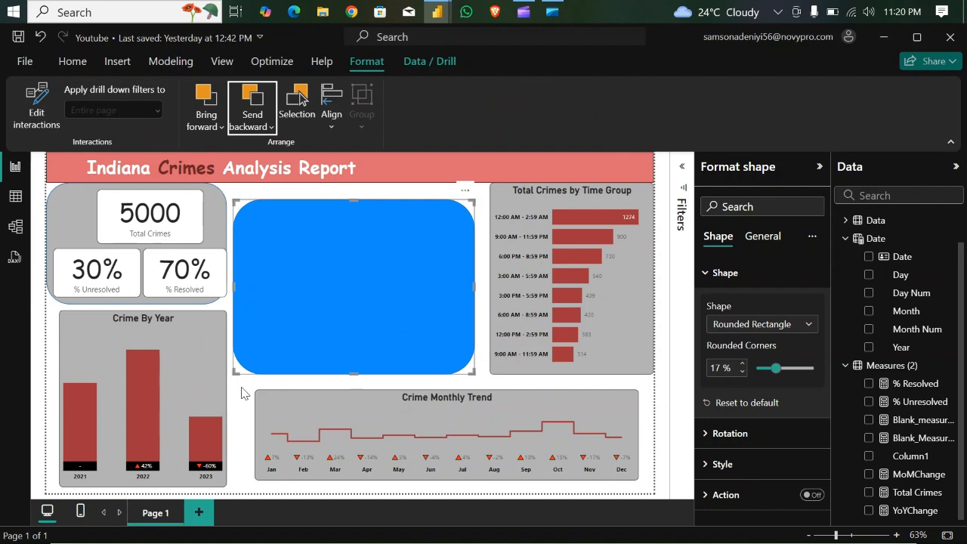
left_click(242, 392)
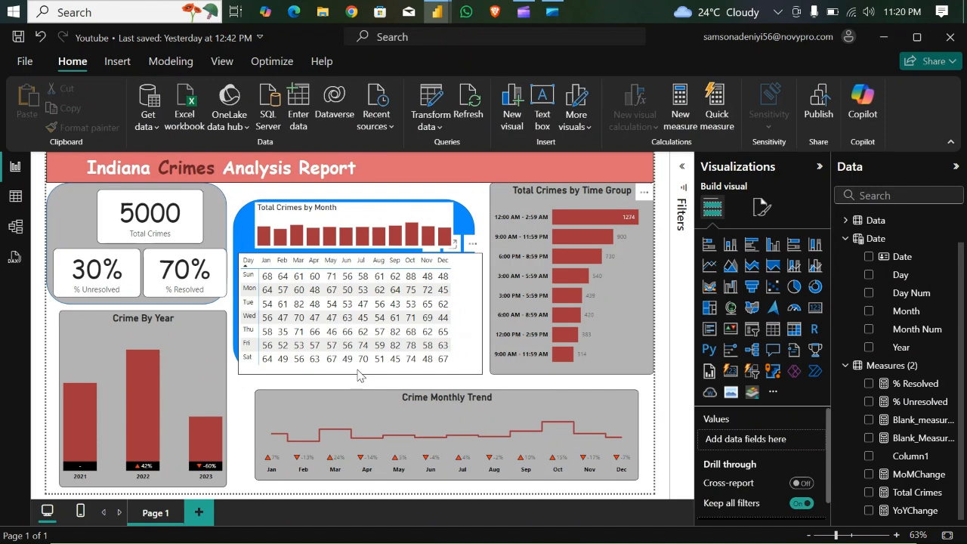
- Turn off the background of the day-by-month matrix and of the Total Crimes by Month chart
left_click(456, 296)
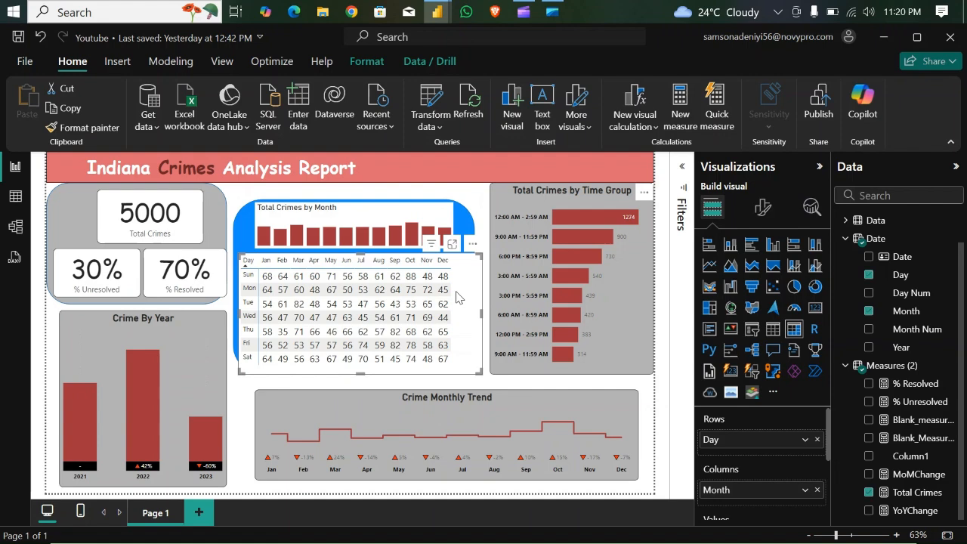
left_click(762, 207)
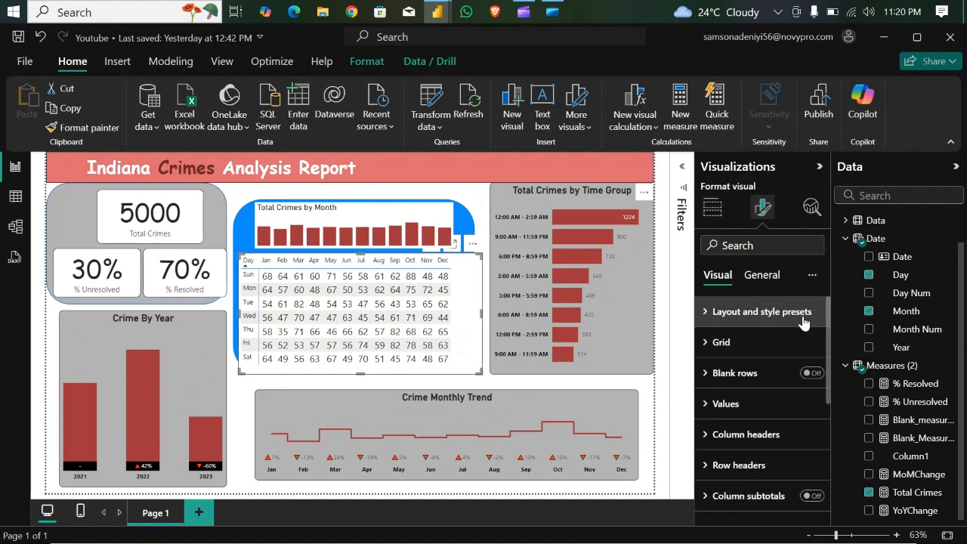
left_click(762, 277)
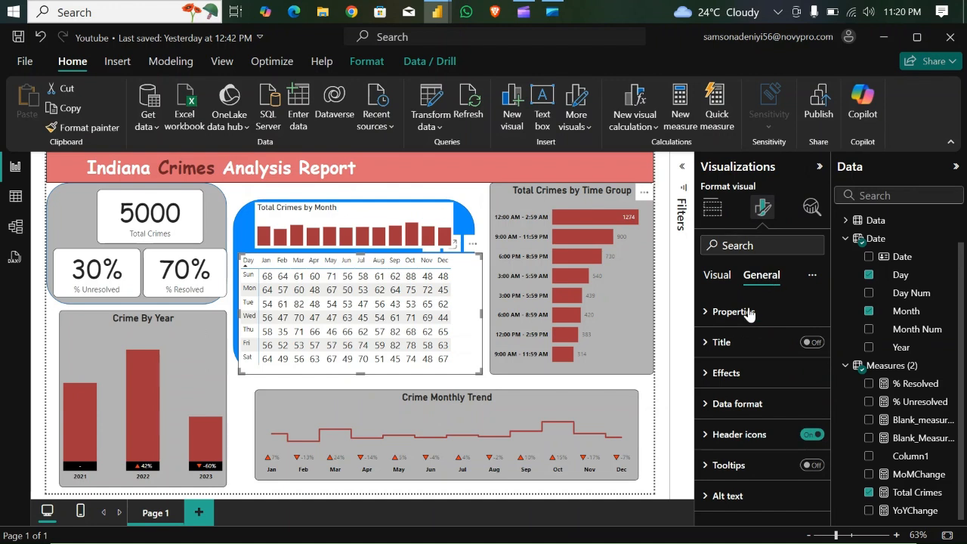
left_click(708, 375)
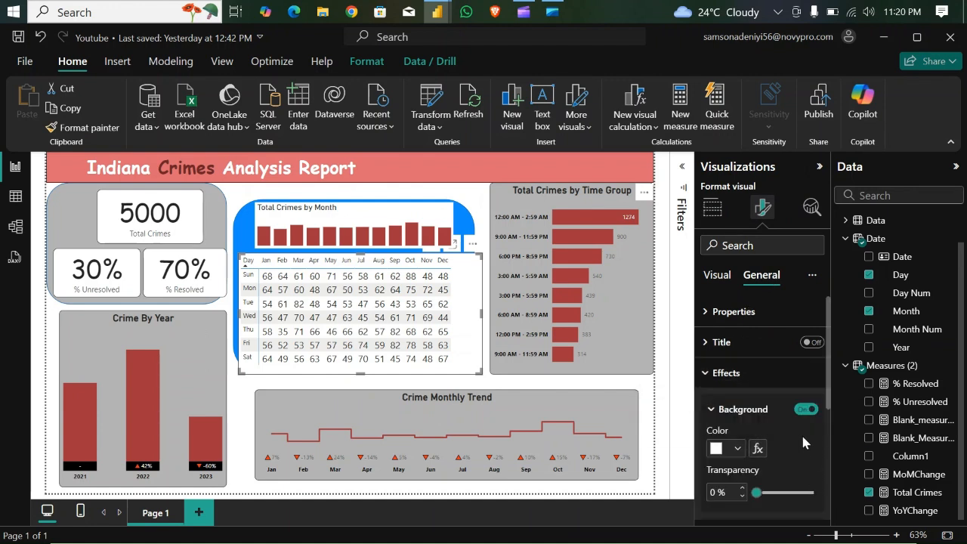
left_click(806, 409)
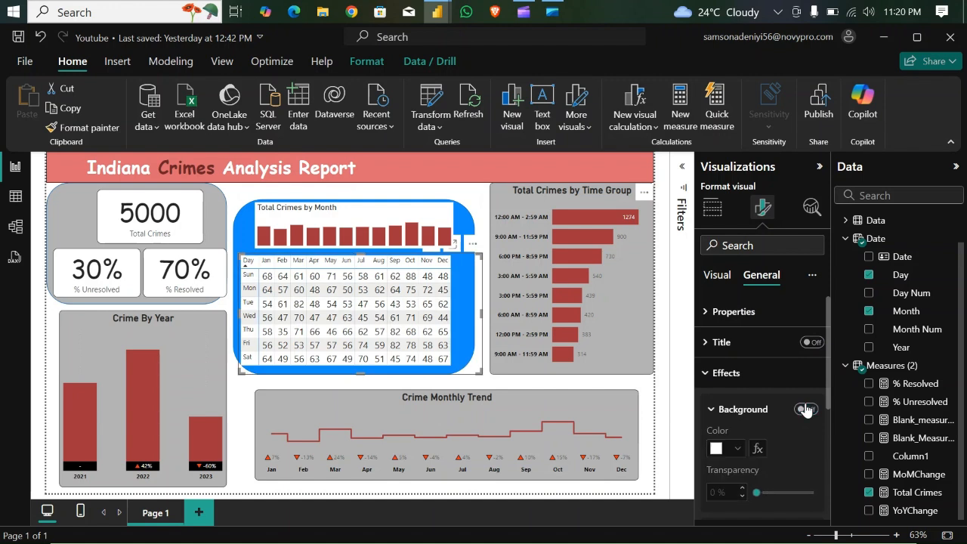
left_click(410, 215)
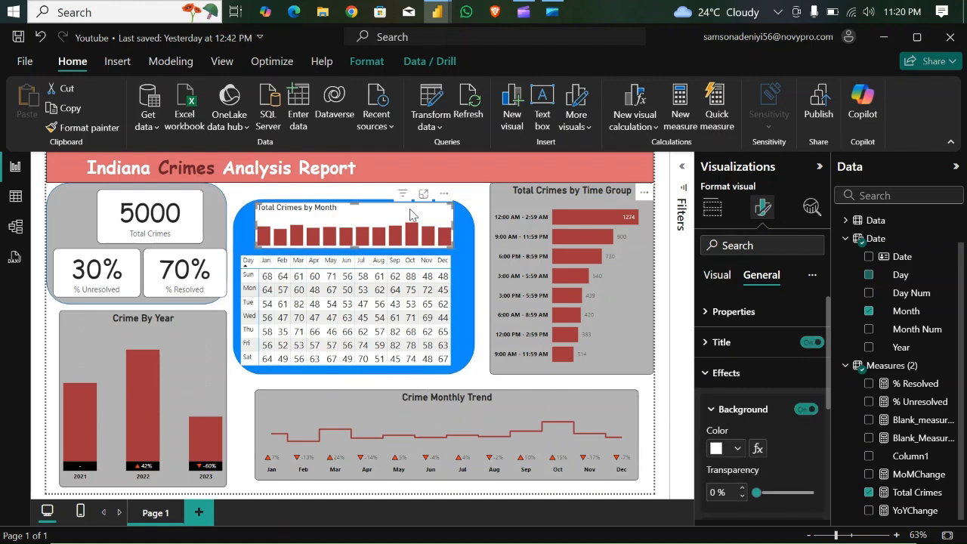
left_click(807, 409)
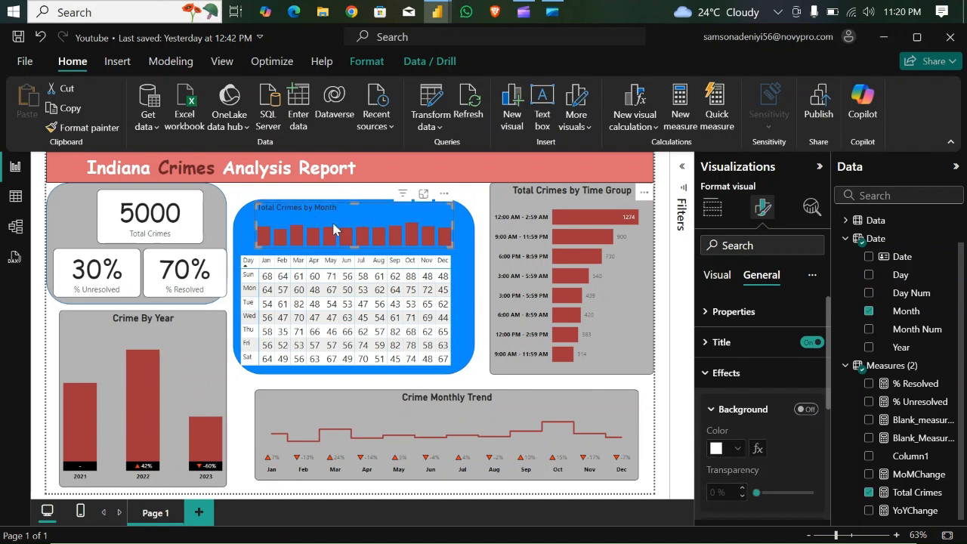
- Fill the rounded rectangle behind the monthly chart and matrix with the same grey as the other panels
left_click(465, 225)
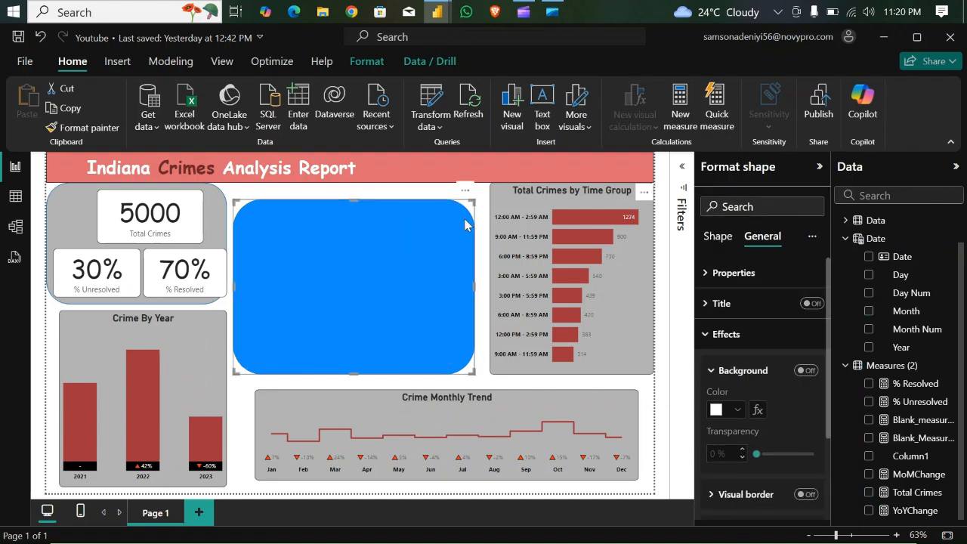
left_click(713, 236)
left_click(705, 335)
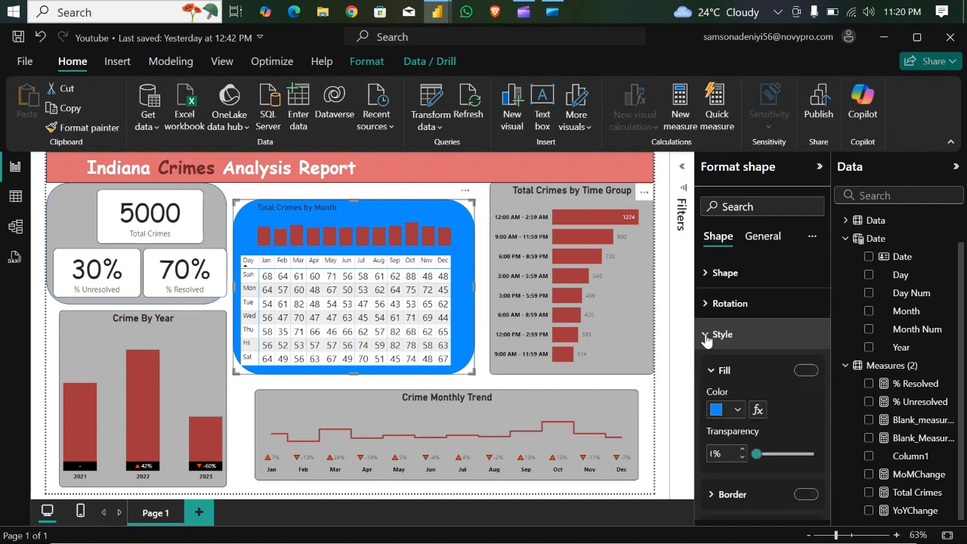
left_click(738, 410)
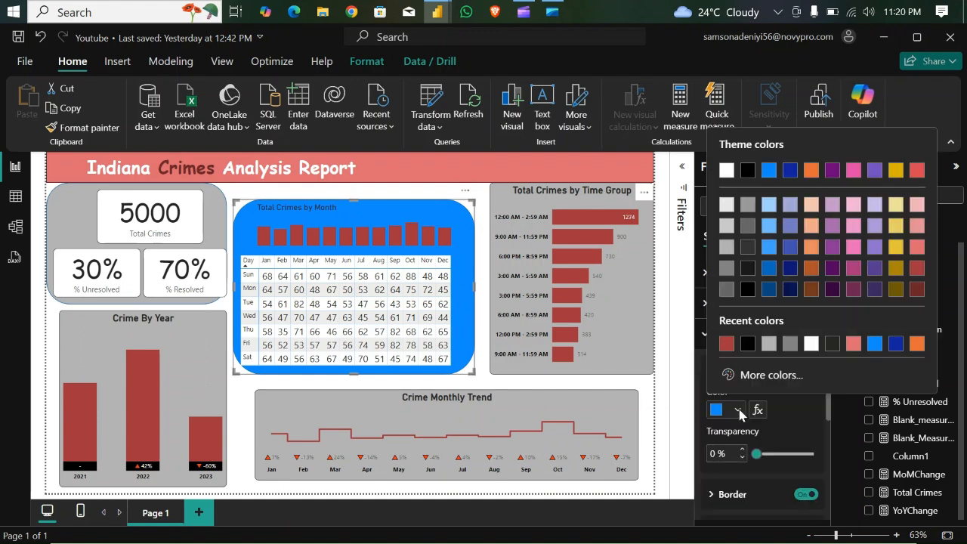
left_click(726, 246)
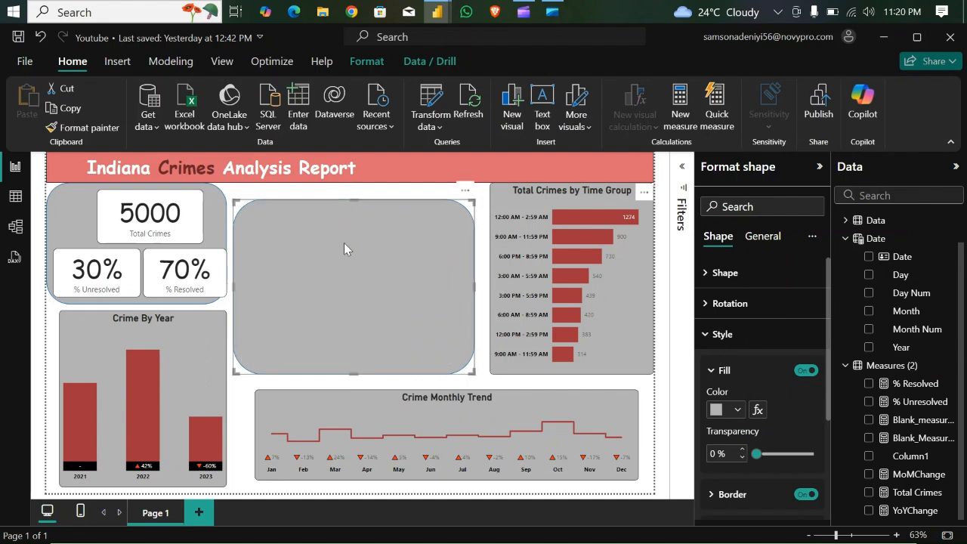
left_click(574, 385)
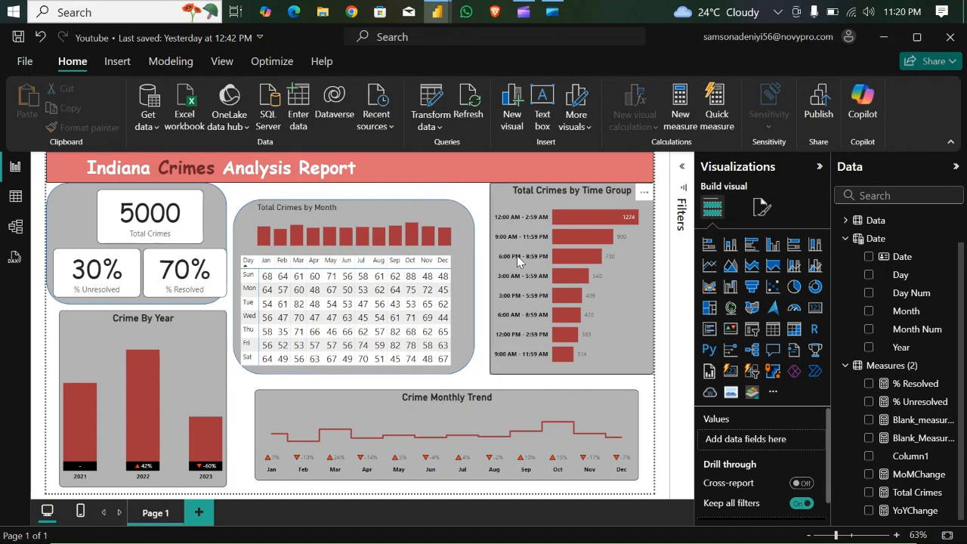
left_click(210, 198)
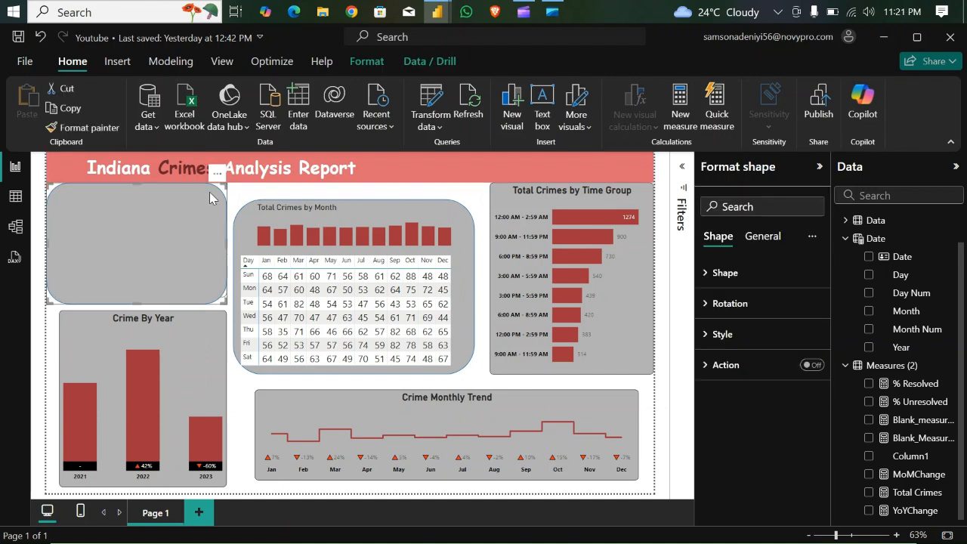
left_click(487, 380)
left_click(346, 310)
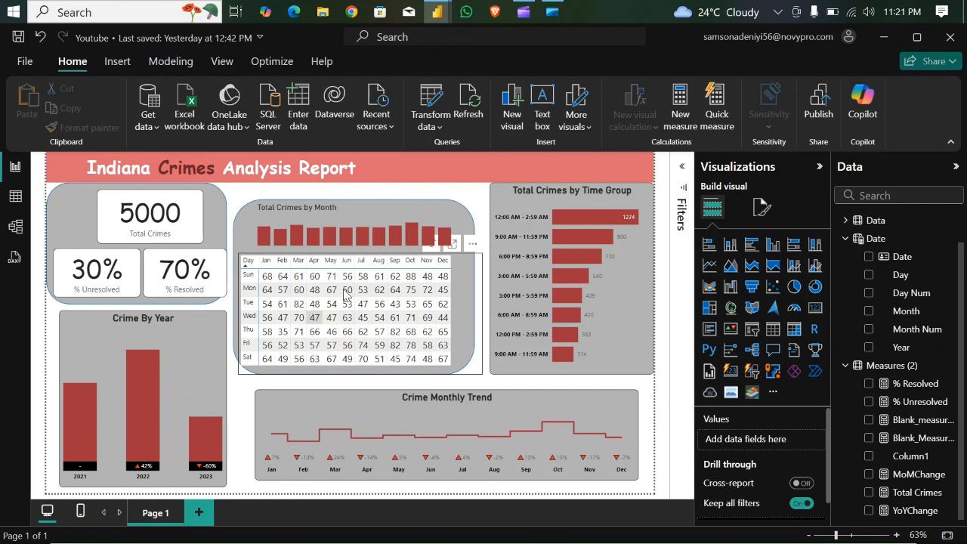
- Turn on background color in the cell elements of the day-by-month matrix for the Total Crimes series
left_click(464, 348)
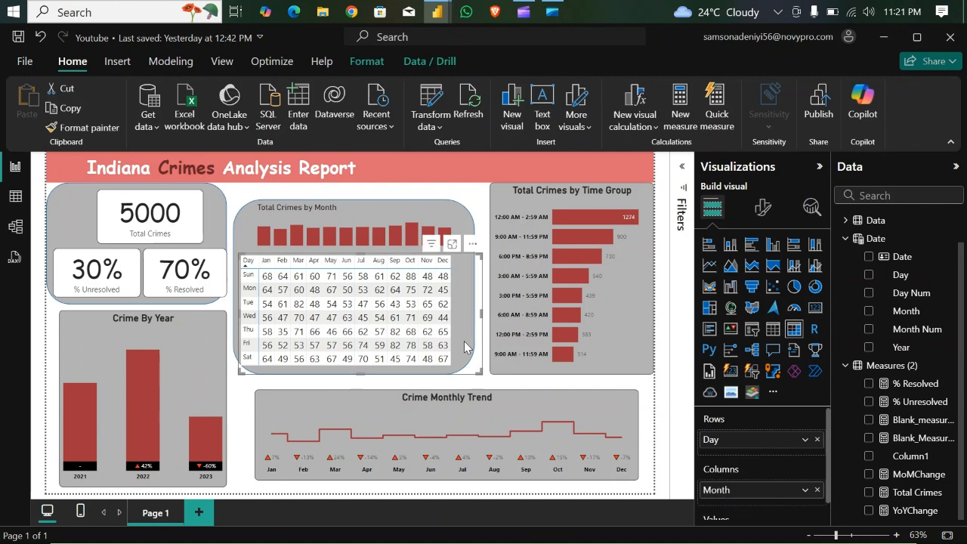
left_click(761, 211)
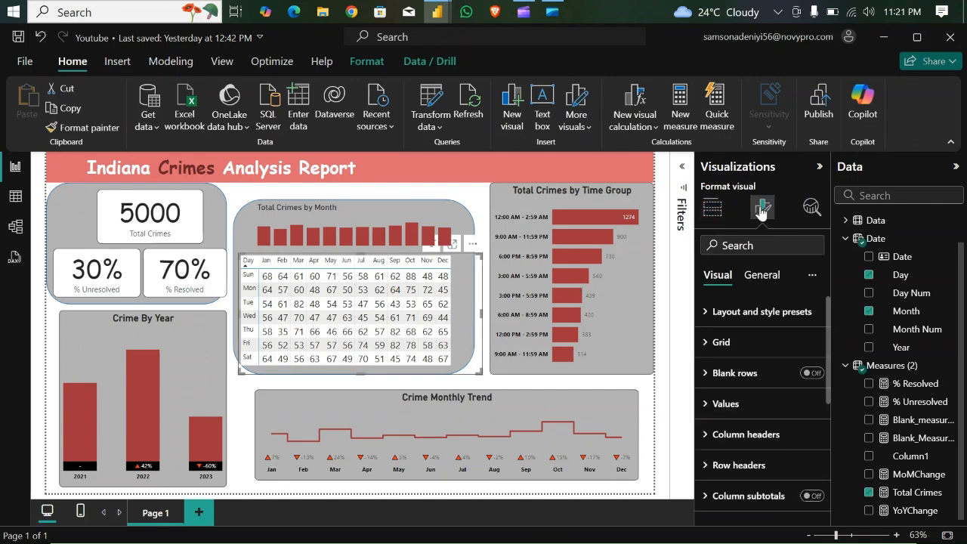
left_click(765, 277)
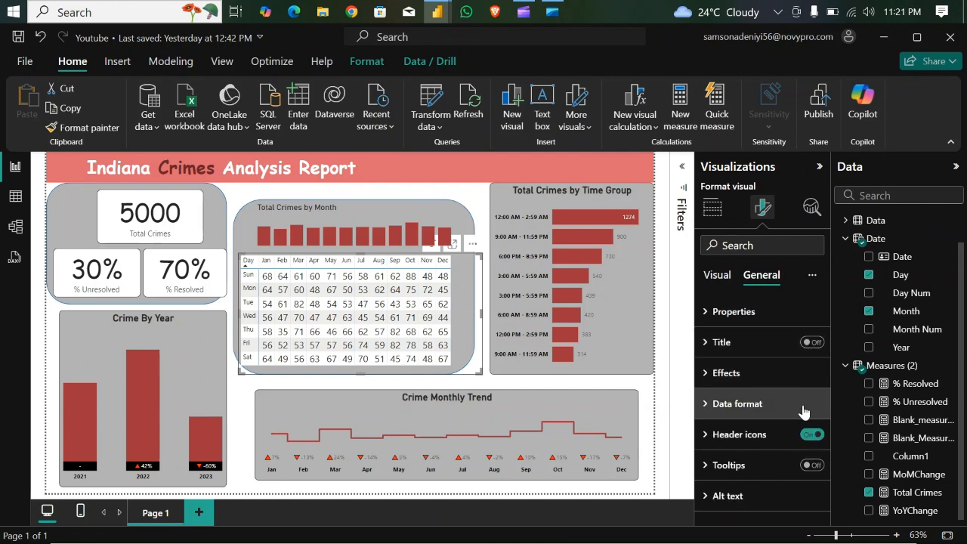
left_click(716, 275)
left_click_drag(828, 341, 833, 458)
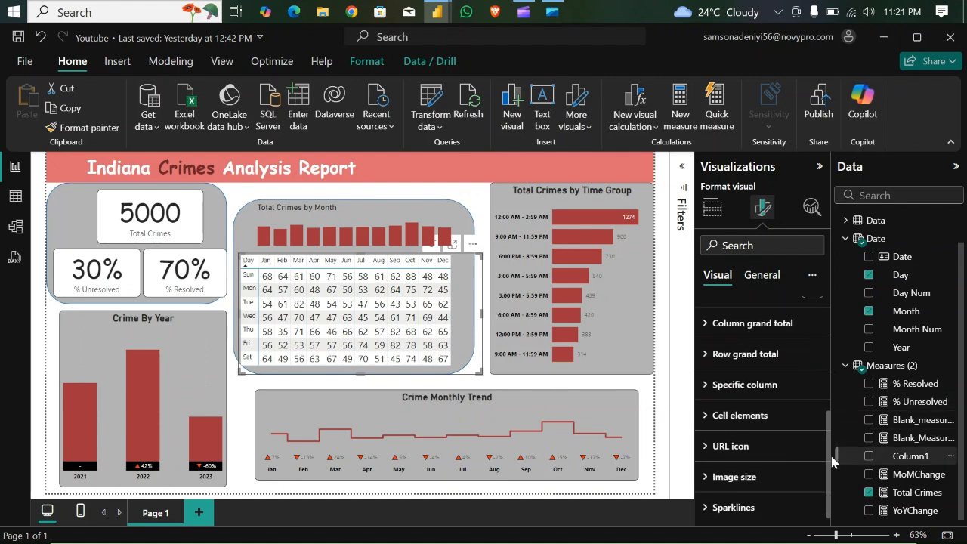
left_click(710, 416)
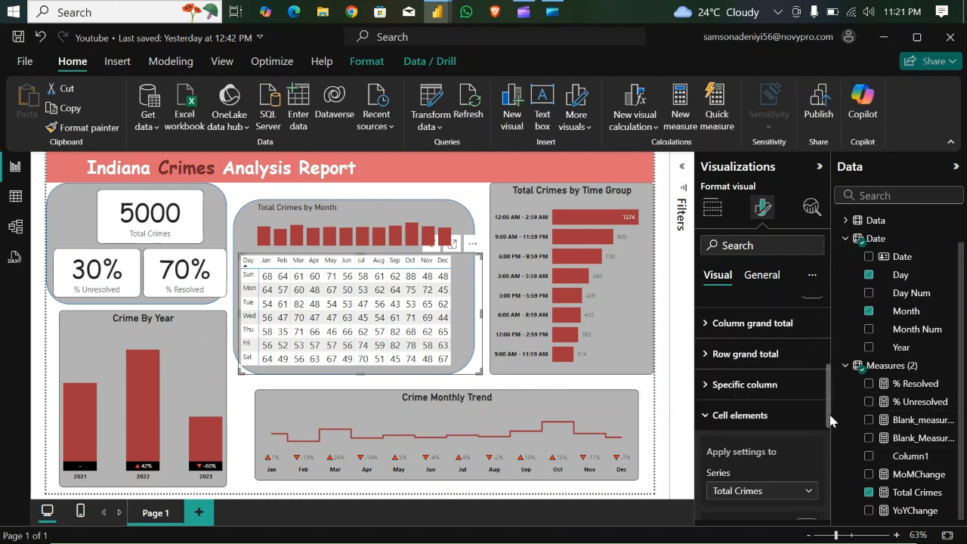
left_click_drag(828, 420, 834, 460)
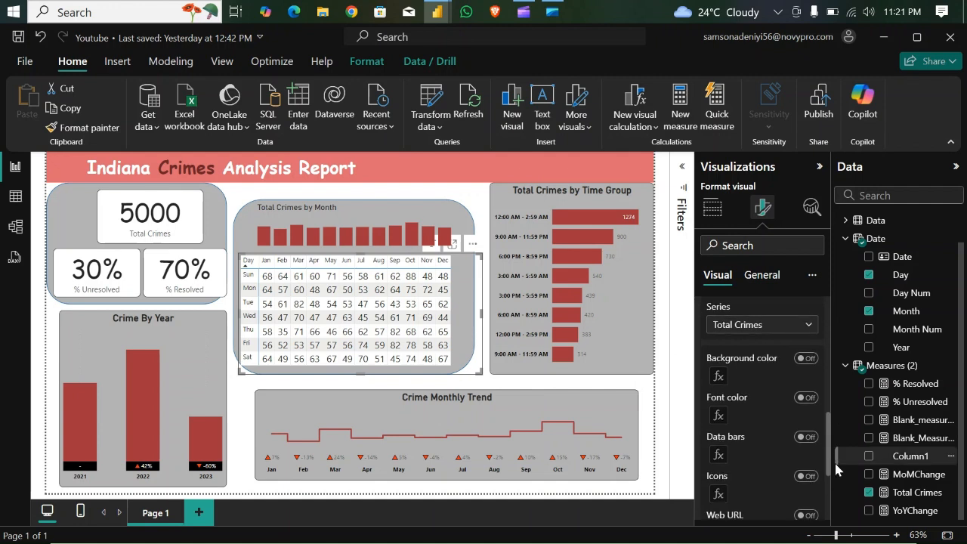
left_click(806, 359)
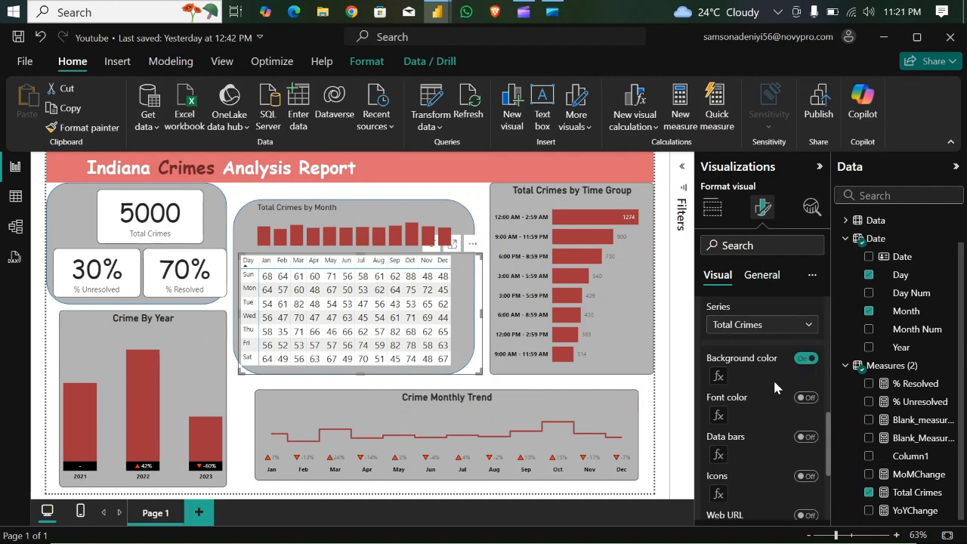
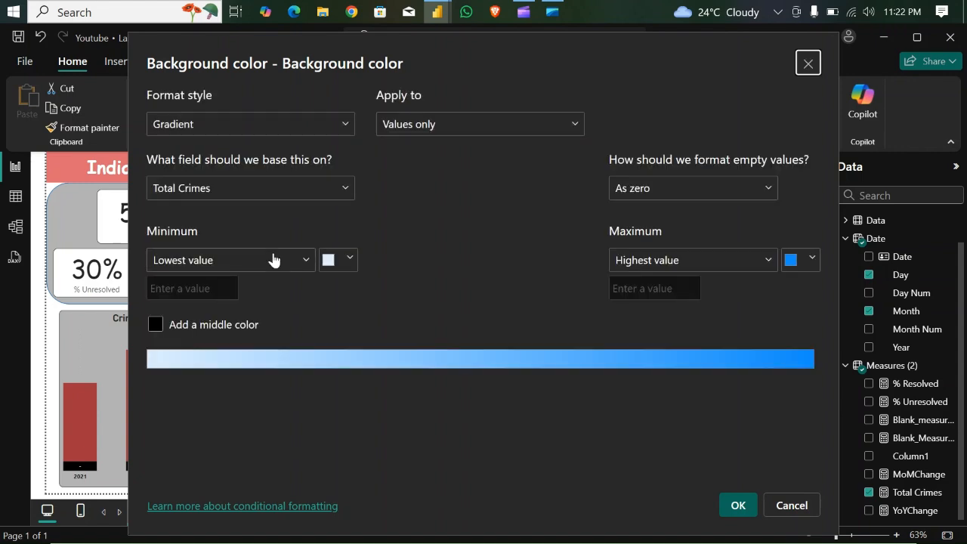
- Set the matrix's Total Crimes background gradient from light orange at the lowest value to dark purple at the highest and apply it
left_click(350, 260)
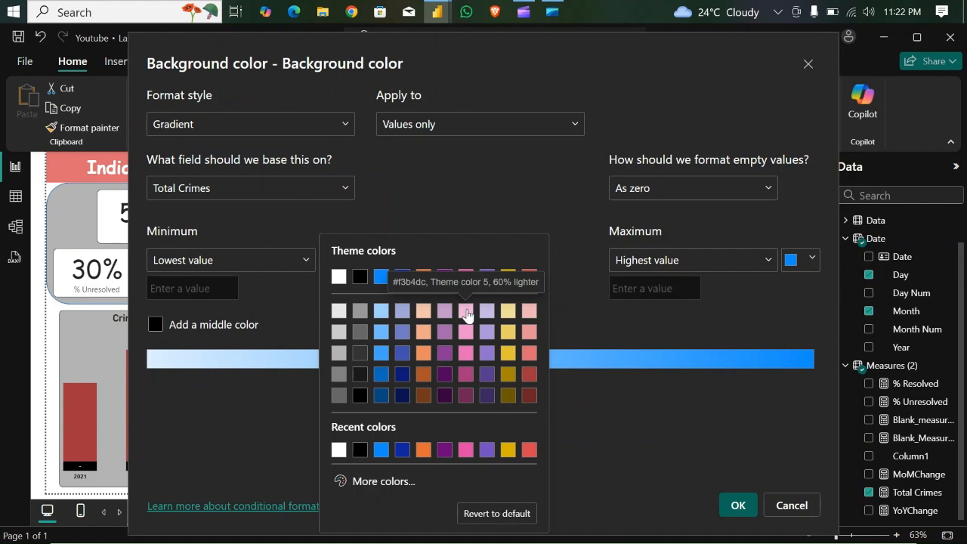
left_click(423, 311)
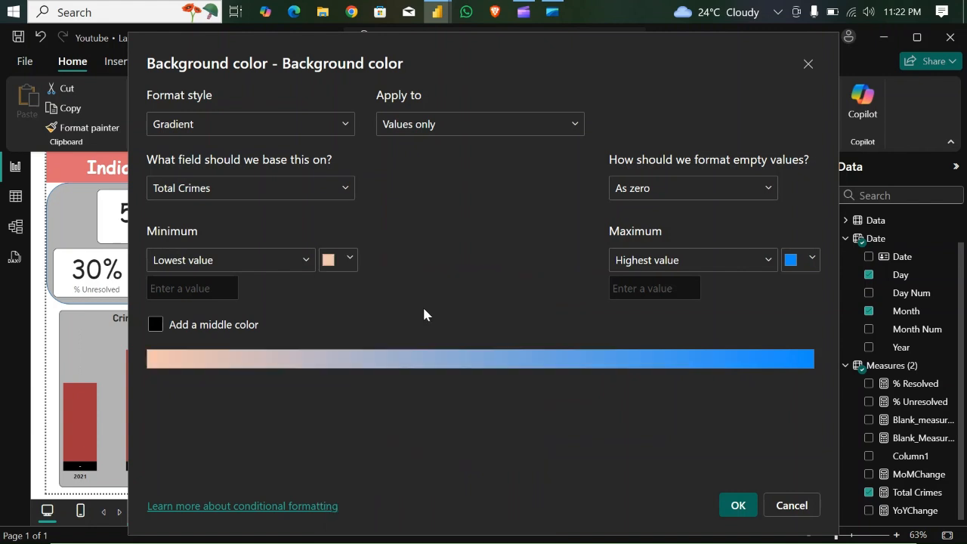
left_click(811, 260)
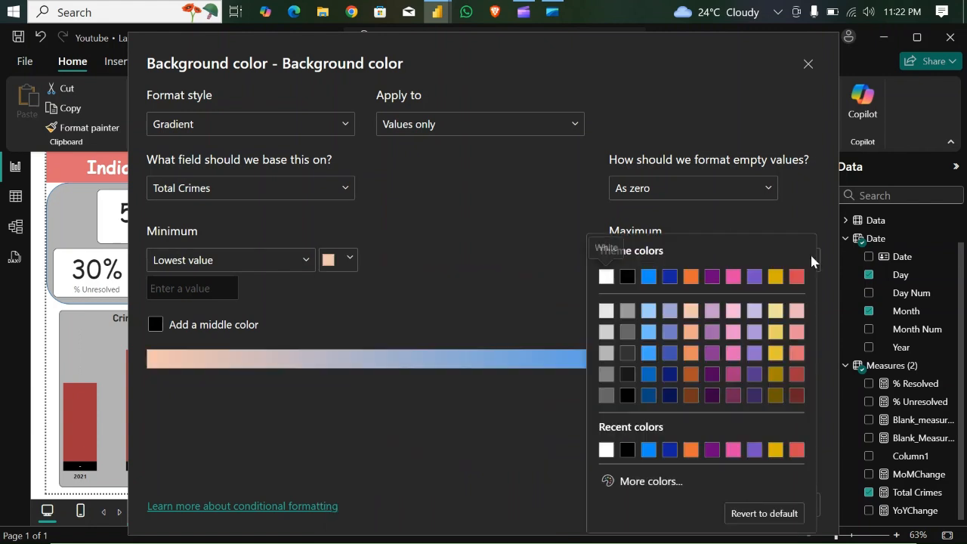
left_click(712, 395)
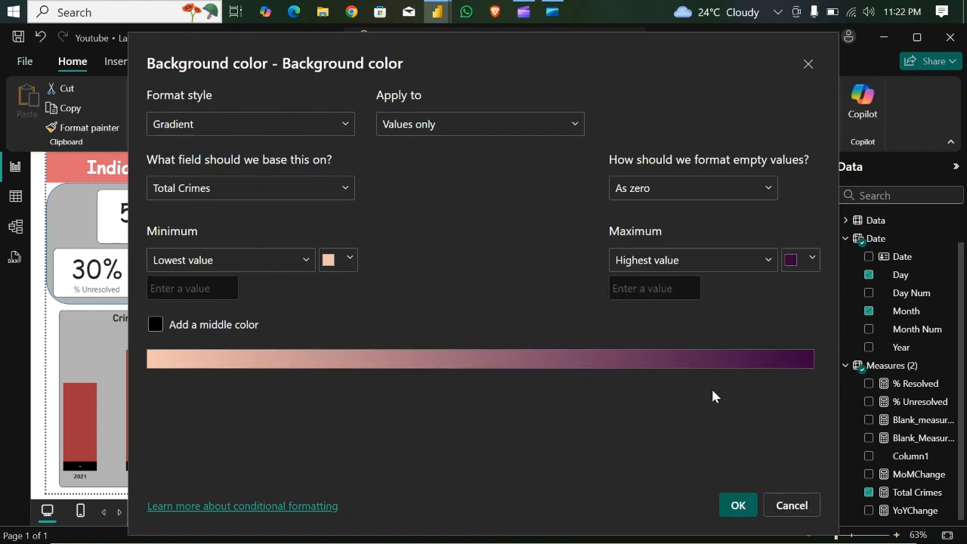
left_click(737, 505)
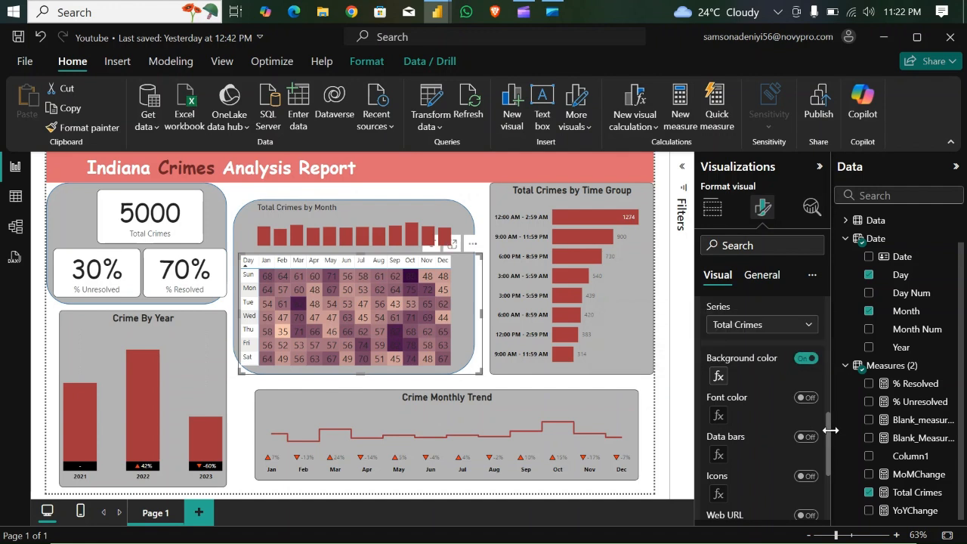
- Set the background color of the matrix's column headers to medium grey, matching the shape behind it
left_click_drag(830, 430, 829, 430)
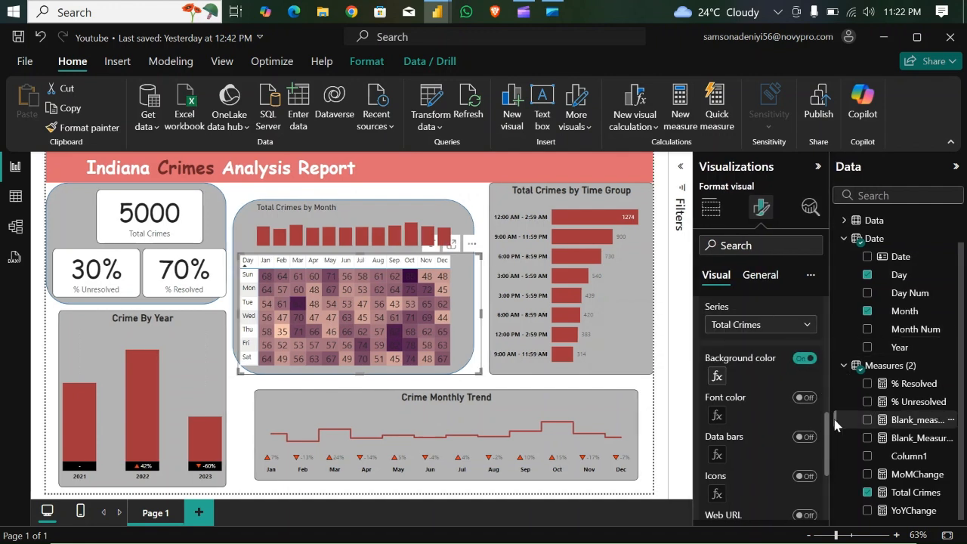
left_click_drag(828, 430, 823, 314)
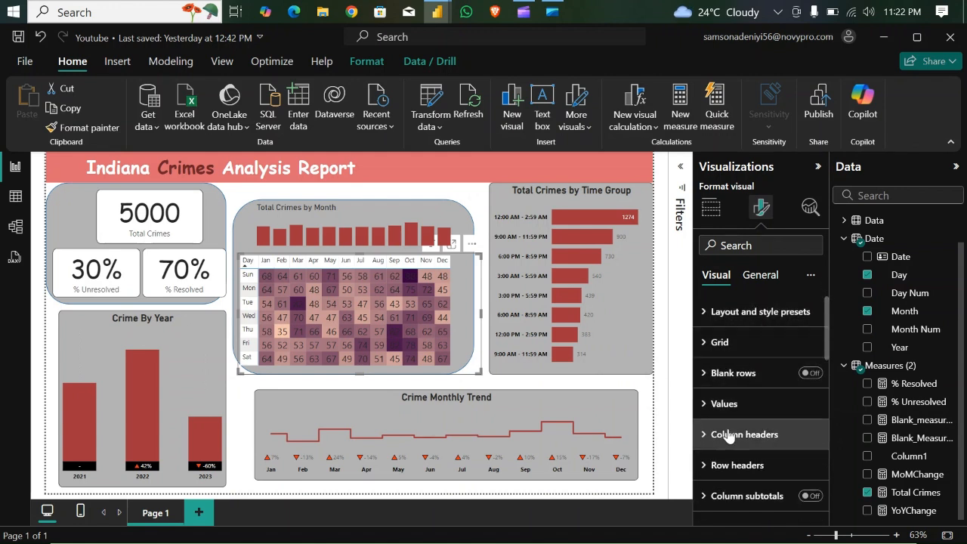
left_click(705, 436)
left_click_drag(823, 327, 834, 381)
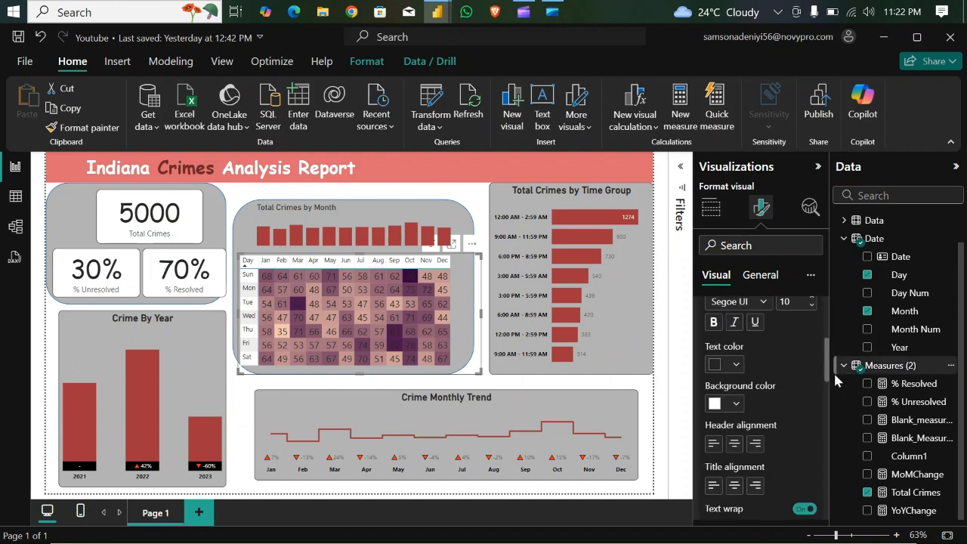
left_click(736, 398)
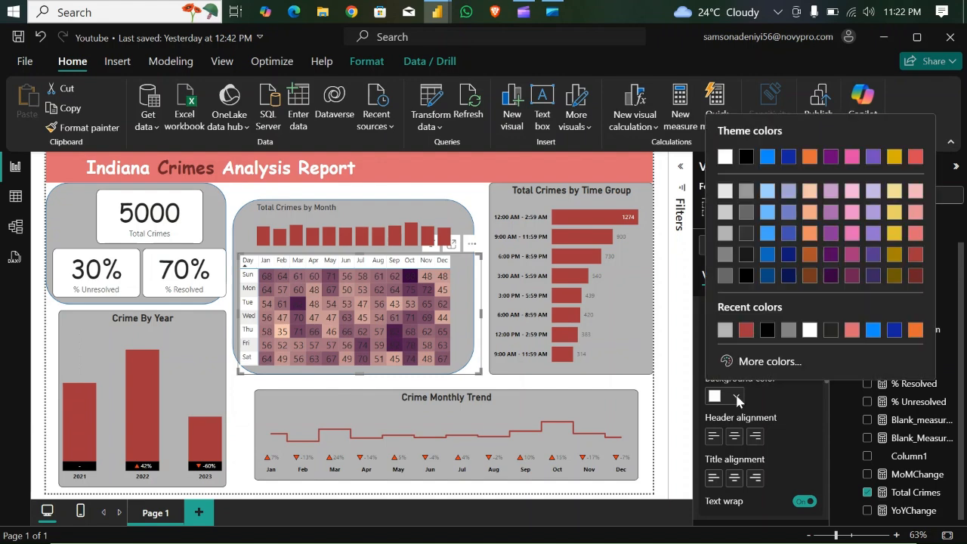
left_click(727, 233)
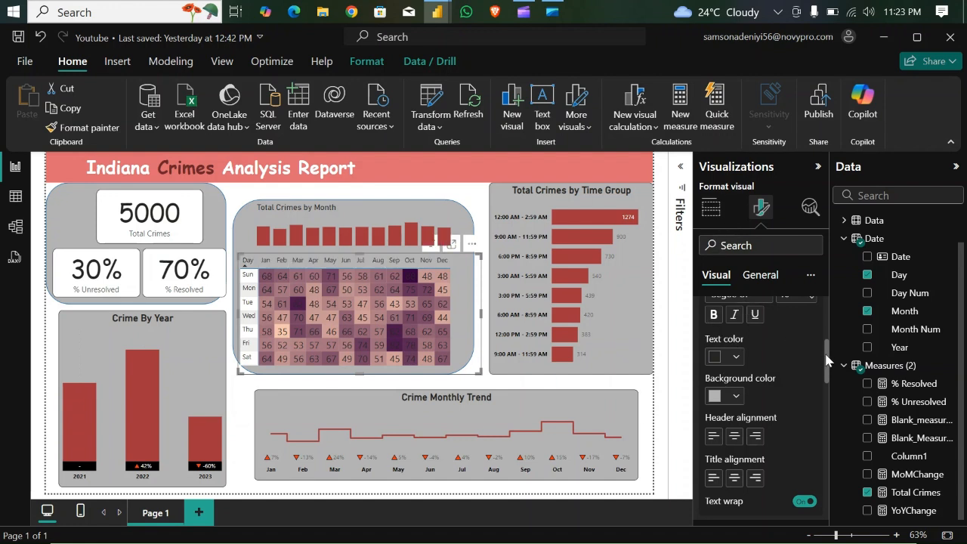
- Set the background color of the matrix's row headers to medium grey and turn off their banded row color
left_click_drag(828, 364, 833, 405)
left_click(706, 388)
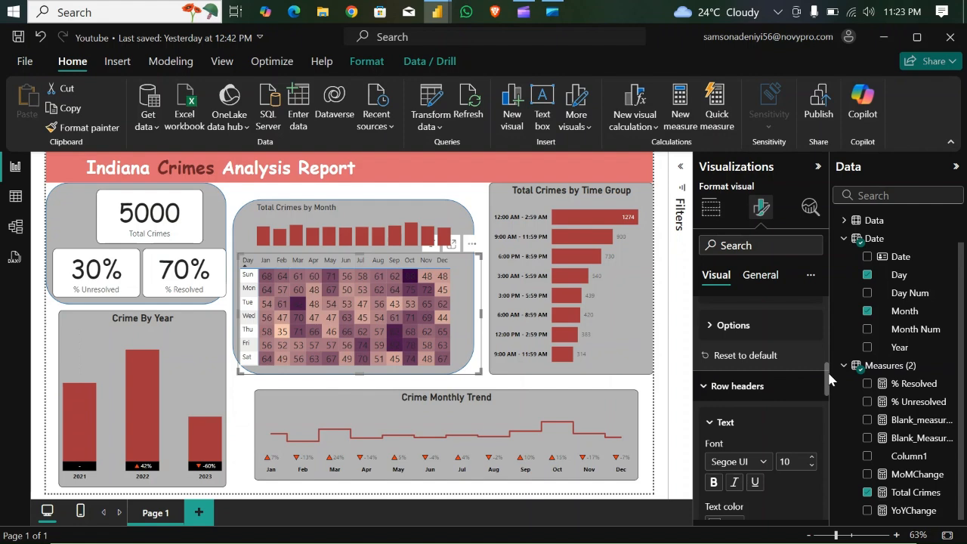
scroll(831, 381, "down", 5)
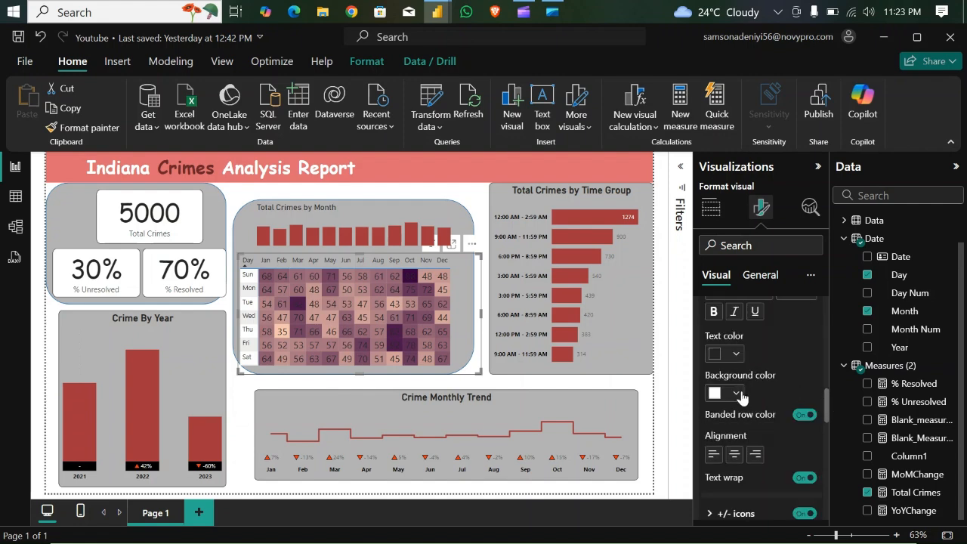
left_click(737, 394)
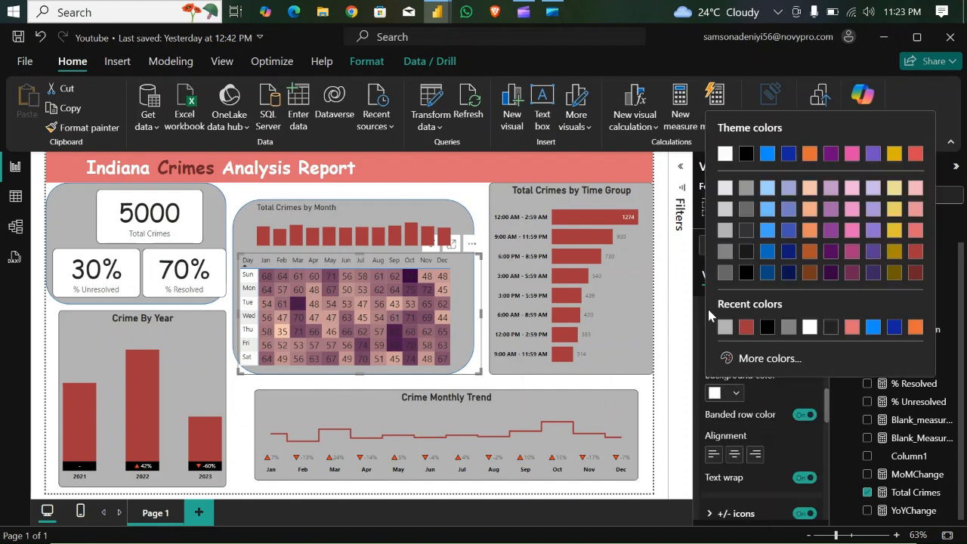
left_click(725, 230)
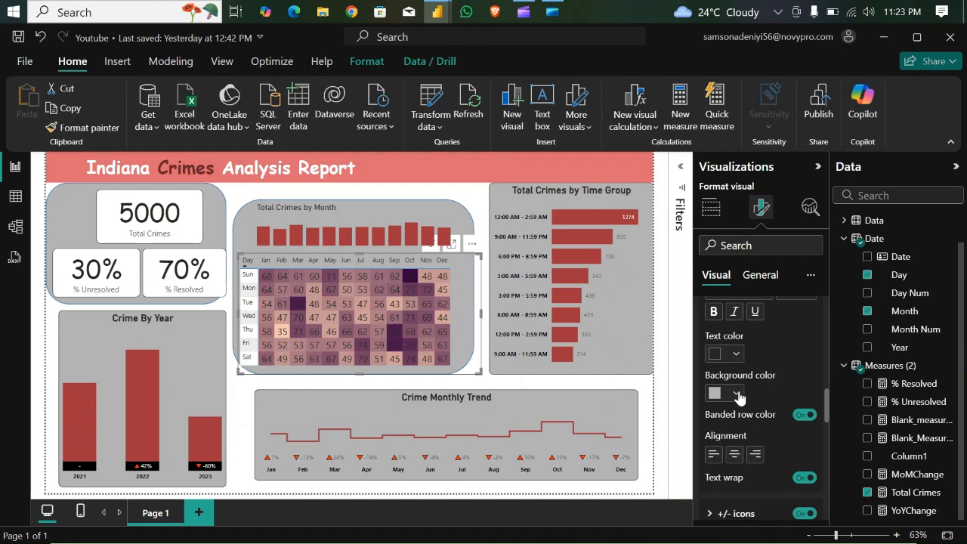
left_click(801, 414)
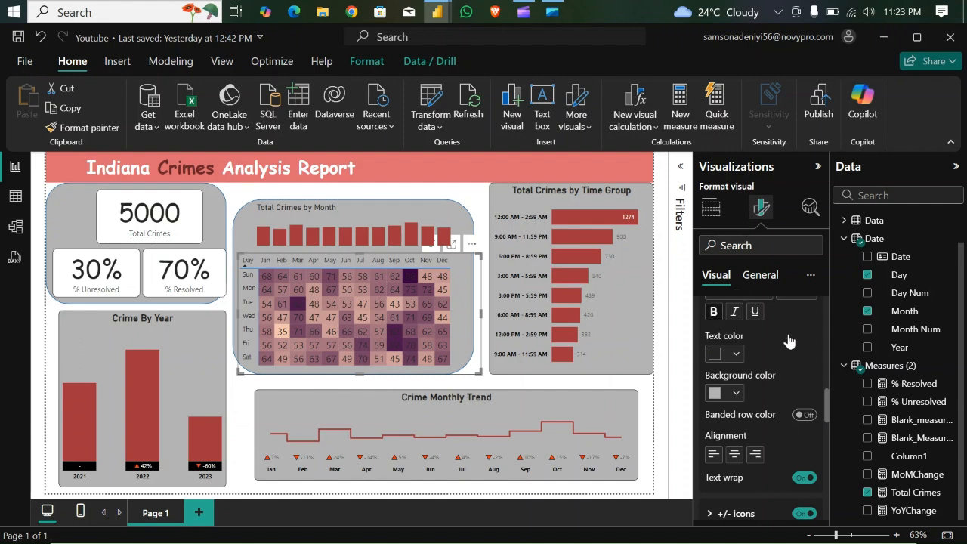
- Make the matrix's row header text bold with font size 11
scroll(829, 411, "up", 1)
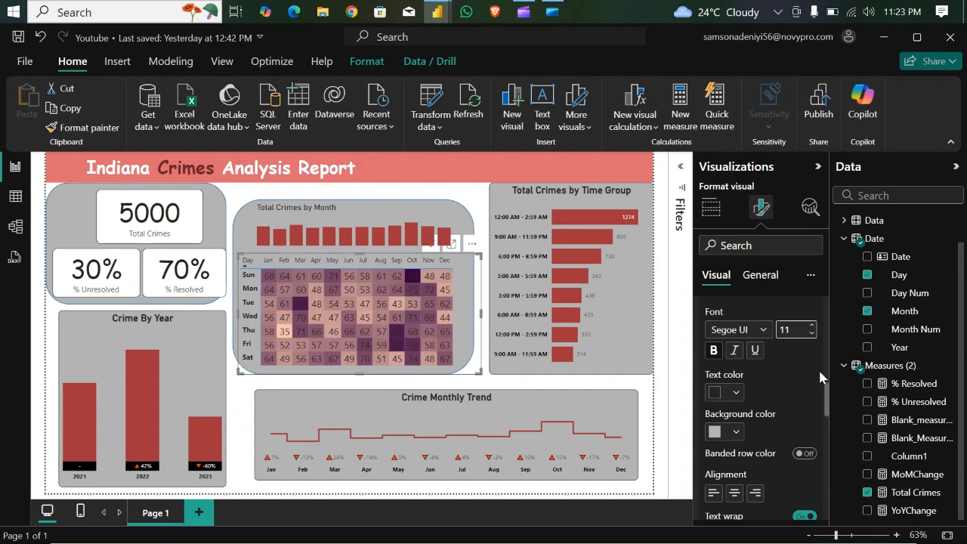
left_click_drag(828, 401, 828, 384)
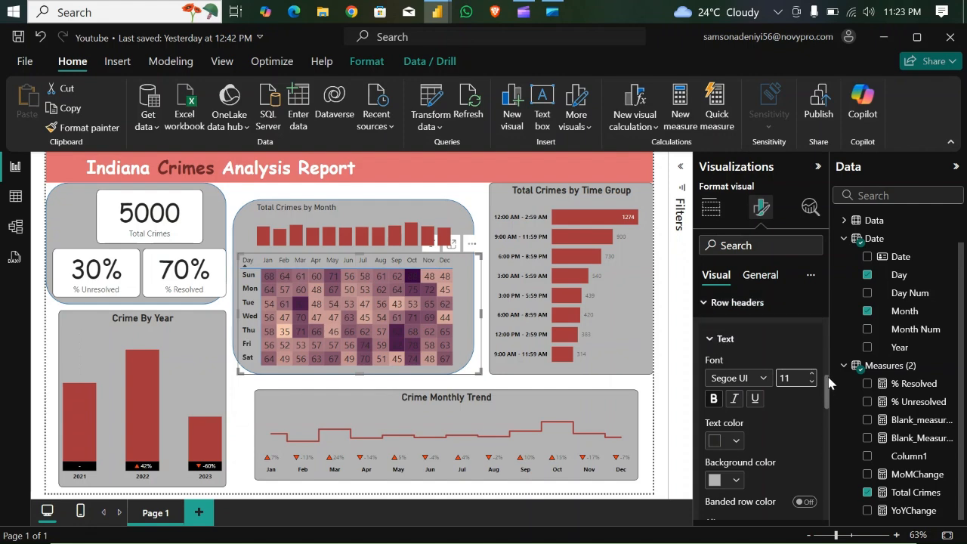
left_click(708, 304)
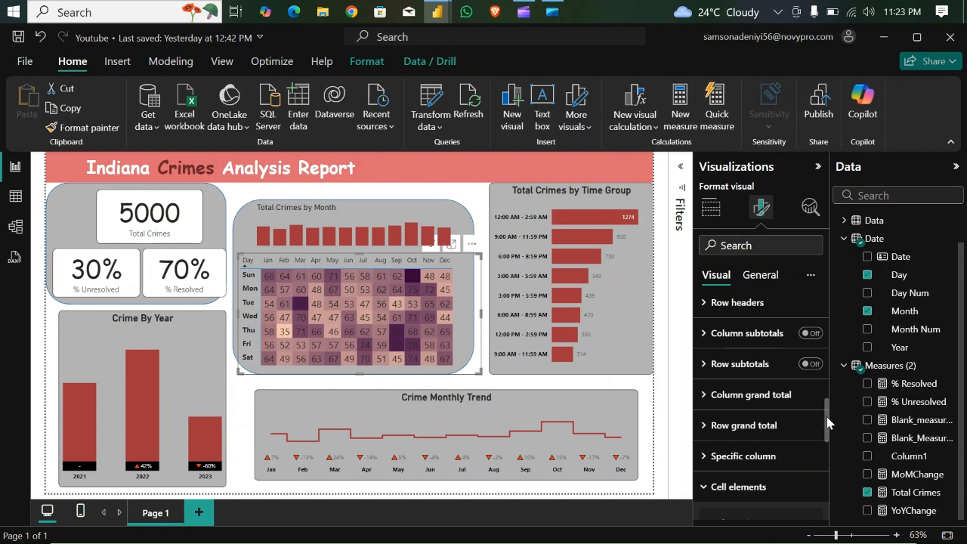
- Make the matrix's column header text bold with font size 11
scroll(826, 420, "up", 3)
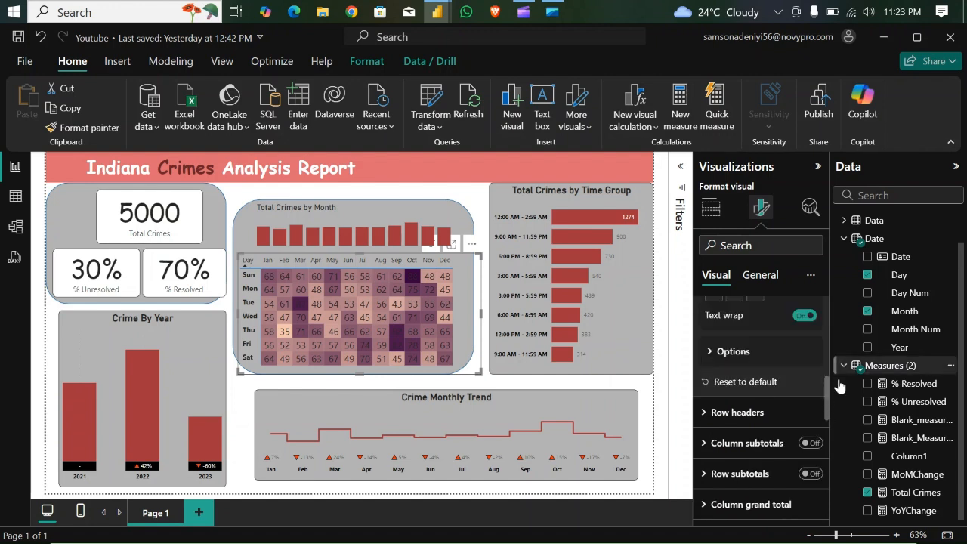
left_click_drag(829, 398, 828, 353)
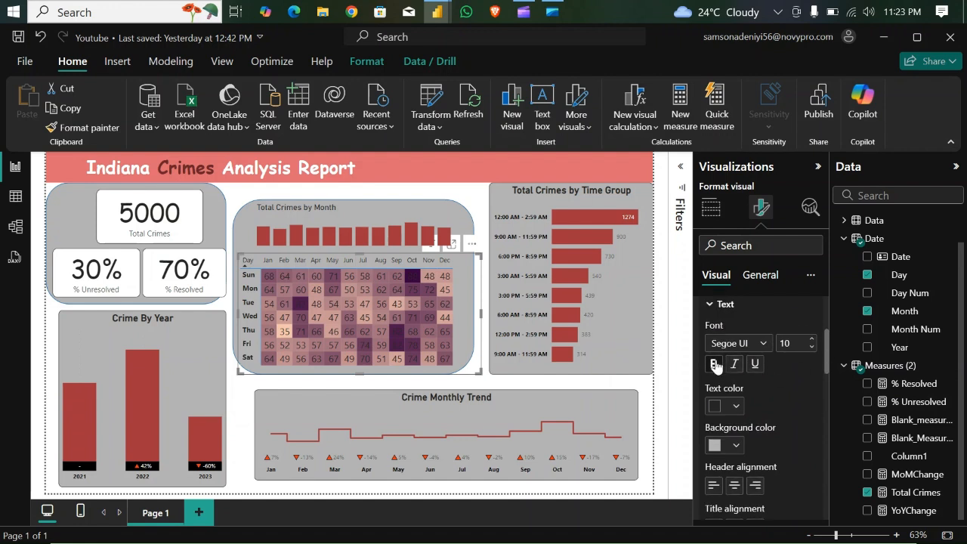
left_click(814, 341)
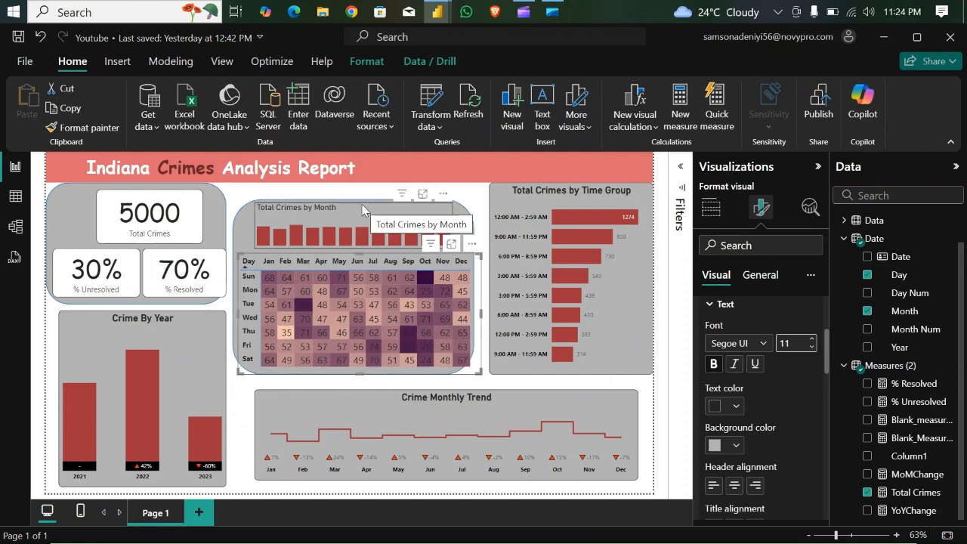
- Move the Total Crimes by Month chart slightly down and resize its width to line up with the matrix's month columns
left_click_drag(360, 212, 361, 212)
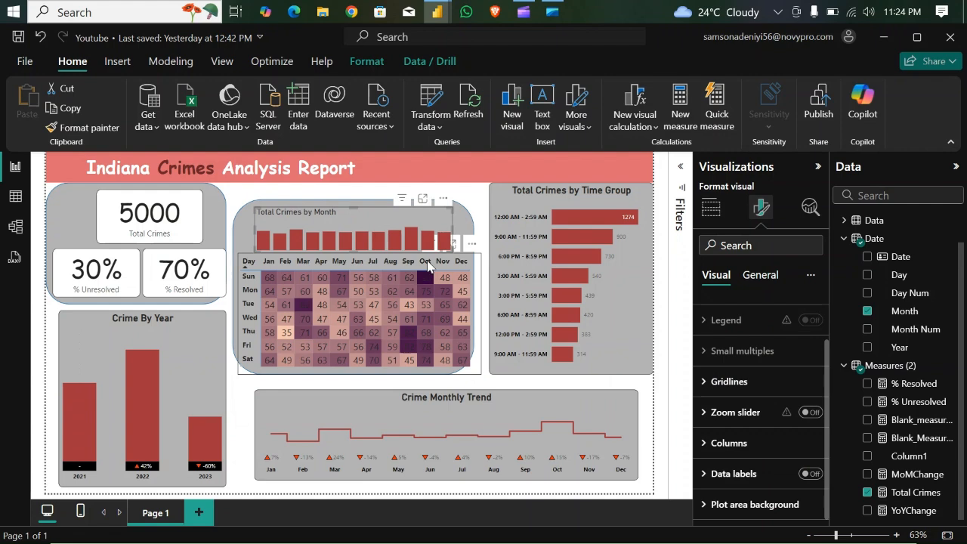
left_click_drag(450, 231, 472, 239)
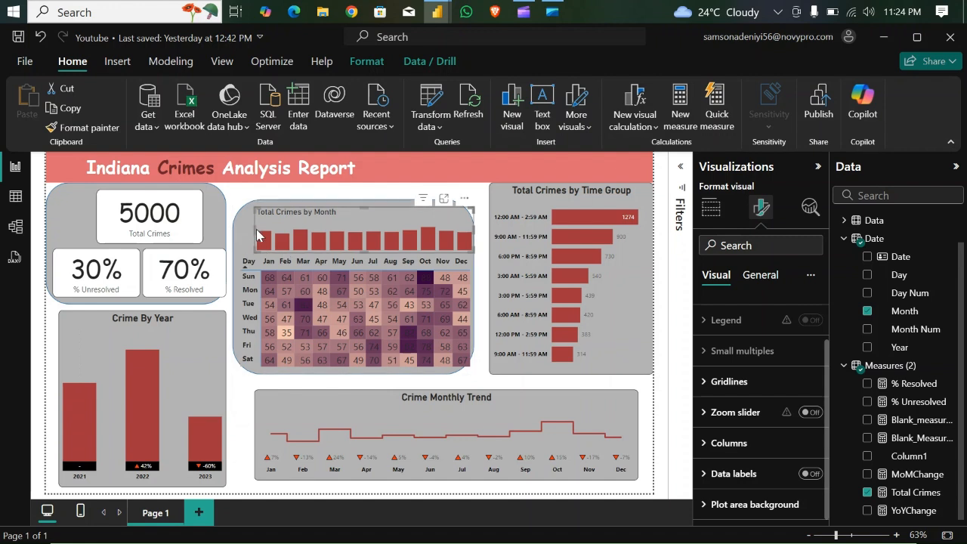
left_click_drag(258, 235, 263, 236)
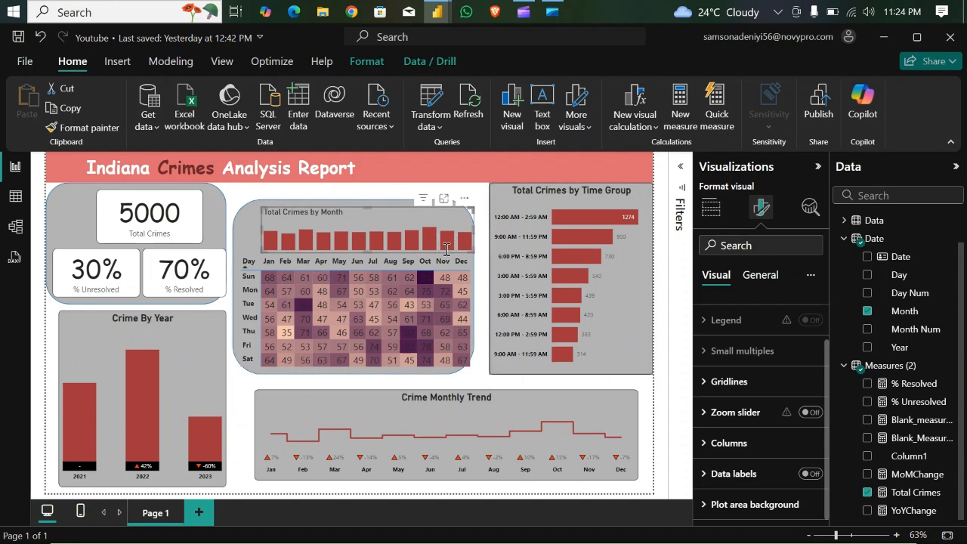
- Reduce the rounded corners of the background shape behind the monthly chart and matrix to 10%
left_click(242, 218)
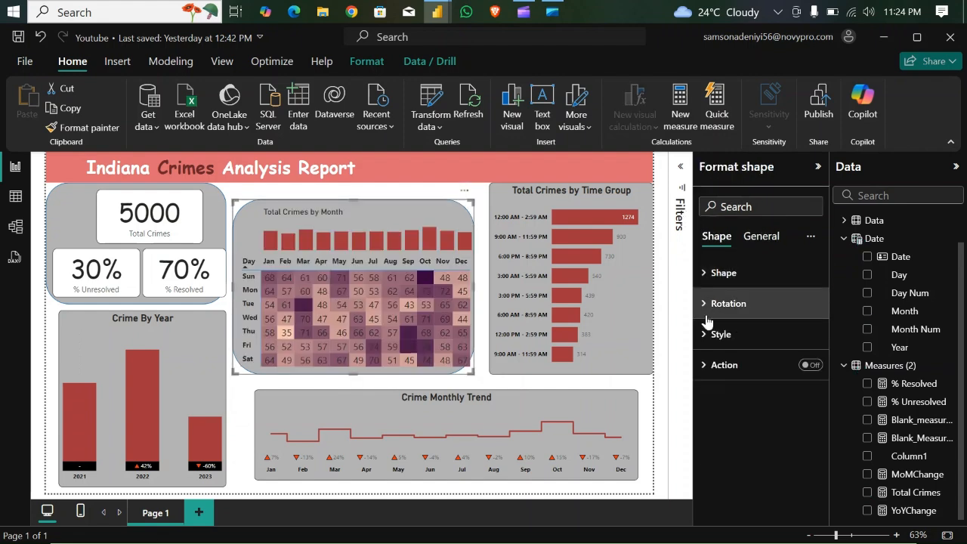
left_click(704, 337)
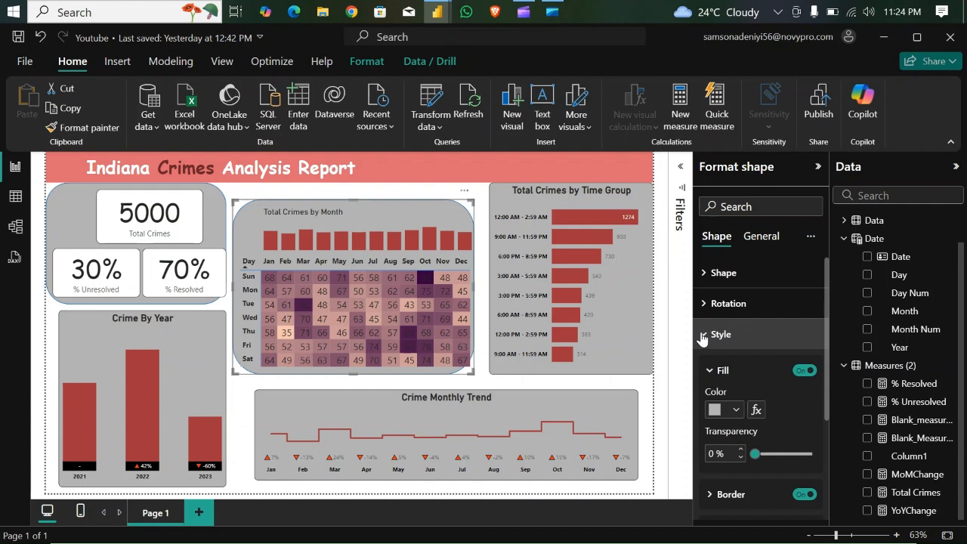
left_click(702, 335)
left_click(703, 272)
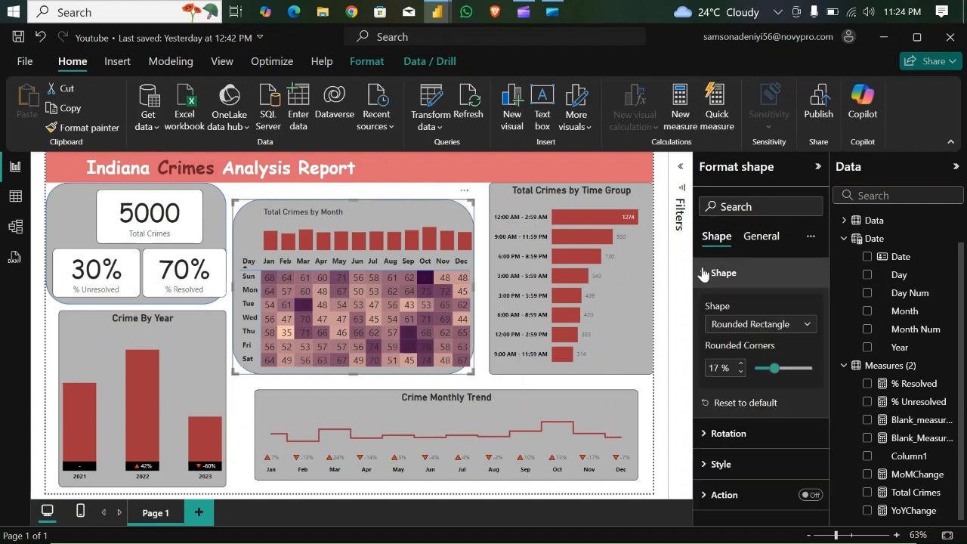
left_click(741, 372)
left_click(741, 372)
left_click(741, 371)
left_click(741, 371)
left_click(740, 372)
left_click(741, 372)
left_click(741, 372)
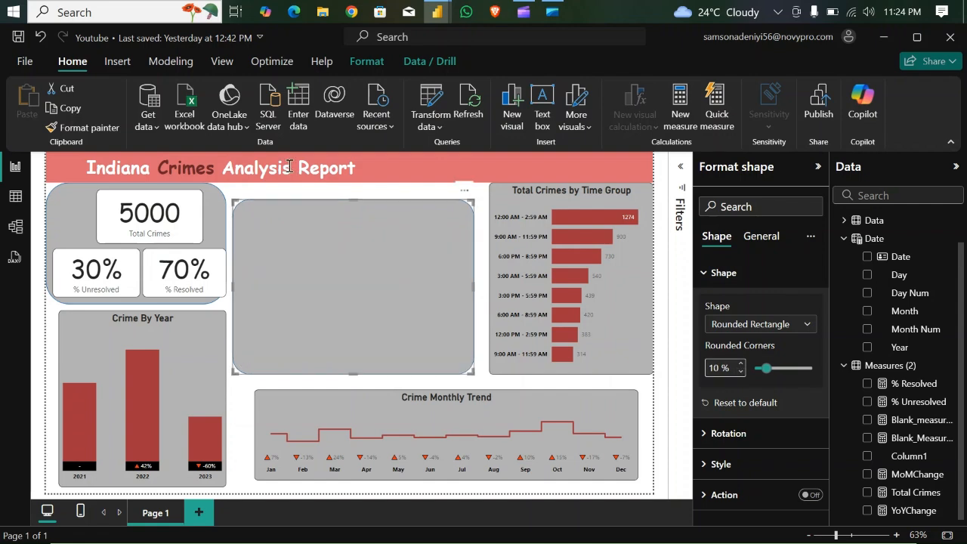
left_click(484, 356)
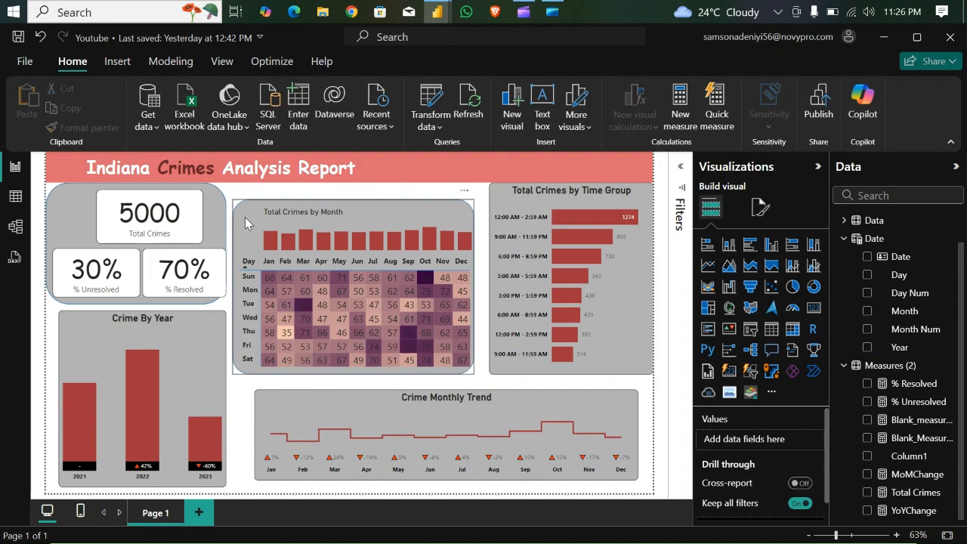
- Group the Total Crimes by Month chart, the day-by-month matrix and their rounded background shape
left_click(353, 212)
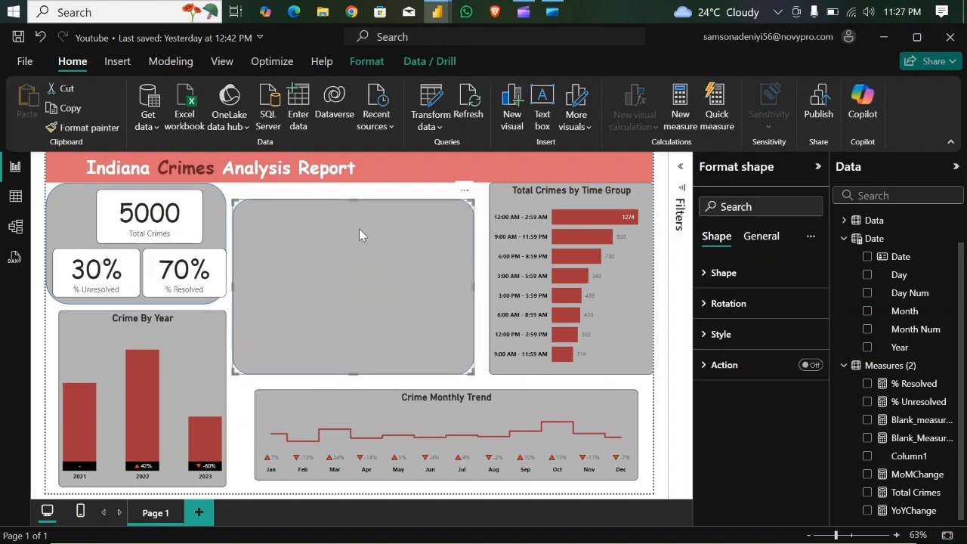
left_click(482, 227)
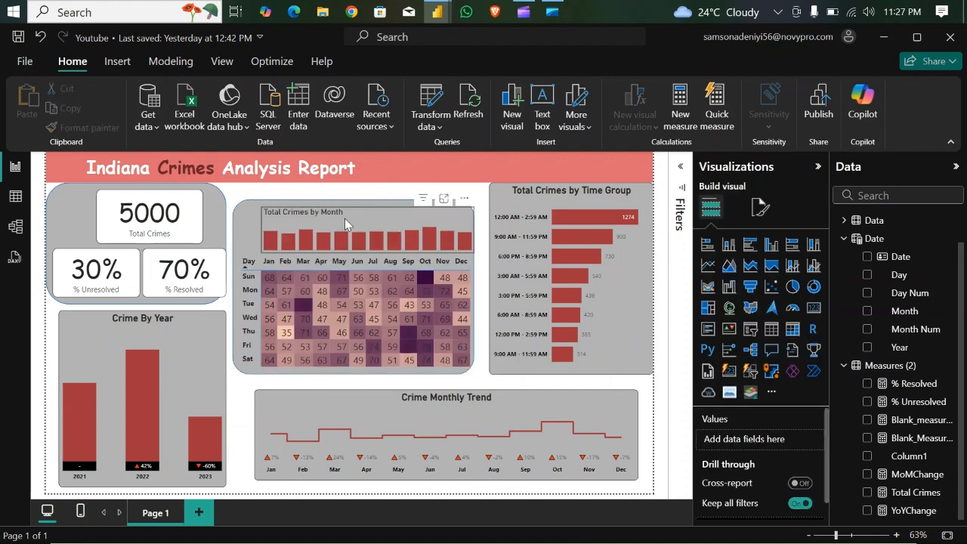
left_click(259, 360)
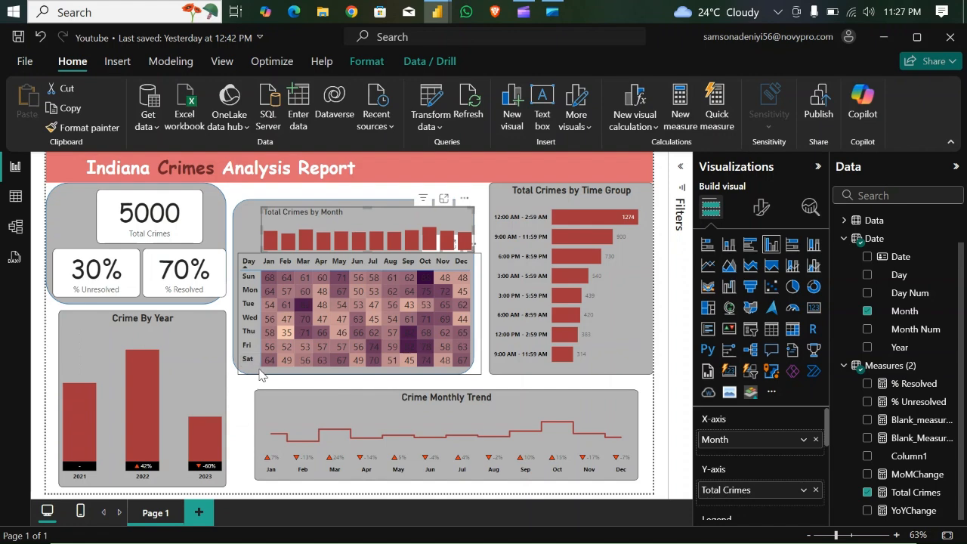
left_click(259, 373)
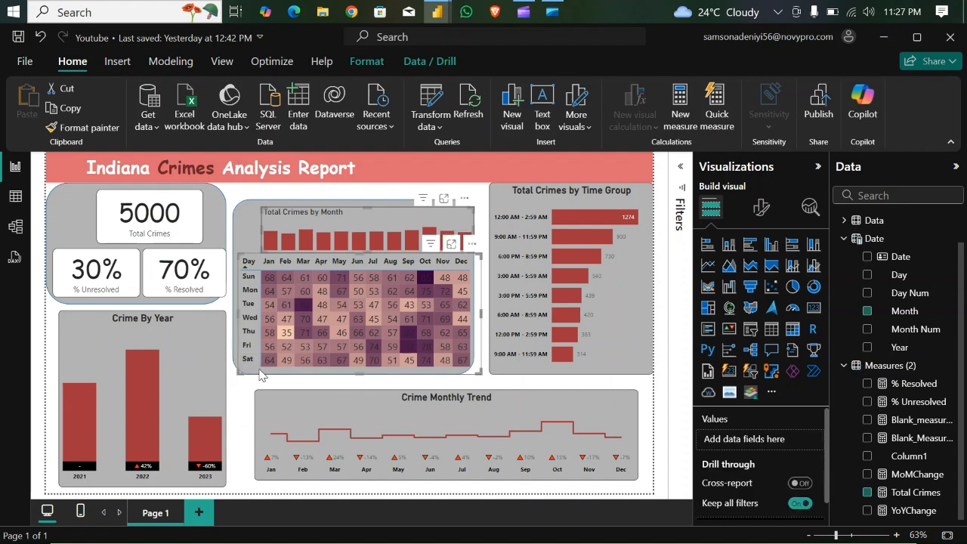
left_click(247, 227, "ctrl")
right_click(247, 227)
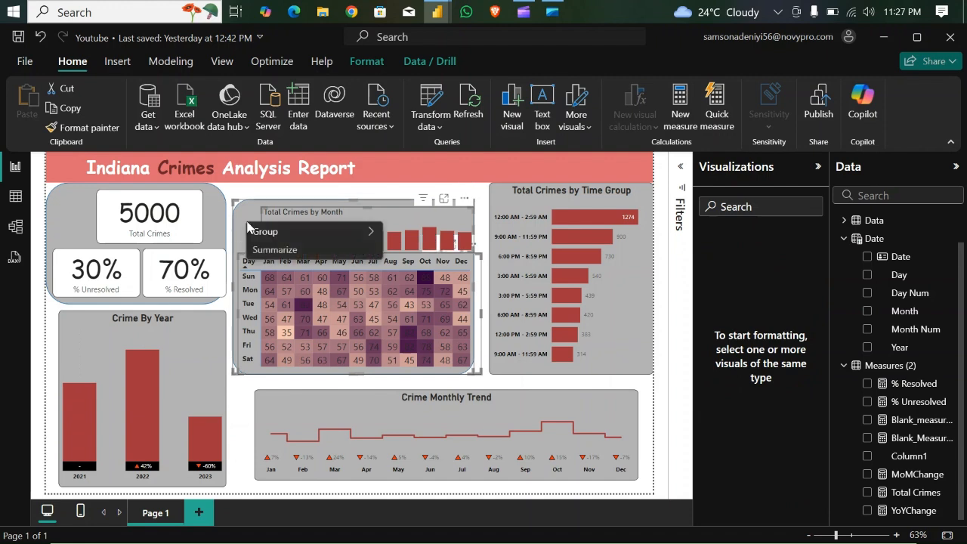
mouse_move(259, 231)
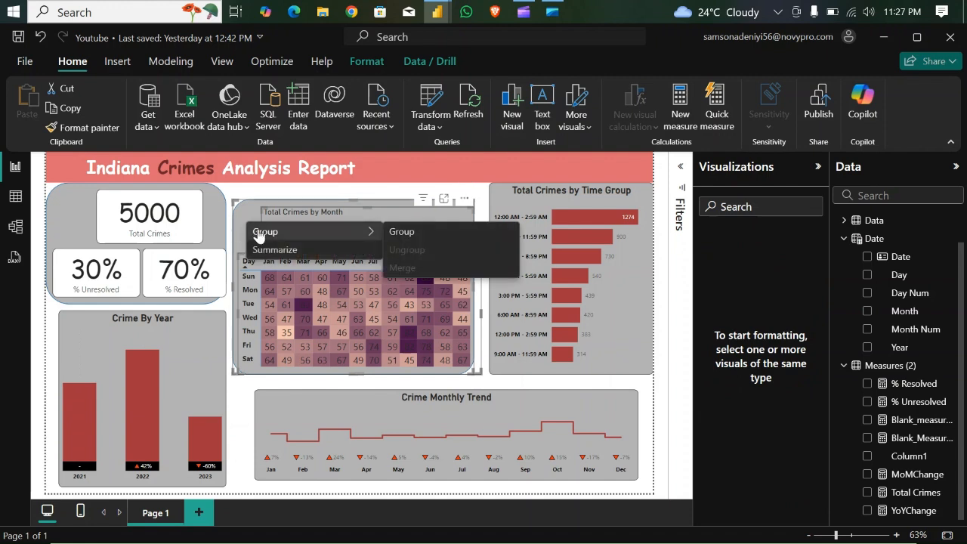
left_click(408, 234)
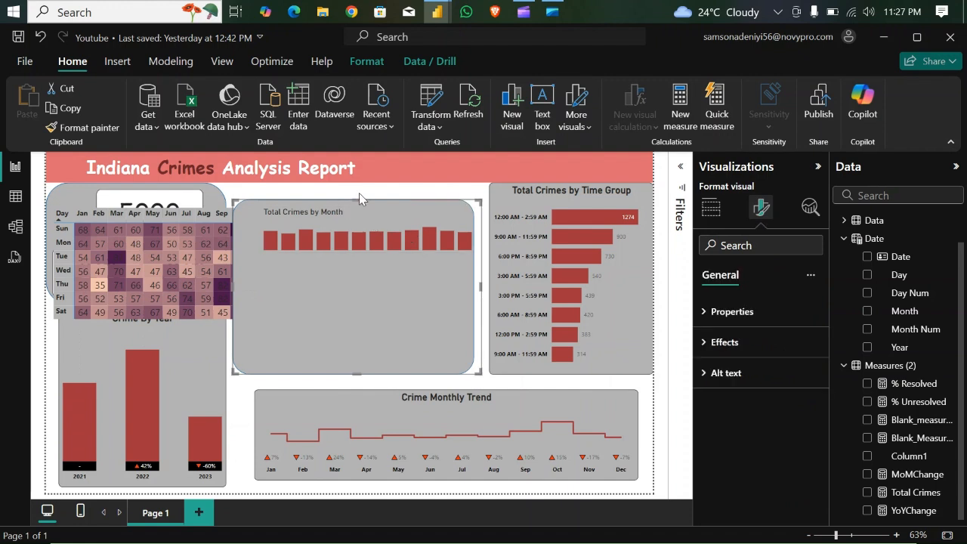
- Stretch the grouped month and weekday visuals slightly upward toward the report header
left_click_drag(358, 196, 361, 188)
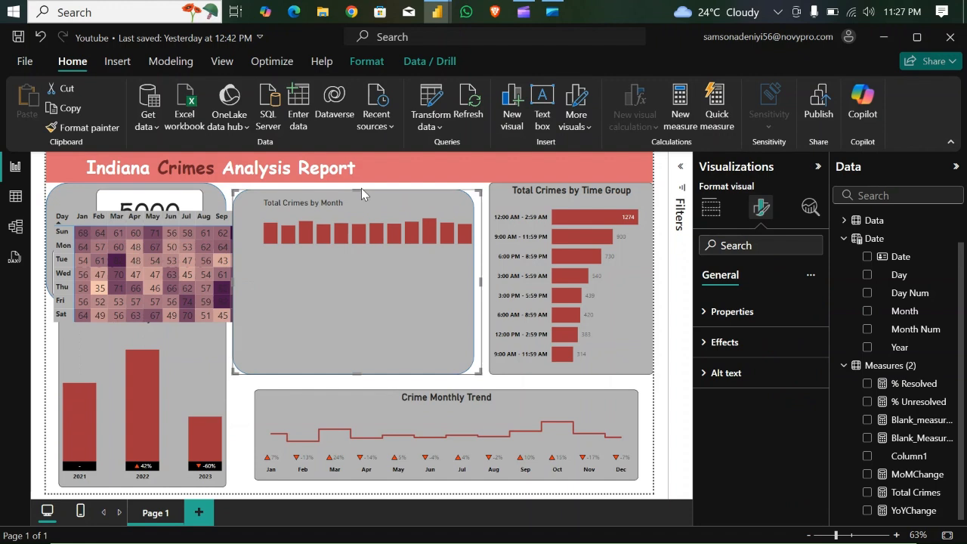
key("ctrl+z")
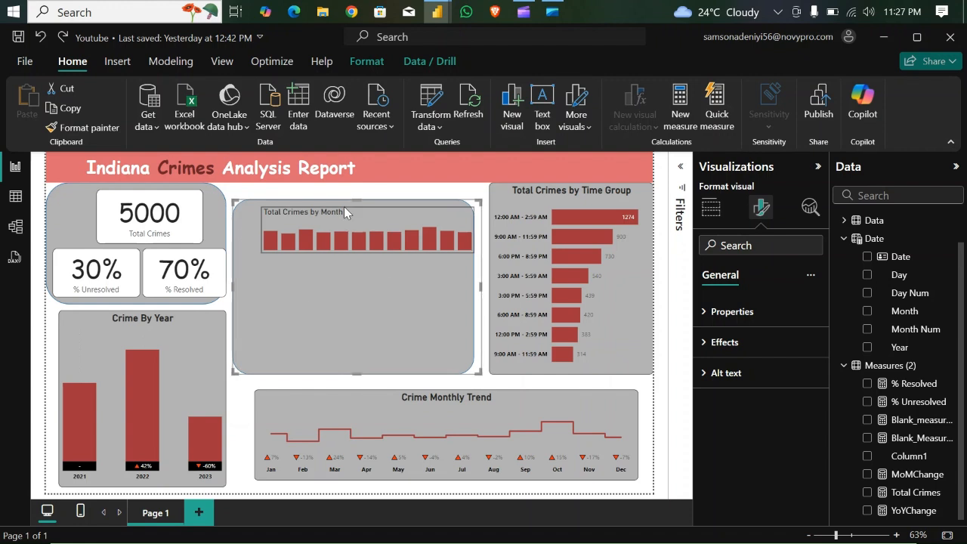
left_click_drag(356, 197, 361, 186)
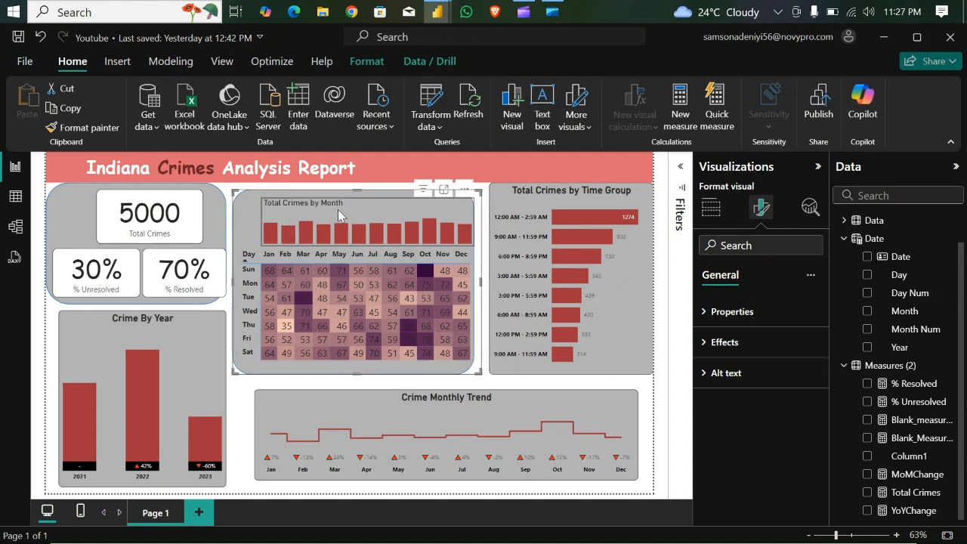
- Change the title of the monthly column chart above the matrix to "Crimes By Month/Weekday"
left_click(406, 208)
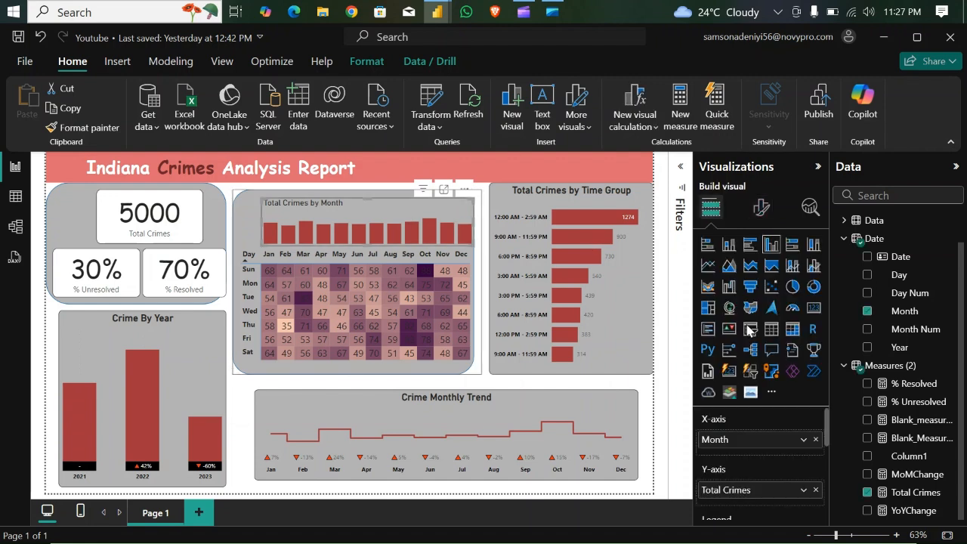
left_click(761, 207)
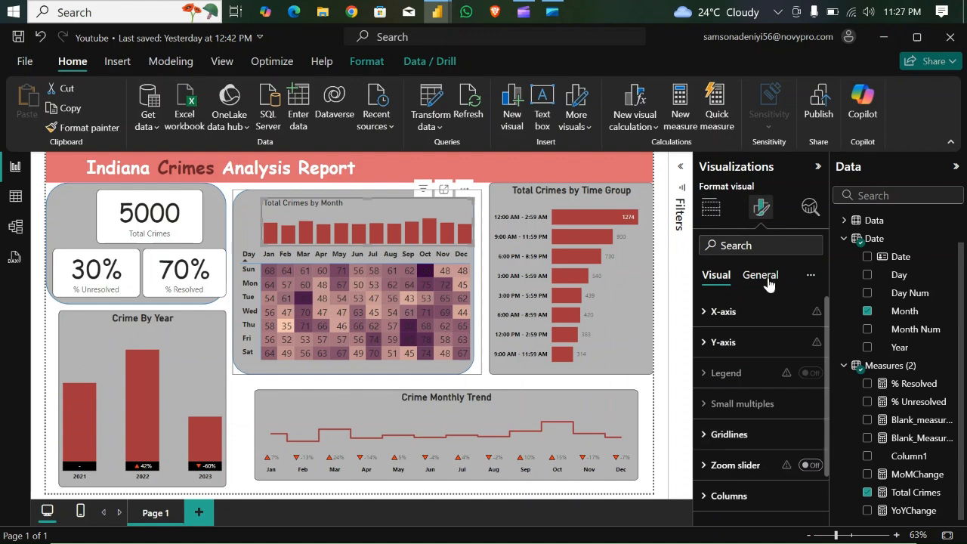
left_click(765, 278)
left_click(714, 349)
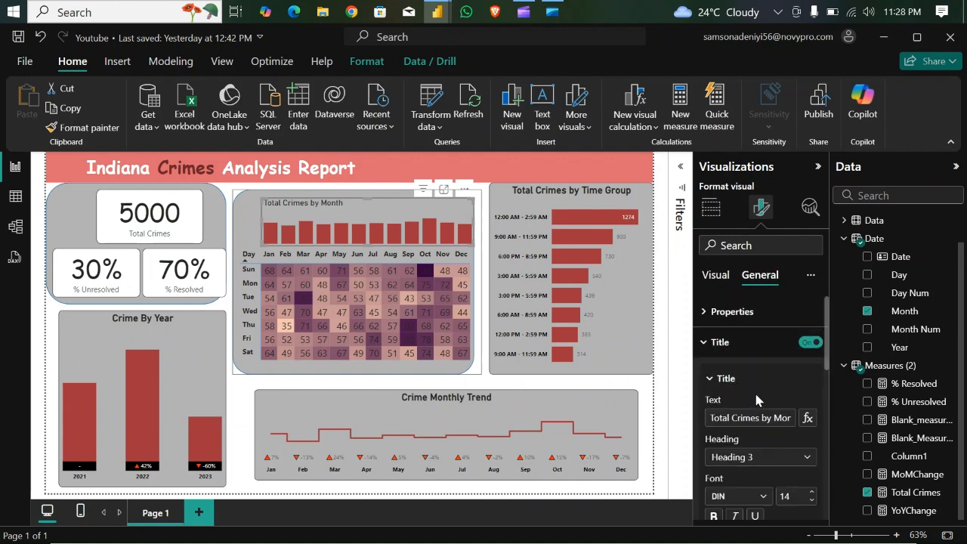
left_click(766, 422)
key("BackSpace")
key("BackSpace")
key("BackSpace")
key("BackSpace")
key("BackSpace")
key("BackSpace")
key("BackSpace")
key("BackSpace")
key("BackSpace")
key("BackSpace")
key("BackSpace")
key("BackSpace")
key("BackSpace")
key("BackSpace")
key("Right")
key("Right")
key("Right")
key("Right")
key("Right")
key("Right")
key("Right")
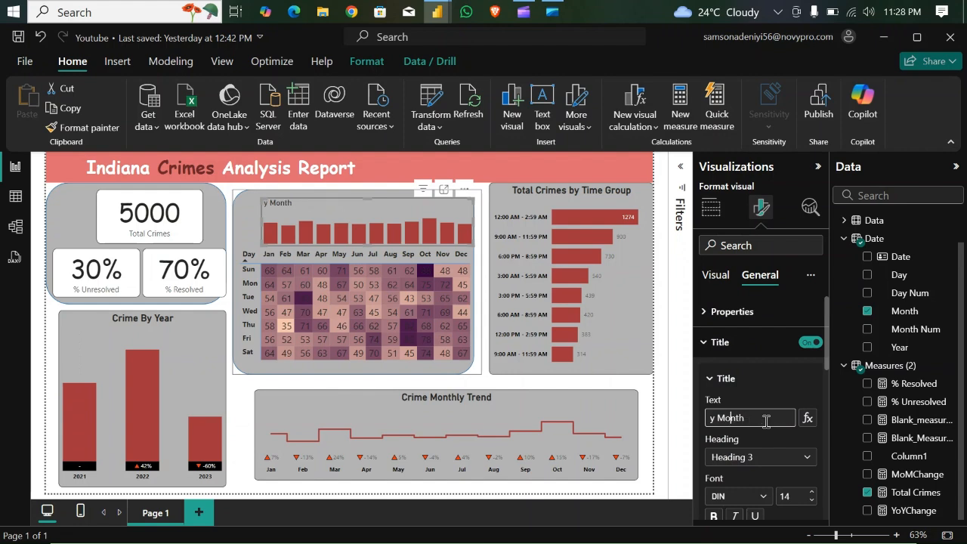
key("BackSpace")
key("BackSpace")
key("BackSpace")
key("BackSpace")
key("BackSpace")
key("BackSpace")
key("BackSpace")
type("Crimes ")
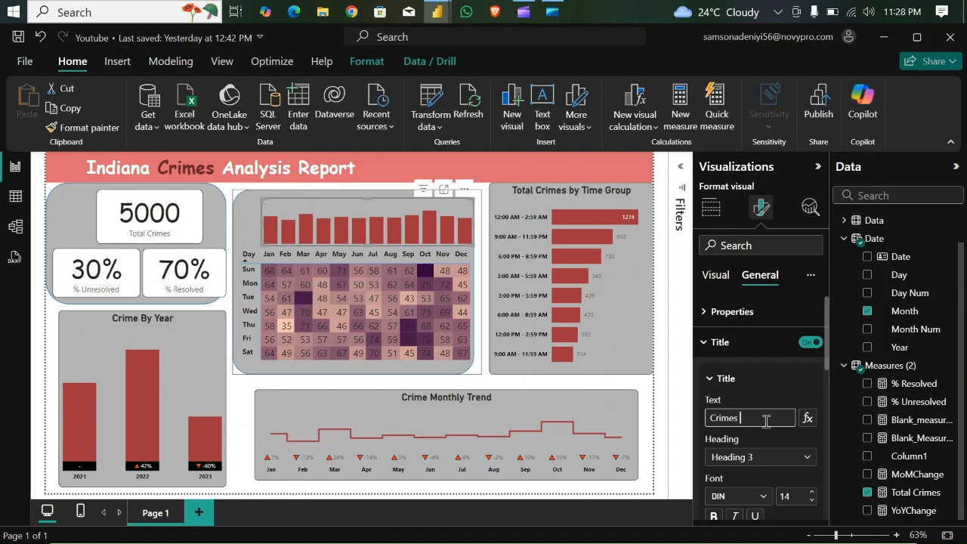
type("By Month/Weekday")
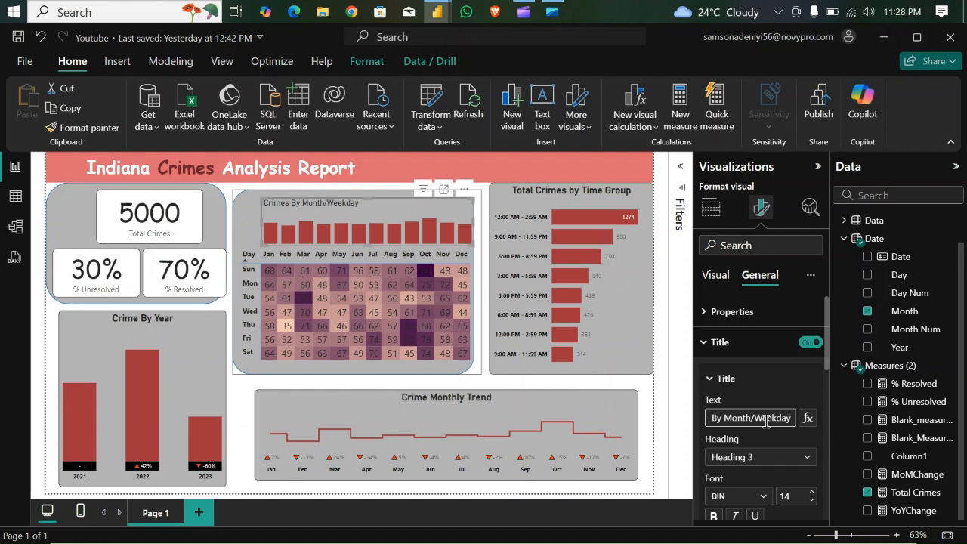
- Make the monthly column chart's title bold with font size 16
left_click(715, 515)
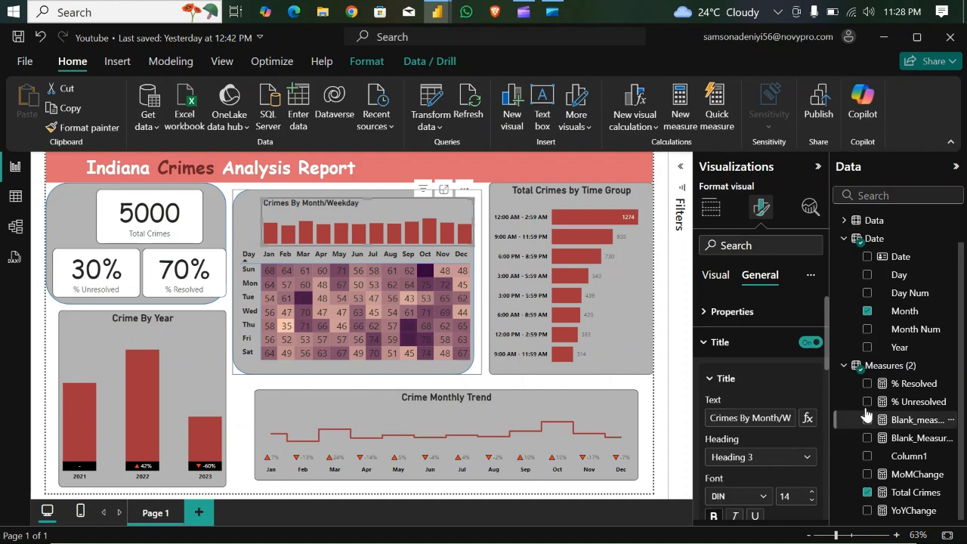
left_click(812, 492)
left_click(812, 491)
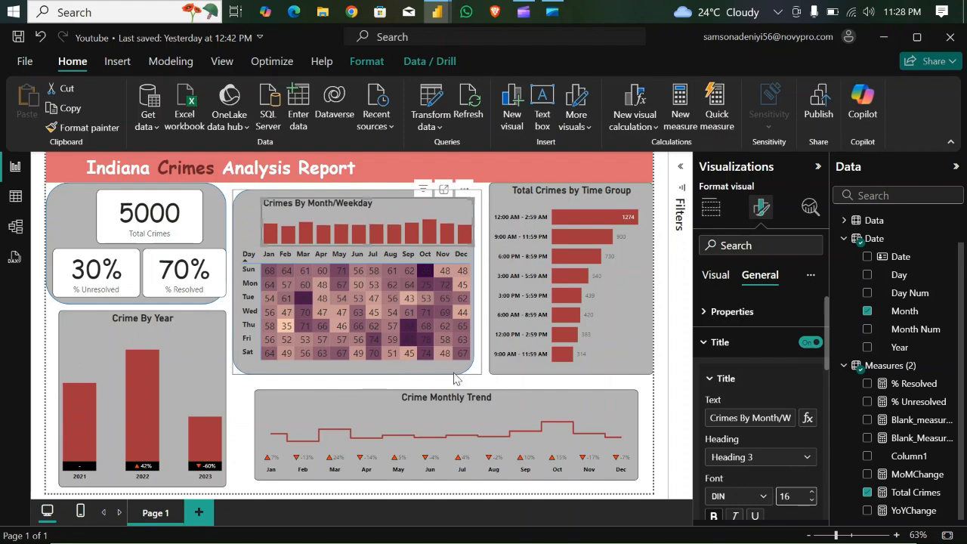
left_click(248, 406)
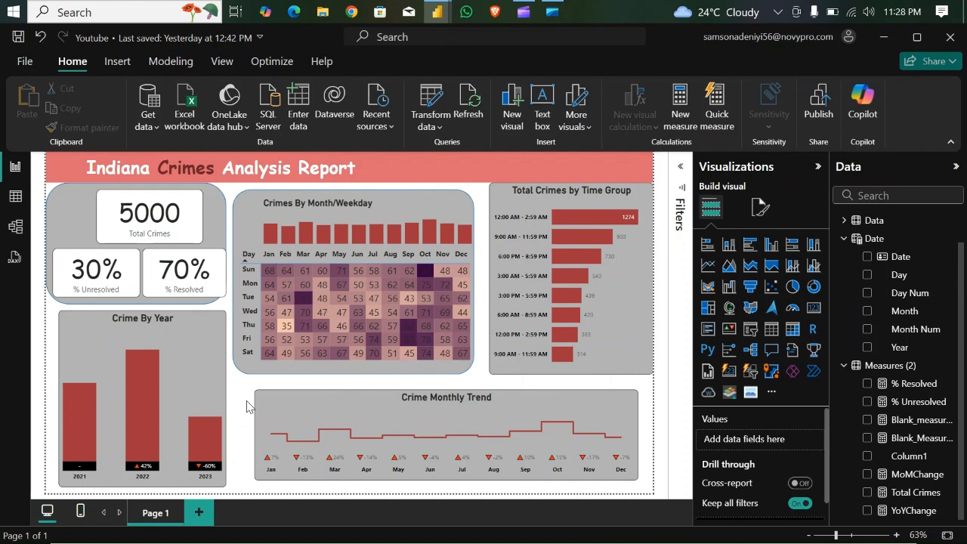
- Widen the Crime Monthly Trend chart to start at the heatmap group's left edge and extend it slightly right and down
left_click(258, 479)
left_click_drag(252, 477, 237, 484)
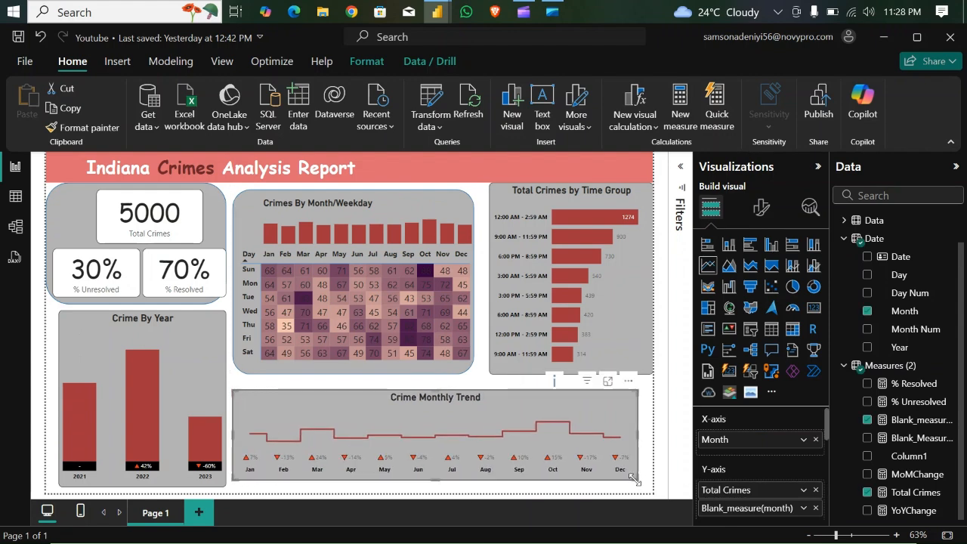
left_click_drag(633, 481, 644, 486)
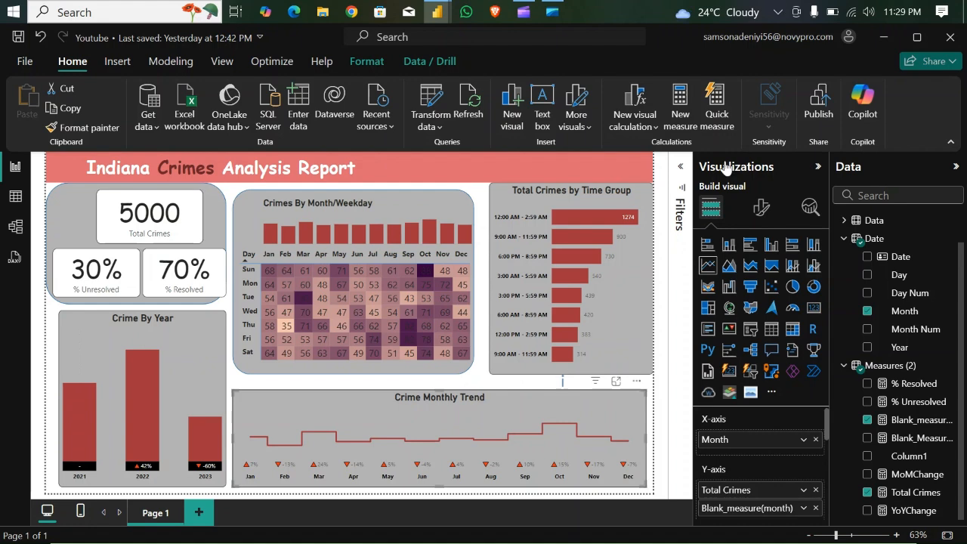
left_click(486, 277)
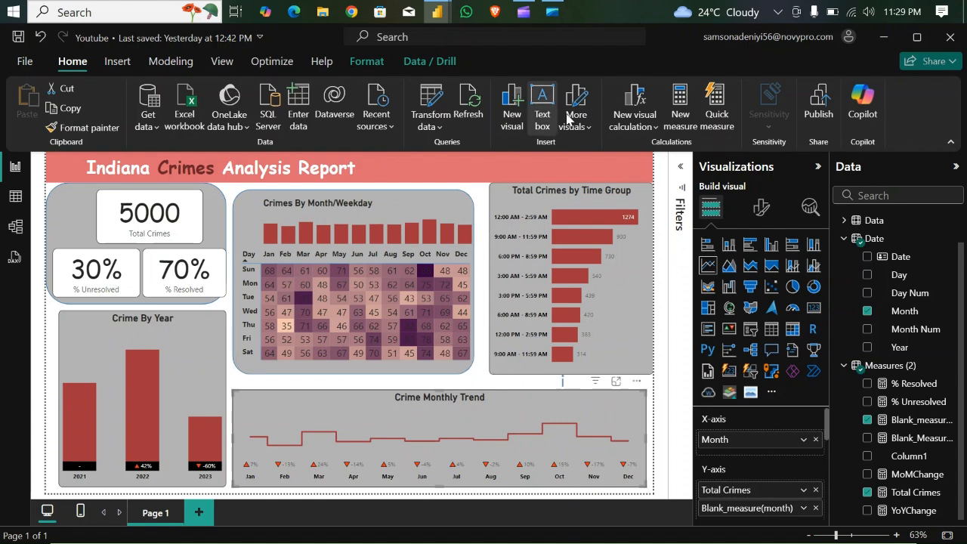
- Insert a rounded rectangle and size it over the right part of the Total Crimes by Time Group chart, matching its height
left_click(124, 67)
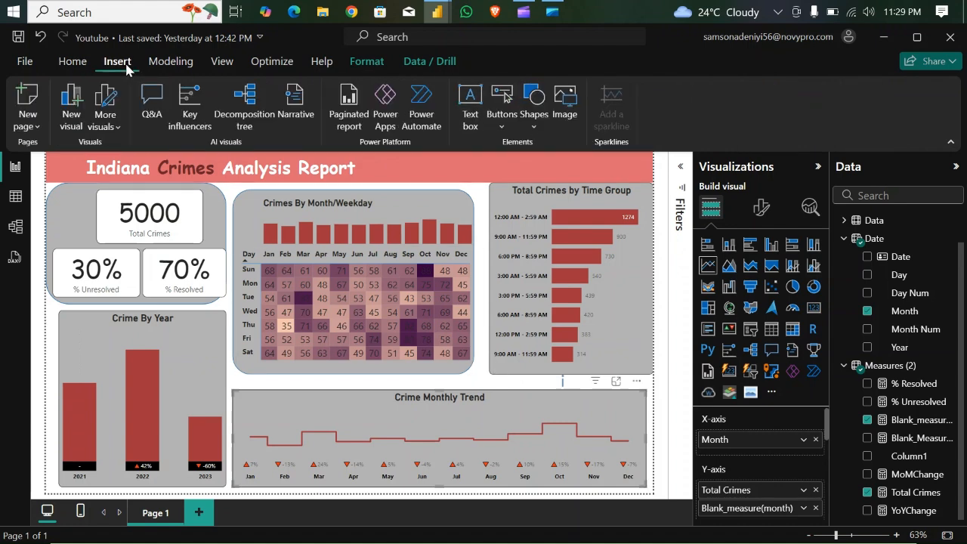
left_click(538, 119)
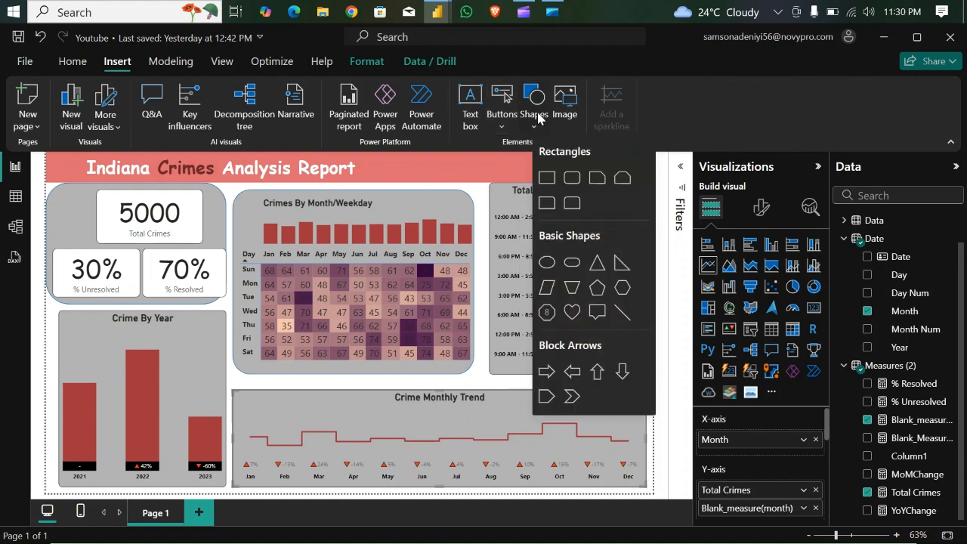
left_click(572, 178)
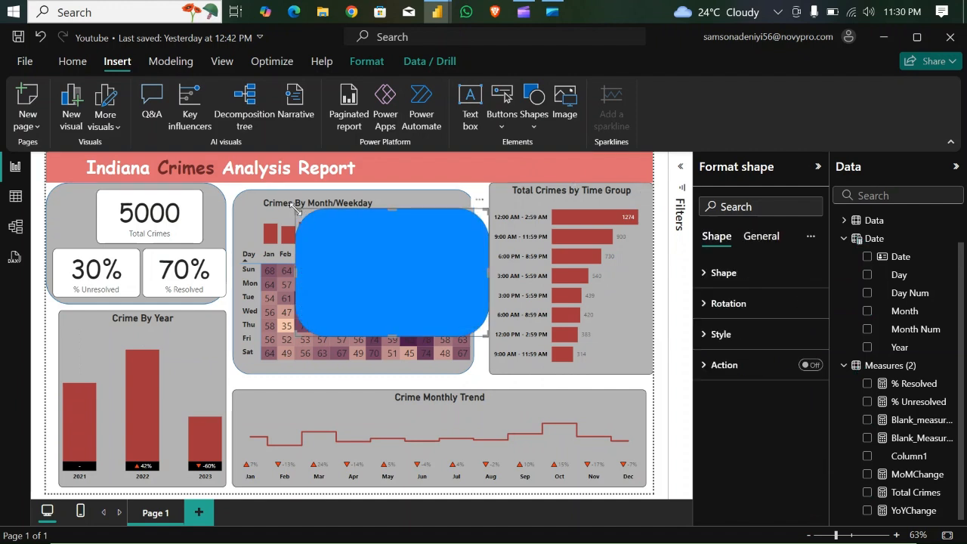
left_click_drag(401, 251, 381, 218)
left_click_drag(453, 232, 603, 201)
left_click_drag(599, 300, 609, 373)
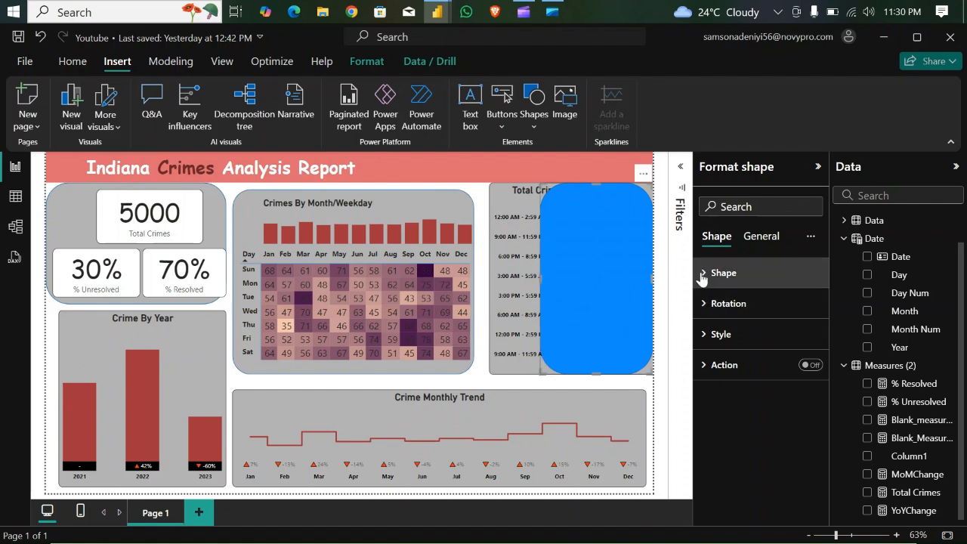
- Reduce the new rectangle's rounded corners to 17%
left_click(701, 273)
left_click(740, 371)
left_click(740, 372)
left_click(740, 372)
left_click(741, 373)
left_click(742, 372)
left_click(742, 372)
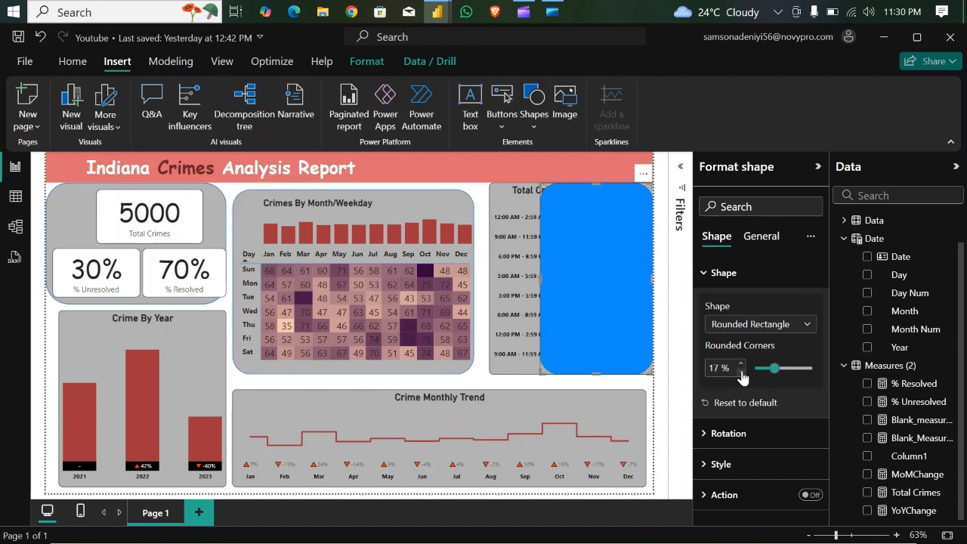
- Set the new rectangle's fill color to White, 20% darker
left_click(713, 463)
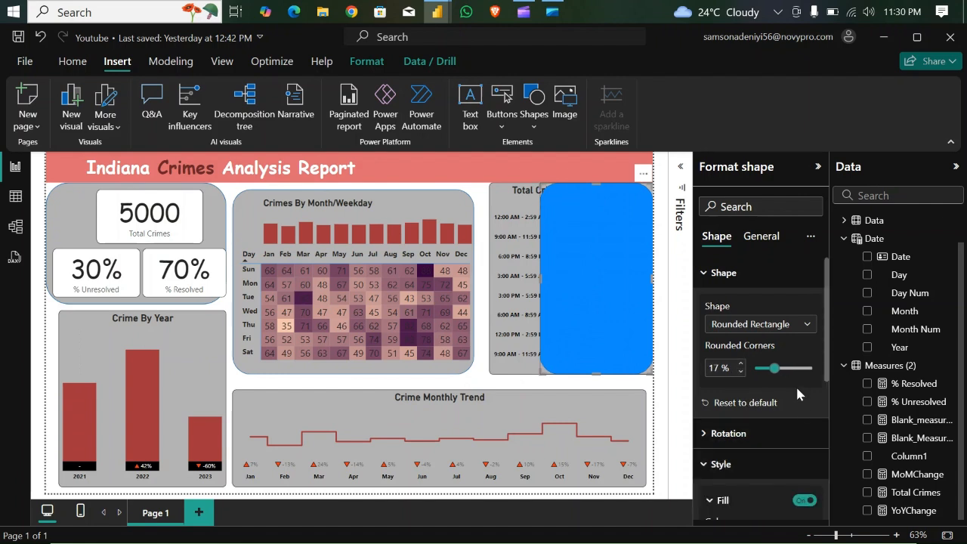
left_click_drag(829, 362, 830, 412)
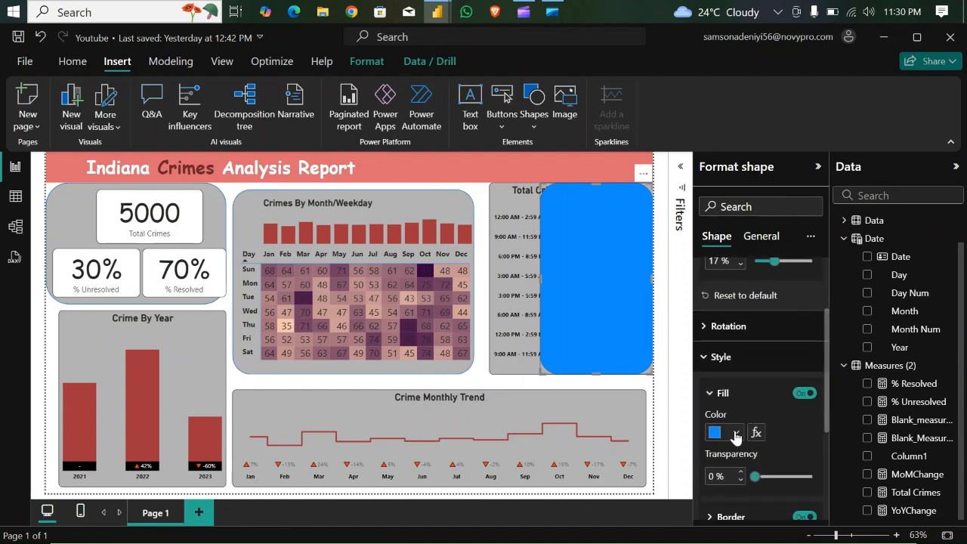
left_click(735, 433)
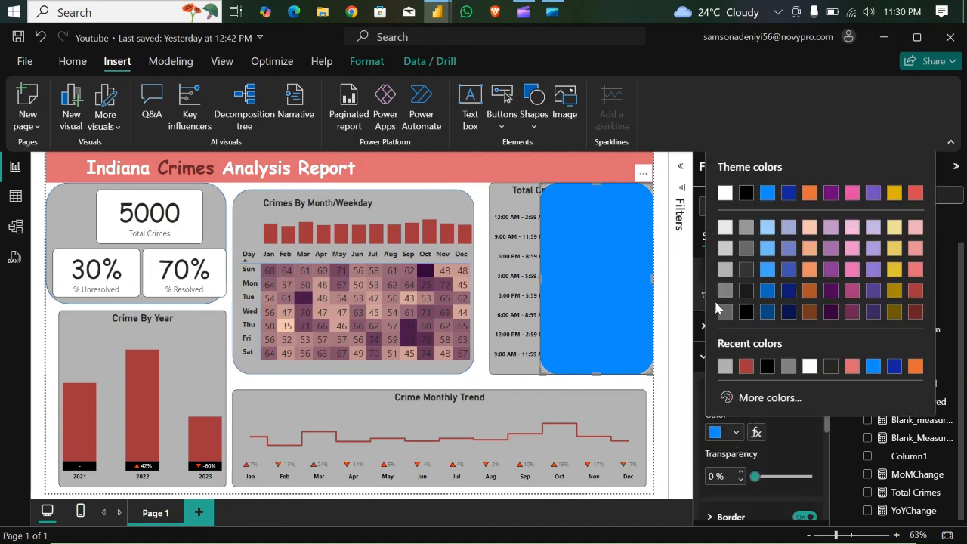
left_click(725, 250)
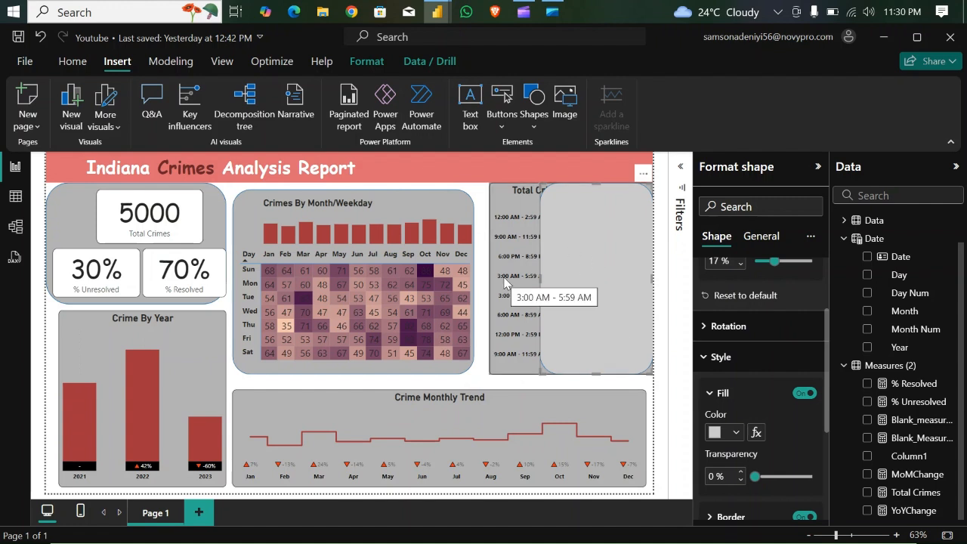
left_click(476, 383)
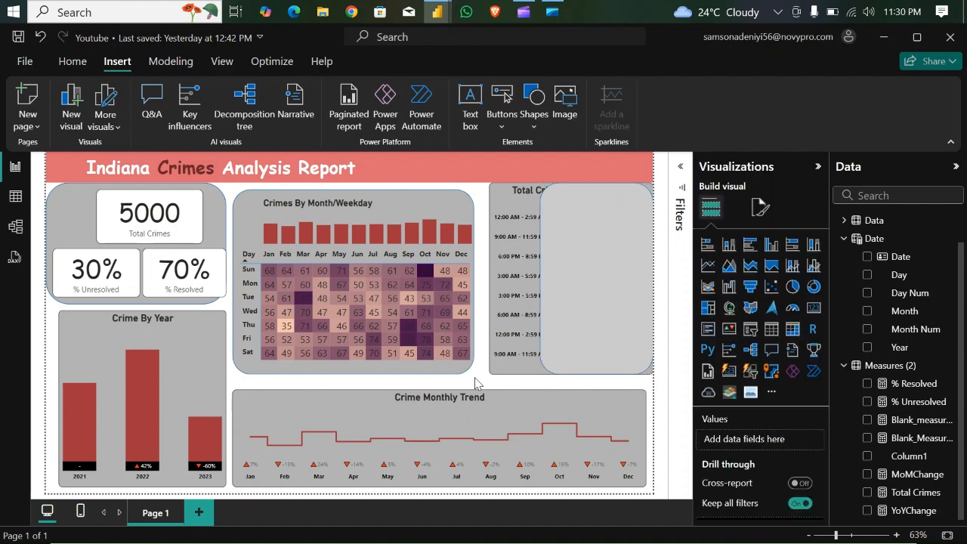
- Add a slicer to the report page using the County field from the County table
left_click(750, 329)
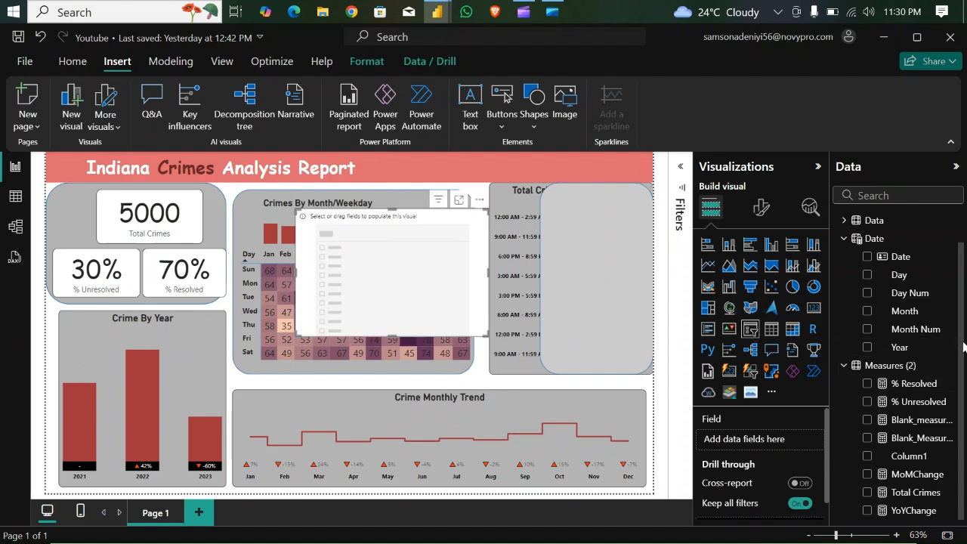
left_click(845, 222)
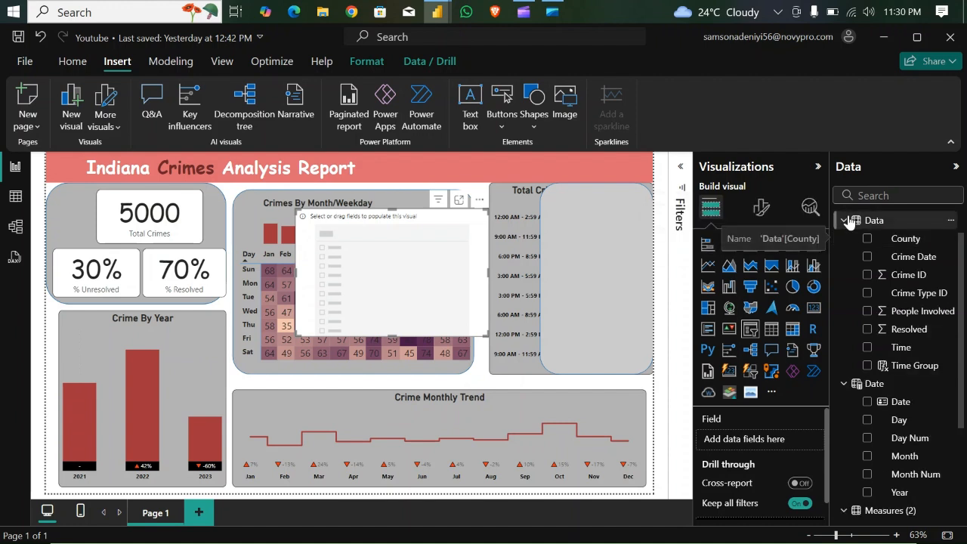
left_click(844, 221)
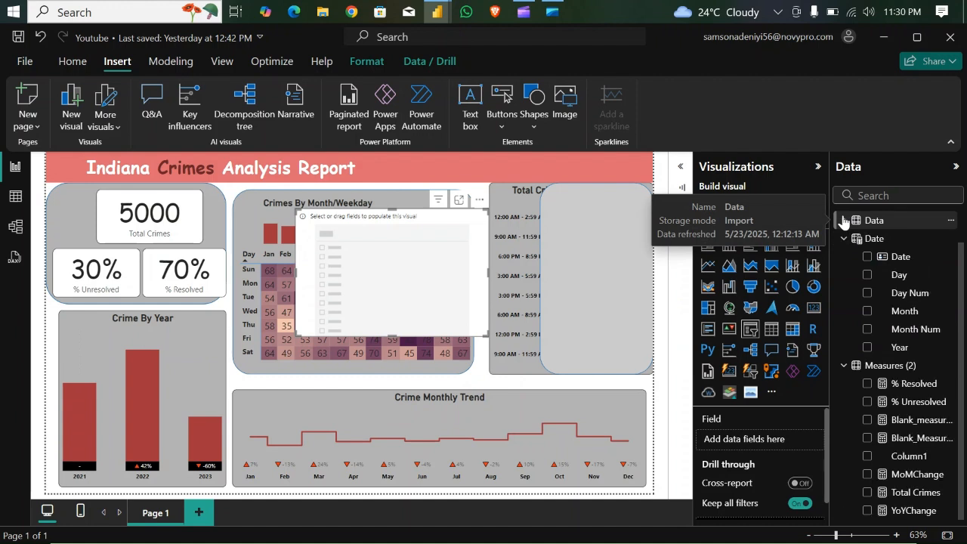
left_click(844, 240)
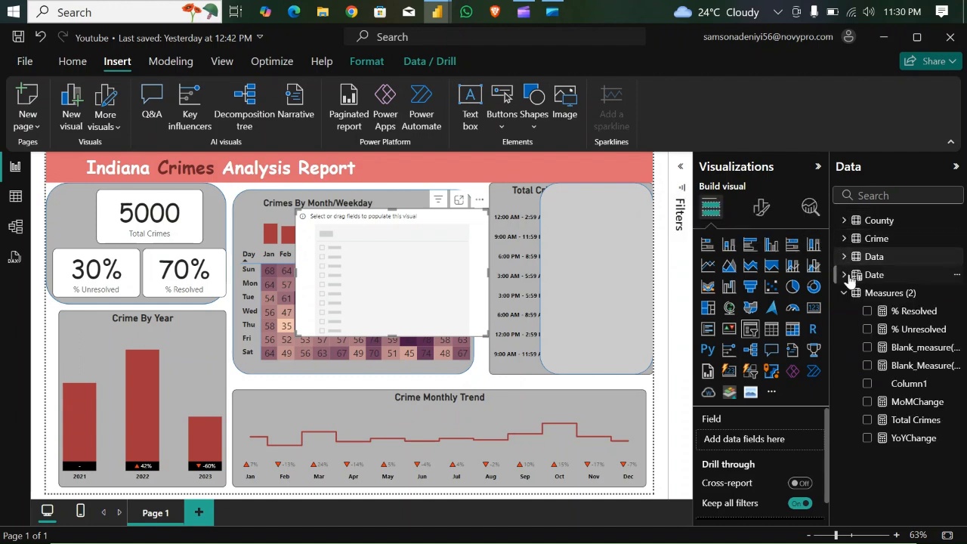
left_click(843, 221)
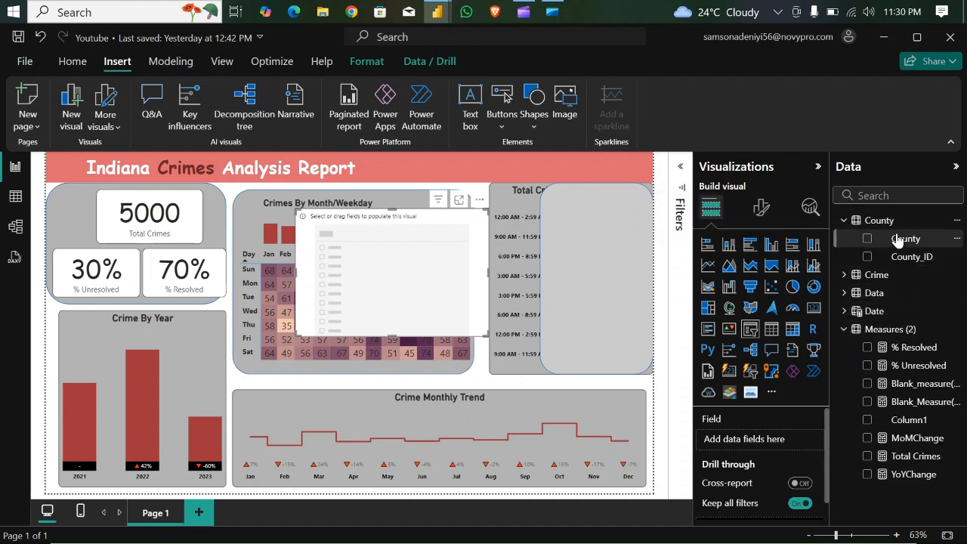
left_click_drag(900, 240, 410, 272)
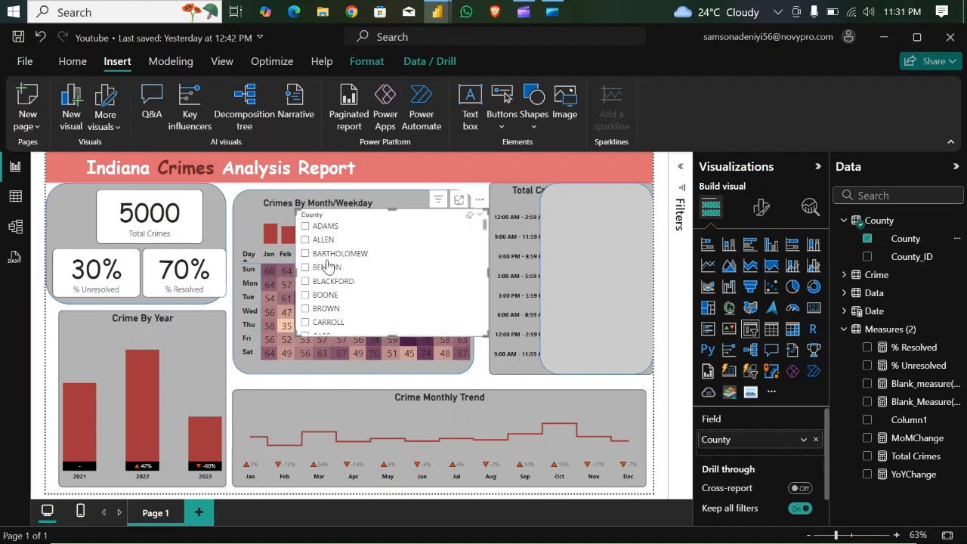
- Set the County slicer's style to Dropdown
left_click(761, 212)
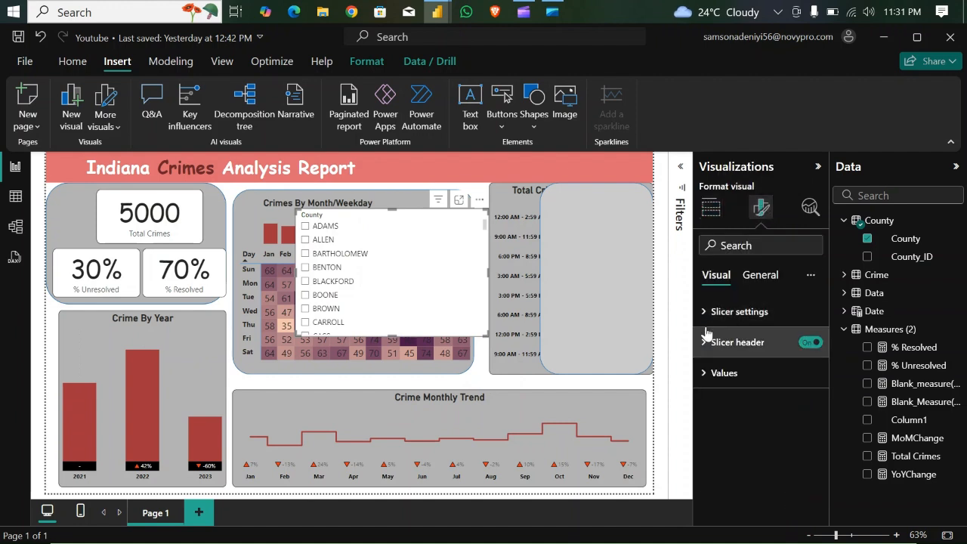
left_click(703, 315)
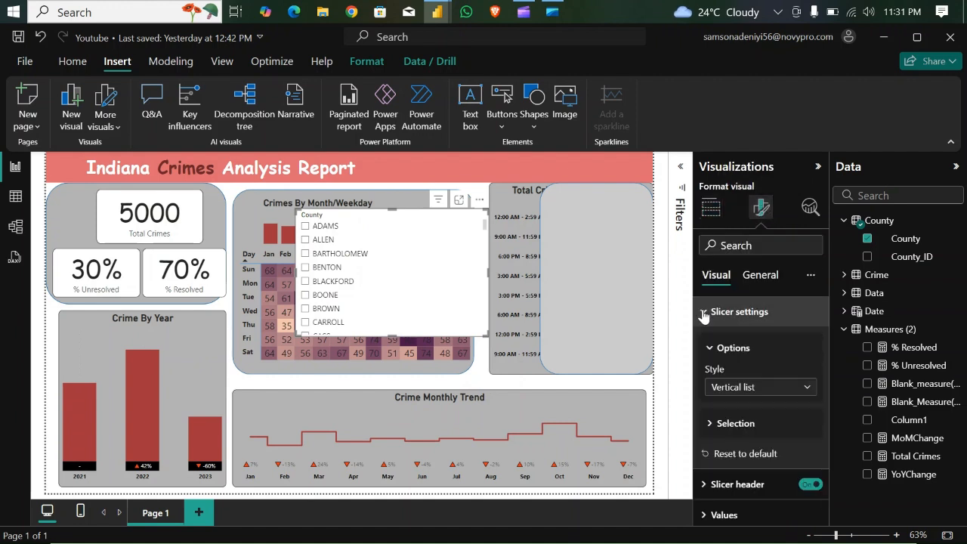
left_click(801, 388)
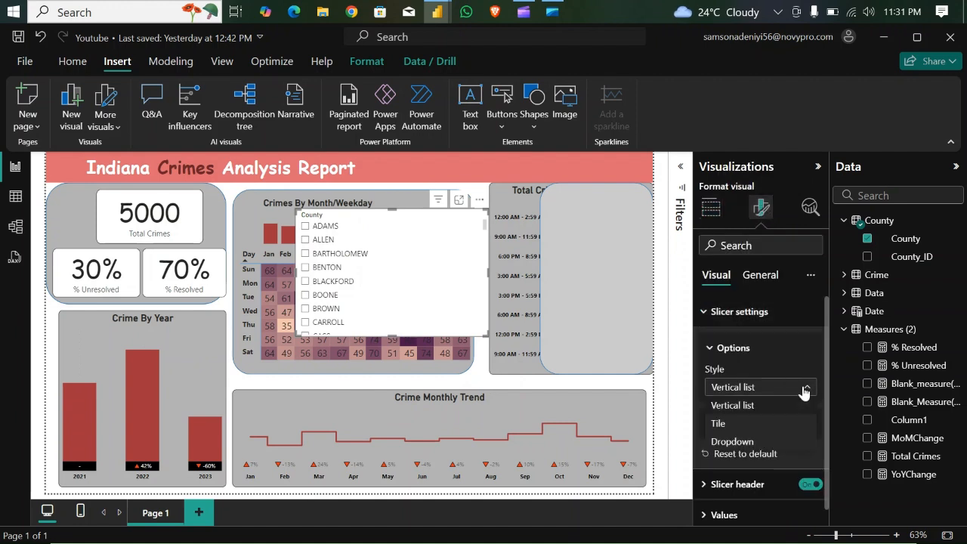
left_click(732, 441)
- Shrink the County slicer to the rounded rectangle's width and place it in the rectangle's upper part
left_click_drag(393, 334, 384, 290)
left_click_drag(485, 287, 405, 276)
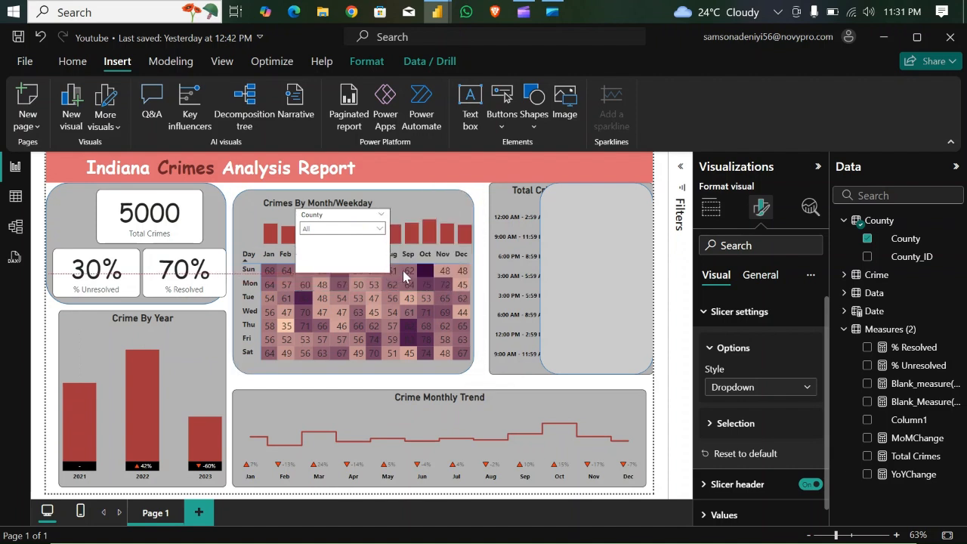
left_click_drag(343, 218, 589, 216)
left_click_drag(598, 274, 599, 247)
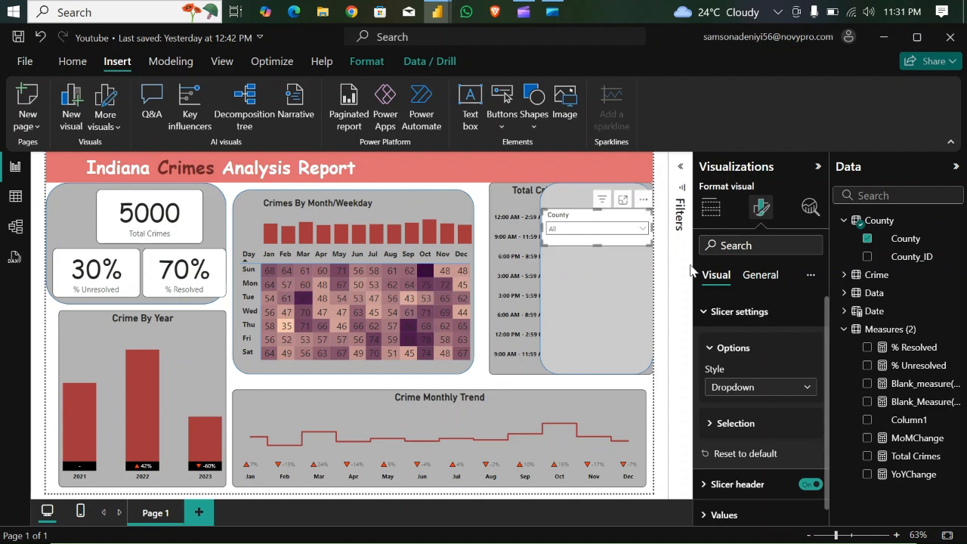
- Set the County slicer's header font size to 15 and make it bold
left_click(707, 313)
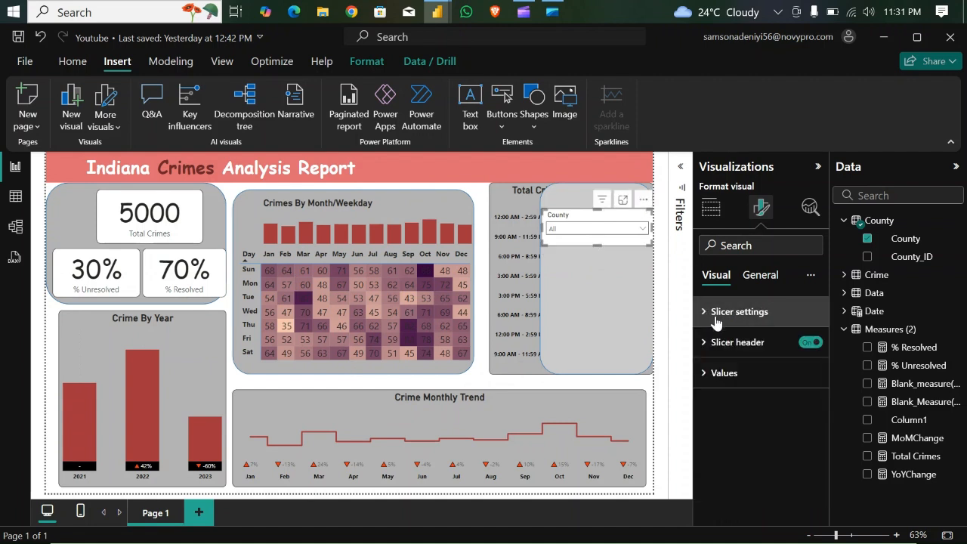
left_click(707, 343)
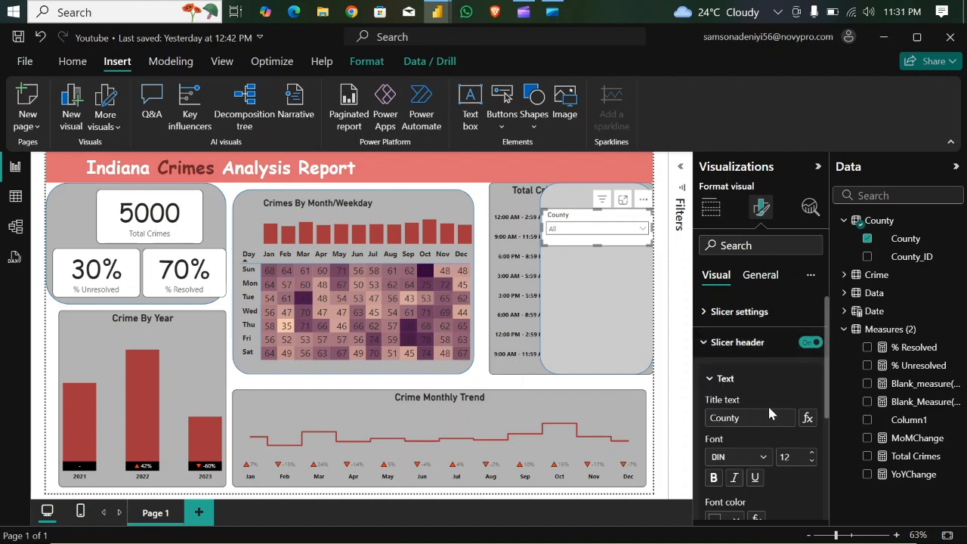
left_click(810, 452)
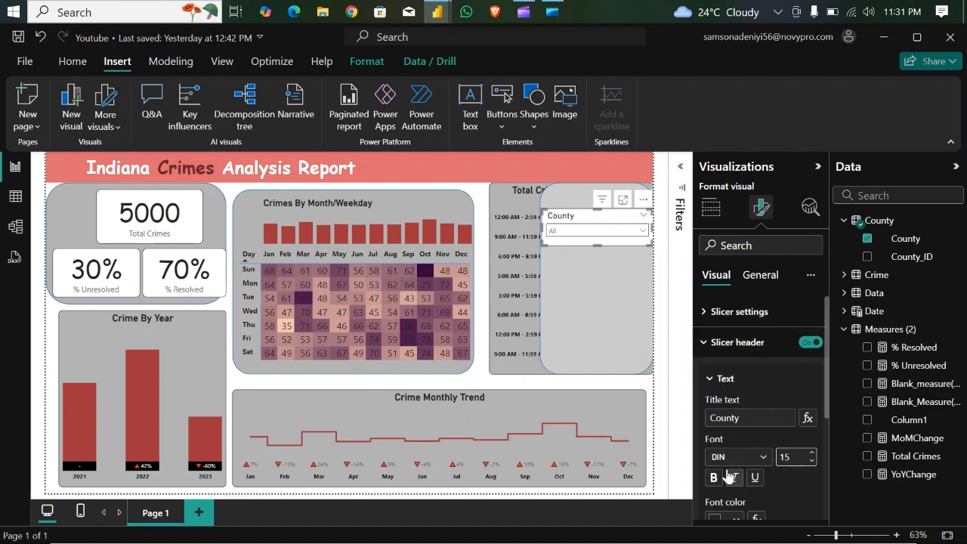
left_click(714, 478)
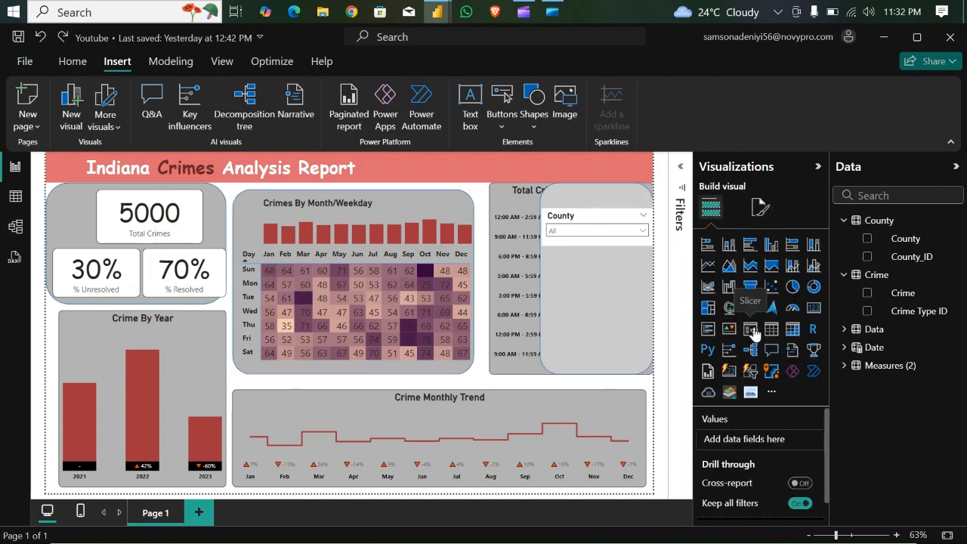
- Add a slicer for the Crime field from the Crime table and set its style to Dropdown
left_click(751, 330)
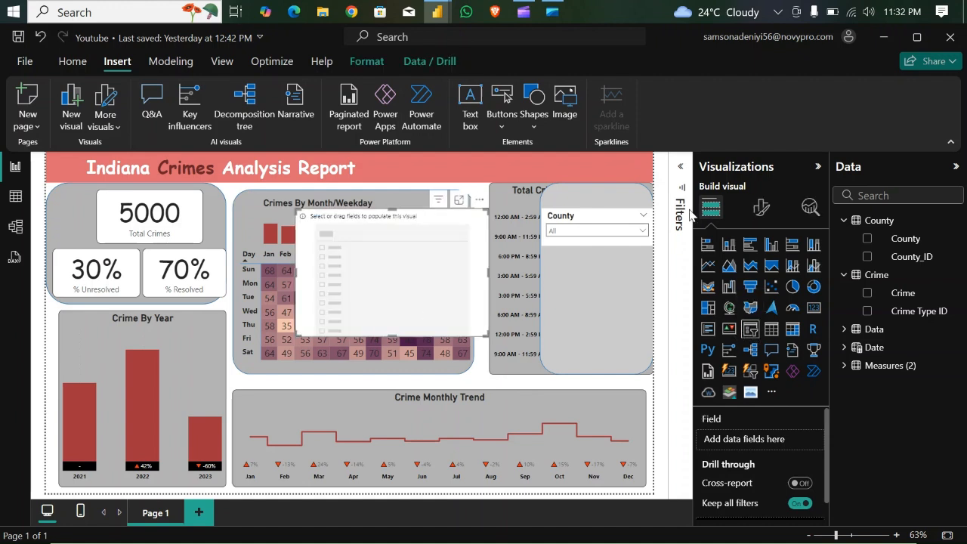
left_click(867, 293)
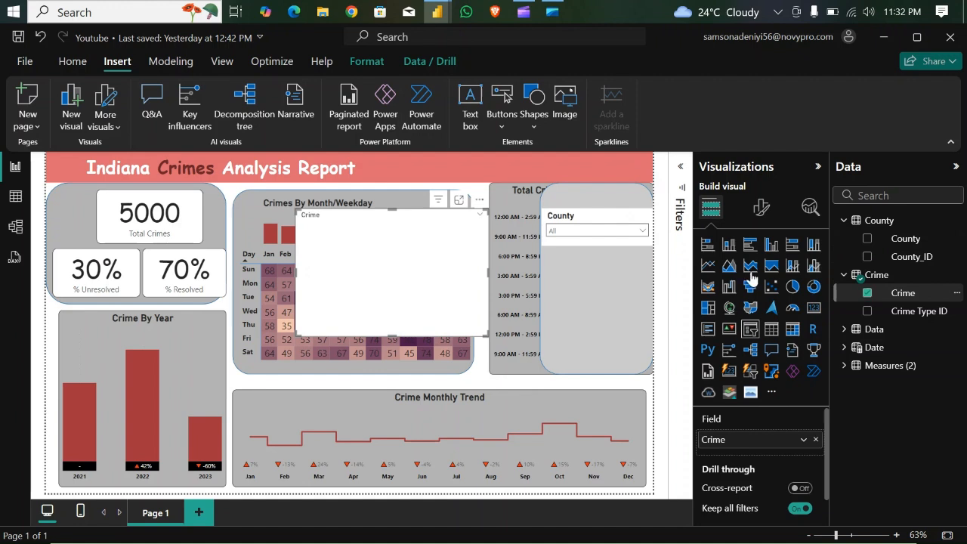
left_click(760, 207)
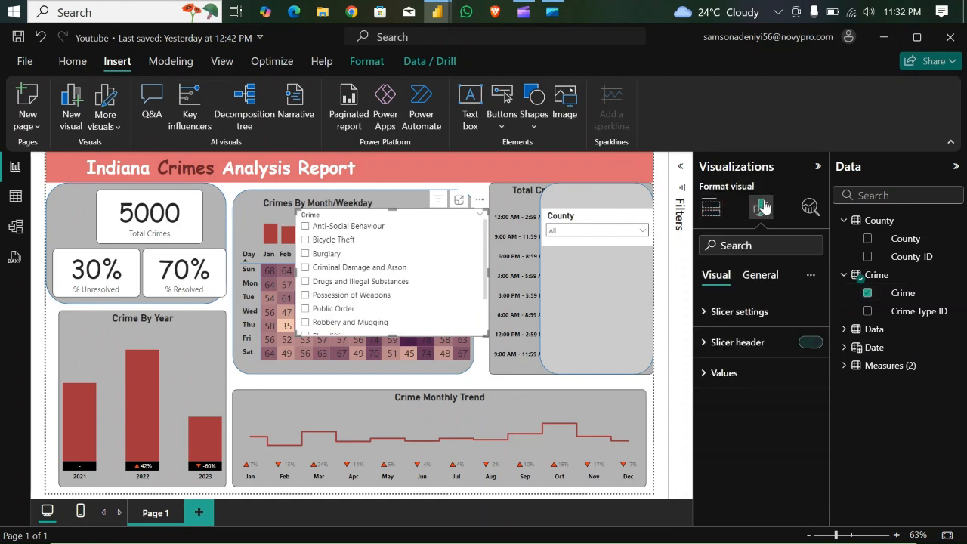
left_click(708, 312)
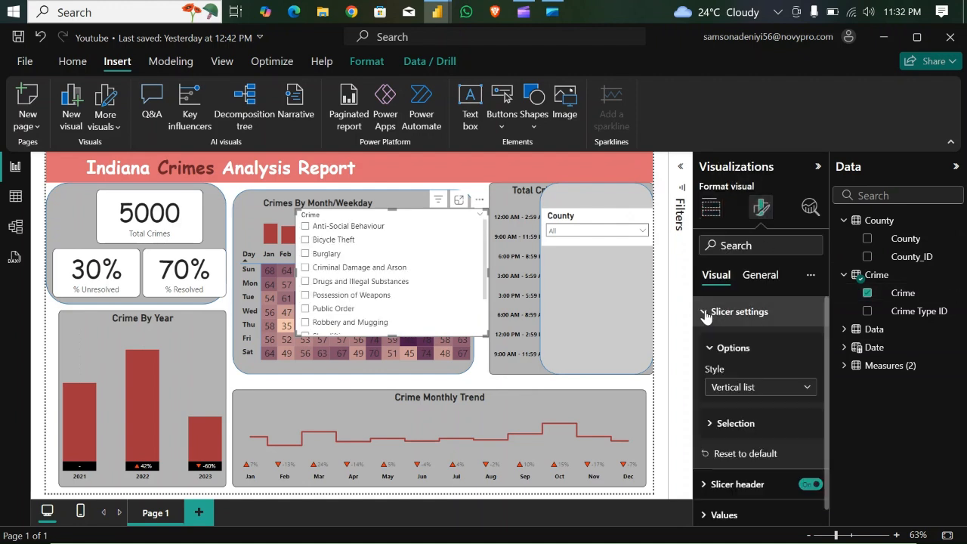
left_click(808, 389)
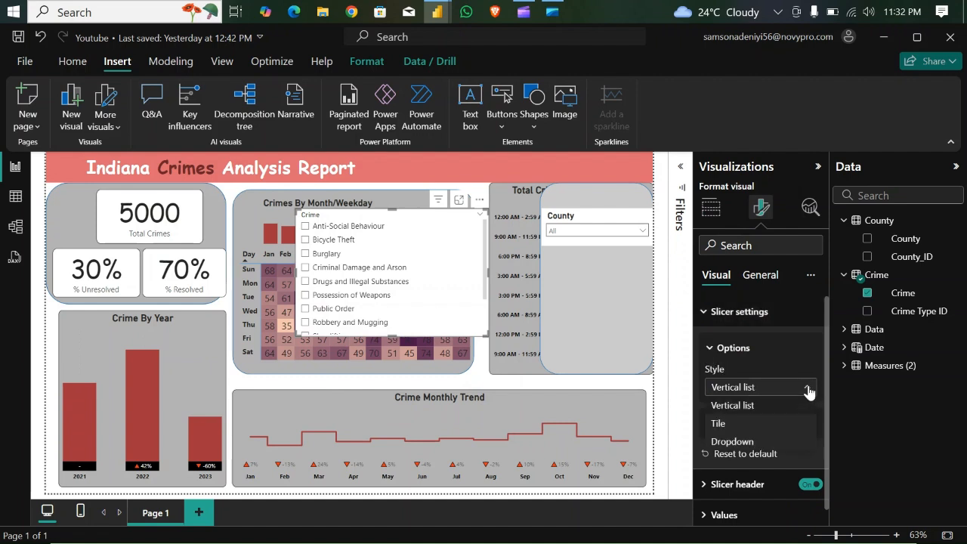
left_click(755, 442)
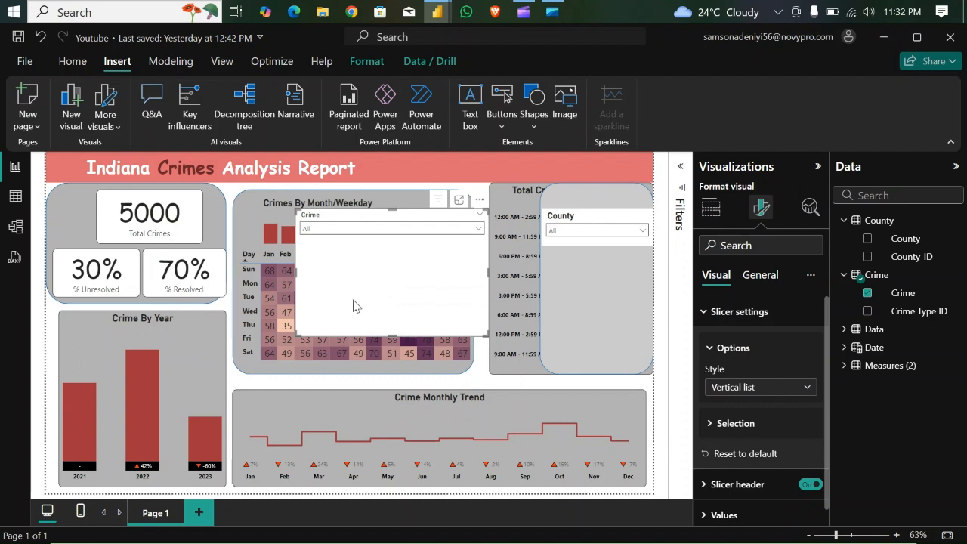
- Fit the Crime slicer on the rounded rectangle below the County slicer and make its header bold at size 14
left_click_drag(392, 334, 401, 262)
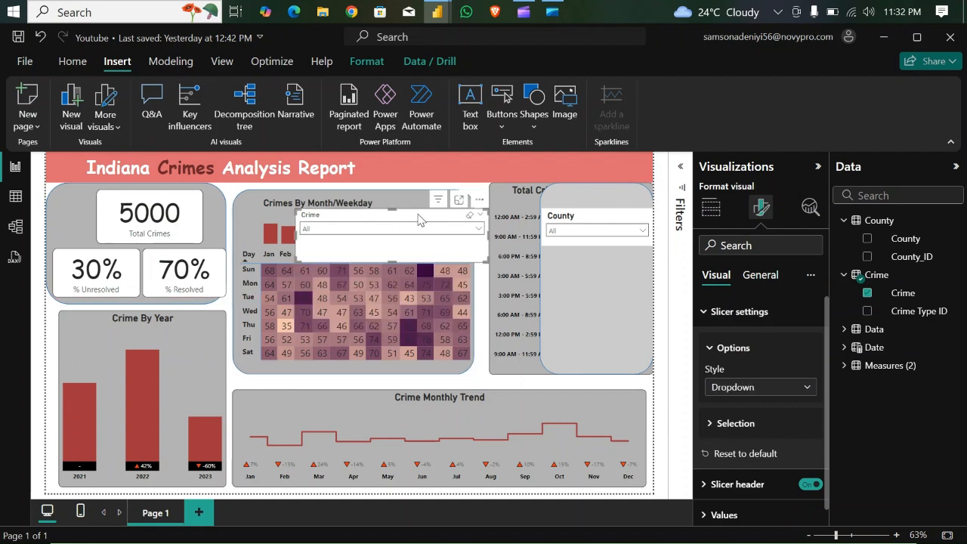
left_click_drag(408, 219, 574, 265)
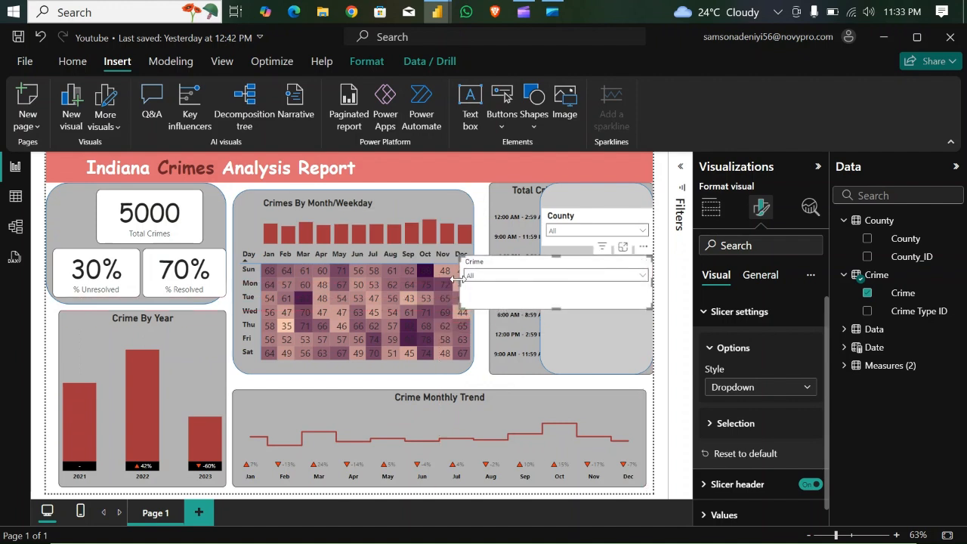
left_click_drag(457, 278, 545, 291)
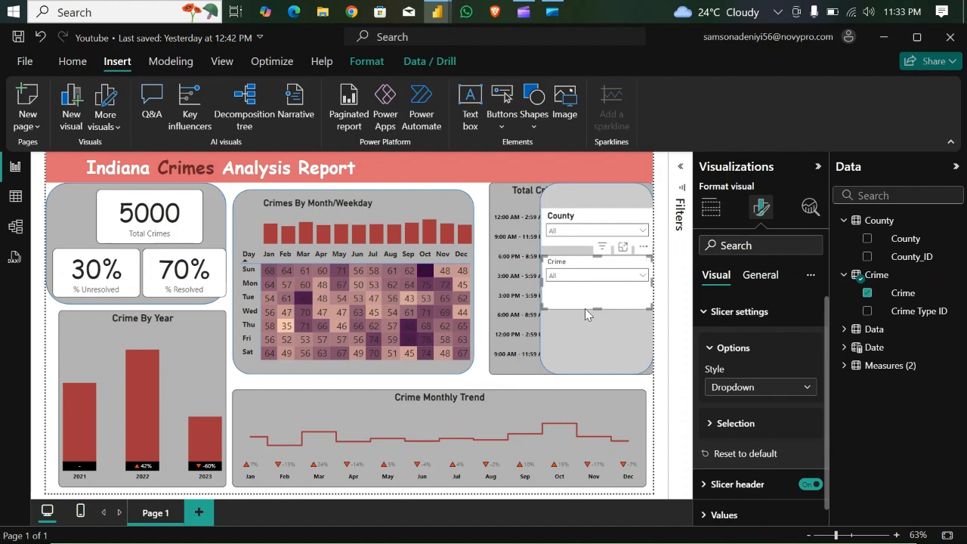
mouse_move(598, 299)
left_mouse_down()
mouse_move(601, 285)
mouse_move(598, 296)
left_mouse_up()
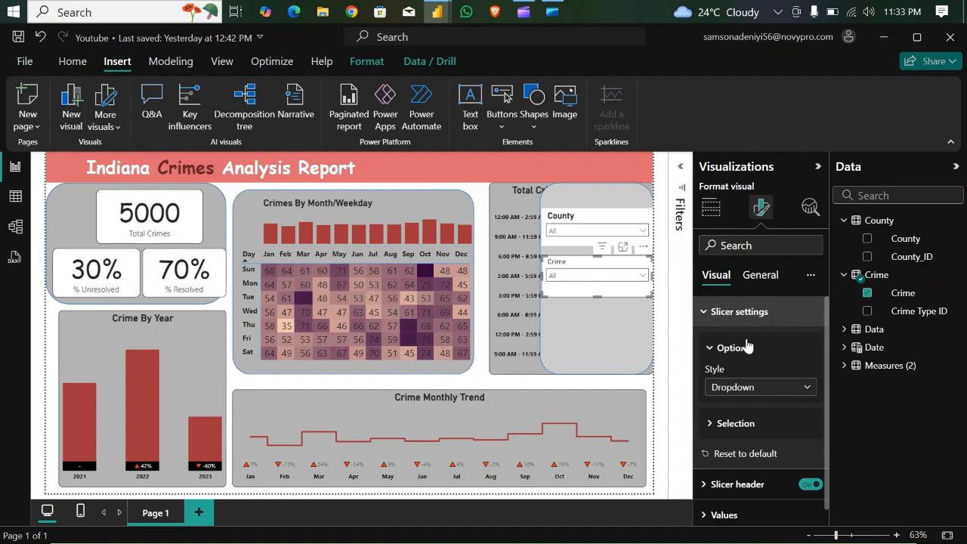
left_click(708, 484)
left_click_drag(826, 372, 836, 436)
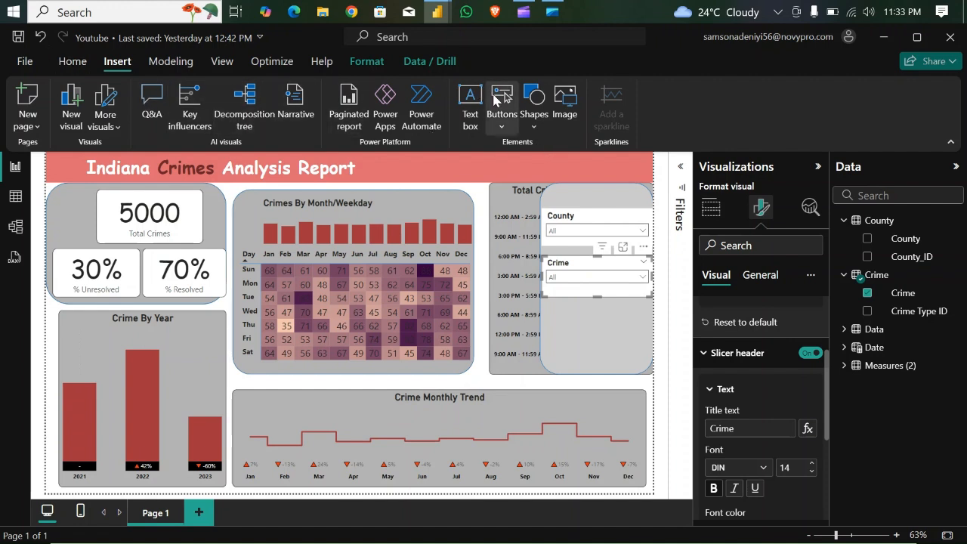
- Insert the filter picture from the Crimes Data folder and place it as a small icon at the right end of the title banner
left_click(567, 111)
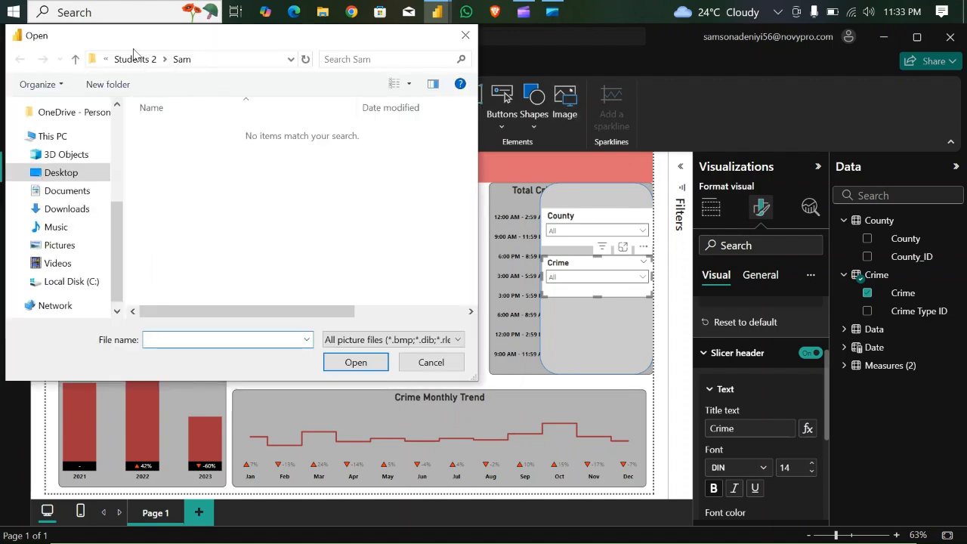
left_click(137, 61)
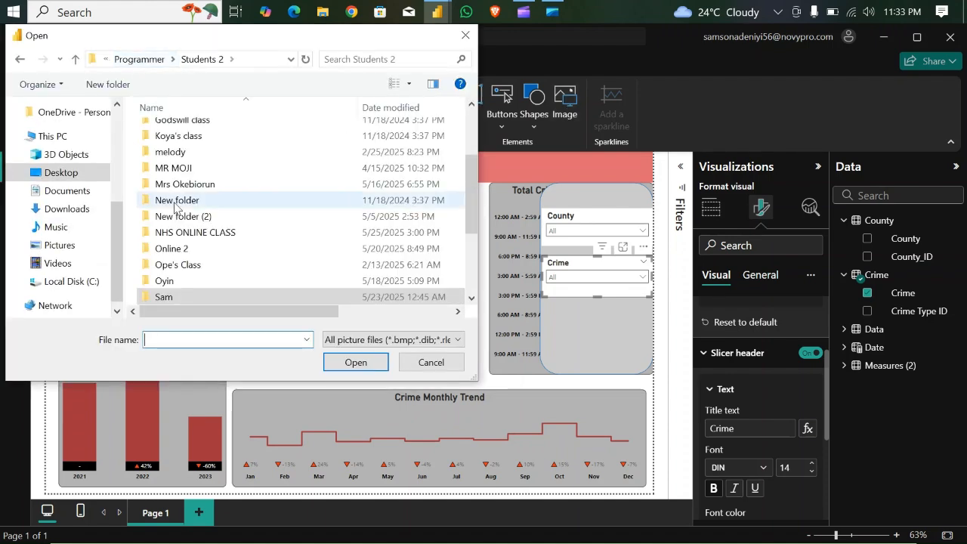
scroll(317, 204, "down", 3)
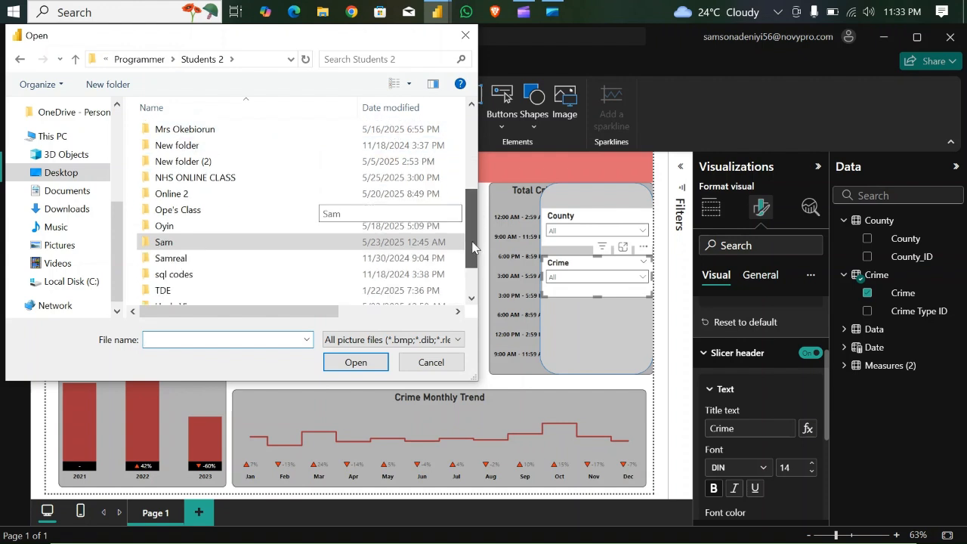
double_click(182, 236)
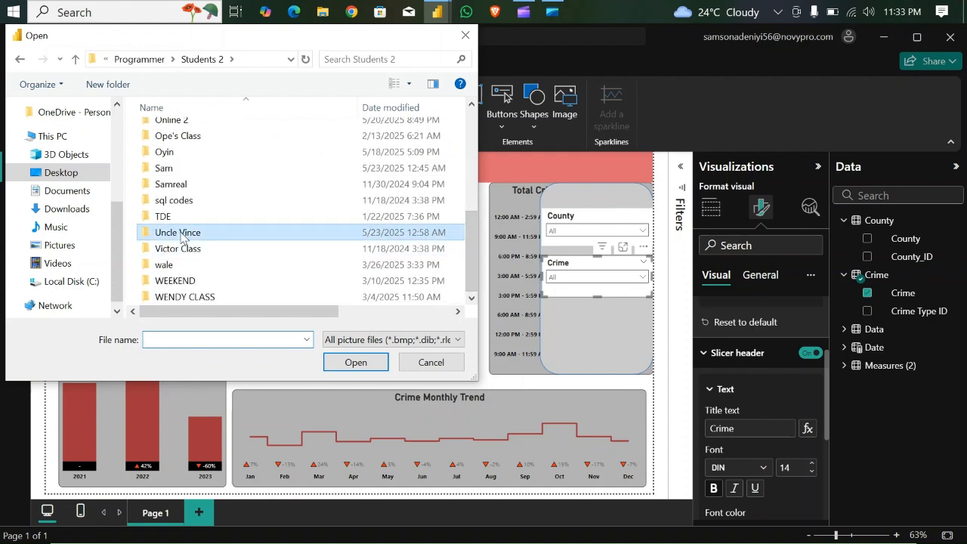
double_click(265, 166)
left_click(269, 167)
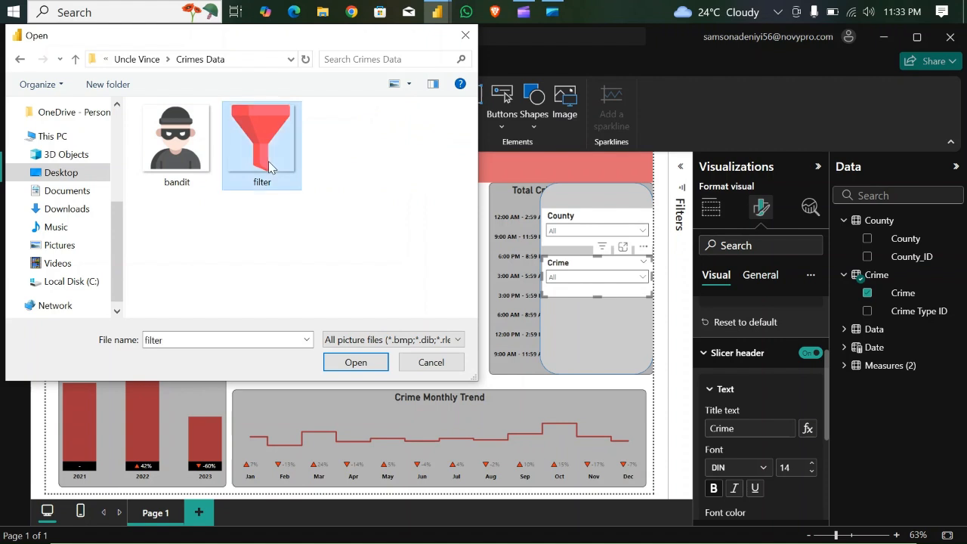
left_click(355, 363)
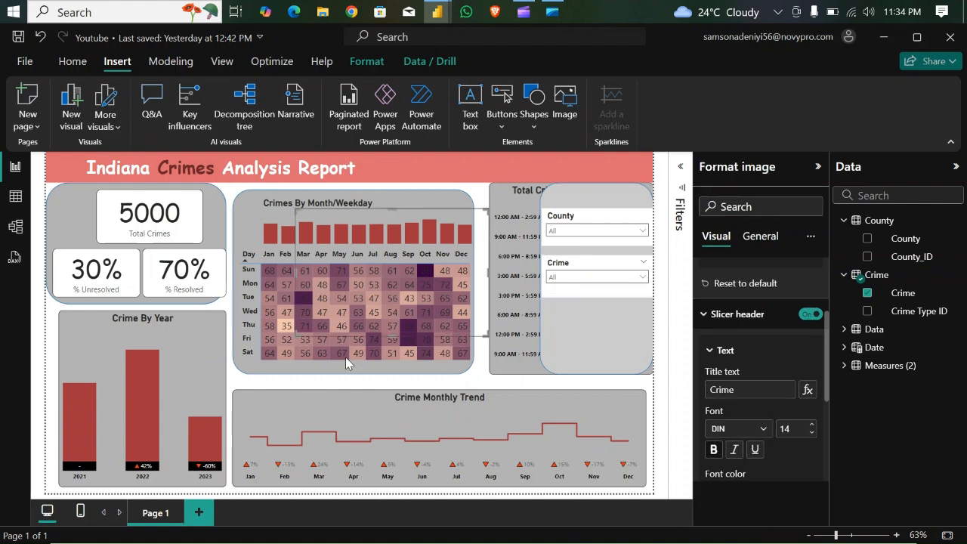
left_click_drag(296, 336, 443, 265)
left_click_drag(489, 208, 581, 172)
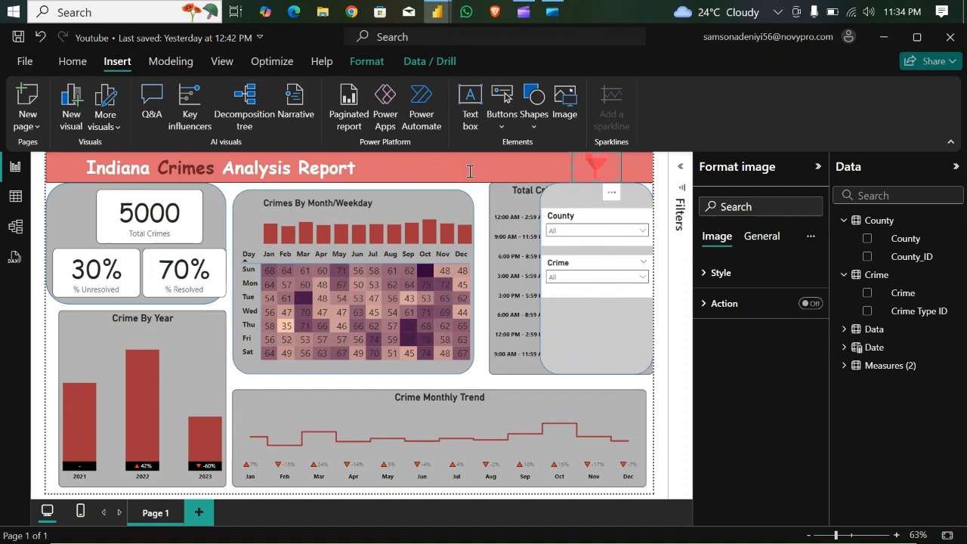
- Change the title banner's background to the dark red theme color that matches the chart bars
left_click(479, 253)
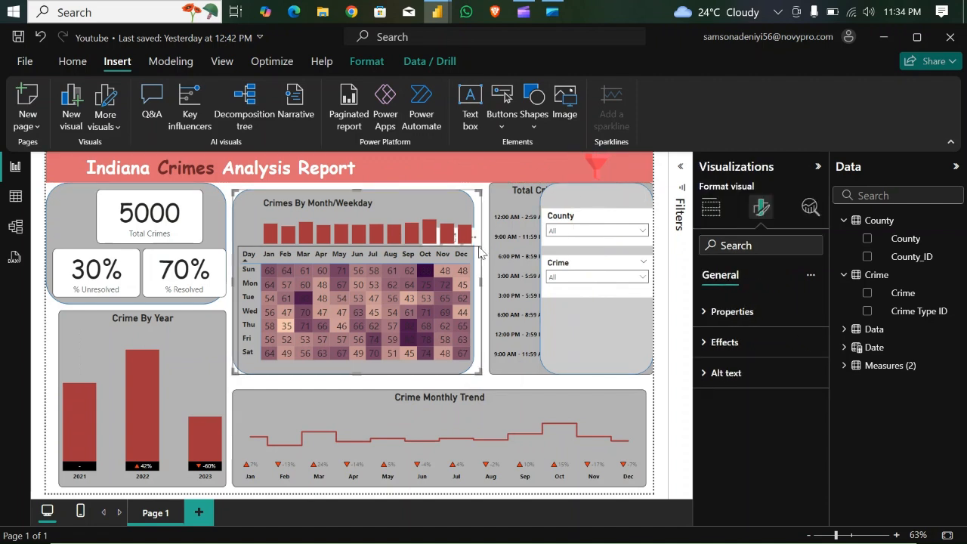
left_click(518, 161)
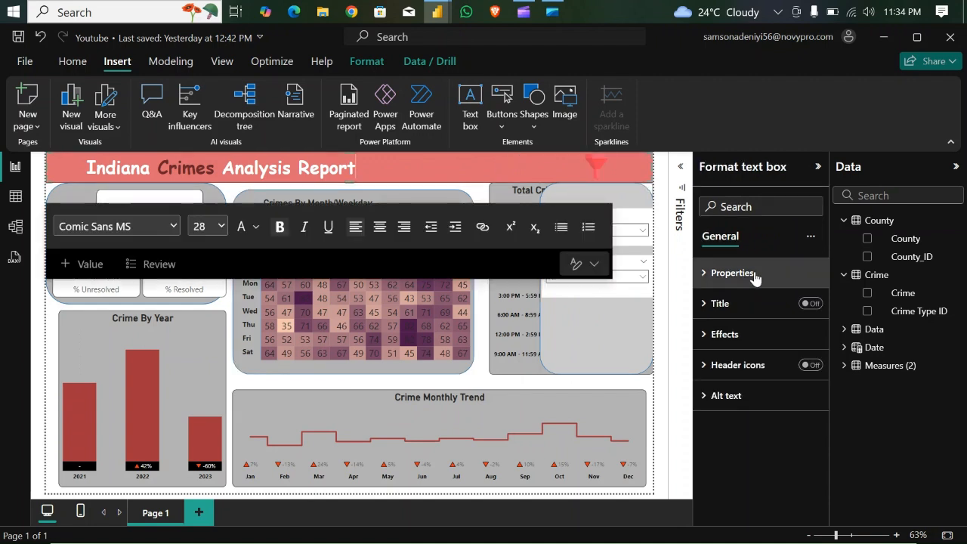
left_click(705, 334)
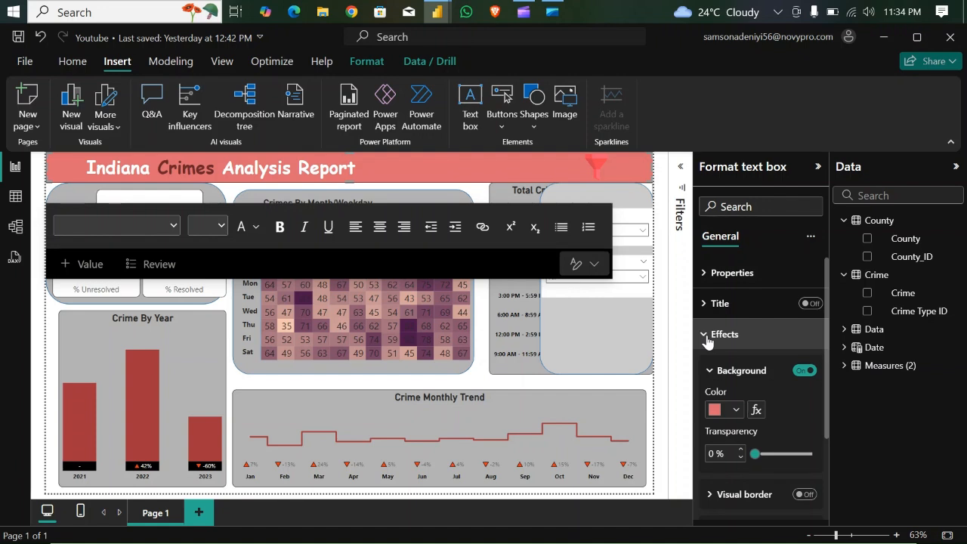
left_click(738, 409)
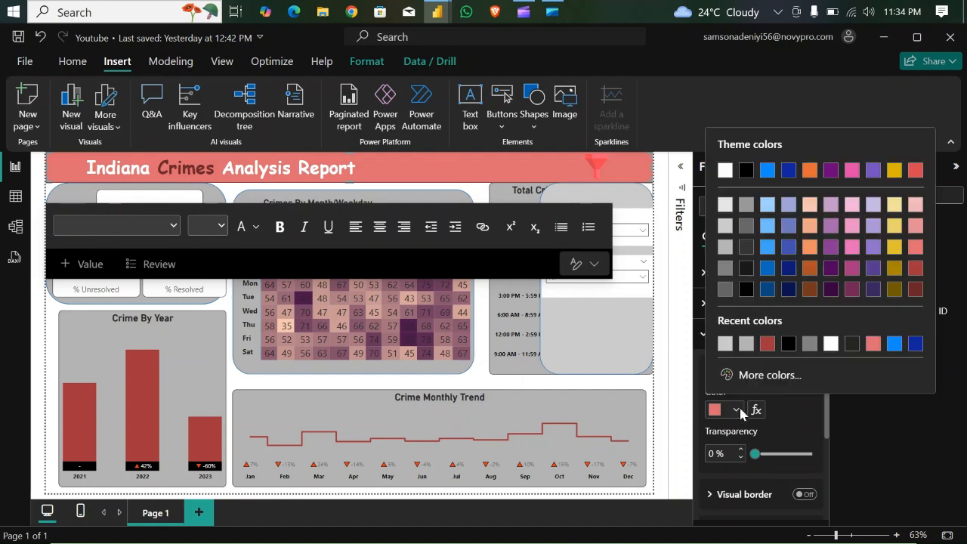
left_click(916, 268)
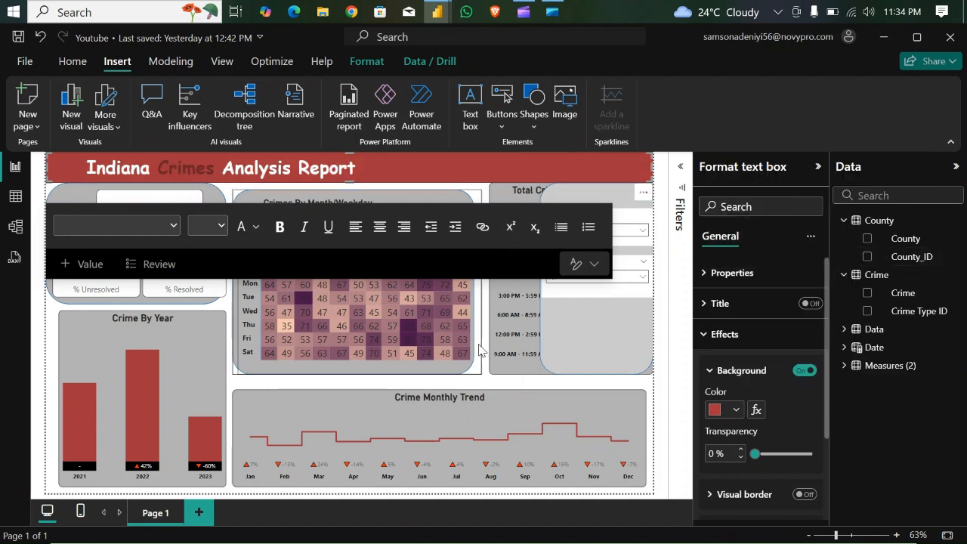
left_click(482, 350)
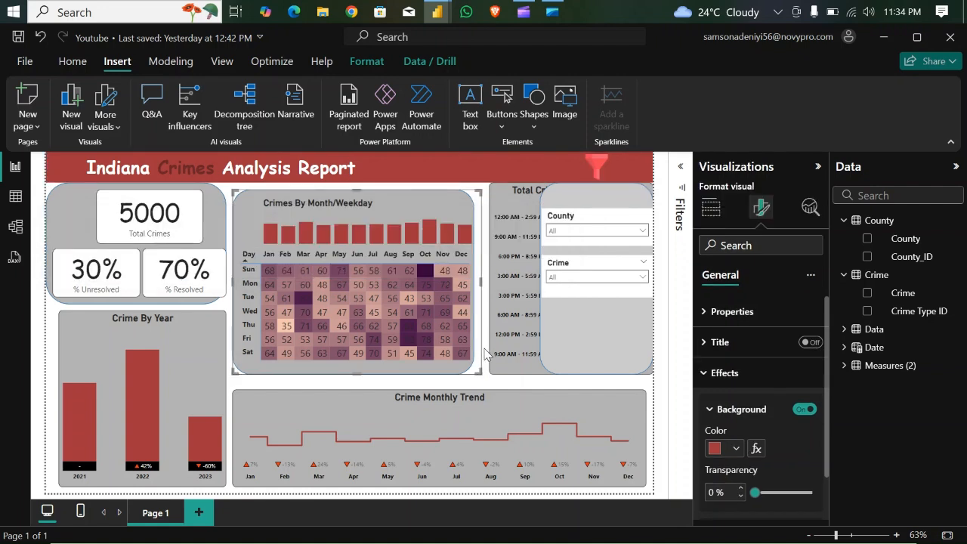
left_click(484, 354)
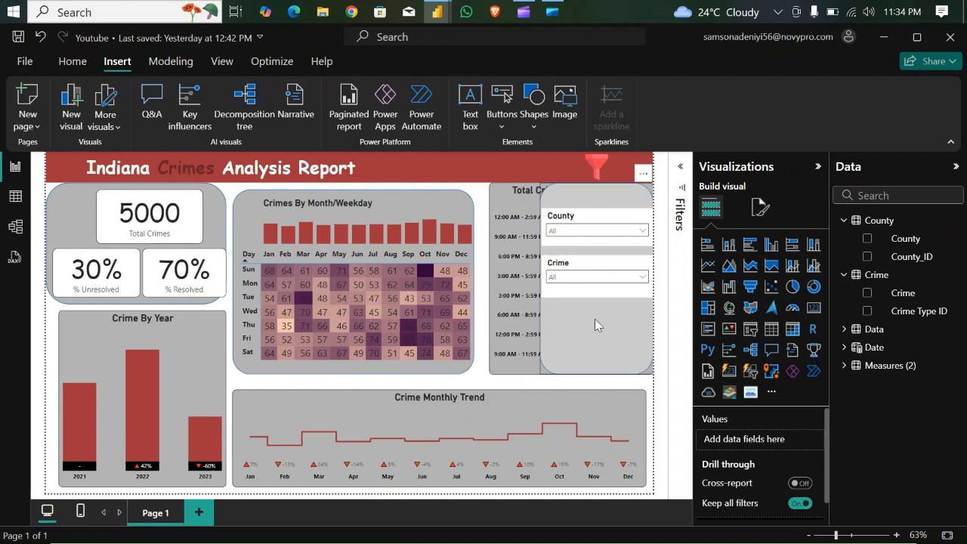
- Group the County slicer, the Crime slicer and the rounded rectangle behind them into one object
left_click(592, 220)
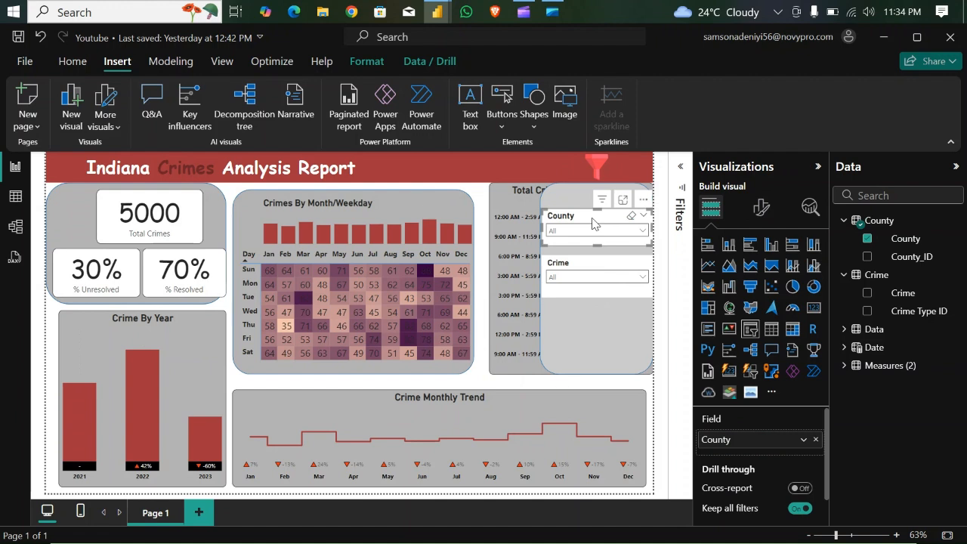
left_click(590, 270)
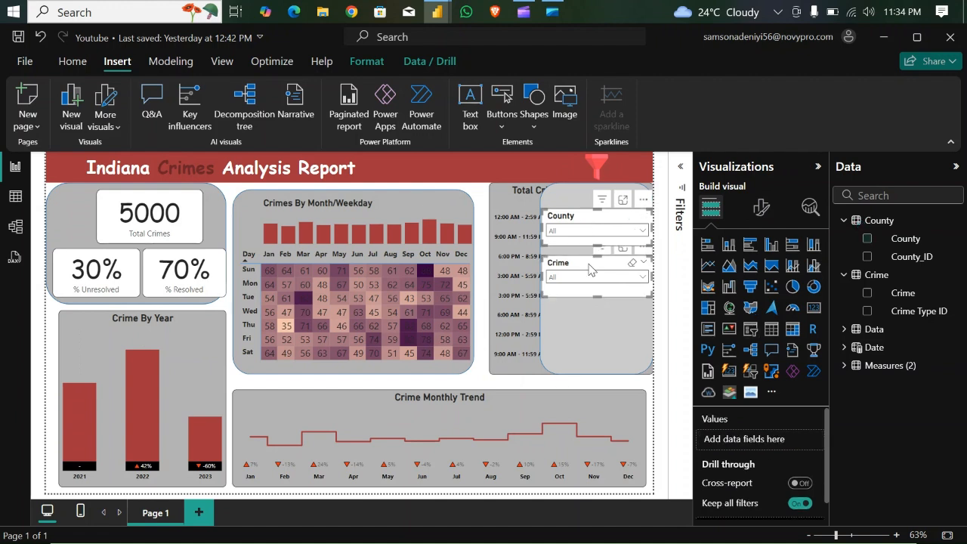
left_click(580, 322)
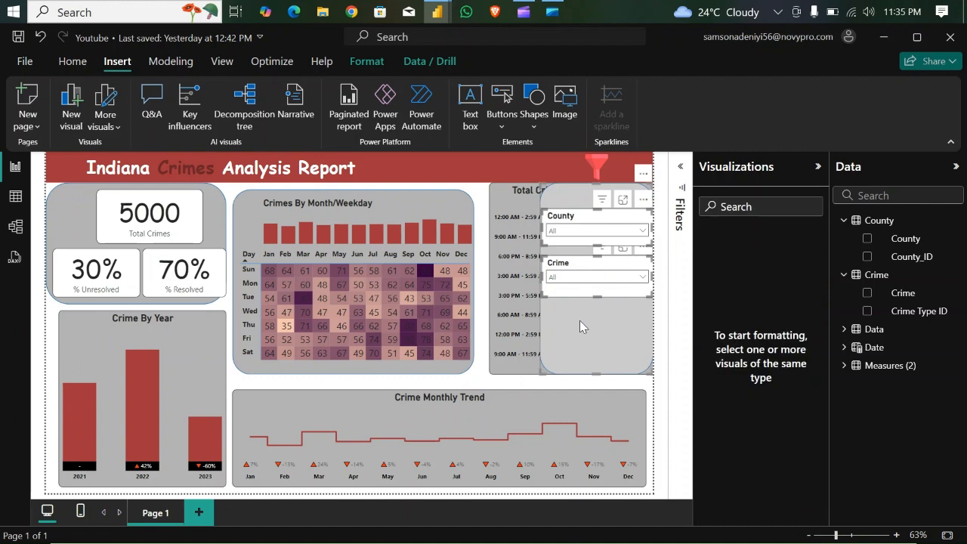
right_click(579, 325)
mouse_move(591, 332)
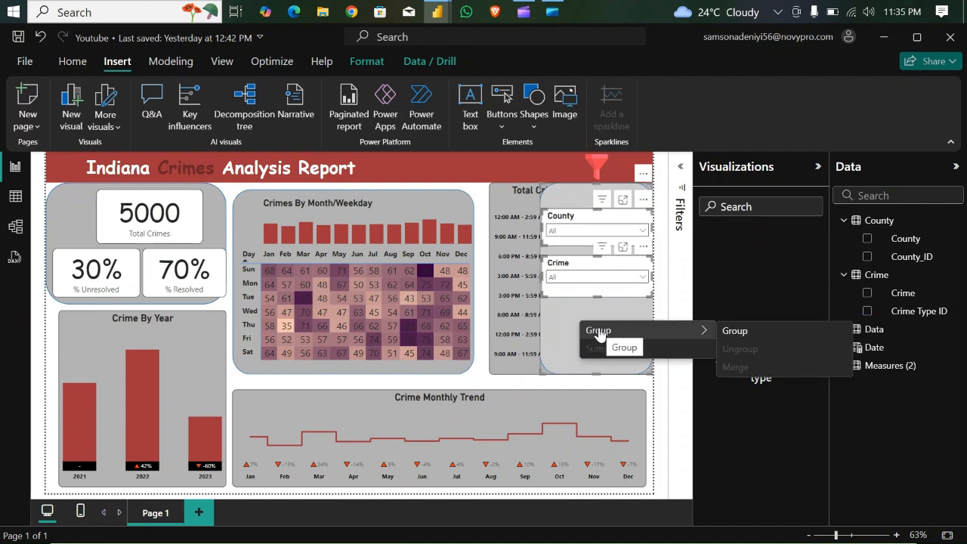
left_click(733, 331)
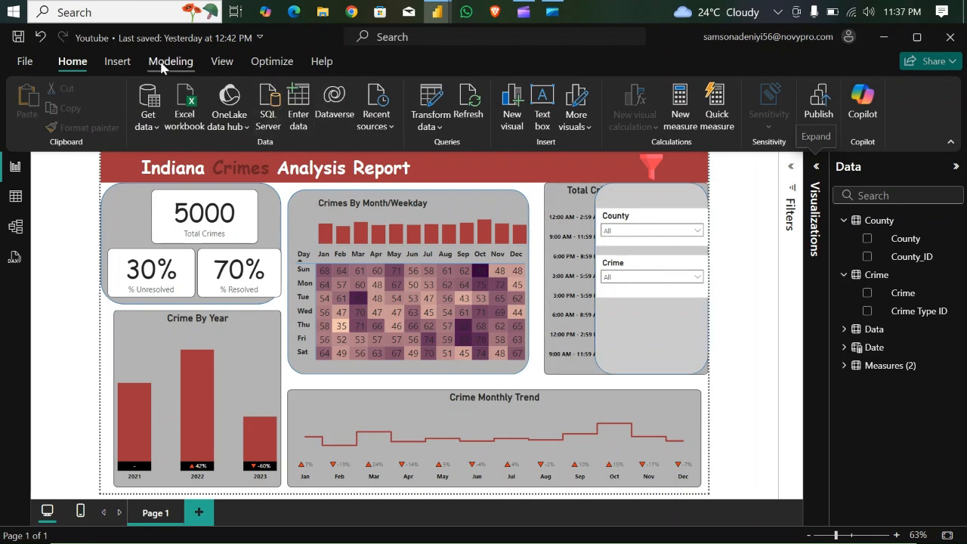
- Add a bookmark of the page with the slicer panel showing and name it Filter Open
left_click(217, 68)
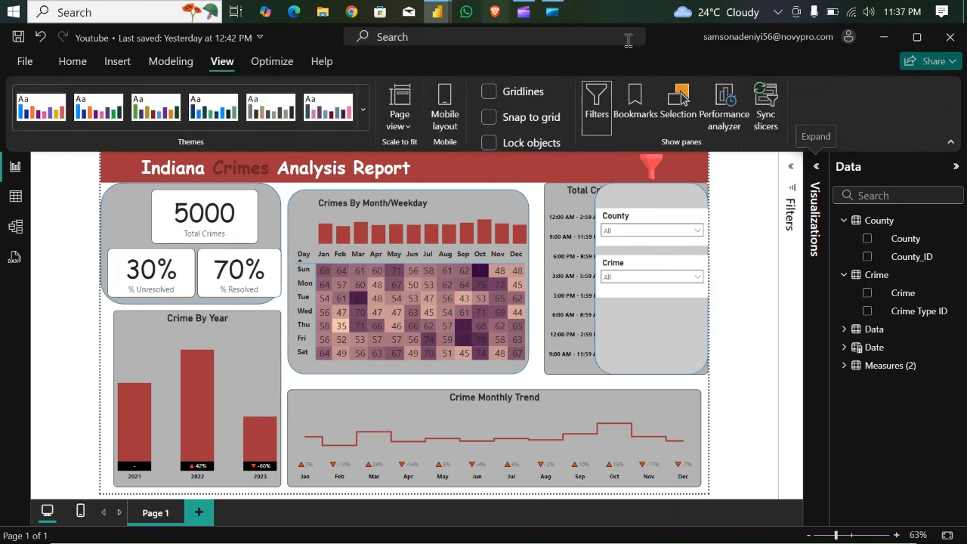
left_click(635, 113)
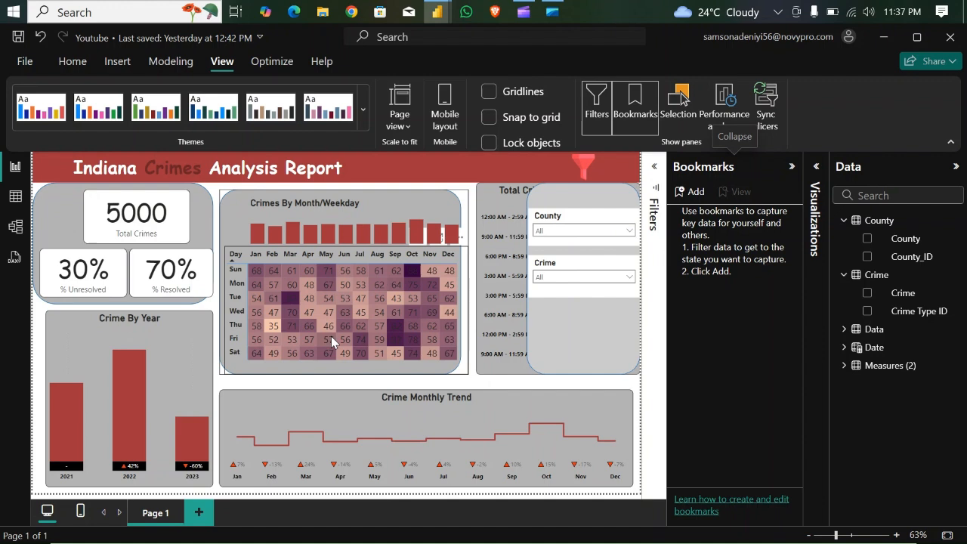
left_click(681, 194)
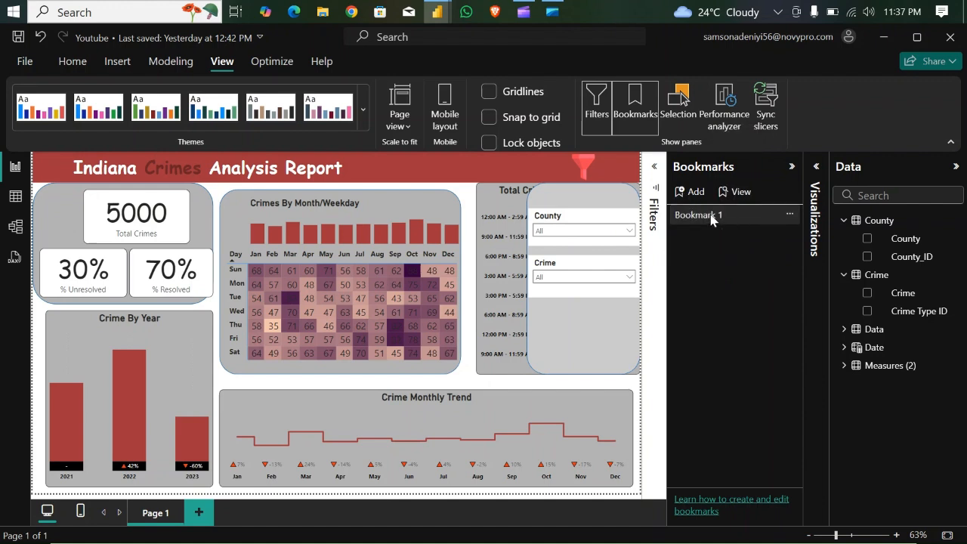
double_click(711, 216)
key("BackSpace")
key("BackSpace")
key("BackSpace")
key("BackSpace")
key("BackSpace")
key("BackSpace")
key("BackSpace")
key("BackSpace")
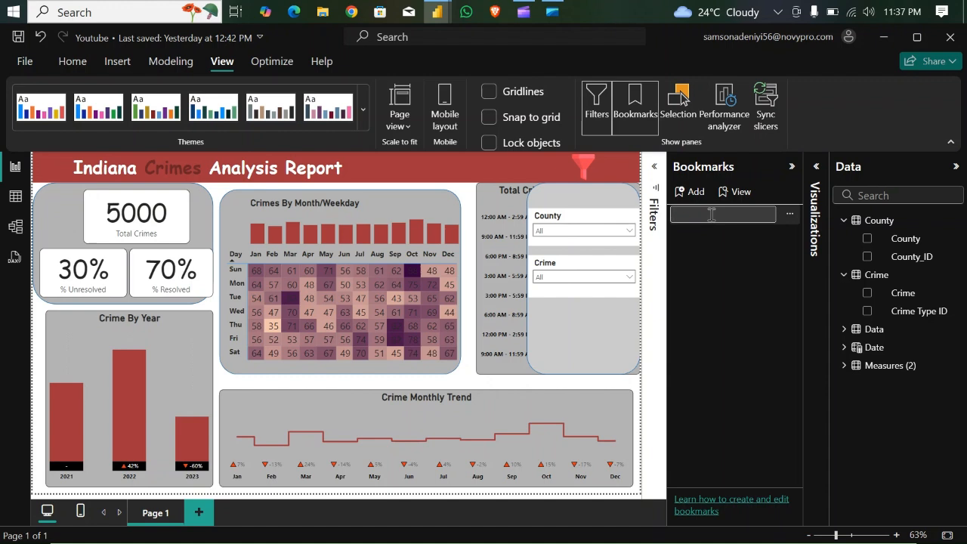
type("Filter Open")
key("Return")
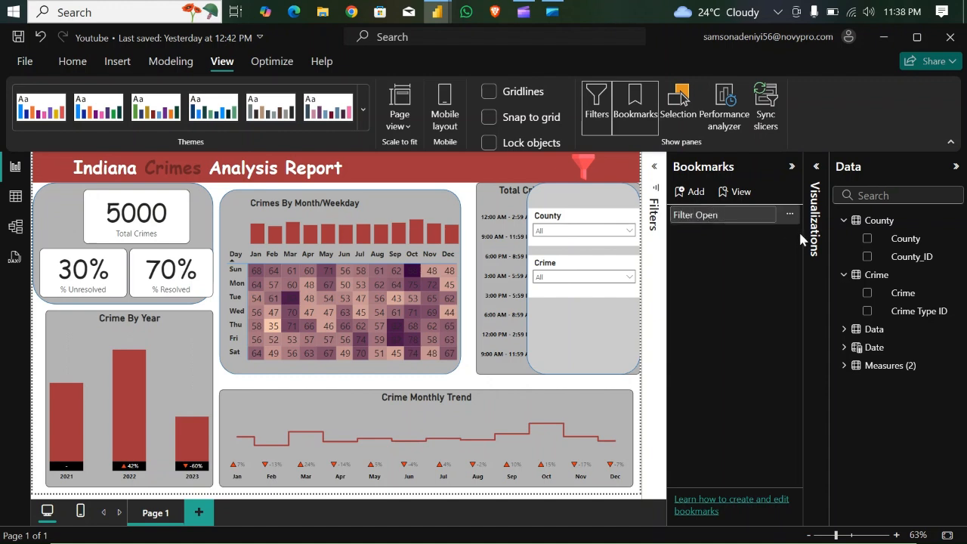
key("Return")
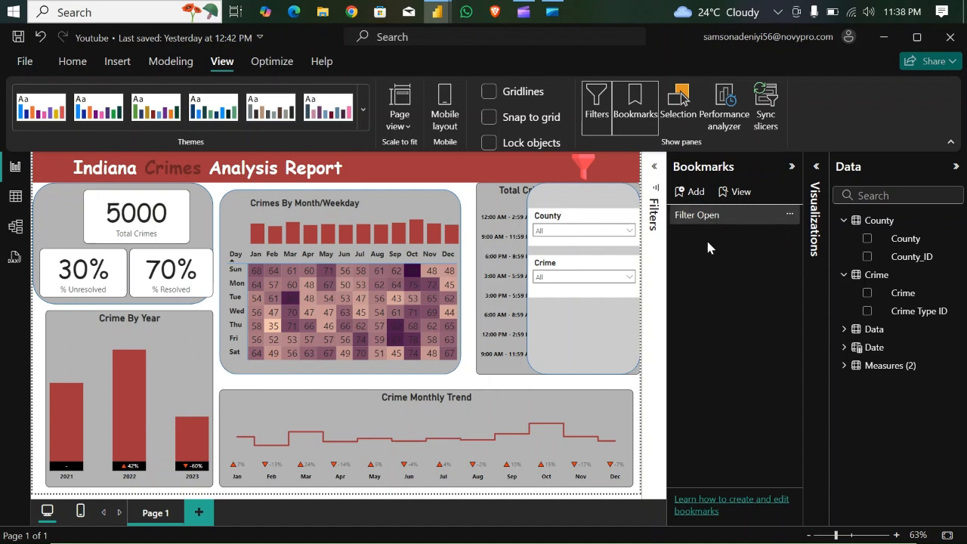
- Hide the slicer panel group and add a second bookmark named Filter Close
left_click(684, 112)
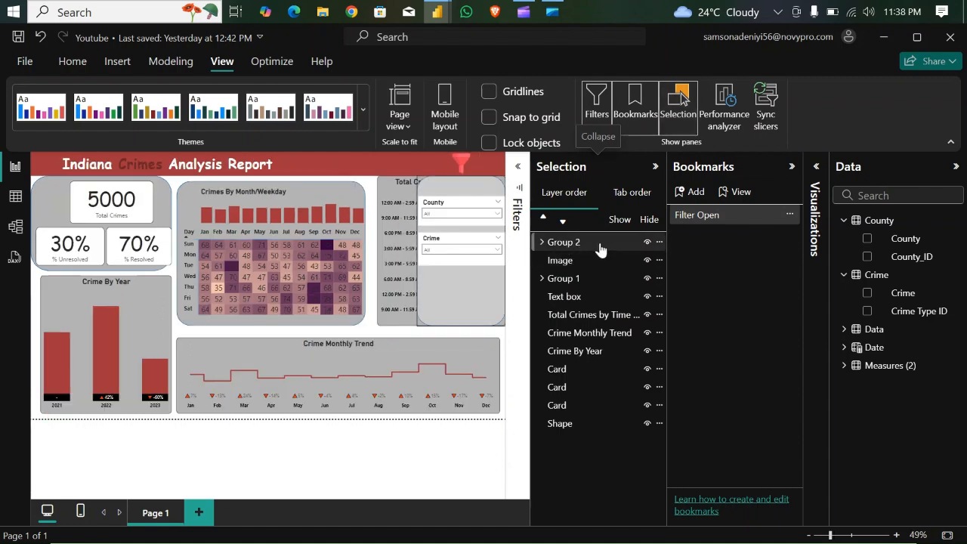
left_click(646, 242)
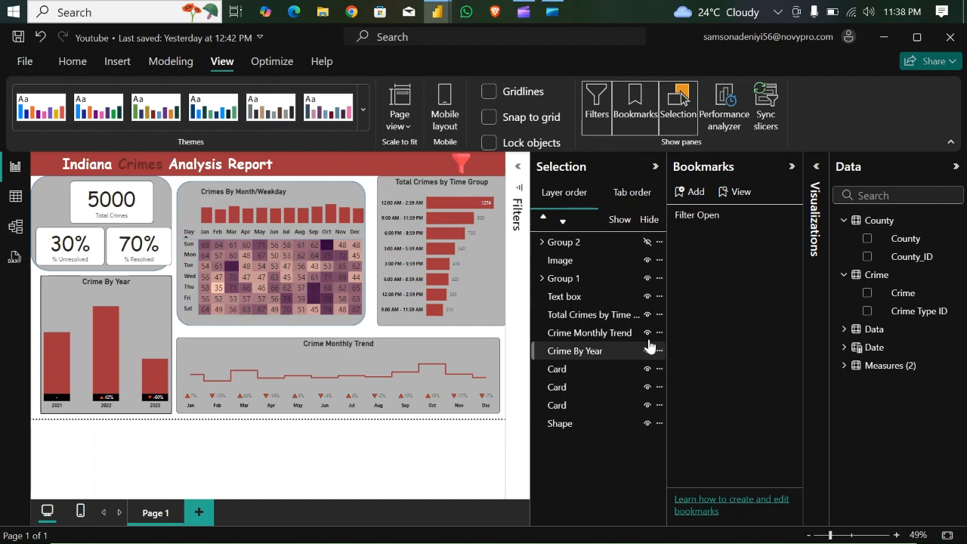
left_click(694, 196)
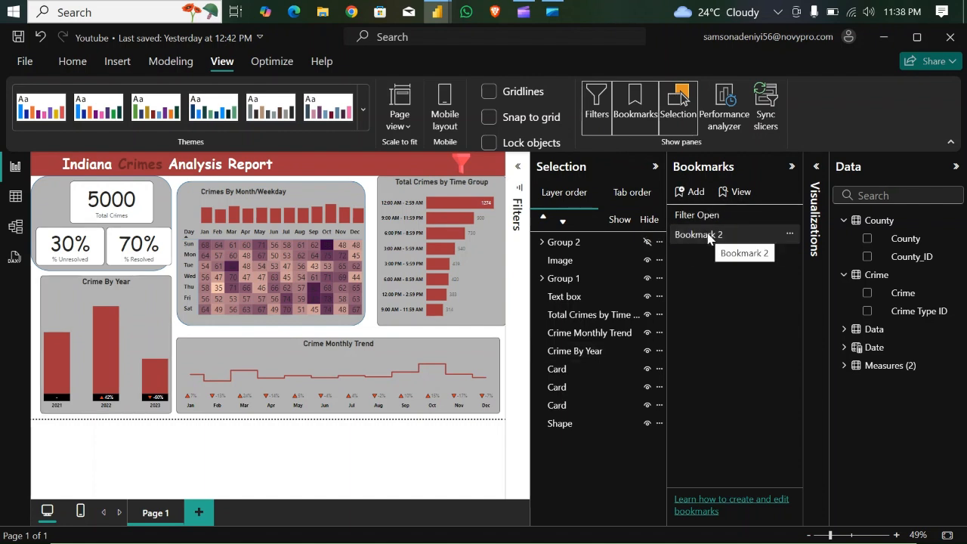
double_click(708, 236)
key("BackSpace")
key("BackSpace")
key("BackSpace")
key("BackSpace")
key("BackSpace")
key("BackSpace")
key("BackSpace")
key("BackSpace")
key("BackSpace")
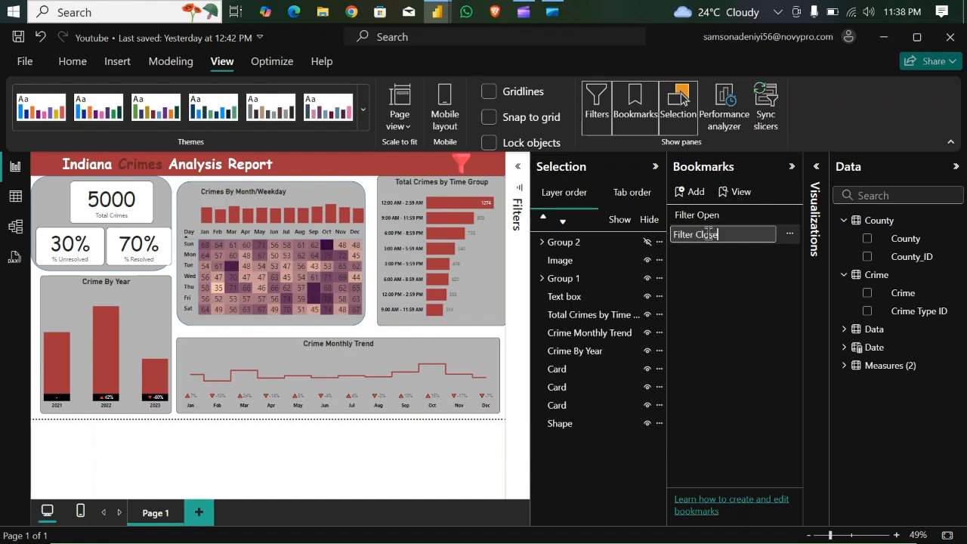
left_click(730, 262)
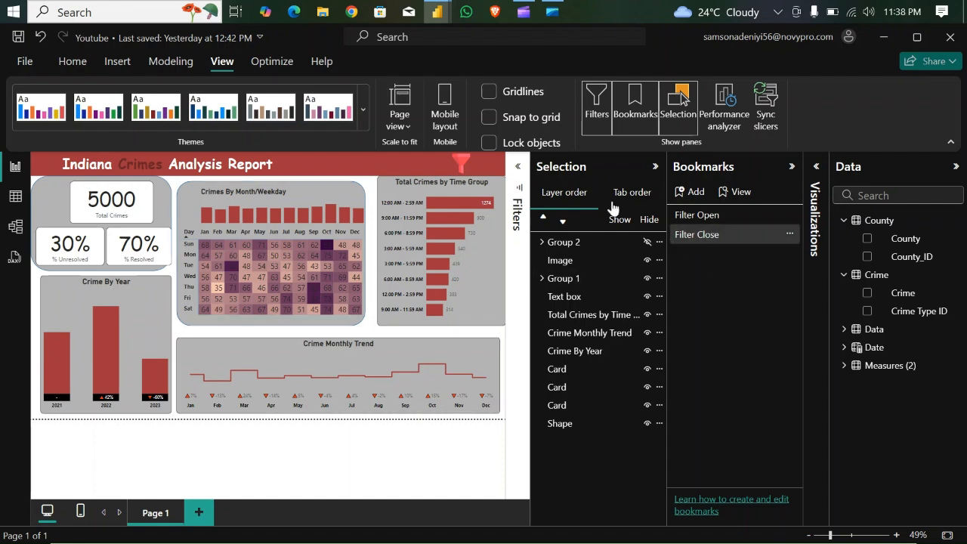
- Turn on the filter icon's action with type Bookmark and target Filter Open, and test the icon on the page
left_click(655, 166)
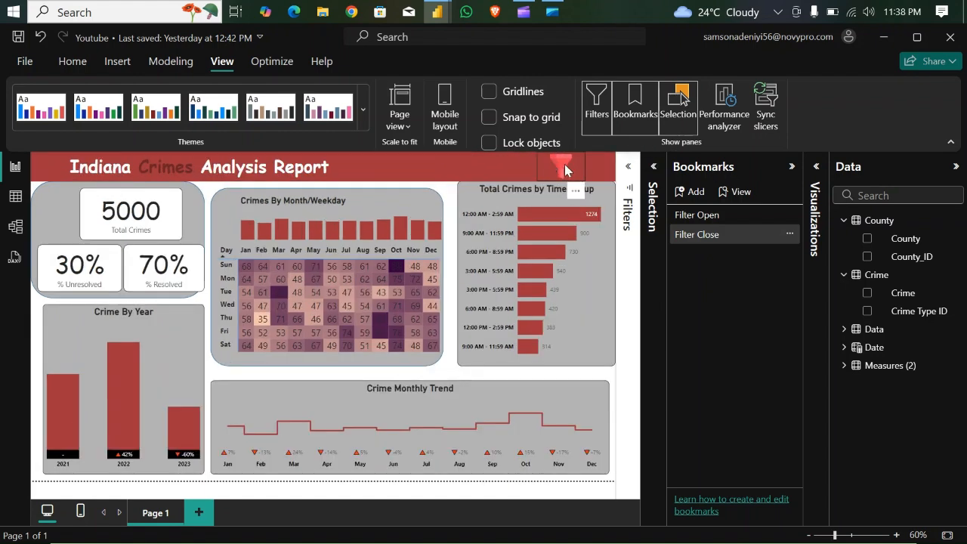
left_click(565, 170)
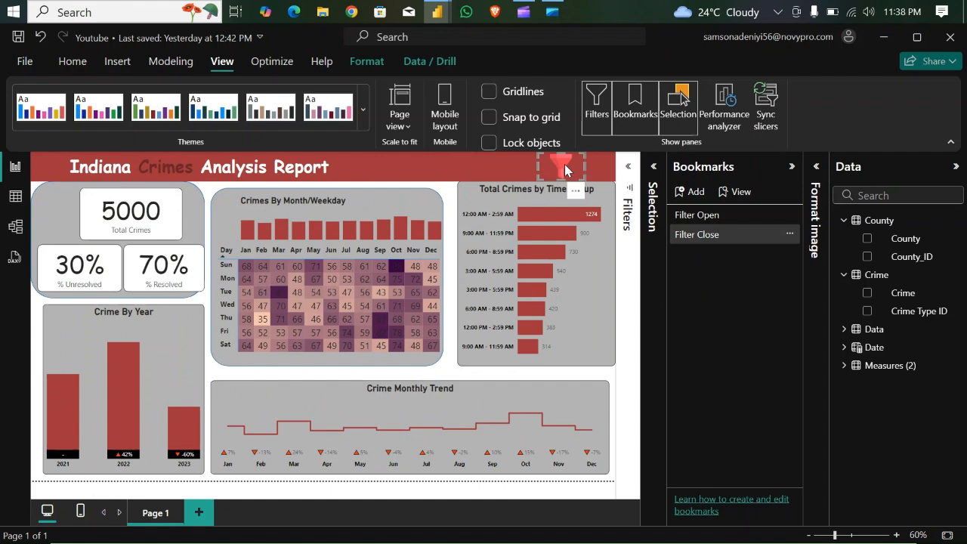
left_click(816, 170)
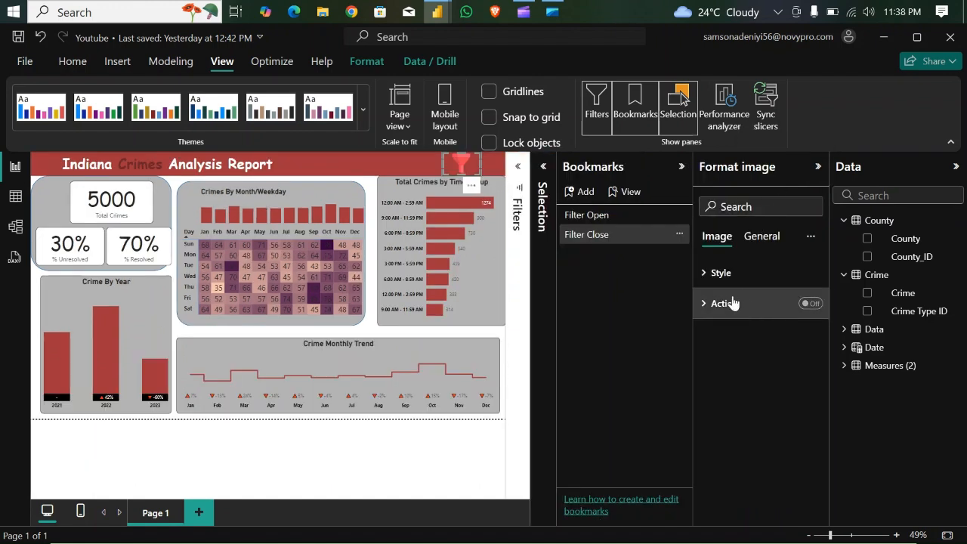
left_click(810, 303)
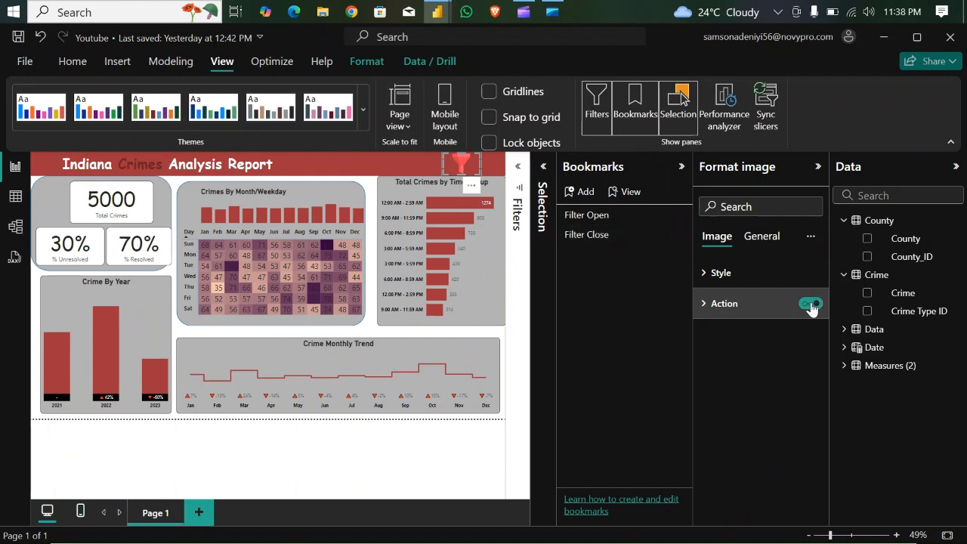
left_click(704, 305)
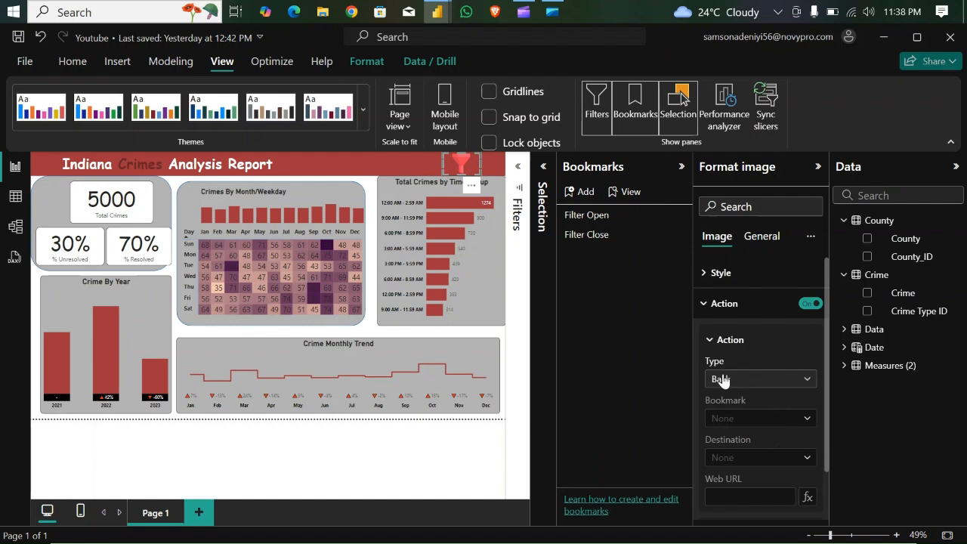
left_click(804, 384)
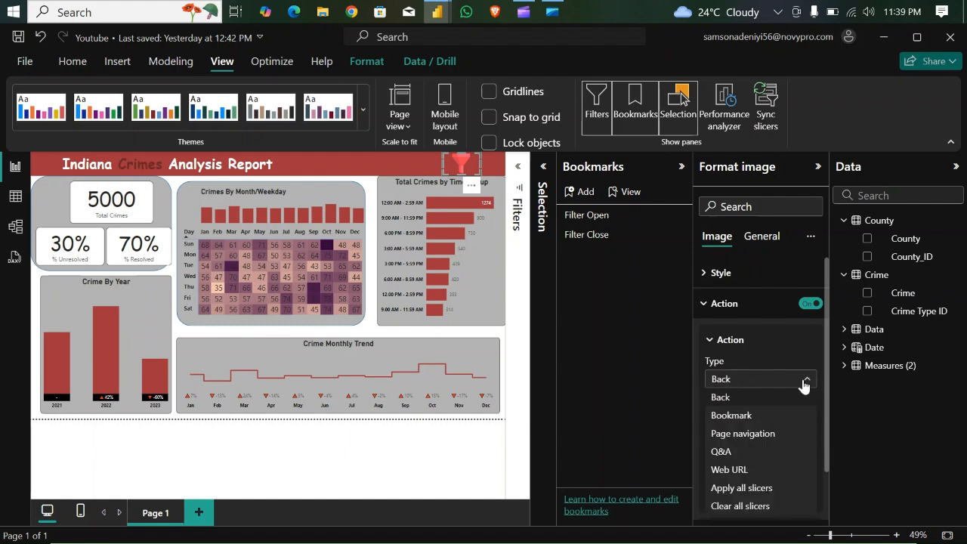
left_click(740, 416)
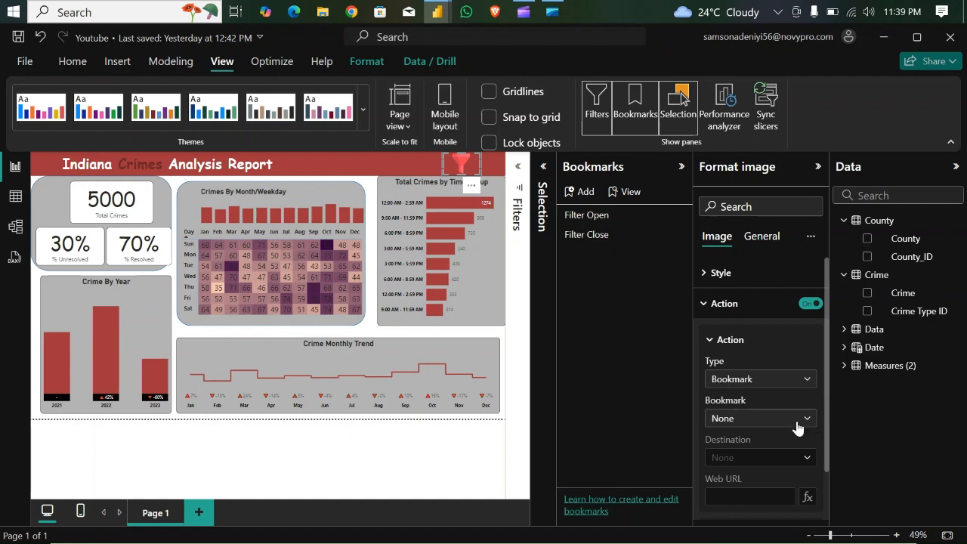
left_click(808, 419)
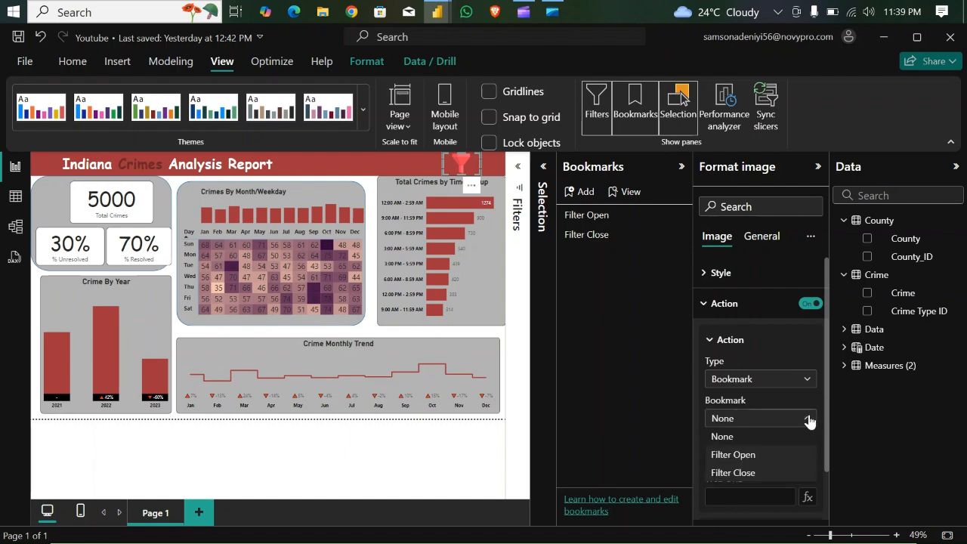
left_click(739, 455)
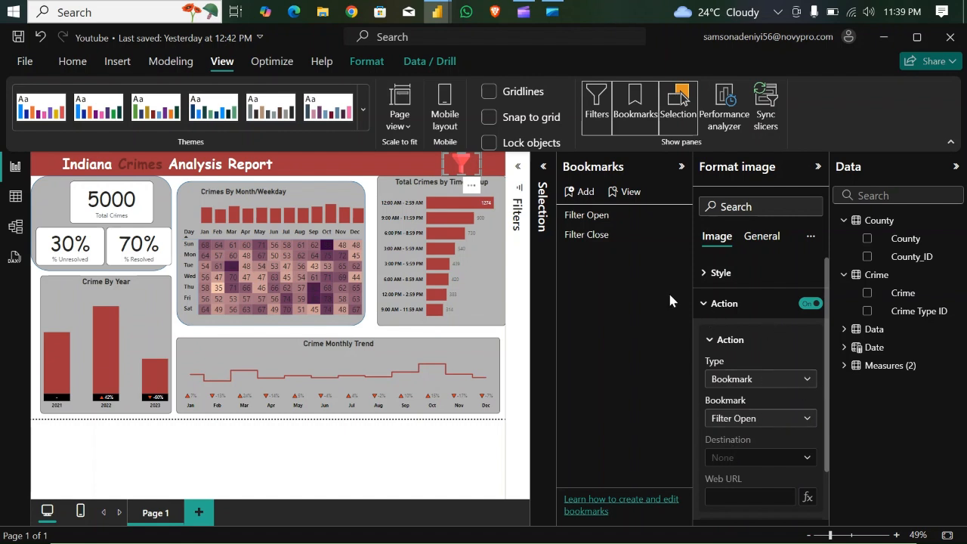
left_click(680, 167)
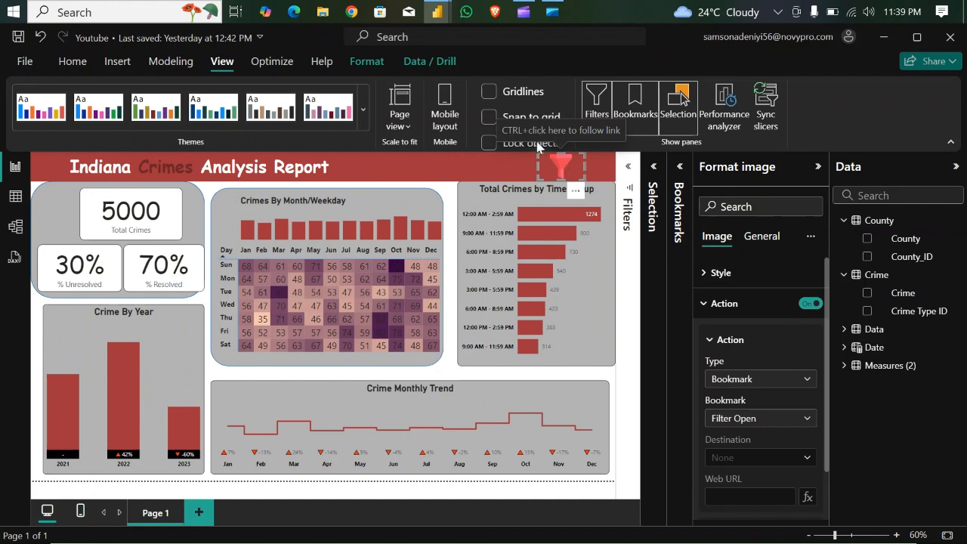
left_click(562, 172, "ctrl")
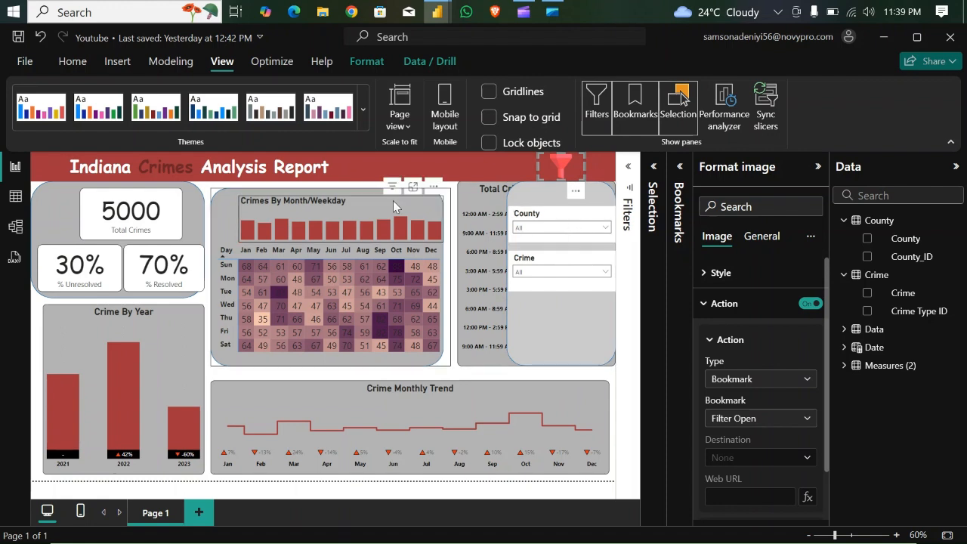
- Insert a blank button and place it in the upper-right corner of the slicer panel, above the County slicer
left_click(119, 61)
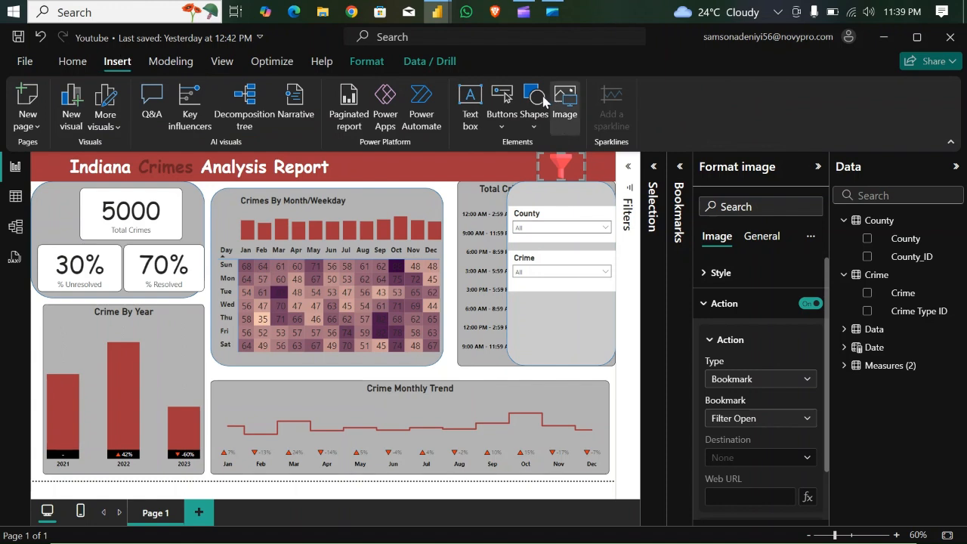
left_click(504, 116)
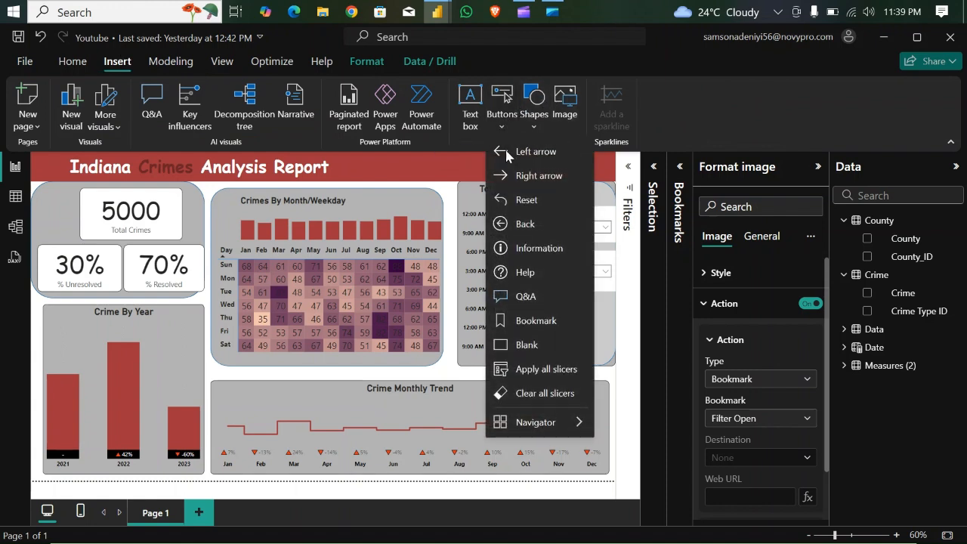
left_click(526, 346)
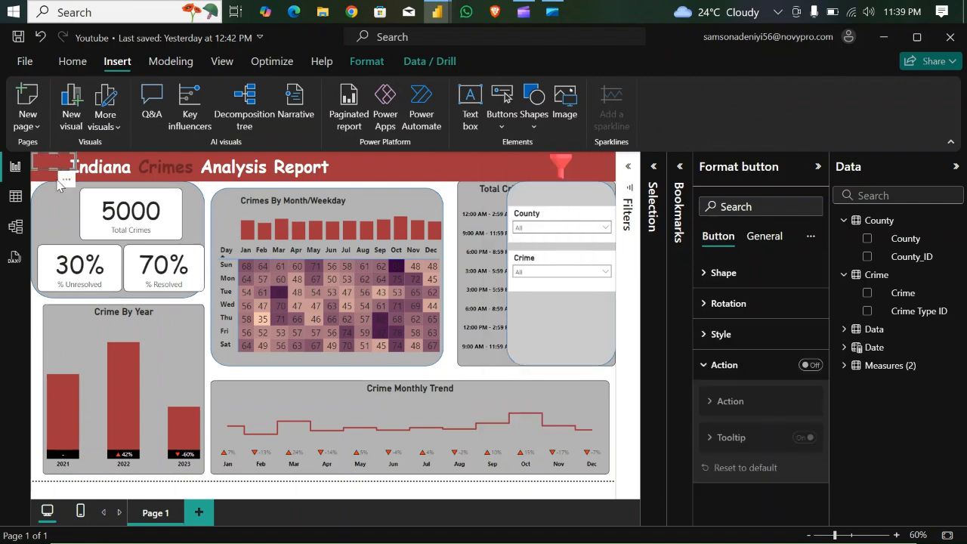
left_click_drag(61, 184, 597, 205)
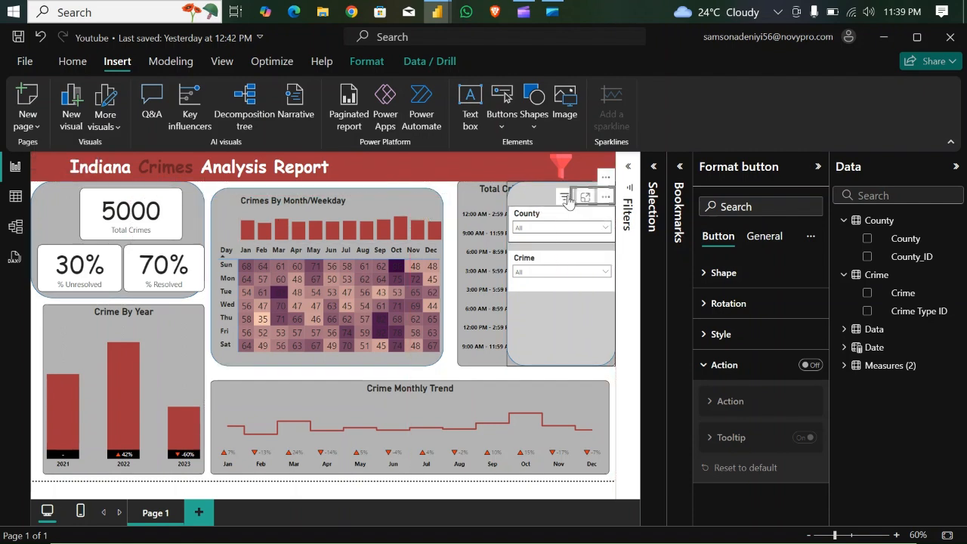
left_click_drag(573, 192, 602, 201)
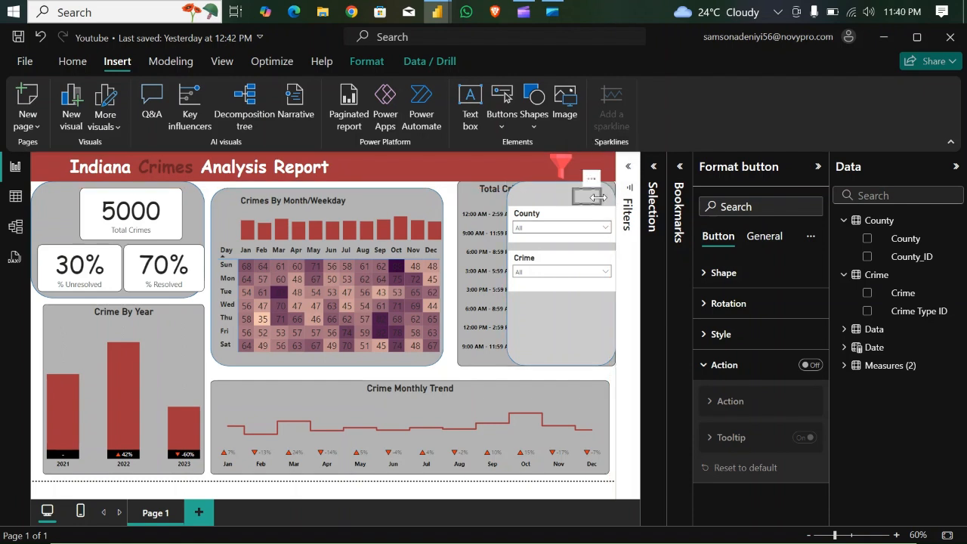
- Turn on the blank button's text and set it to X
left_click(703, 273)
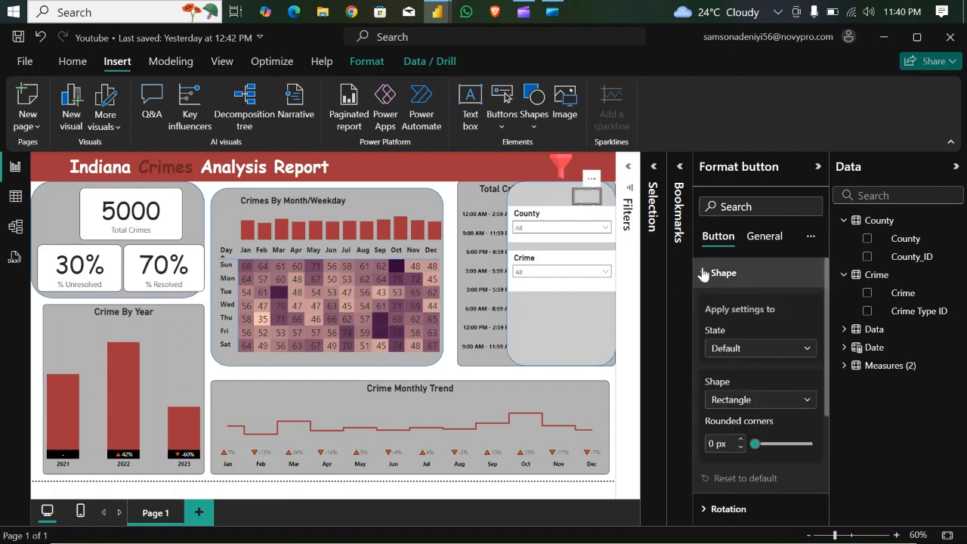
left_click(703, 274)
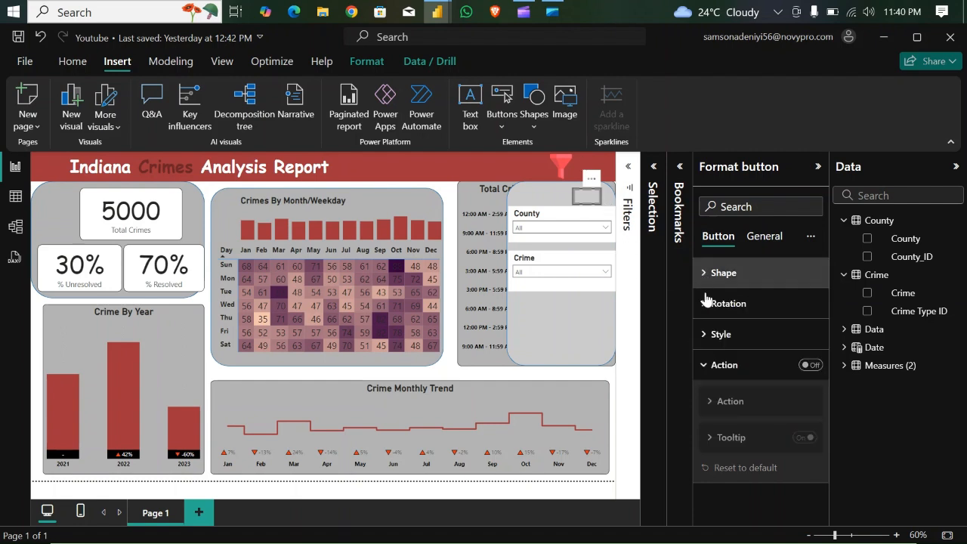
left_click(706, 336)
left_click(706, 336)
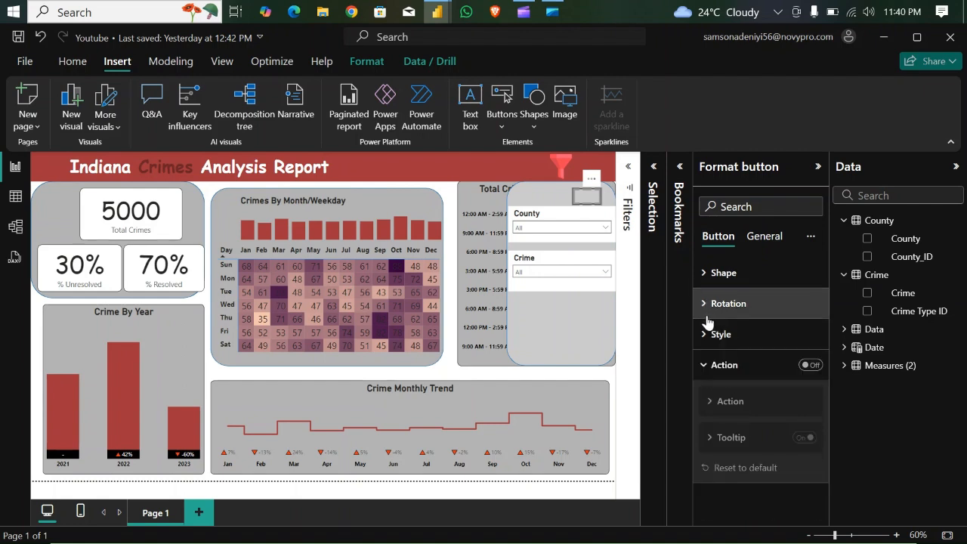
left_click(706, 336)
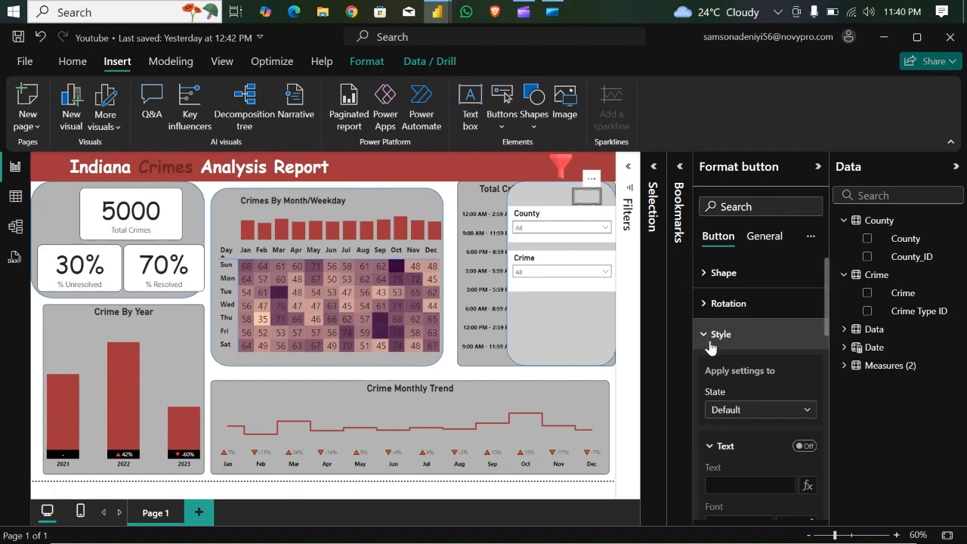
left_click(805, 446)
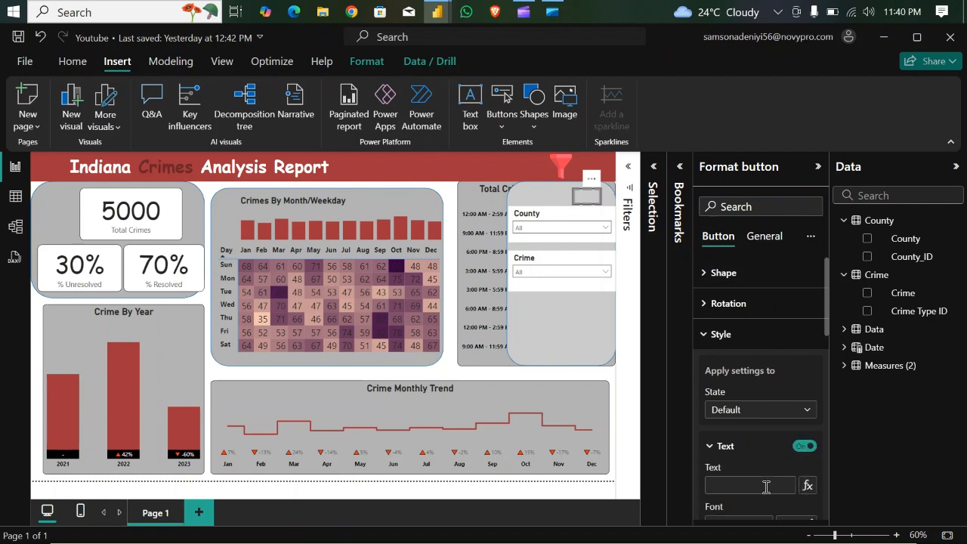
left_click(763, 485)
scroll(828, 340, "down", 1)
scroll(765, 413, "down", 3)
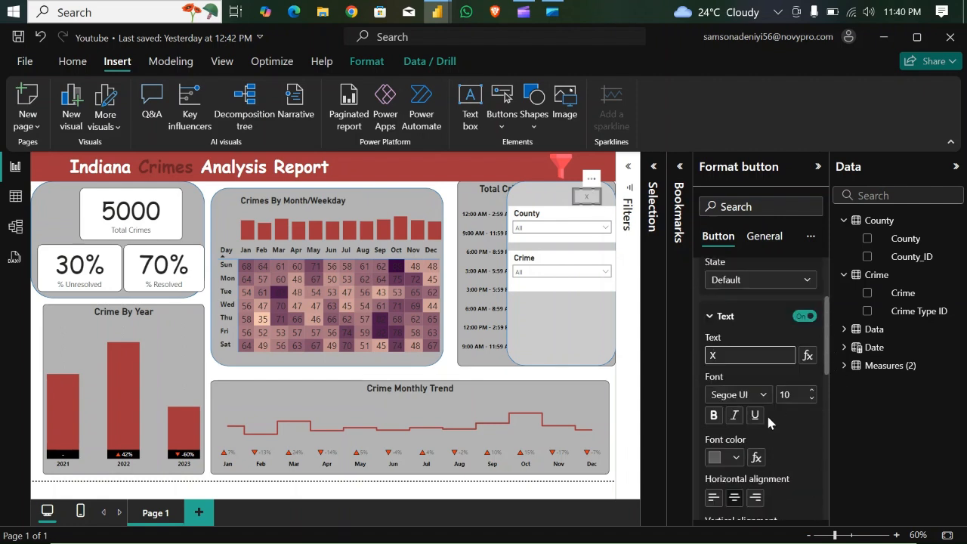
- Format the button's X as bold black (#000000) text at size 18
left_click(736, 458)
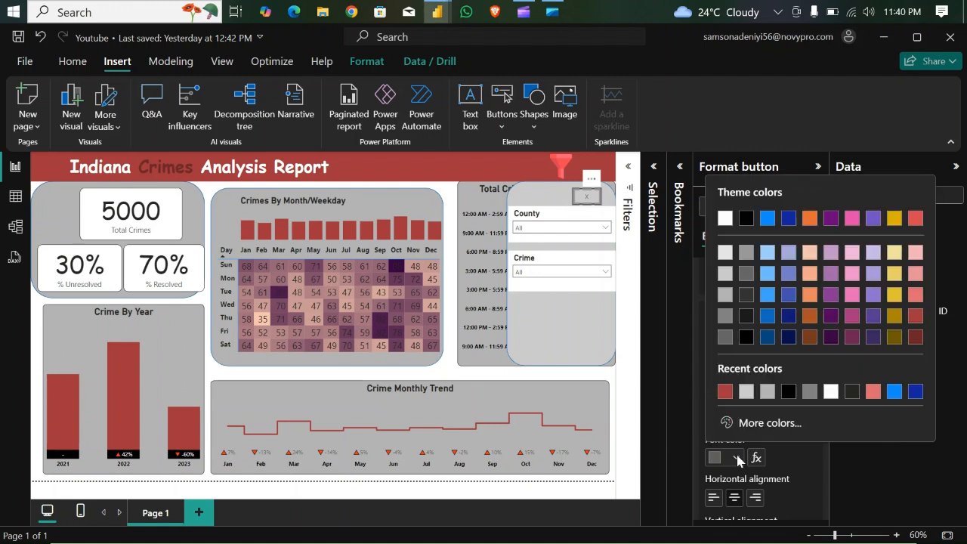
left_click(789, 392)
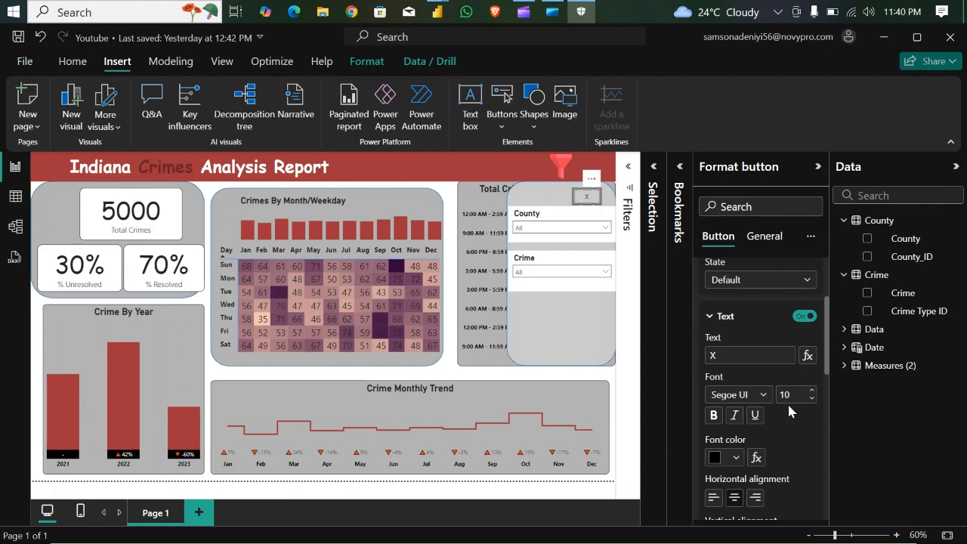
left_click(811, 394)
left_click(810, 393)
left_click(811, 393)
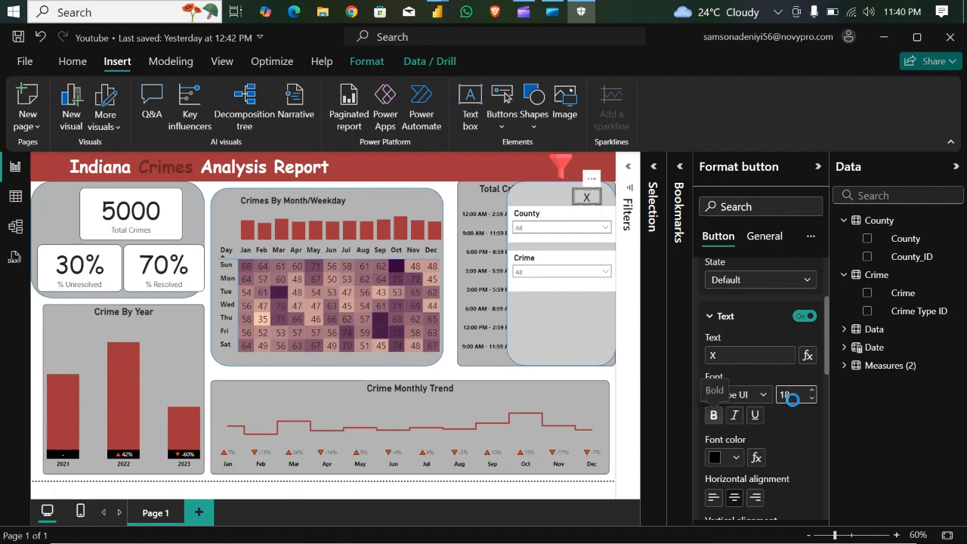
left_click(587, 203)
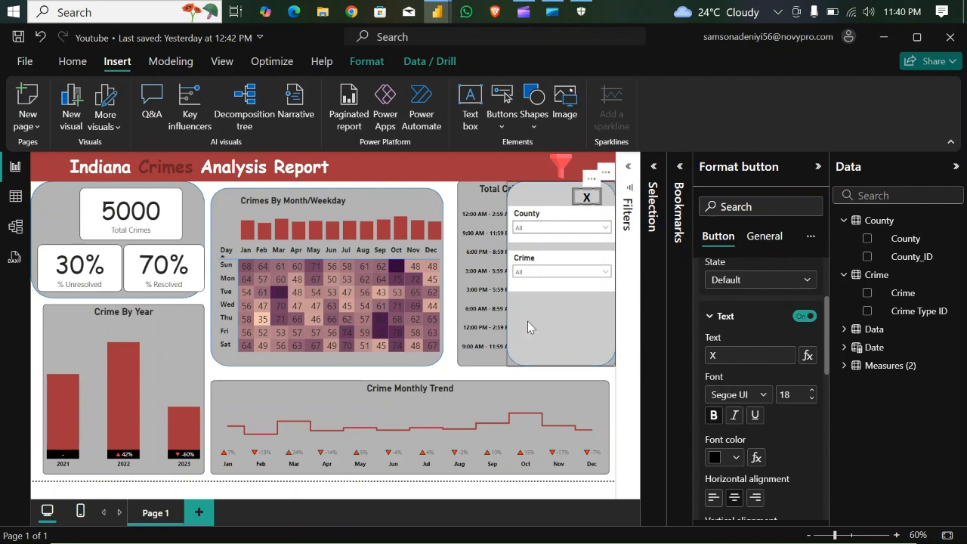
- Move the X button into the slicer panel's group, Group 2, and check it by hiding and showing the group
mouse_move(492, 428)
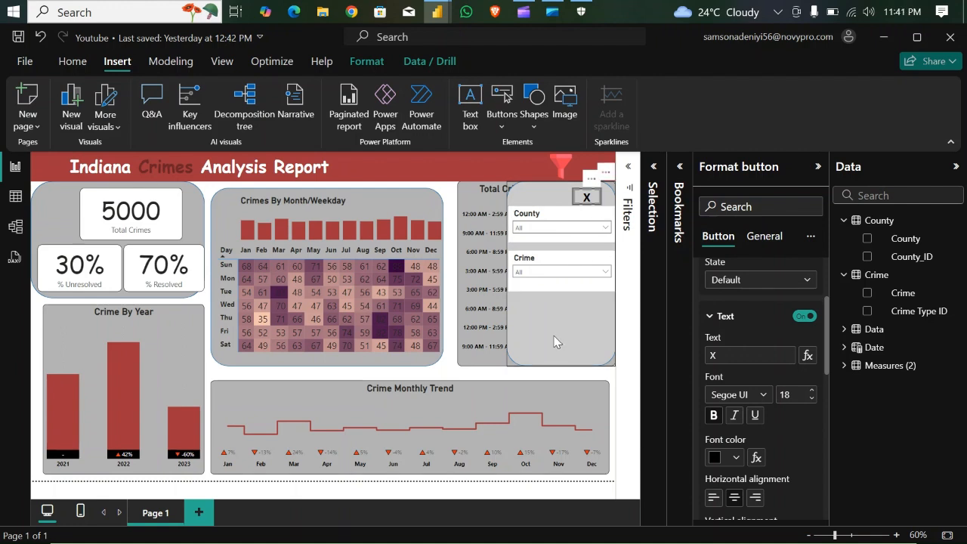
left_click(654, 172)
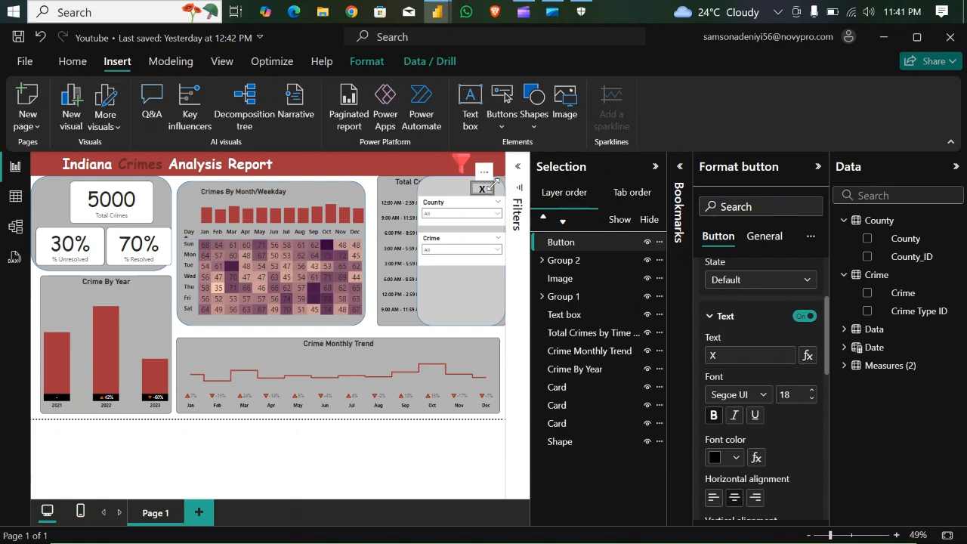
left_click(542, 260)
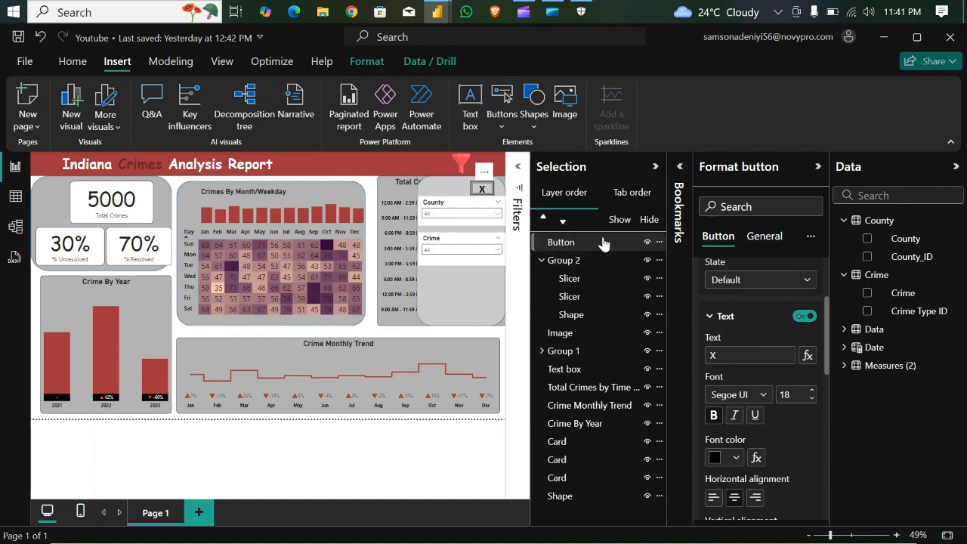
left_click_drag(608, 240, 615, 270)
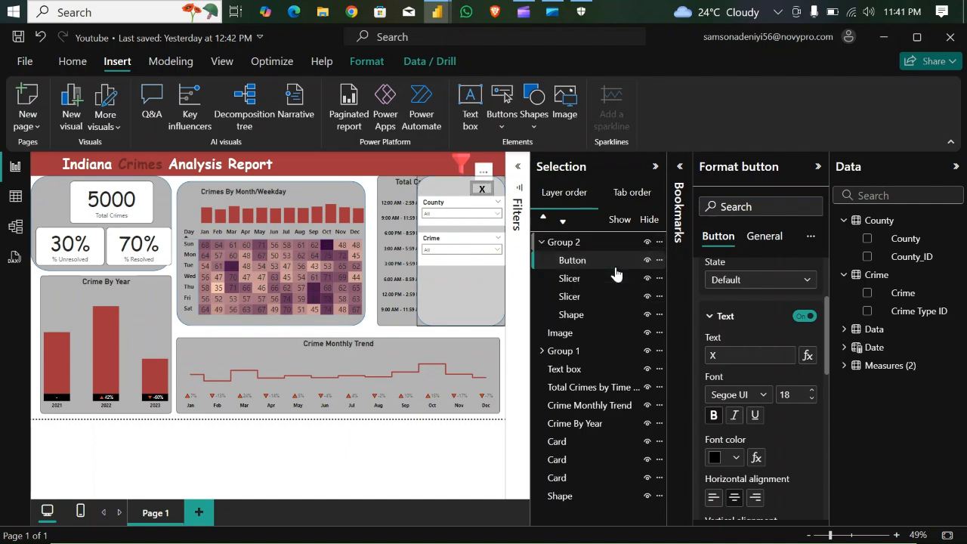
left_click(541, 242)
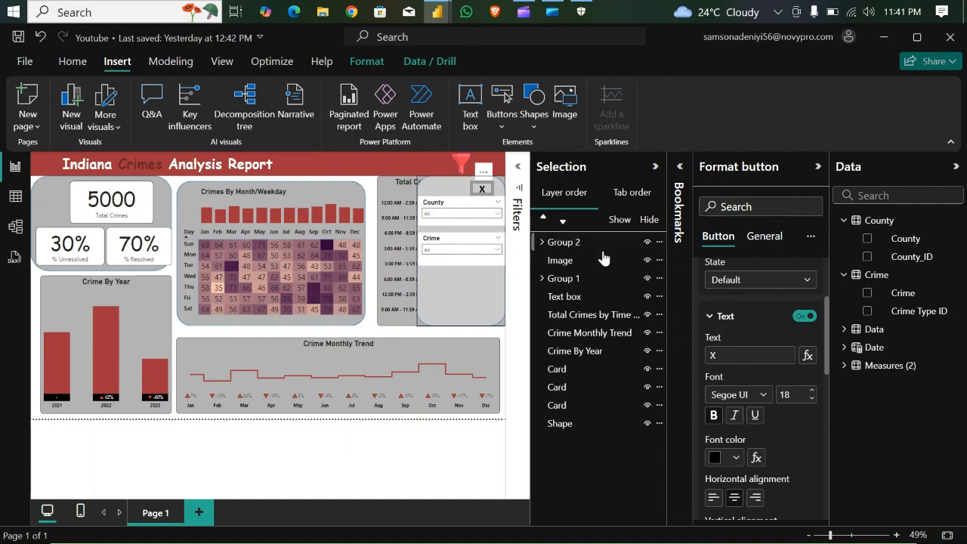
left_click(648, 243)
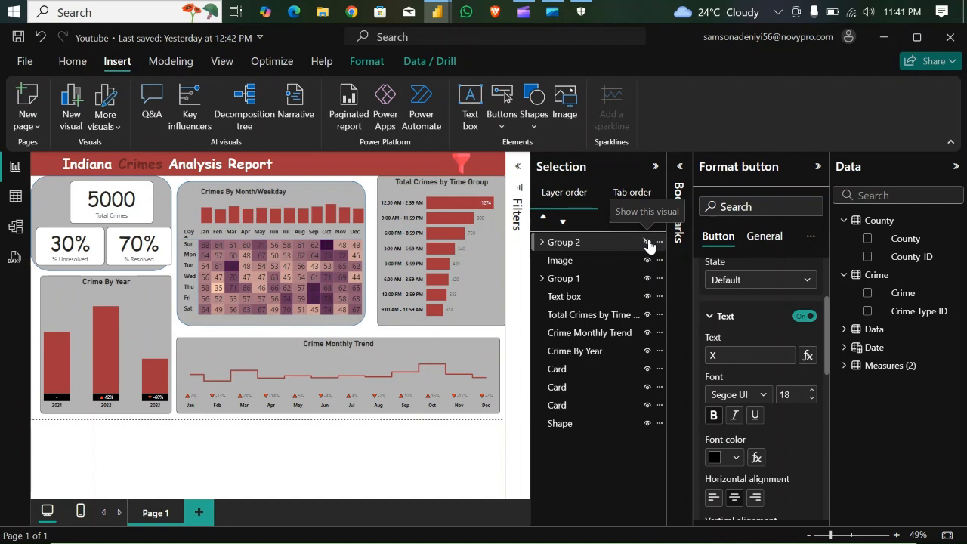
left_click(648, 243)
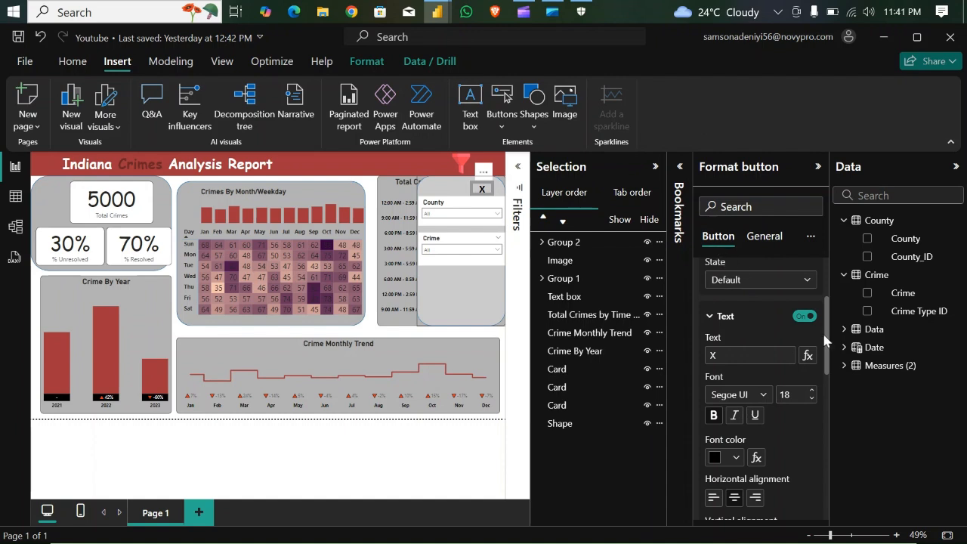
- Turn on the X button's action with type Bookmark and target Filter Close
left_click_drag(826, 340, 822, 283)
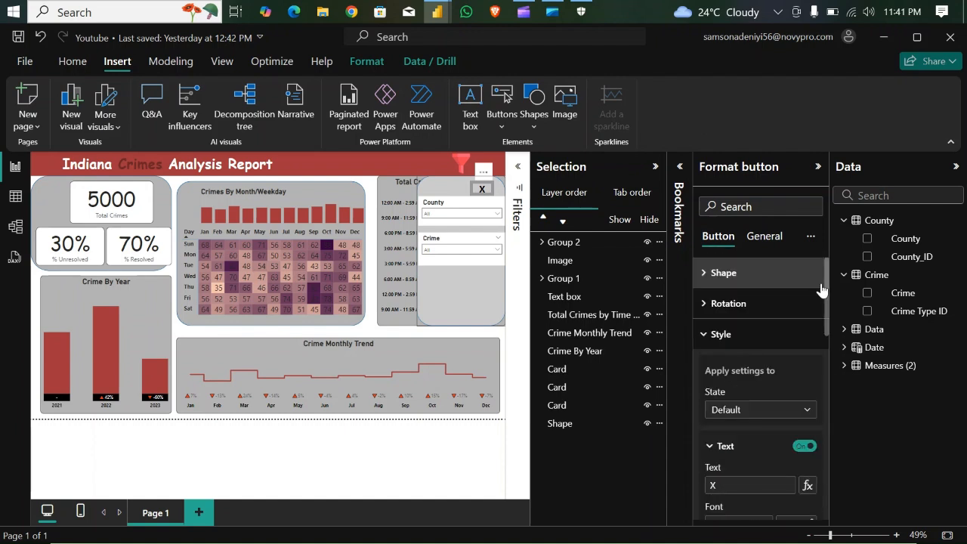
left_click(705, 336)
left_click(748, 365)
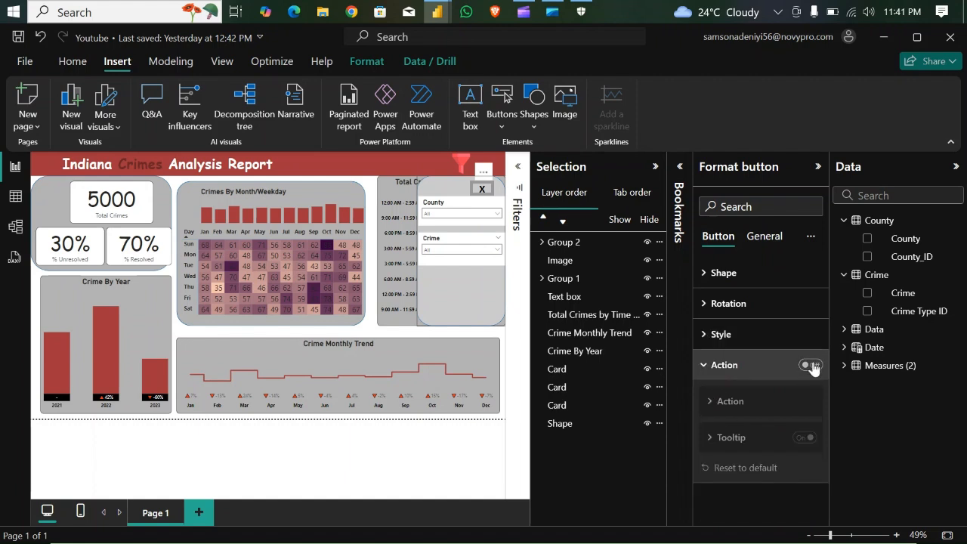
left_click(810, 366)
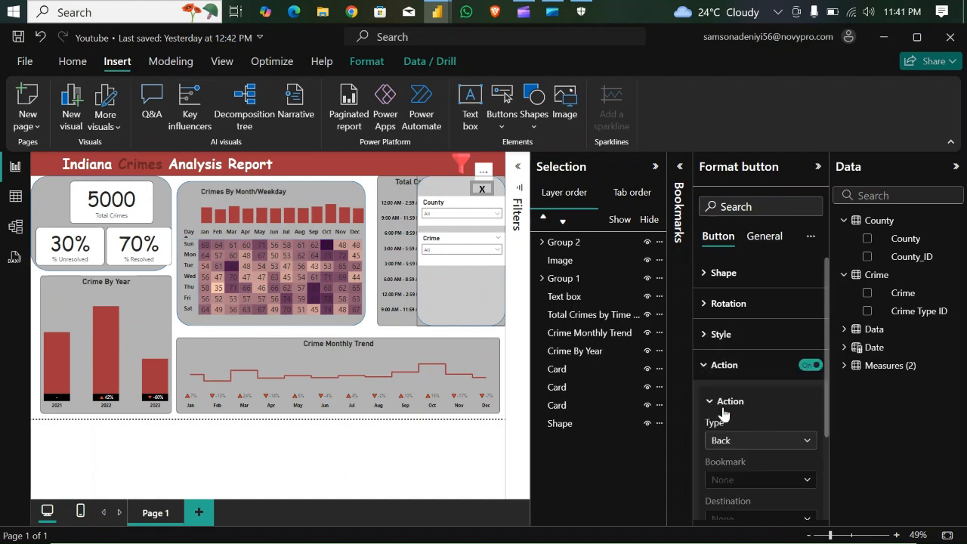
left_click(812, 442)
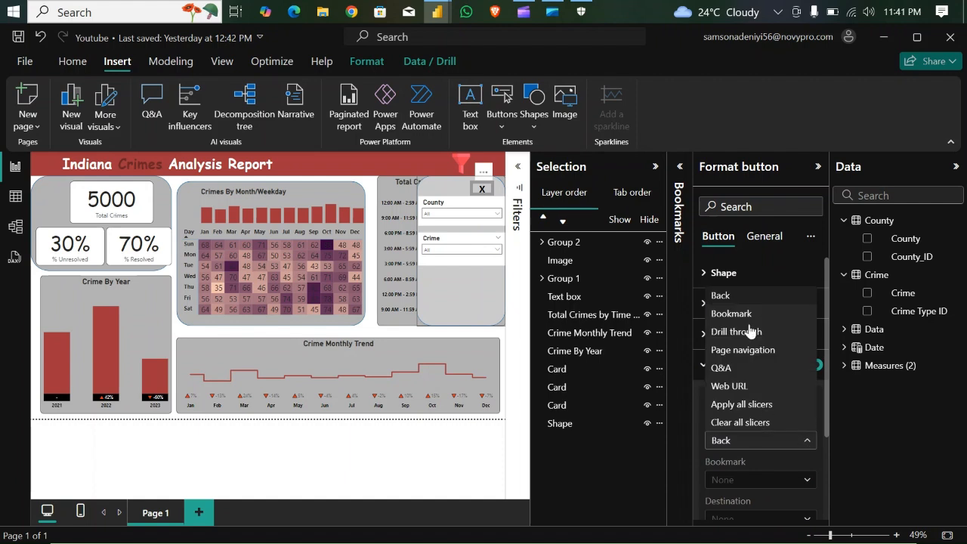
left_click(745, 296)
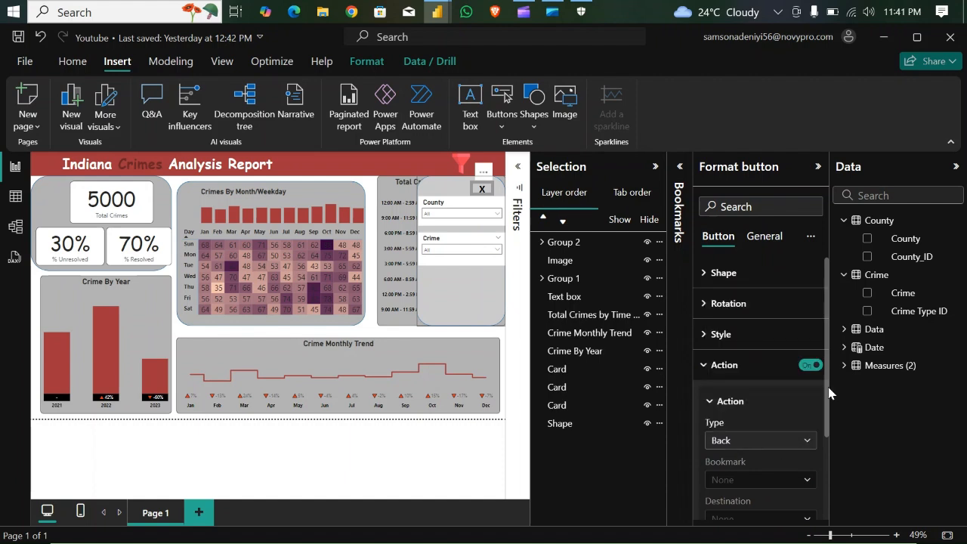
scroll(830, 408, "down", 2)
left_click(807, 408)
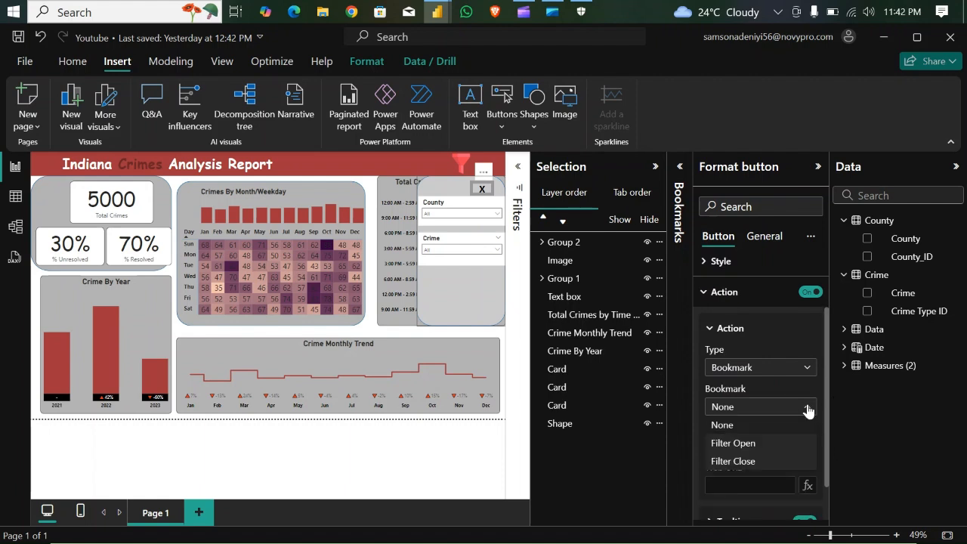
left_click(742, 460)
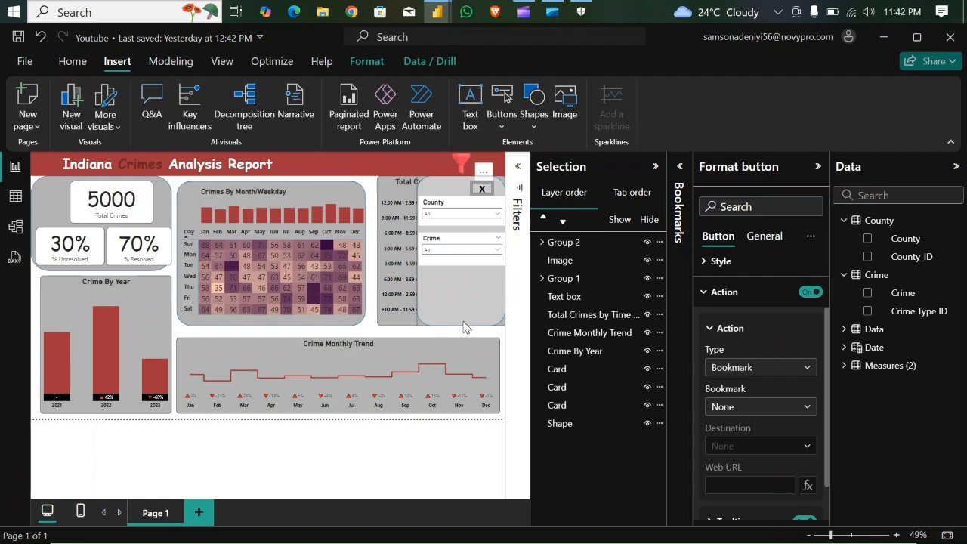
- Collapse the open side panes and test closing and reopening the slicer panel with the X button and the filter icon
left_click(818, 166)
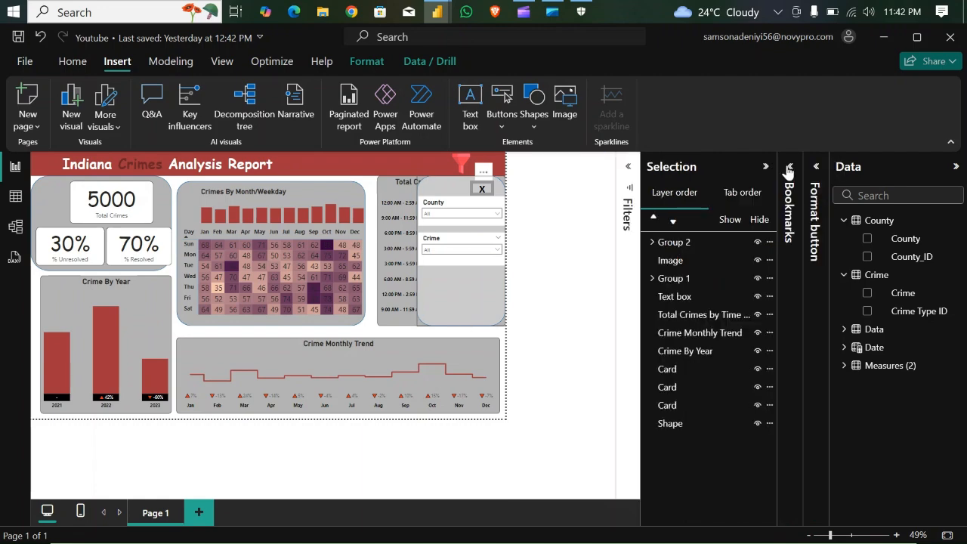
left_click(768, 168)
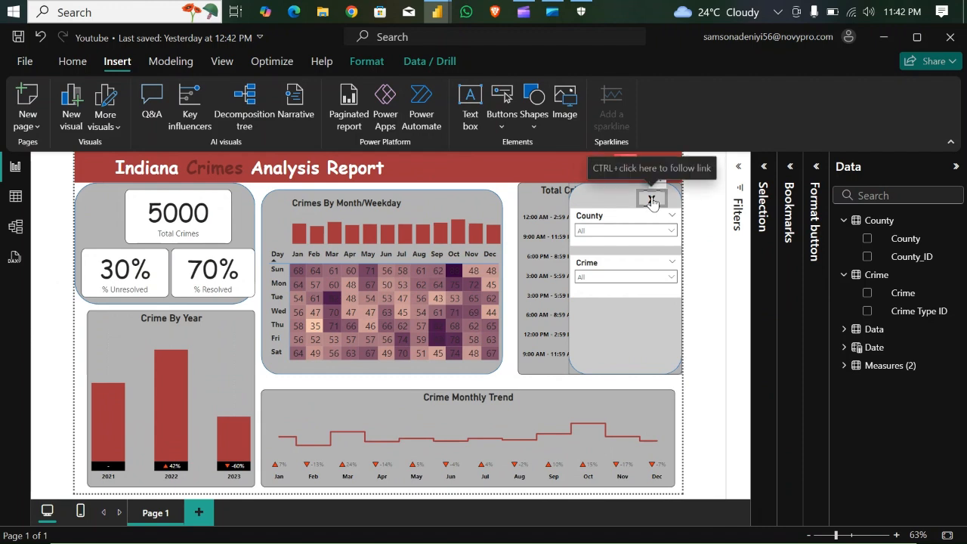
left_click(652, 200, "ctrl")
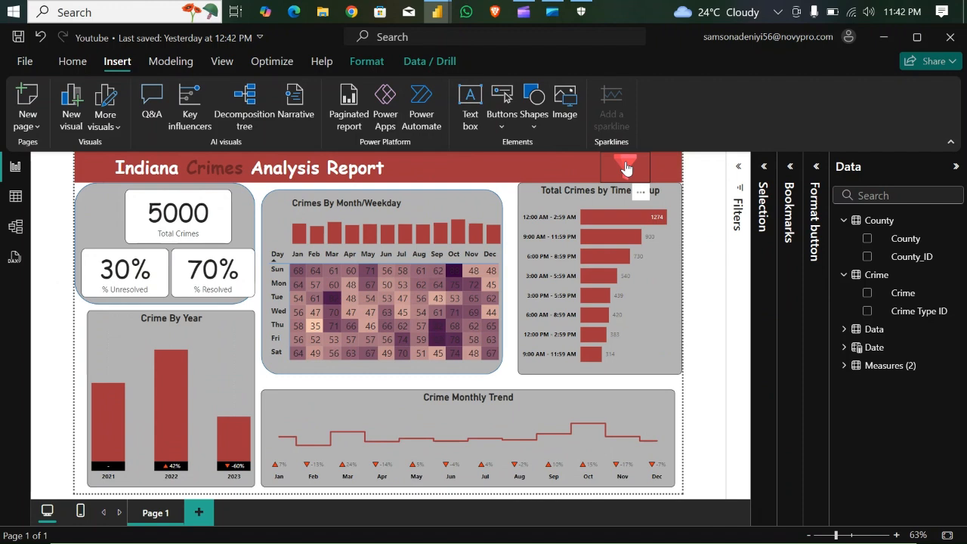
left_click(625, 167, "ctrl")
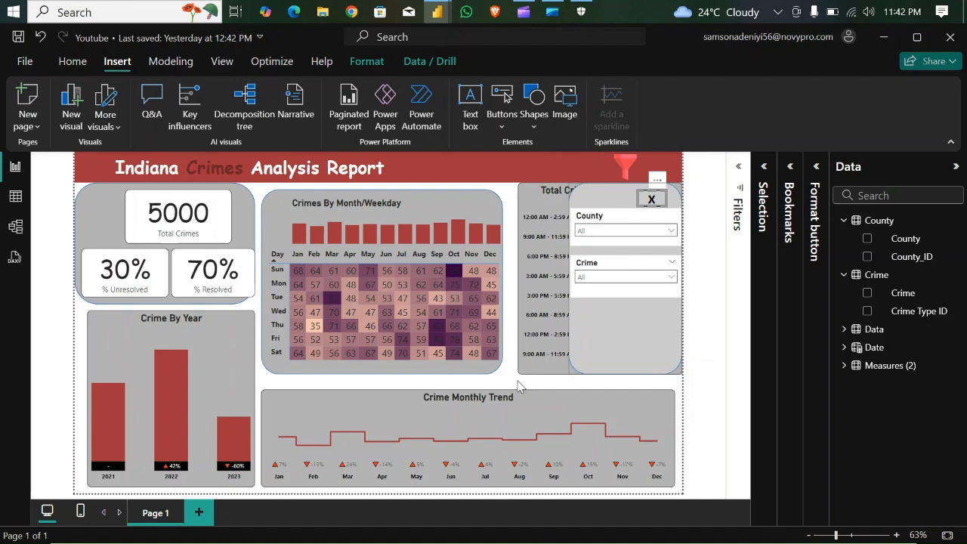
left_click(651, 200, "ctrl")
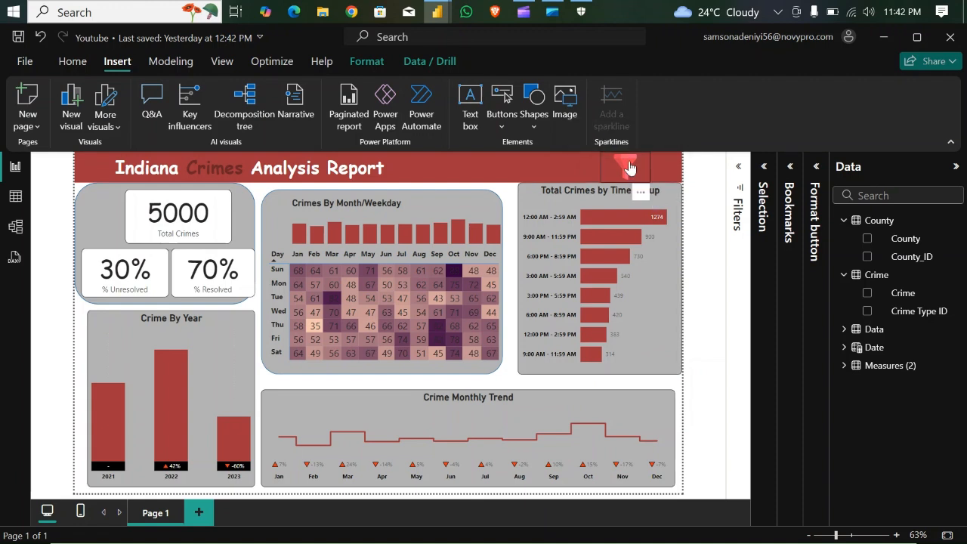
left_click(630, 167, "ctrl")
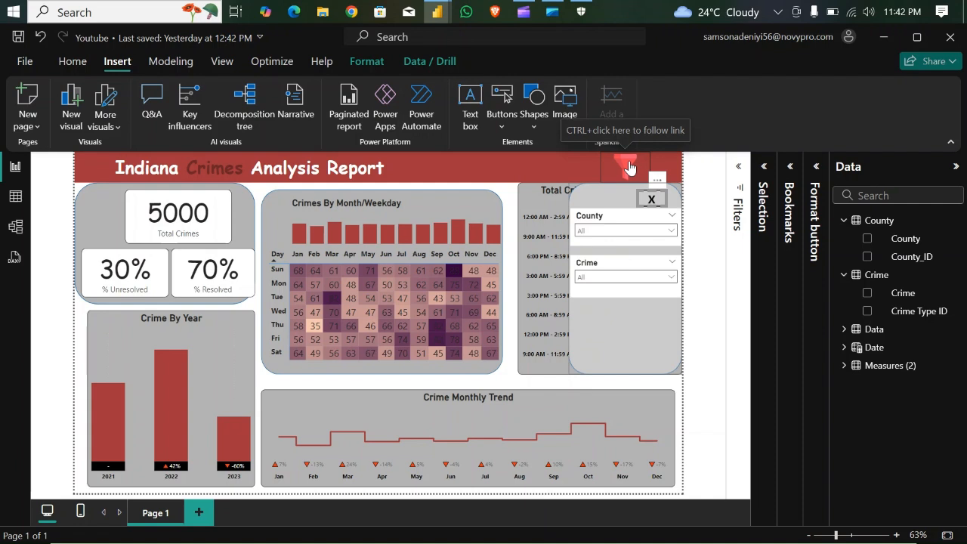
- Filter the Crime slicer to Bicycle Theft and close the slicer panel to test whether the selection carries over
left_click(672, 277)
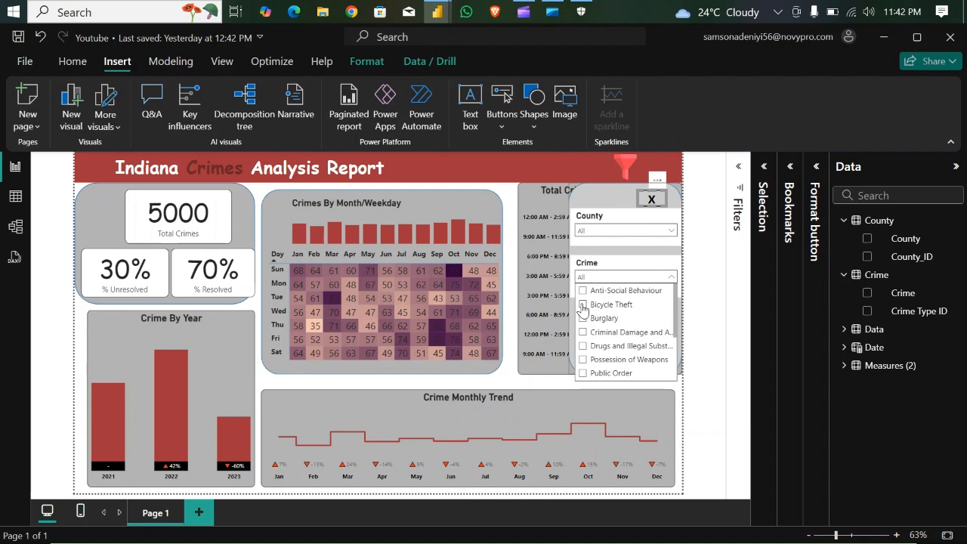
left_click(583, 305)
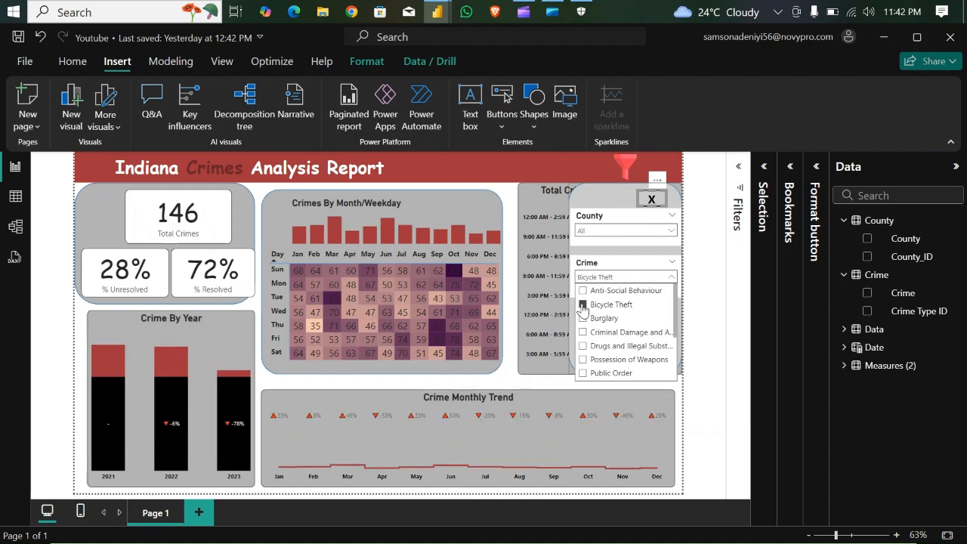
left_click(658, 203)
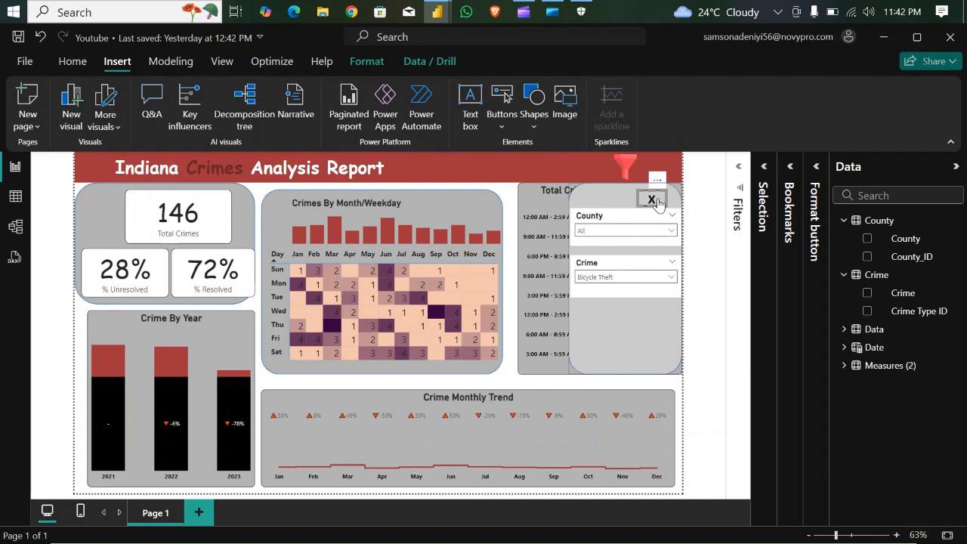
left_click(658, 202)
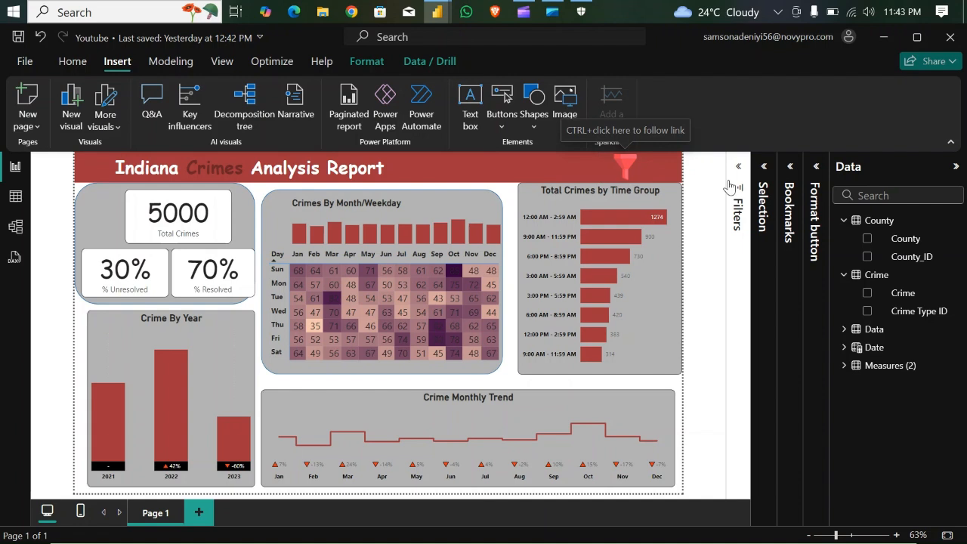
- Turn off the Data option for both the Filter Open and Filter Close bookmarks, and collapse the Bookmarks pane
left_click(790, 170)
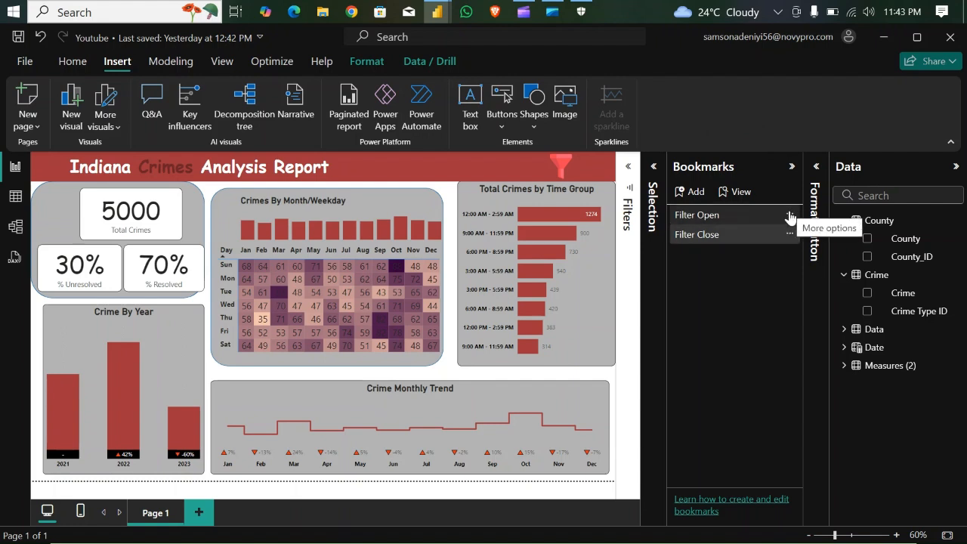
left_click(789, 217)
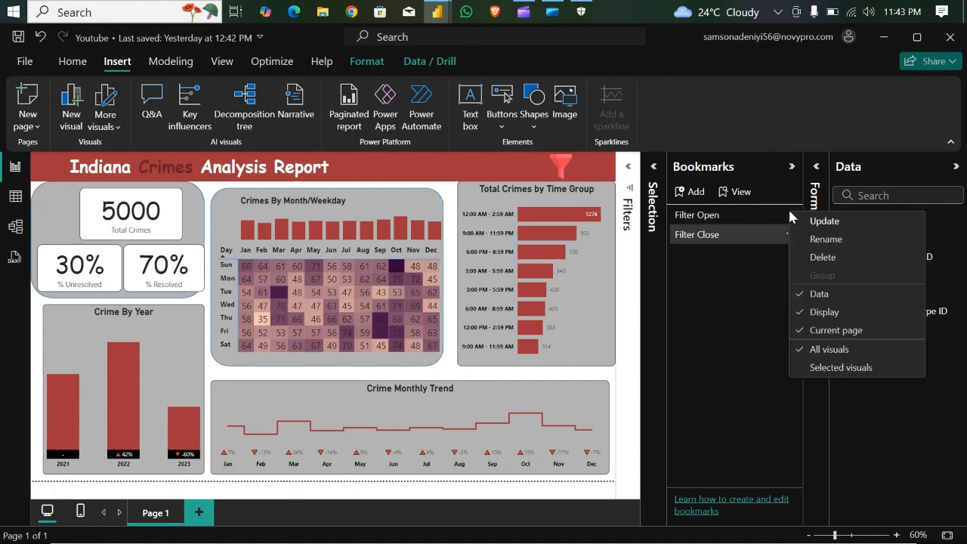
left_click(824, 299)
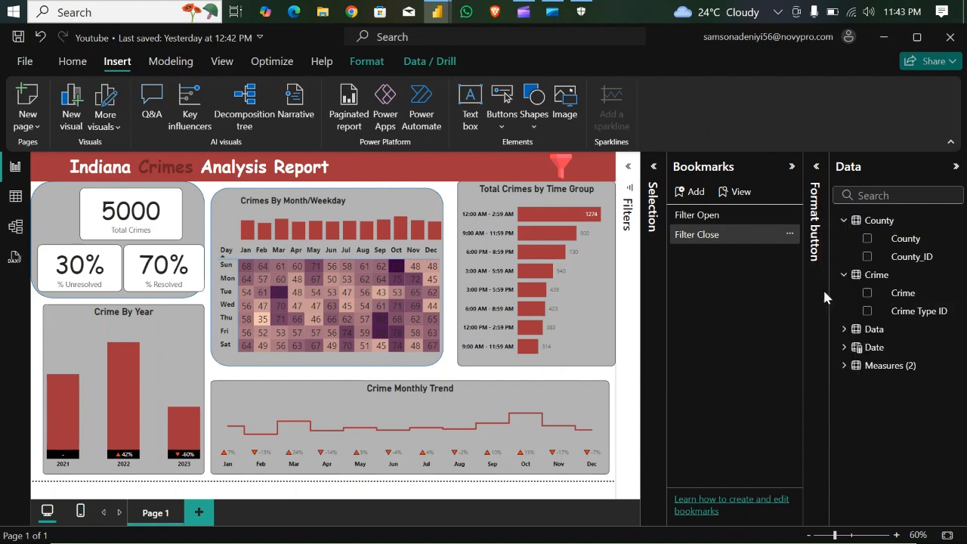
left_click(789, 234)
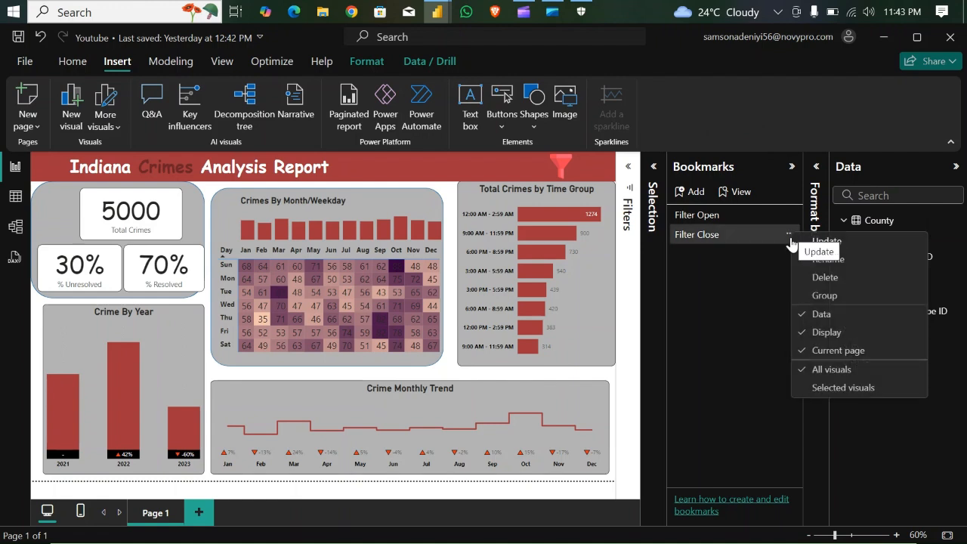
left_click(824, 314)
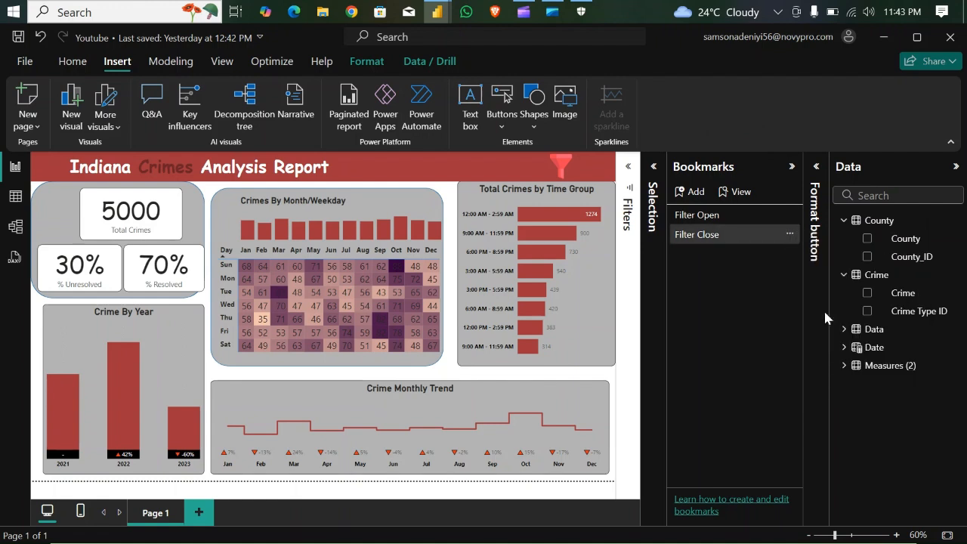
left_click(789, 216)
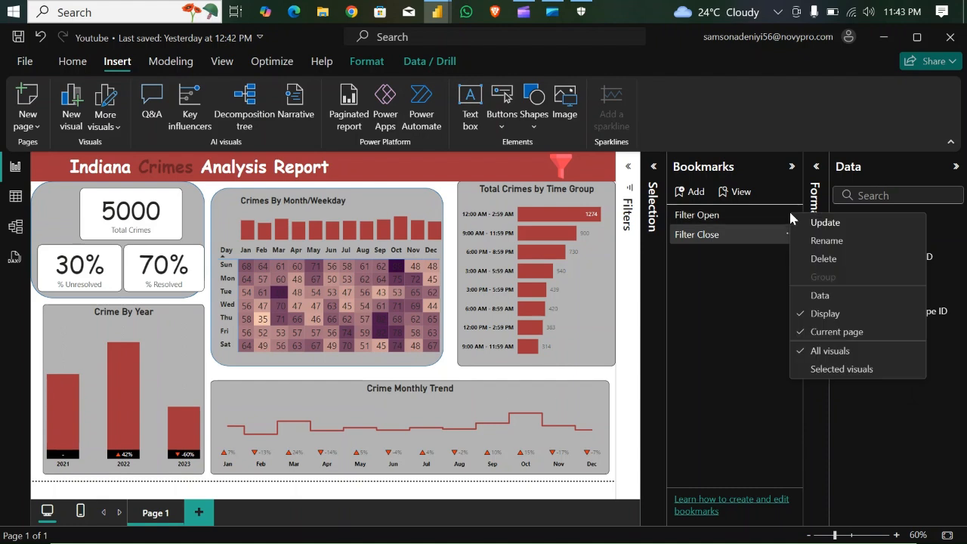
left_click(654, 343)
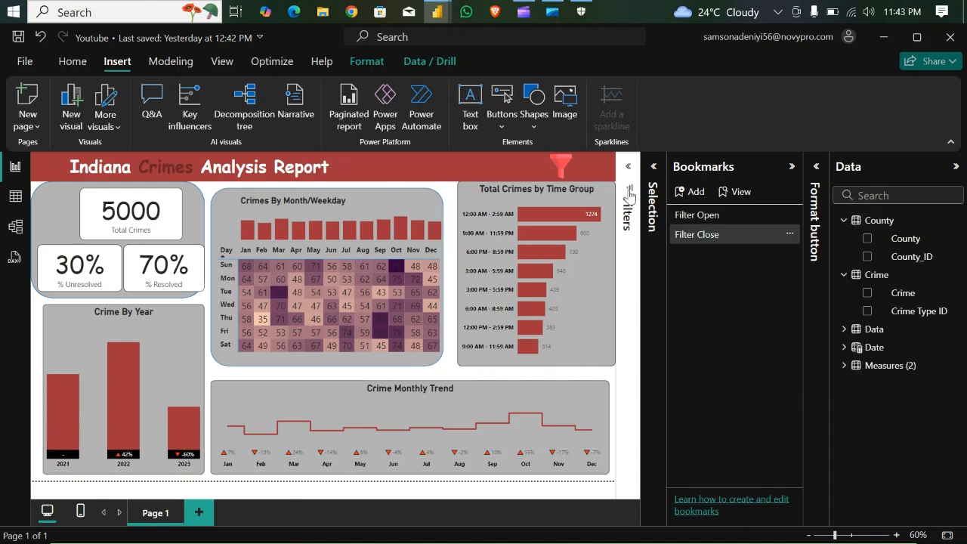
left_click(792, 167)
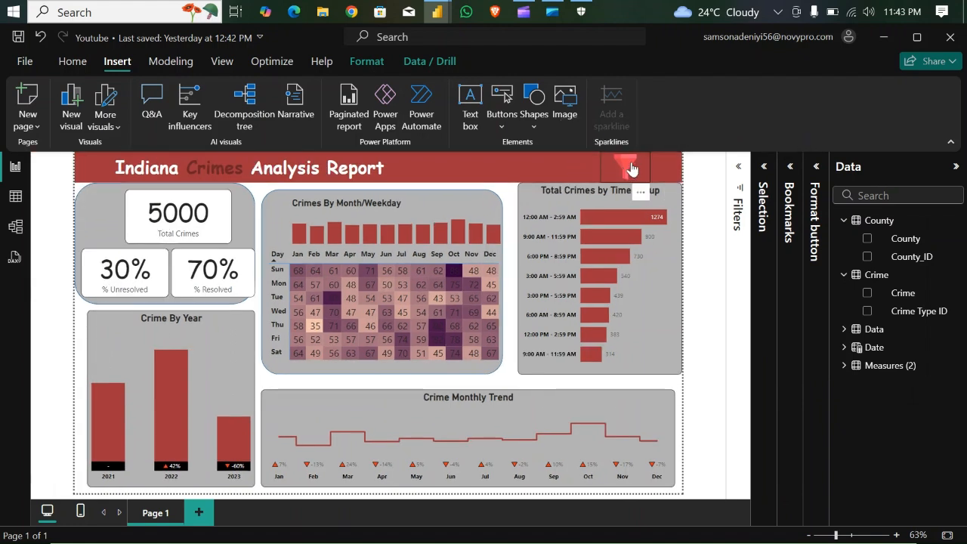
- Reopen the slicer panel with the filter icon, choose Bicycle Theft in the Crime slicer, and close the panel with the X button
left_click(632, 168, "ctrl")
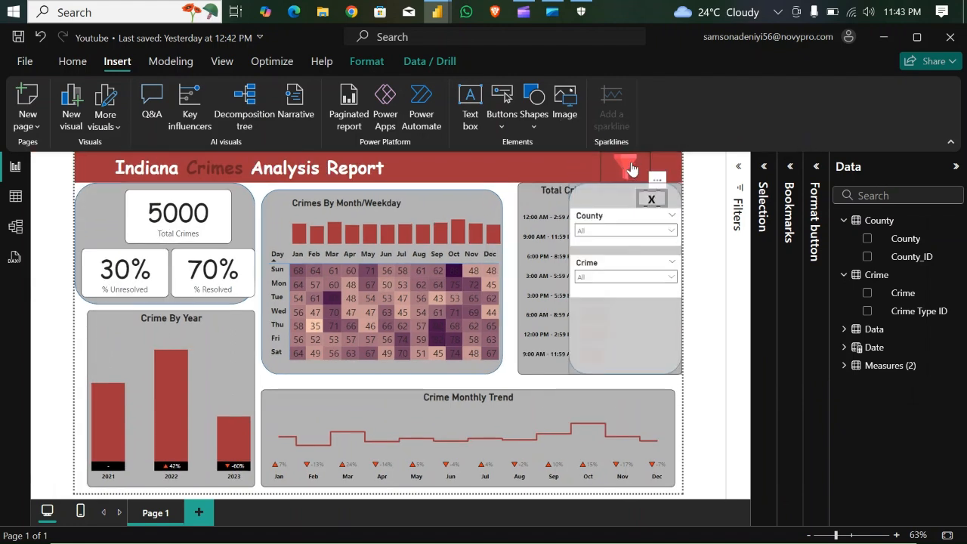
left_click(674, 280)
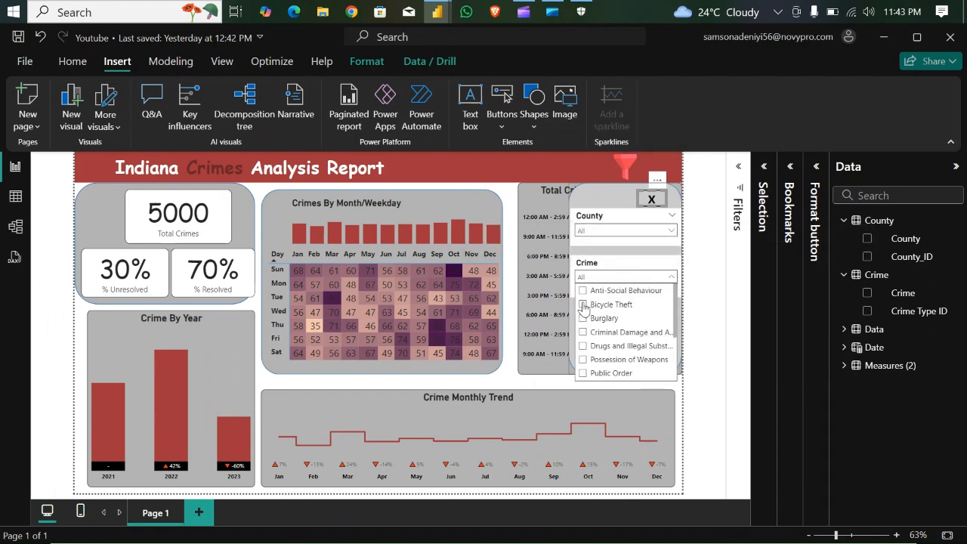
left_click(584, 305)
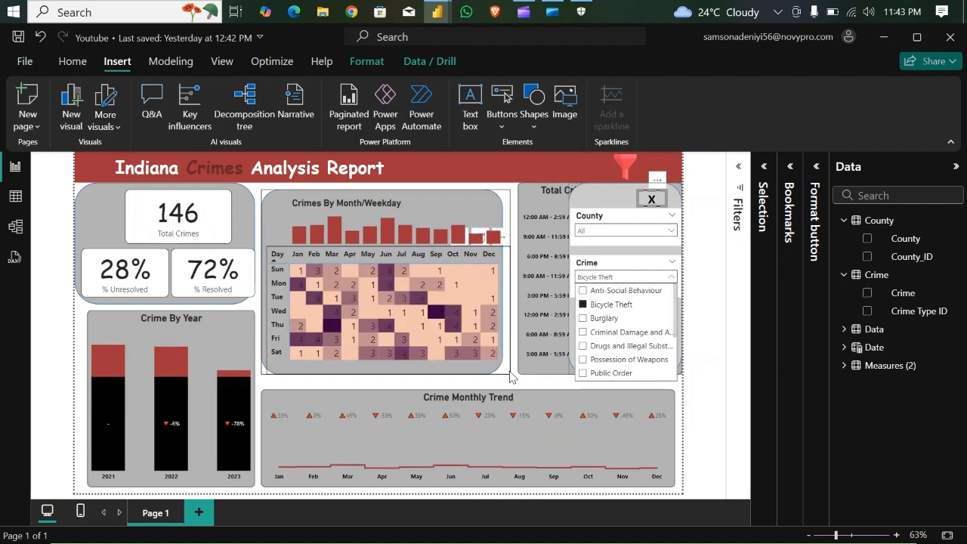
left_click(653, 200)
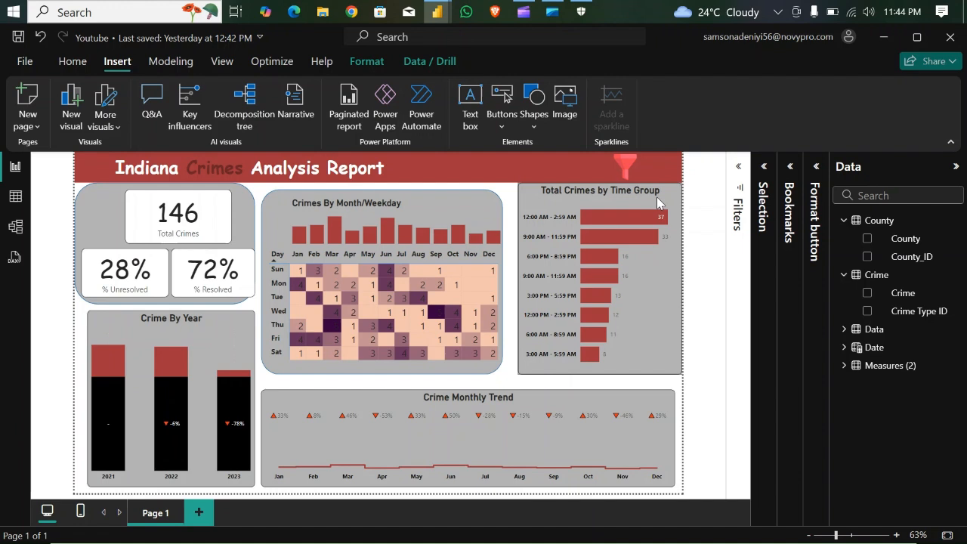
- Reopen the slicer panel, clear the Crime slicer's selection, and close the panel again
left_click(627, 166)
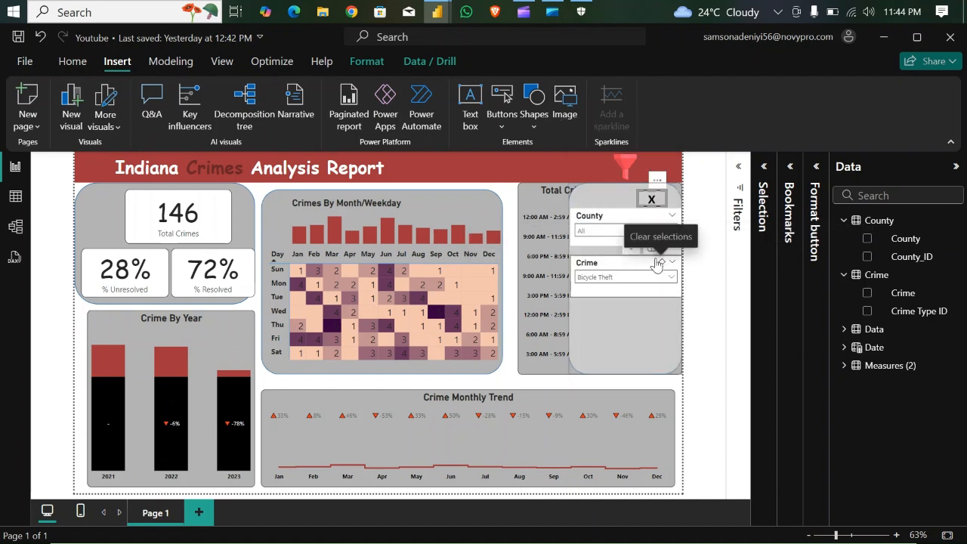
left_click(661, 265)
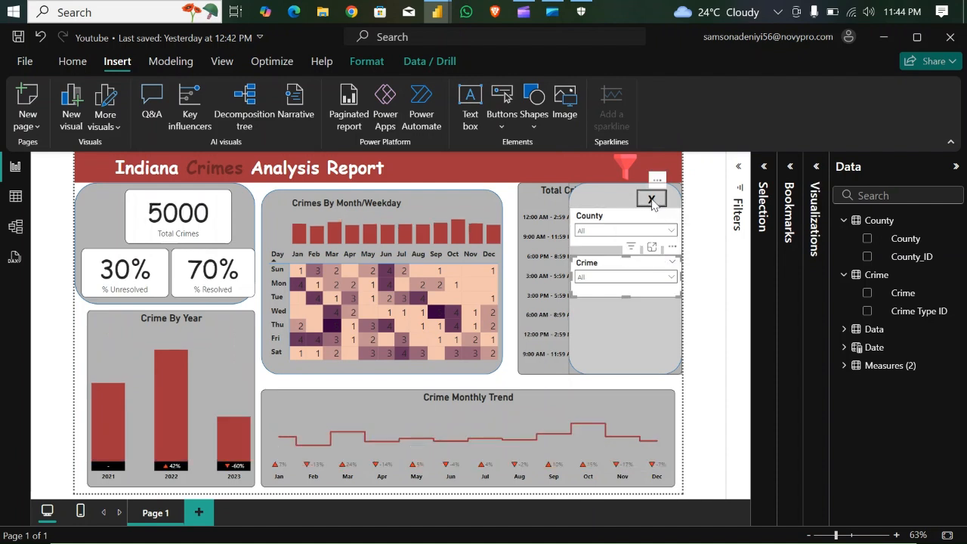
left_click(652, 198, "ctrl")
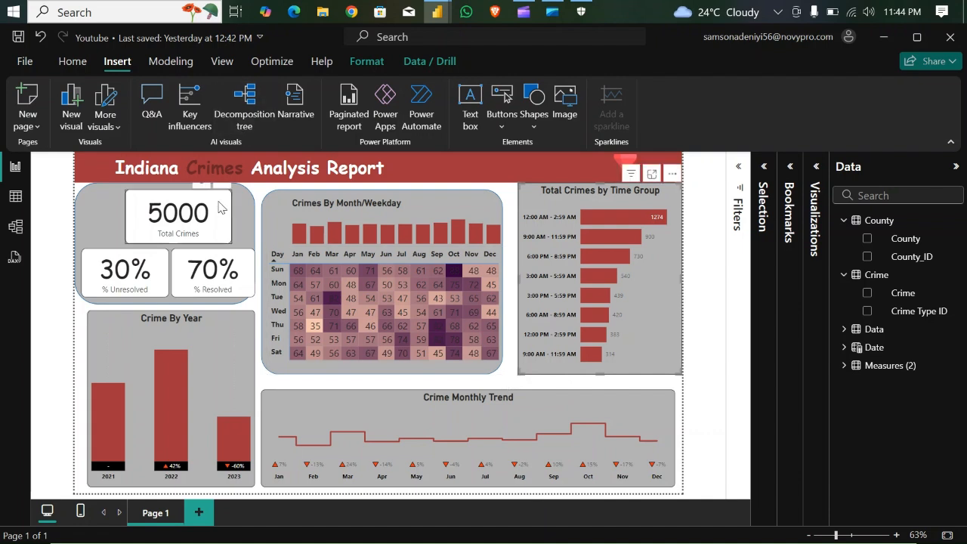
- Move the Total Crimes card to the horizontal centre of its grey background panel
left_click_drag(214, 201, 202, 198)
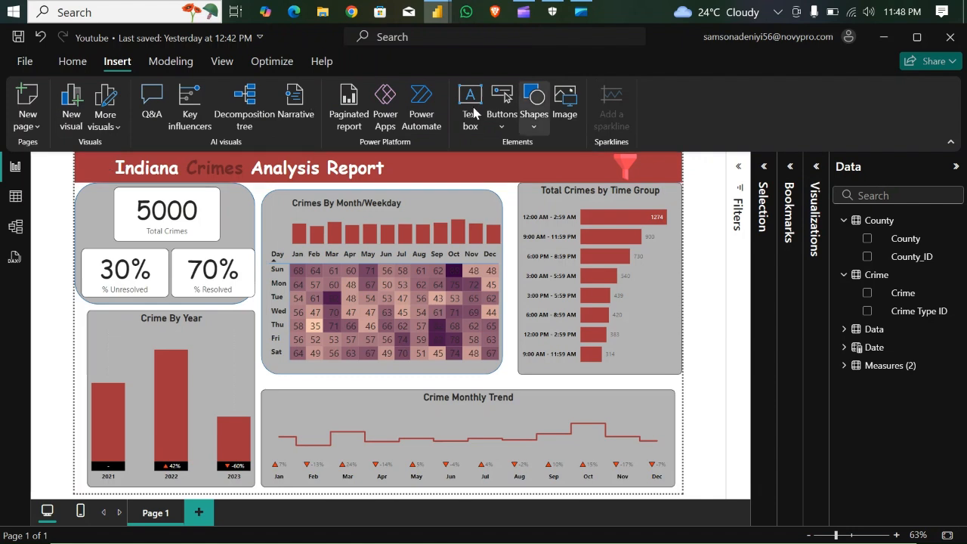
- Insert the bandit image, shrink it to header height, and place it in the header just before the report title
left_click(562, 106)
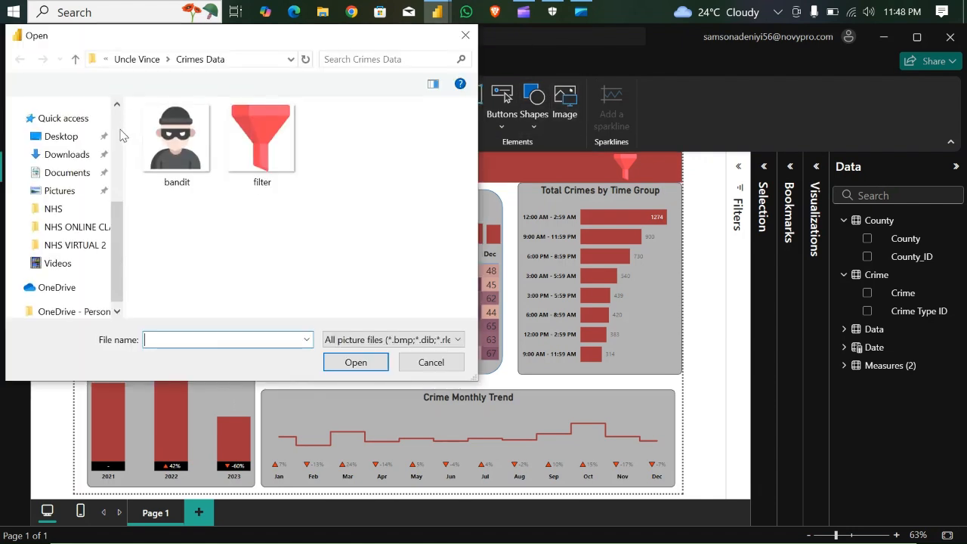
left_click(183, 148)
left_click(356, 363)
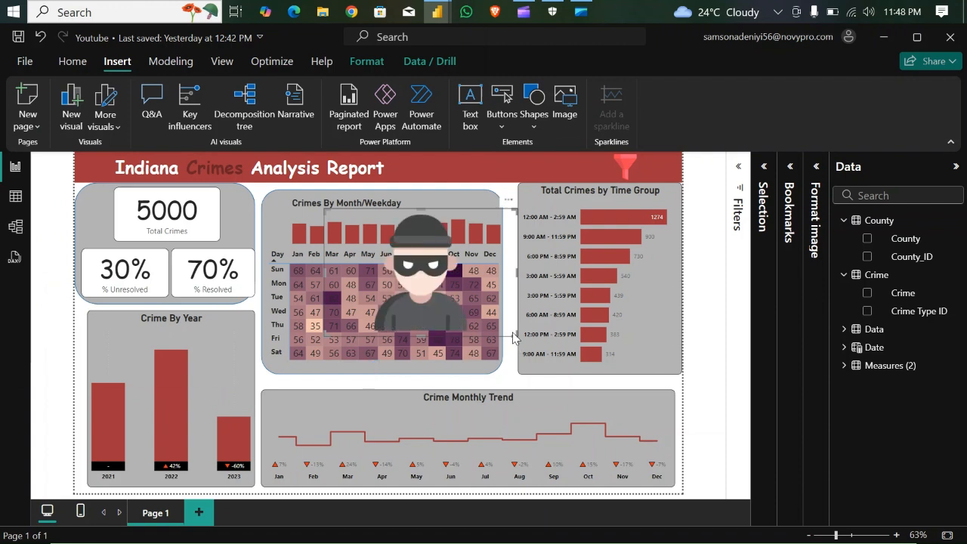
left_click_drag(514, 338, 389, 303)
left_click_drag(365, 218, 95, 184)
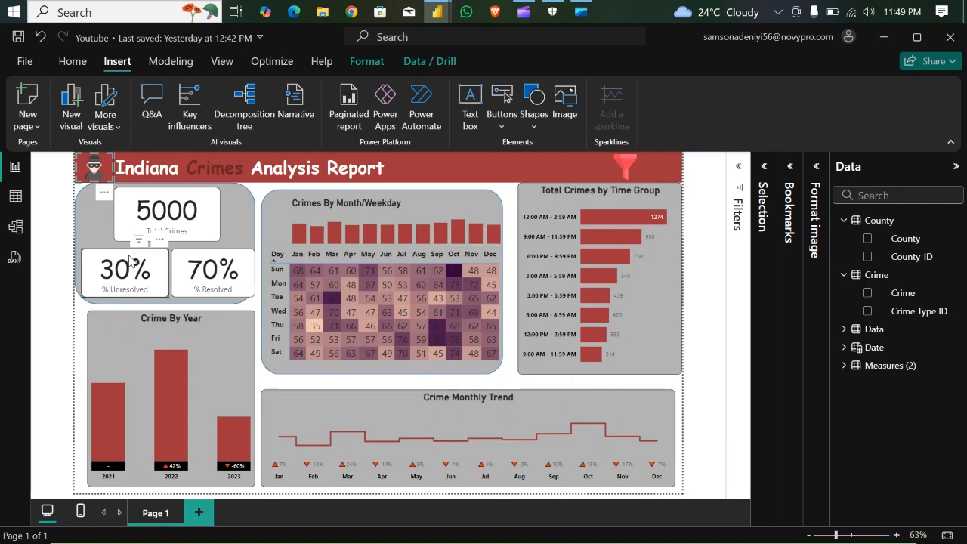
- Reposition the % Unresolved and % Resolved cards side by side beneath the Total Crimes card, inside the grey background panel
left_click_drag(123, 258, 121, 256)
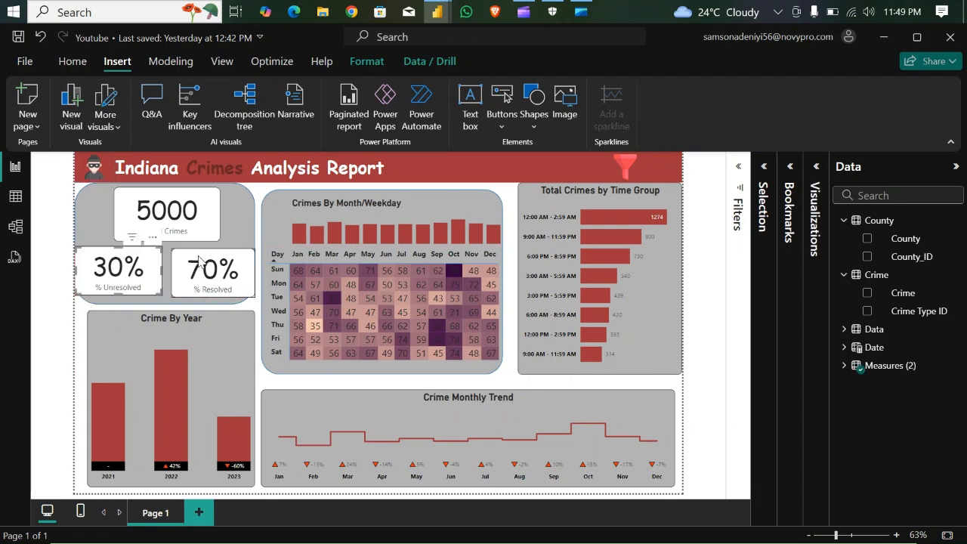
left_click_drag(200, 261, 142, 252)
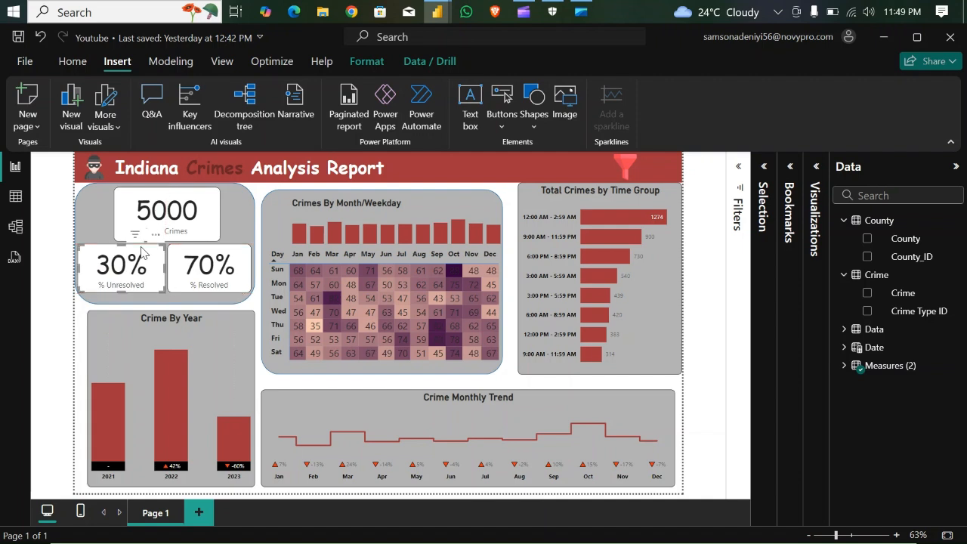
- Select the grey background shape behind the Crimes By Month/Weekday visuals
left_click(271, 374)
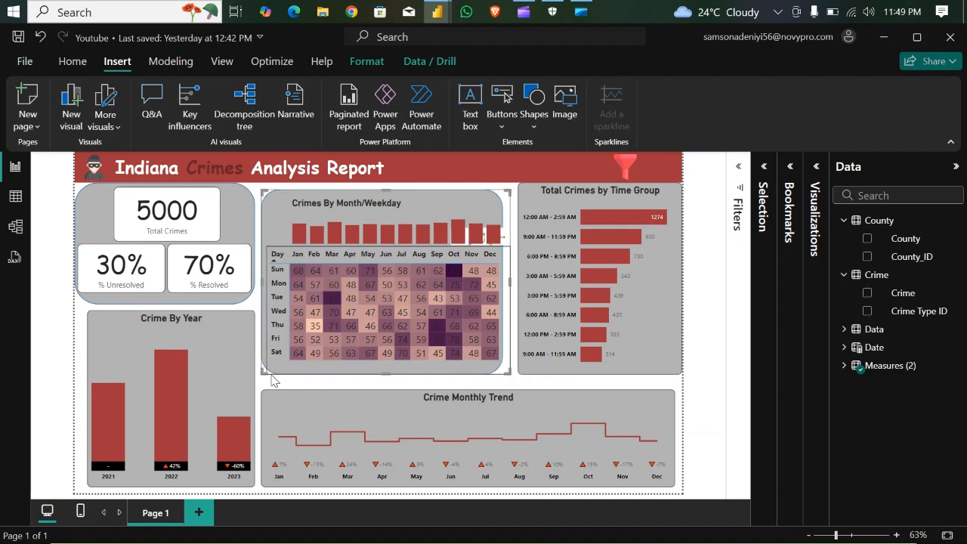